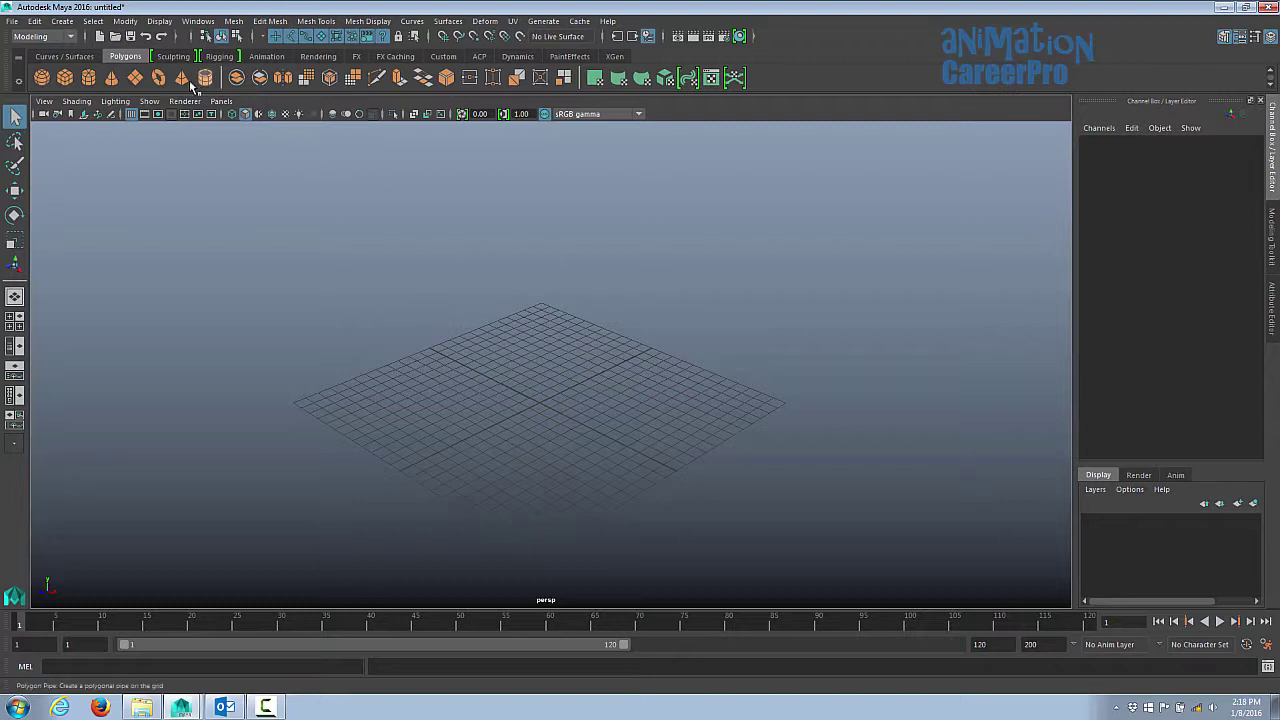
# Step: Create a polygon plane at the origin and set its width and height subdivisions to 1
pyautogui.click(136, 79)
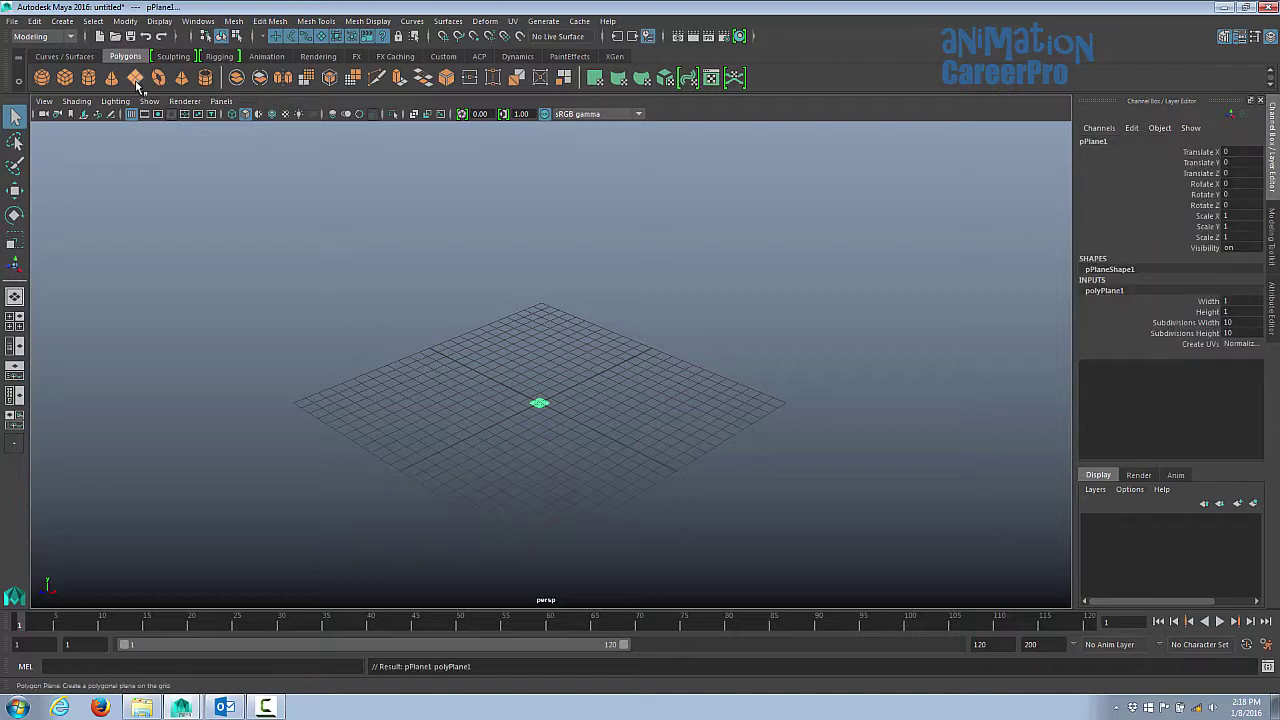
pyautogui.keyDown('alt'); pyautogui.moveTo(517, 404); pyautogui.dragTo(963, 489, button='right'); pyautogui.keyUp('alt')
pyautogui.keyDown('alt'); pyautogui.moveTo(720, 459); pyautogui.dragTo(752, 350, button='middle'); pyautogui.keyUp('alt')
pyautogui.keyDown('alt'); pyautogui.moveTo(752, 350); pyautogui.dragTo(962, 401, button='right'); pyautogui.keyUp('alt')
pyautogui.keyDown('alt'); pyautogui.moveTo(961, 401); pyautogui.dragTo(771, 371); pyautogui.keyUp('alt')
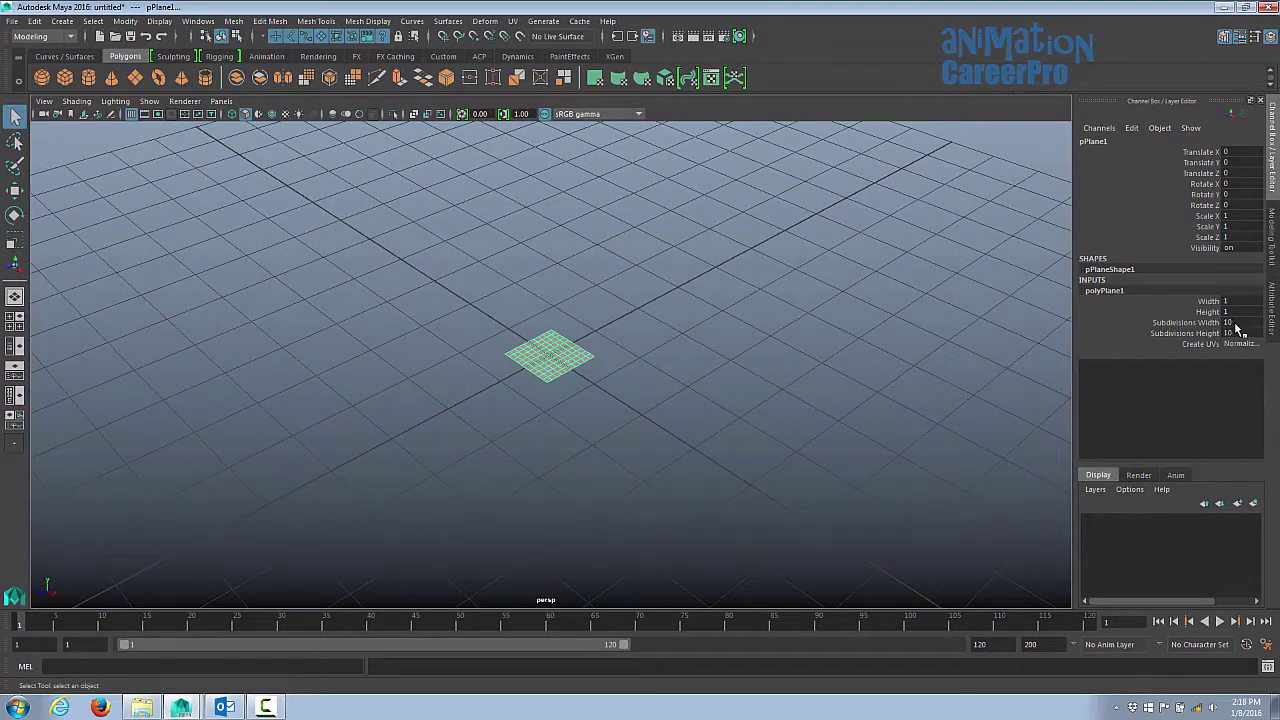
pyautogui.moveTo(1232, 322); pyautogui.dragTo(1234, 333)
pyautogui.write('1')
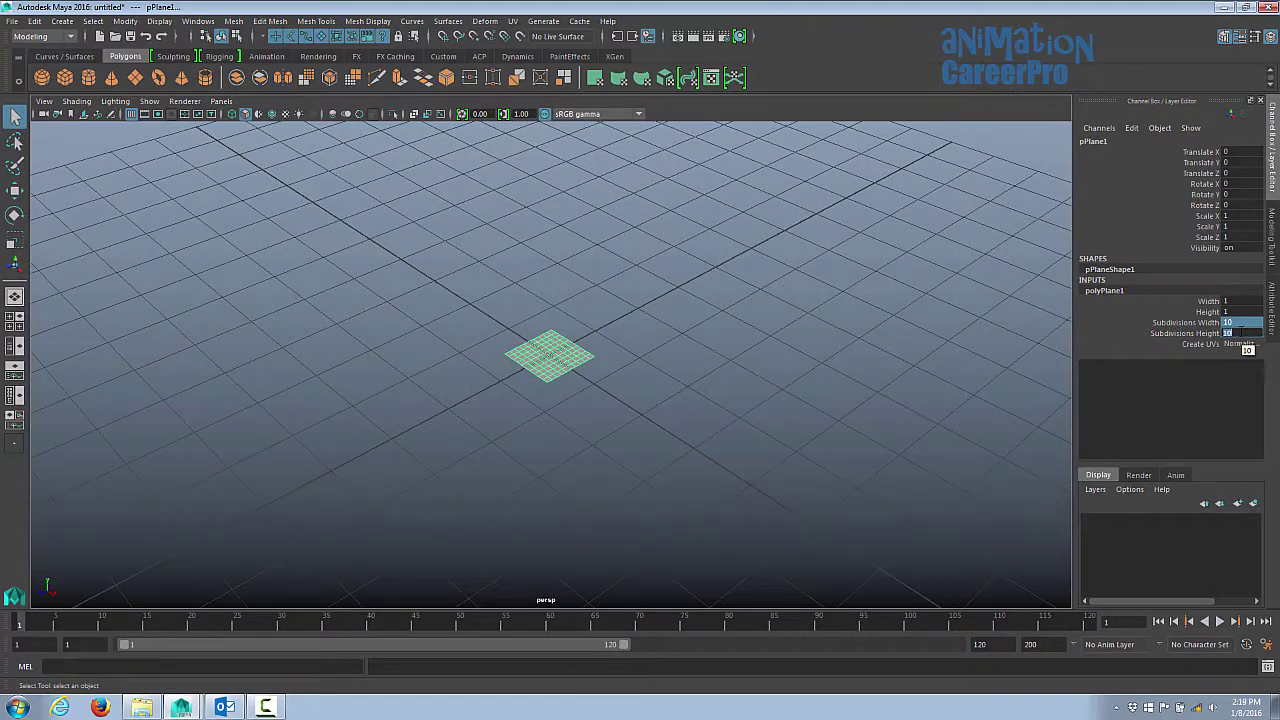
pyautogui.press('Return')
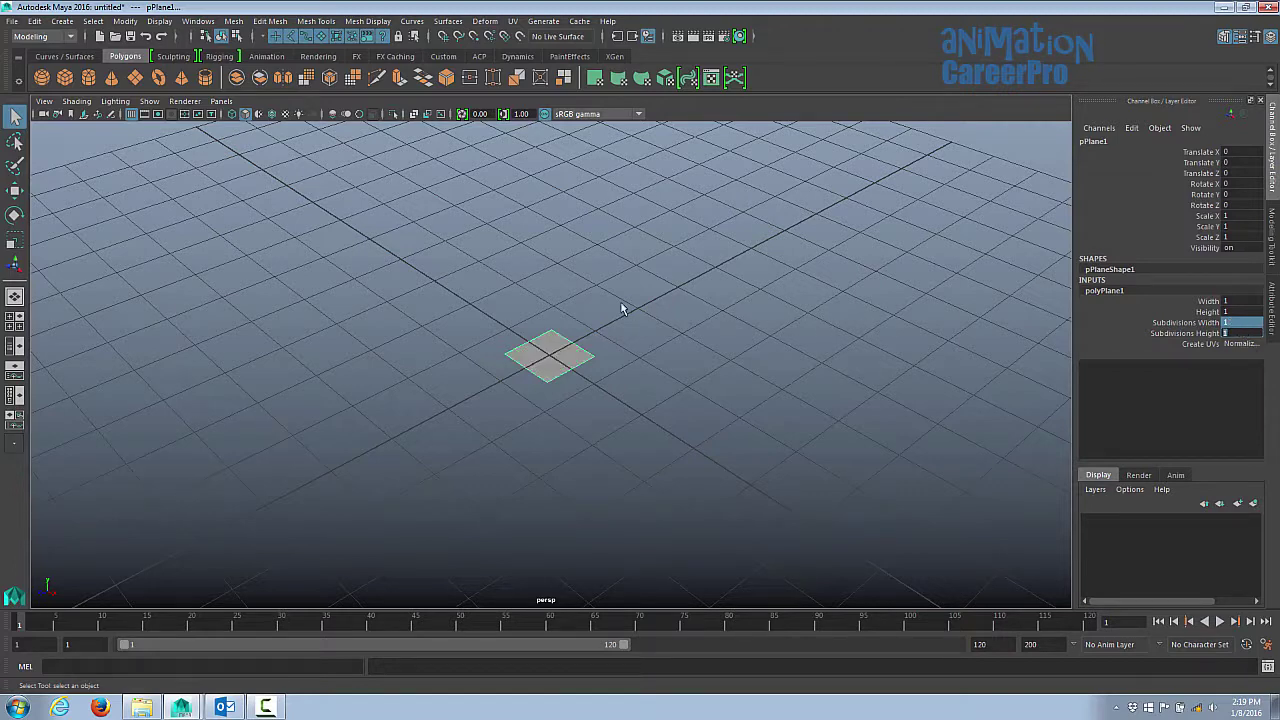
# Step: Scale the plane uniformly to about 8.94 and raise it above the grid to about 4.96 in Y
pyautogui.click(562, 348)
pyautogui.press('r')
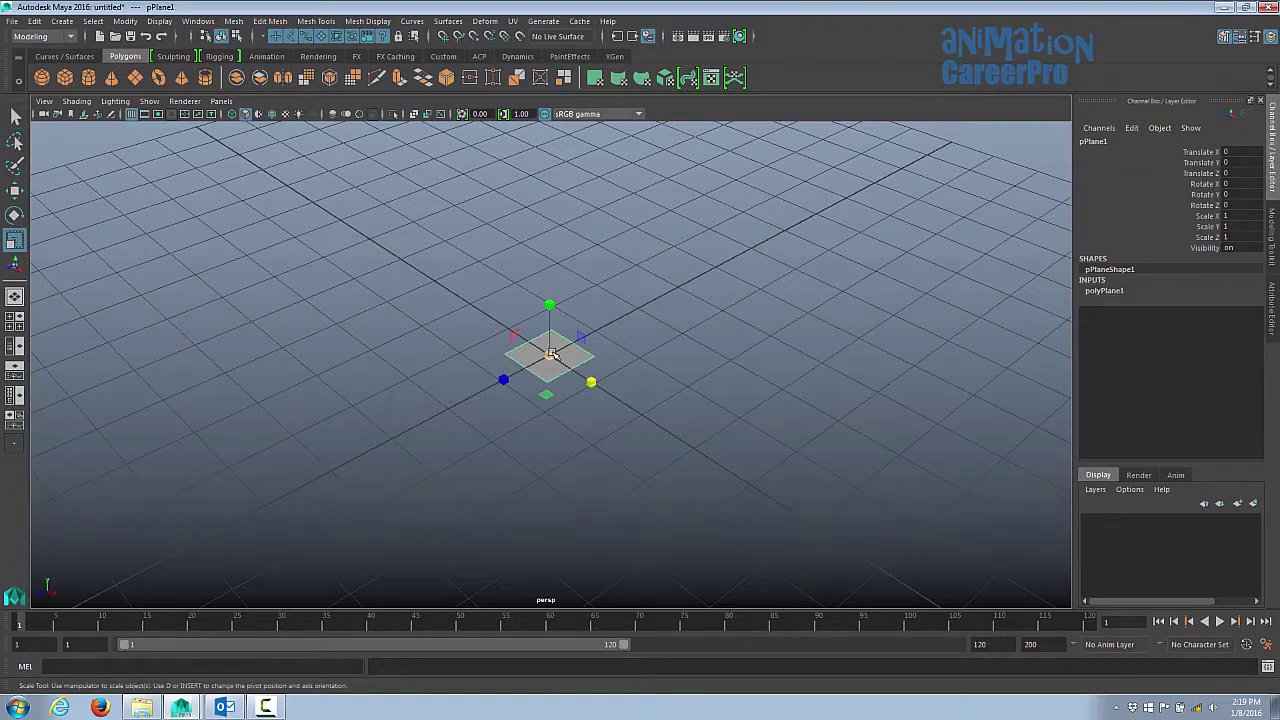
pyautogui.moveTo(549, 355); pyautogui.dragTo(947, 354)
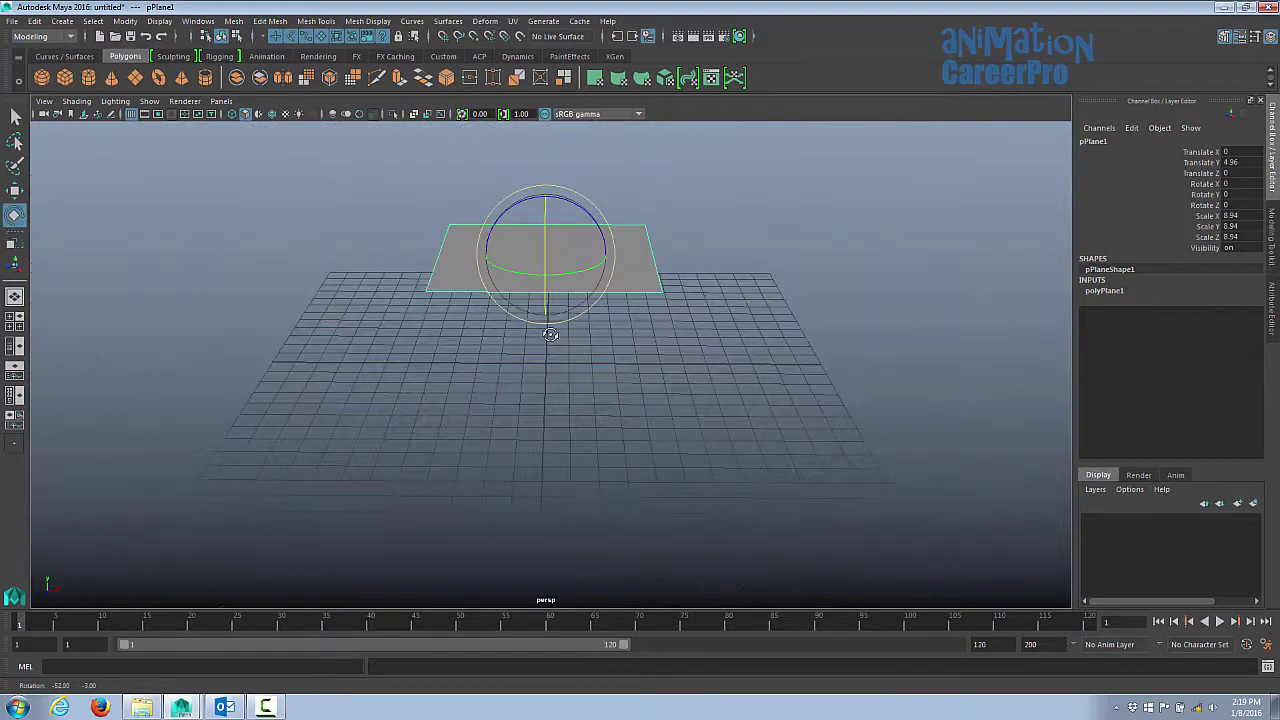
# Step: Stand the plane upright by rotating it about its X axis and setting Rotate X to 90
pyautogui.keyDown('alt'); pyautogui.moveTo(550, 334); pyautogui.dragTo(468, 348); pyautogui.keyUp('alt')
pyautogui.keyDown('alt'); pyautogui.moveTo(27, 598); pyautogui.dragTo(450, 326); pyautogui.keyUp('alt')
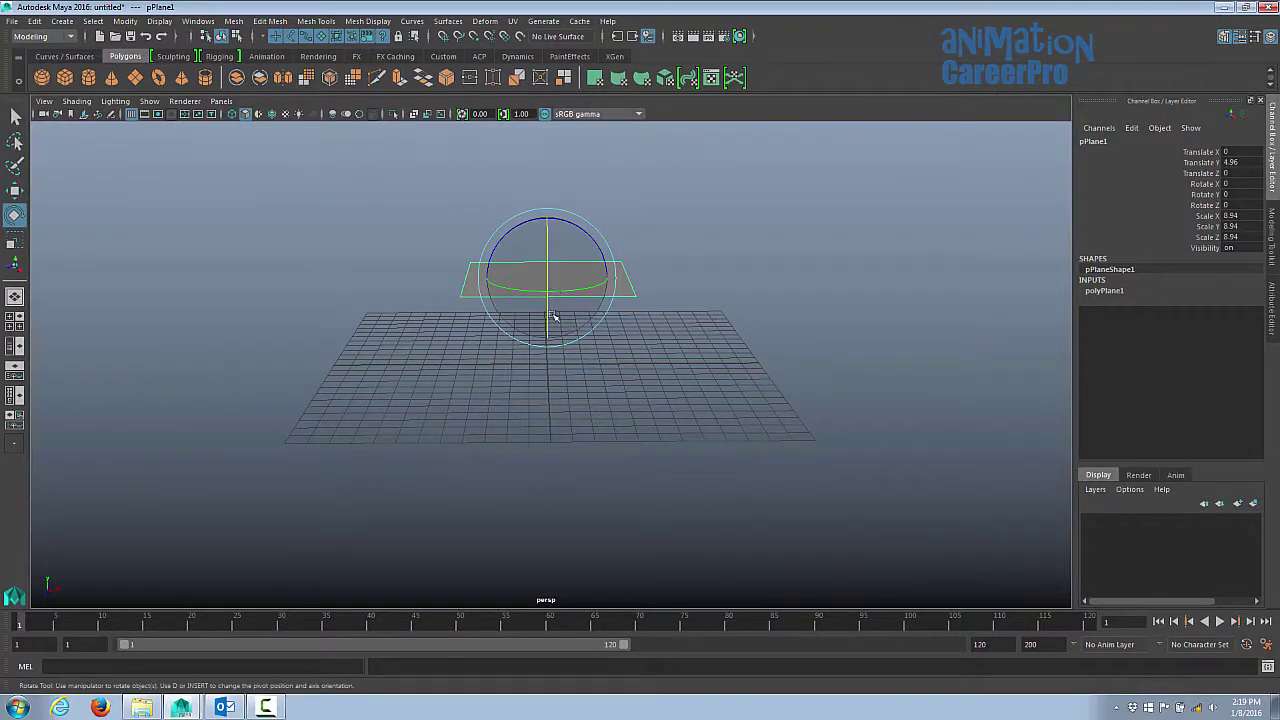
pyautogui.keyDown('alt'); pyautogui.moveTo(781, 241); pyautogui.dragTo(762, 272); pyautogui.keyUp('alt')
pyautogui.moveTo(549, 234); pyautogui.dragTo(548, 293)
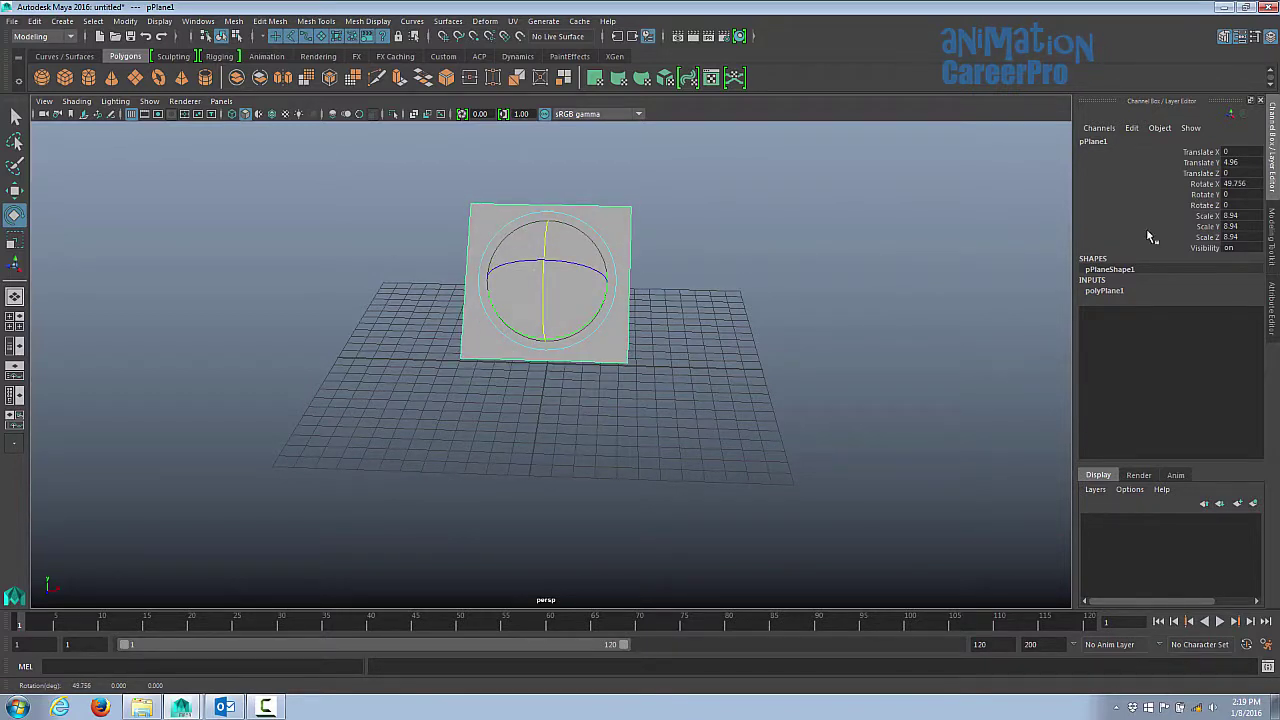
pyautogui.doubleClick(1243, 184)
pyautogui.write('90')
pyautogui.press('Return')
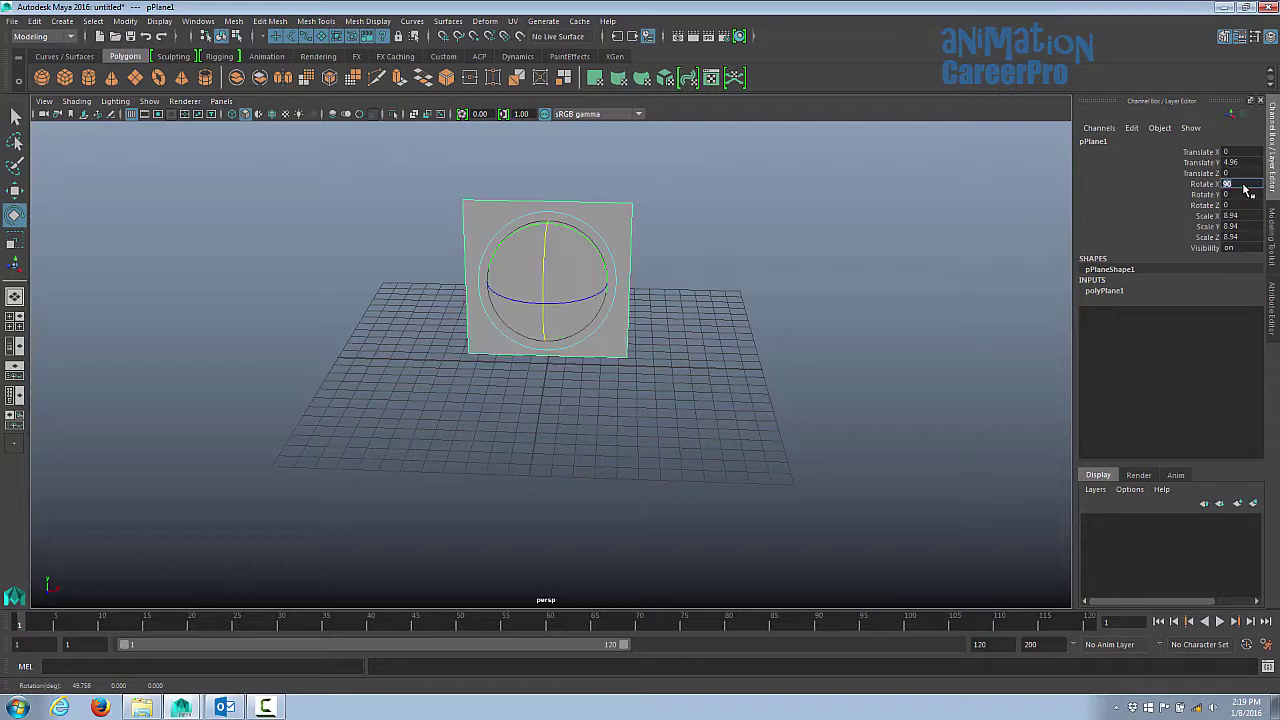
pyautogui.keyDown('alt'); pyautogui.moveTo(700, 225); pyautogui.dragTo(834, 274); pyautogui.keyUp('alt')
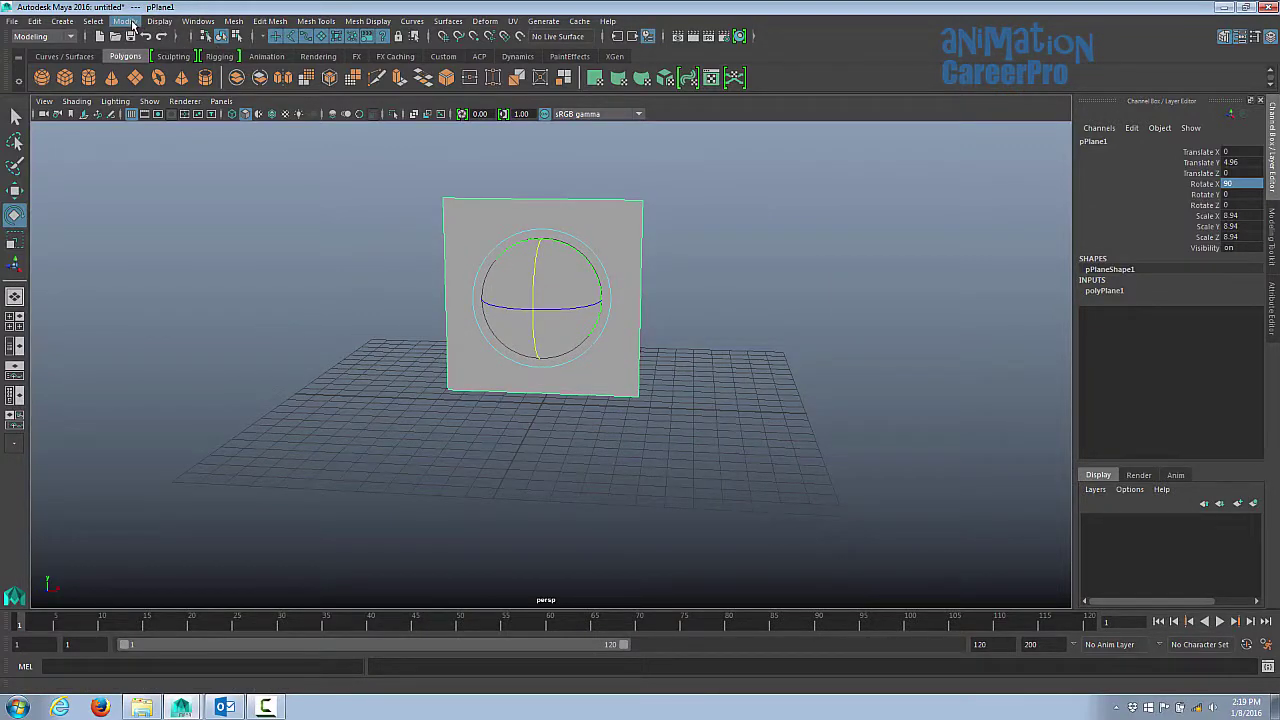
# Step: Open the Hypershade and bring its window fully into view over the viewport
pyautogui.click(131, 24)
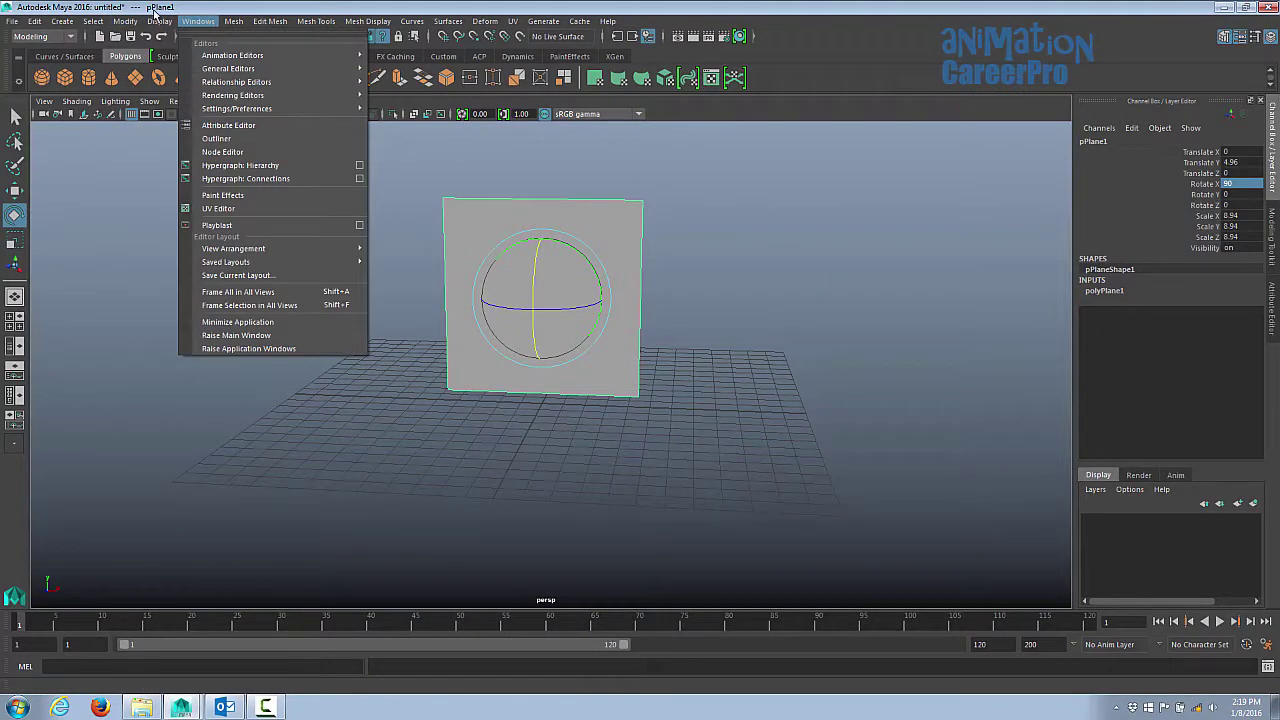
pyautogui.moveTo(209, 24)
pyautogui.moveTo(255, 95)
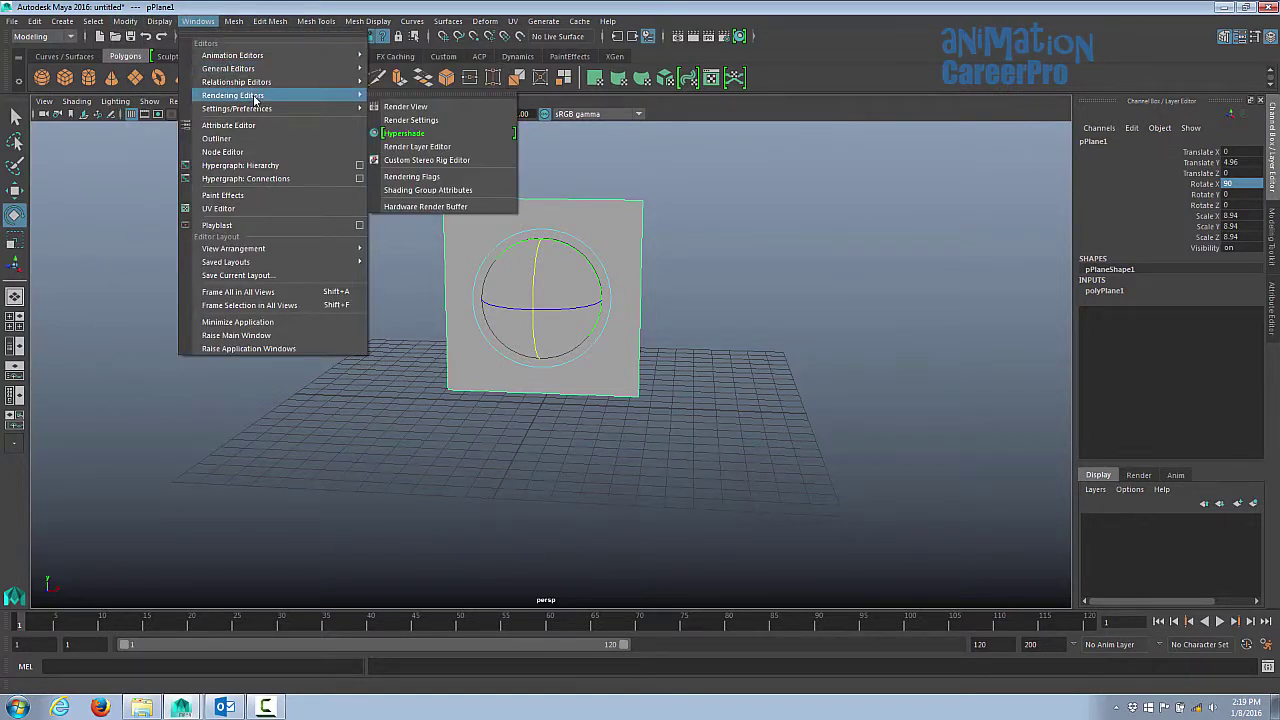
pyautogui.click(410, 135)
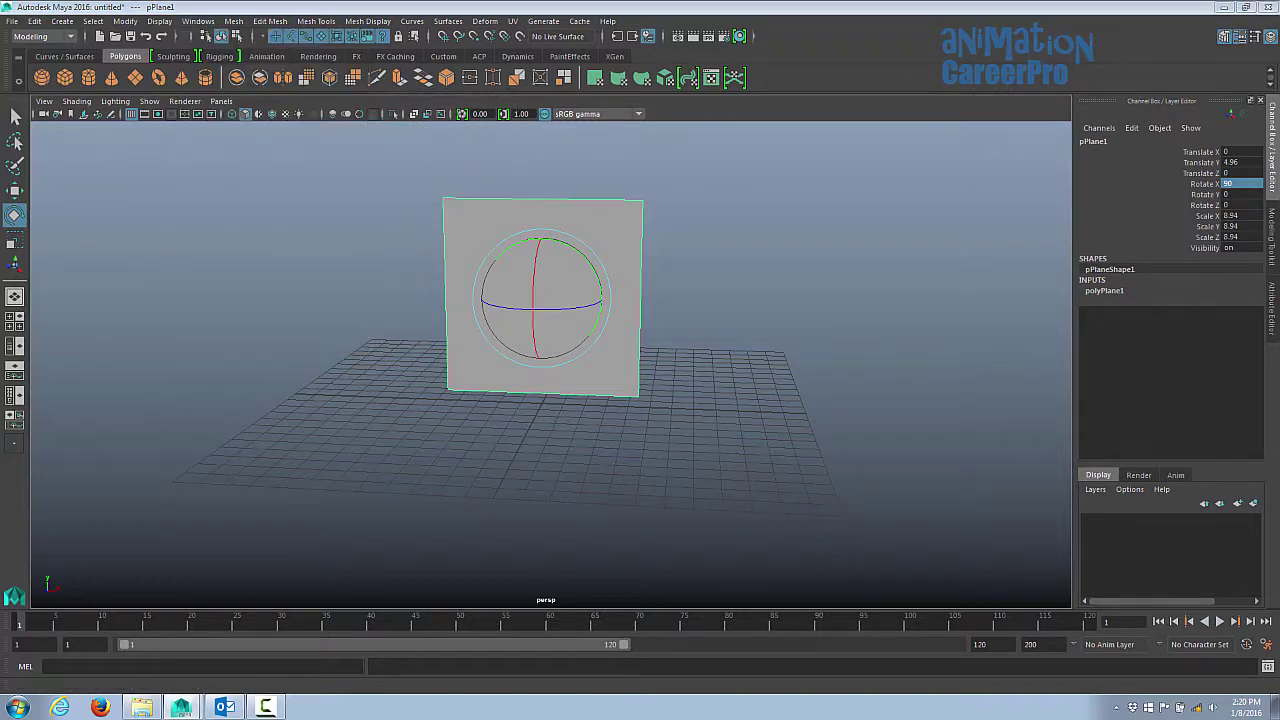
pyautogui.moveTo(1279, 30); pyautogui.dragTo(823, 42)
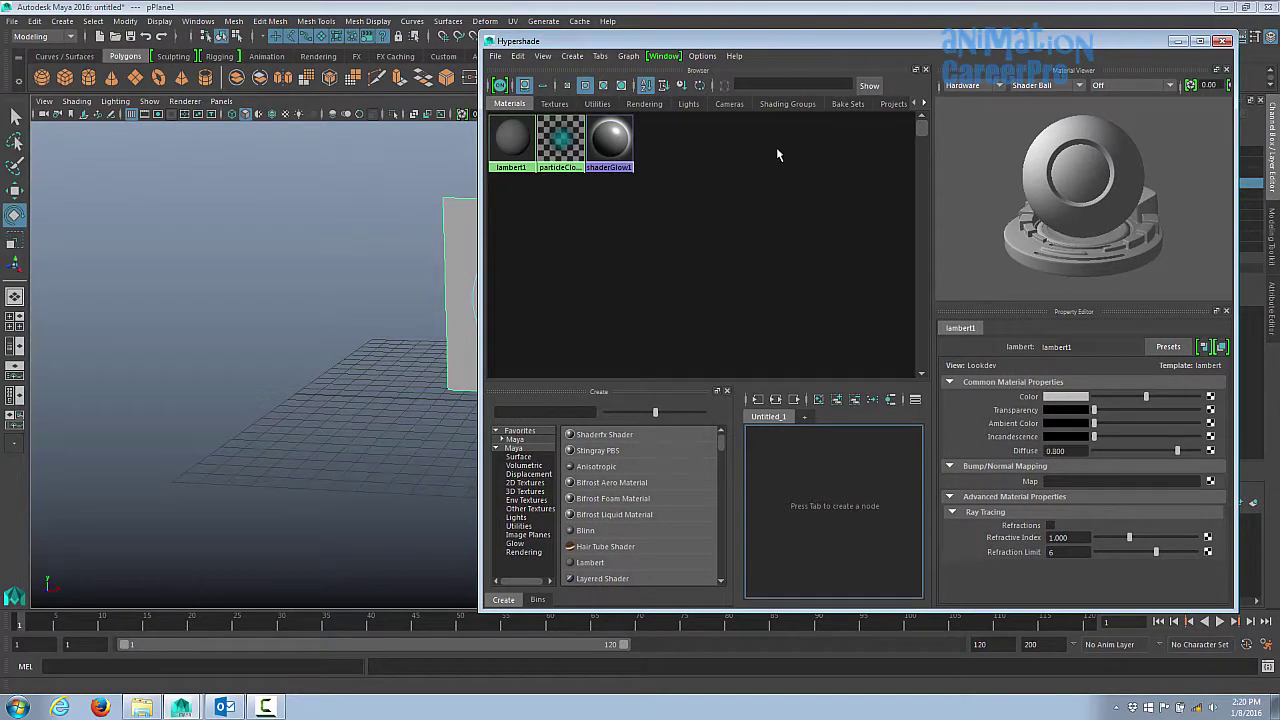
# Step: Create a new Lambert material and rename it chairreference
pyautogui.click(505, 152)
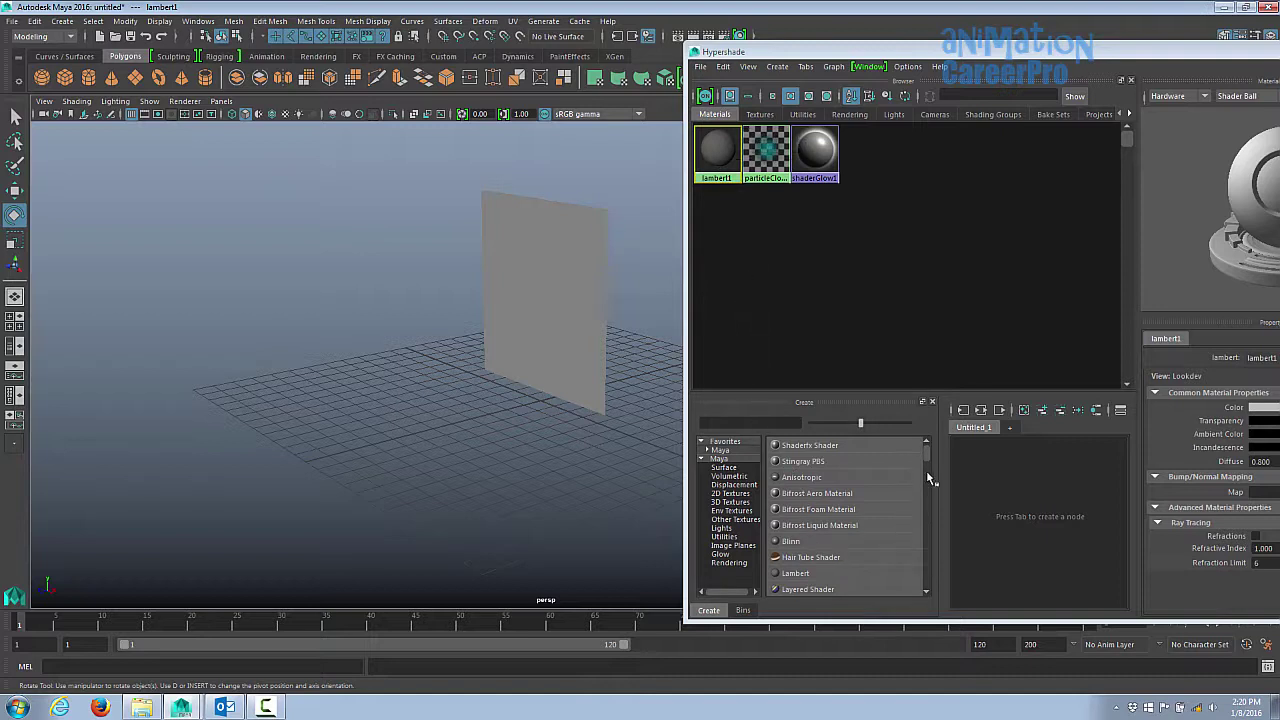
pyautogui.moveTo(927, 455); pyautogui.dragTo(927, 460)
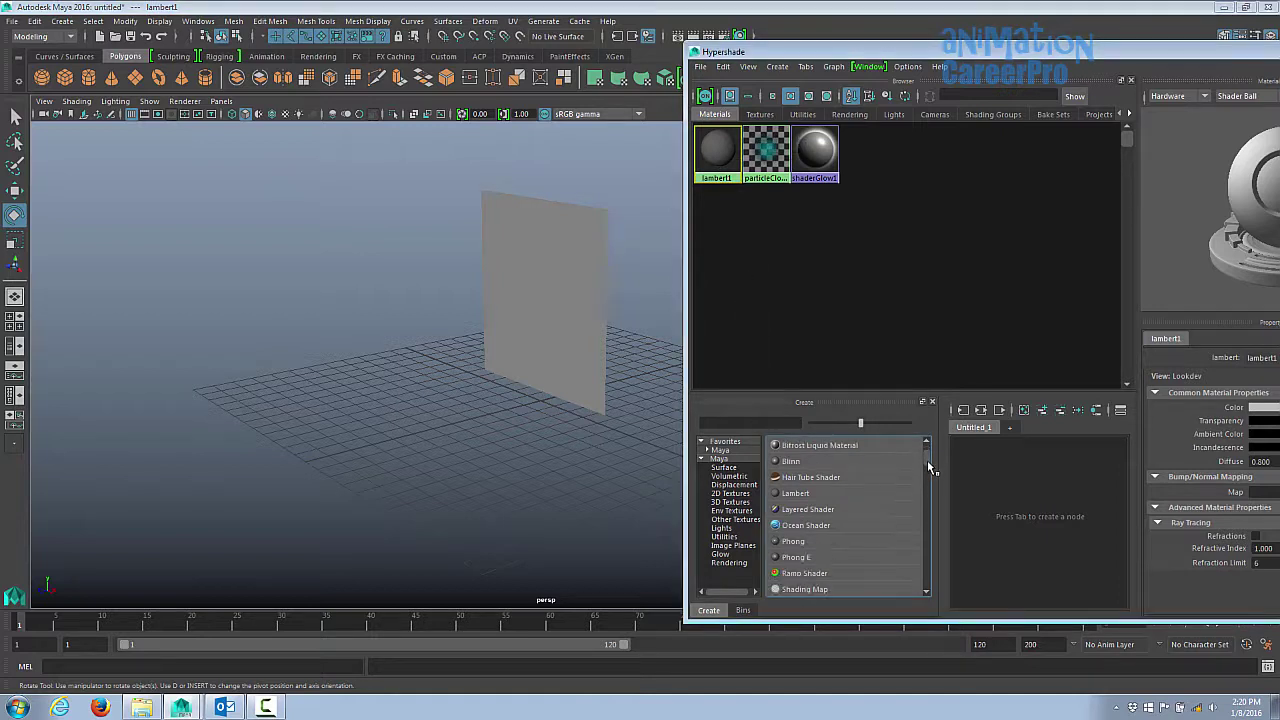
pyautogui.click(800, 494)
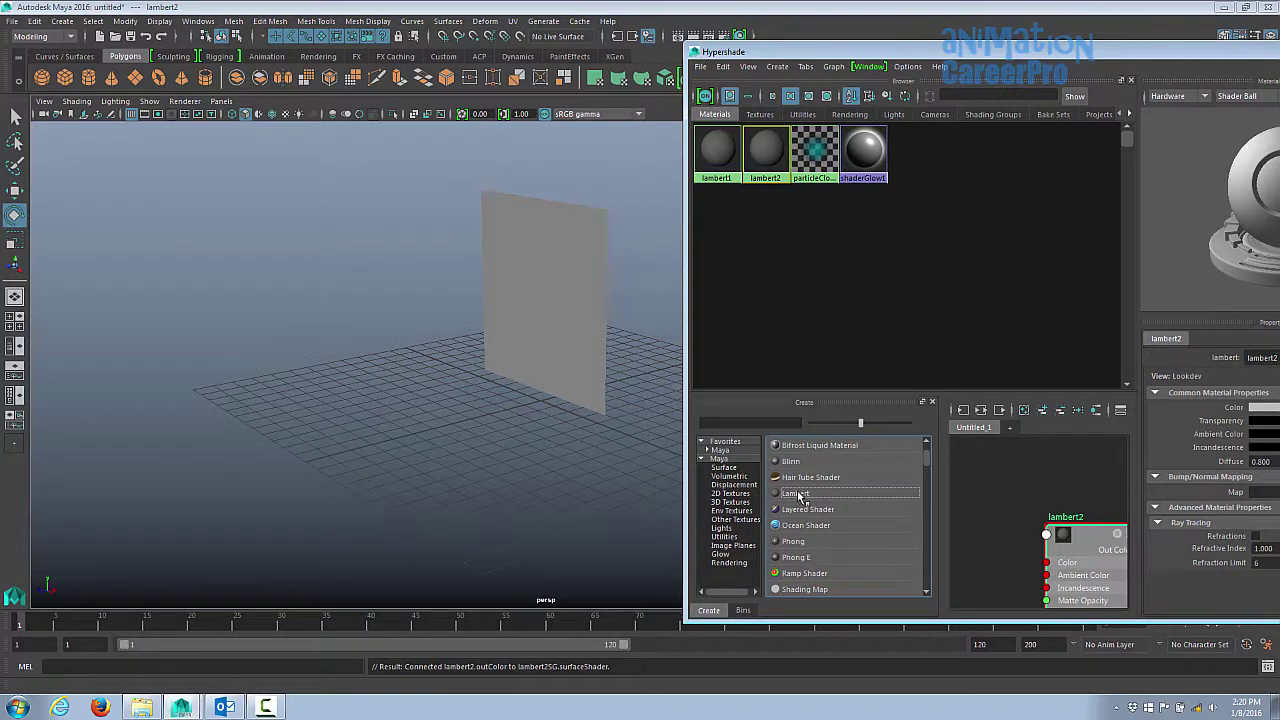
pyautogui.rightClick(762, 162)
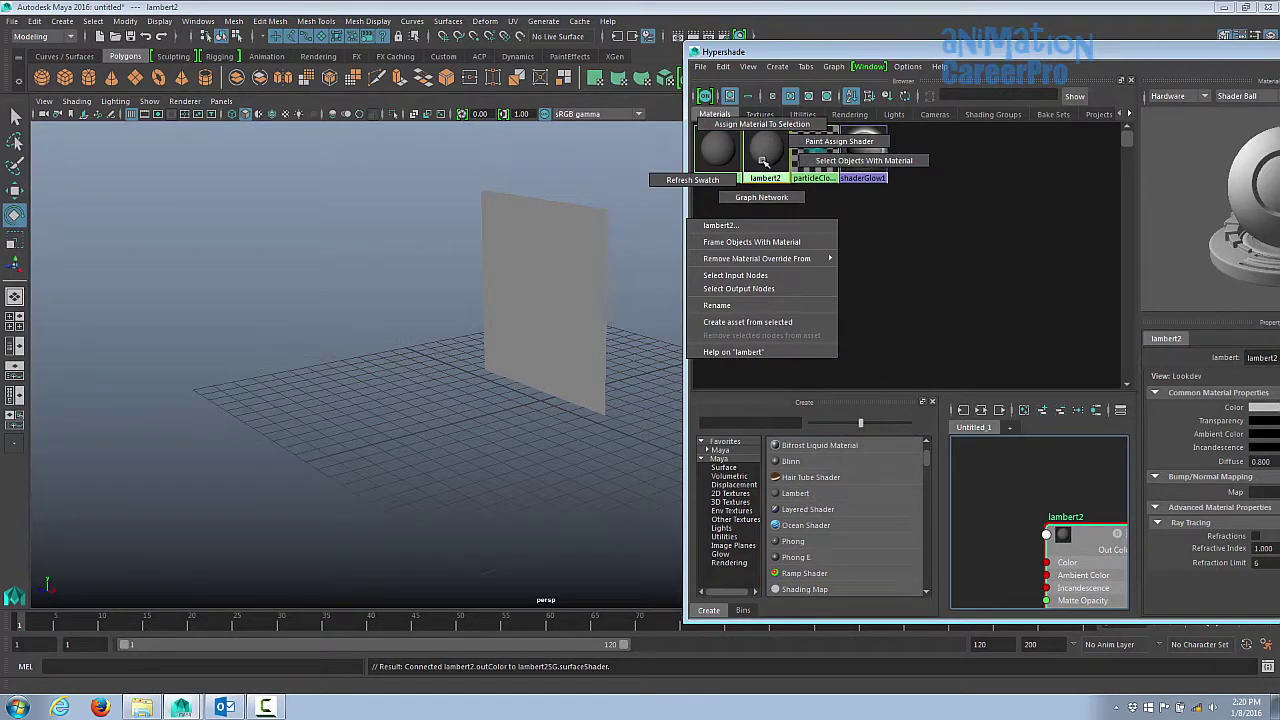
pyautogui.rightClick(761, 162)
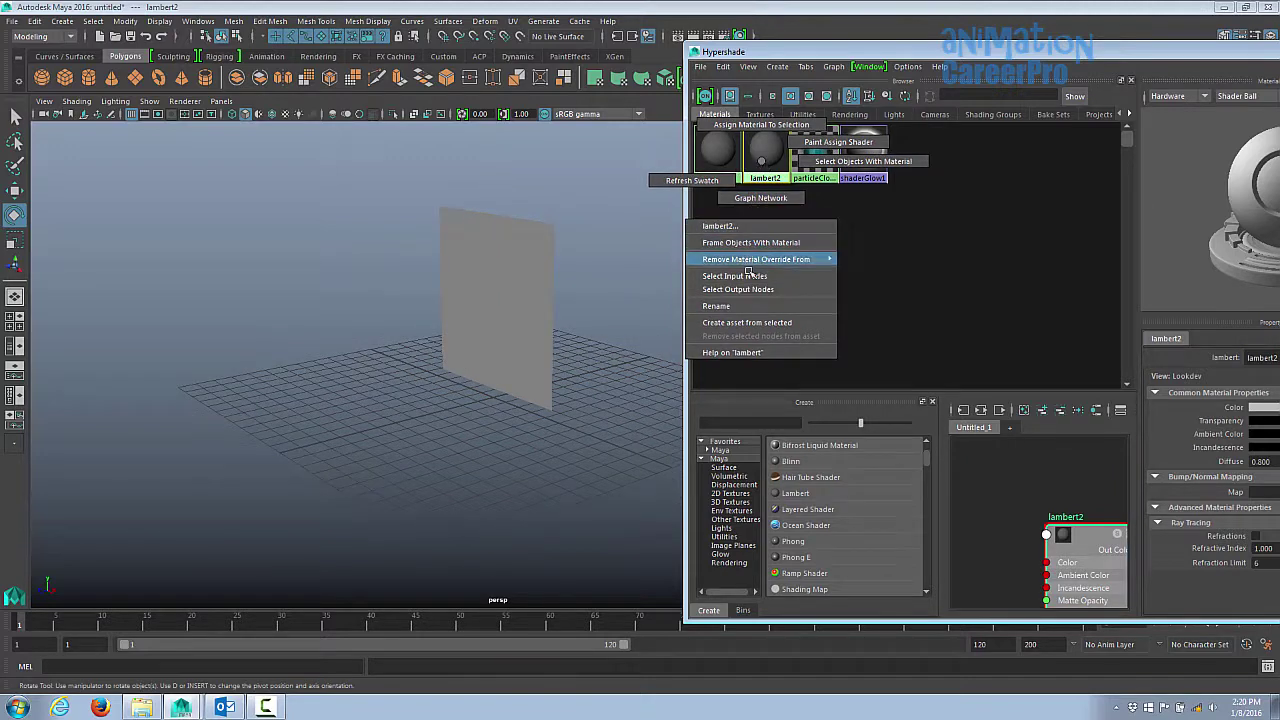
pyautogui.click(750, 306)
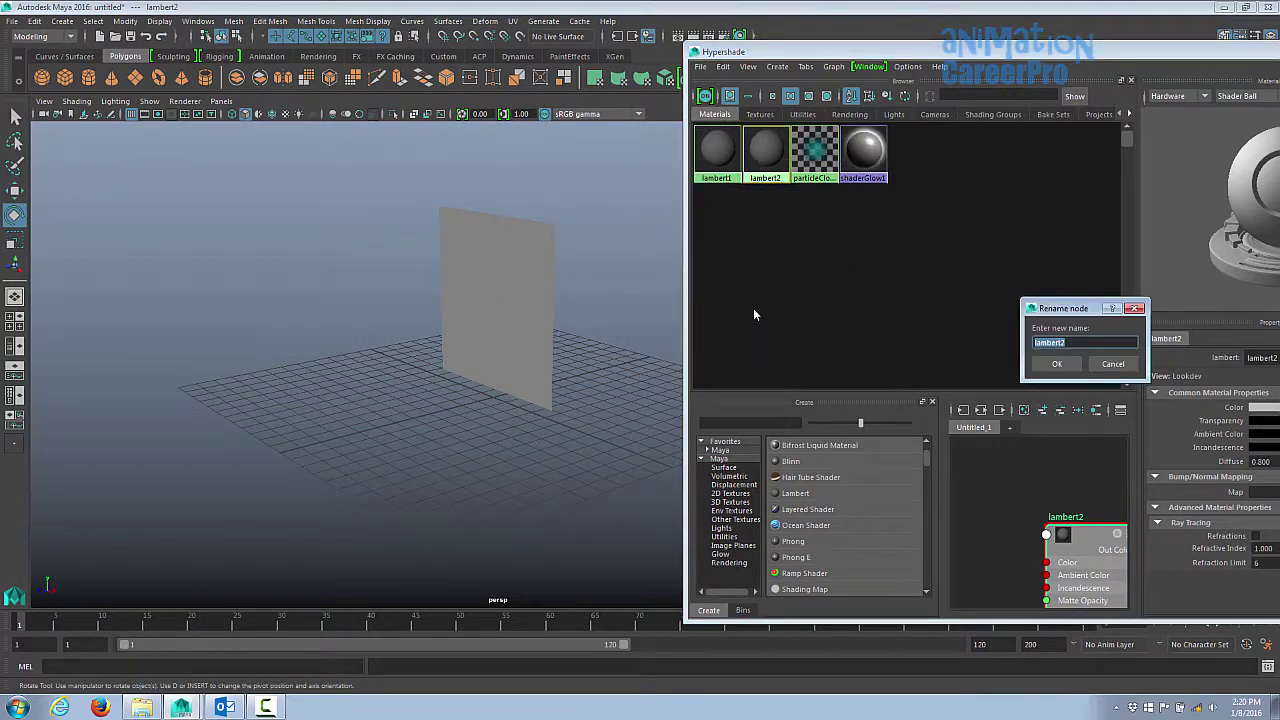
pyautogui.write('chairreference')
pyautogui.press('Return')
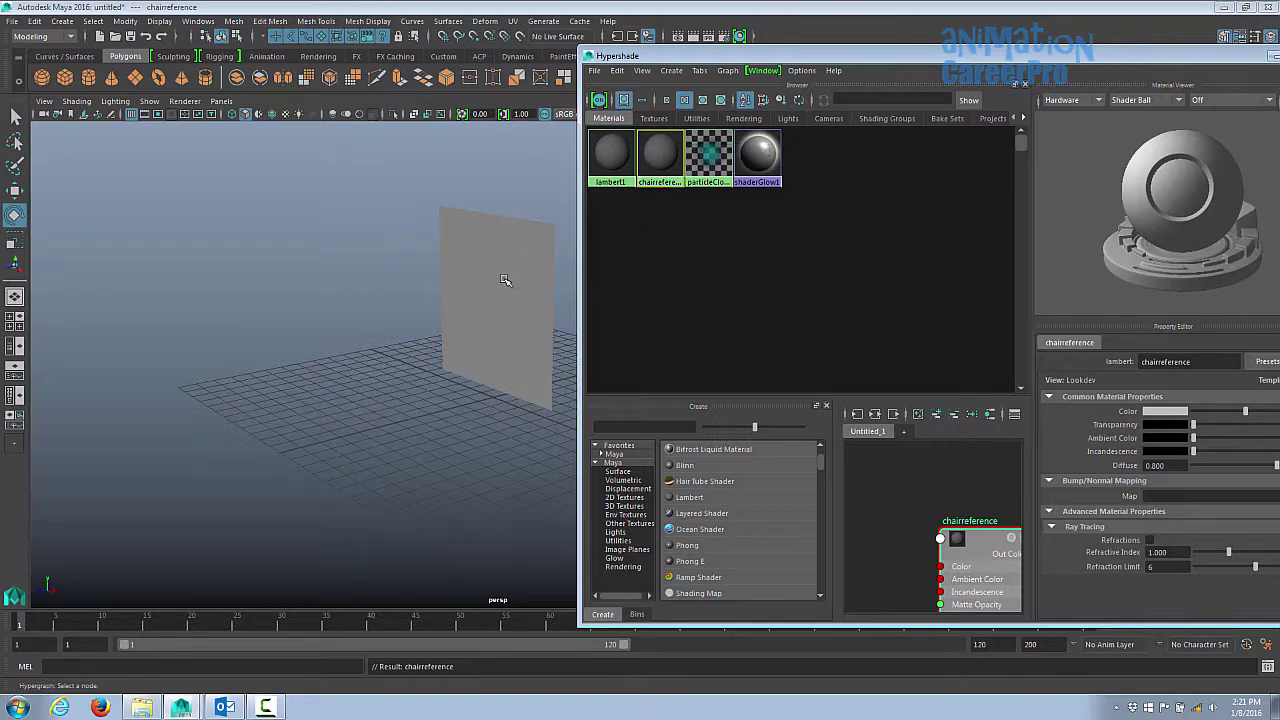
# Step: Map a File texture node to the Color attribute of the chairreference material
pyautogui.keyDown('alt'); pyautogui.moveTo(479, 277); pyautogui.dragTo(517, 263); pyautogui.keyUp('alt')
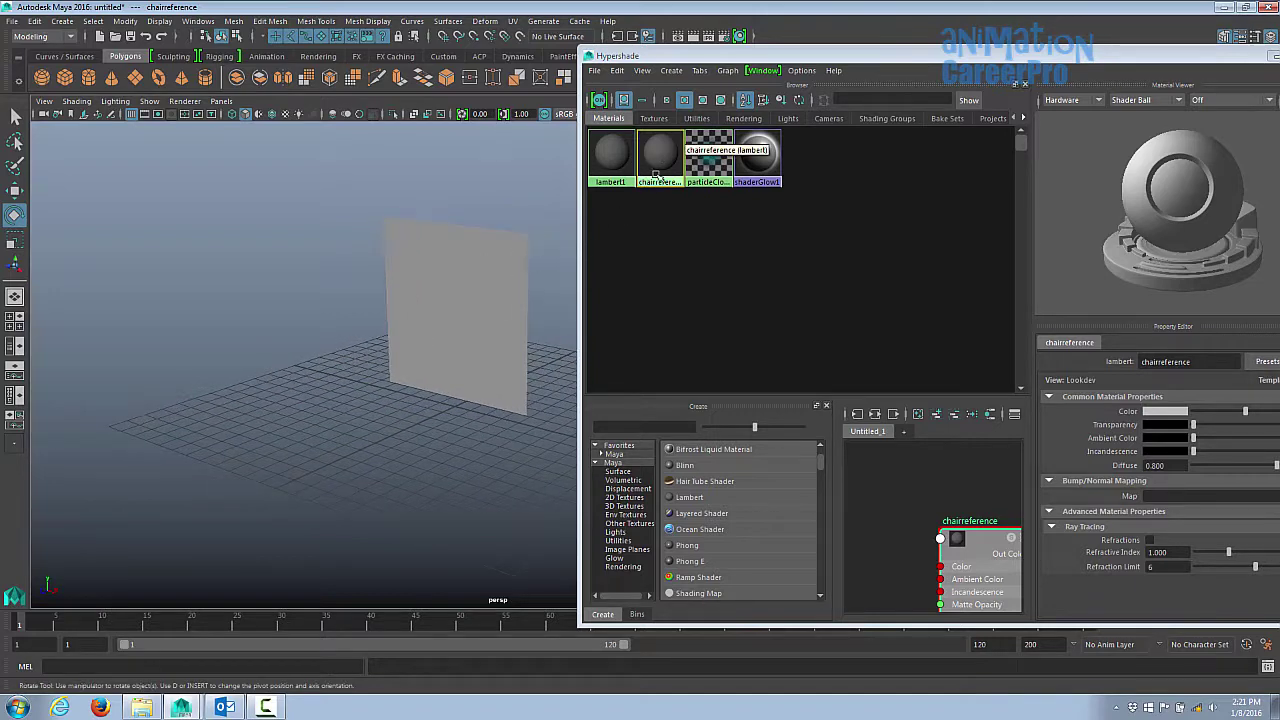
pyautogui.moveTo(761, 56); pyautogui.dragTo(689, 48)
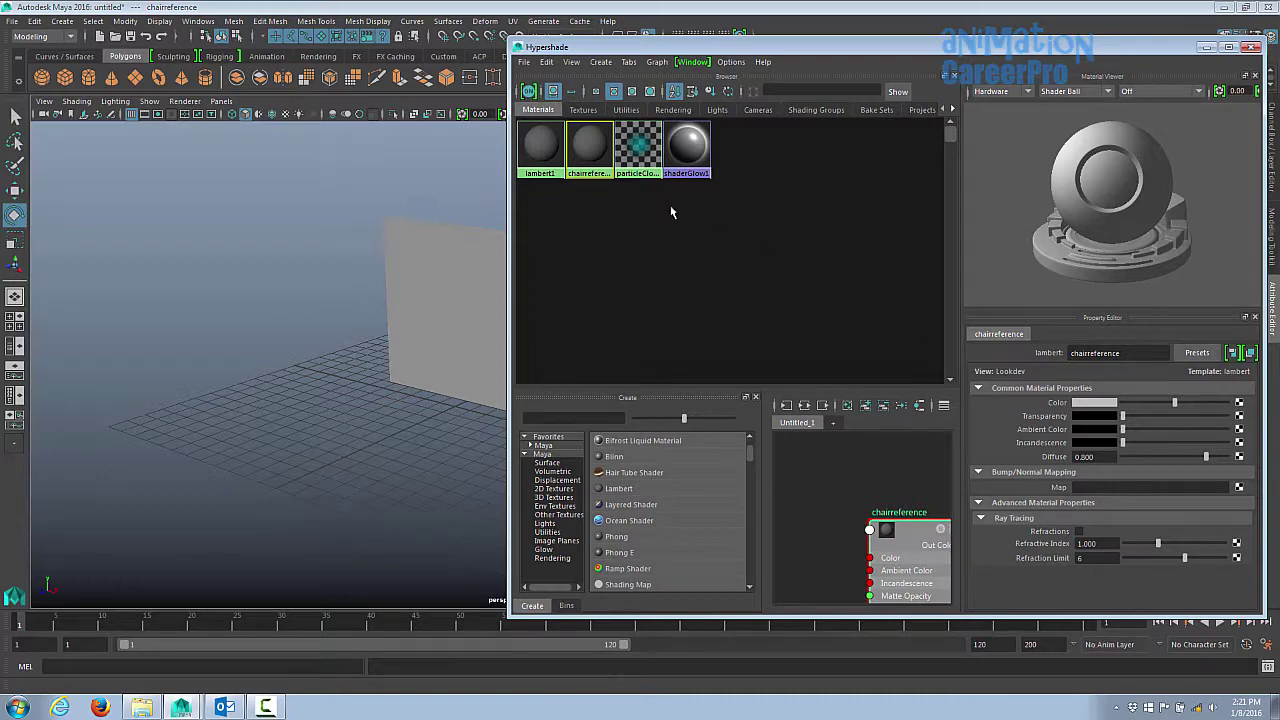
pyautogui.click(545, 150)
pyautogui.click(580, 155)
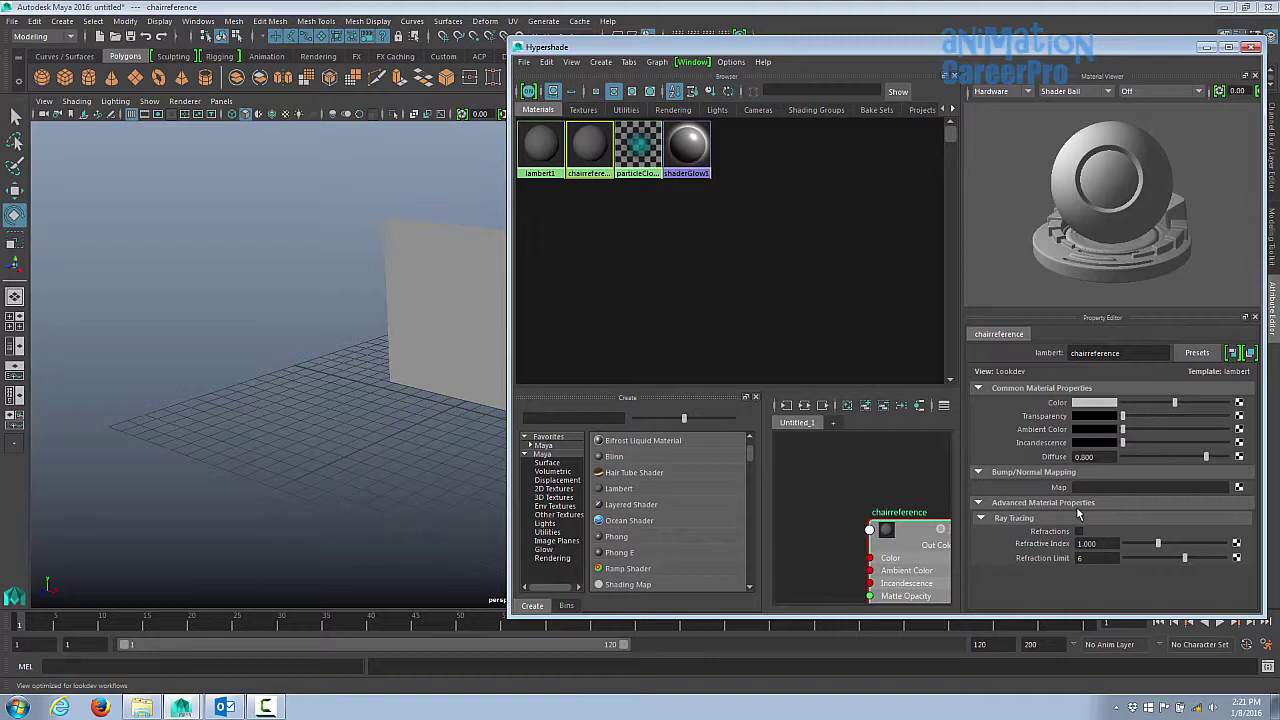
pyautogui.click(1123, 418)
pyautogui.moveTo(1124, 418)
pyautogui.mouseDown()
pyautogui.moveTo(1186, 420)
pyautogui.moveTo(1112, 431)
pyautogui.mouseUp()
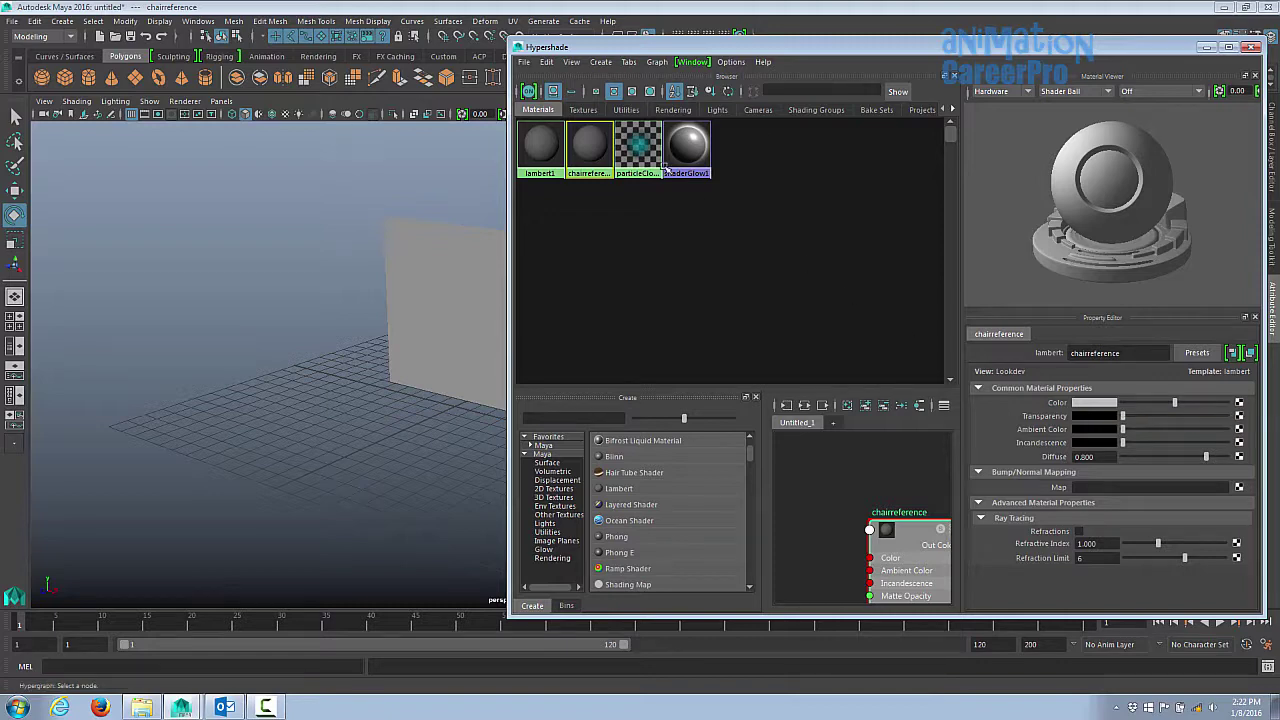
pyautogui.click(1240, 403)
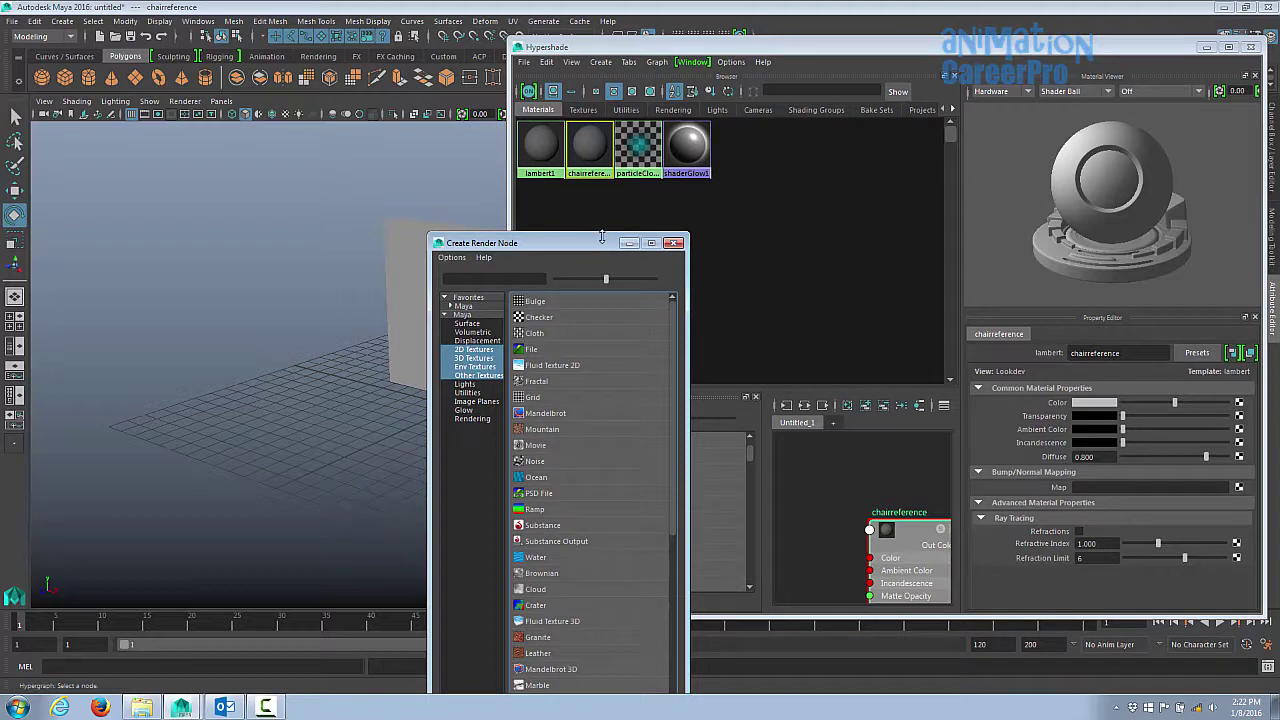
pyautogui.moveTo(596, 240); pyautogui.dragTo(524, 109)
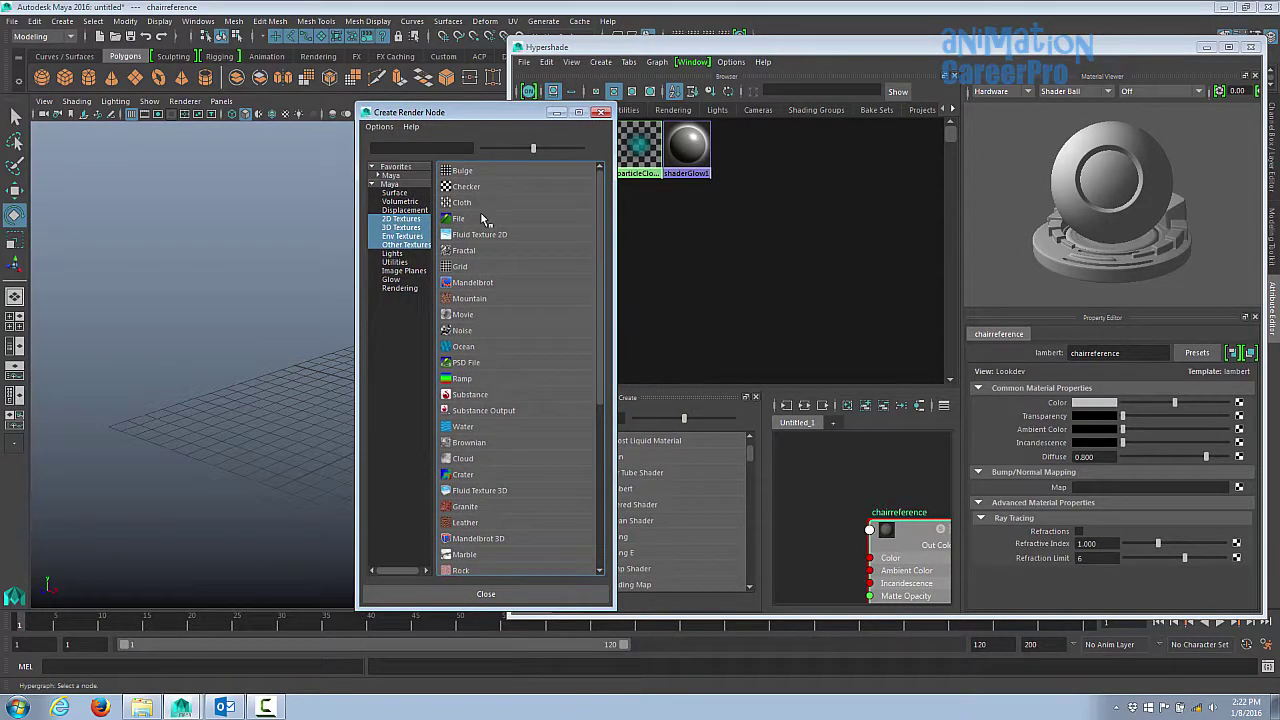
pyautogui.moveTo(533, 114); pyautogui.dragTo(455, 116)
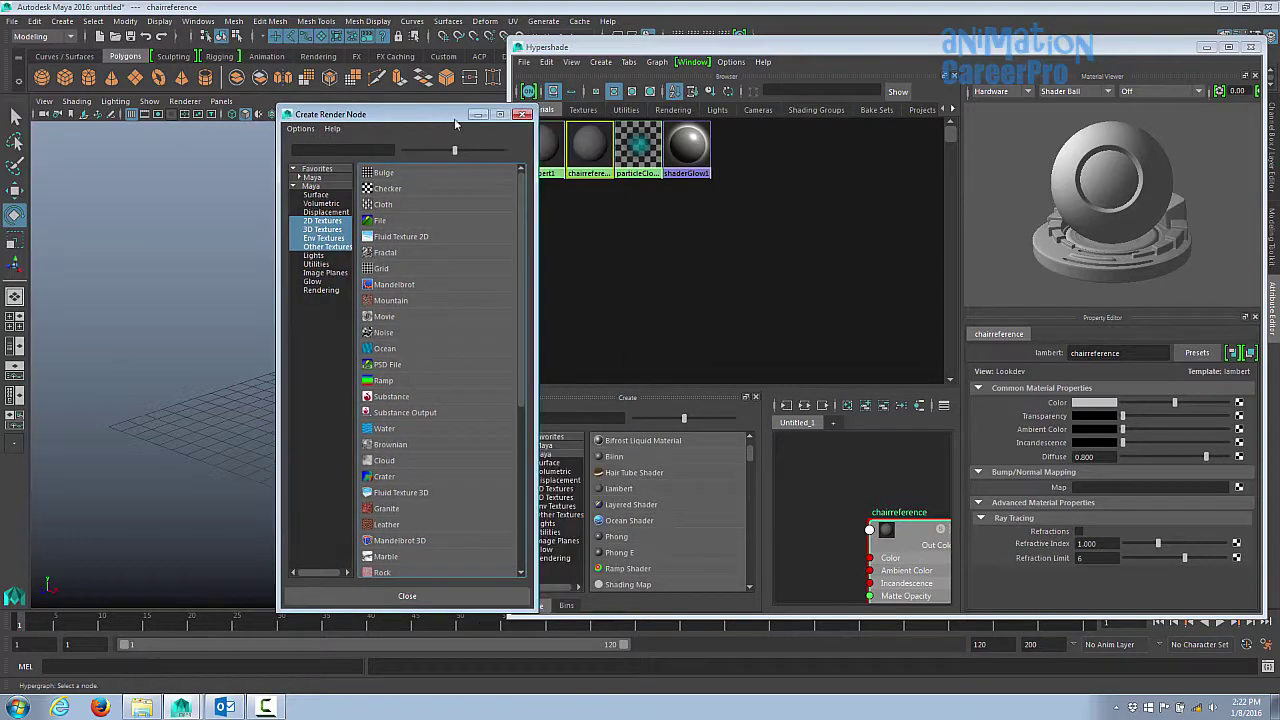
pyautogui.click(385, 219)
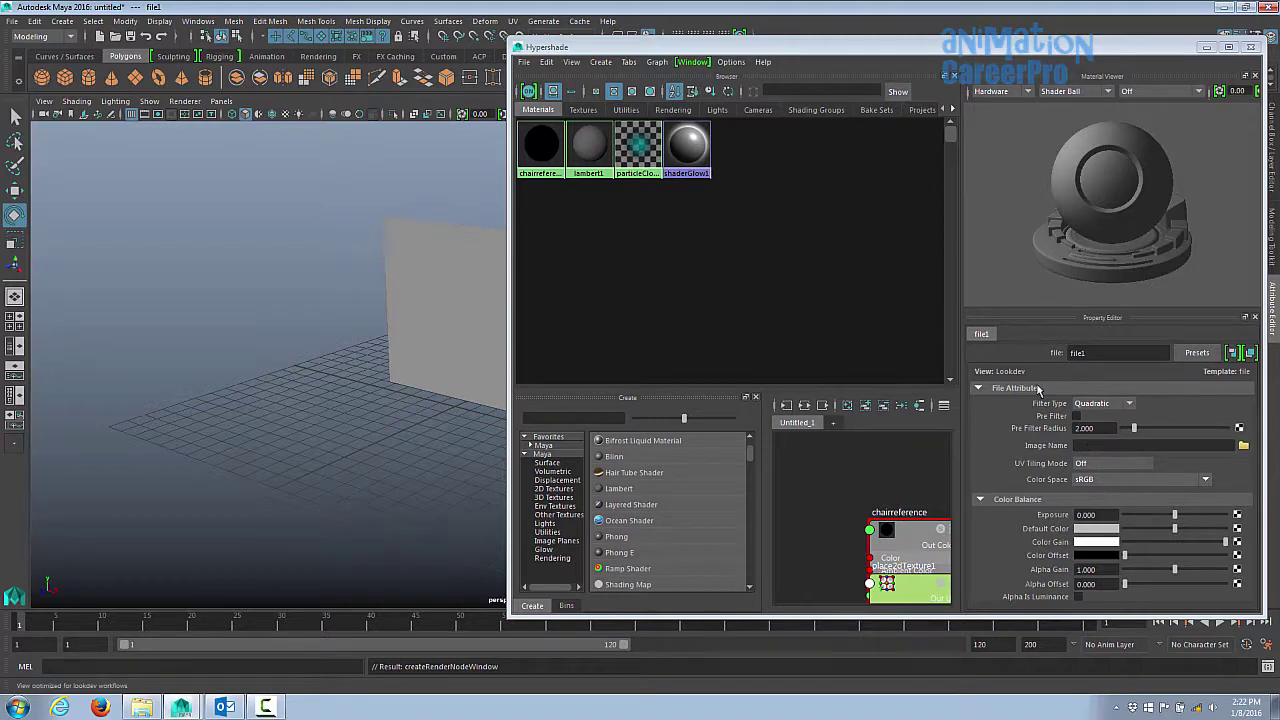
# Step: Load Chair2Model.jpg as the image of the file texture
pyautogui.click(1244, 447)
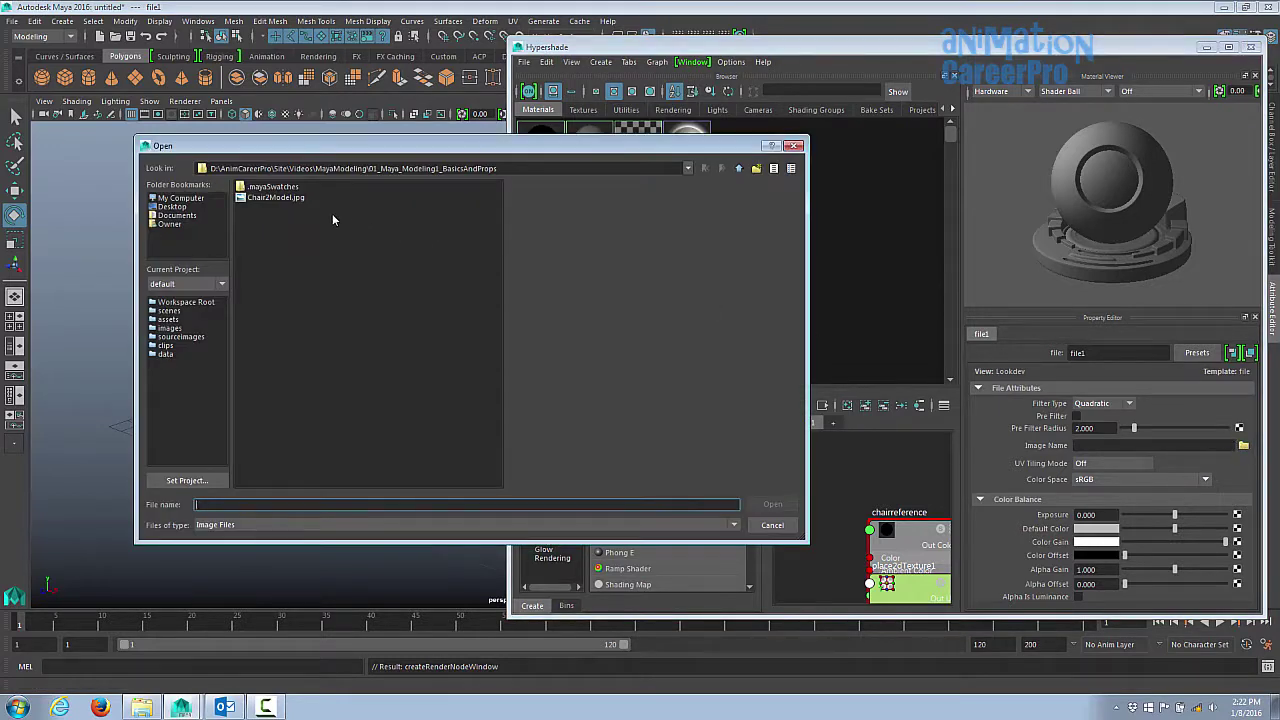
pyautogui.click(283, 198)
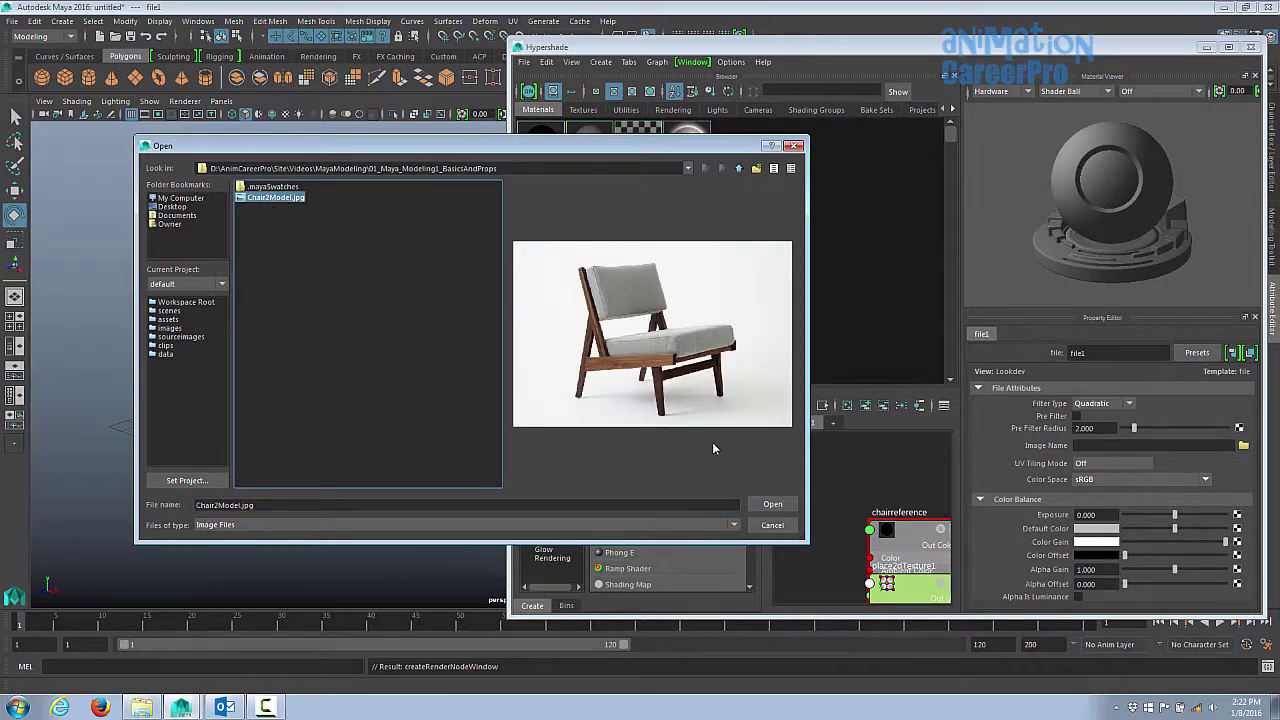
pyautogui.click(773, 505)
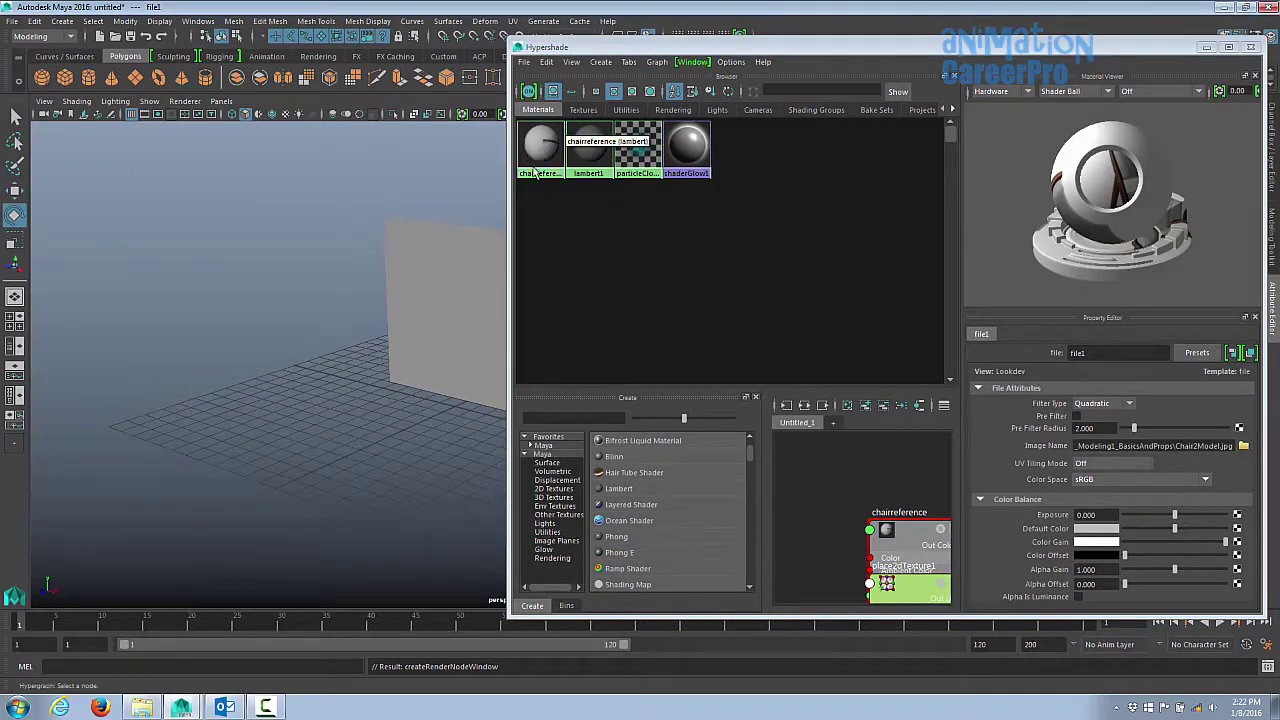
# Step: Assign the chairreference material to the upright plane in the perspective view
pyautogui.moveTo(535, 152); pyautogui.dragTo(491, 272, button='middle')
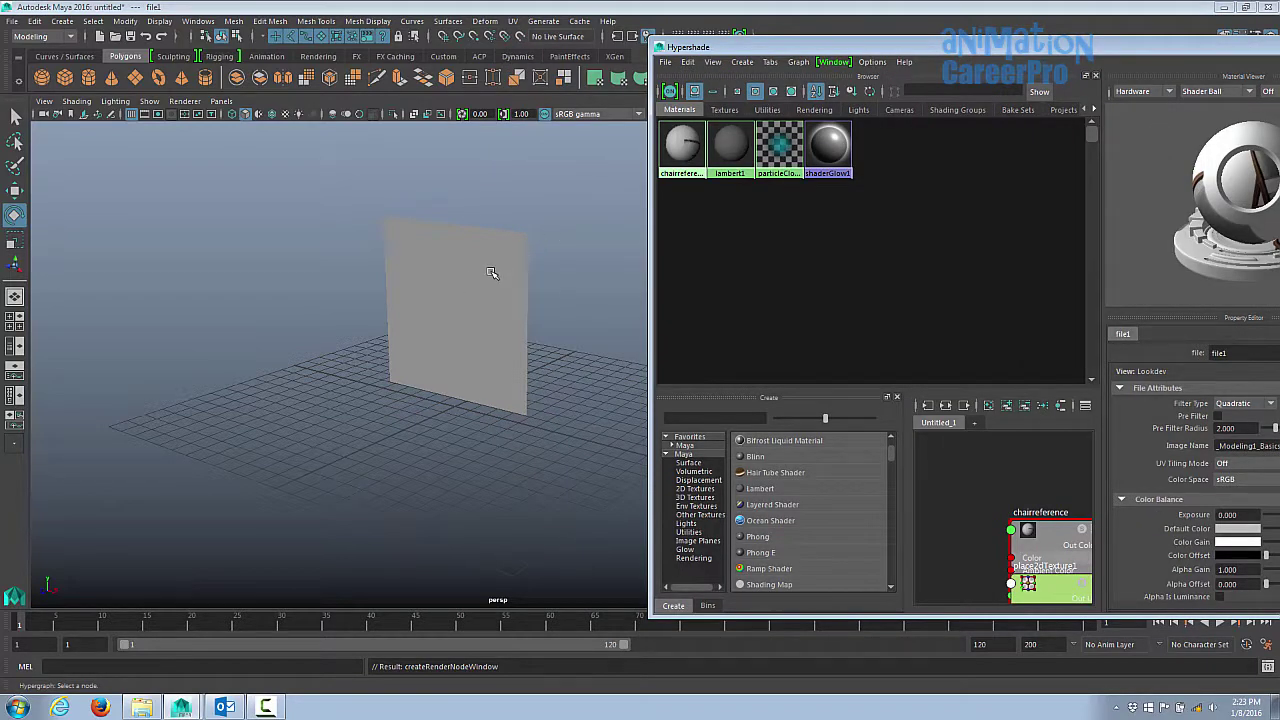
pyautogui.middleClick(677, 142)
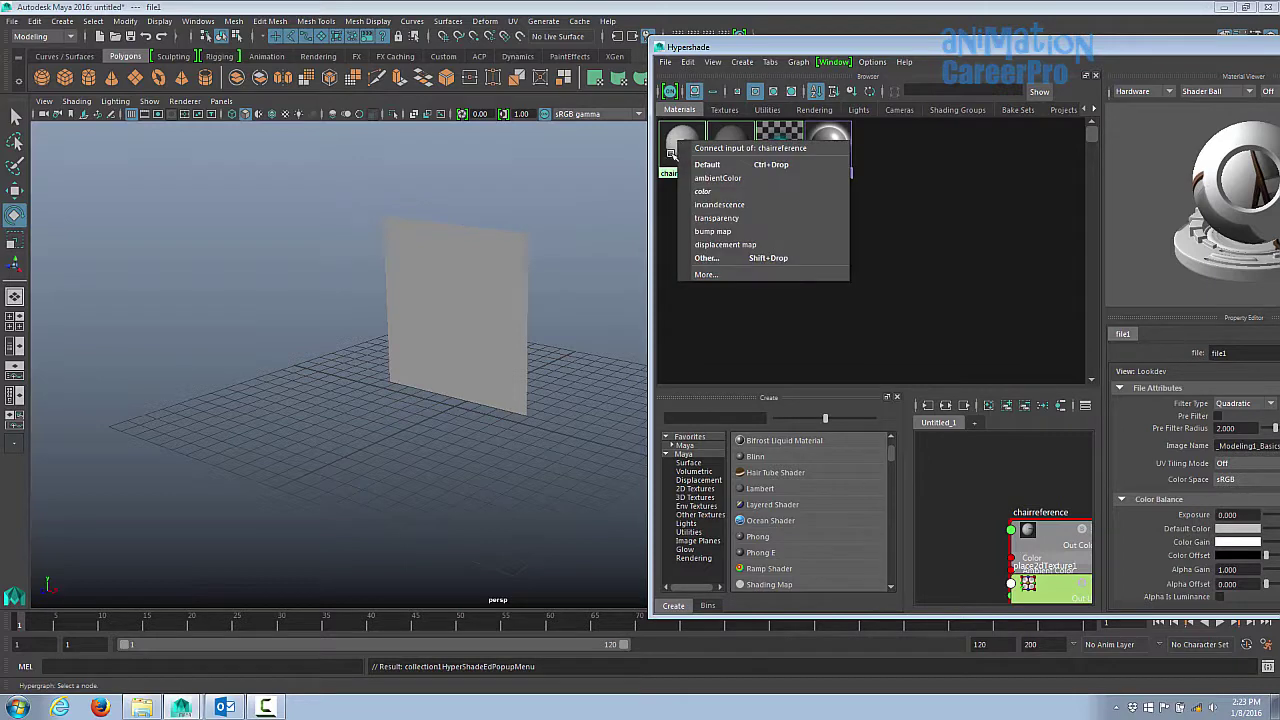
pyautogui.moveTo(667, 153); pyautogui.dragTo(456, 321, button='middle')
pyautogui.keyDown('alt'); pyautogui.moveTo(474, 272); pyautogui.dragTo(482, 250); pyautogui.keyUp('alt')
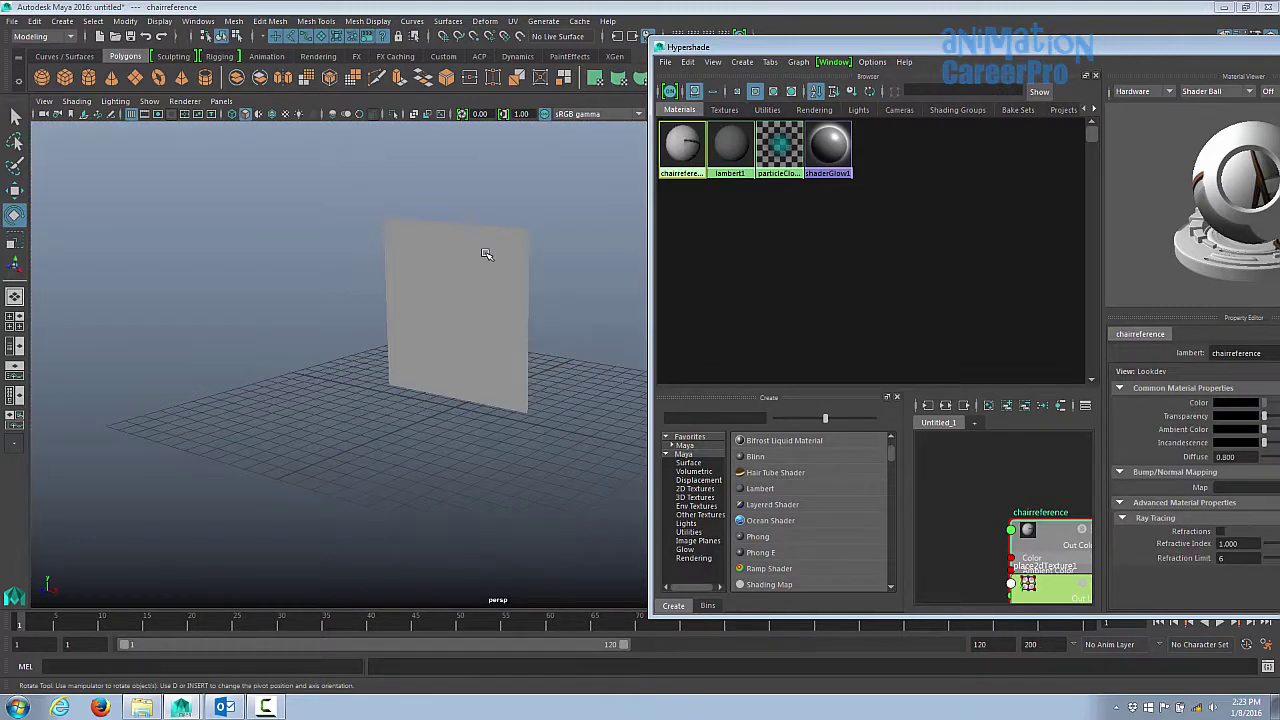
# Step: Select the upright plane, apply the chairreference material to the selection, and move the Hypershade window off the viewport
pyautogui.click(485, 254)
pyautogui.rightClick(679, 138)
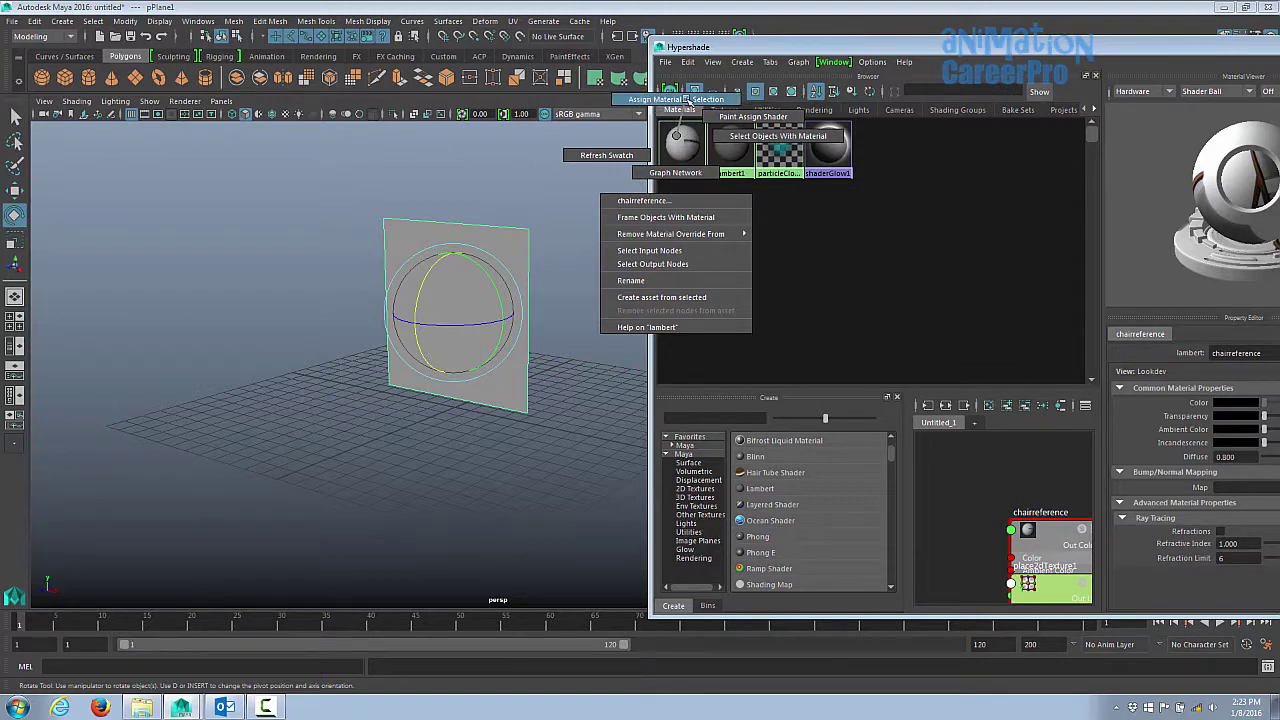
pyautogui.click(685, 99)
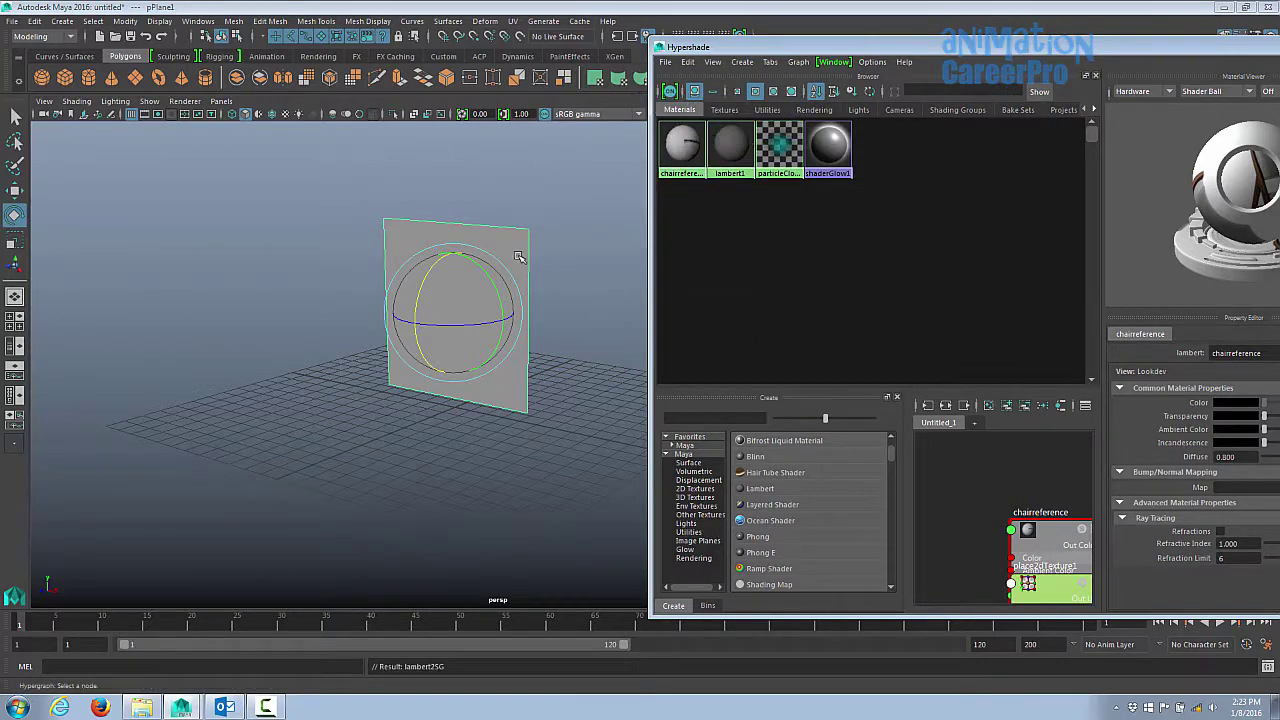
pyautogui.keyDown('alt'); pyautogui.moveTo(519, 257); pyautogui.dragTo(574, 226); pyautogui.keyUp('alt')
pyautogui.click(752, 48)
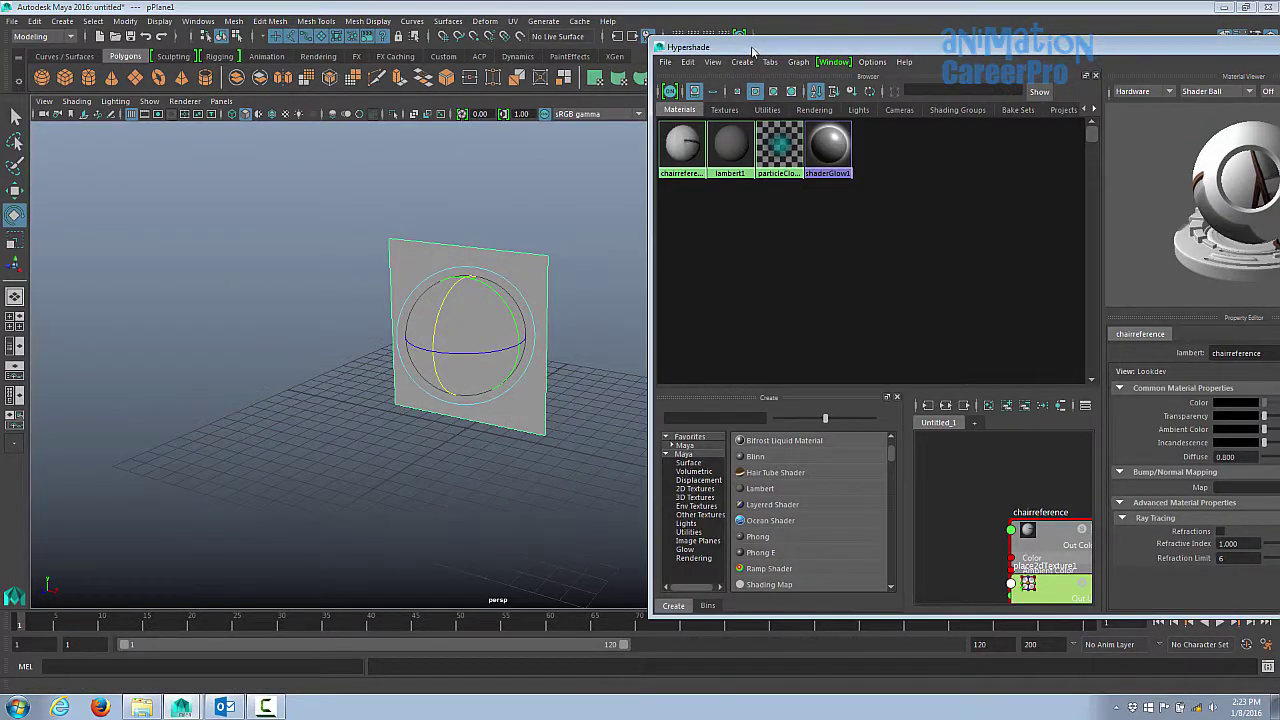
pyautogui.moveTo(752, 48); pyautogui.dragTo(1279, 60)
# Step: Cycle the perspective view through wireframe, shaded, textured and all-lights display modes to show the material on the plane
pyautogui.press('4')
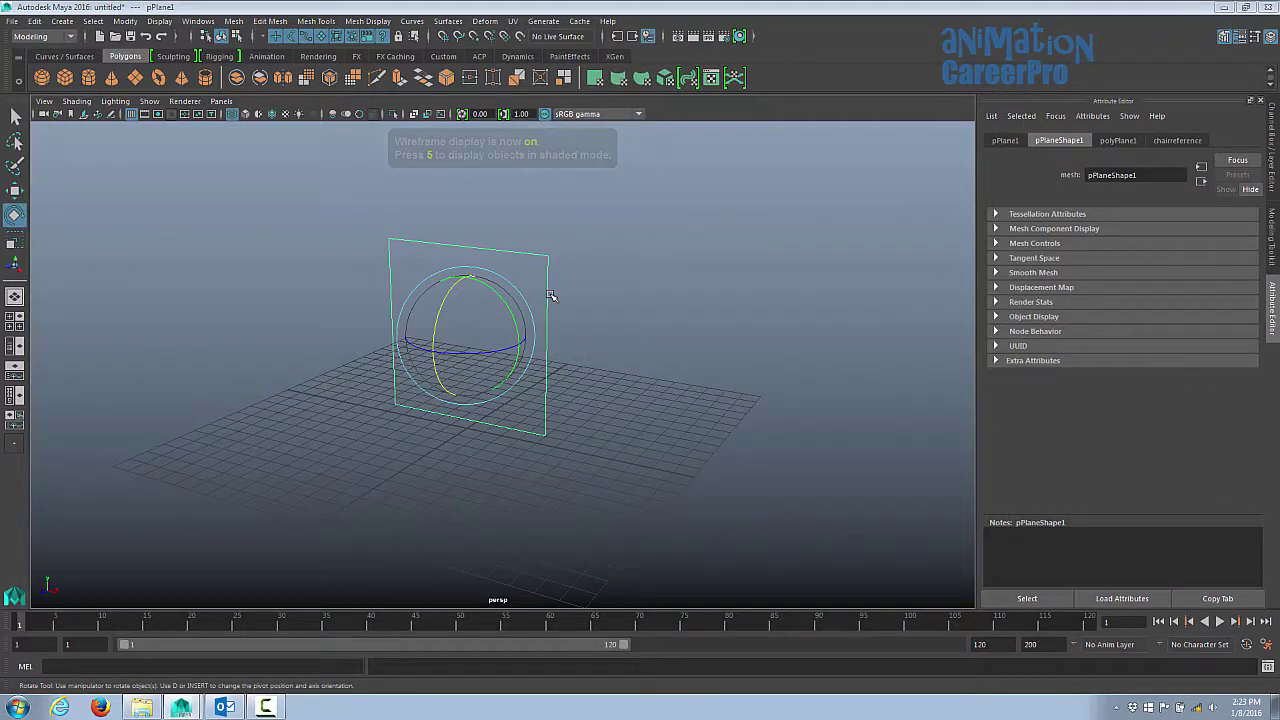
pyautogui.moveTo(588, 281)
pyautogui.keyDown('alt'); pyautogui.mouseDown()
pyautogui.moveTo(700, 282)
pyautogui.moveTo(519, 285)
pyautogui.mouseUp(); pyautogui.keyUp('alt')
pyautogui.press('5')
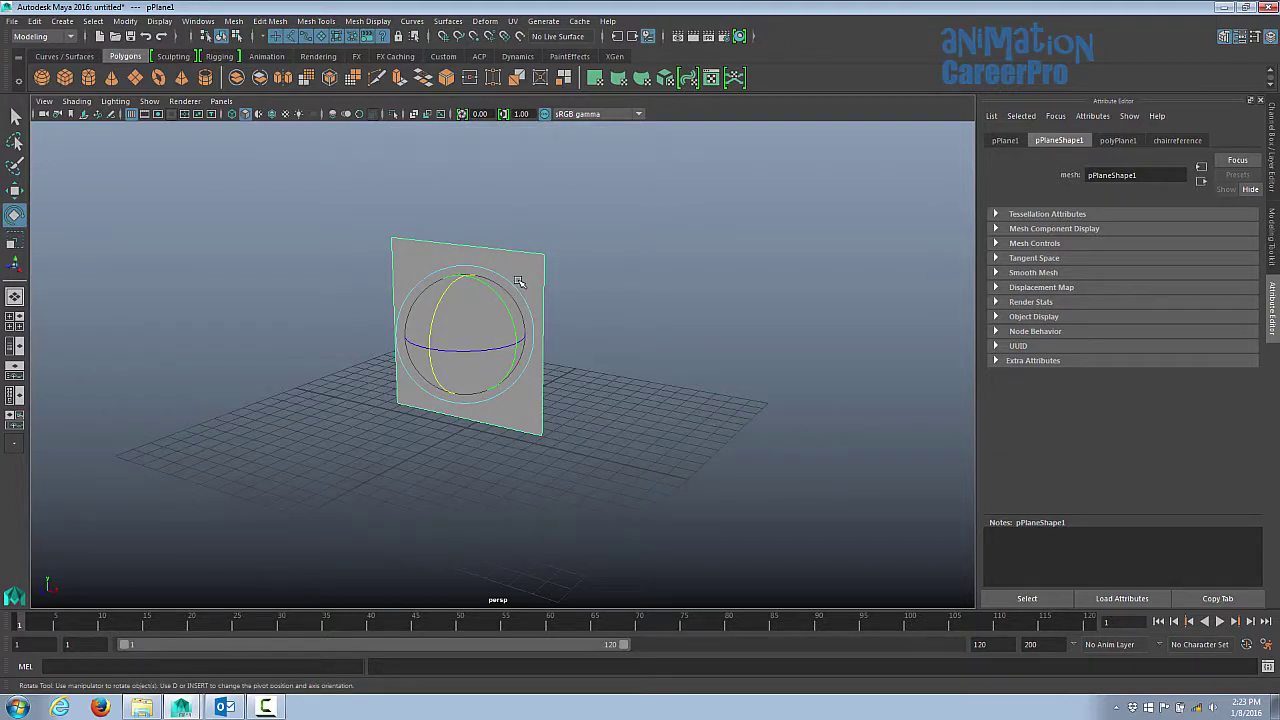
pyautogui.press('6')
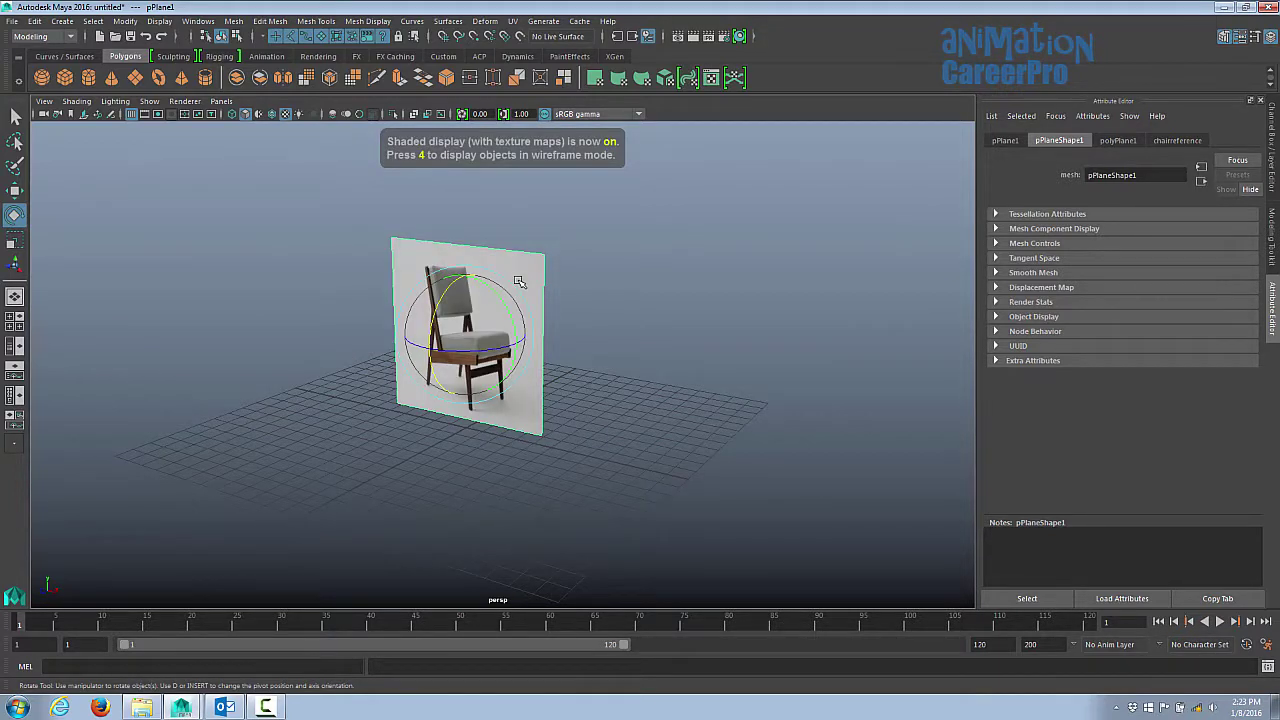
pyautogui.press('7')
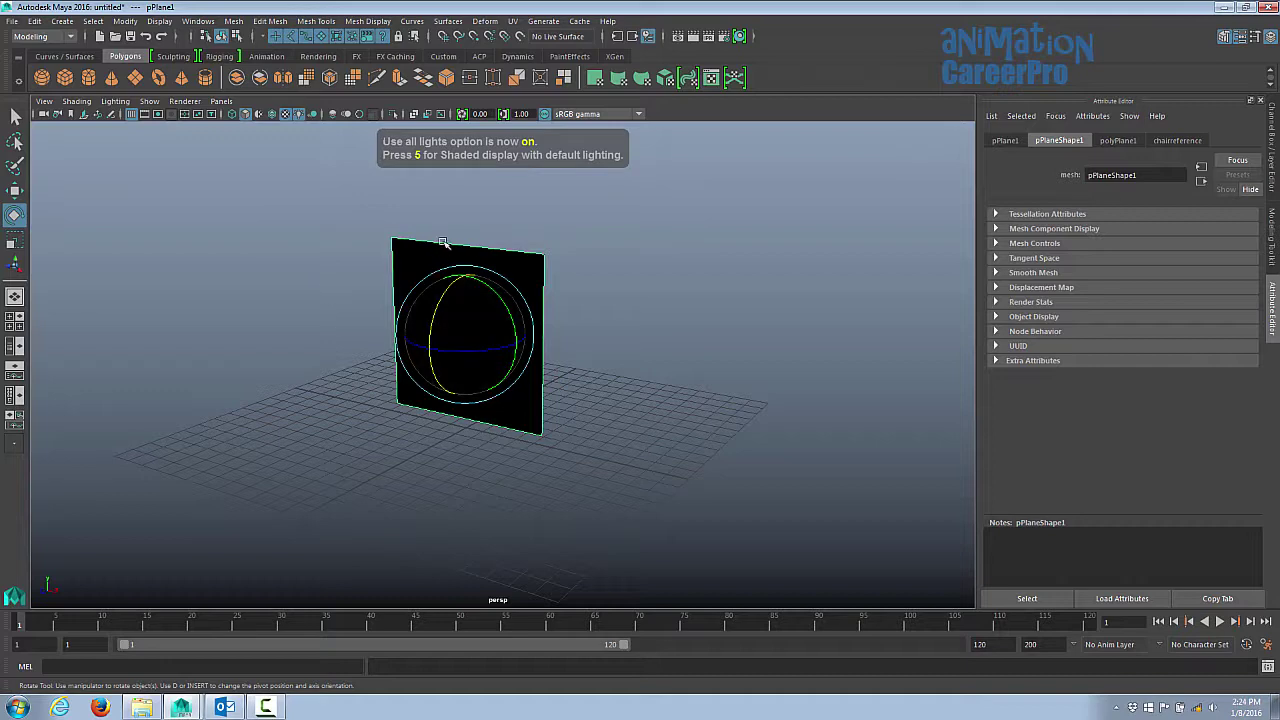
# Step: Compare the plane with the original Chair2Model.jpg photo and widen it to about 13.714 in Scale X to match the proportions
pyautogui.moveTo(450, 306); pyautogui.dragTo(580, 329)
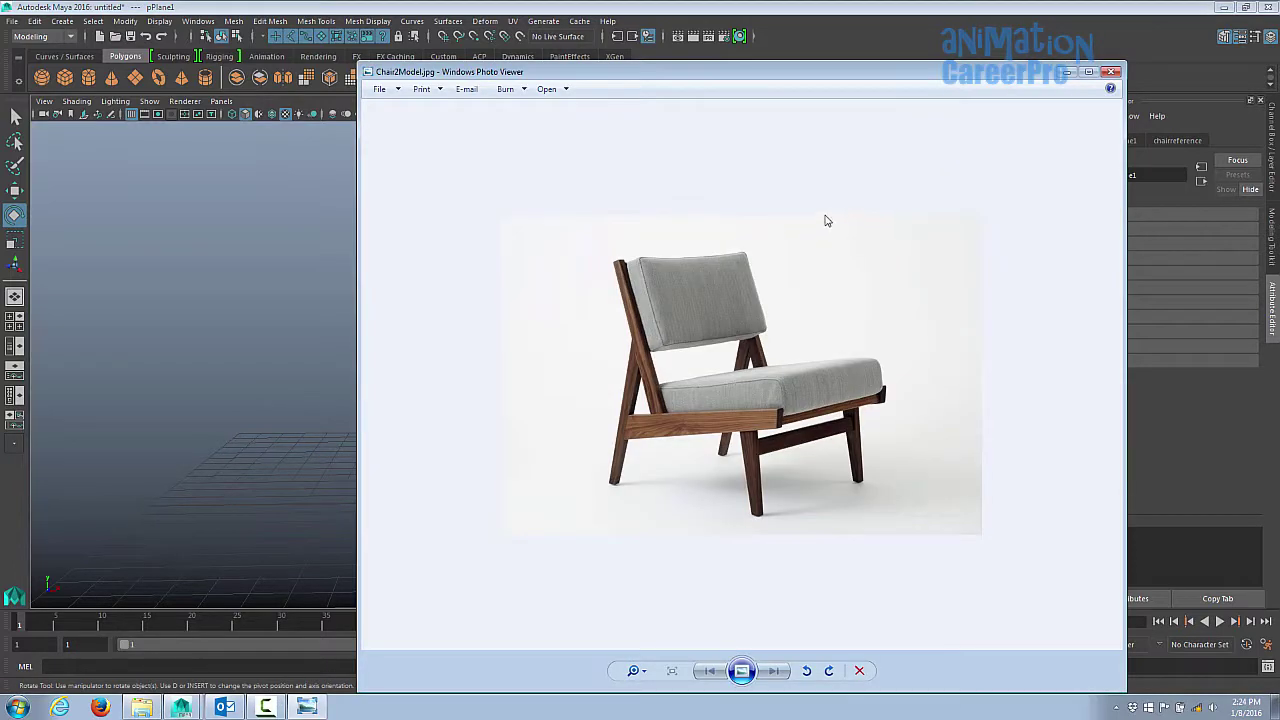
pyautogui.moveTo(793, 69); pyautogui.dragTo(1145, 138)
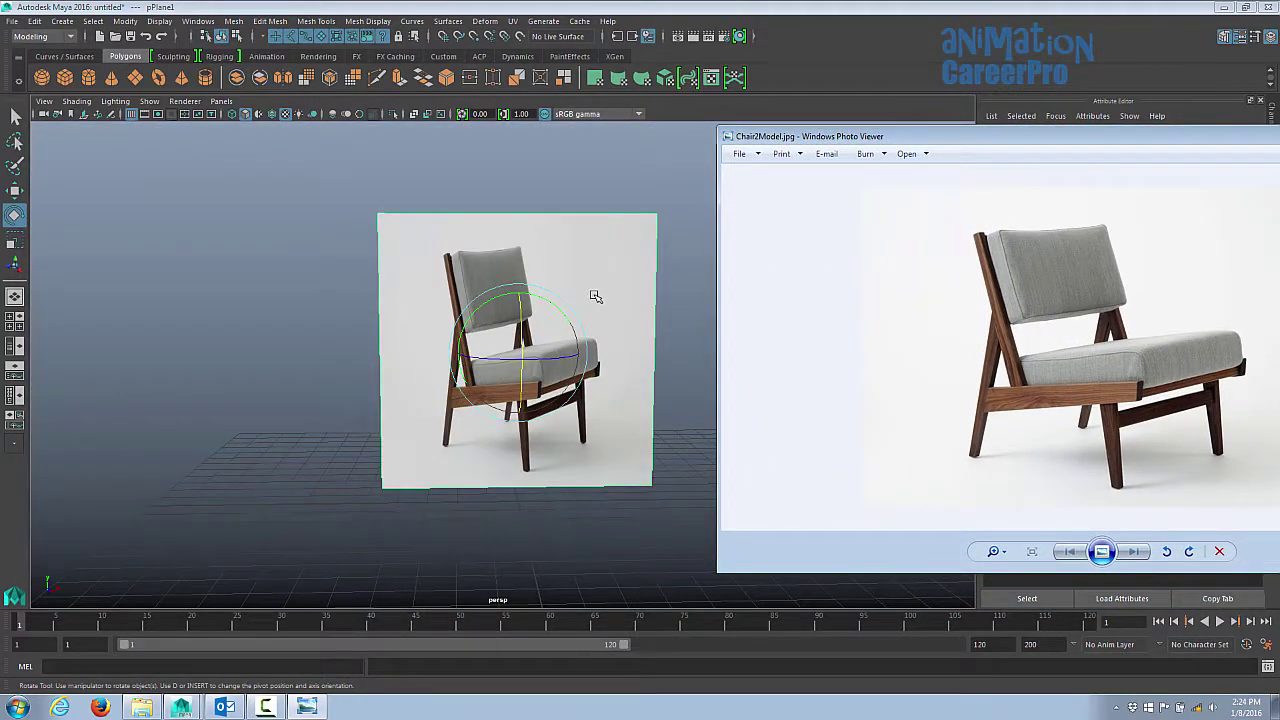
pyautogui.click(595, 296)
pyautogui.press('r')
pyautogui.moveTo(577, 354); pyautogui.dragTo(608, 354)
pyautogui.click(306, 708)
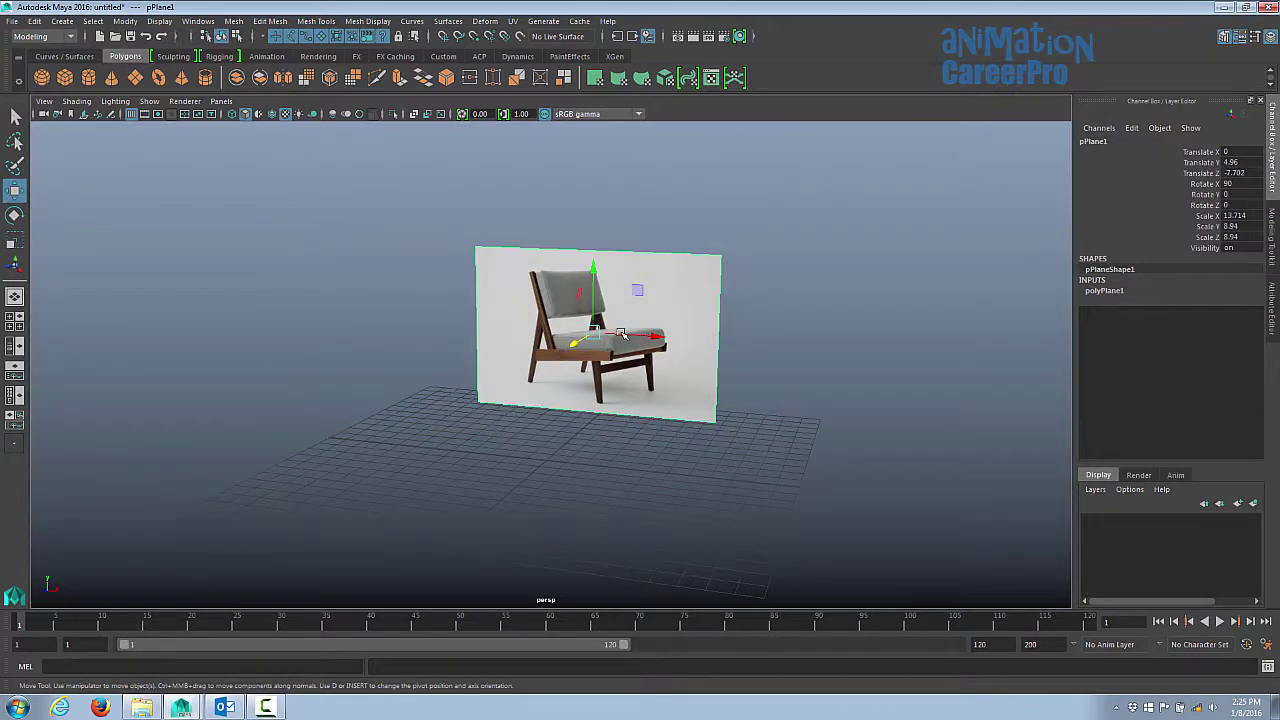
# Step: Create a polygon cube in front of the reference plane and raise it to about 0.668 in Y
pyautogui.press('q')
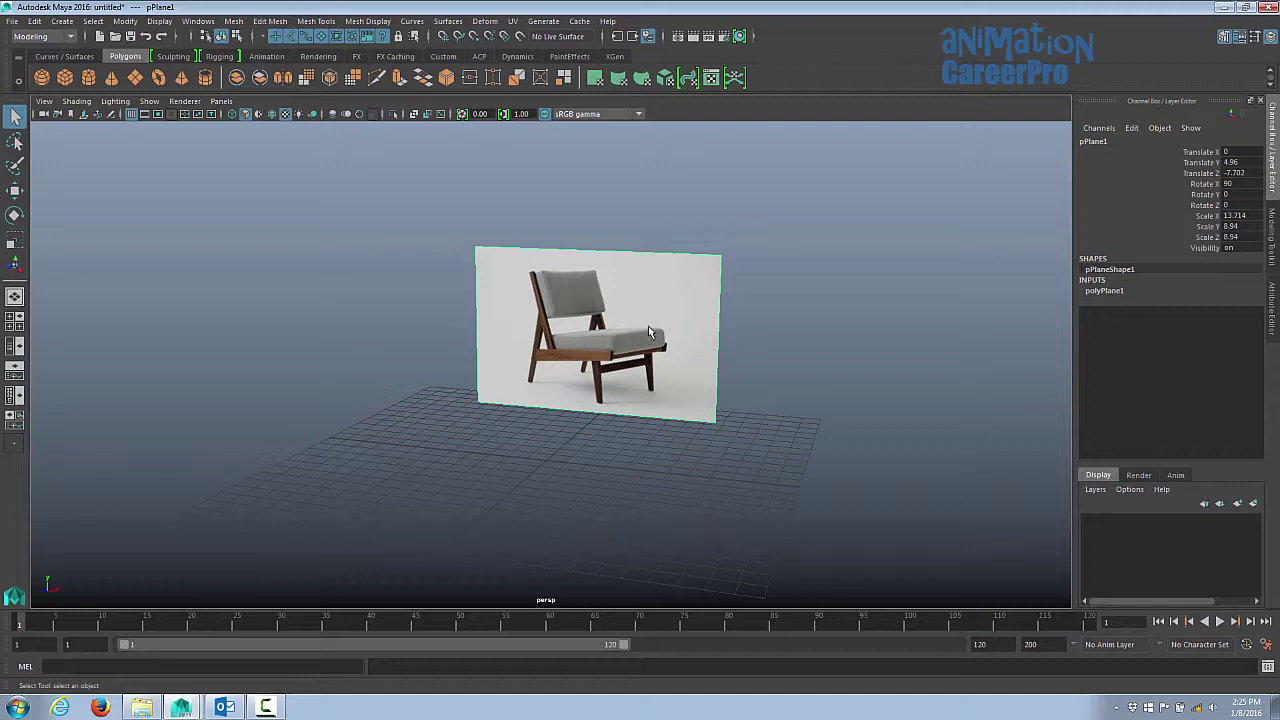
pyautogui.moveTo(658, 287)
pyautogui.keyDown('alt'); pyautogui.mouseDown()
pyautogui.moveTo(672, 286)
pyautogui.moveTo(653, 289)
pyautogui.mouseUp(); pyautogui.keyUp('alt')
pyautogui.scroll(3, 642, 338)
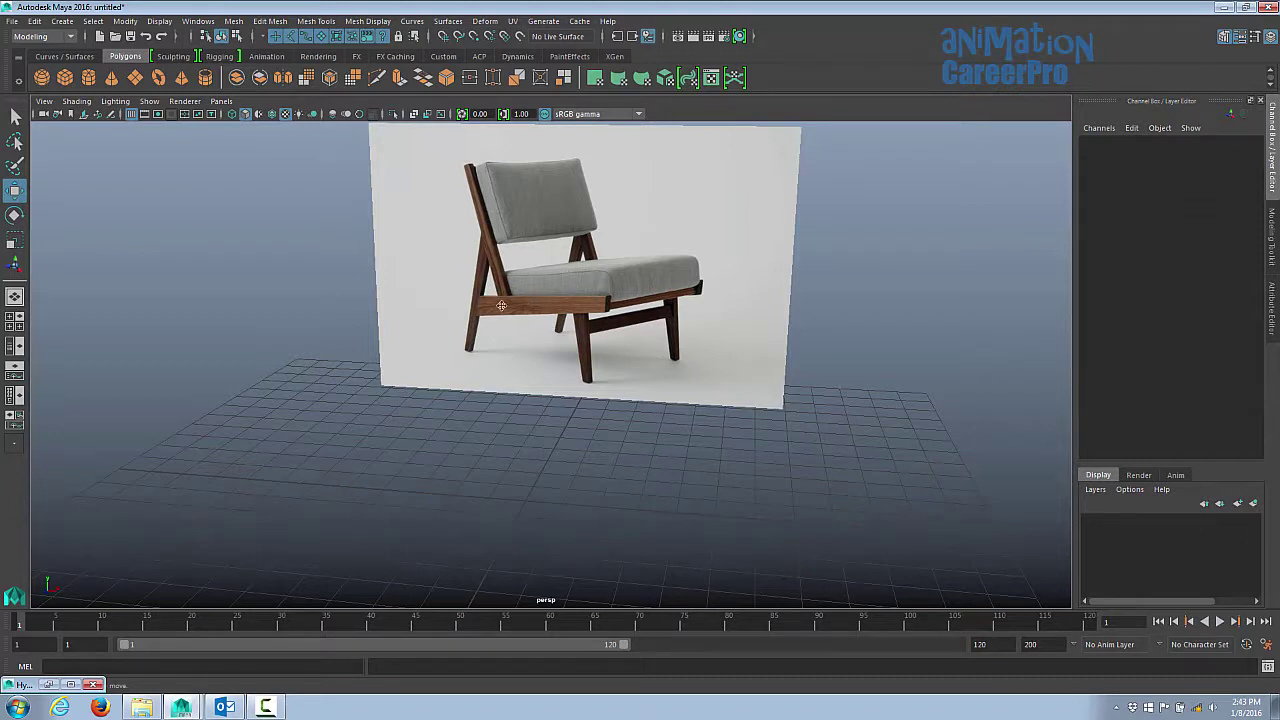
pyautogui.click(63, 77)
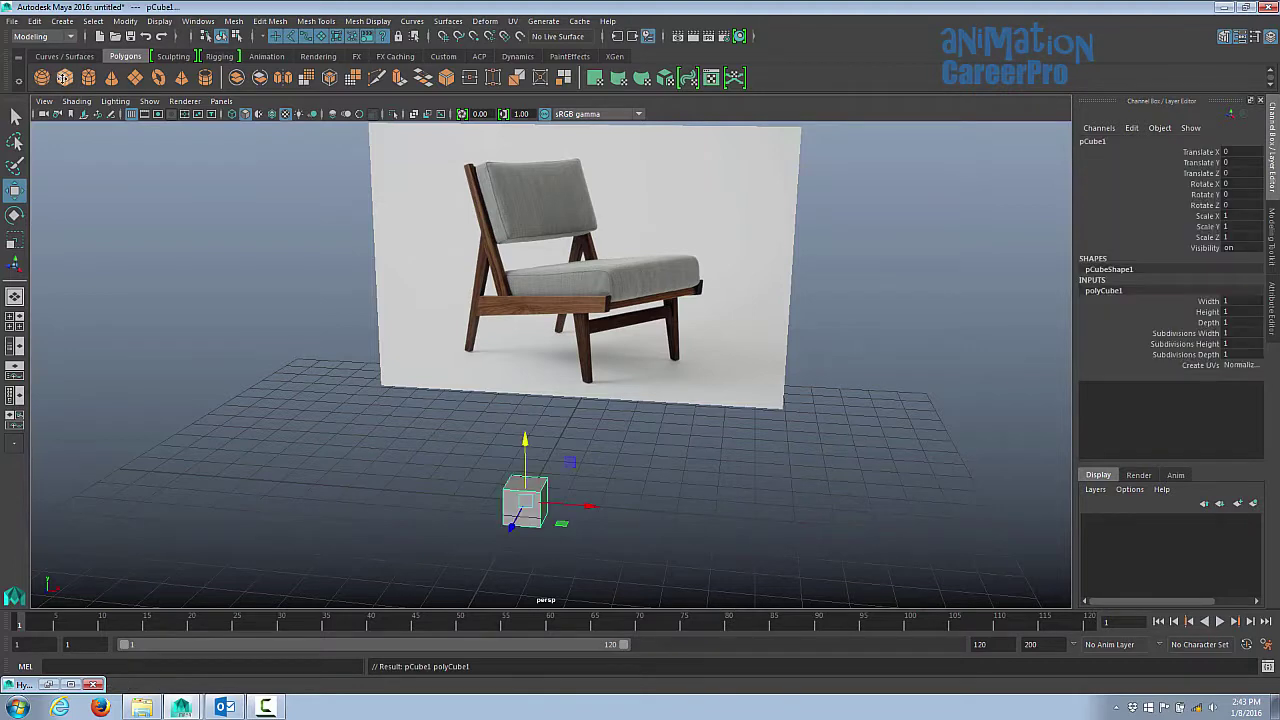
pyautogui.keyDown('alt'); pyautogui.moveTo(596, 482); pyautogui.dragTo(582, 486); pyautogui.keyUp('alt')
pyautogui.moveTo(541, 398); pyautogui.dragTo(541, 366)
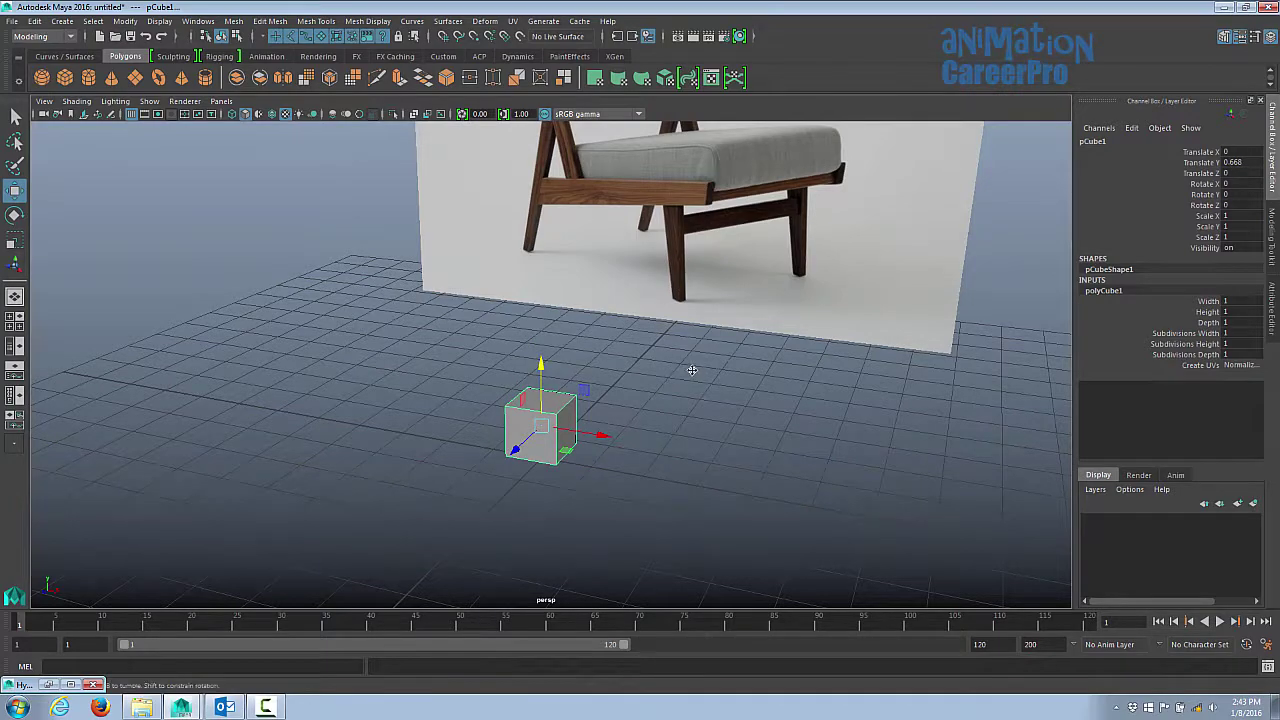
# Step: Scale the cube into a tall, thin leg block, about 0.622 in X, 3.444 in Y and 0.335 in Z
pyautogui.press('r')
pyautogui.keyDown('alt'); pyautogui.moveTo(693, 369); pyautogui.dragTo(490, 432); pyautogui.keyUp('alt')
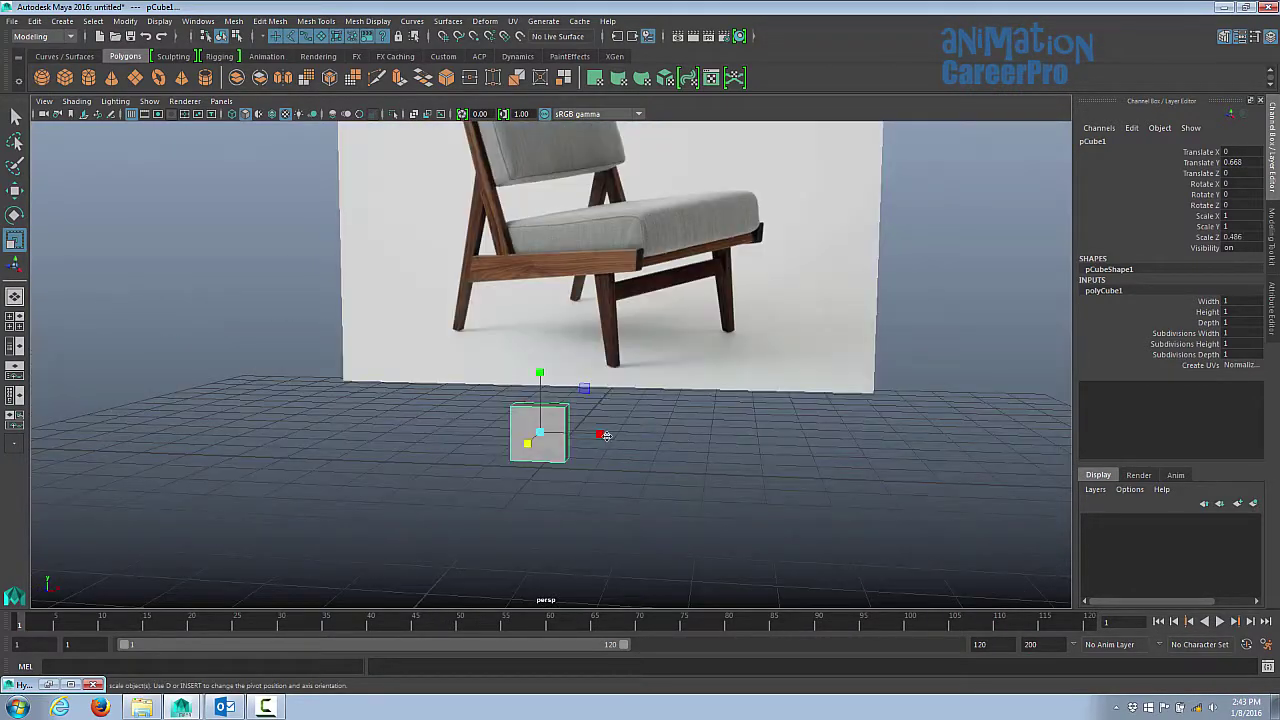
pyautogui.moveTo(602, 435); pyautogui.dragTo(578, 435)
pyautogui.moveTo(541, 371); pyautogui.dragTo(549, 187)
pyautogui.keyDown('alt'); pyautogui.moveTo(734, 459); pyautogui.dragTo(646, 468); pyautogui.keyUp('alt')
pyautogui.moveTo(490, 433); pyautogui.dragTo(510, 432)
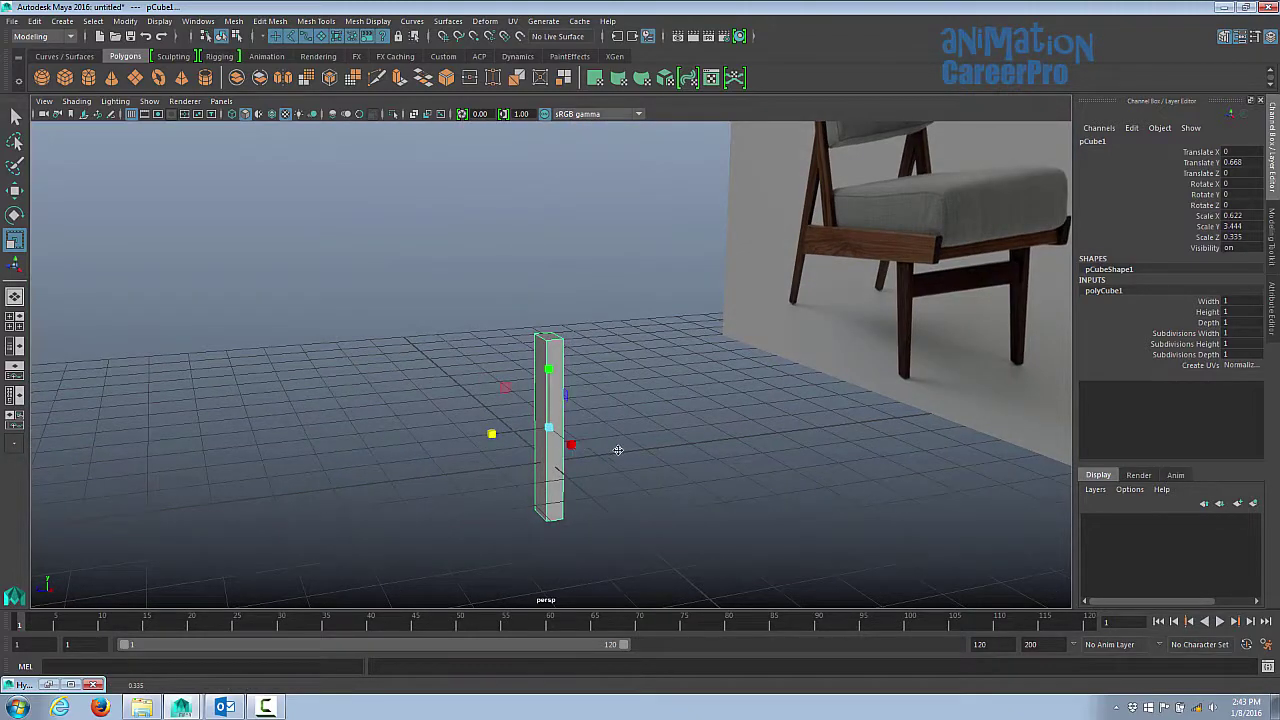
# Step: Raise the leg block to about 2.726 in Y and adjust its Scale Y to about 3.354
pyautogui.keyDown('alt'); pyautogui.moveTo(617, 449); pyautogui.dragTo(714, 427); pyautogui.keyUp('alt')
pyautogui.press('w')
pyautogui.moveTo(547, 371); pyautogui.dragTo(541, 316)
pyautogui.press('r')
pyautogui.keyDown('alt'); pyautogui.moveTo(552, 336); pyautogui.dragTo(558, 349); pyautogui.keyUp('alt')
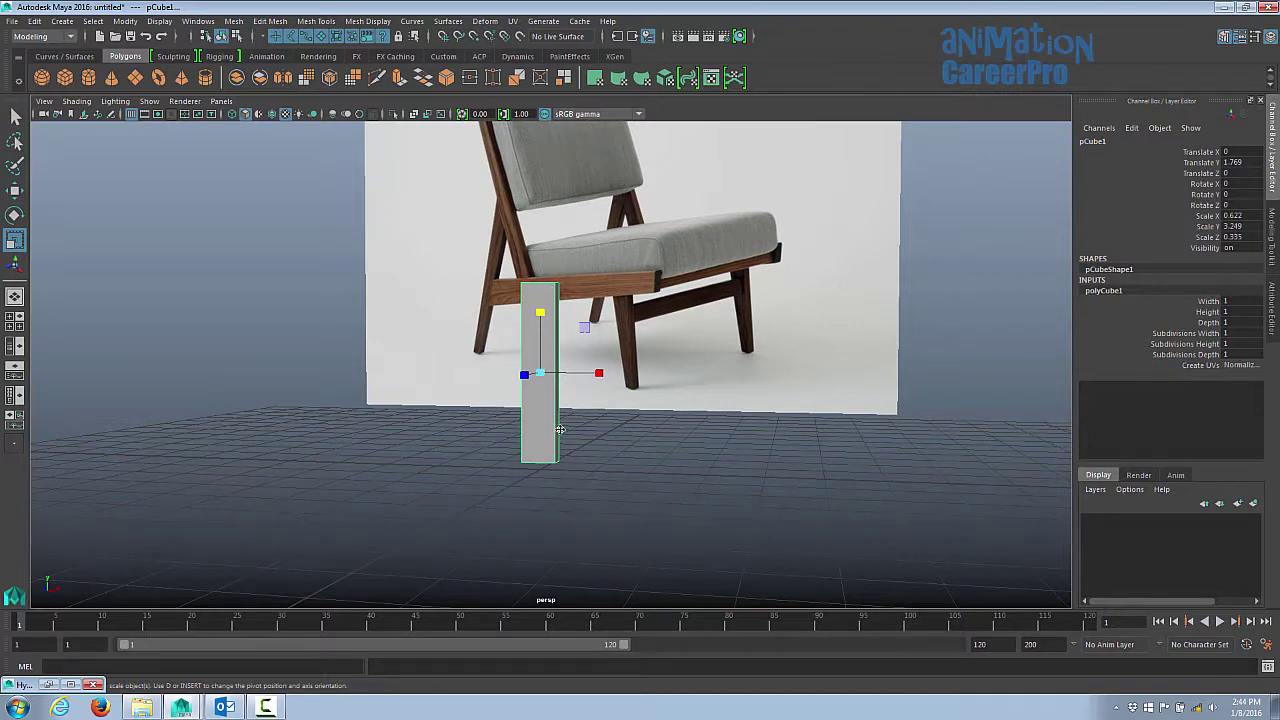
pyautogui.keyDown('alt'); pyautogui.moveTo(563, 381); pyautogui.dragTo(550, 362); pyautogui.keyUp('alt')
pyautogui.moveTo(540, 312); pyautogui.dragTo(536, 278)
pyautogui.press('w')
pyautogui.press('r')
pyautogui.keyDown('alt'); pyautogui.moveTo(567, 338); pyautogui.dragTo(550, 322); pyautogui.keyUp('alt')
pyautogui.keyDown('alt'); pyautogui.moveTo(588, 457); pyautogui.dragTo(613, 420, button='right'); pyautogui.keyUp('alt')
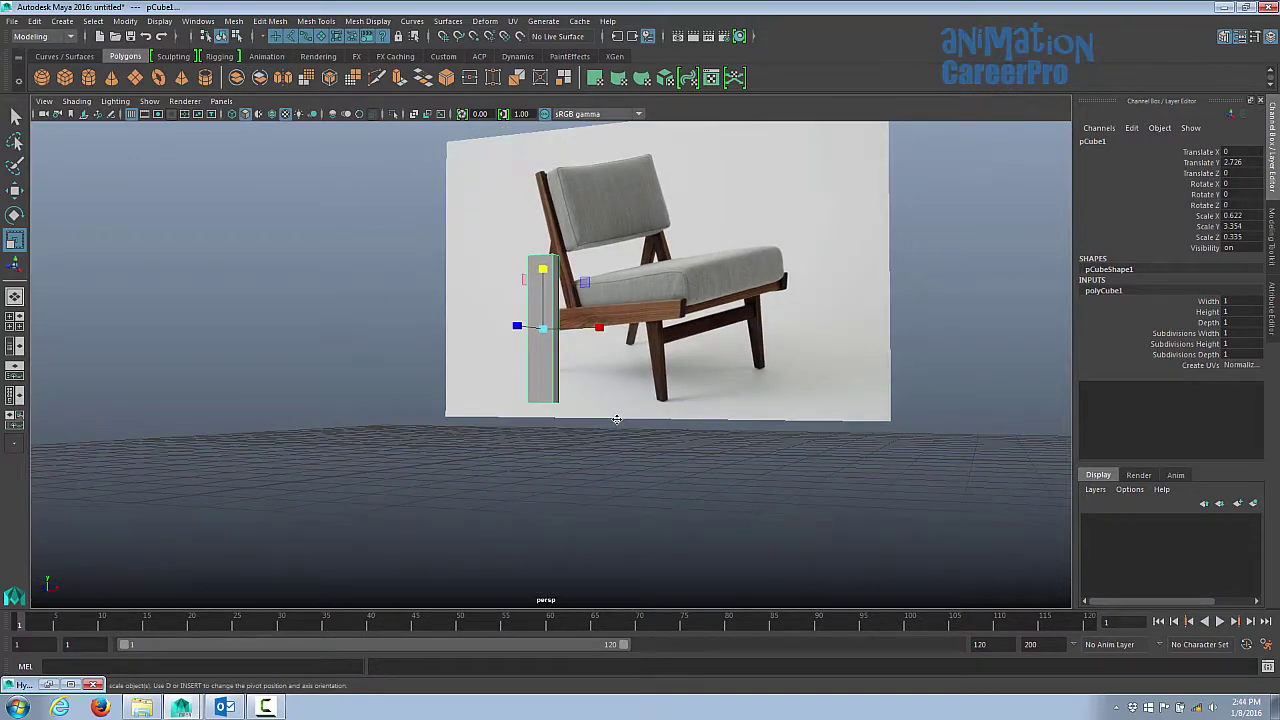
# Step: Move the leg block's pivot to its bottom end using point snapping, and lower the block to about 2.107 in Y
pyautogui.press('w')
pyautogui.keyDown('alt'); pyautogui.moveTo(567, 362); pyautogui.dragTo(563, 371); pyautogui.keyUp('alt')
pyautogui.keyDown('alt'); pyautogui.moveTo(563, 371); pyautogui.dragTo(845, 428, button='right'); pyautogui.keyUp('alt')
pyautogui.moveTo(537, 232); pyautogui.dragTo(537, 366)
pyautogui.keyDown('alt'); pyautogui.moveTo(569, 409); pyautogui.dragTo(580, 350, button='middle'); pyautogui.keyUp('alt')
pyautogui.keyDown('alt'); pyautogui.moveTo(620, 346); pyautogui.dragTo(706, 360, button='right'); pyautogui.keyUp('alt')
pyautogui.moveTo(592, 376)
pyautogui.keyDown('alt'); pyautogui.mouseDown()
pyautogui.moveTo(590, 336)
pyautogui.moveTo(537, 314)
pyautogui.moveTo(537, 300)
pyautogui.moveTo(537, 334)
pyautogui.moveTo(575, 395)
pyautogui.mouseUp(); pyautogui.keyUp('alt')
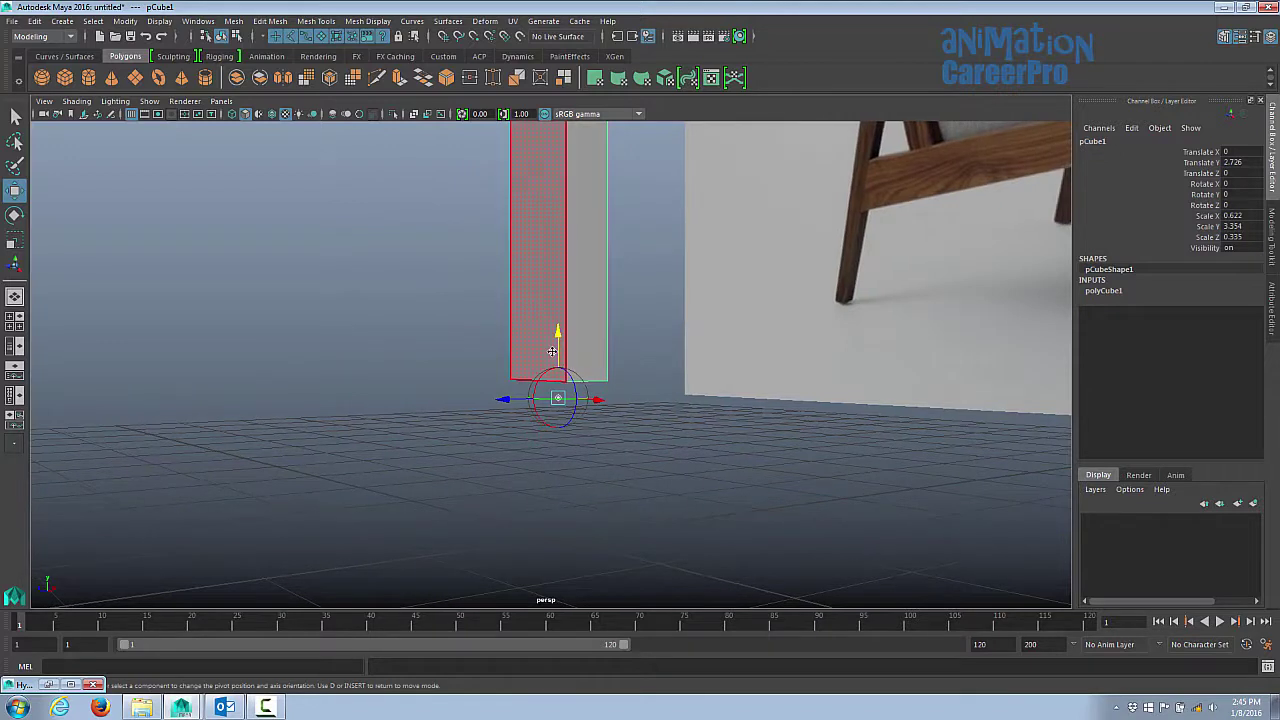
pyautogui.click(475, 37)
pyautogui.moveTo(557, 331); pyautogui.dragTo(575, 331)
pyautogui.press('d')
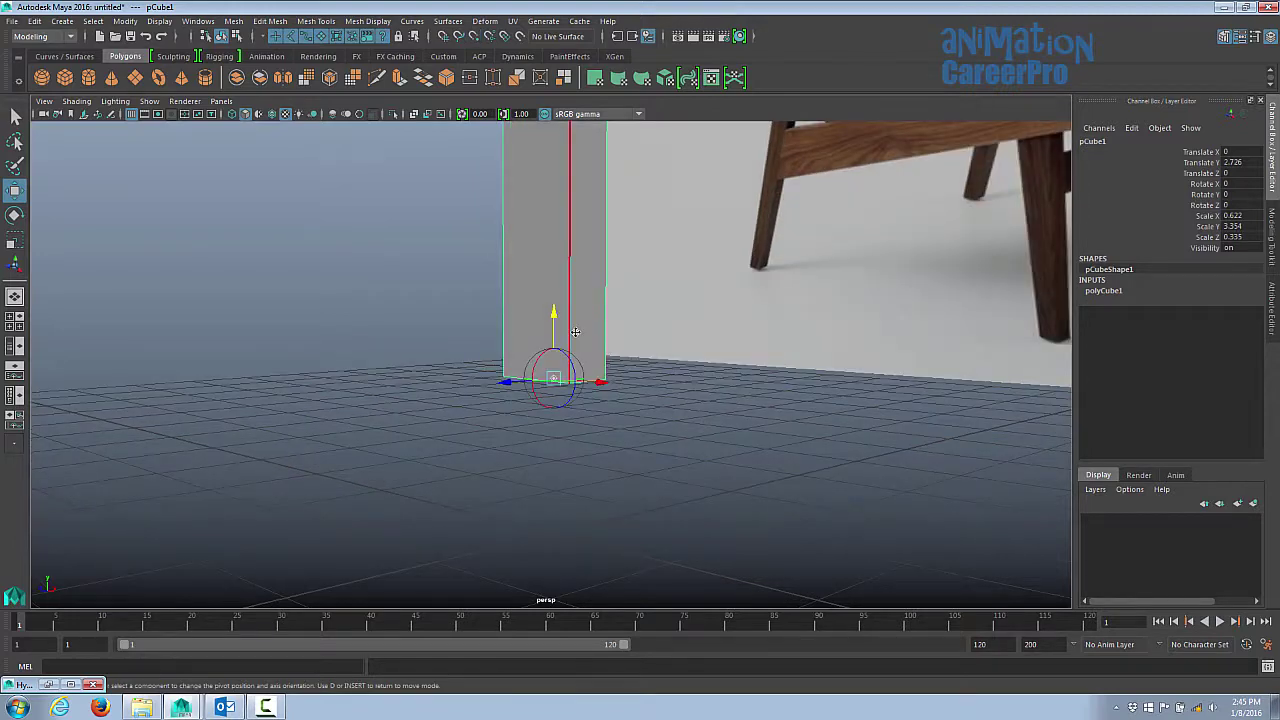
pyautogui.press('d')
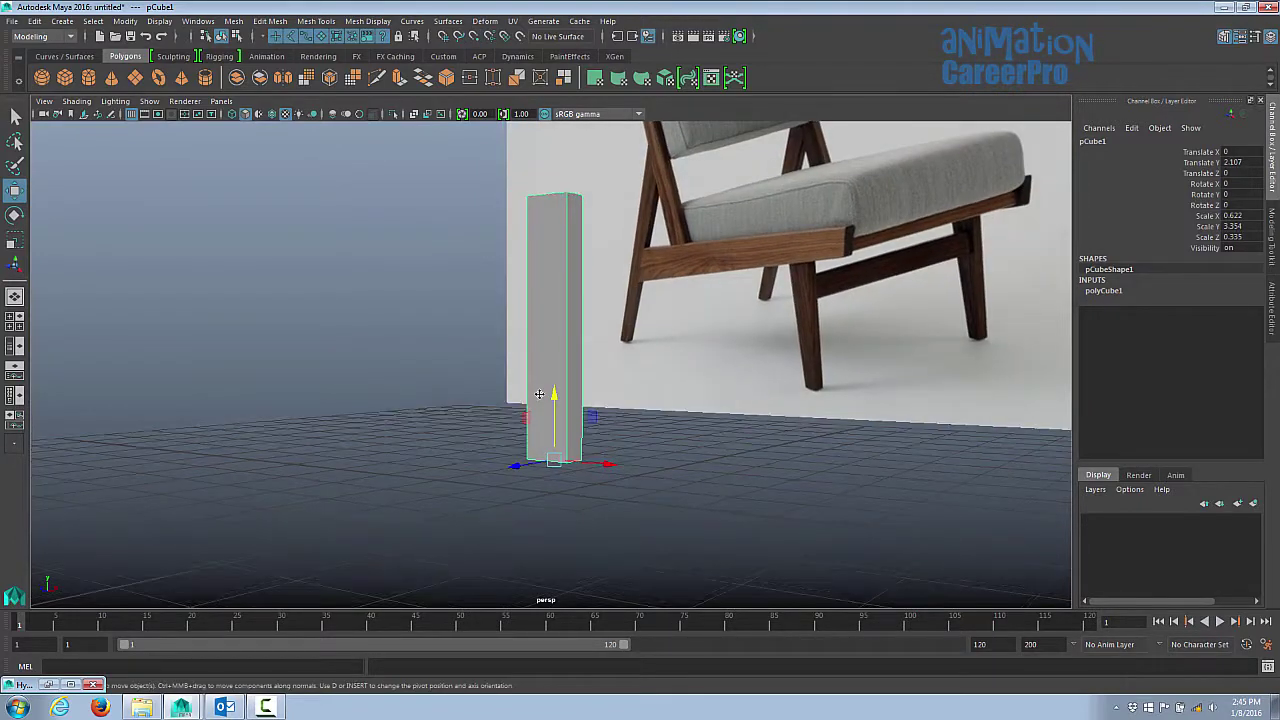
# Step: Shorten the leg block to about 2.297 in Scale Y and lower it to about 1.718 in Y
pyautogui.press('r')
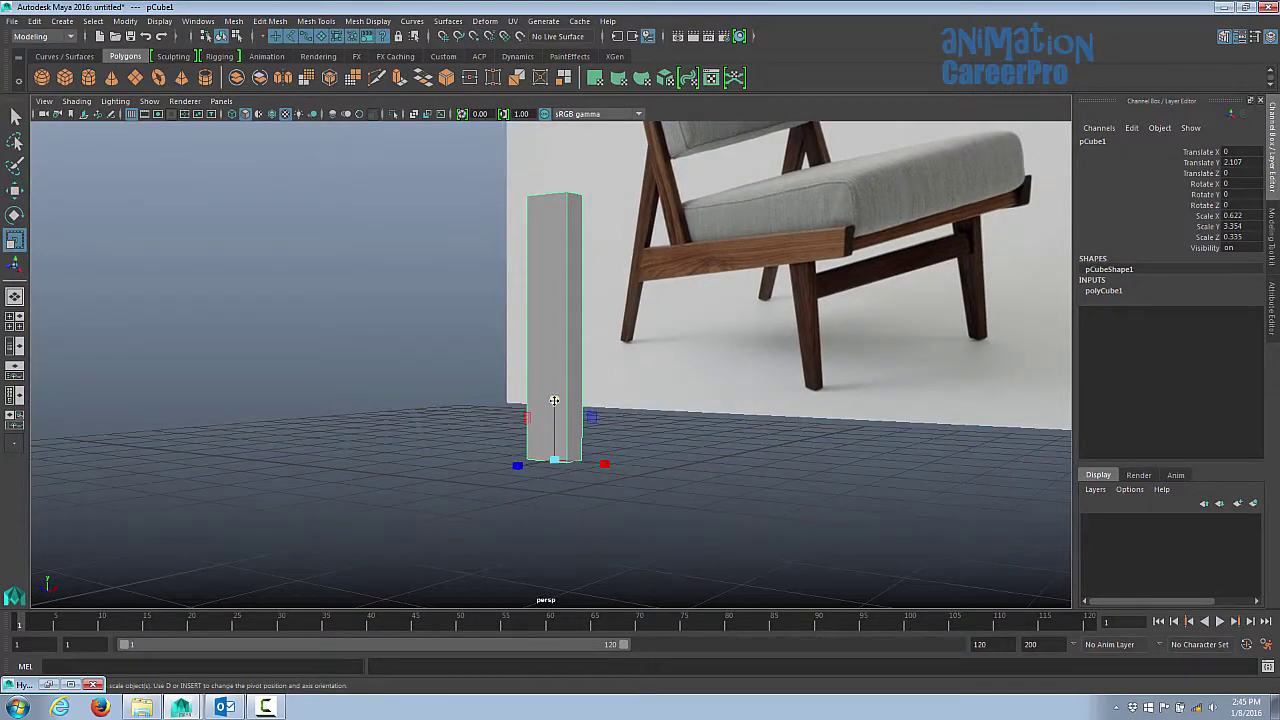
pyautogui.moveTo(554, 400); pyautogui.dragTo(560, 418)
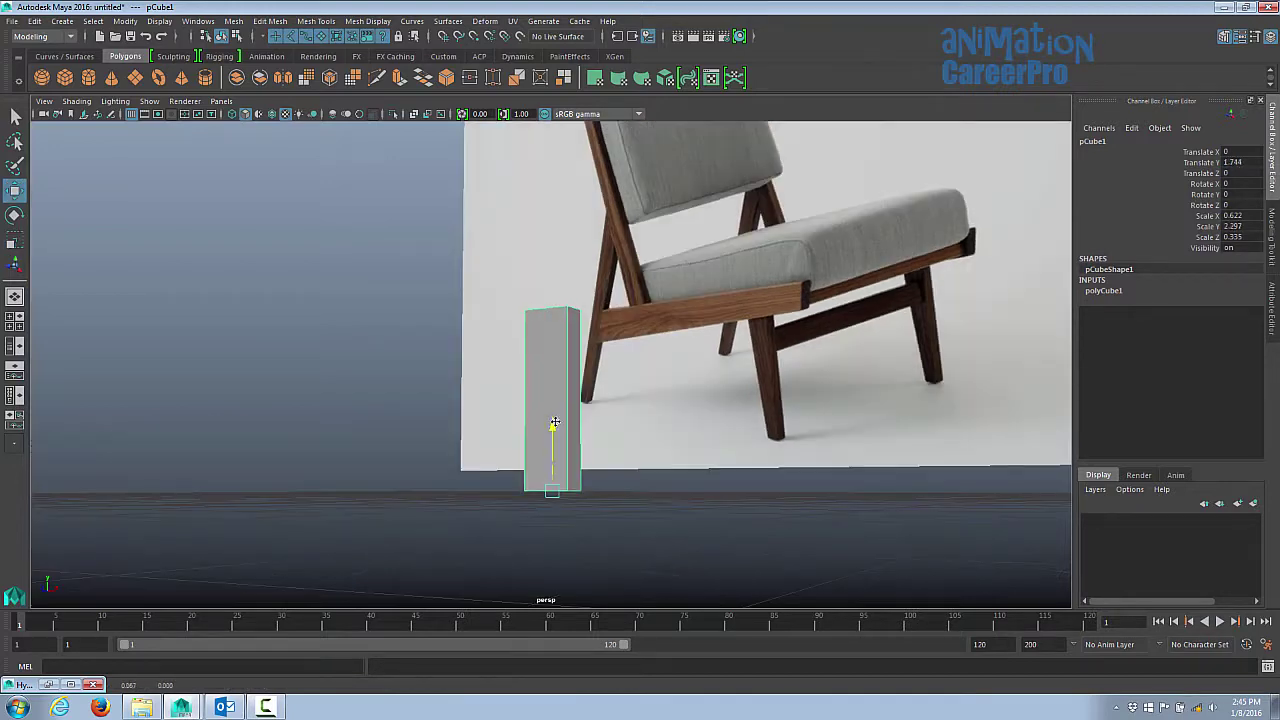
pyautogui.moveTo(556, 425); pyautogui.dragTo(556, 426)
pyautogui.keyDown('alt'); pyautogui.moveTo(556, 426); pyautogui.dragTo(605, 338); pyautogui.keyUp('alt')
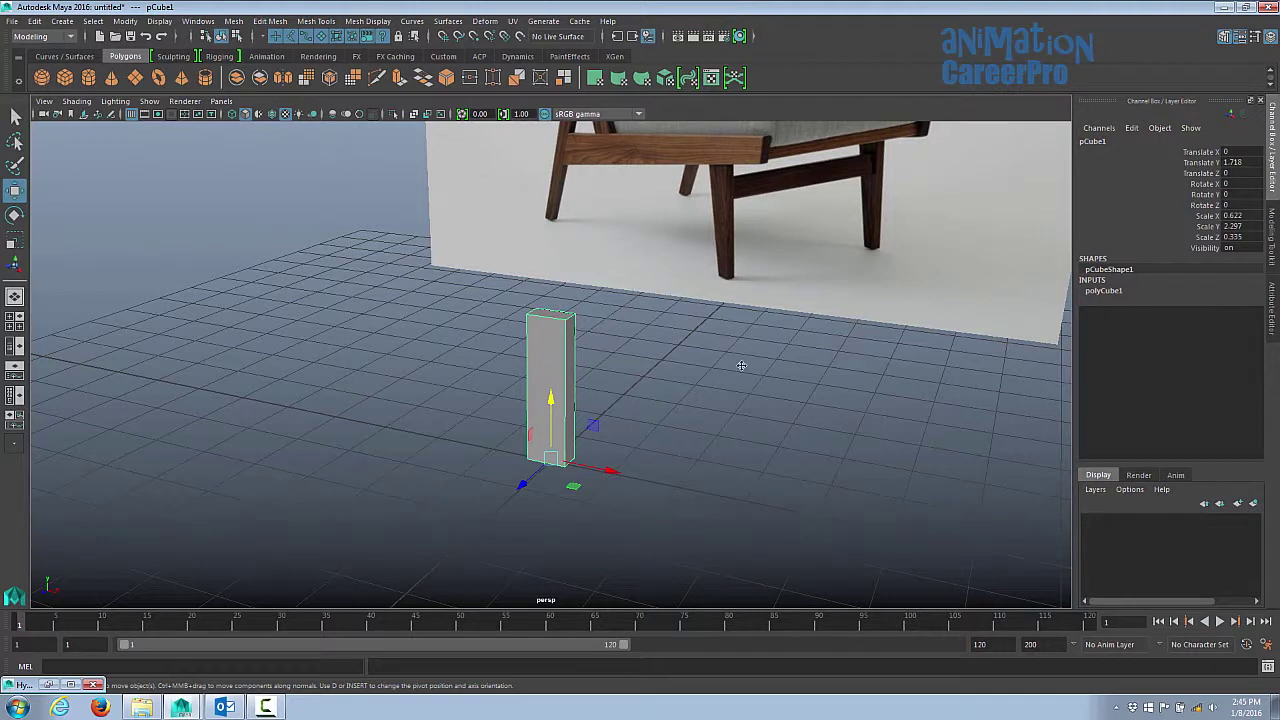
# Step: Increase the leg block's Subdivisions Height to 8
pyautogui.click(1100, 290)
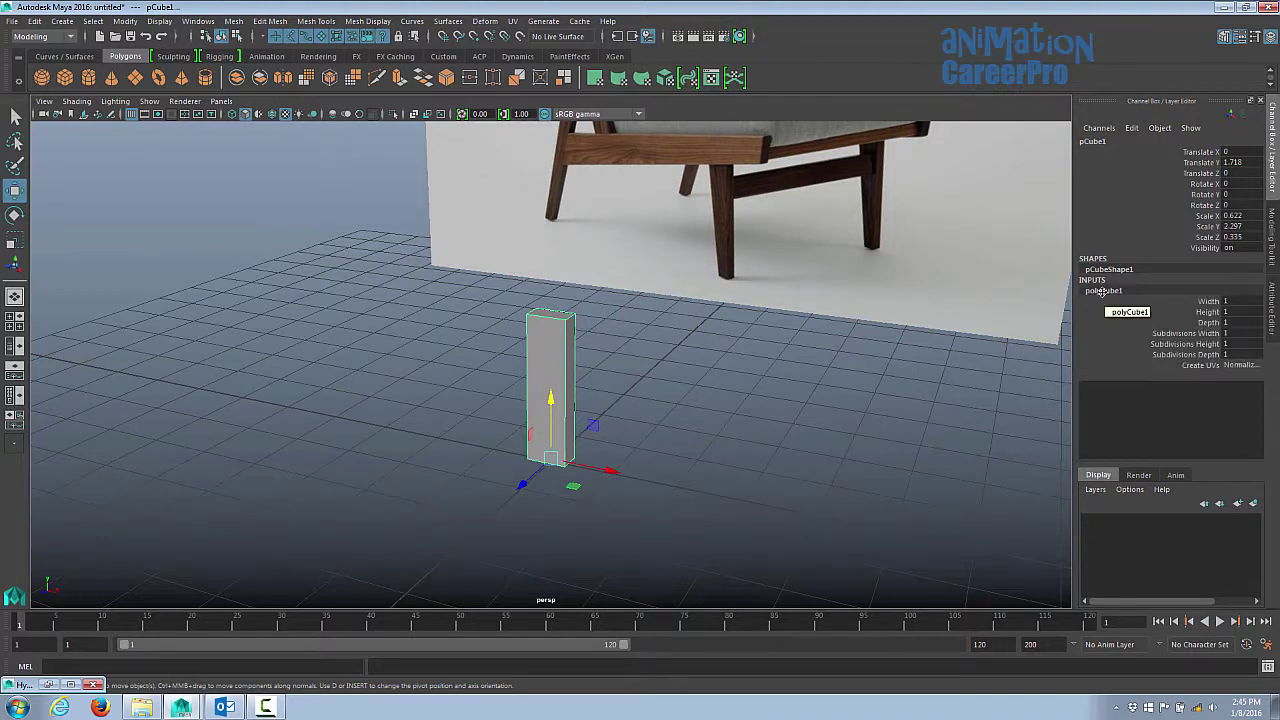
pyautogui.click(1185, 344)
pyautogui.moveTo(772, 348)
pyautogui.mouseDown(button='middle')
pyautogui.moveTo(803, 344)
pyautogui.moveTo(787, 347)
pyautogui.mouseUp(button='middle')
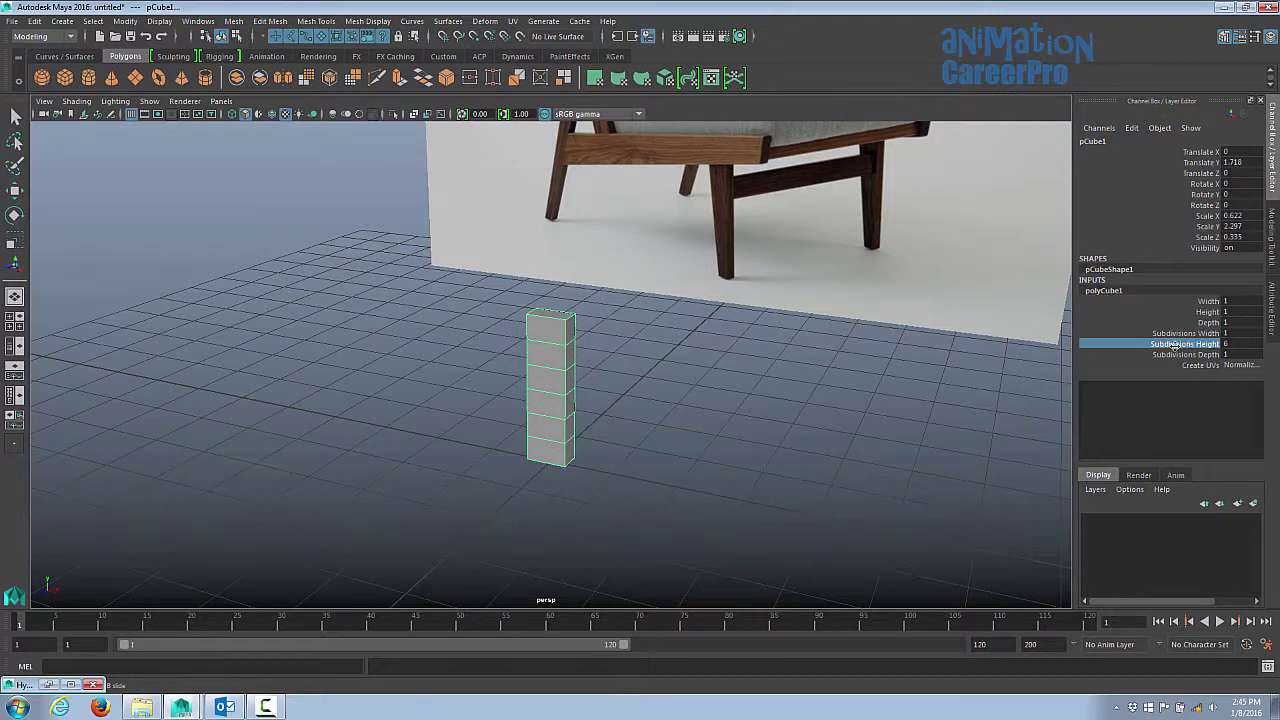
pyautogui.moveTo(756, 375)
pyautogui.mouseDown(button='middle')
pyautogui.moveTo(772, 372)
pyautogui.moveTo(738, 373)
pyautogui.moveTo(755, 373)
pyautogui.mouseUp(button='middle')
pyautogui.moveTo(694, 416); pyautogui.dragTo(717, 218, button='middle')
pyautogui.keyDown('alt'); pyautogui.moveTo(564, 354); pyautogui.dragTo(628, 315); pyautogui.keyUp('alt')
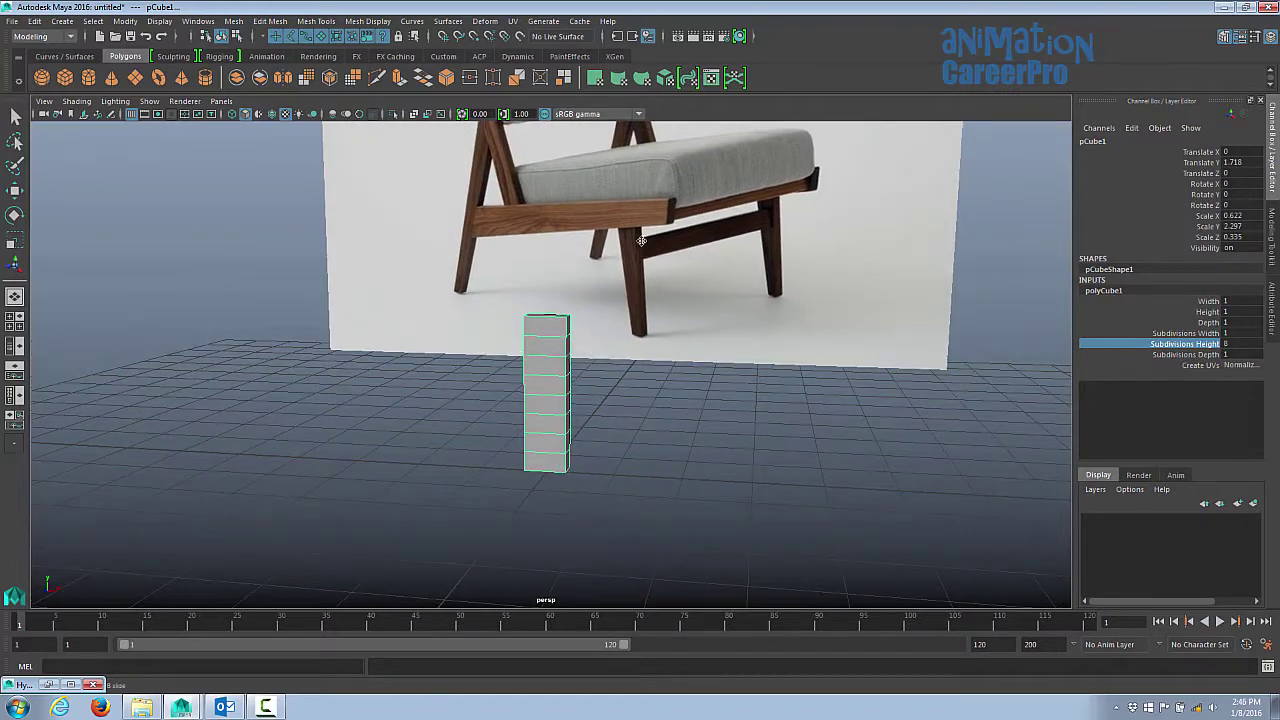
# Step: Compare the subdivided block with the reference chair leg and reset its Subdivisions Height to 1
pyautogui.keyDown('alt'); pyautogui.moveTo(652, 395); pyautogui.dragTo(619, 400); pyautogui.keyUp('alt')
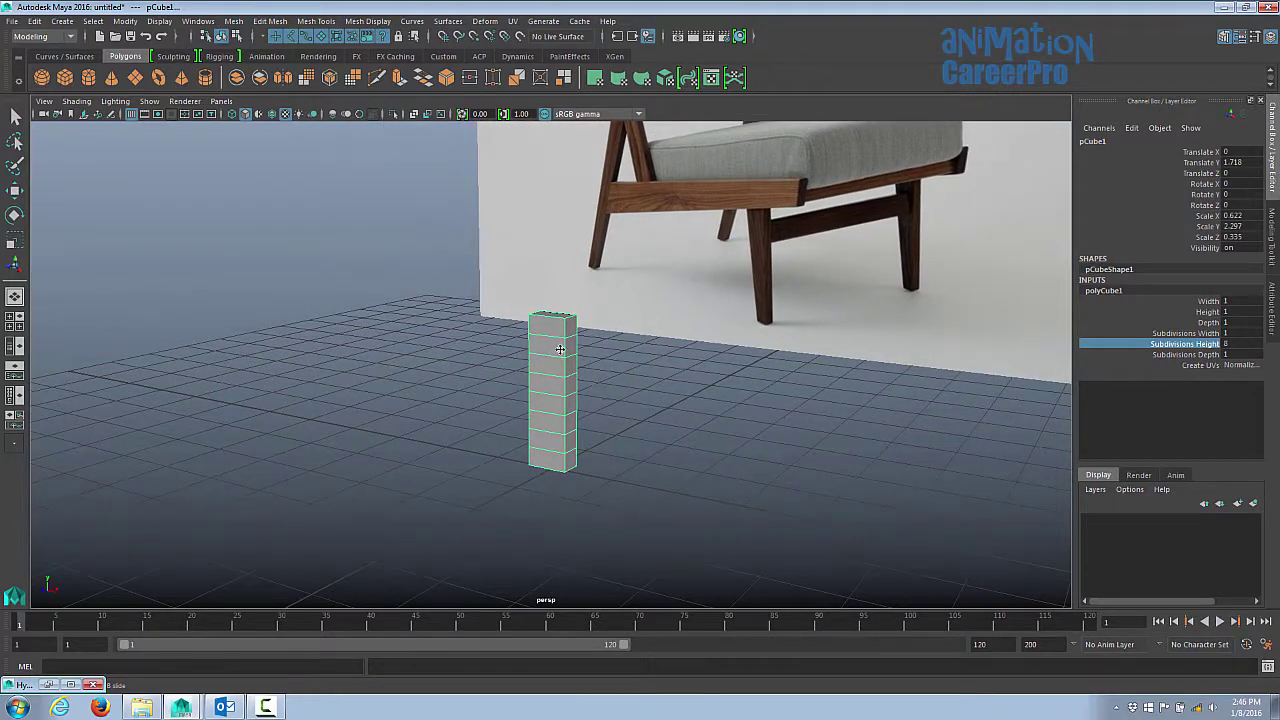
pyautogui.scroll(-3, 555, 442)
pyautogui.keyDown('alt'); pyautogui.moveTo(555, 442); pyautogui.dragTo(597, 343); pyautogui.keyUp('alt')
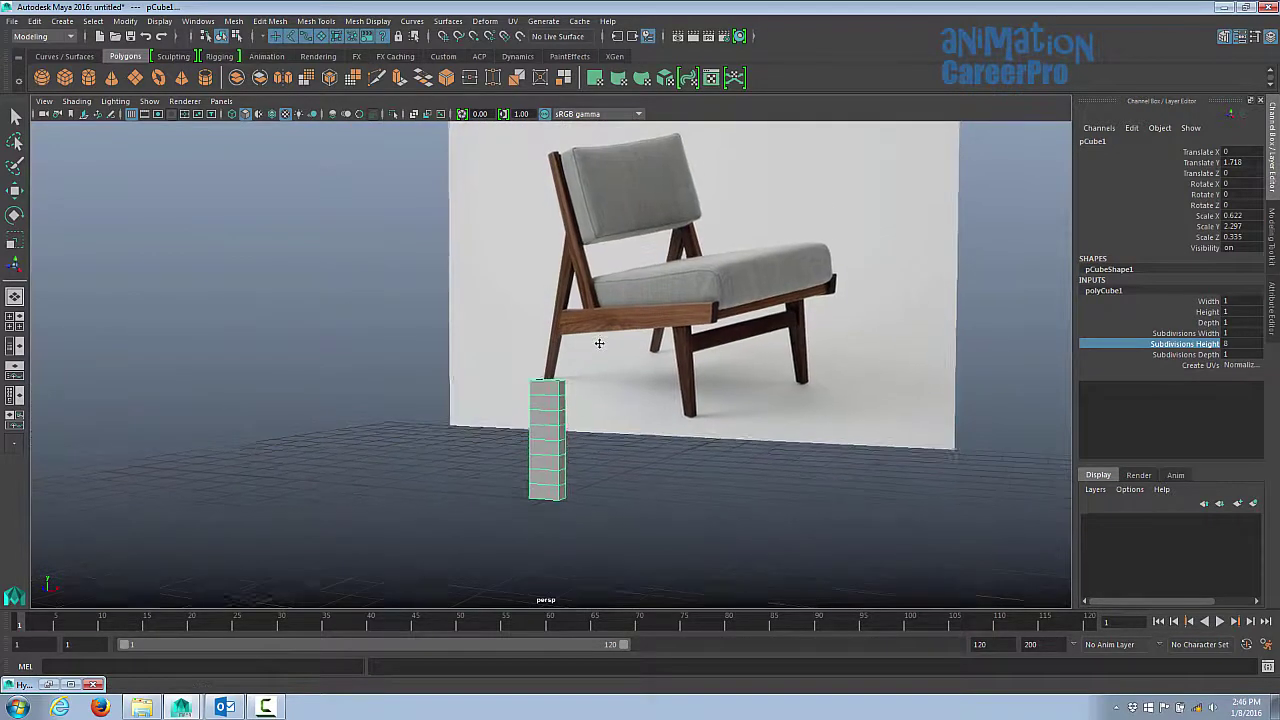
pyautogui.keyDown('alt'); pyautogui.moveTo(554, 399); pyautogui.dragTo(543, 415); pyautogui.keyUp('alt')
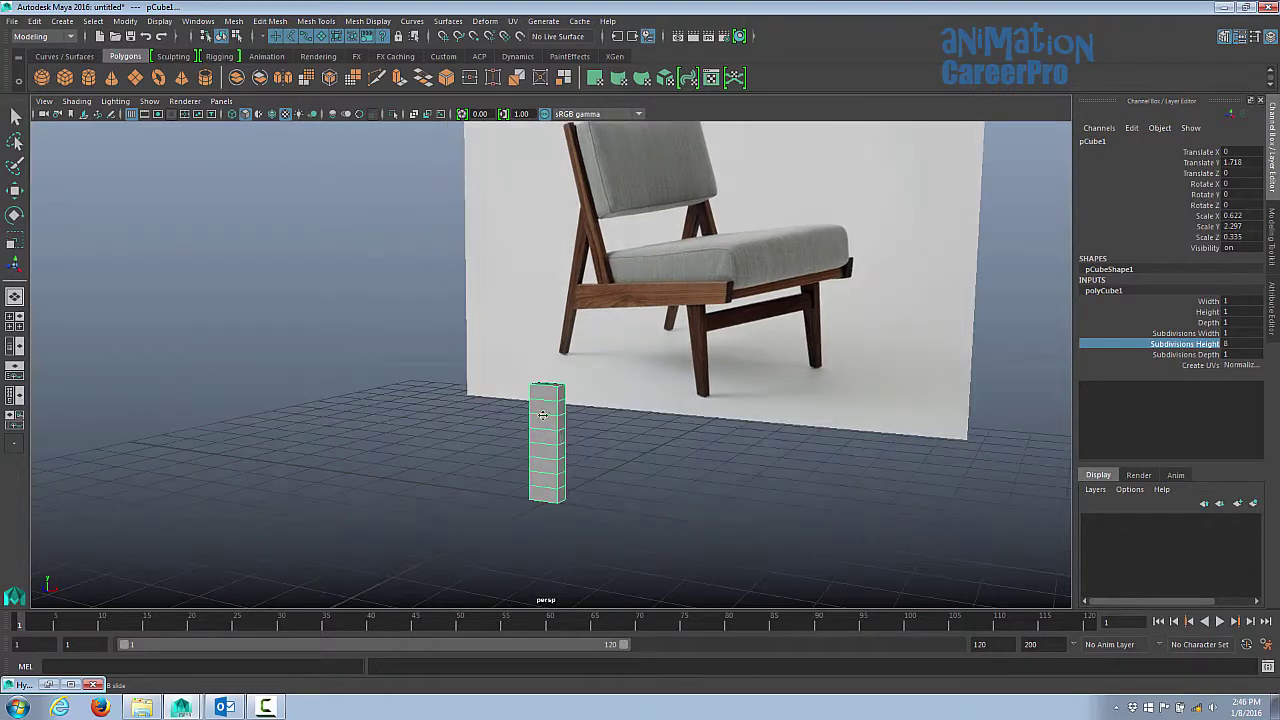
pyautogui.scroll(2, 580, 423)
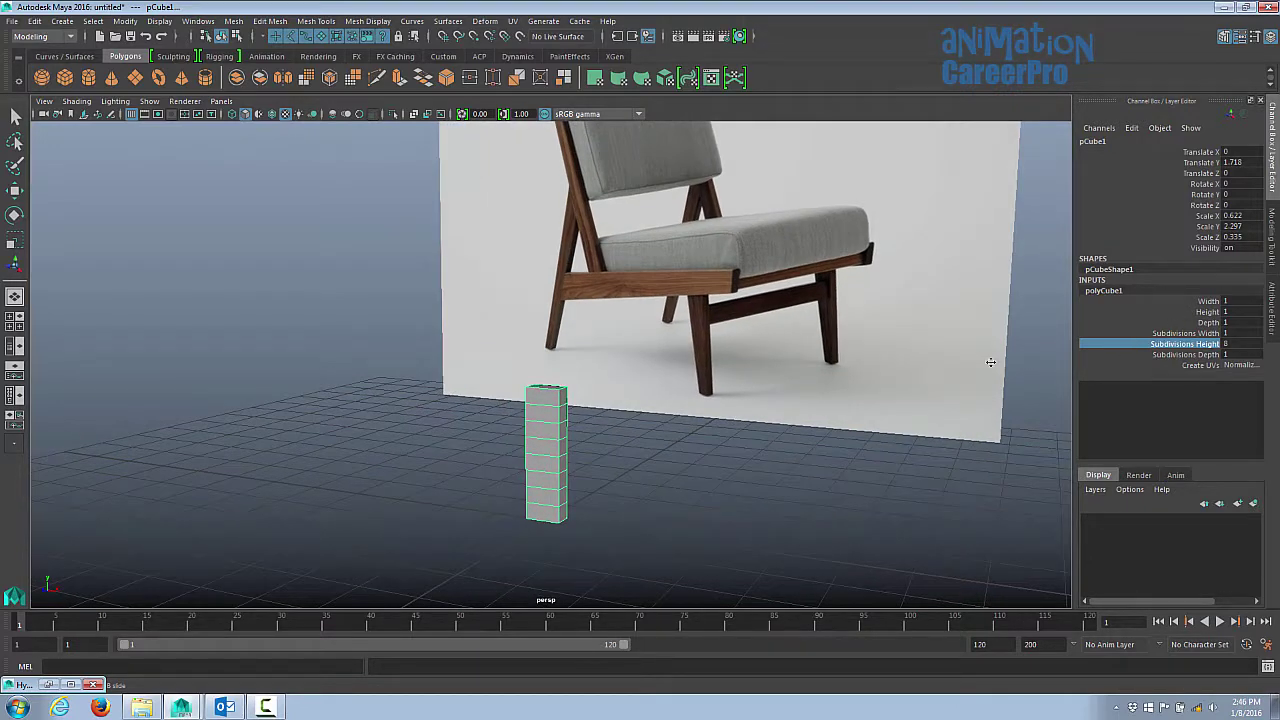
pyautogui.moveTo(990, 362); pyautogui.dragTo(714, 358, button='middle')
pyautogui.keyDown('alt'); pyautogui.moveTo(694, 314); pyautogui.dragTo(644, 320); pyautogui.keyUp('alt')
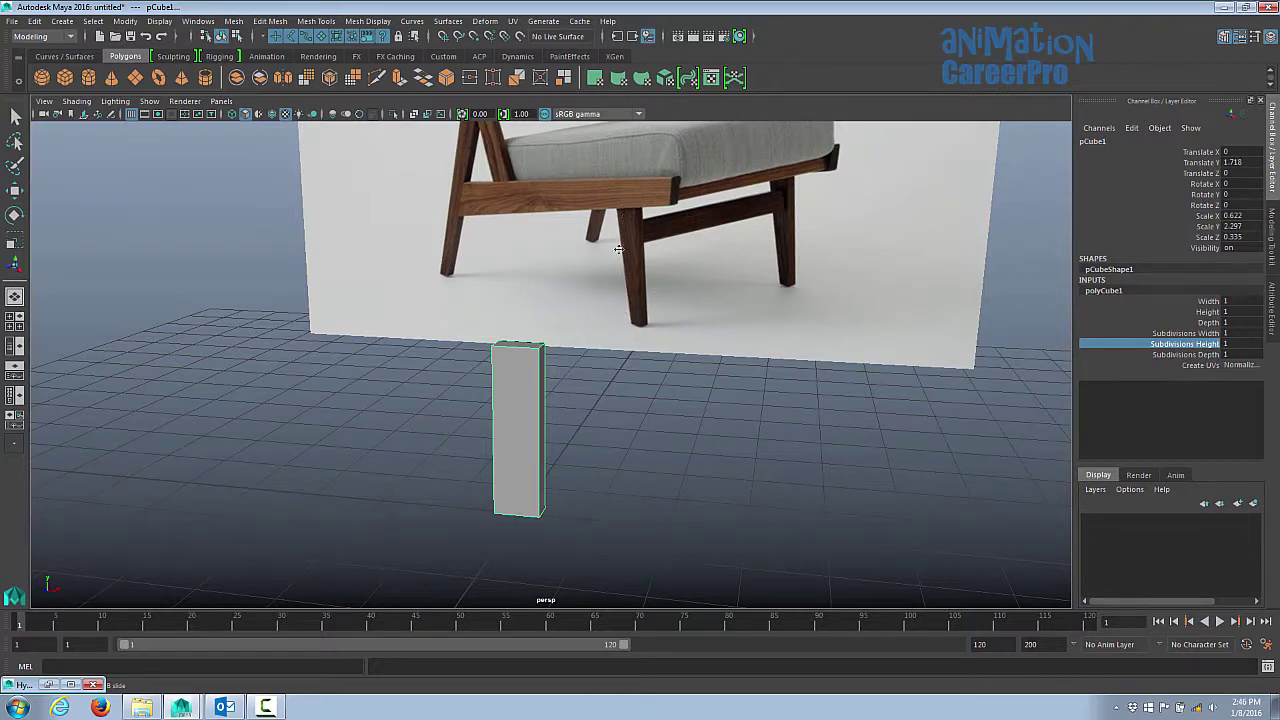
# Step: Slim the leg block to about 0.357 in Scale X and 0.229 in Scale Z
pyautogui.press('r')
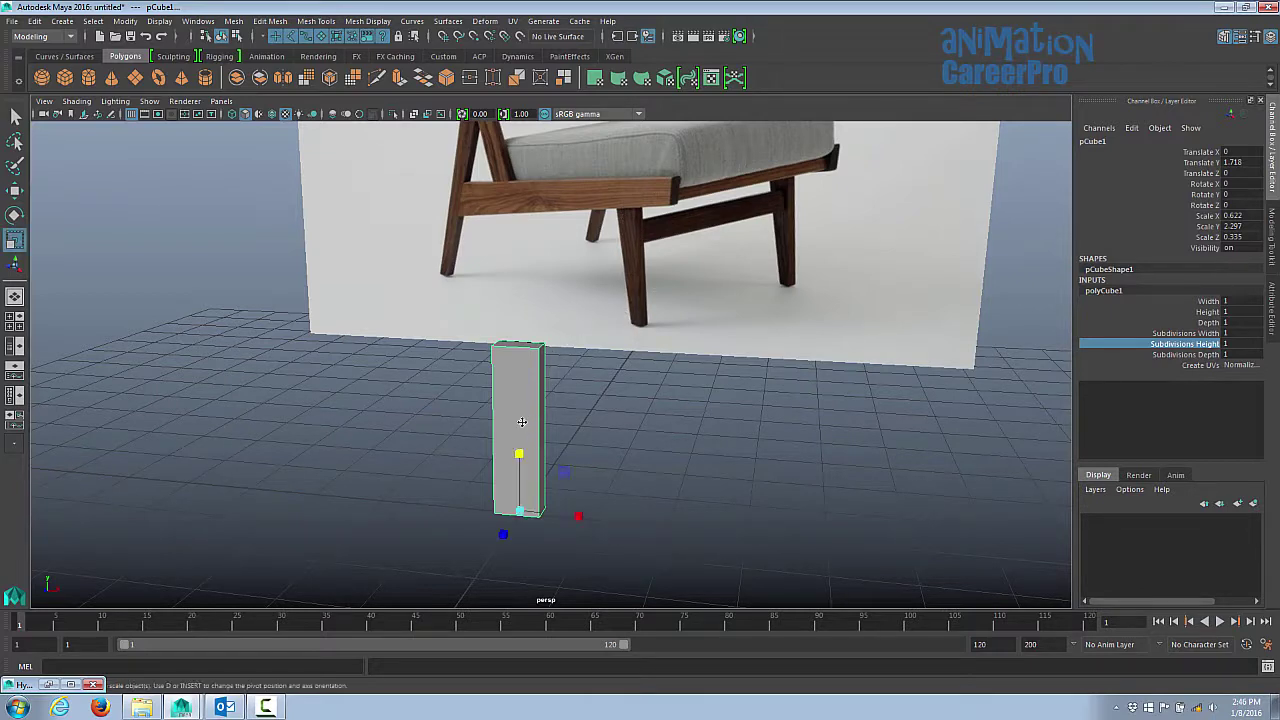
pyautogui.moveTo(577, 515); pyautogui.dragTo(554, 517)
pyautogui.keyDown('alt'); pyautogui.moveTo(578, 402); pyautogui.dragTo(460, 400); pyautogui.keyUp('alt')
# Step: Widen the top face of the leg block along X so the leg tapers toward its foot
pyautogui.moveTo(428, 336); pyautogui.dragTo(428, 372, button='right')
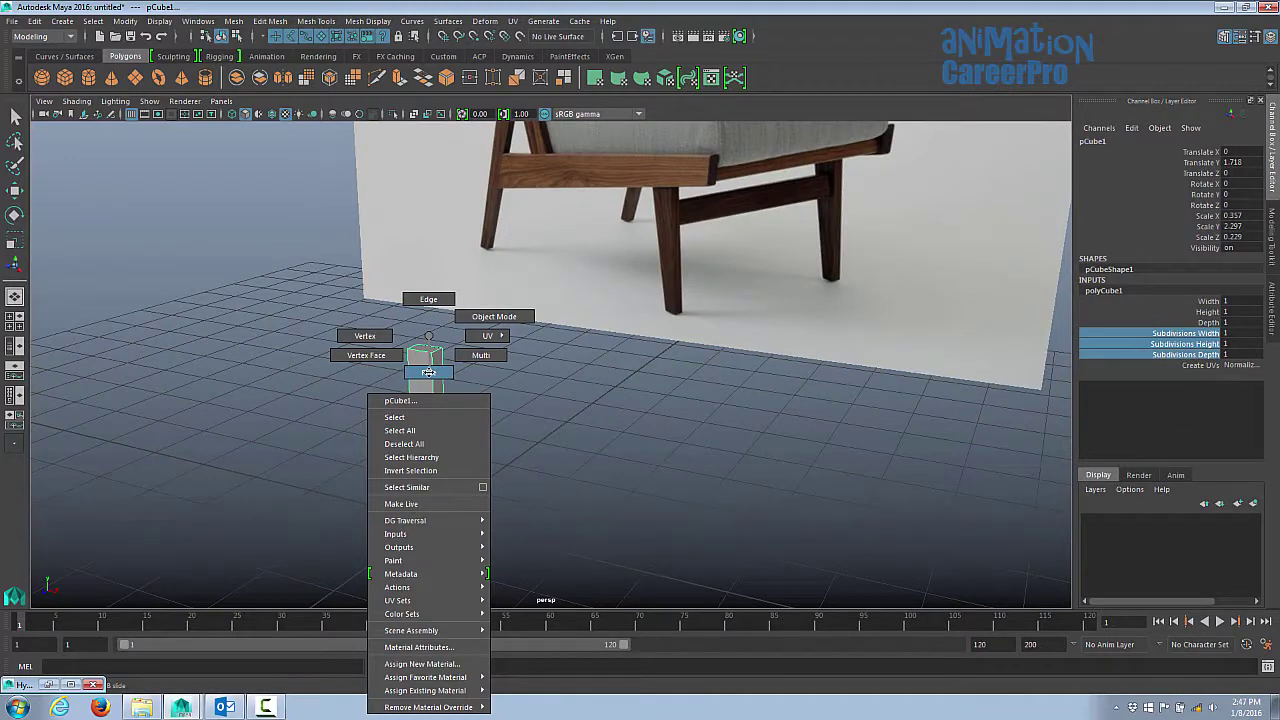
pyautogui.keyDown('alt'); pyautogui.moveTo(428, 372); pyautogui.dragTo(375, 392); pyautogui.keyUp('alt')
pyautogui.click(455, 378)
pyautogui.keyDown('alt'); pyautogui.moveTo(489, 391); pyautogui.dragTo(575, 376); pyautogui.keyUp('alt')
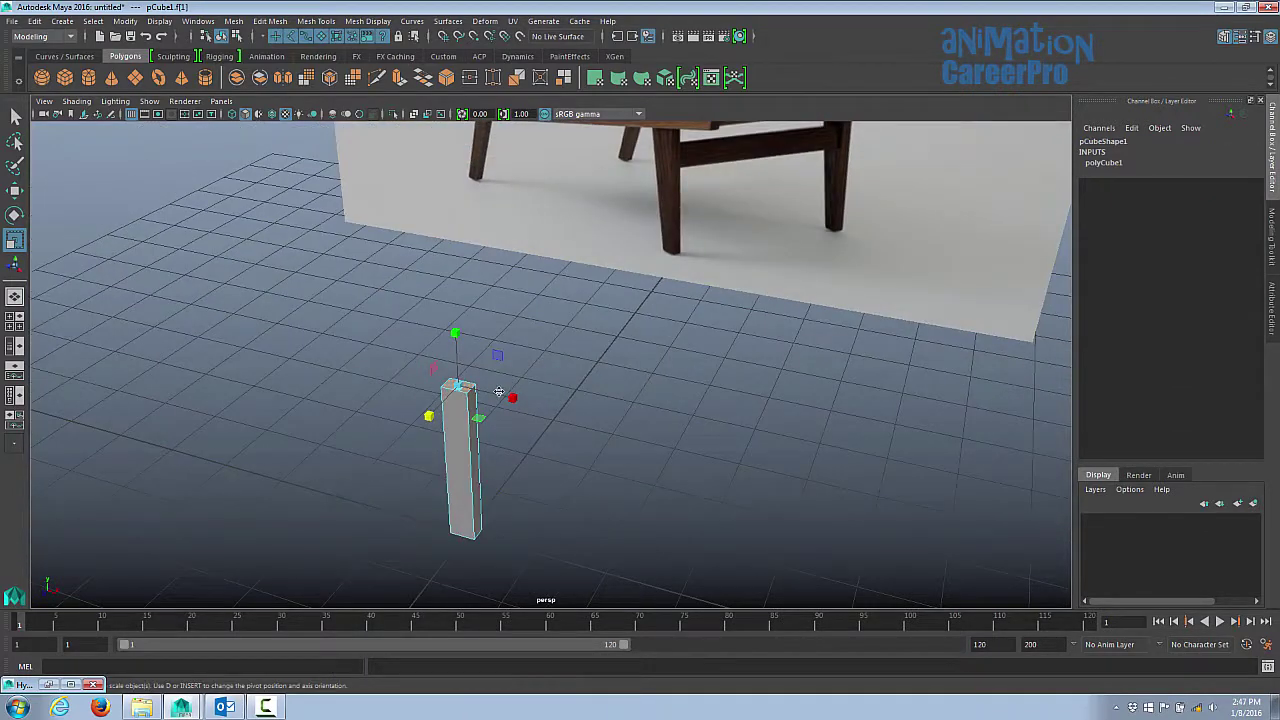
pyautogui.moveTo(511, 398); pyautogui.dragTo(539, 405, button='middle')
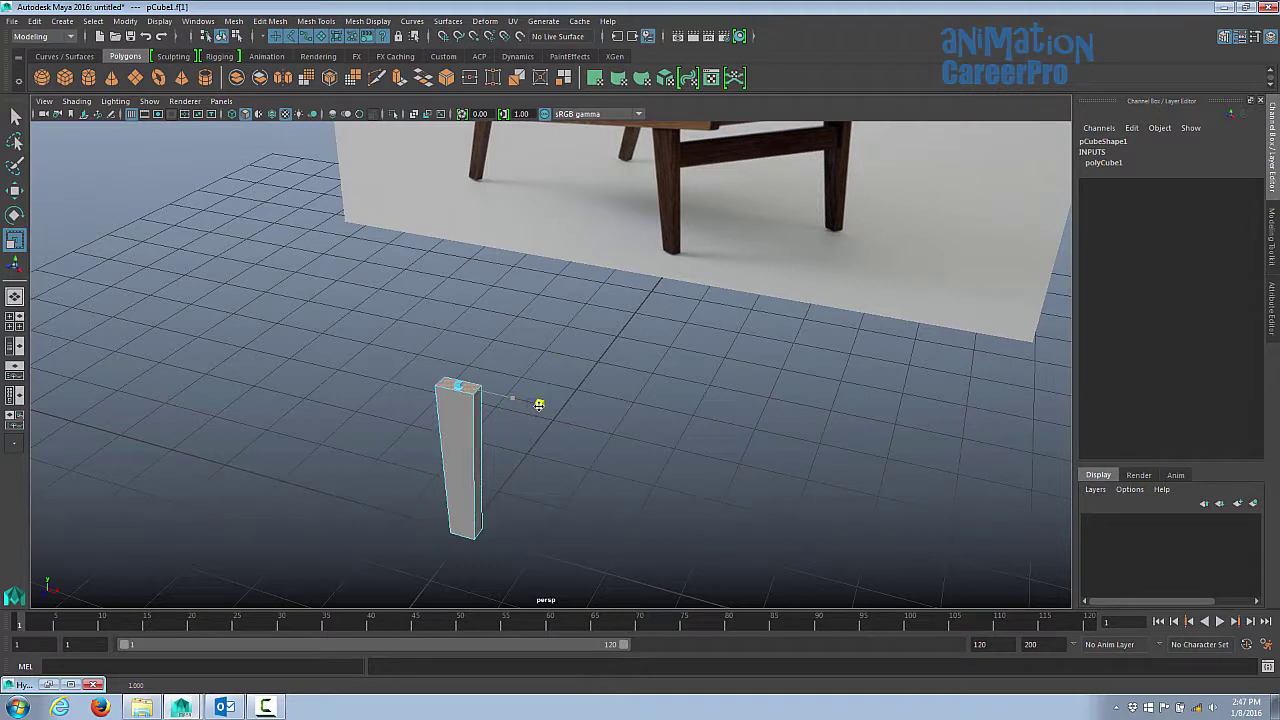
# Step: Refine the leg's taper by scaling its end vertices along X, and return to object mode
pyautogui.rightClick(471, 390)
pyautogui.click(408, 335)
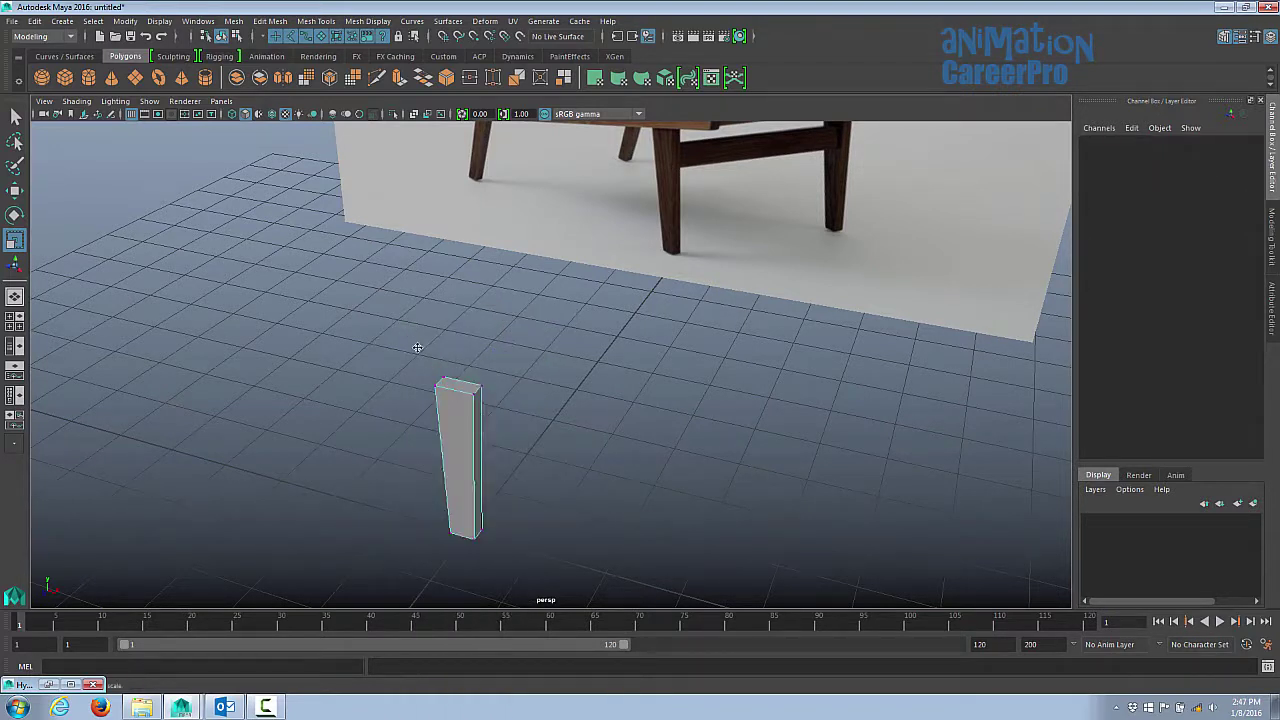
pyautogui.moveTo(413, 349); pyautogui.dragTo(509, 398)
pyautogui.moveTo(509, 398); pyautogui.dragTo(528, 401, button='middle')
pyautogui.moveTo(528, 401); pyautogui.dragTo(511, 397)
pyautogui.keyDown('alt'); pyautogui.moveTo(565, 405); pyautogui.dragTo(565, 393); pyautogui.keyUp('alt')
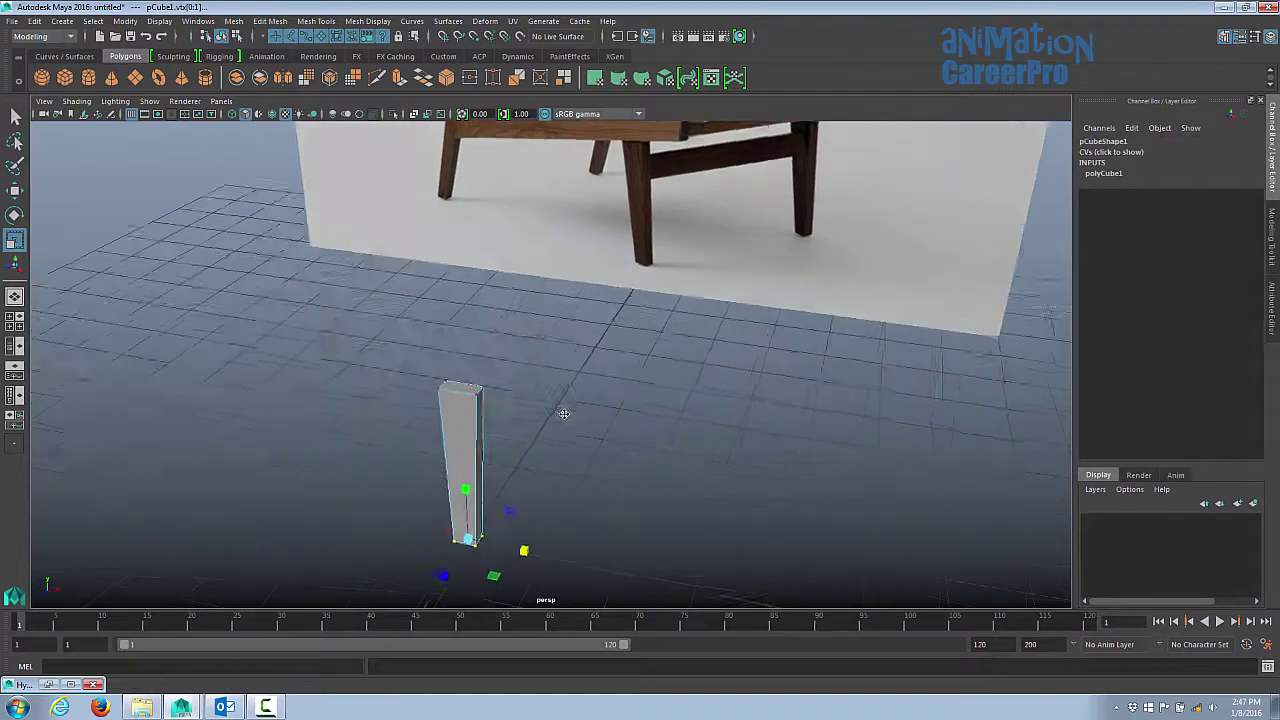
pyautogui.keyDown('alt'); pyautogui.moveTo(563, 414); pyautogui.dragTo(561, 411); pyautogui.keyUp('alt')
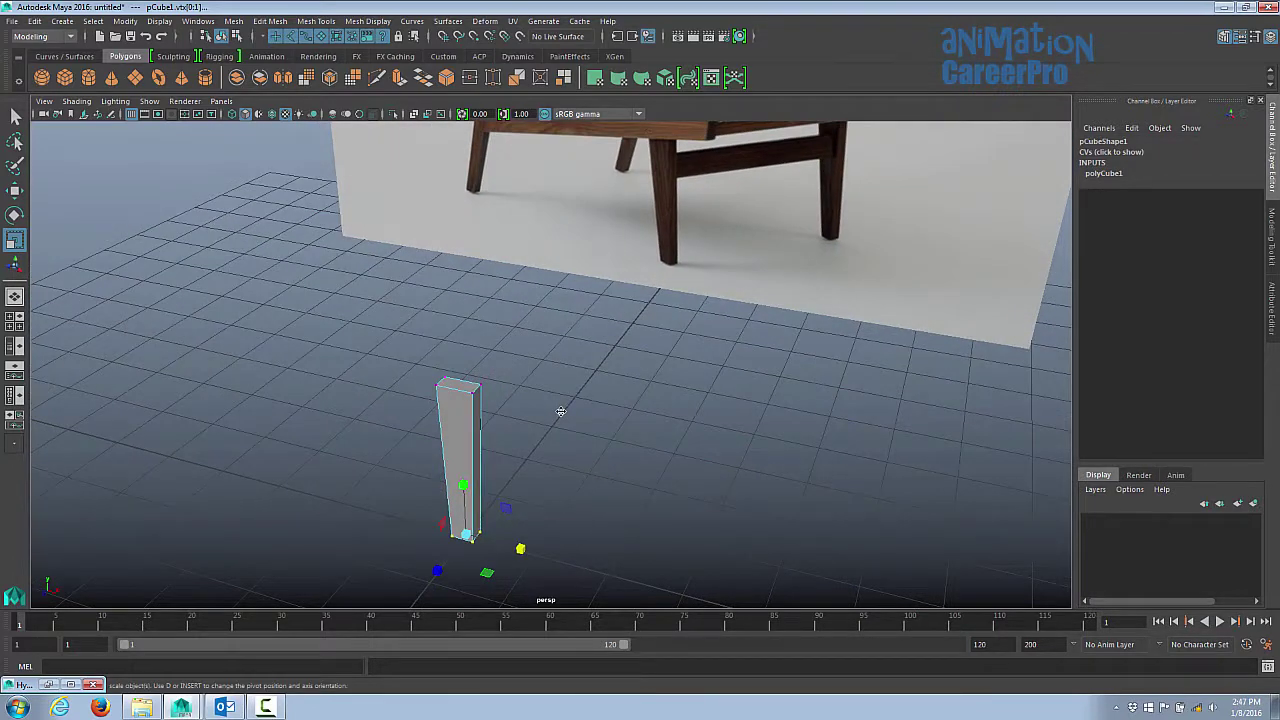
pyautogui.press('F8')
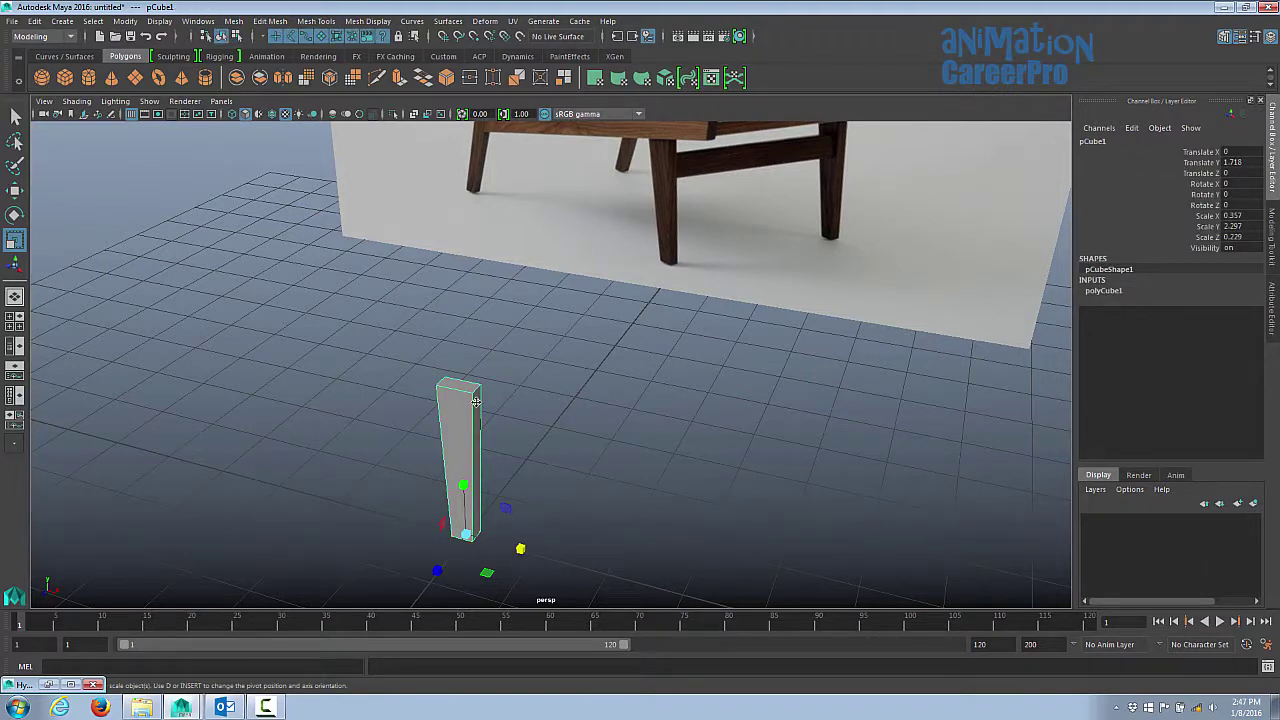
pyautogui.keyDown('alt'); pyautogui.moveTo(590, 388); pyautogui.dragTo(565, 375); pyautogui.keyUp('alt')
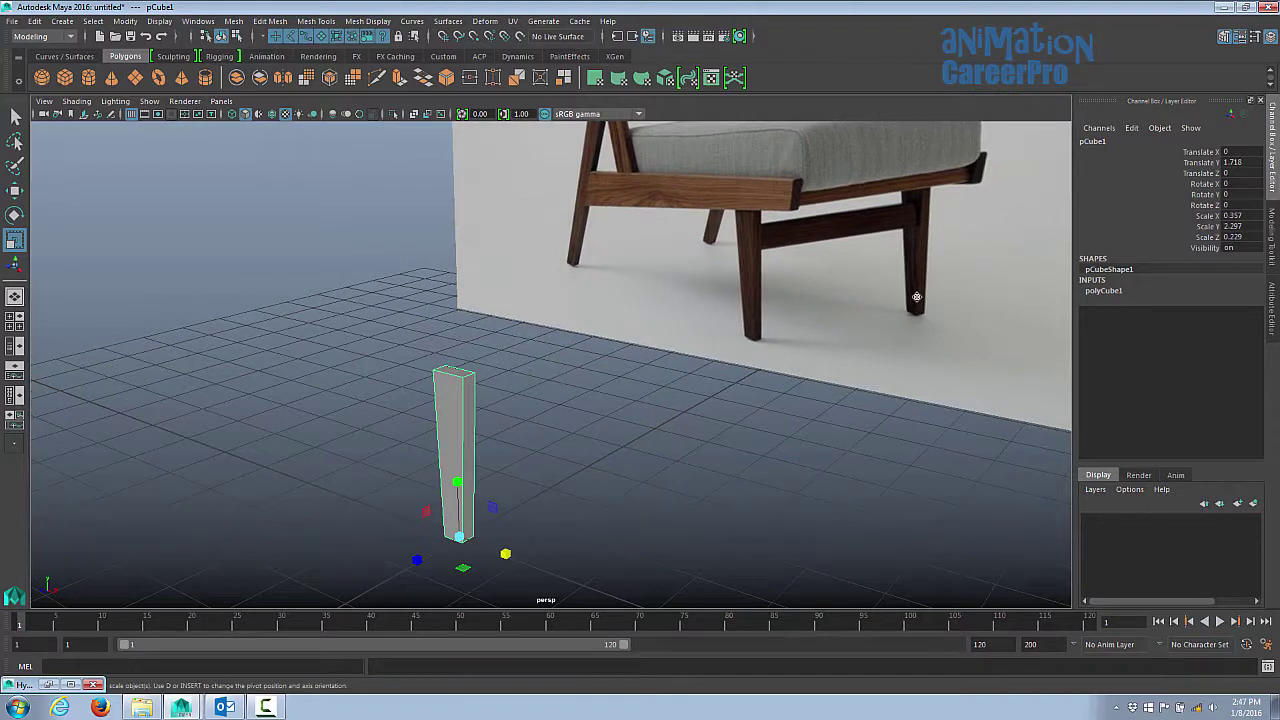
# Step: Bevel the whole tapered leg block with a Fraction of 0.4
pyautogui.click(1273, 230)
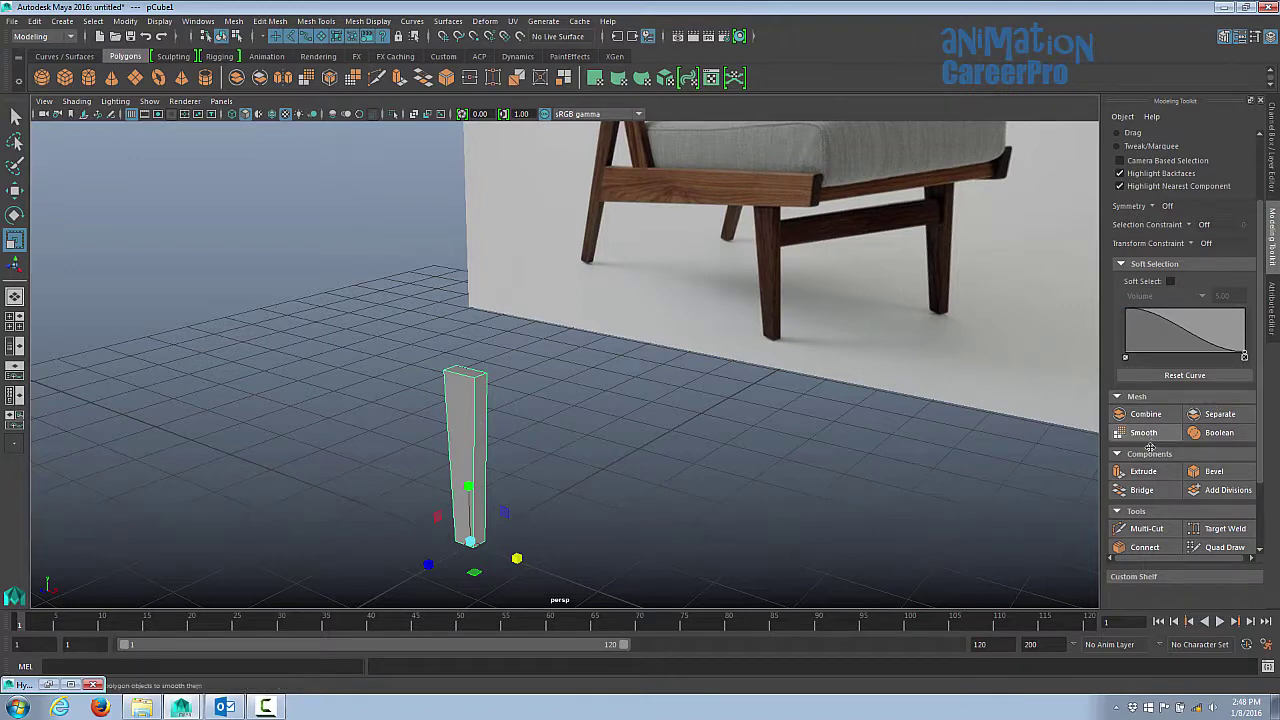
pyautogui.click(1197, 471)
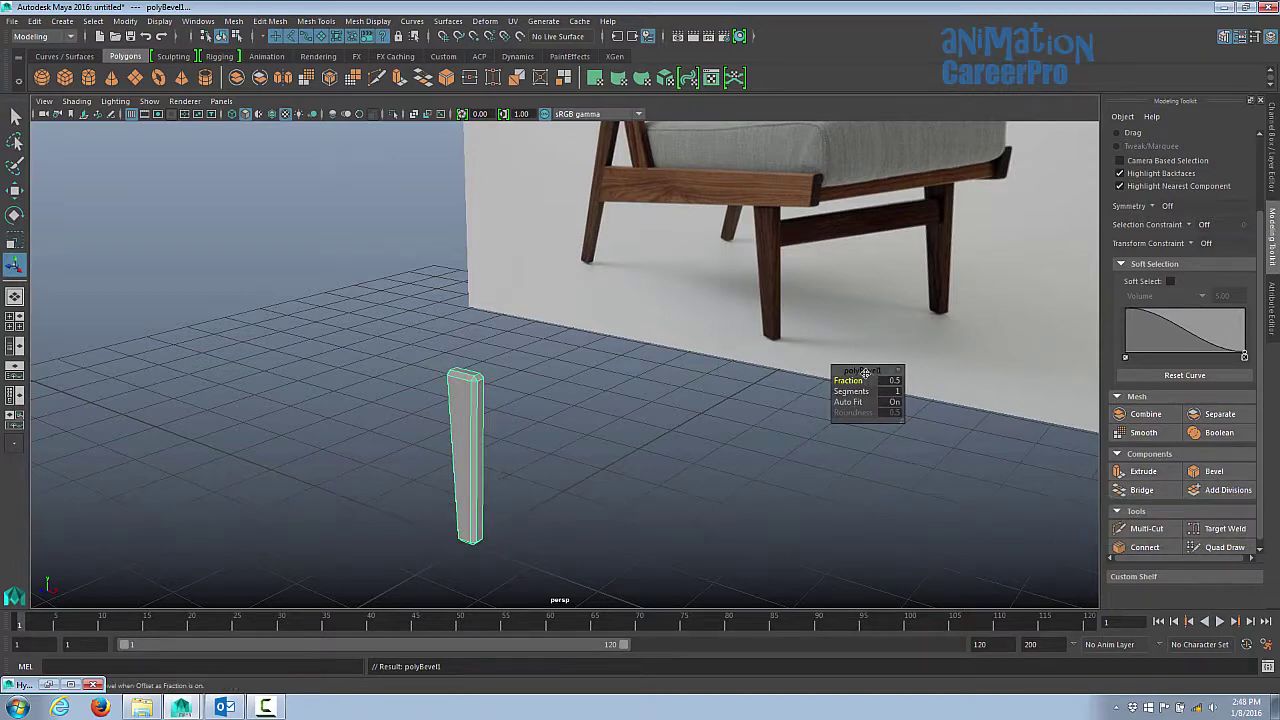
pyautogui.moveTo(868, 371); pyautogui.dragTo(587, 374)
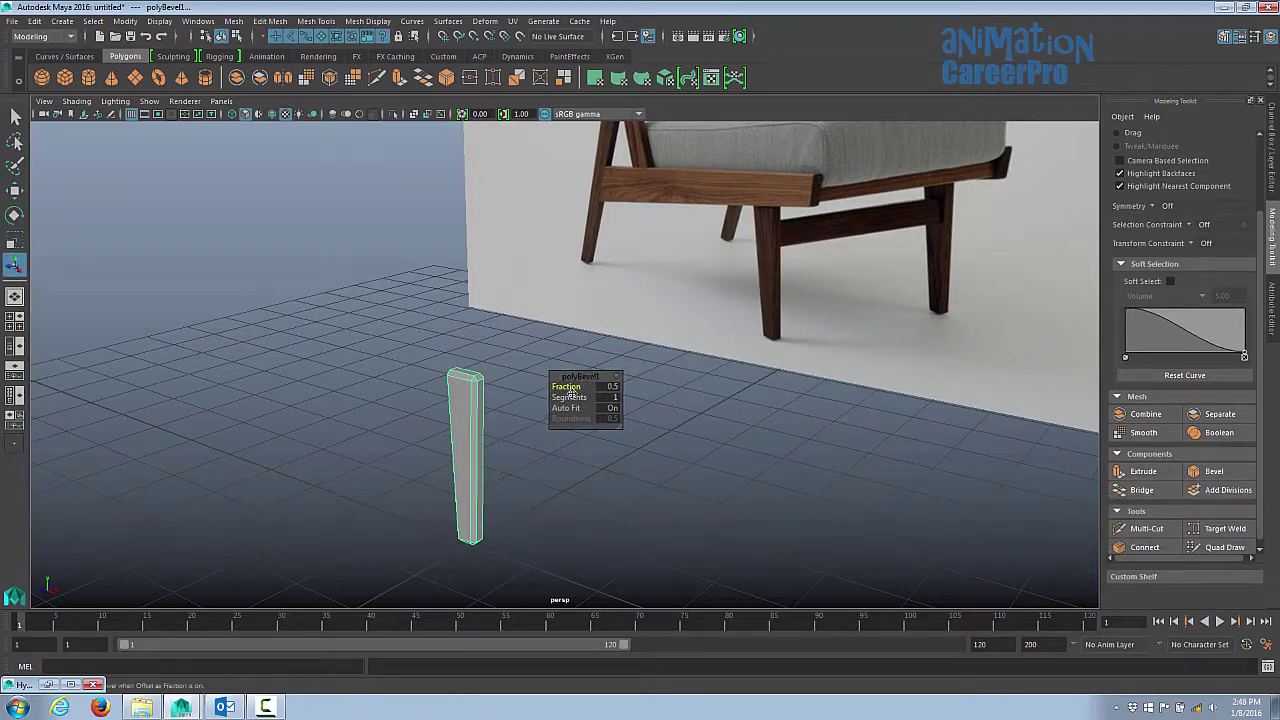
pyautogui.click(566, 388)
pyautogui.moveTo(566, 387); pyautogui.dragTo(564, 388)
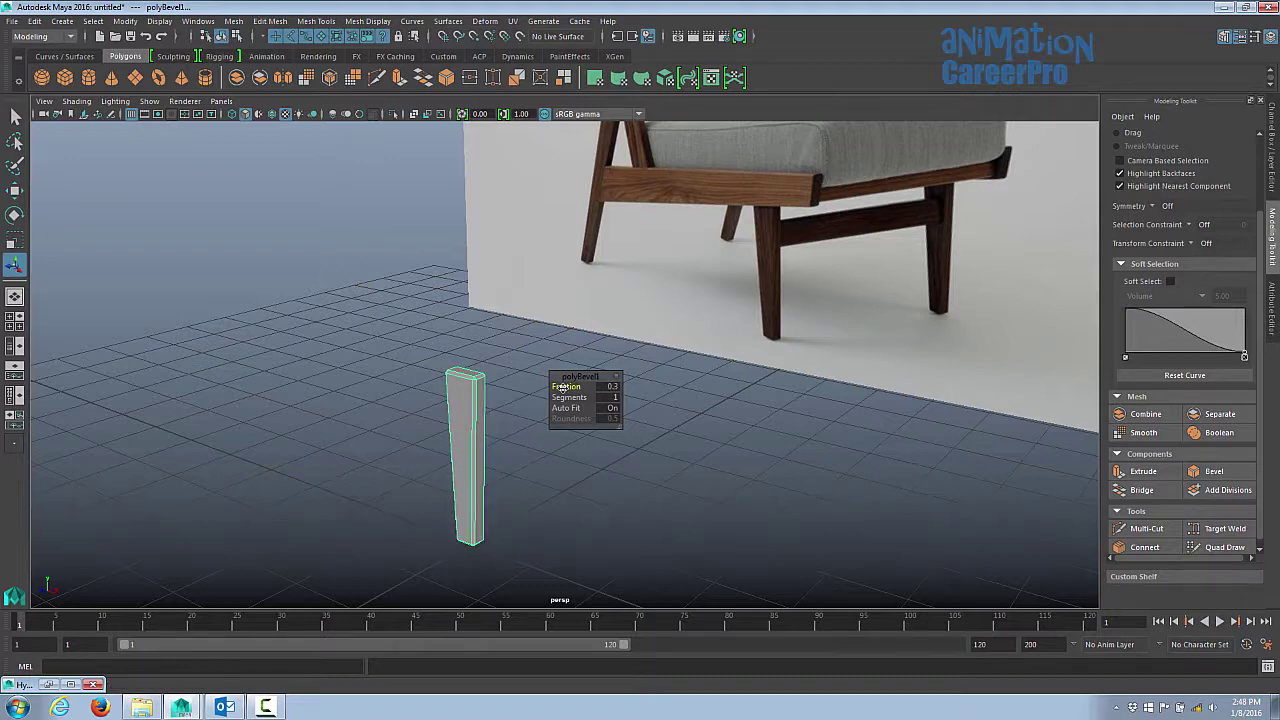
pyautogui.moveTo(564, 388); pyautogui.dragTo(557, 389)
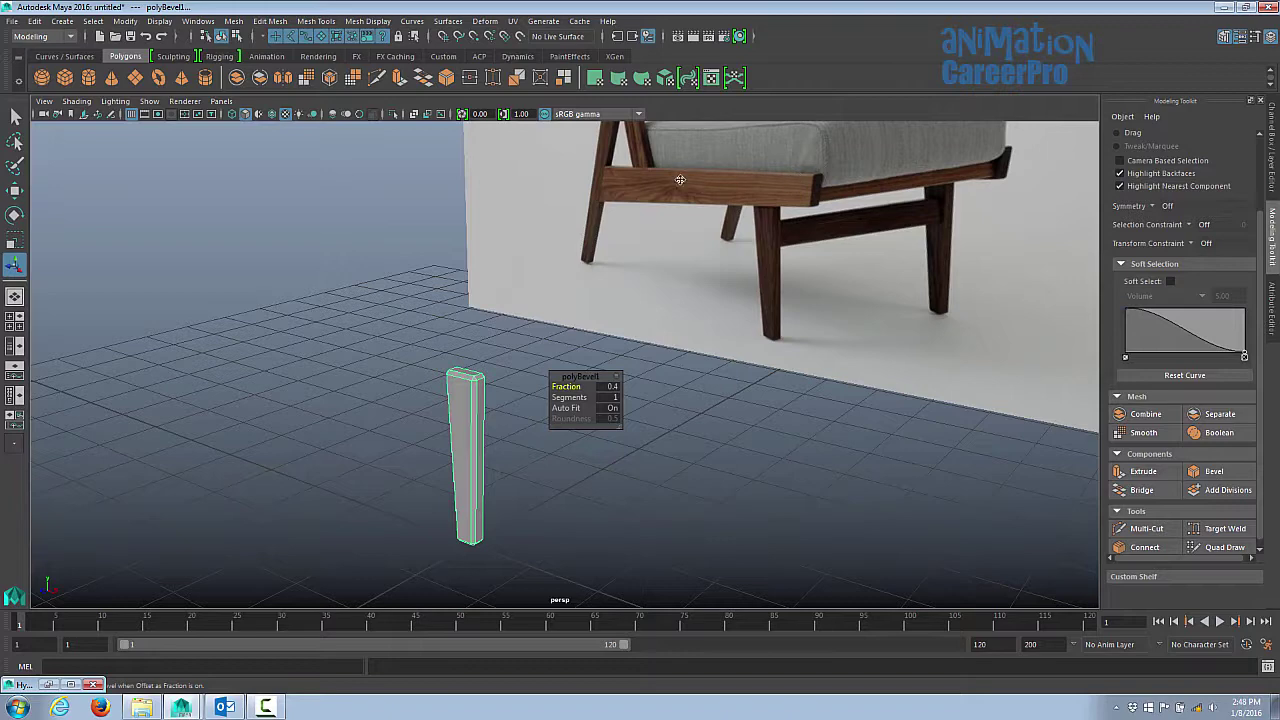
# Step: Reduce the leg bevel's Fraction to 0.3 and increase its number of Segments
pyautogui.moveTo(511, 424)
pyautogui.keyDown('alt'); pyautogui.mouseDown()
pyautogui.moveTo(491, 420)
pyautogui.moveTo(534, 426)
pyautogui.mouseUp(); pyautogui.keyUp('alt')
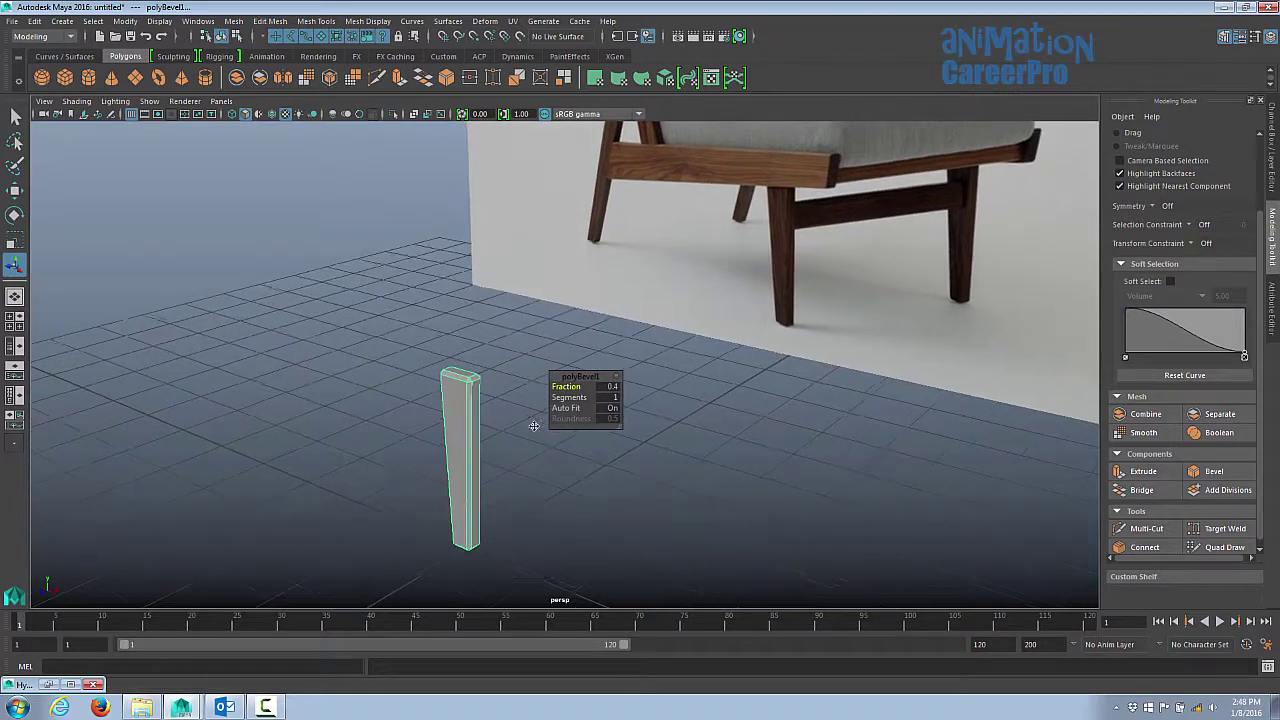
pyautogui.keyDown('alt'); pyautogui.moveTo(534, 426); pyautogui.dragTo(614, 434, button='right'); pyautogui.keyUp('alt')
pyautogui.moveTo(574, 387); pyautogui.dragTo(569, 390)
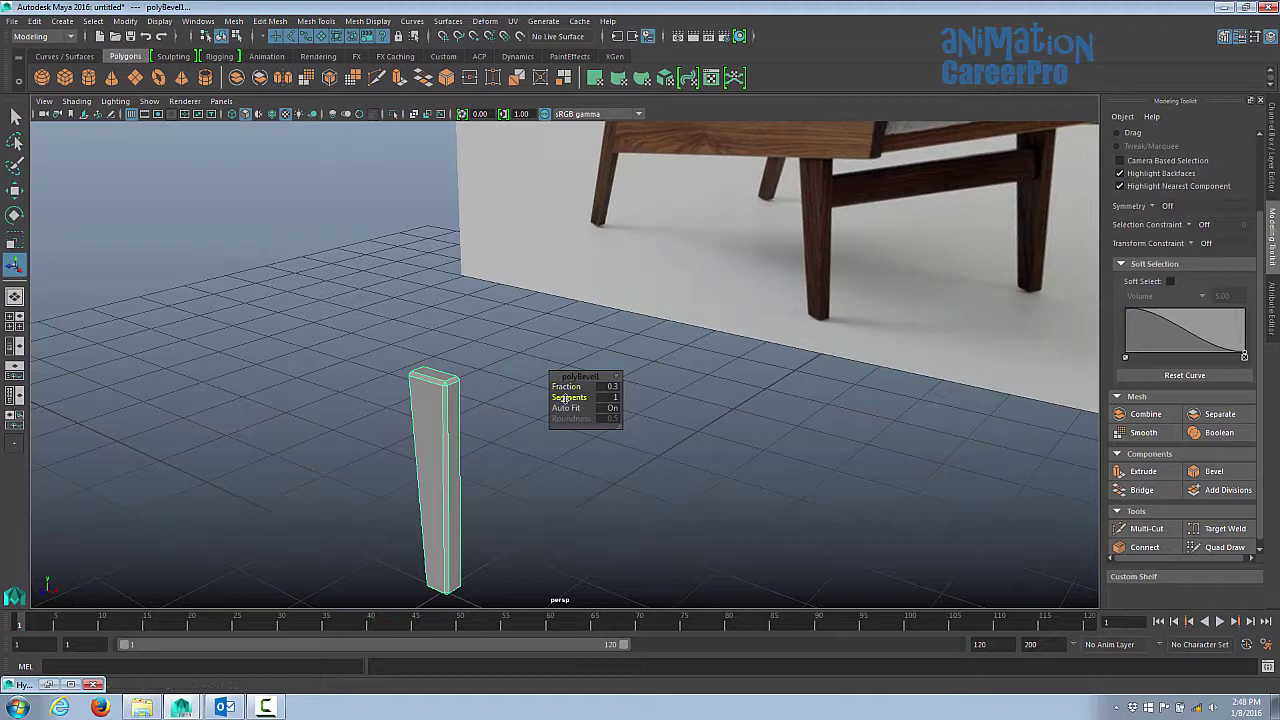
pyautogui.moveTo(570, 397); pyautogui.dragTo(517, 394)
pyautogui.click(505, 394)
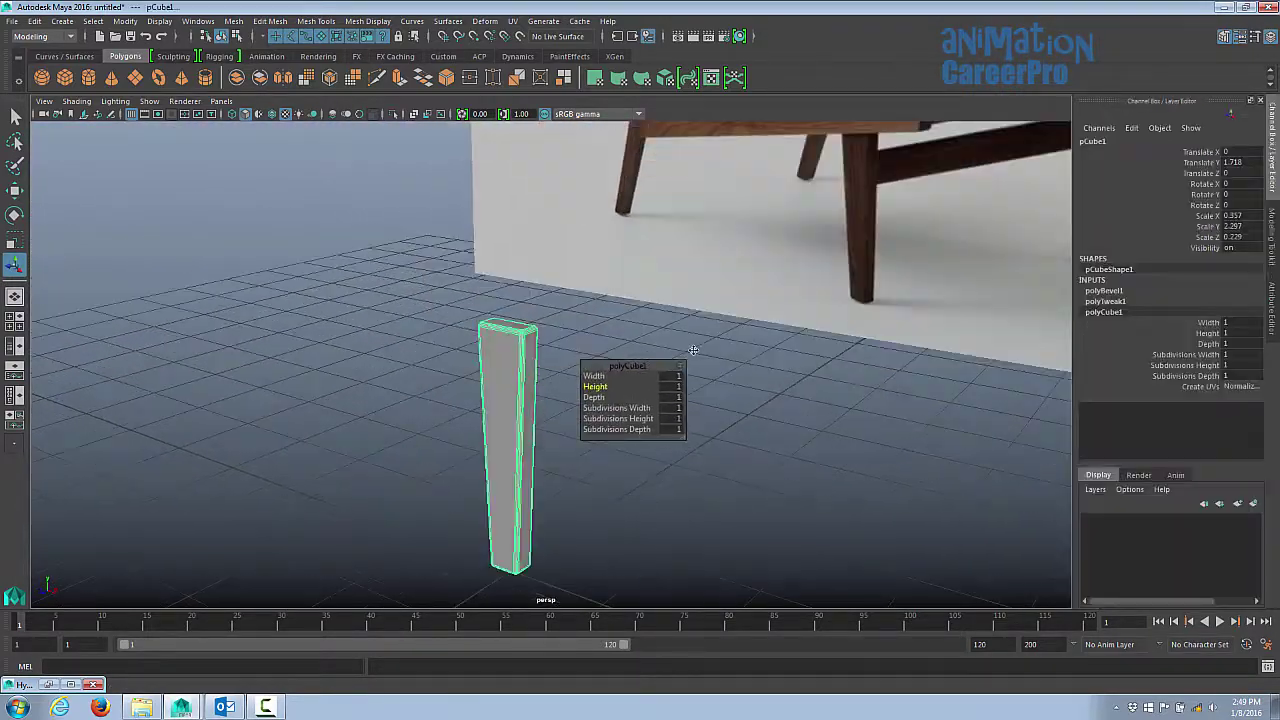
# Step: Try a Subdivisions Height of 2 and a different Height in the leg's polyCube1 history, restoring both values
pyautogui.moveTo(649, 364); pyautogui.dragTo(721, 341)
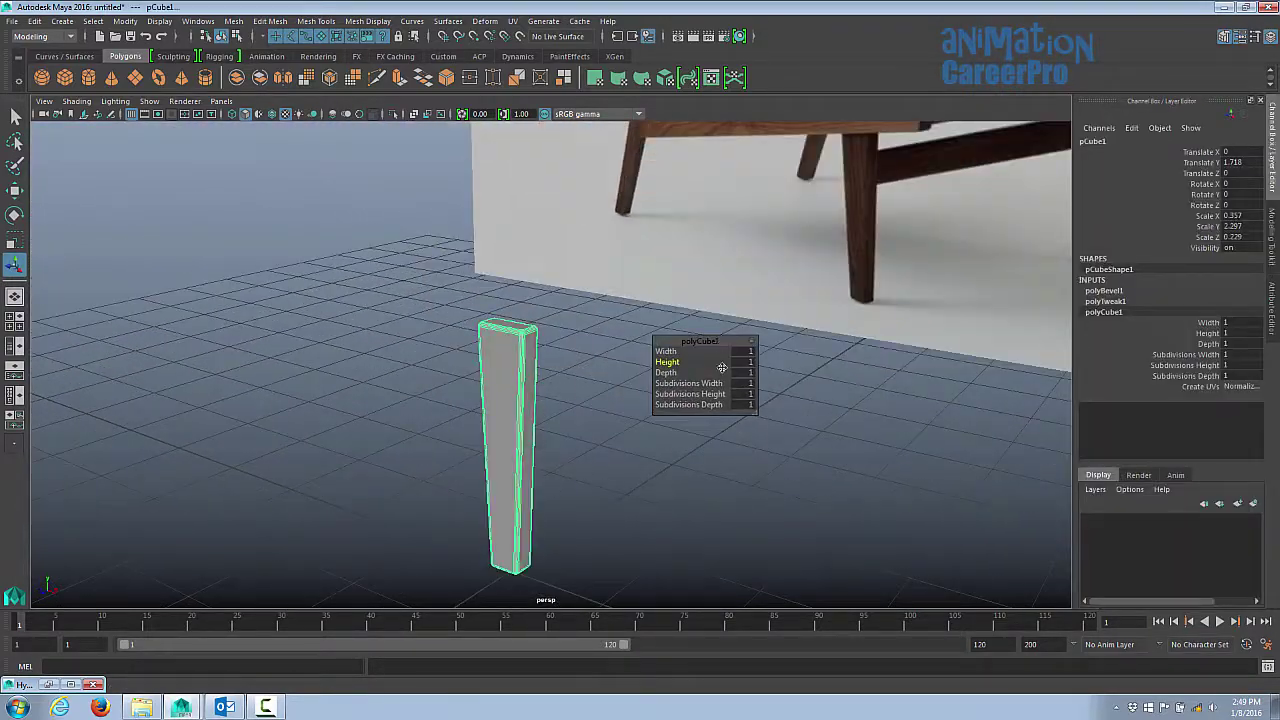
pyautogui.click(1152, 366)
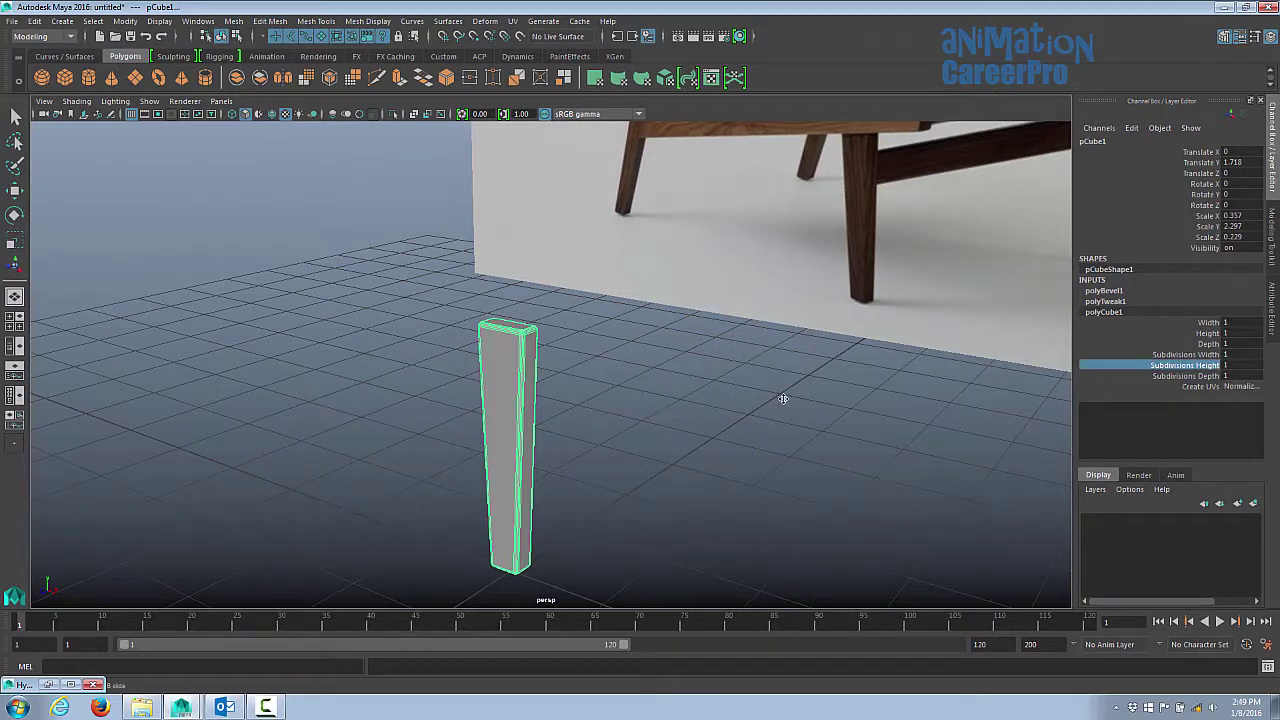
pyautogui.moveTo(783, 399)
pyautogui.mouseDown(button='middle')
pyautogui.moveTo(801, 398)
pyautogui.moveTo(789, 397)
pyautogui.mouseUp(button='middle')
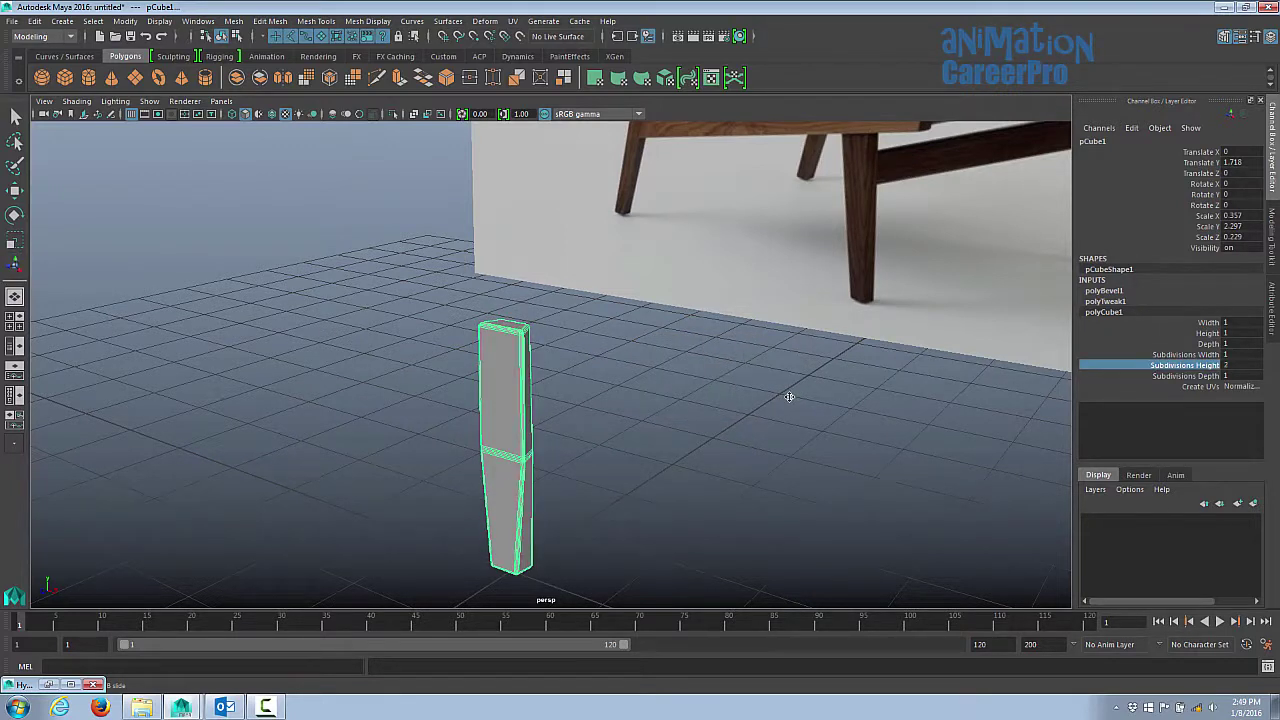
pyautogui.hotkey('ctrl', 'z')
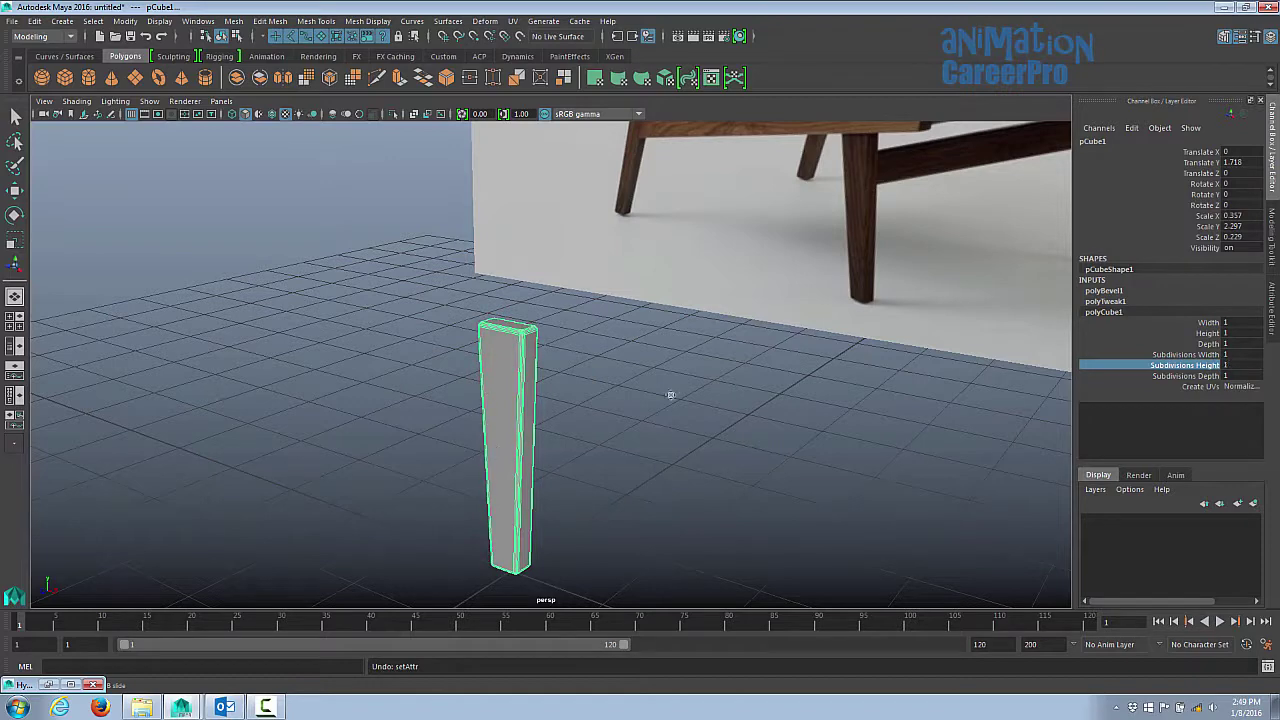
pyautogui.click(1158, 332)
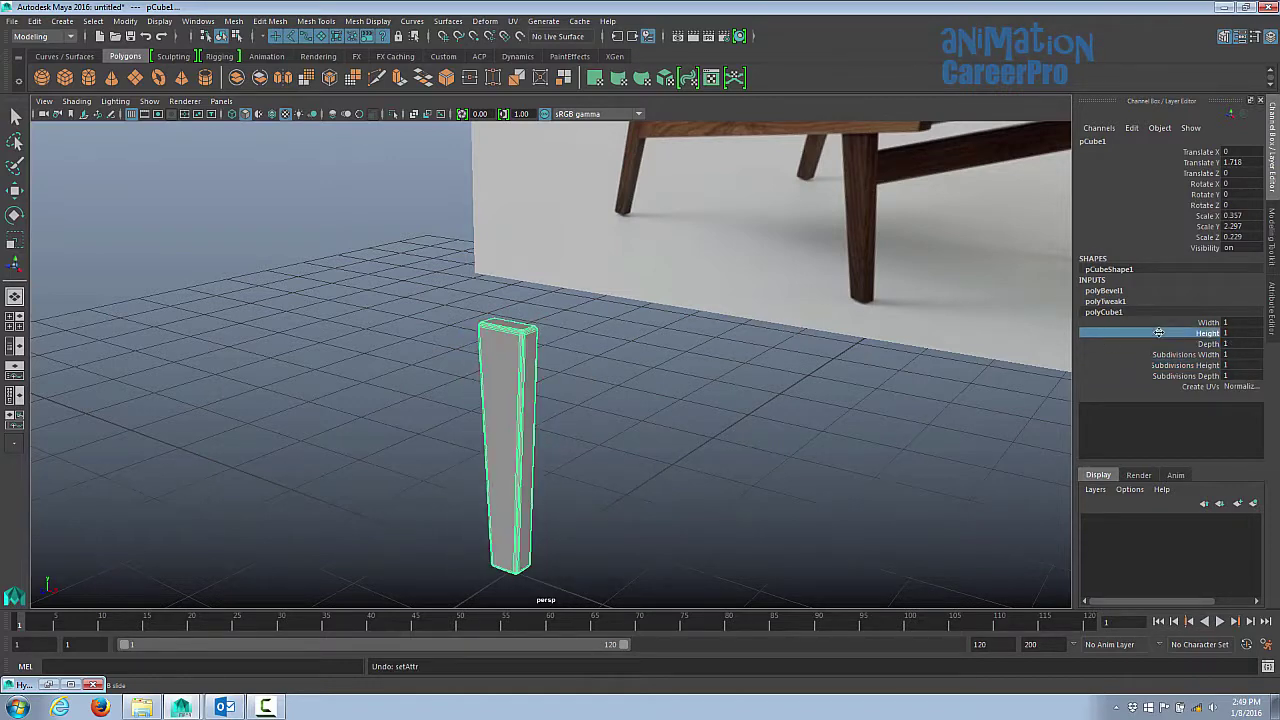
pyautogui.moveTo(799, 371); pyautogui.dragTo(779, 376, button='middle')
pyautogui.keyDown('alt'); pyautogui.moveTo(779, 376); pyautogui.dragTo(944, 278); pyautogui.keyUp('alt')
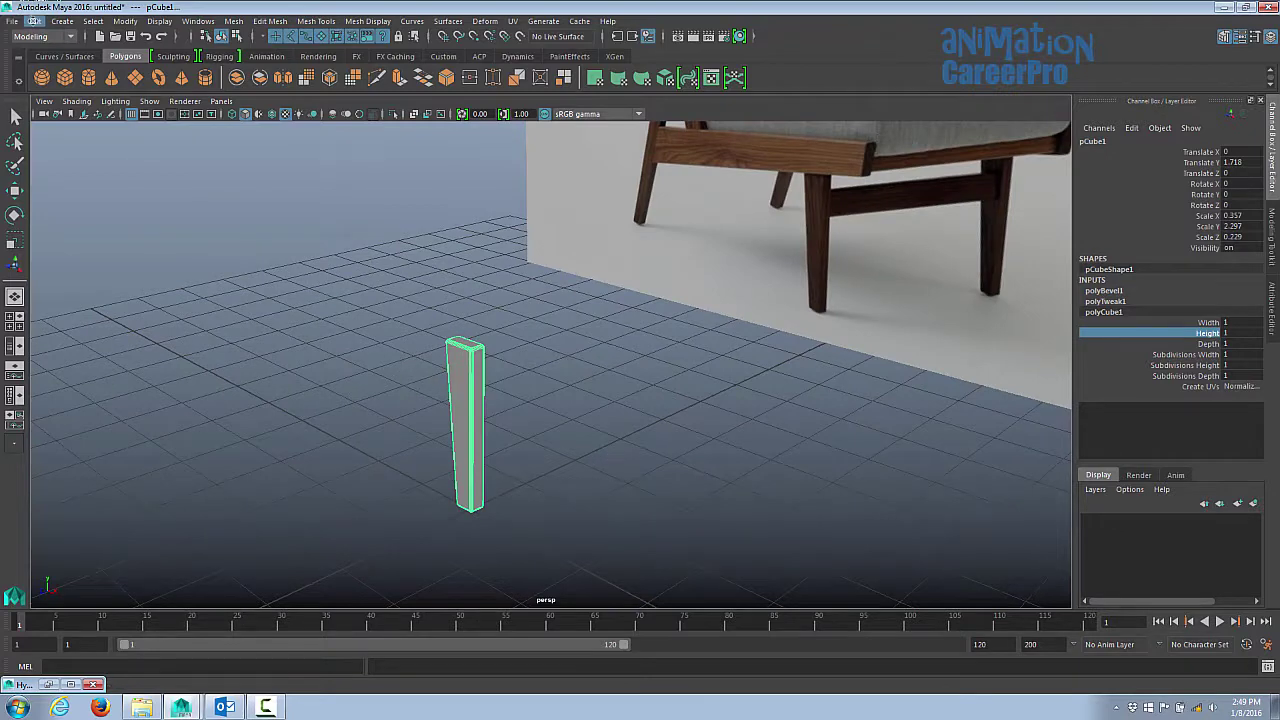
# Step: Duplicate the bevelled leg and move the copy back along Z to about -3.849
pyautogui.click(34, 21)
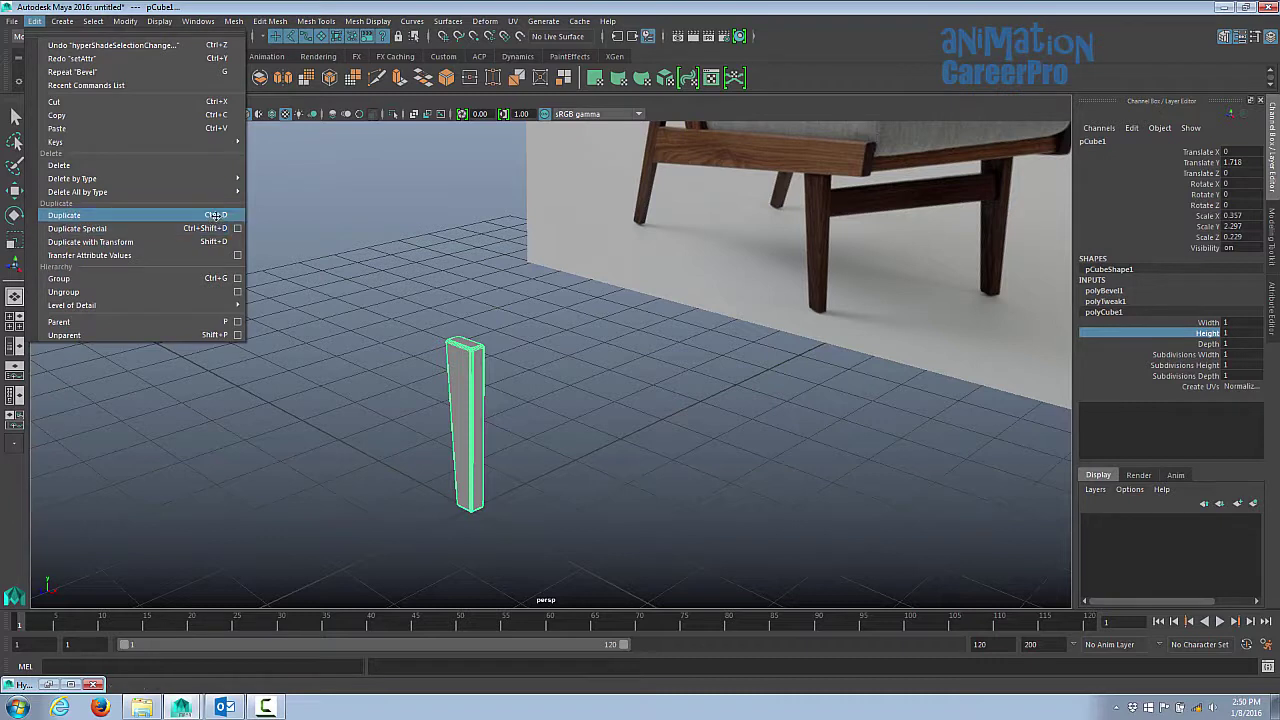
pyautogui.click(220, 215)
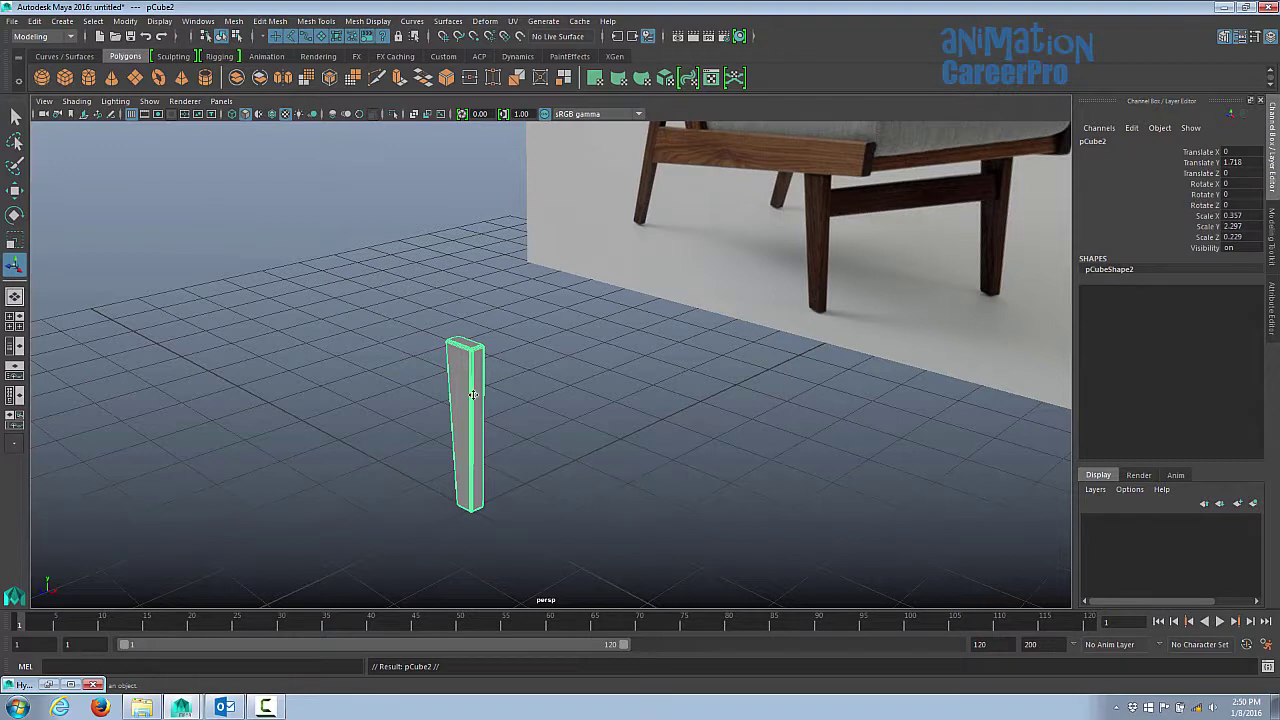
pyautogui.press('w')
pyautogui.moveTo(423, 531); pyautogui.dragTo(584, 471)
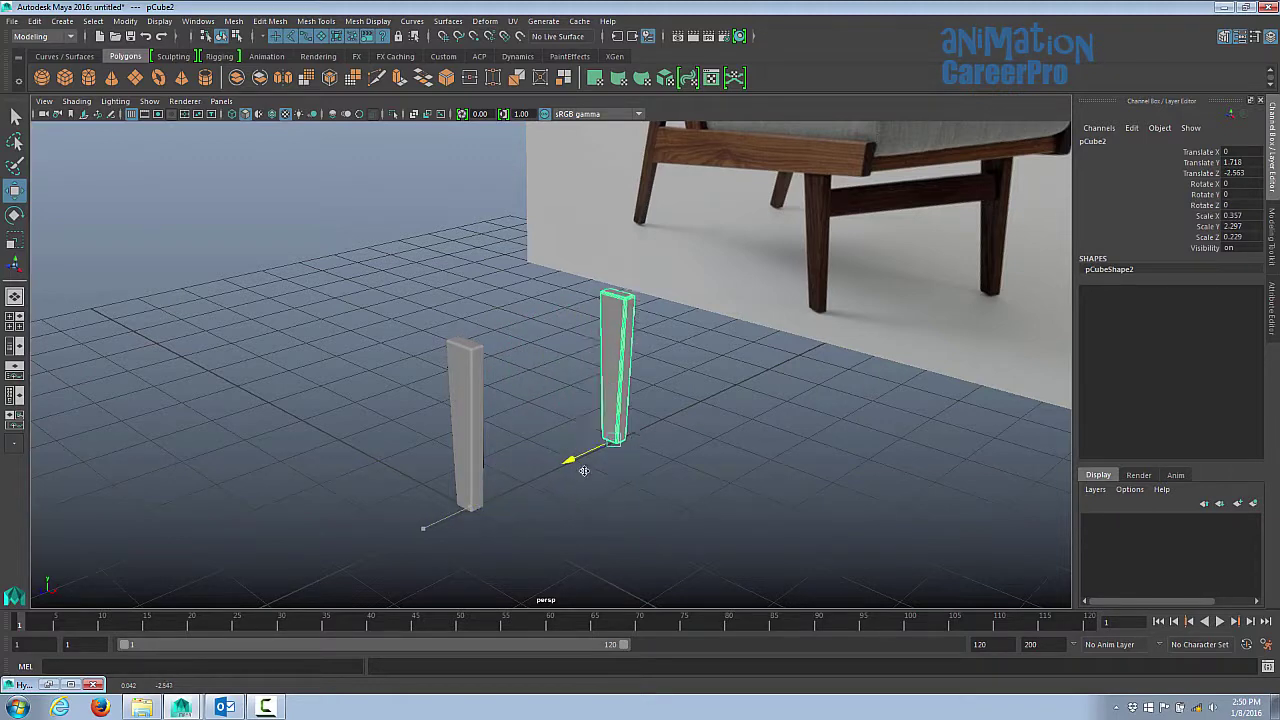
pyautogui.moveTo(584, 471); pyautogui.dragTo(604, 466)
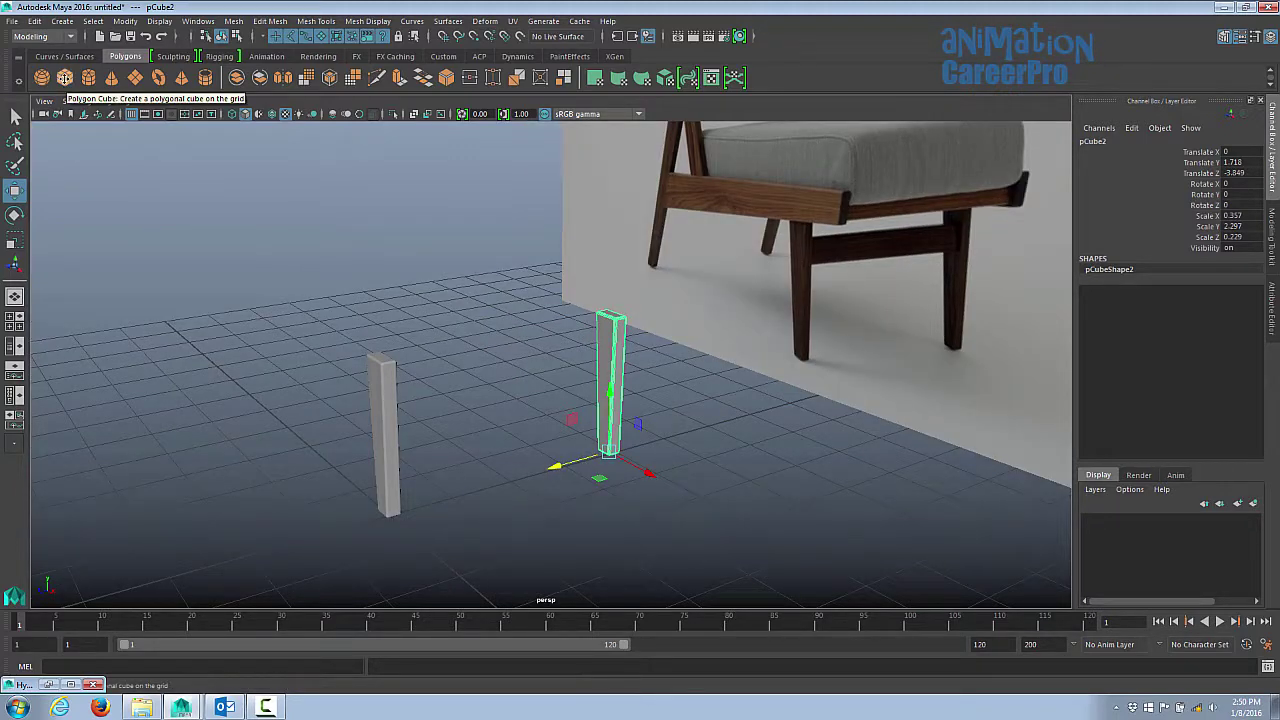
# Step: Add a cube as a rail between the legs, scaled to about 0.178, 0.441, 3.784 and centred at Y 1.245, Z -1.919
pyautogui.click(64, 77)
pyautogui.moveTo(507, 498)
pyautogui.mouseDown()
pyautogui.moveTo(541, 503)
pyautogui.moveTo(516, 490)
pyautogui.mouseUp()
pyautogui.press('r')
pyautogui.moveTo(506, 428); pyautogui.dragTo(300, 435)
pyautogui.press('w')
pyautogui.press('r')
pyautogui.moveTo(460, 414); pyautogui.dragTo(629, 422)
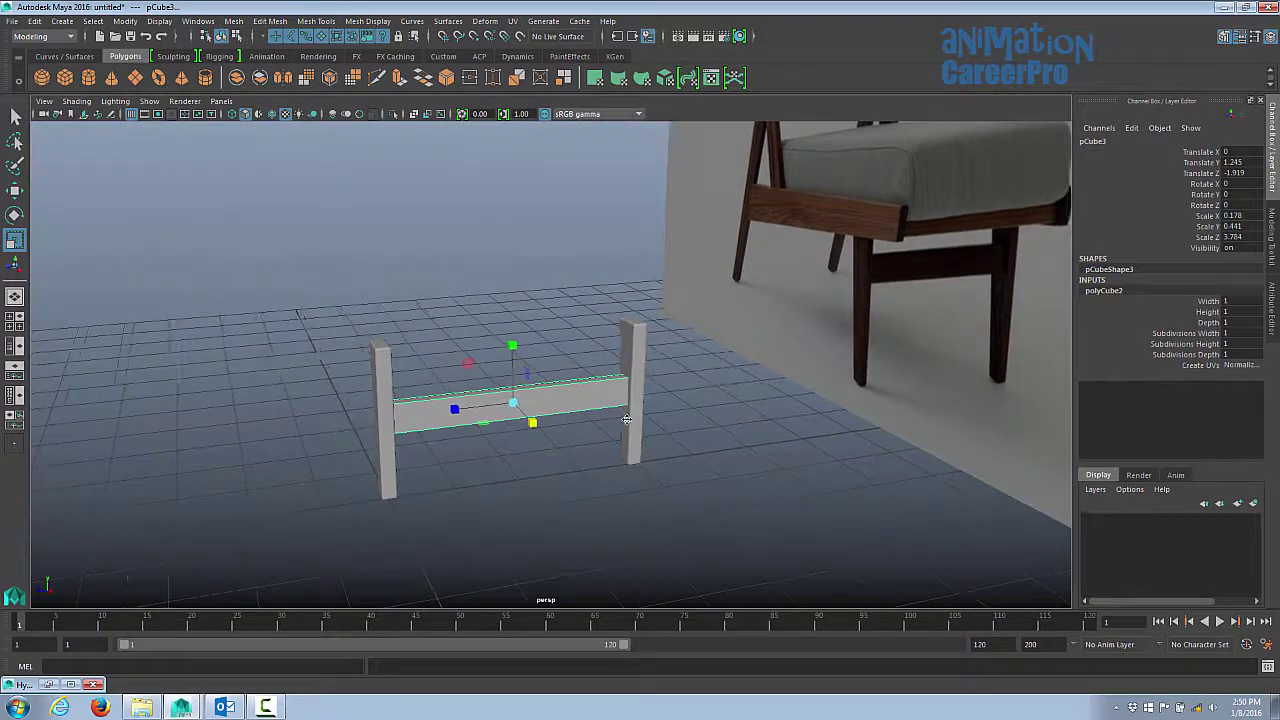
# Step: Bevel the rail between the two legs with a Fraction of 0.4 and 3 Segments
pyautogui.keyDown('alt'); pyautogui.moveTo(629, 422); pyautogui.dragTo(949, 546, button='right'); pyautogui.keyUp('alt')
pyautogui.keyDown('alt'); pyautogui.moveTo(834, 480); pyautogui.dragTo(858, 480); pyautogui.keyUp('alt')
pyautogui.keyDown('alt'); pyautogui.moveTo(858, 480); pyautogui.dragTo(800, 440, button='right'); pyautogui.keyUp('alt')
pyautogui.click(1272, 243)
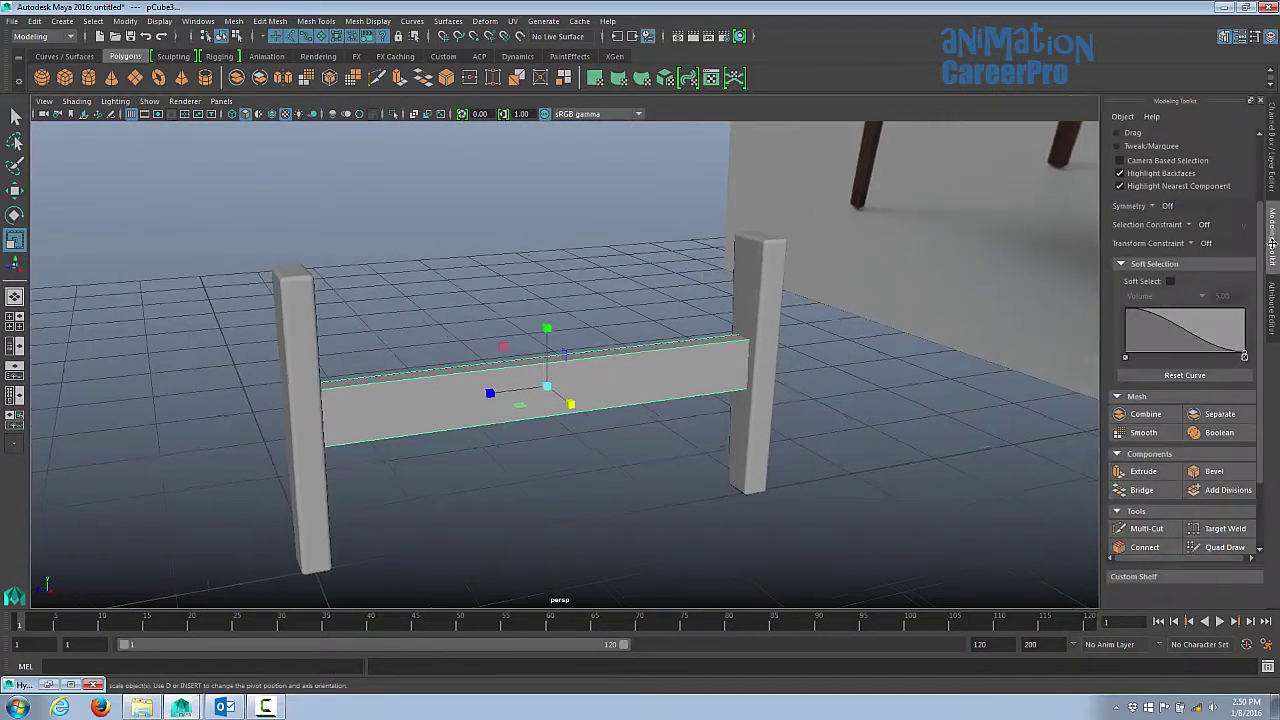
pyautogui.click(1204, 470)
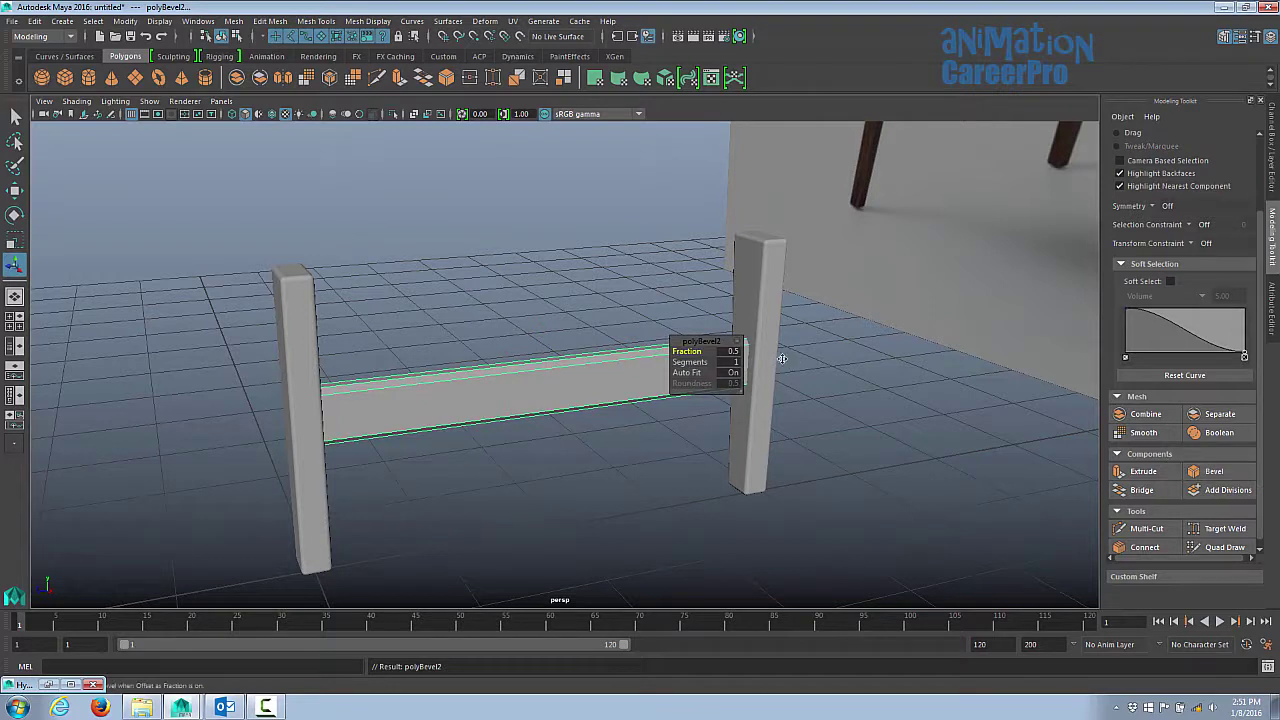
pyautogui.doubleClick(722, 351)
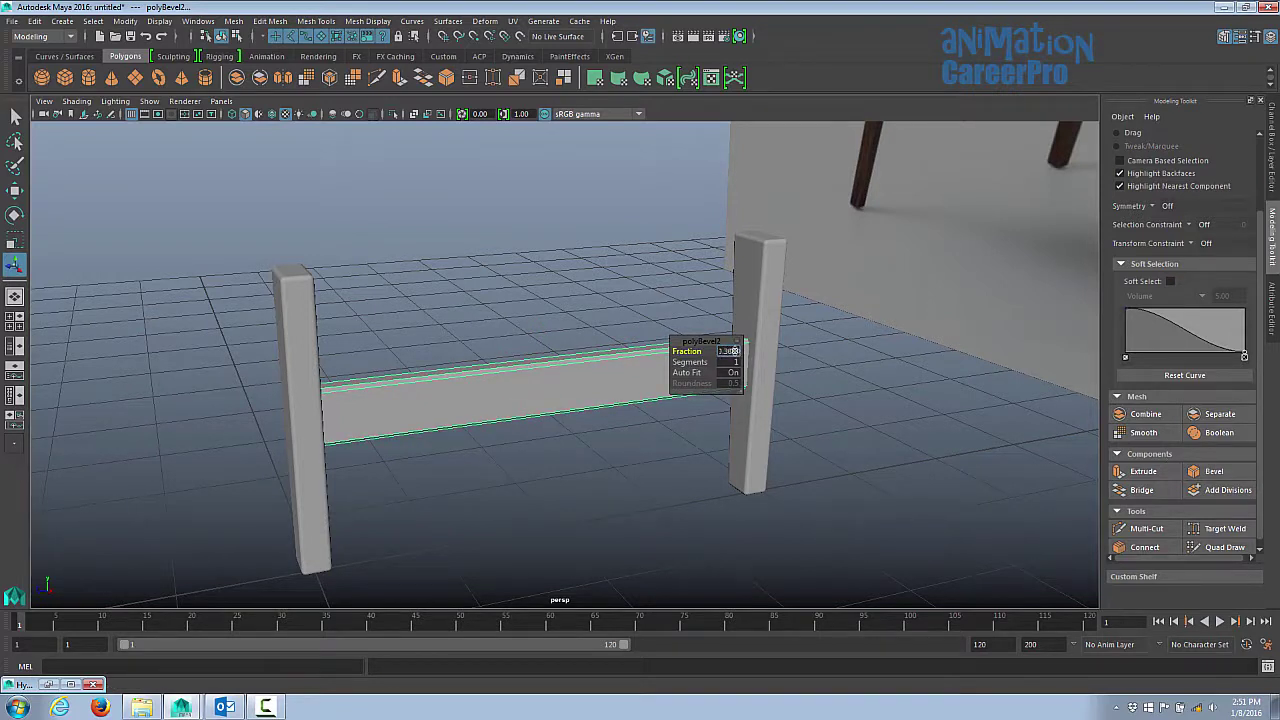
pyautogui.write('0.4')
pyautogui.press('Return')
pyautogui.doubleClick(731, 362)
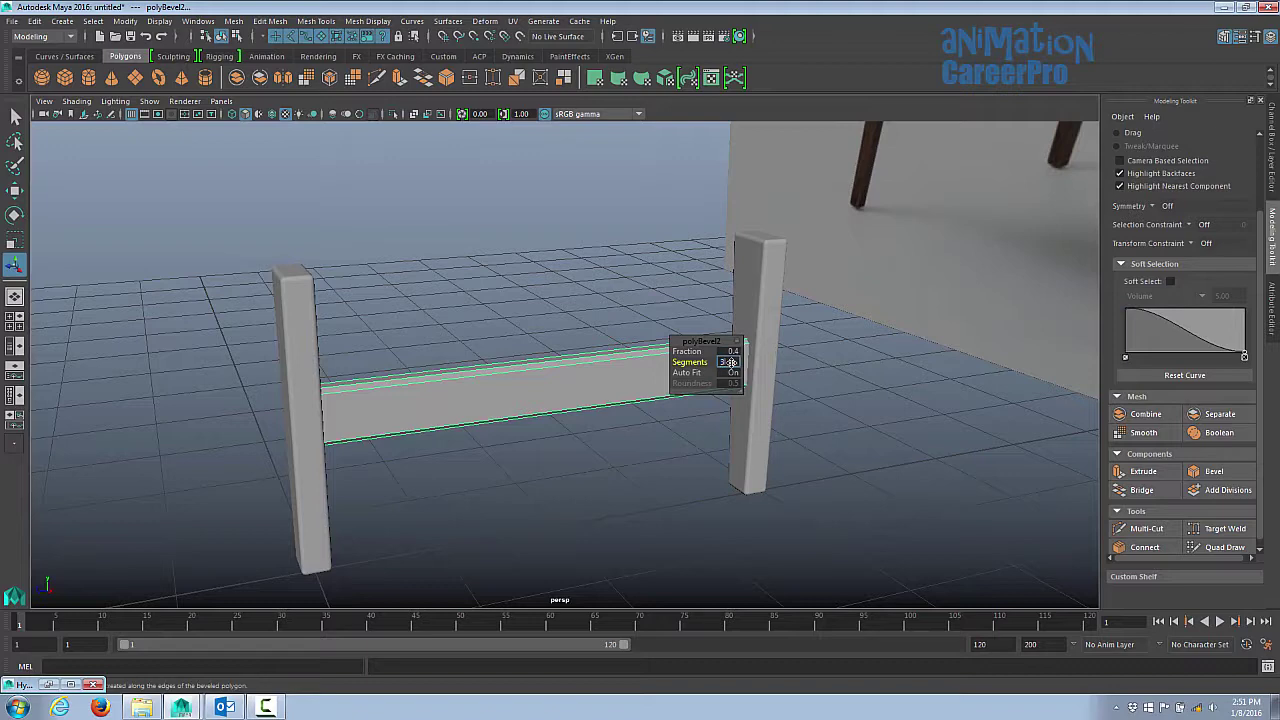
pyautogui.write('3')
pyautogui.press('Return')
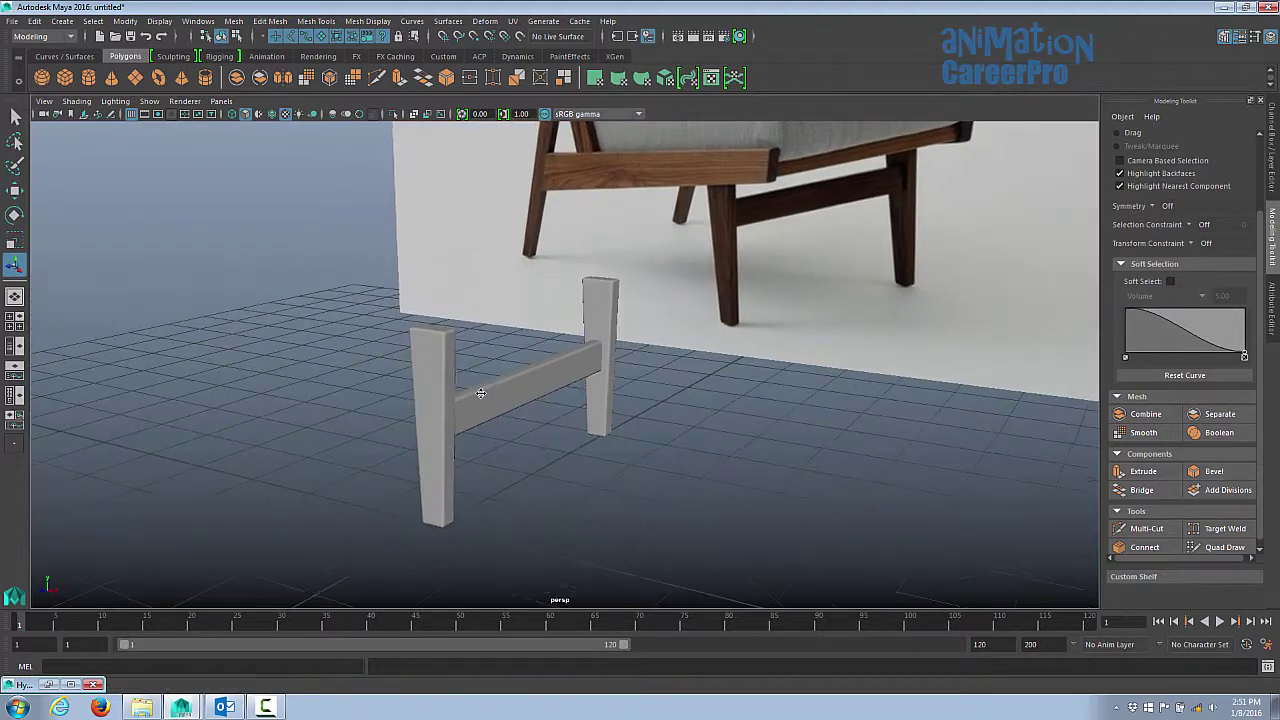
# Step: Open the Hypergraph Hierarchy to show the scene's leg, rail and reference plane nodes
pyautogui.keyDown('alt'); pyautogui.moveTo(478, 393); pyautogui.dragTo(418, 372); pyautogui.keyUp('alt')
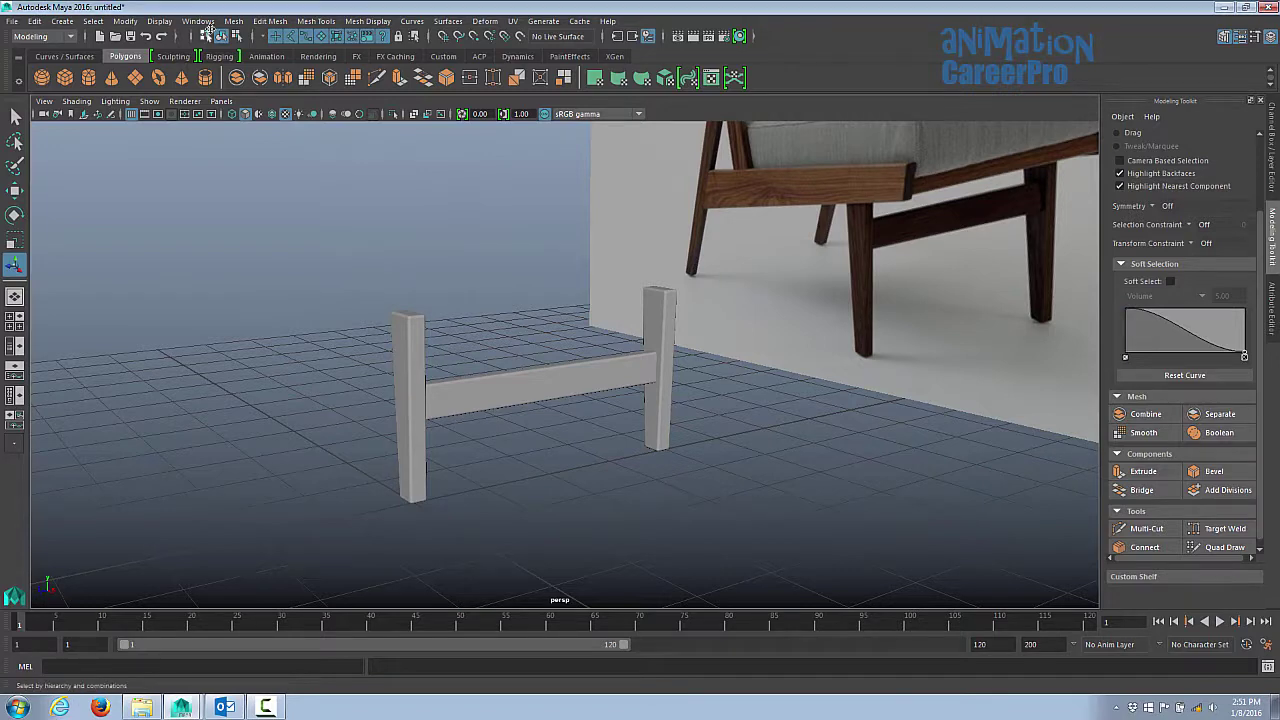
pyautogui.click(198, 21)
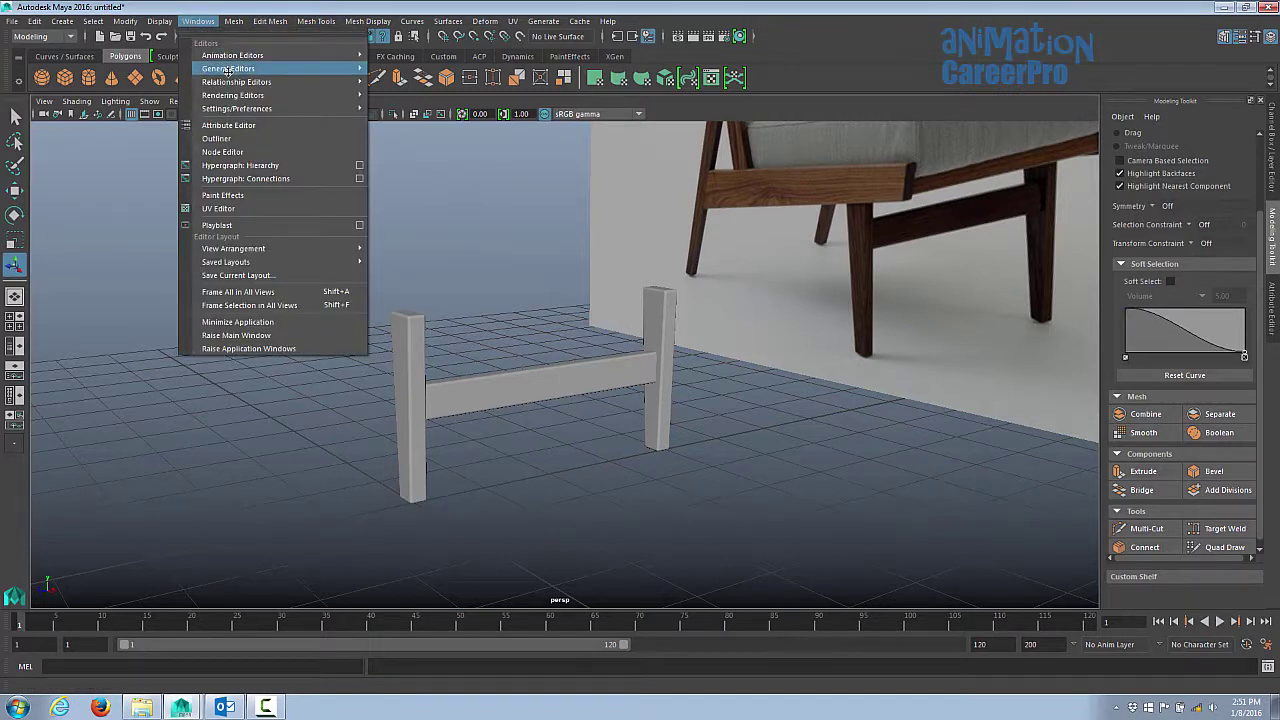
pyautogui.click(257, 167)
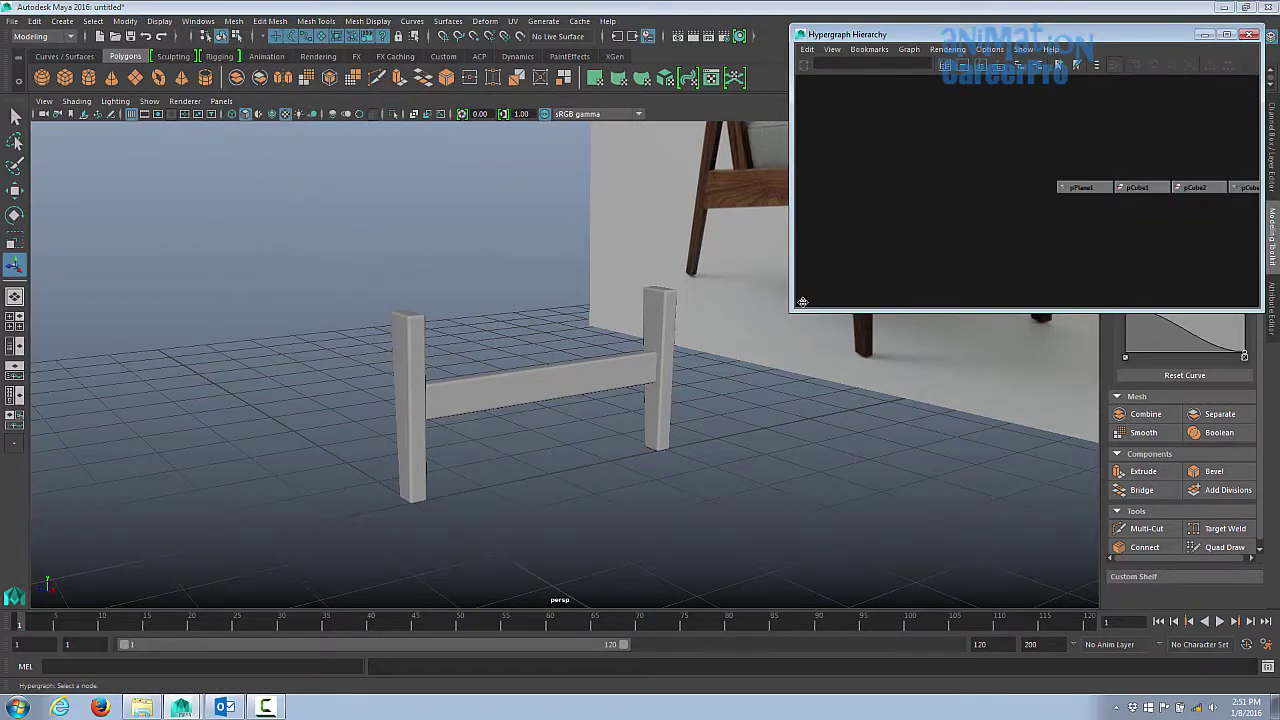
# Step: Enlarge the Hypergraph window and rename the reference image plane's node as reference
pyautogui.moveTo(793, 310); pyautogui.dragTo(722, 375)
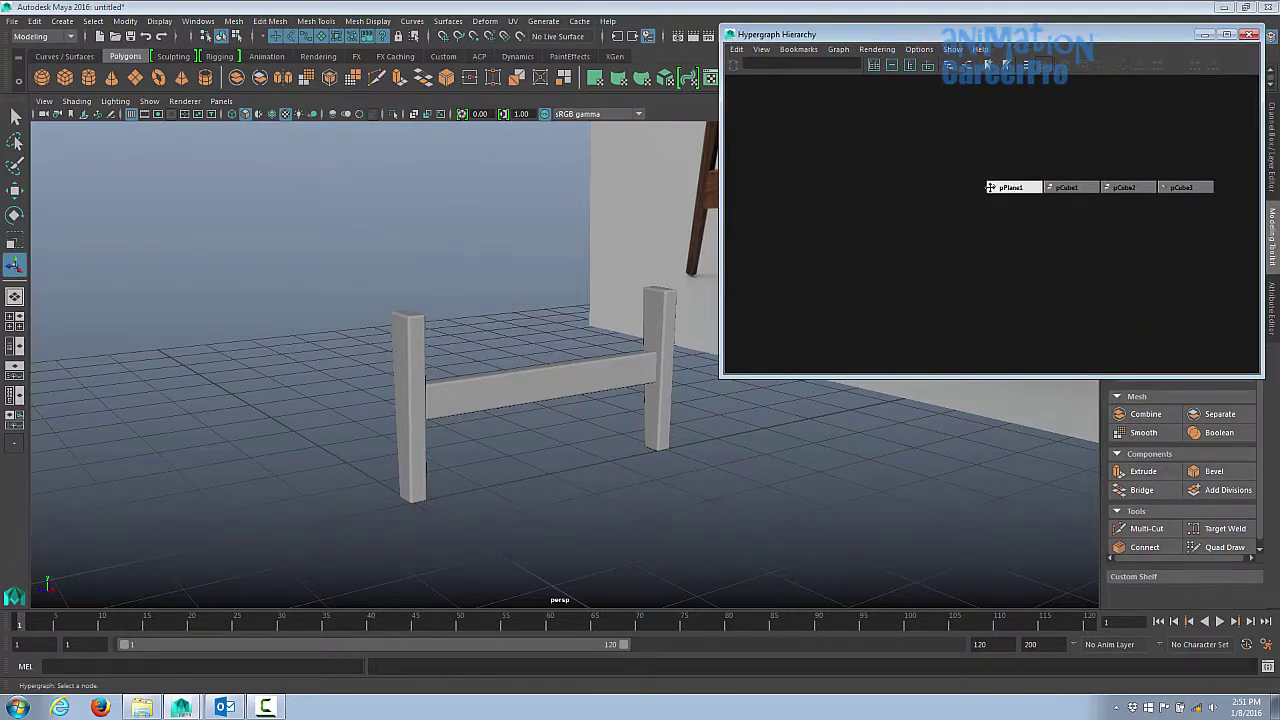
pyautogui.click(622, 344)
pyautogui.click(1012, 187)
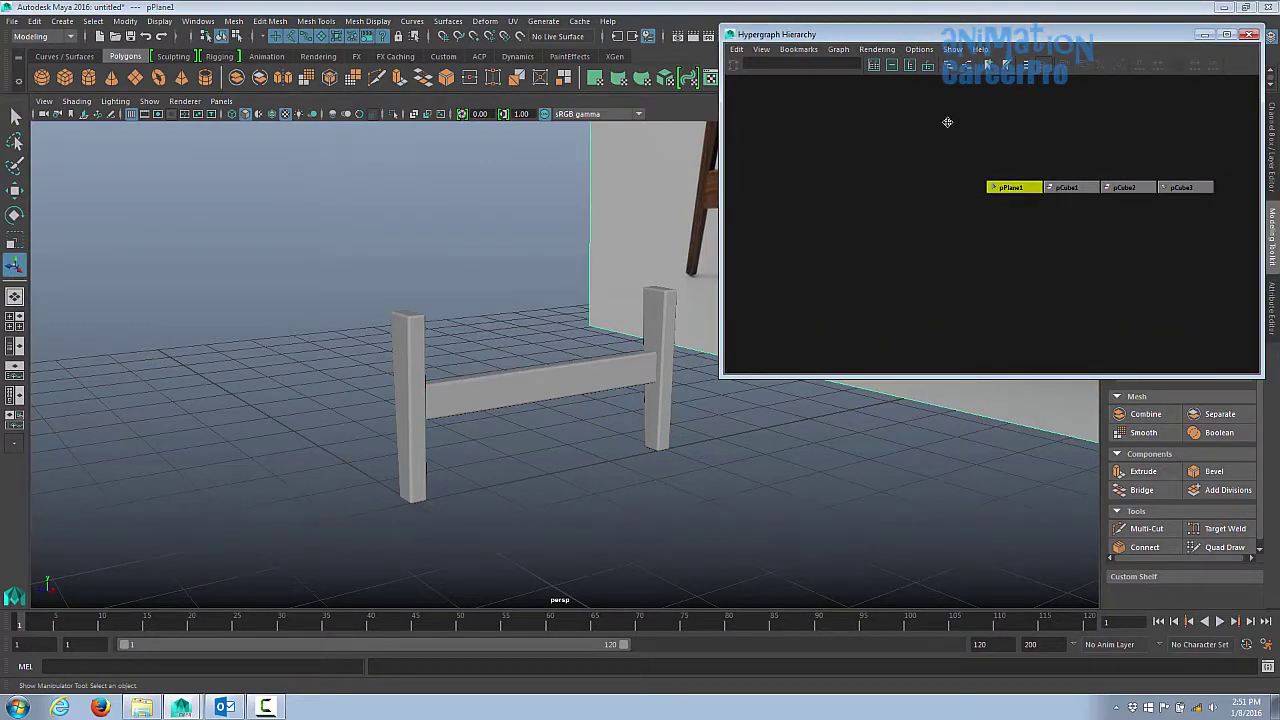
pyautogui.moveTo(914, 38); pyautogui.dragTo(1011, 109)
pyautogui.keyDown('alt'); pyautogui.moveTo(731, 240); pyautogui.dragTo(583, 229, button='right'); pyautogui.keyUp('alt')
pyautogui.keyDown('alt'); pyautogui.moveTo(583, 229); pyautogui.dragTo(559, 246); pyautogui.keyUp('alt')
pyautogui.moveTo(990, 106); pyautogui.dragTo(875, 77)
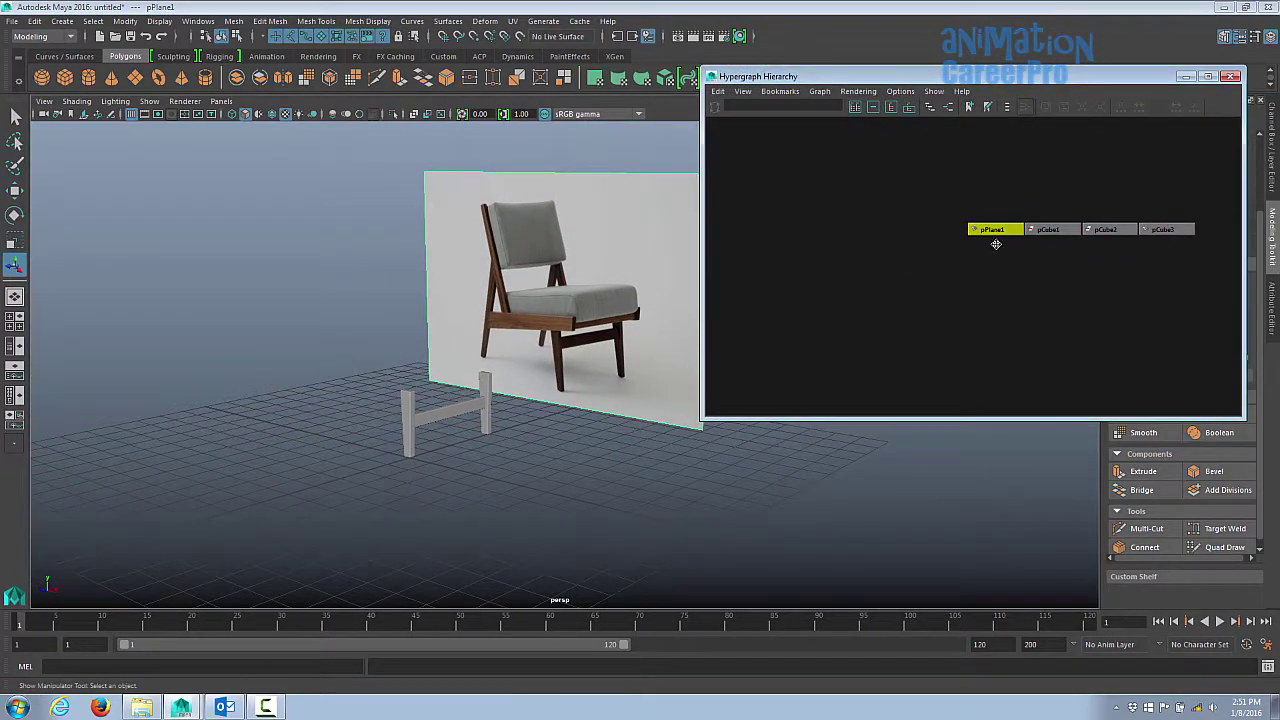
pyautogui.rightClick(997, 229)
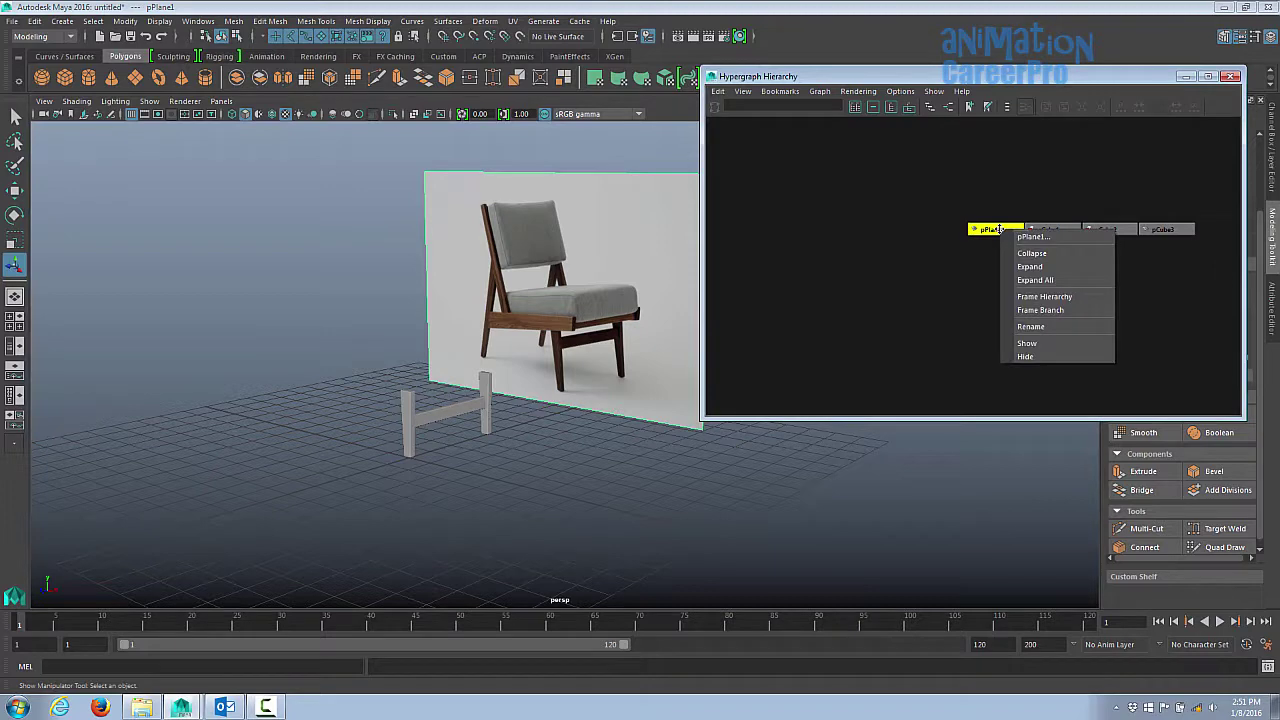
pyautogui.click(1029, 327)
pyautogui.write('reference')
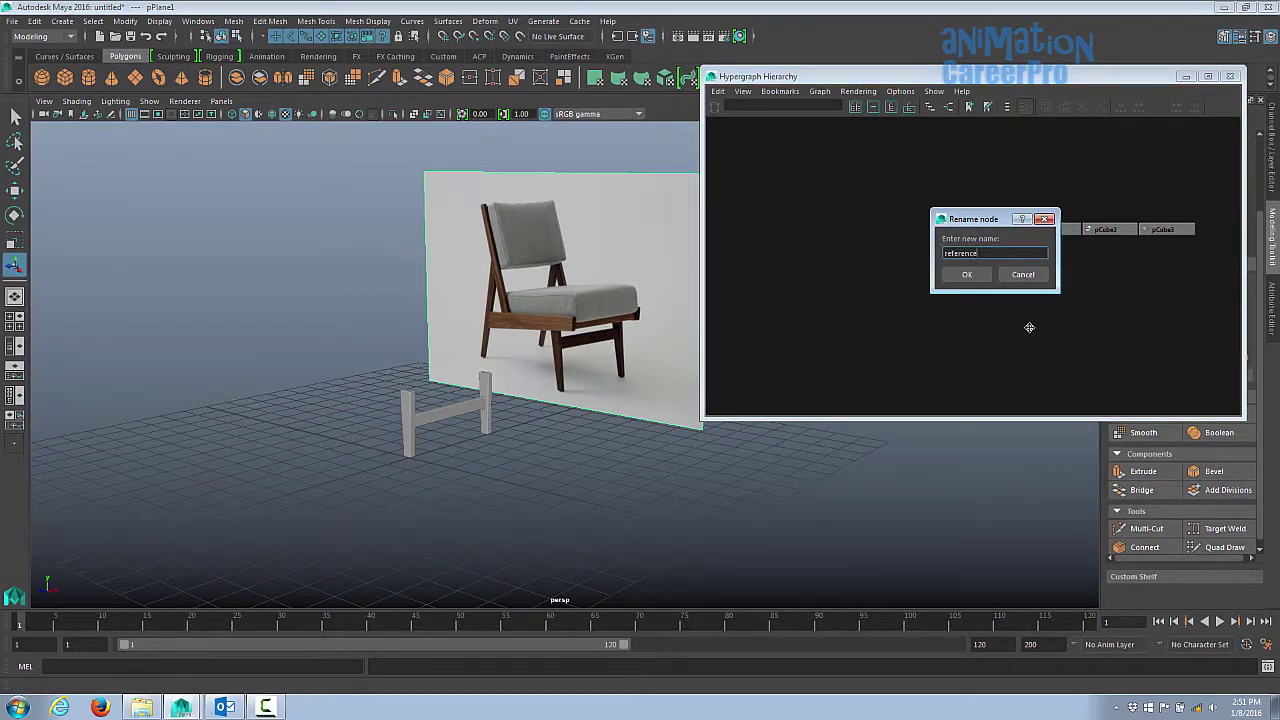
pyautogui.press('Return')
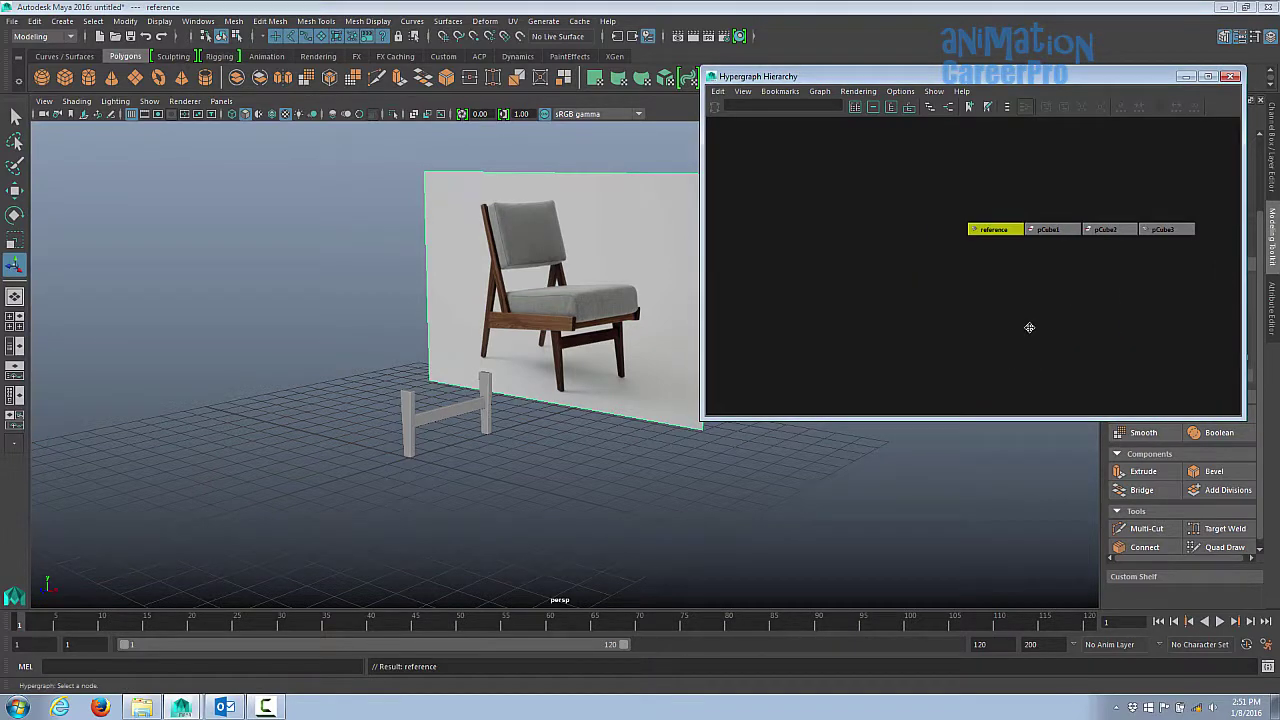
# Step: Rename the original front leg, pCube1, as FR_leg
pyautogui.click(1045, 234)
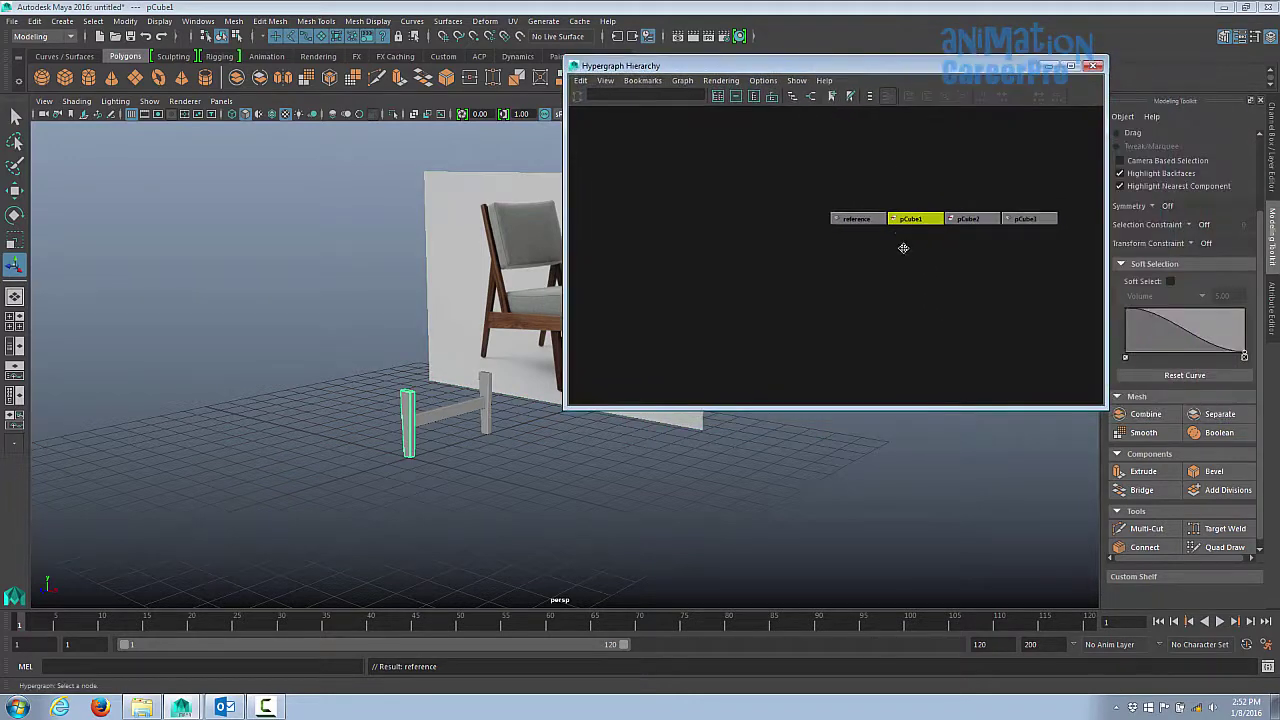
pyautogui.rightClick(904, 218)
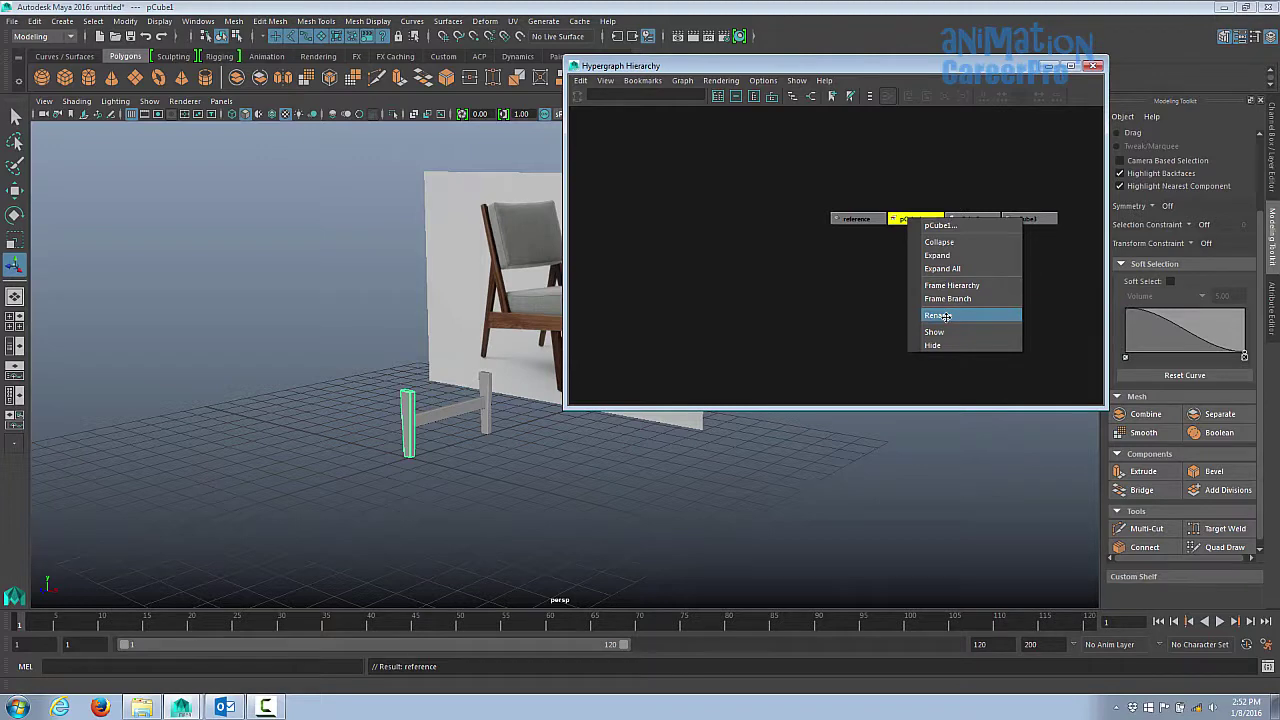
pyautogui.click(967, 163)
pyautogui.moveTo(940, 66); pyautogui.dragTo(891, 68)
pyautogui.click(1271, 150)
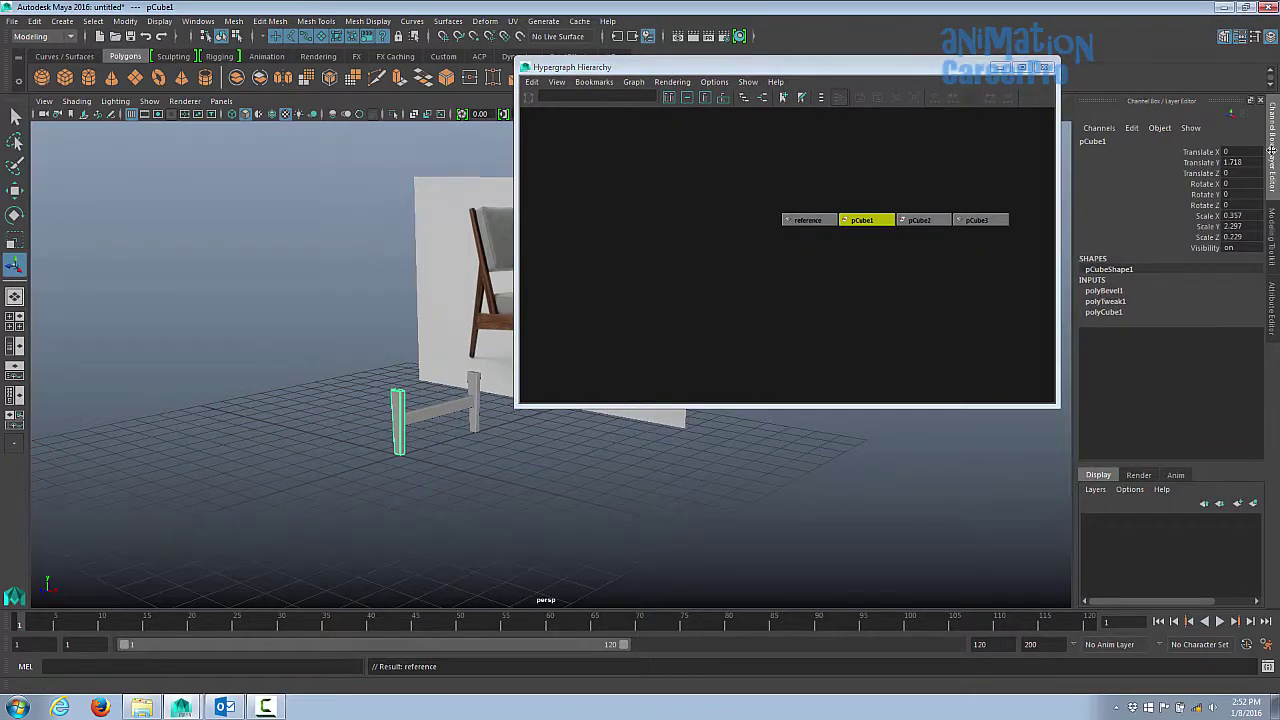
pyautogui.click(864, 220)
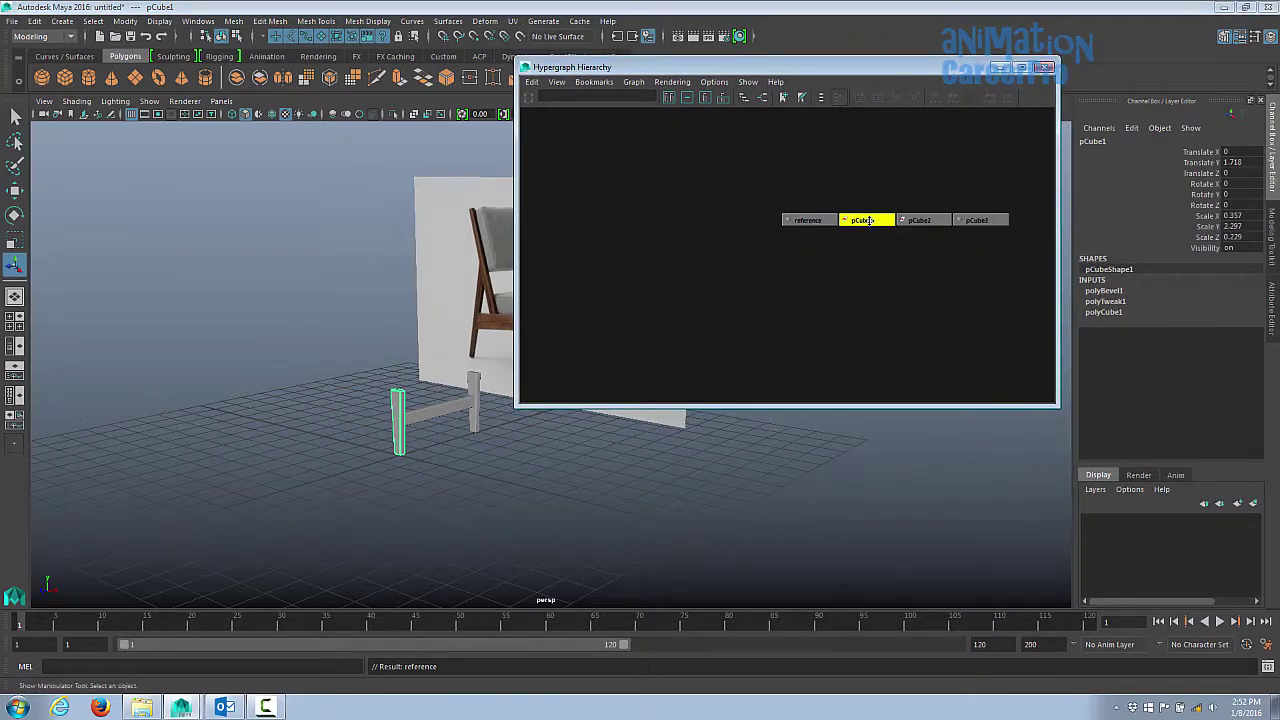
pyautogui.click(1098, 143)
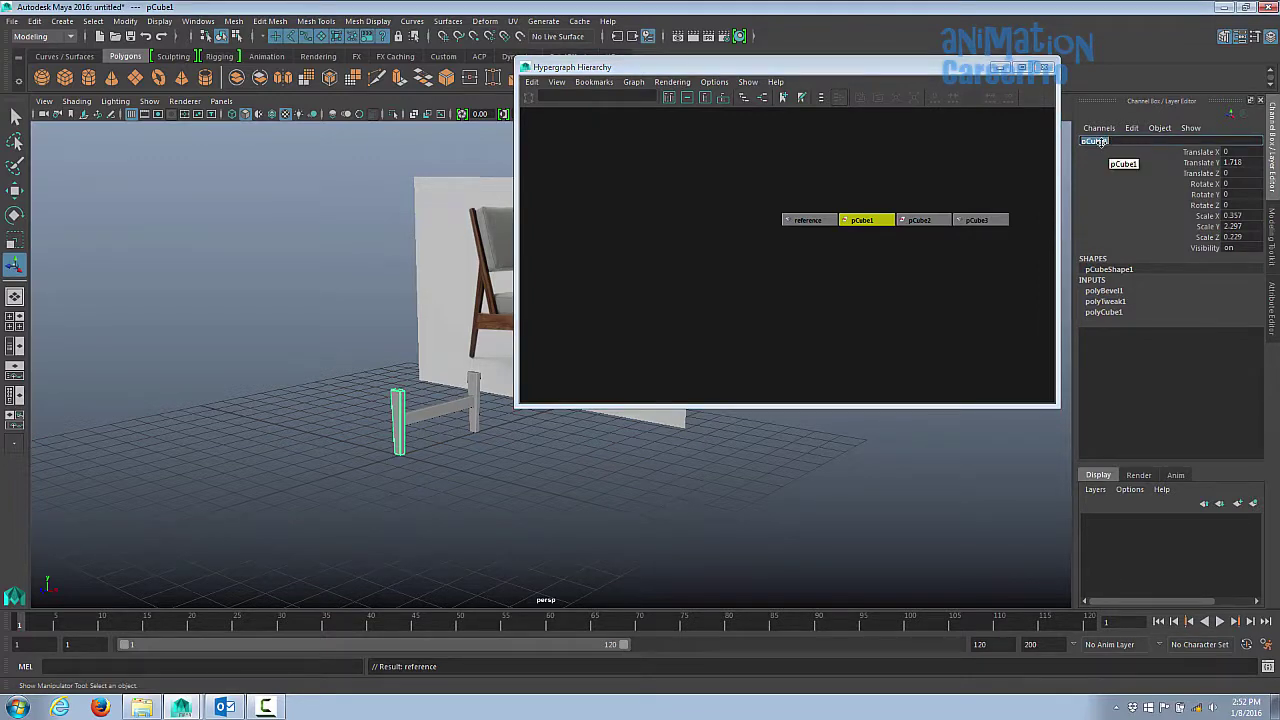
pyautogui.write('r')
pyautogui.write('R_leg')
pyautogui.press('Return')
# Step: Rename the duplicated leg, pCube2, as FL_leg
pyautogui.click(921, 220)
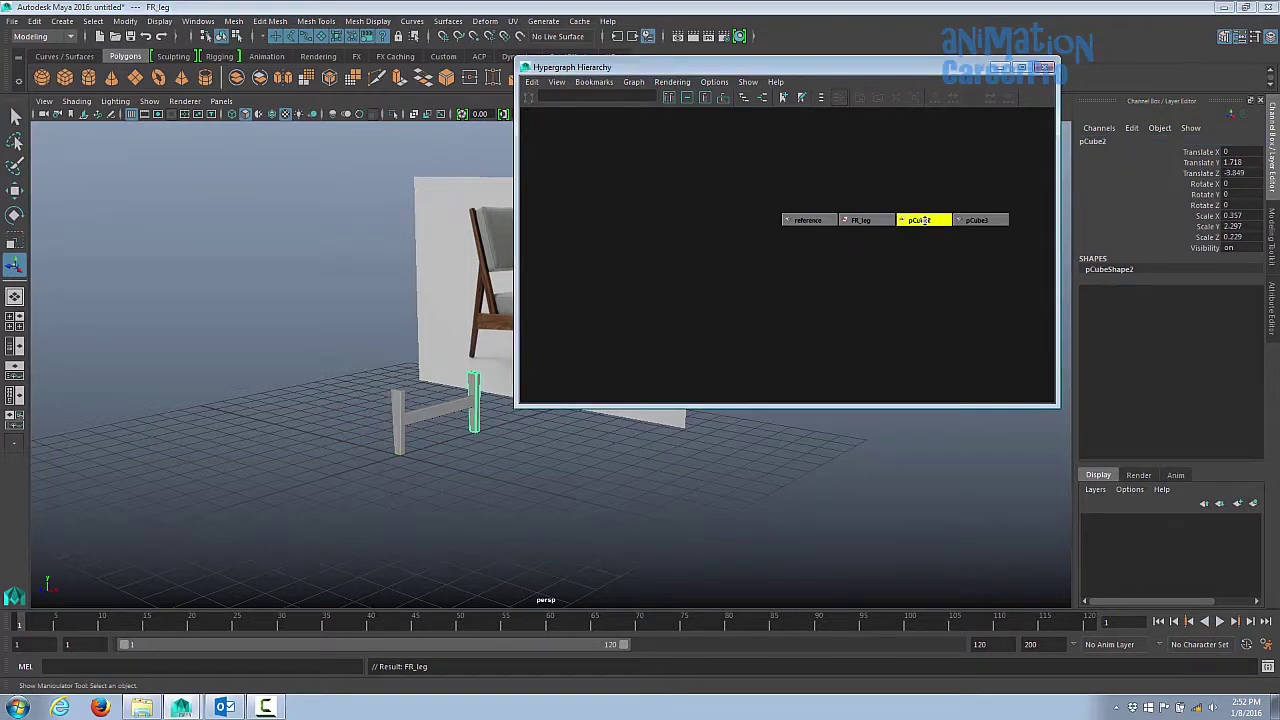
pyautogui.doubleClick(1097, 142)
pyautogui.write('FL_leg')
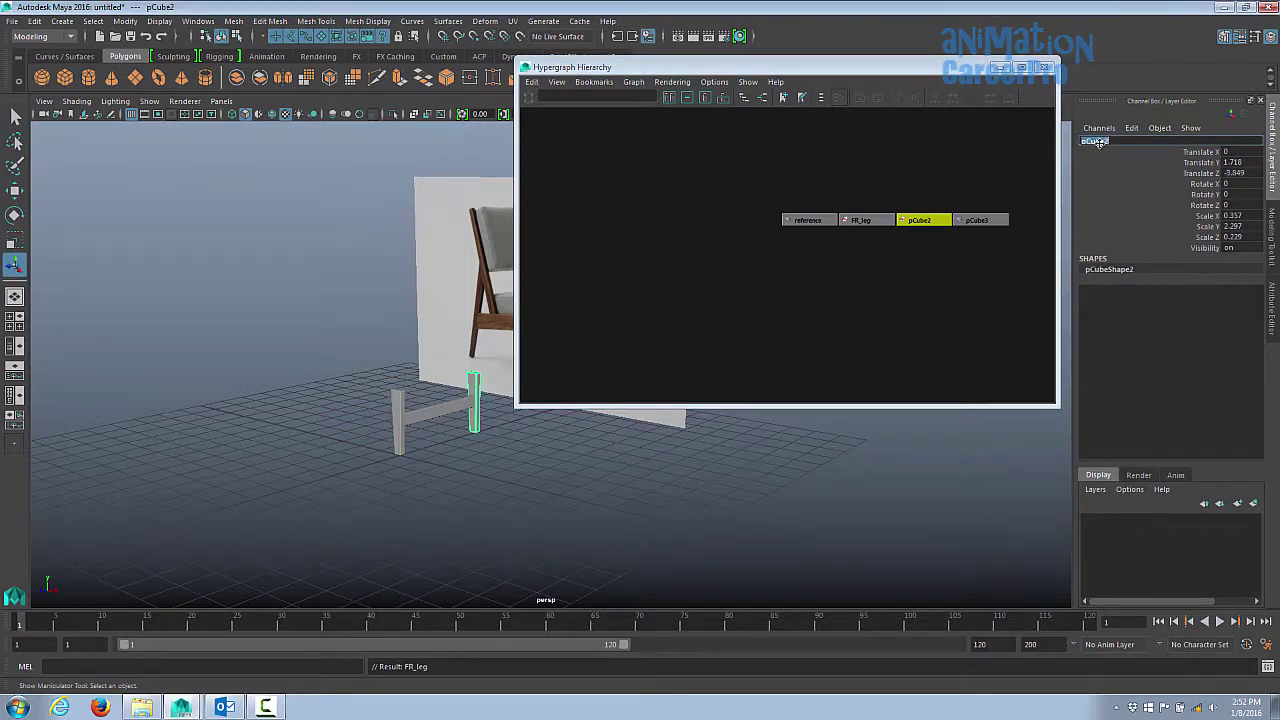
pyautogui.press('Return')
# Step: Rename the rail between the legs, pCube3, as F_crossbar
pyautogui.click(985, 220)
pyautogui.doubleClick(1097, 142)
pyautogui.write('F_crossbar')
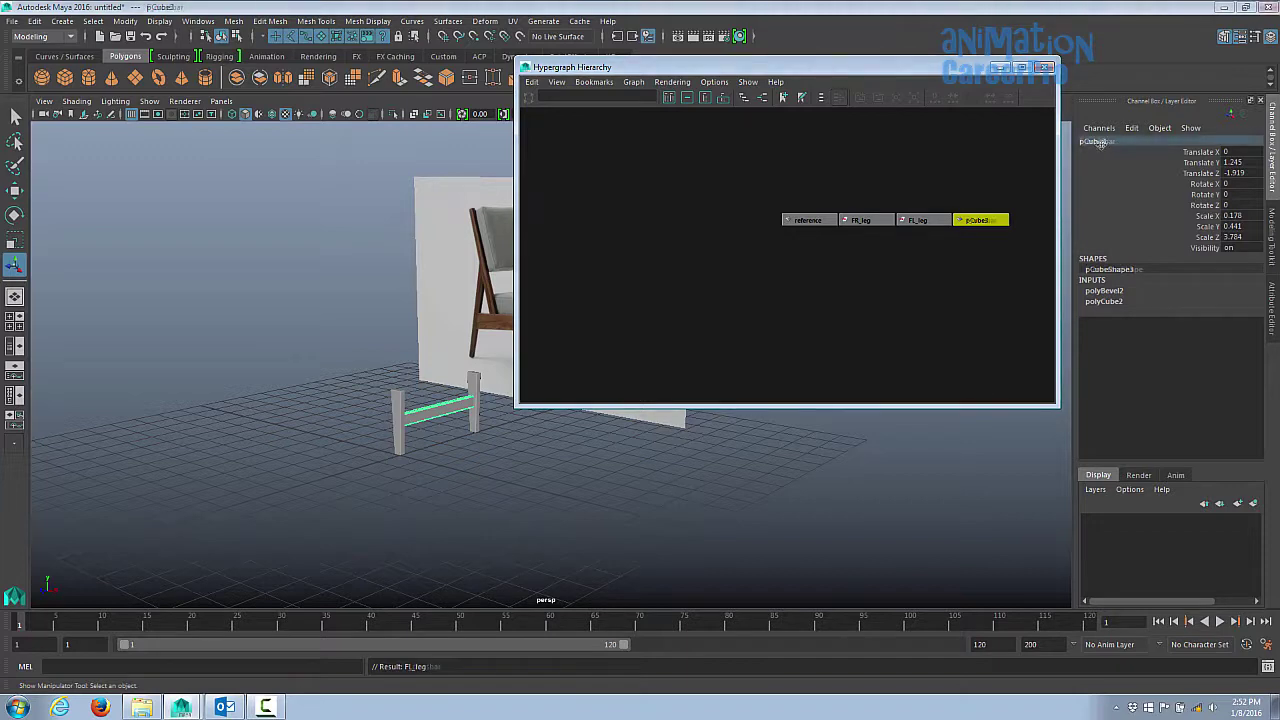
pyautogui.press('Return')
# Step: Group the FR_leg, FL_leg and F_crossbar nodes together in the Hypergraph
pyautogui.moveTo(845, 71); pyautogui.dragTo(898, 64)
pyautogui.moveTo(921, 165); pyautogui.dragTo(1068, 265)
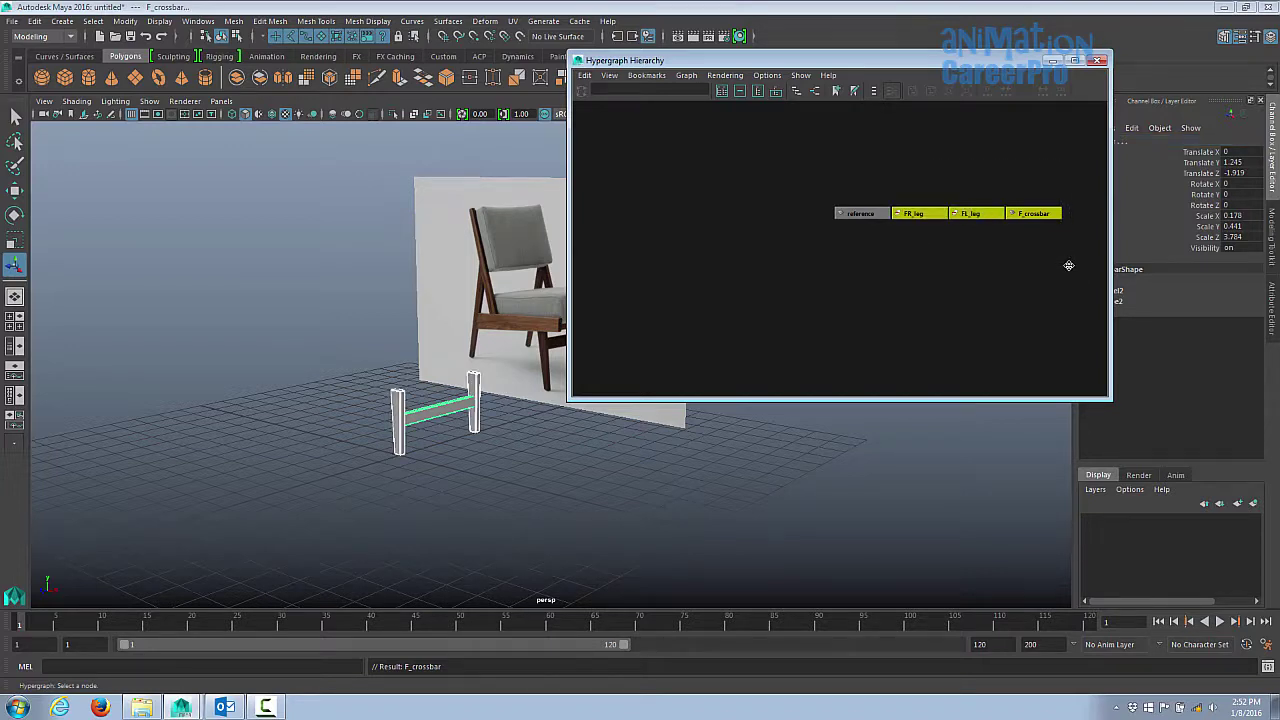
pyautogui.hotkey('ctrl', 'g')
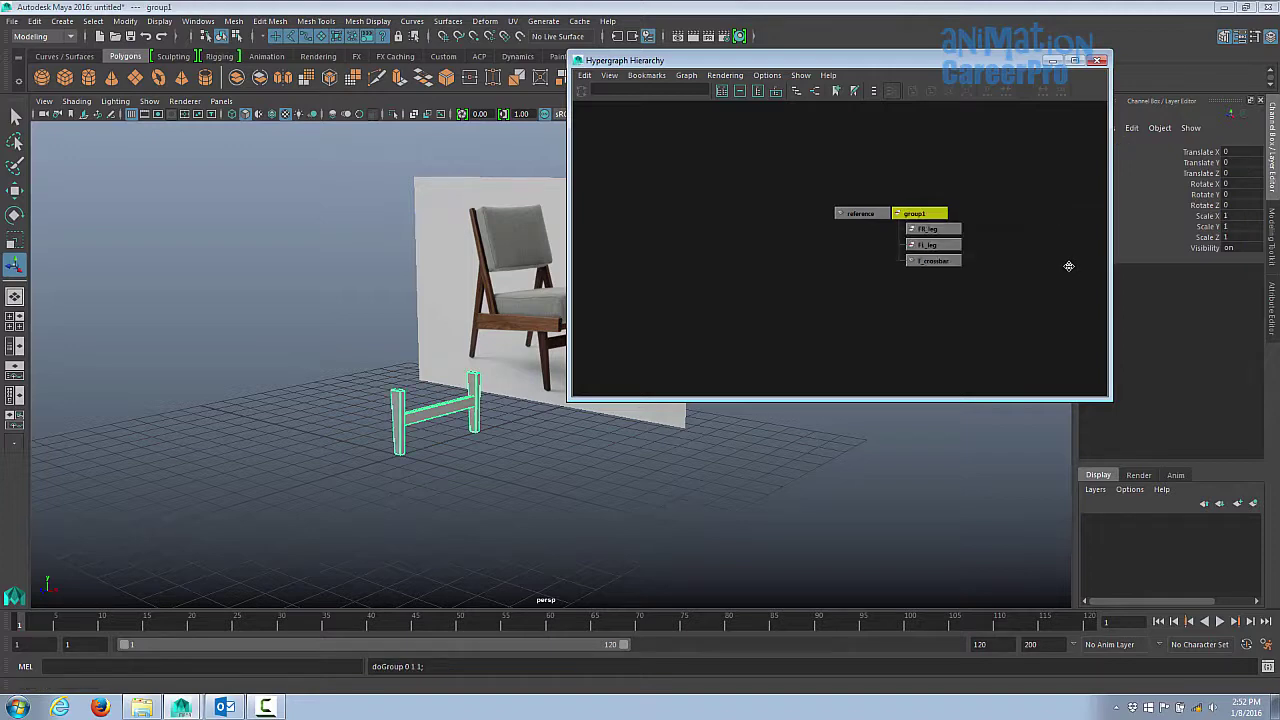
pyautogui.moveTo(1003, 222); pyautogui.dragTo(941, 292)
# Step: Rename the new group holding the legs and crossbar as frontlegs
pyautogui.click(918, 213)
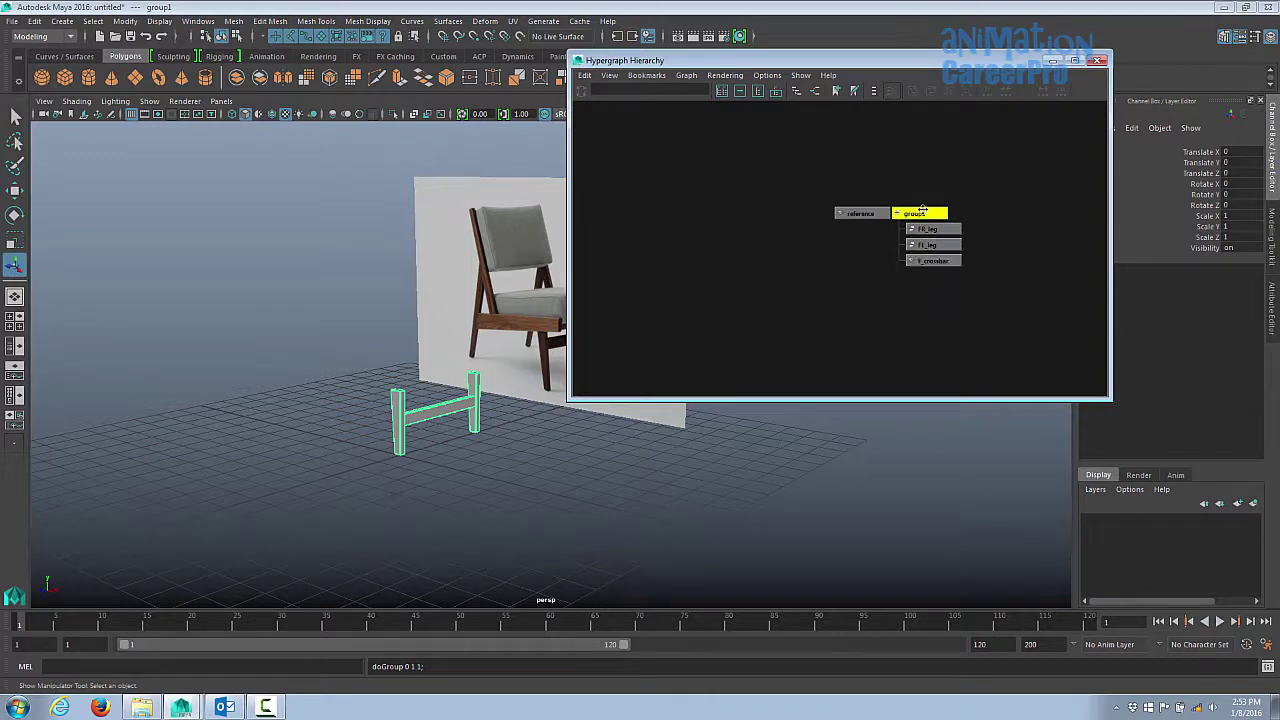
pyautogui.moveTo(1020, 62); pyautogui.dragTo(966, 72)
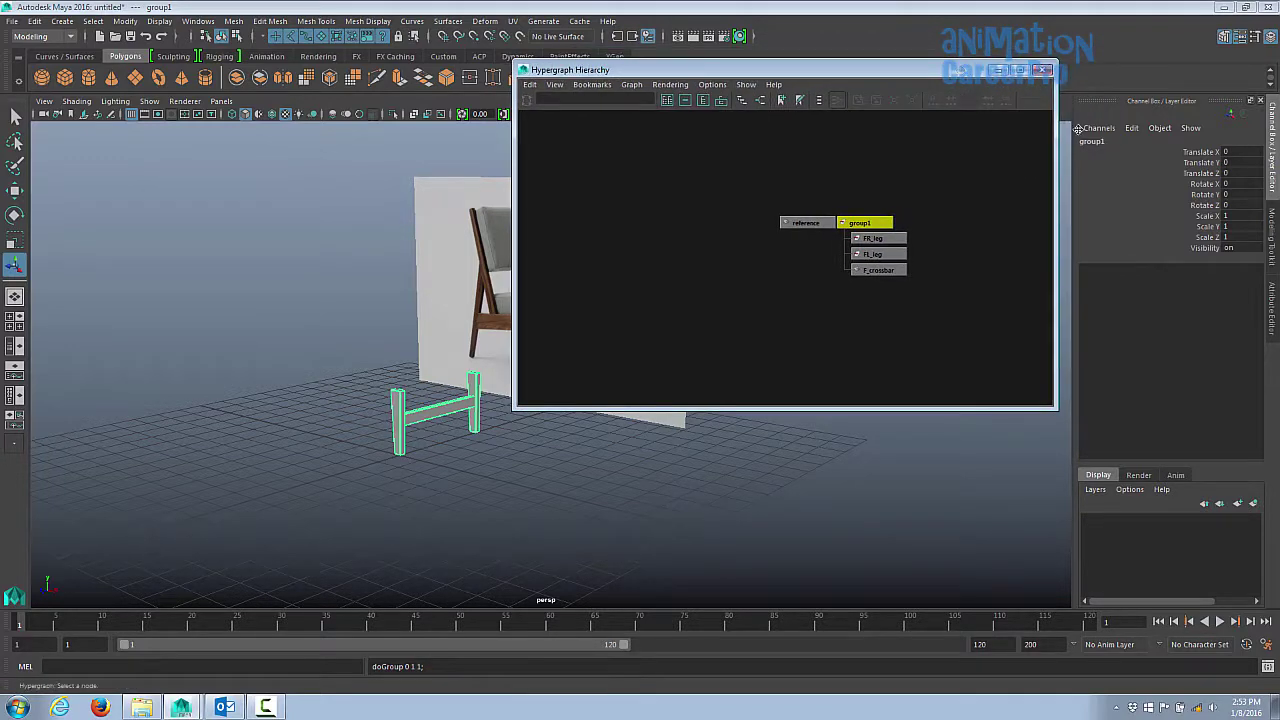
pyautogui.click(1092, 143)
pyautogui.write('frontlegs')
pyautogui.press('Return')
# Step: Select the crossbar and right leg individually in the viewport, and go up the hierarchy from the crossbar to its parent group
pyautogui.click(438, 410)
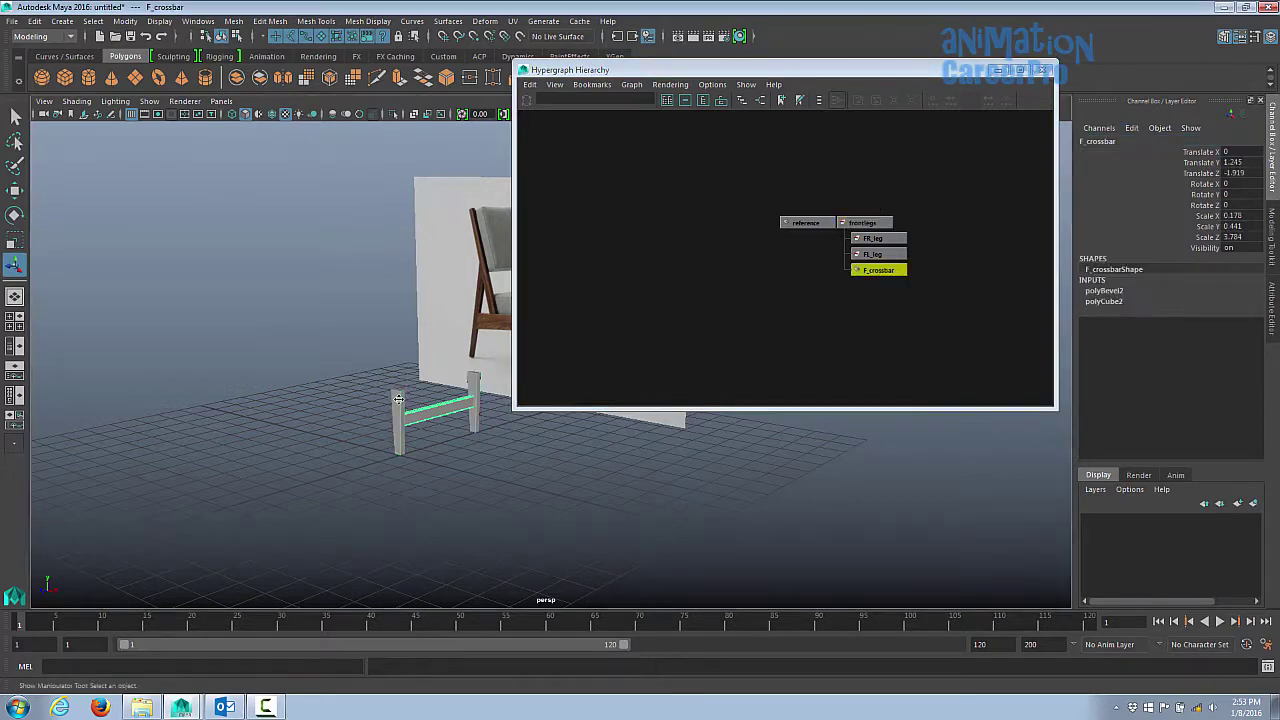
pyautogui.click(399, 412)
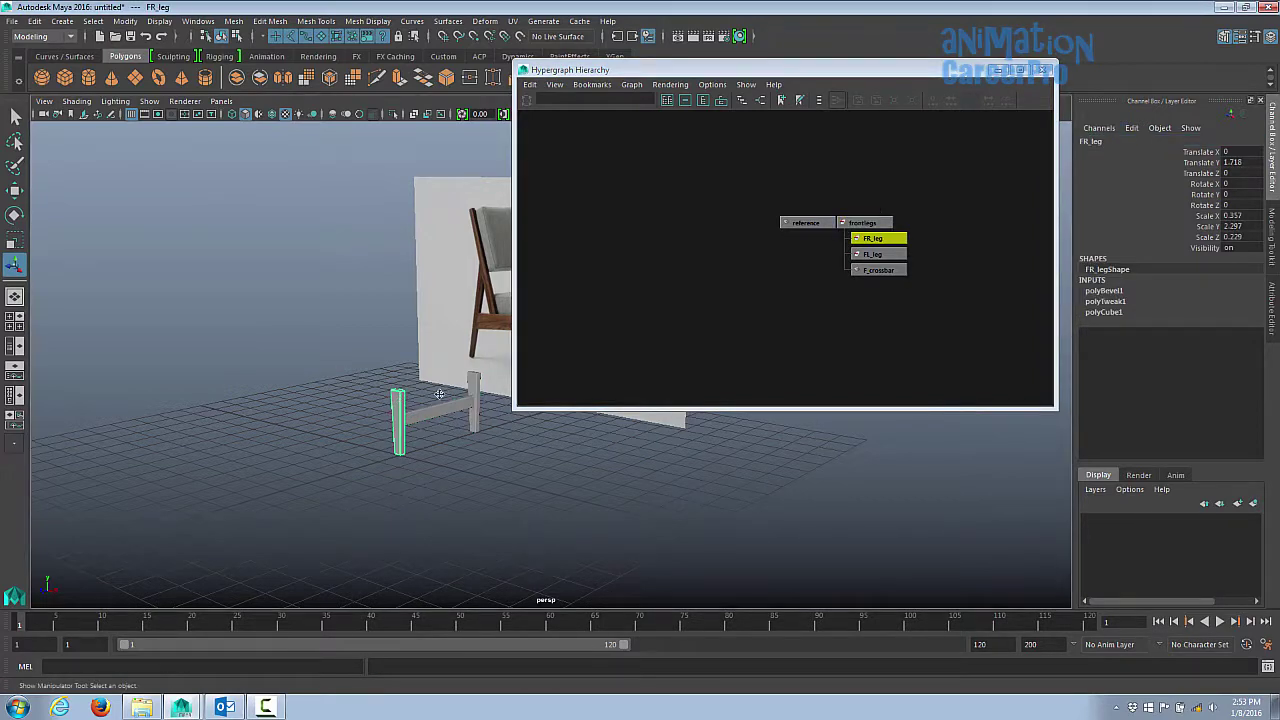
pyautogui.press('Right')
pyautogui.press('Right')
pyautogui.press('Right')
pyautogui.click(451, 407)
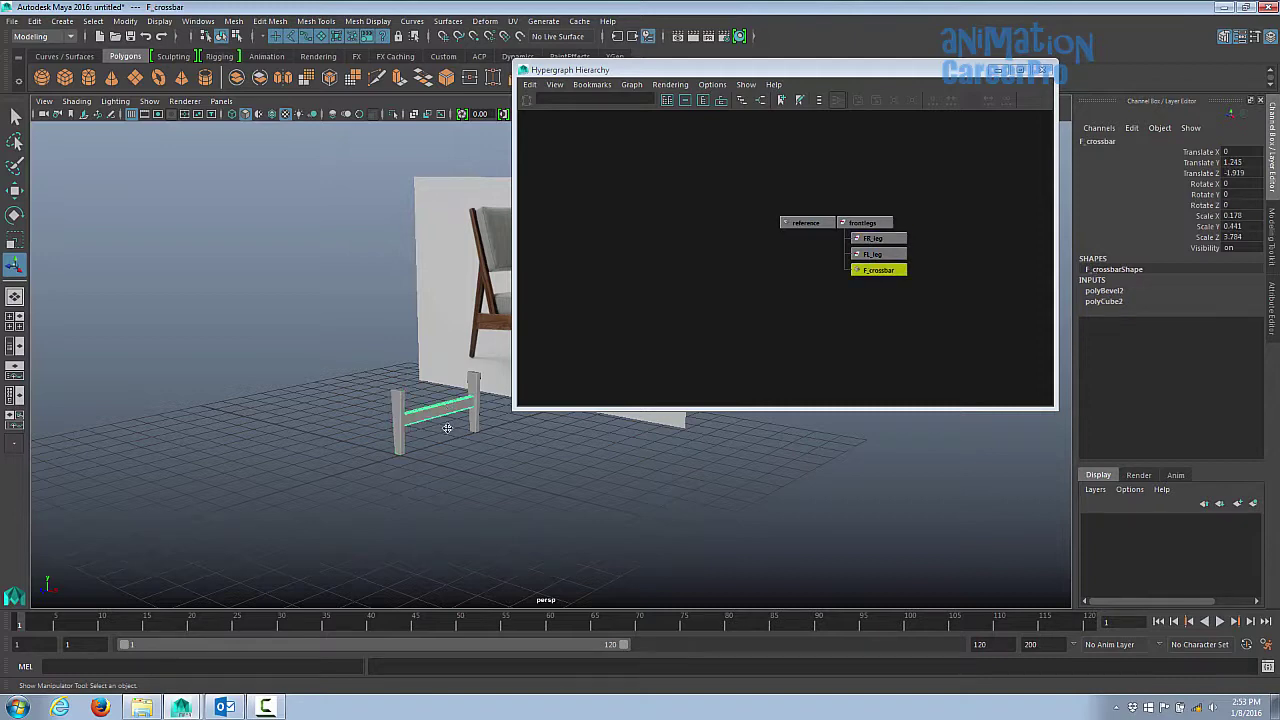
pyautogui.press('Up')
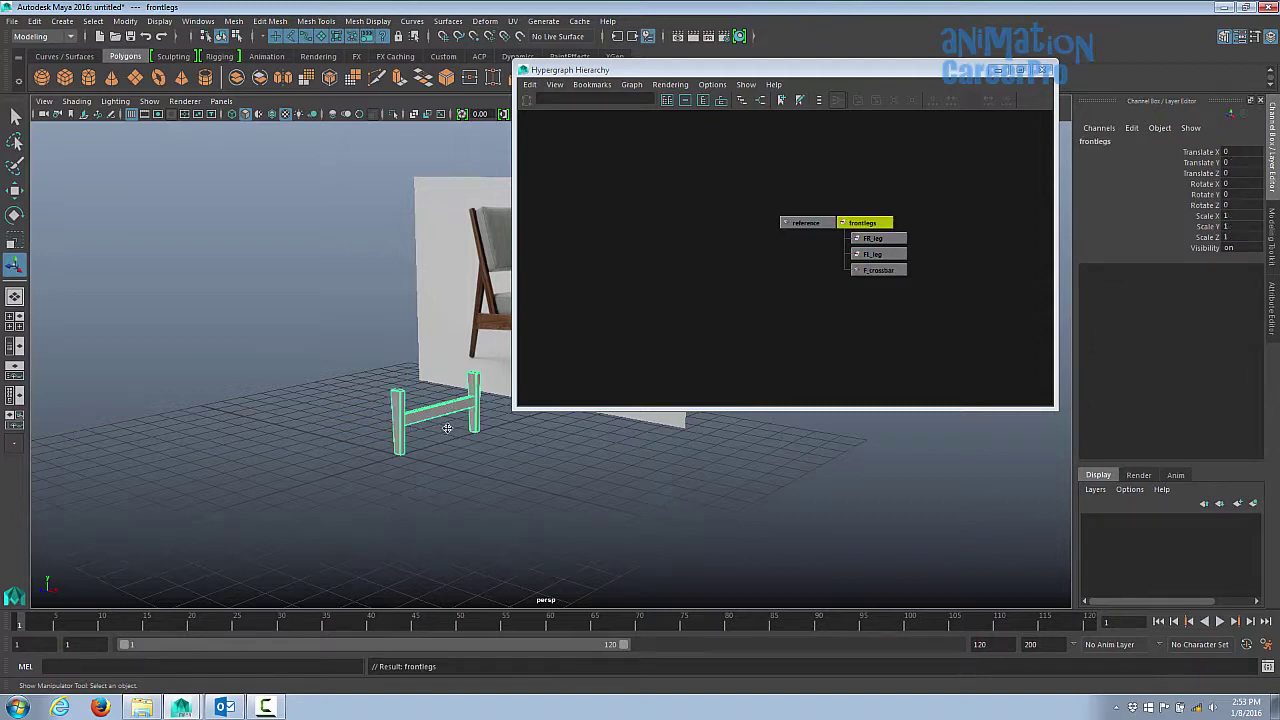
# Step: Move the Hypergraph window clear of the model and select the frontlegs group by going up from FR_leg
pyautogui.moveTo(843, 70); pyautogui.dragTo(1012, 48)
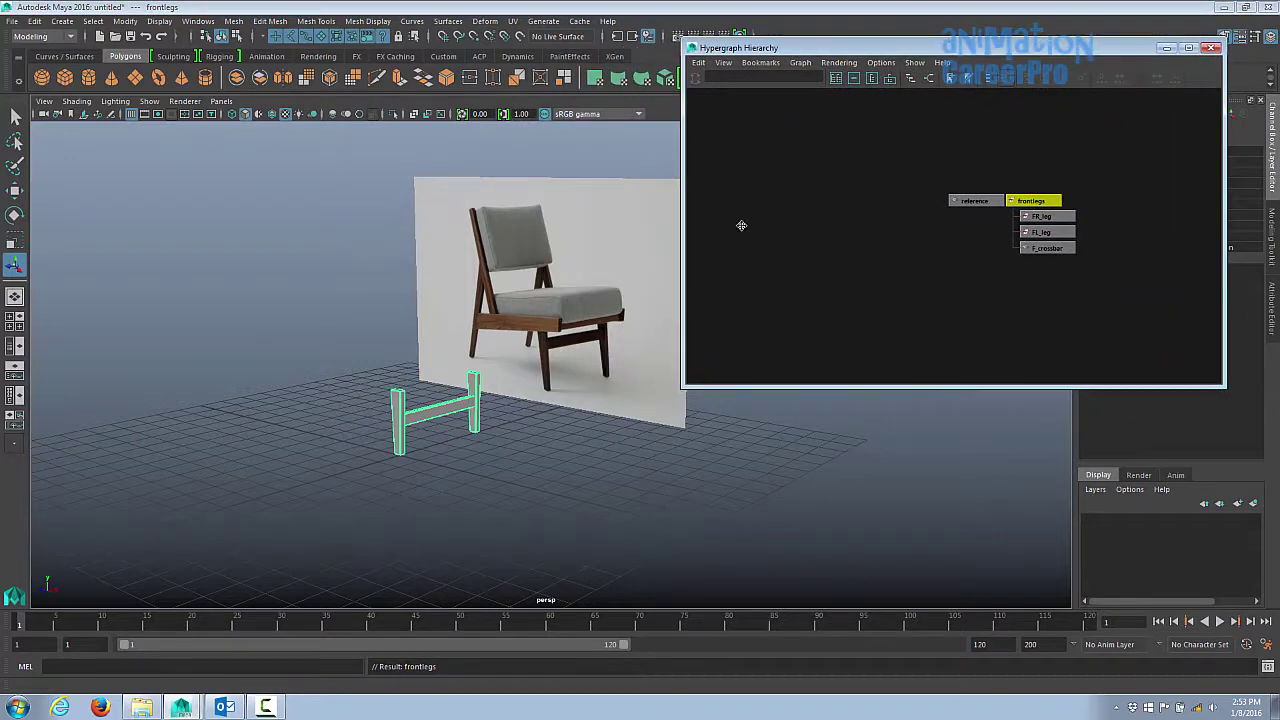
pyautogui.click(444, 449)
pyautogui.keyDown('alt'); pyautogui.moveTo(444, 449); pyautogui.dragTo(450, 422); pyautogui.keyUp('alt')
pyautogui.keyDown('alt'); pyautogui.moveTo(509, 416); pyautogui.dragTo(634, 386, button='middle'); pyautogui.keyUp('alt')
pyautogui.scroll(2, 640, 383)
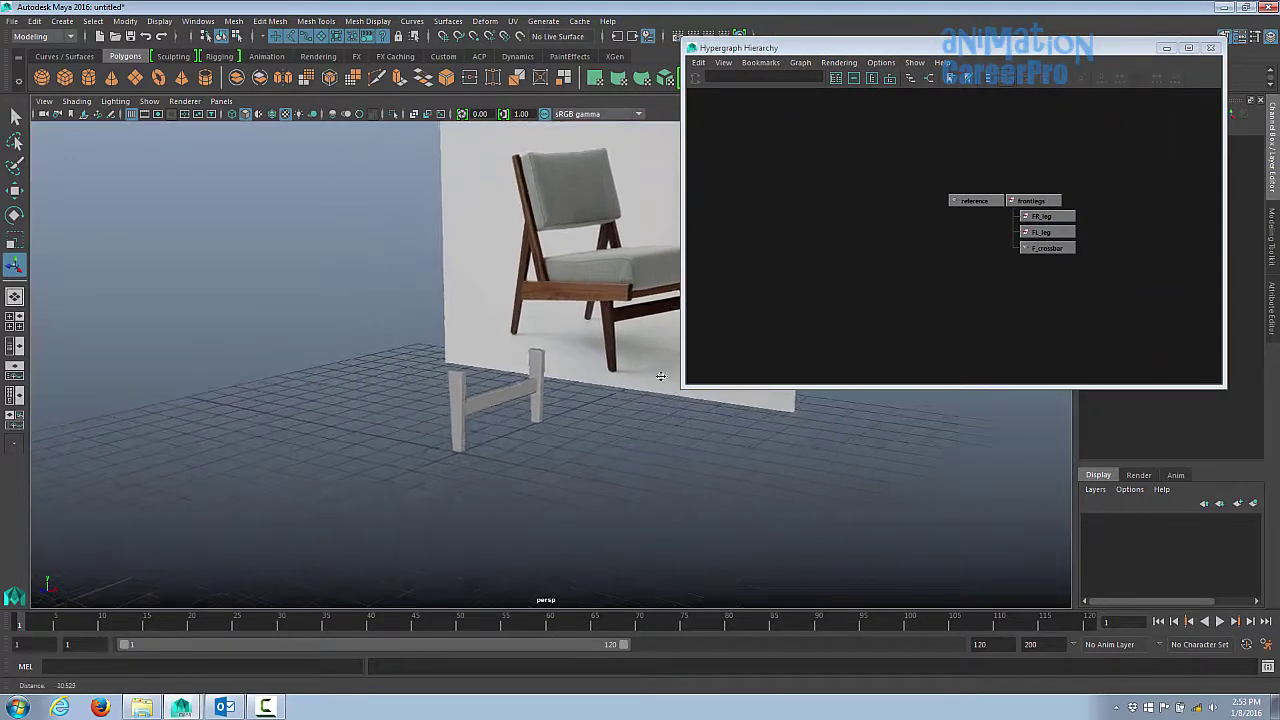
pyautogui.click(536, 416)
pyautogui.click(449, 452)
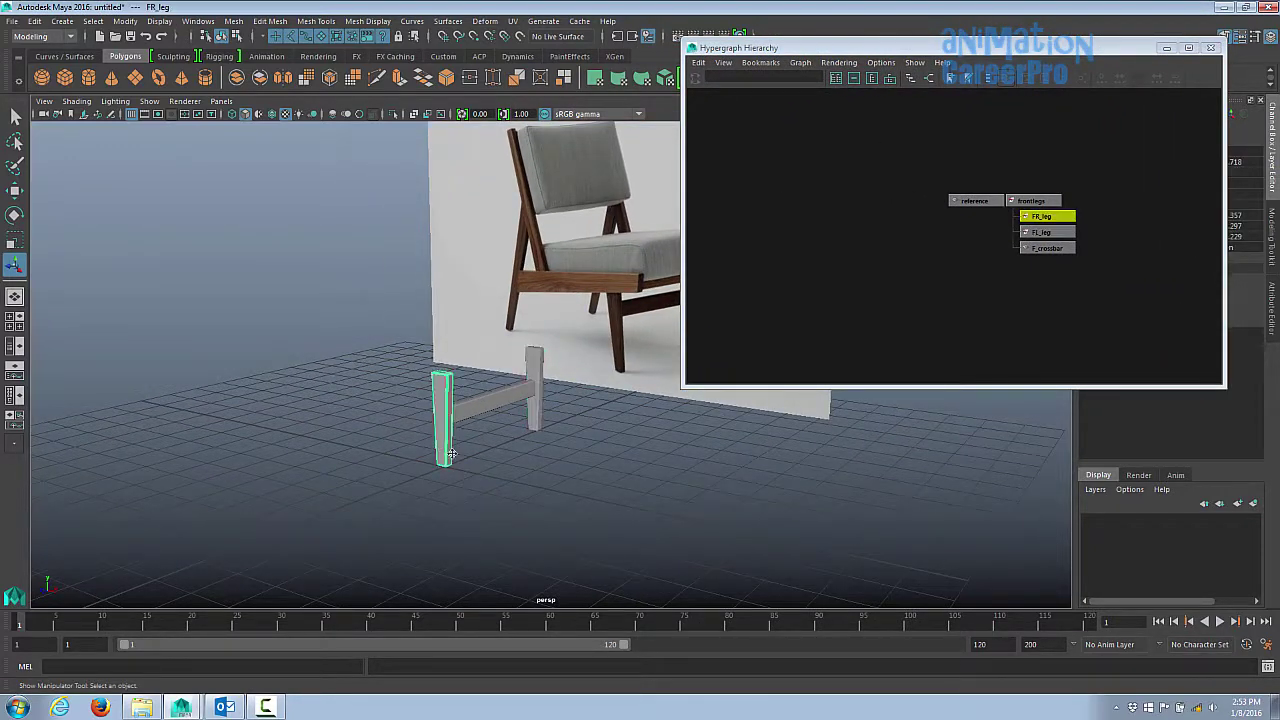
pyautogui.press('Up')
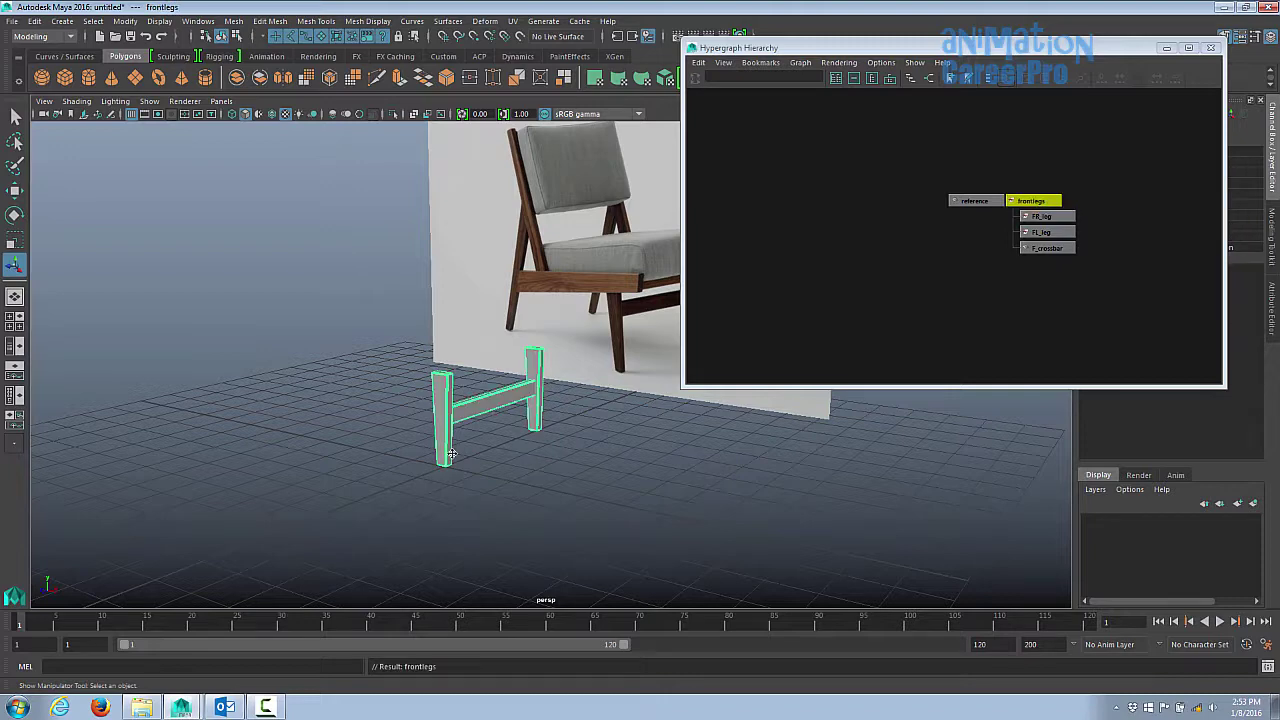
# Step: Try rotating the frontlegs group about 20.4 degrees around Z from its existing pivot, and undo the rotation
pyautogui.press('w')
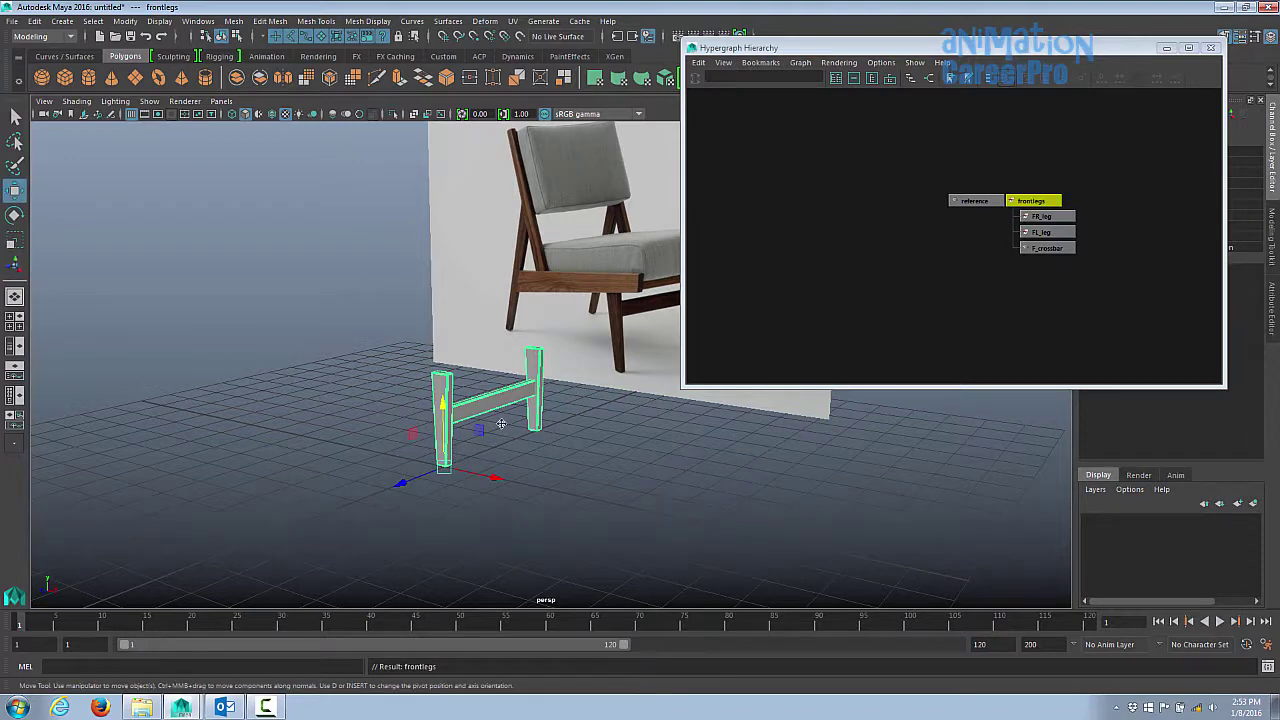
pyautogui.keyDown('alt'); pyautogui.moveTo(542, 410); pyautogui.dragTo(460, 438); pyautogui.keyUp('alt')
pyautogui.press('e')
pyautogui.hotkey('ctrl', 'z')
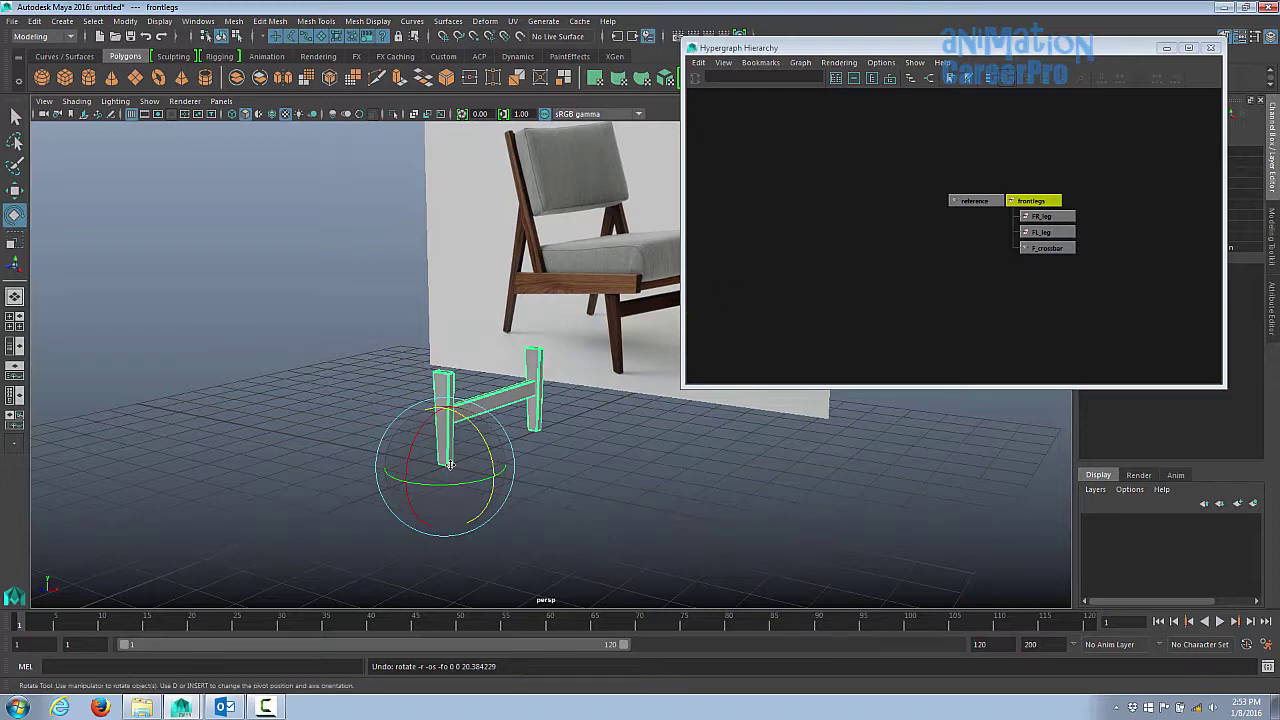
# Step: Center the pivot of the frontlegs group
pyautogui.keyDown('alt'); pyautogui.moveTo(449, 457); pyautogui.dragTo(463, 415); pyautogui.keyUp('alt')
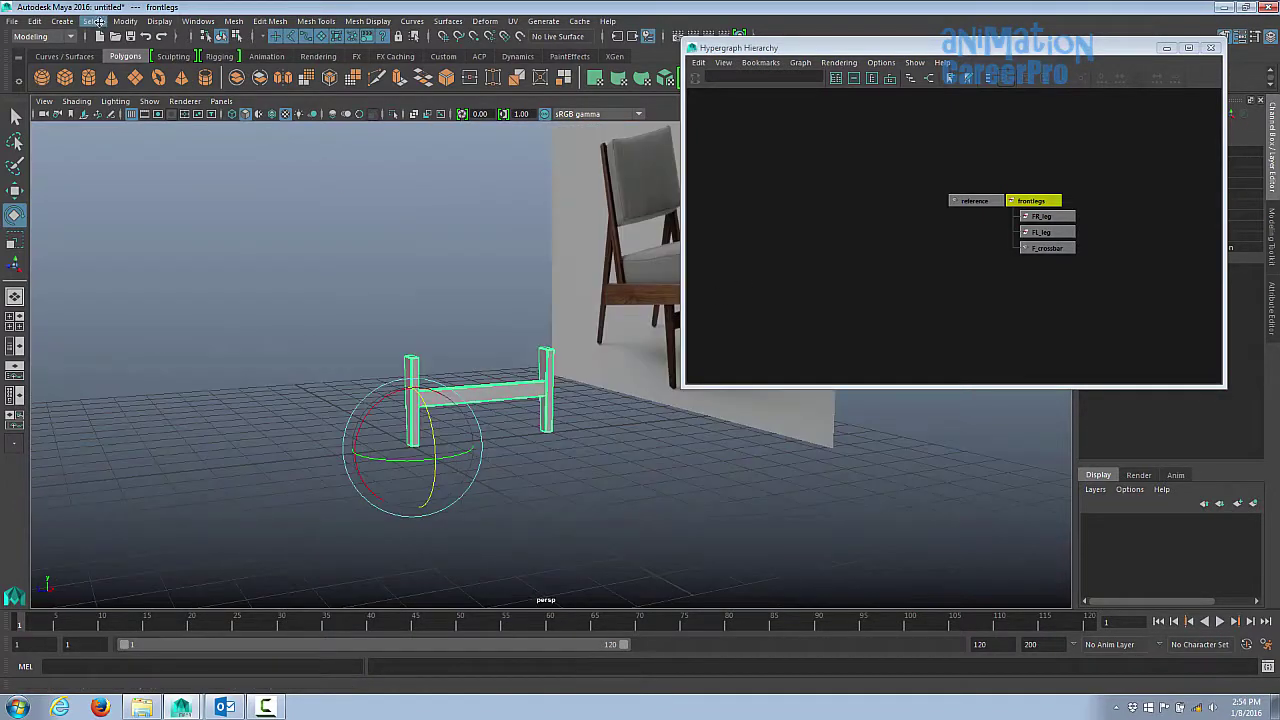
pyautogui.click(125, 21)
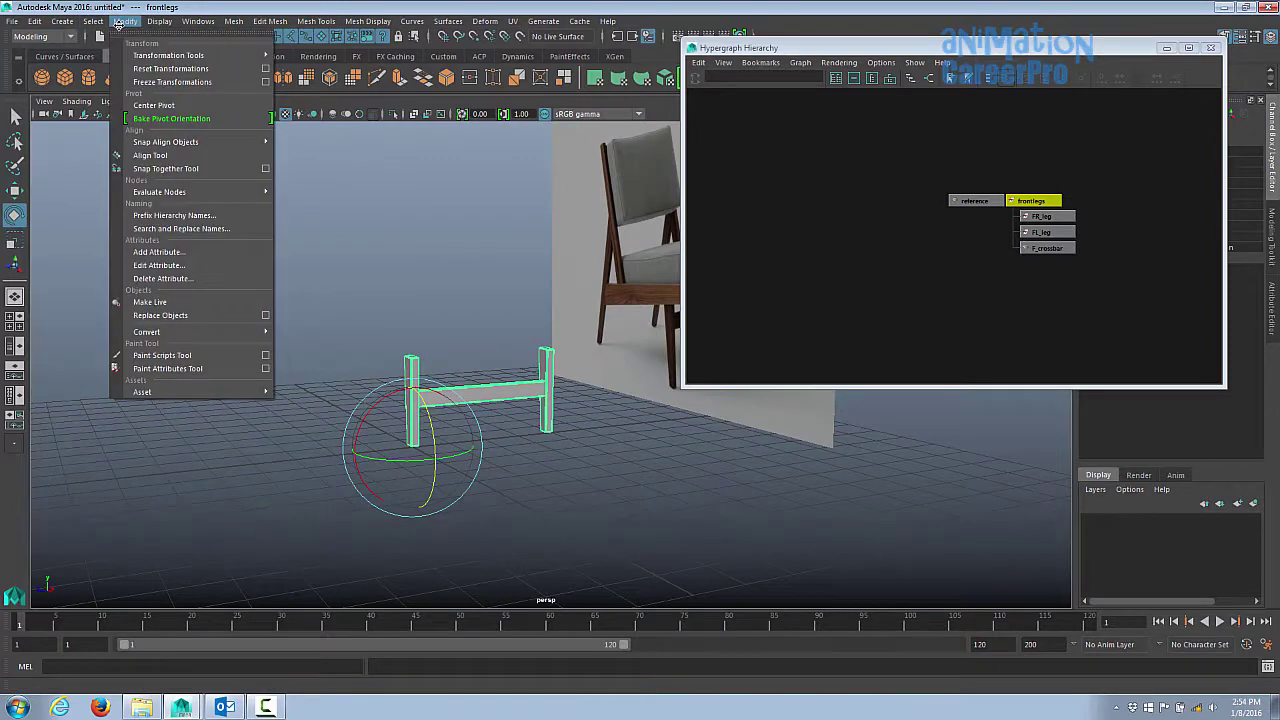
pyautogui.click(175, 105)
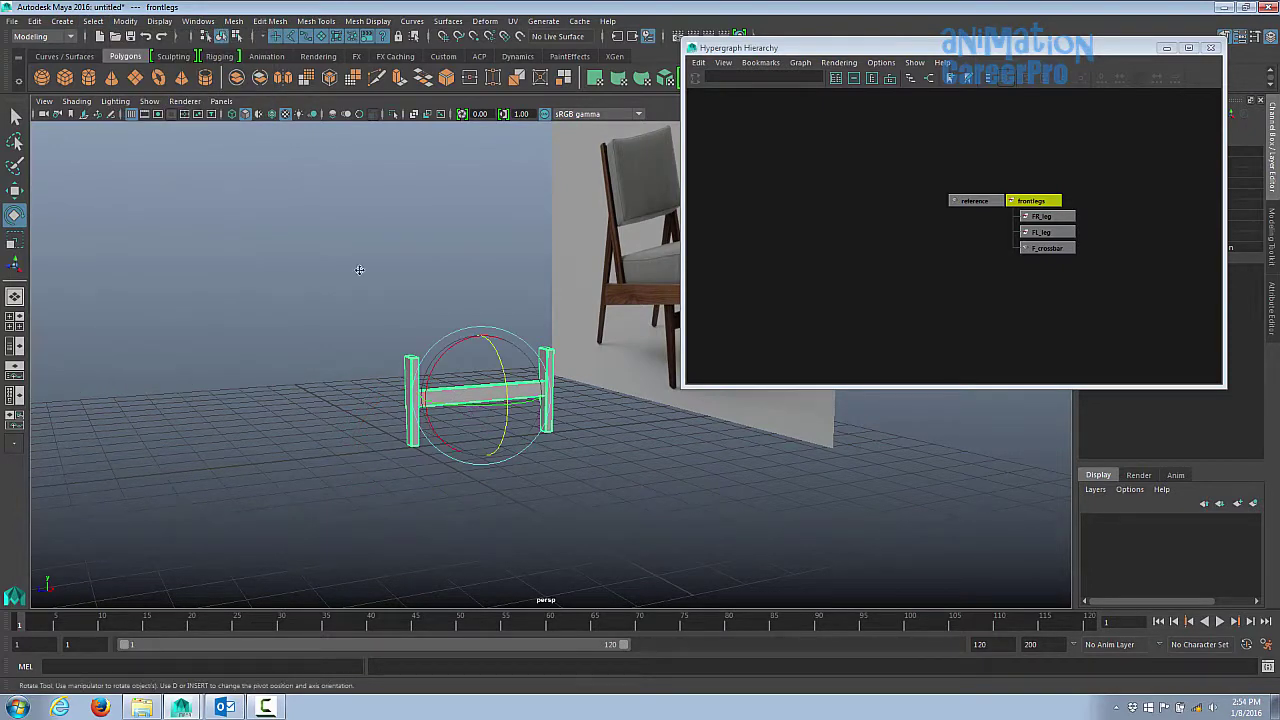
pyautogui.moveTo(548, 430)
pyautogui.keyDown('alt'); pyautogui.mouseDown()
pyautogui.moveTo(563, 434)
pyautogui.moveTo(552, 427)
pyautogui.mouseUp(); pyautogui.keyUp('alt')
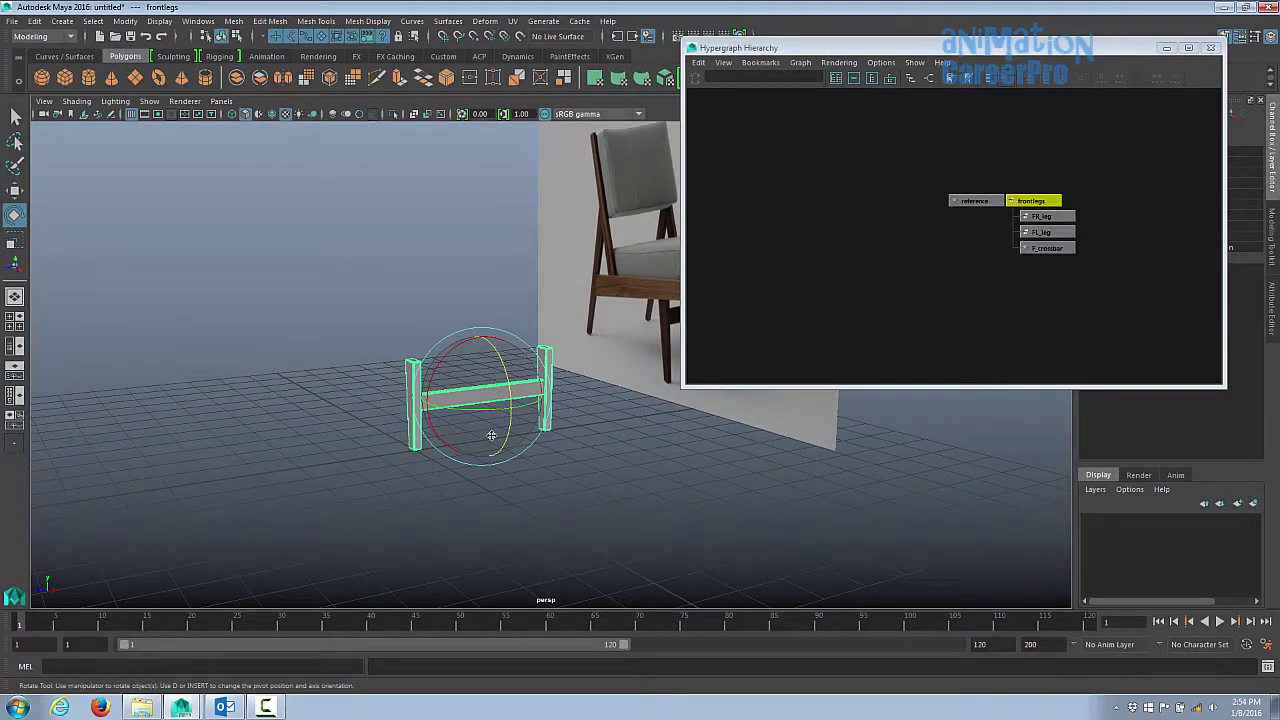
# Step: Lower the frontlegs group's pivot along Y to near the bottom of the legs
pyautogui.press('q')
pyautogui.press('w')
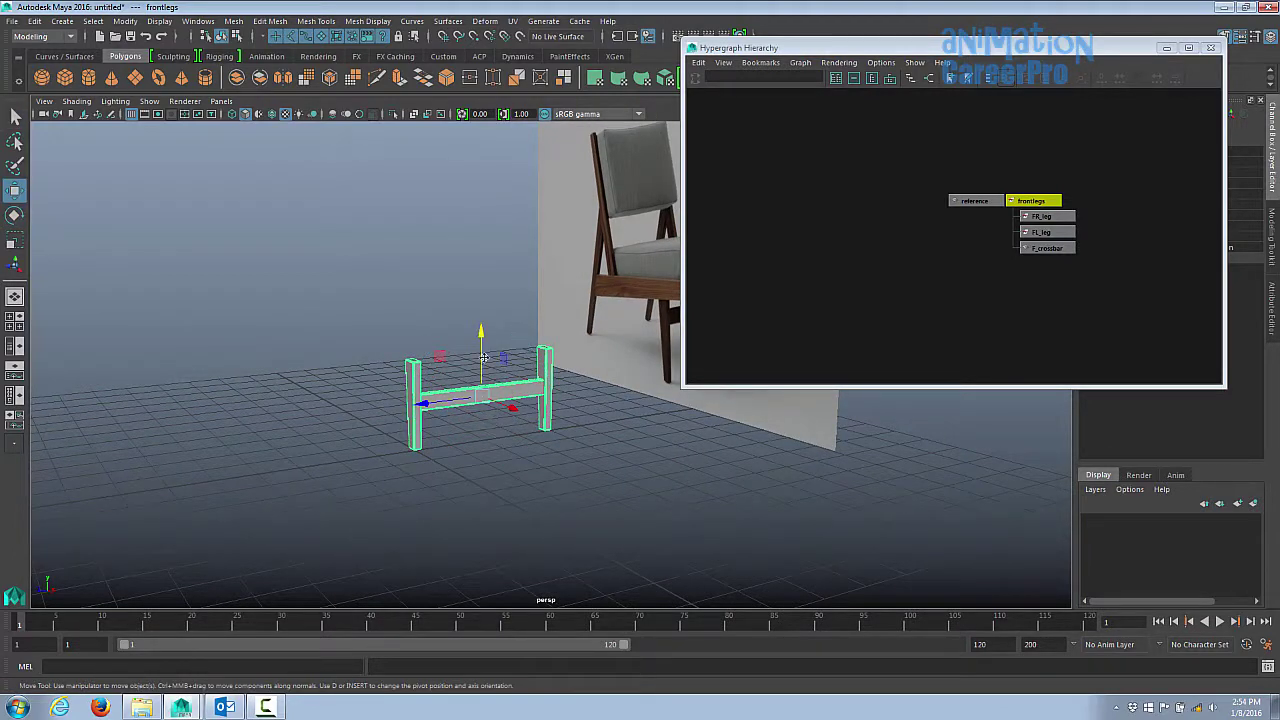
pyautogui.keyDown('alt'); pyautogui.moveTo(481, 440); pyautogui.dragTo(525, 365); pyautogui.keyUp('alt')
pyautogui.press('Insert')
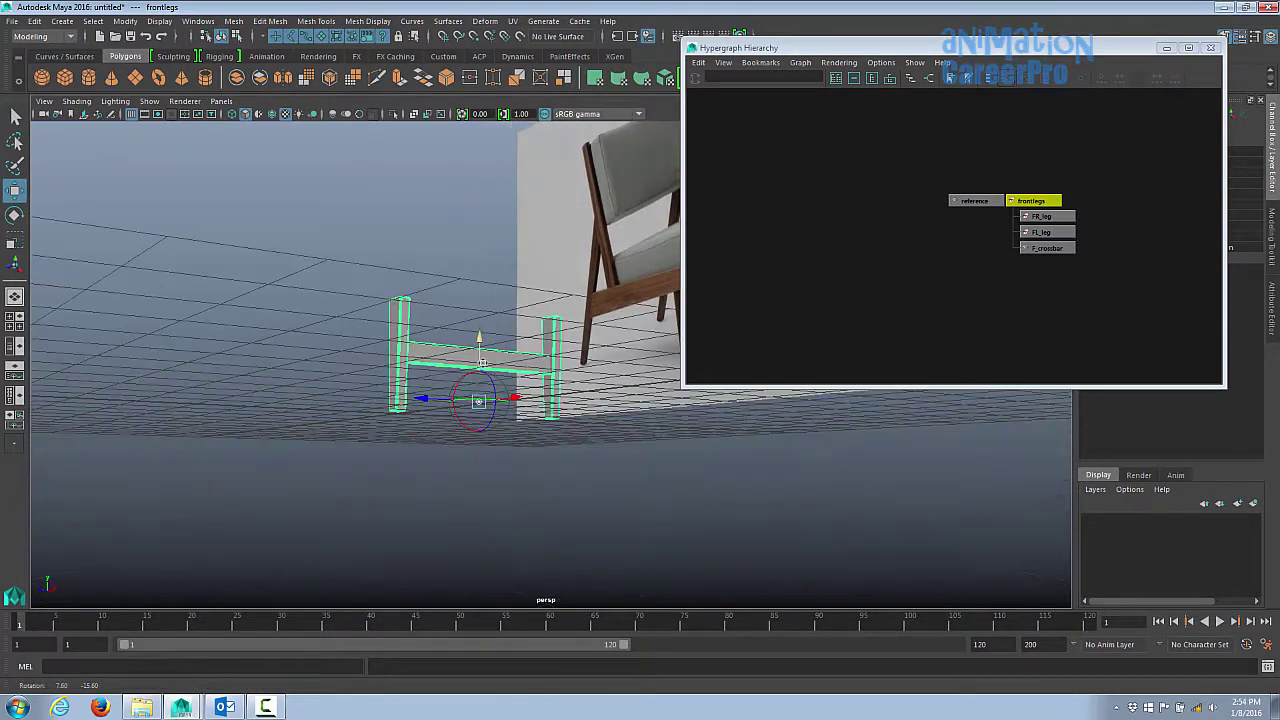
pyautogui.keyDown('alt'); pyautogui.moveTo(535, 378); pyautogui.dragTo(626, 391, button='right'); pyautogui.keyUp('alt')
pyautogui.keyDown('alt'); pyautogui.moveTo(626, 391); pyautogui.dragTo(648, 394, button='right'); pyautogui.keyUp('alt')
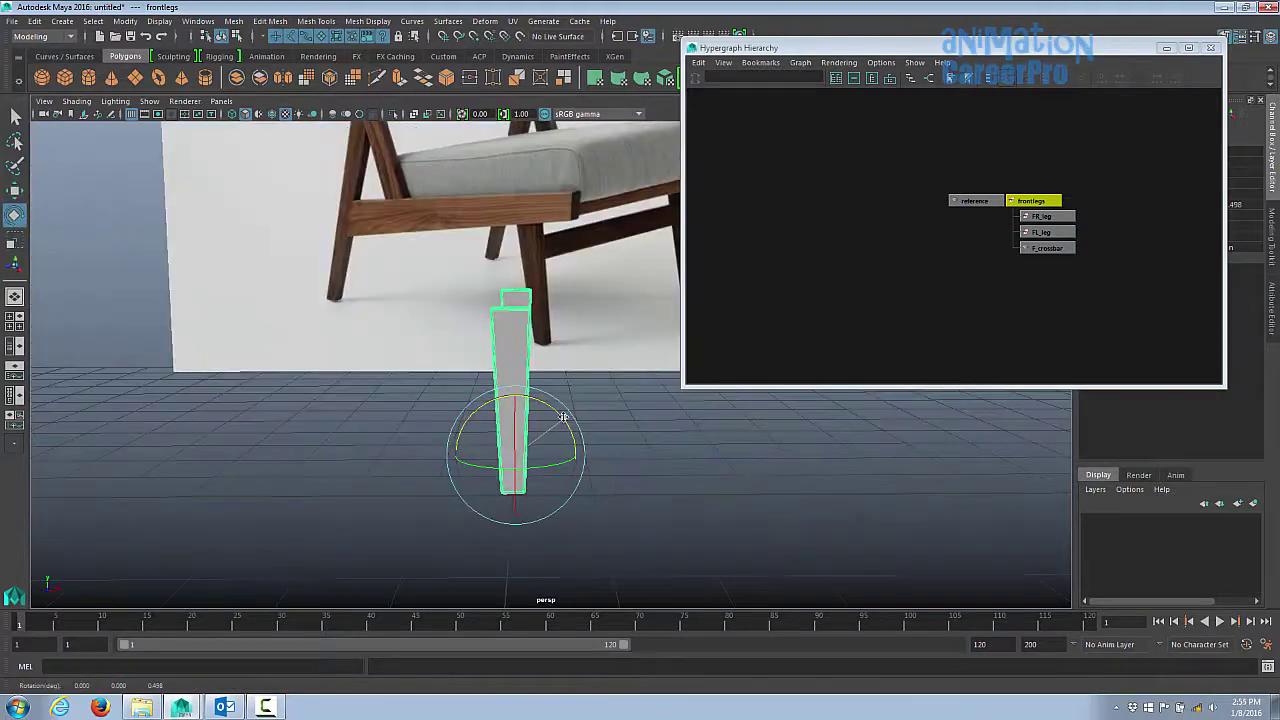
# Step: Rotate the frontlegs group around Z so the legs lean back, and close the Hypergraph window
pyautogui.moveTo(563, 420); pyautogui.dragTo(557, 415)
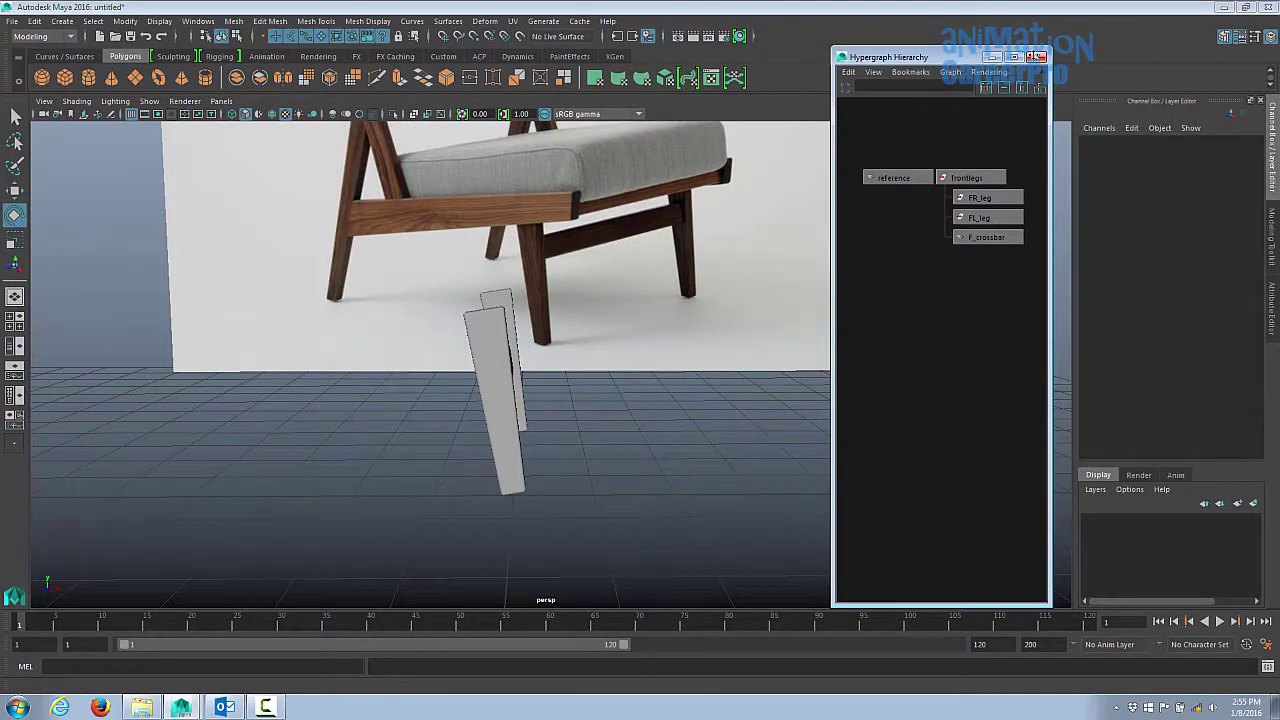
pyautogui.click(1036, 57)
pyautogui.keyDown('alt'); pyautogui.moveTo(640, 335); pyautogui.dragTo(570, 340, button='right'); pyautogui.keyUp('alt')
pyautogui.keyDown('alt'); pyautogui.moveTo(570, 340); pyautogui.dragTo(515, 350); pyautogui.keyUp('alt')
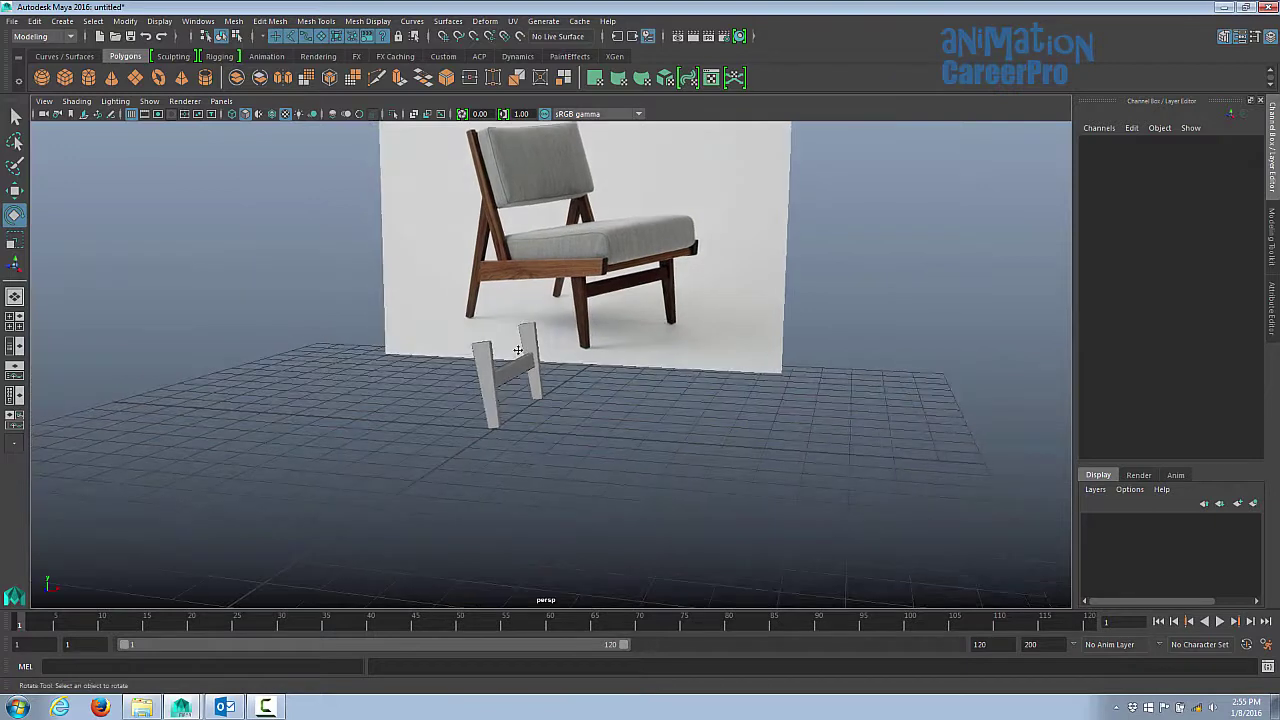
pyautogui.keyDown('alt'); pyautogui.moveTo(480, 364); pyautogui.dragTo(529, 391, button='middle'); pyautogui.keyUp('alt')
pyautogui.keyDown('alt'); pyautogui.moveTo(529, 391); pyautogui.dragTo(531, 391, button='right'); pyautogui.keyUp('alt')
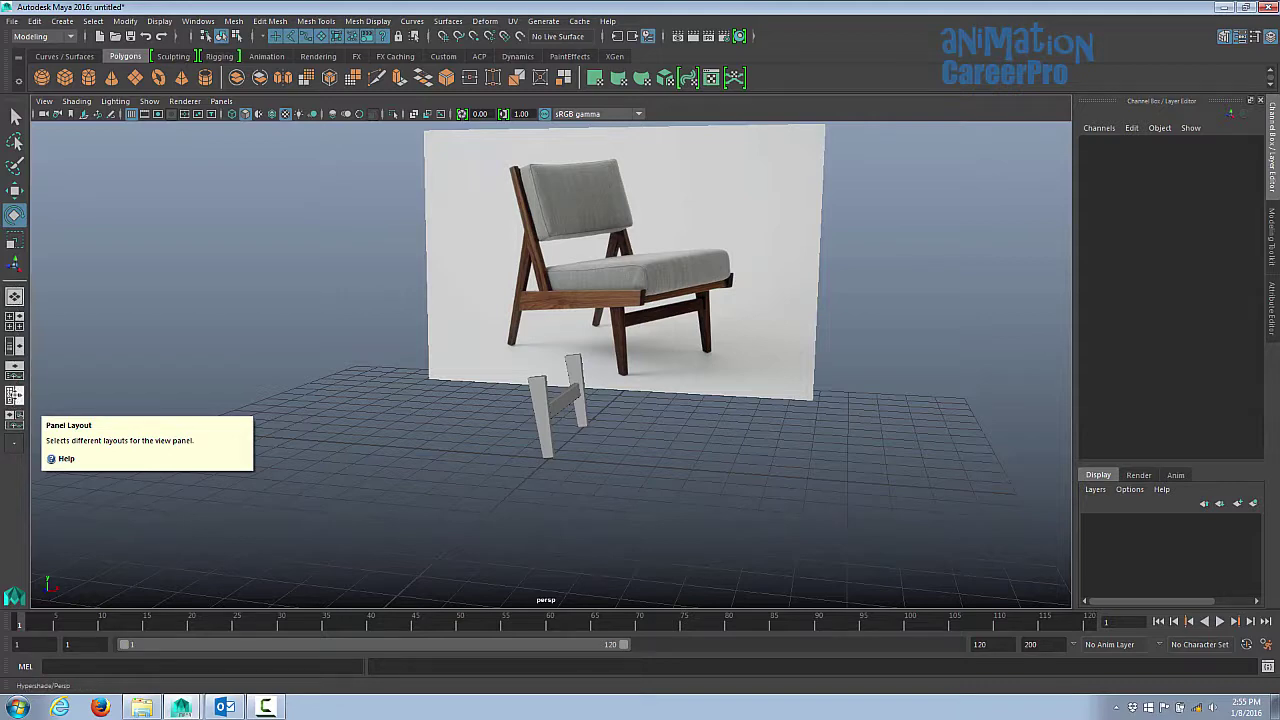
# Step: Set up a two-pane layout with the Hypergraph Hierarchy in a narrow pane beside the perspective view
pyautogui.click(14, 396)
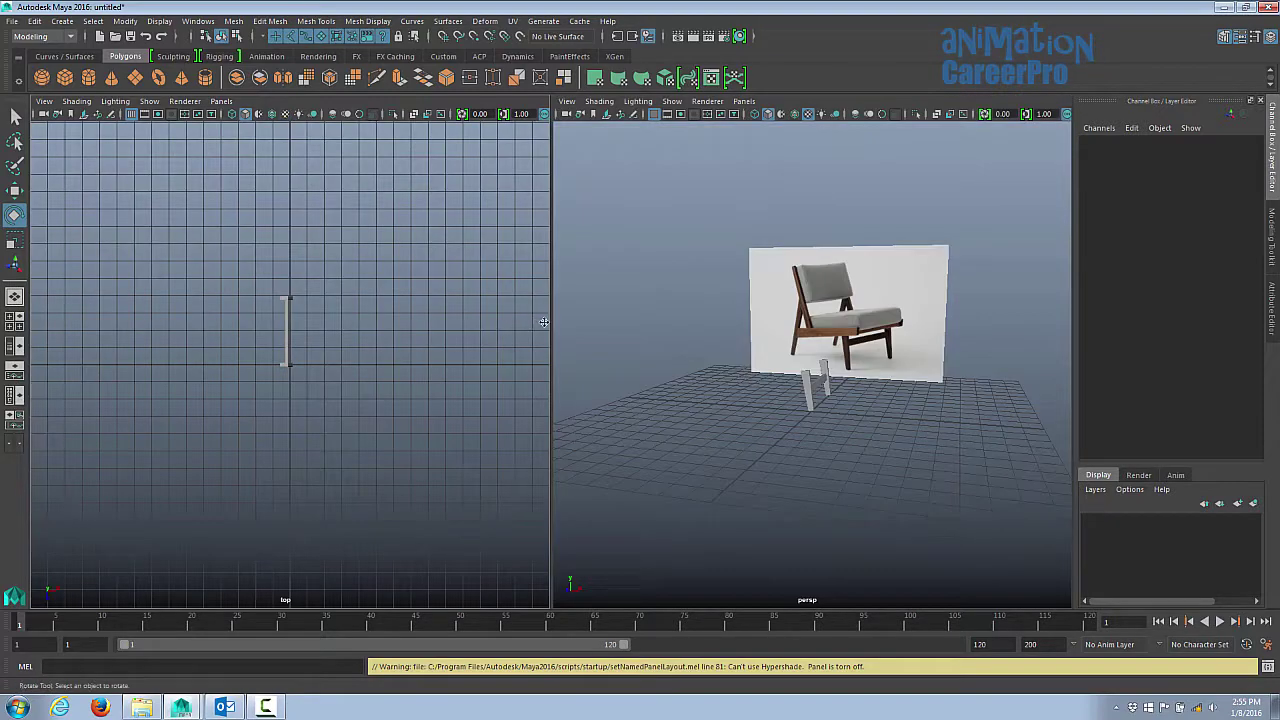
pyautogui.moveTo(549, 323); pyautogui.dragTo(295, 335)
pyautogui.keyDown('alt'); pyautogui.moveTo(725, 395); pyautogui.dragTo(592, 359); pyautogui.keyUp('alt')
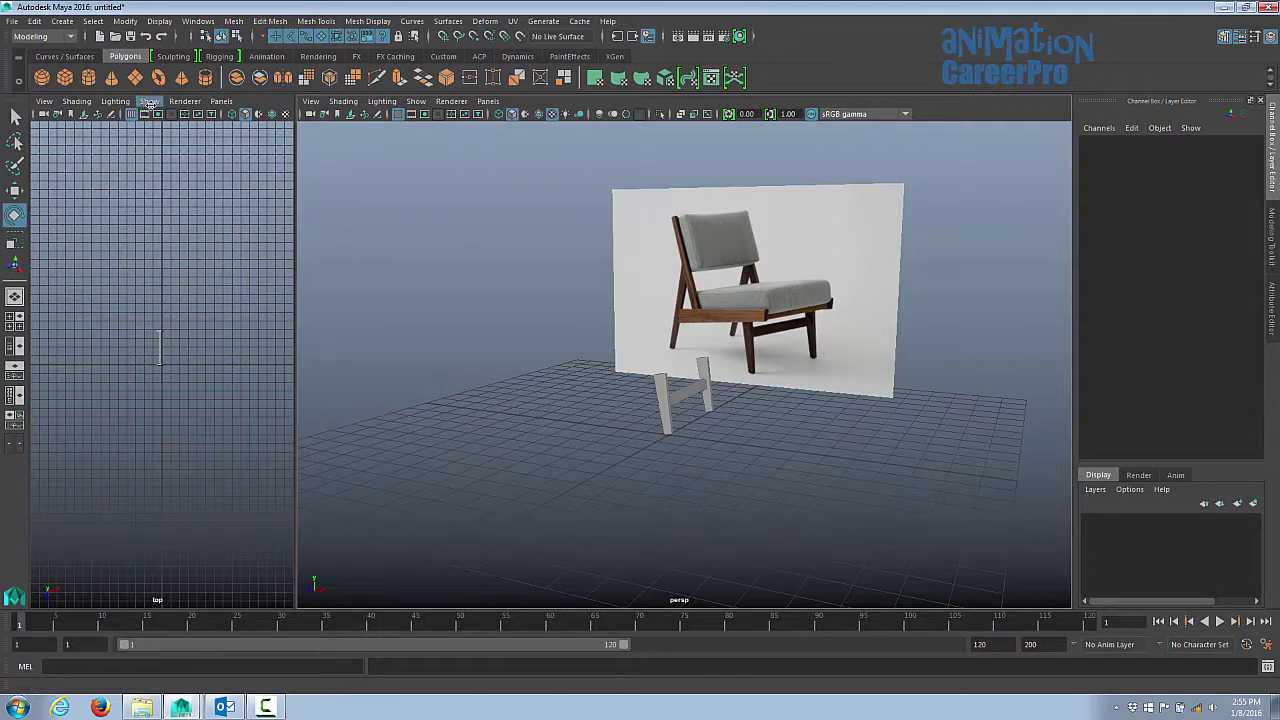
pyautogui.click(219, 102)
pyautogui.moveTo(255, 181)
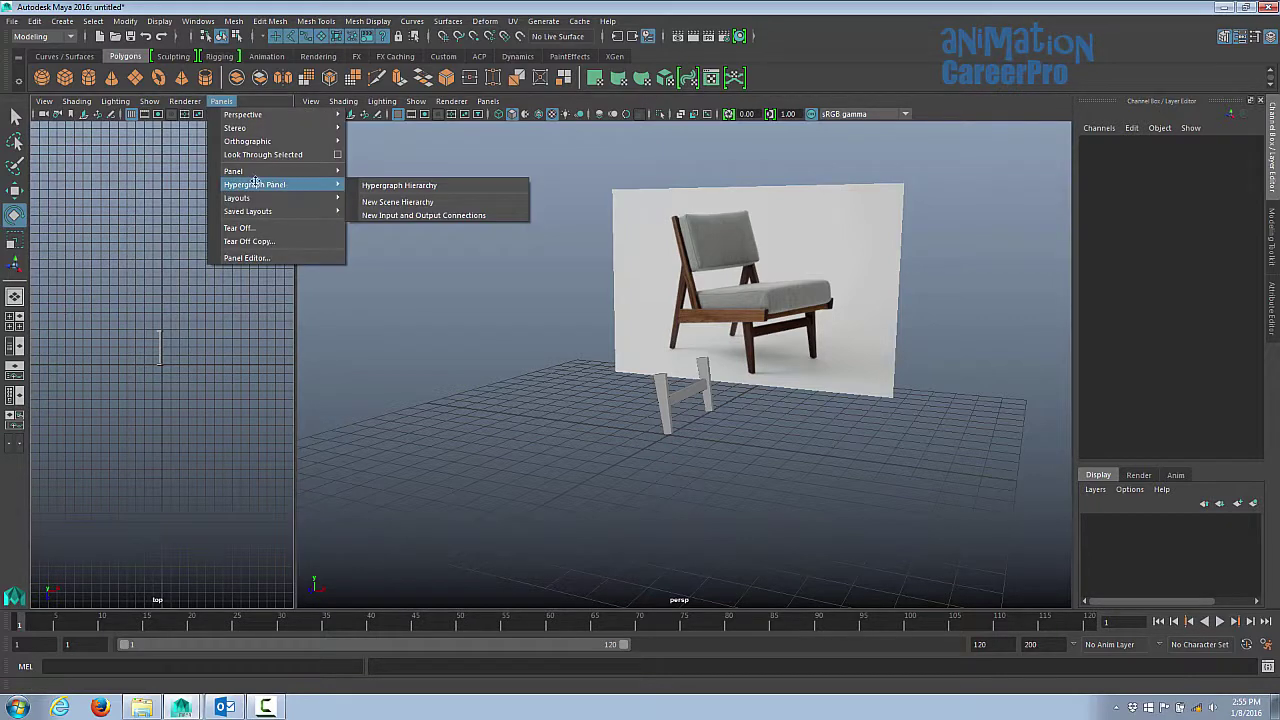
pyautogui.click(393, 185)
pyautogui.keyDown('alt'); pyautogui.moveTo(277, 239); pyautogui.dragTo(249, 237, button='middle'); pyautogui.keyUp('alt')
pyautogui.keyDown('alt'); pyautogui.moveTo(249, 237); pyautogui.dragTo(264, 239, button='right'); pyautogui.keyUp('alt')
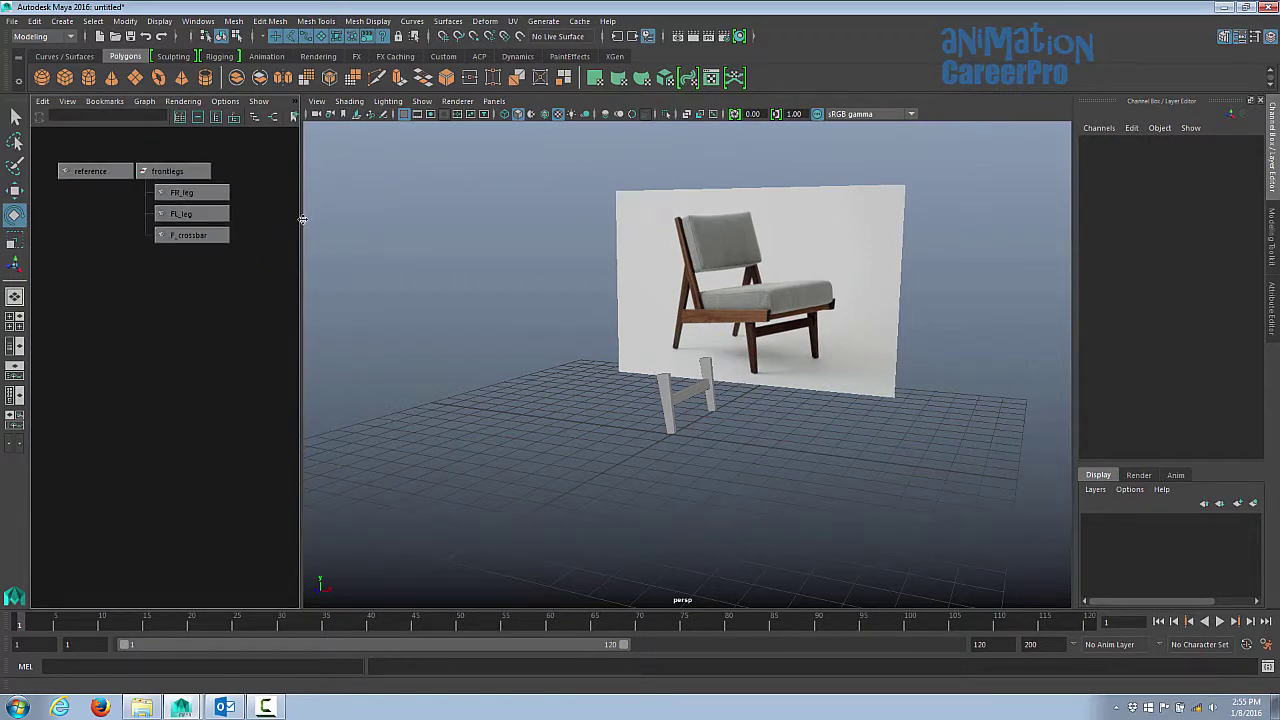
pyautogui.moveTo(302, 219); pyautogui.dragTo(246, 229)
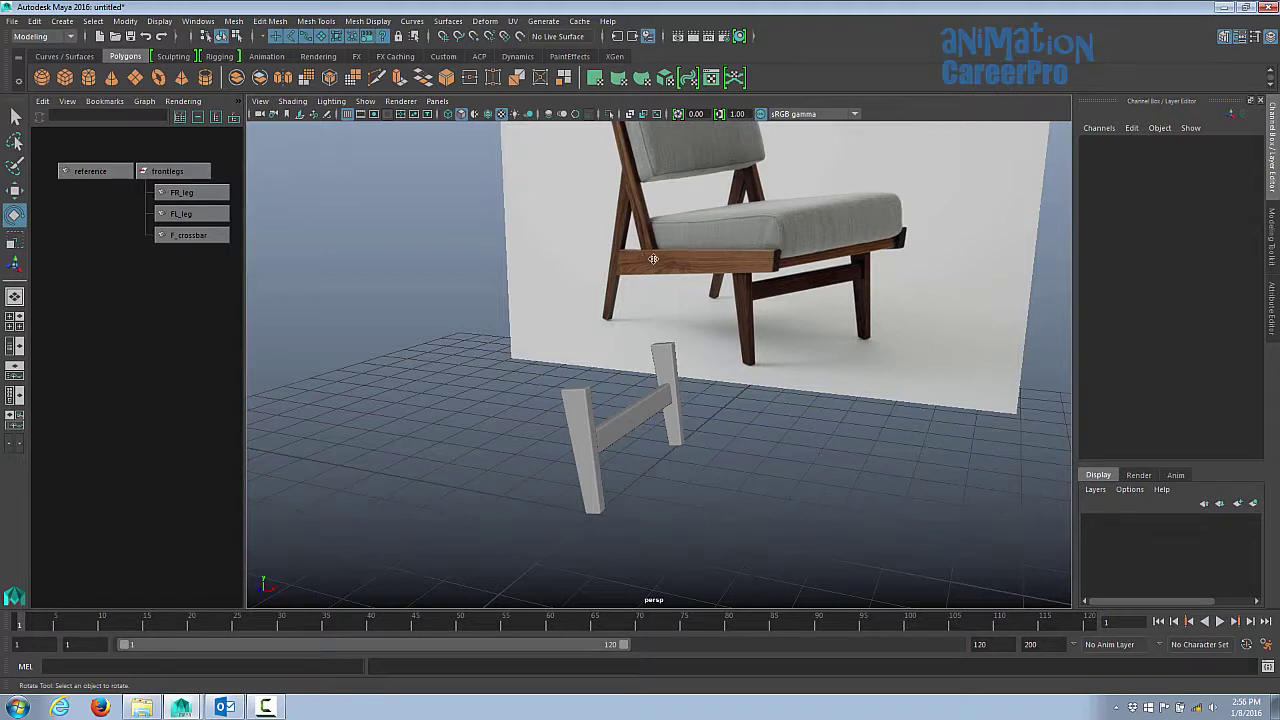
# Step: Duplicate the front right leg and raise the copy to about X 0.217, Y 3.122
pyautogui.scroll(2, 736, 229)
pyautogui.click(598, 443)
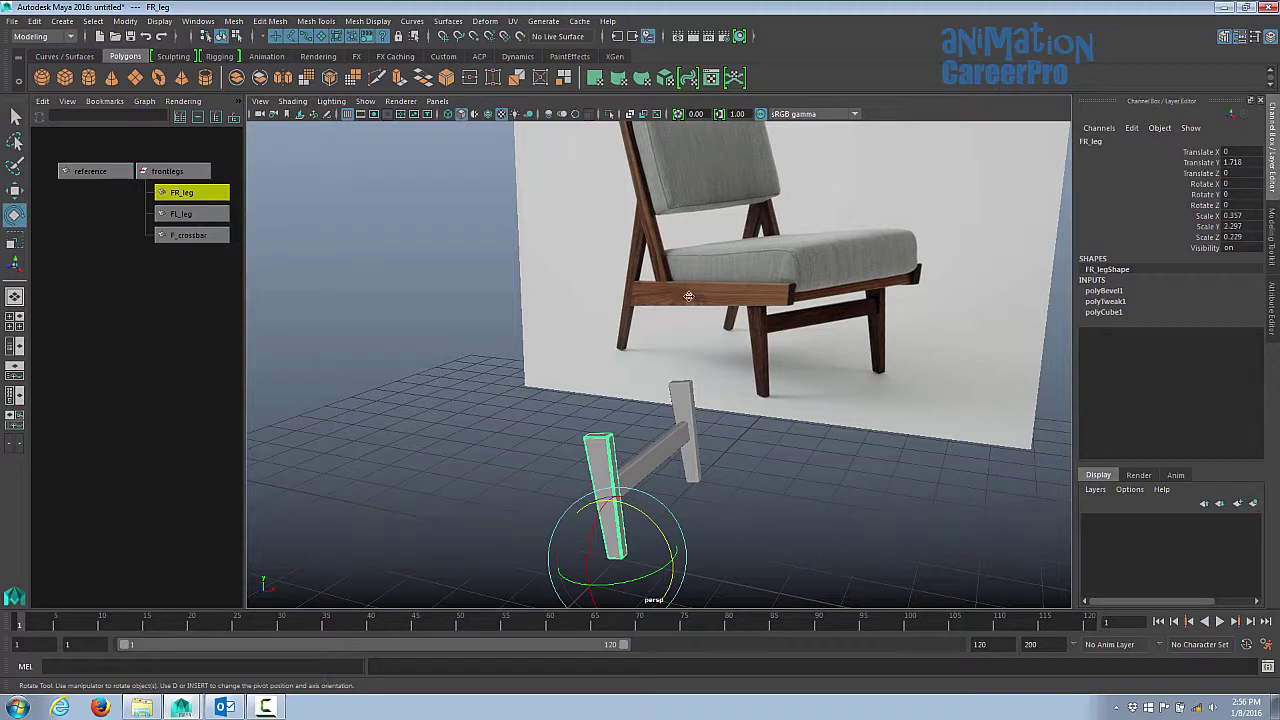
pyautogui.moveTo(761, 292)
pyautogui.keyDown('alt'); pyautogui.mouseDown()
pyautogui.moveTo(777, 288)
pyautogui.moveTo(760, 287)
pyautogui.mouseUp(); pyautogui.keyUp('alt')
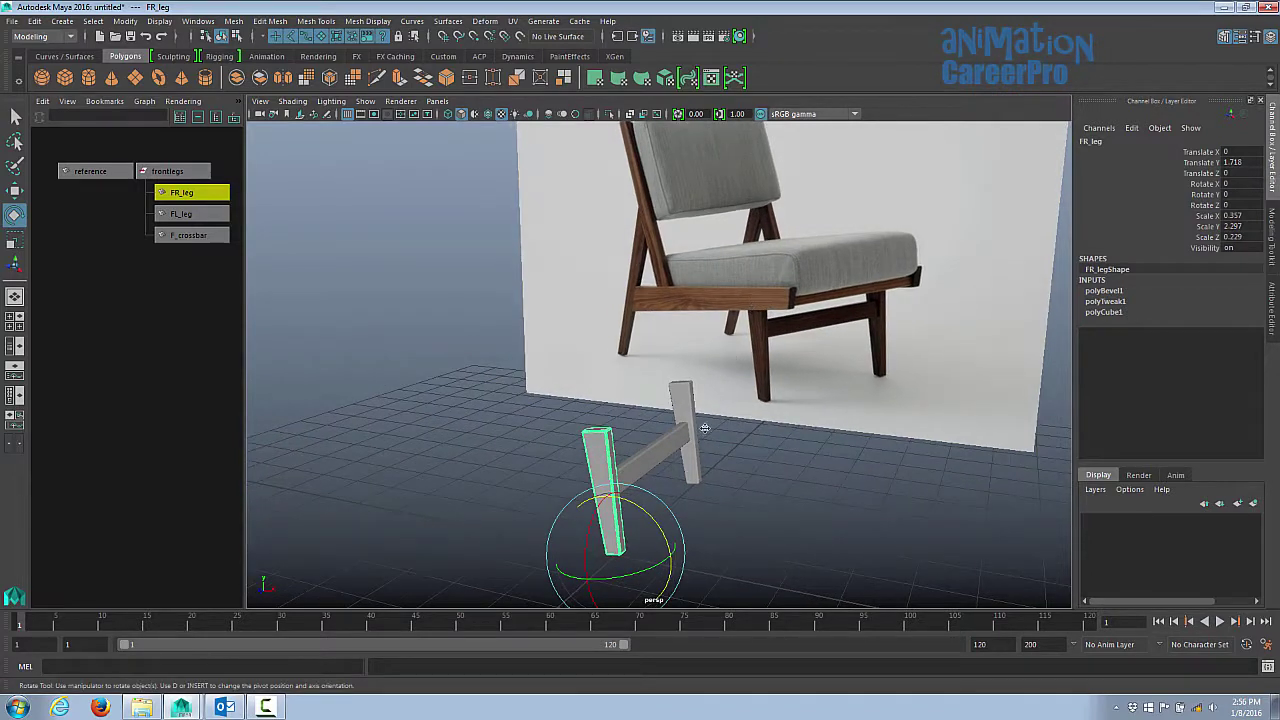
pyautogui.hotkey('ctrl', 'd')
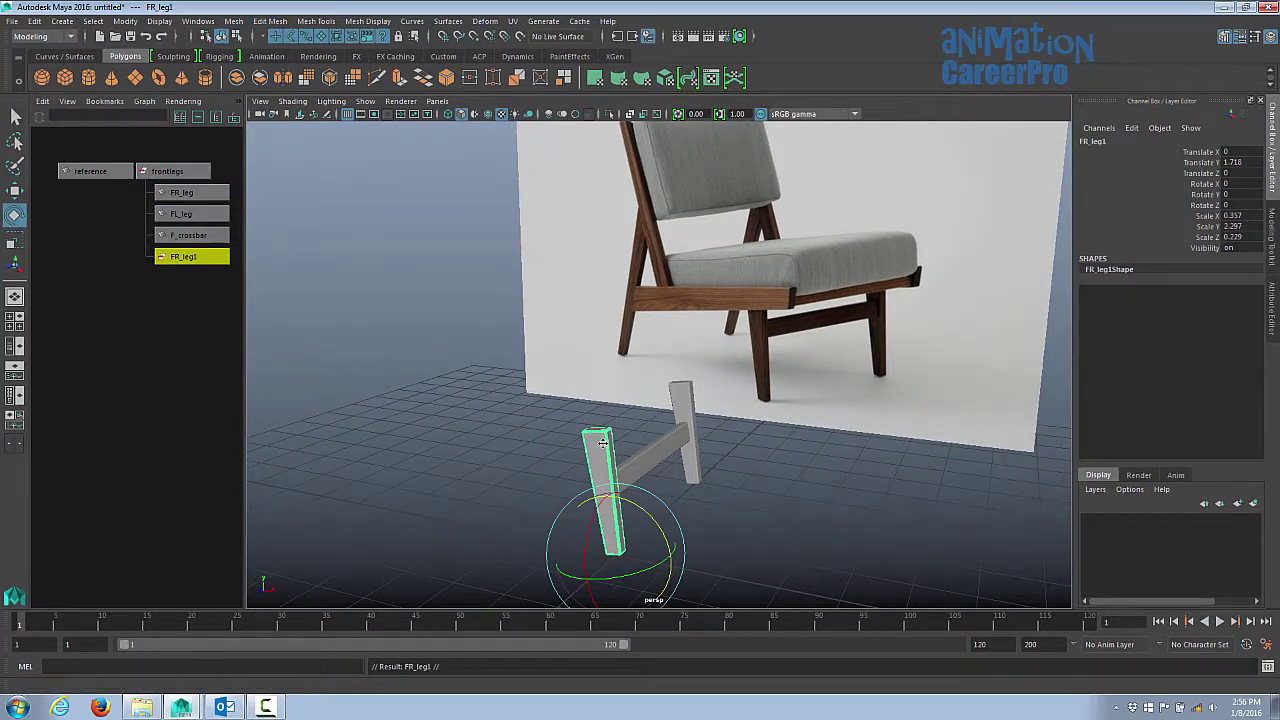
pyautogui.press('w')
pyautogui.moveTo(612, 490); pyautogui.dragTo(612, 410)
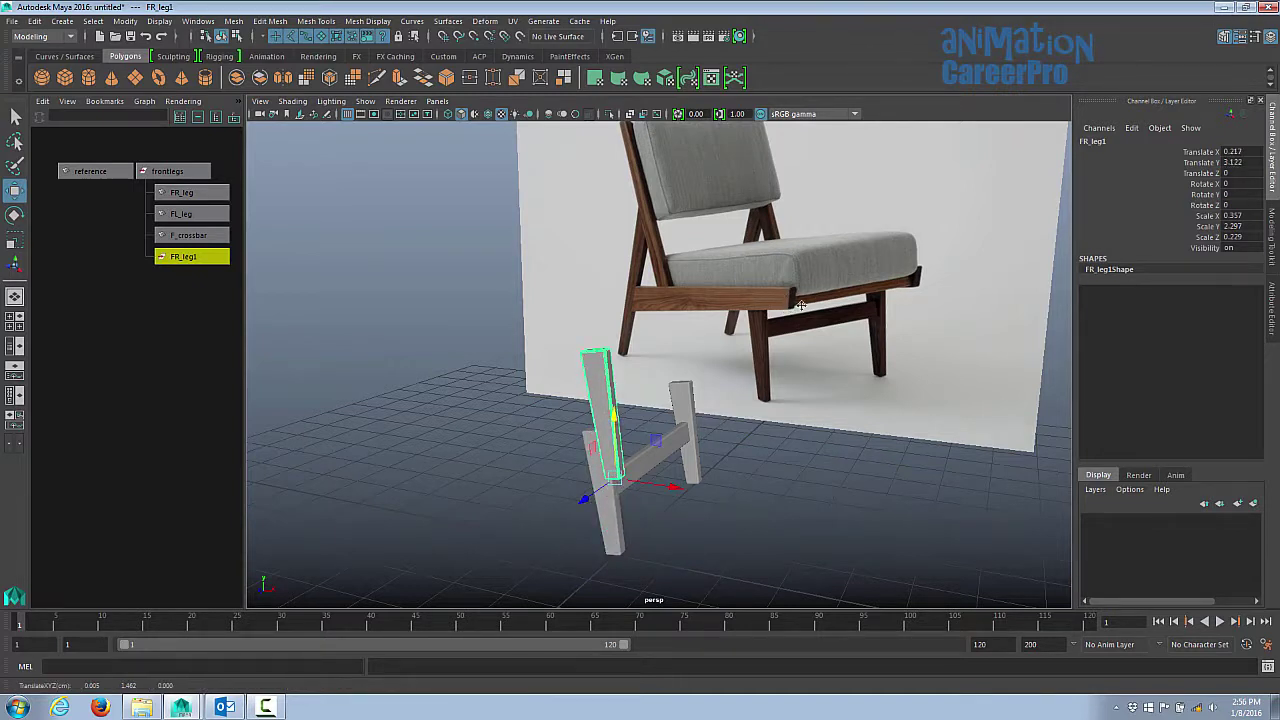
# Step: Turn the copy into a side rail atop the leg, rotated about 83.37 degrees around Z and lengthened to about 4.002 in Y scale
pyautogui.press('e')
pyautogui.moveTo(660, 466); pyautogui.dragTo(612, 362)
pyautogui.press('w')
pyautogui.keyDown('alt'); pyautogui.moveTo(618, 366); pyautogui.dragTo(724, 352); pyautogui.keyUp('alt')
pyautogui.press('e')
pyautogui.press('r')
pyautogui.keyDown('alt'); pyautogui.moveTo(722, 370); pyautogui.dragTo(697, 423); pyautogui.keyUp('alt')
pyautogui.scroll(3, 596, 439)
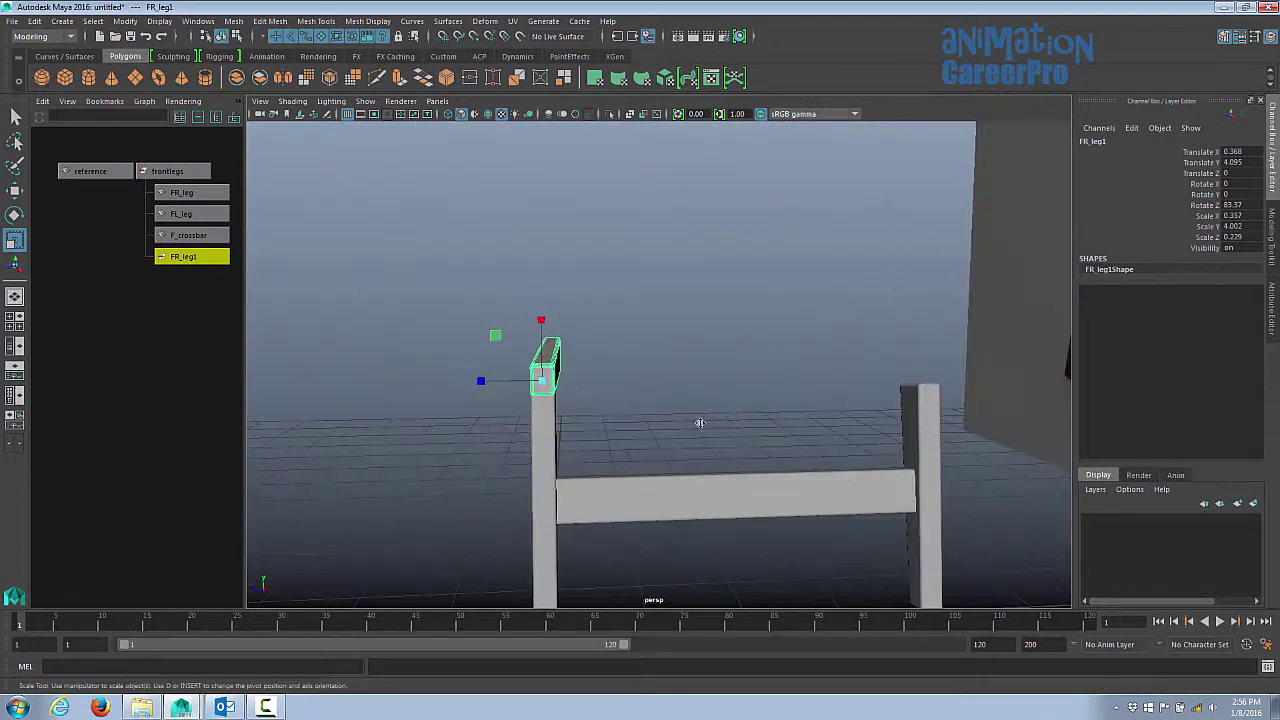
# Step: Thicken the side rail to about 0.441 in X scale and 0.258 in Z scale
pyautogui.moveTo(480, 380); pyautogui.dragTo(472, 380)
pyautogui.keyDown('alt'); pyautogui.moveTo(564, 398); pyautogui.dragTo(455, 402); pyautogui.keyUp('alt')
pyautogui.moveTo(704, 322); pyautogui.dragTo(728, 263)
pyautogui.keyDown('alt'); pyautogui.moveTo(745, 365); pyautogui.dragTo(664, 362); pyautogui.keyUp('alt')
# Step: Rotate the end vertices of the side rail to slant its front and back ends
pyautogui.rightClick(661, 366)
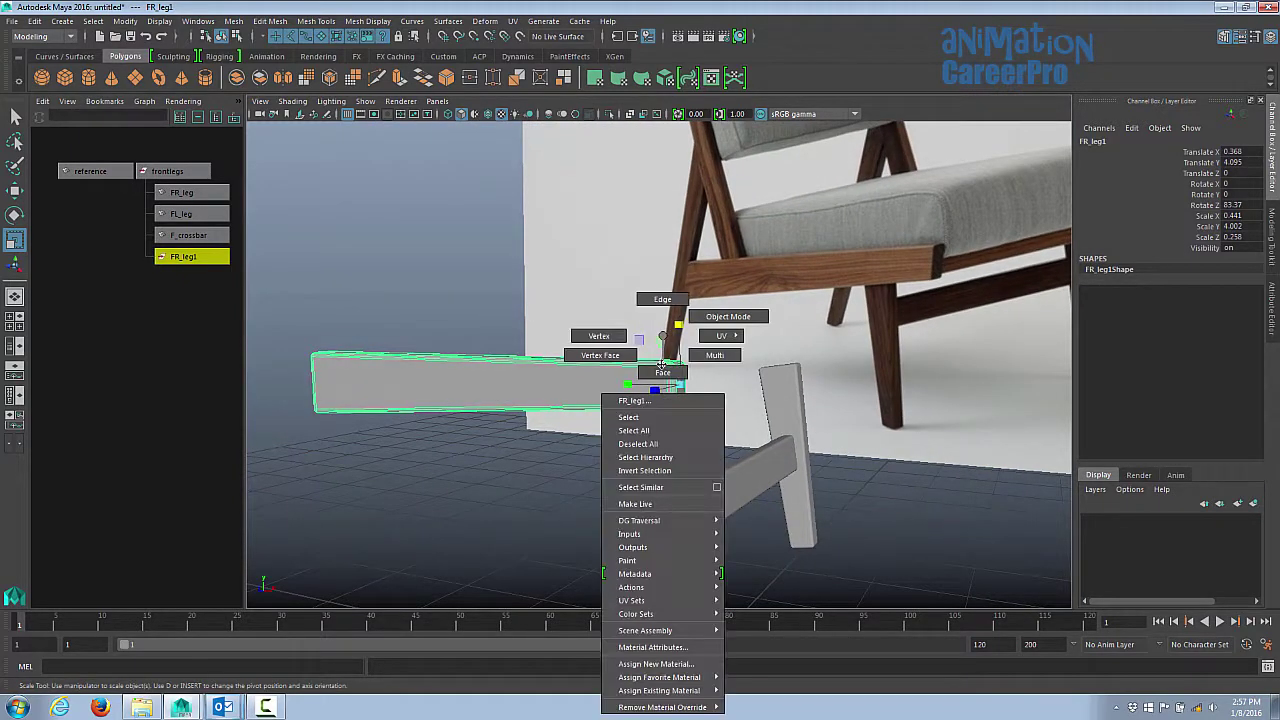
pyautogui.click(599, 336)
pyautogui.keyDown('alt'); pyautogui.moveTo(599, 336); pyautogui.dragTo(808, 373); pyautogui.keyUp('alt')
pyautogui.keyDown('alt'); pyautogui.moveTo(808, 373); pyautogui.dragTo(968, 378, button='right'); pyautogui.keyUp('alt')
pyautogui.keyDown('alt'); pyautogui.moveTo(674, 431); pyautogui.dragTo(774, 469); pyautogui.keyUp('alt')
pyautogui.press('e')
pyautogui.moveTo(766, 358); pyautogui.dragTo(775, 371)
pyautogui.keyDown('alt'); pyautogui.moveTo(858, 424); pyautogui.dragTo(594, 471); pyautogui.keyUp('alt')
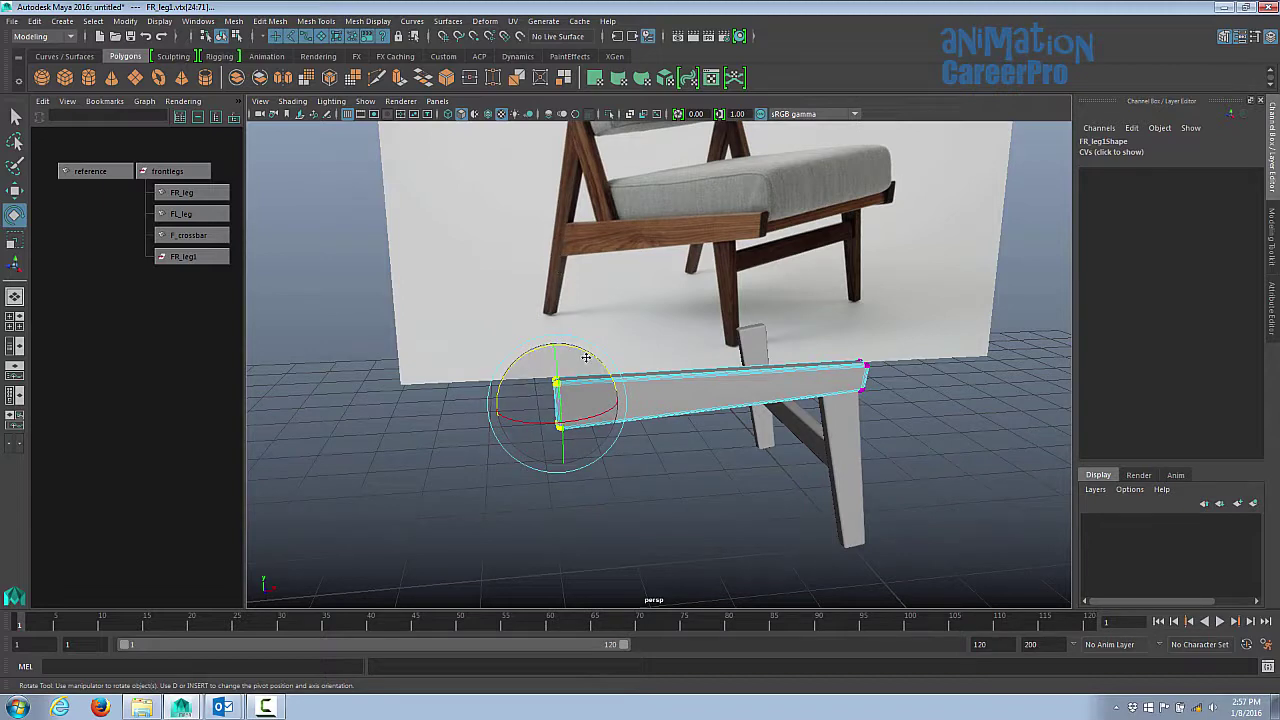
pyautogui.moveTo(586, 354); pyautogui.dragTo(598, 365)
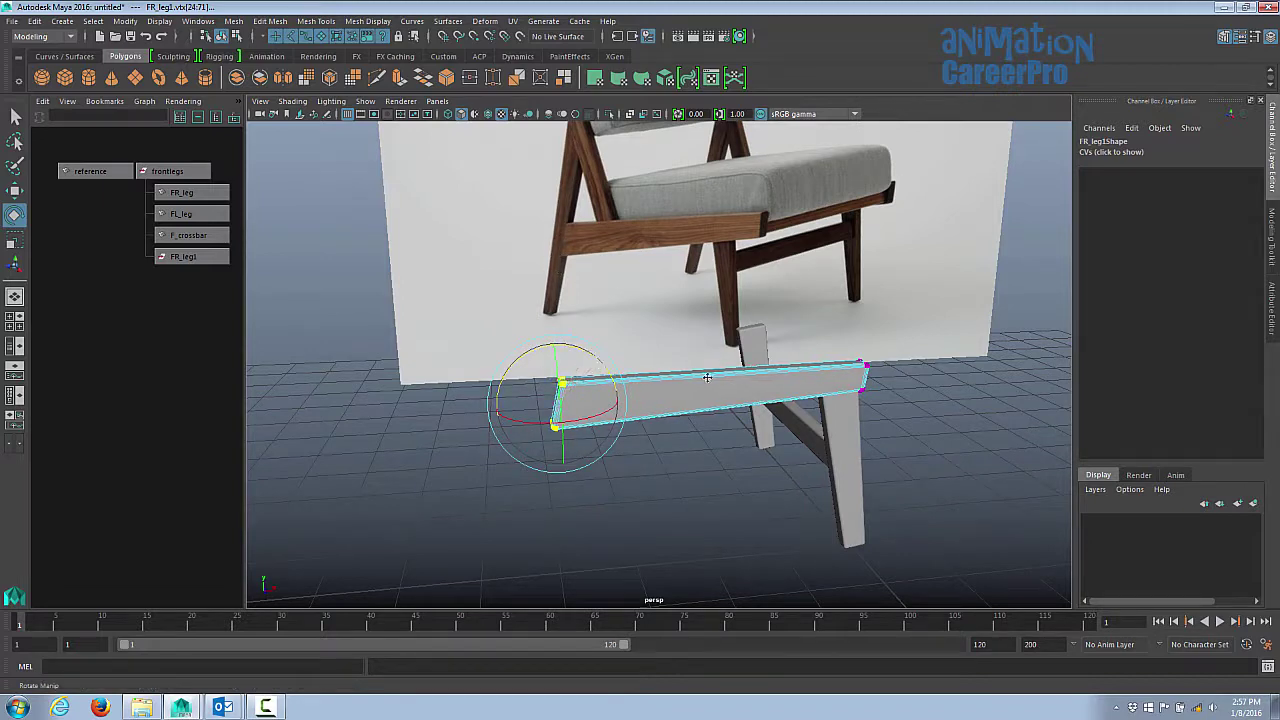
pyautogui.keyDown('alt'); pyautogui.moveTo(707, 377); pyautogui.dragTo(619, 391); pyautogui.keyUp('alt')
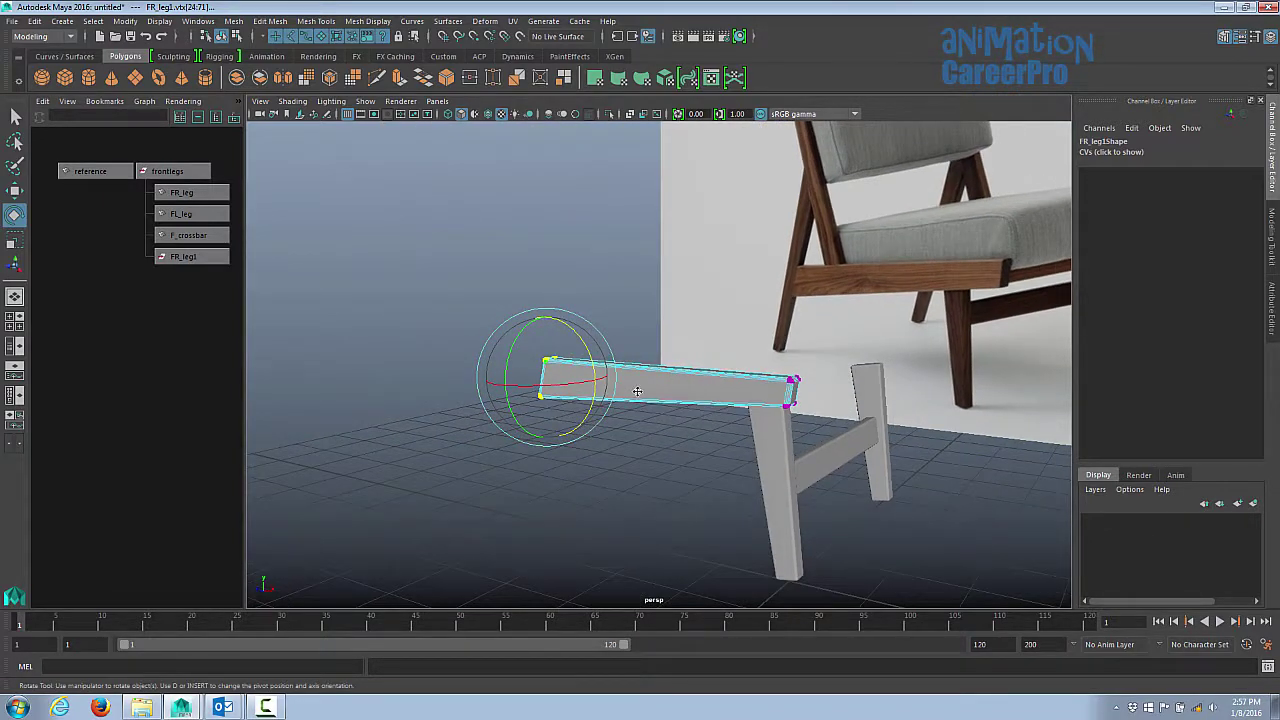
# Step: Return to object mode and shift the side rail over the front leg to about X 0.788, Y 4.047, Z 0.042
pyautogui.press('F8')
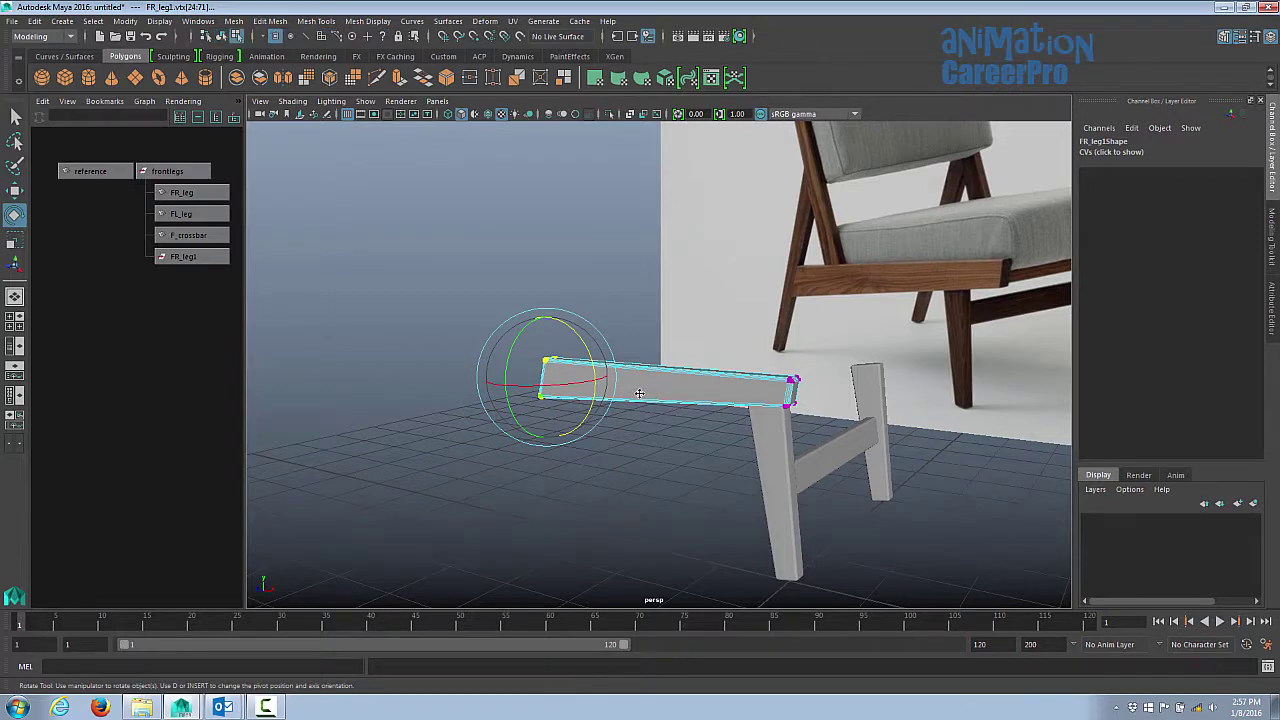
pyautogui.keyDown('alt'); pyautogui.moveTo(769, 384); pyautogui.dragTo(921, 362); pyautogui.keyUp('alt')
pyautogui.press('w')
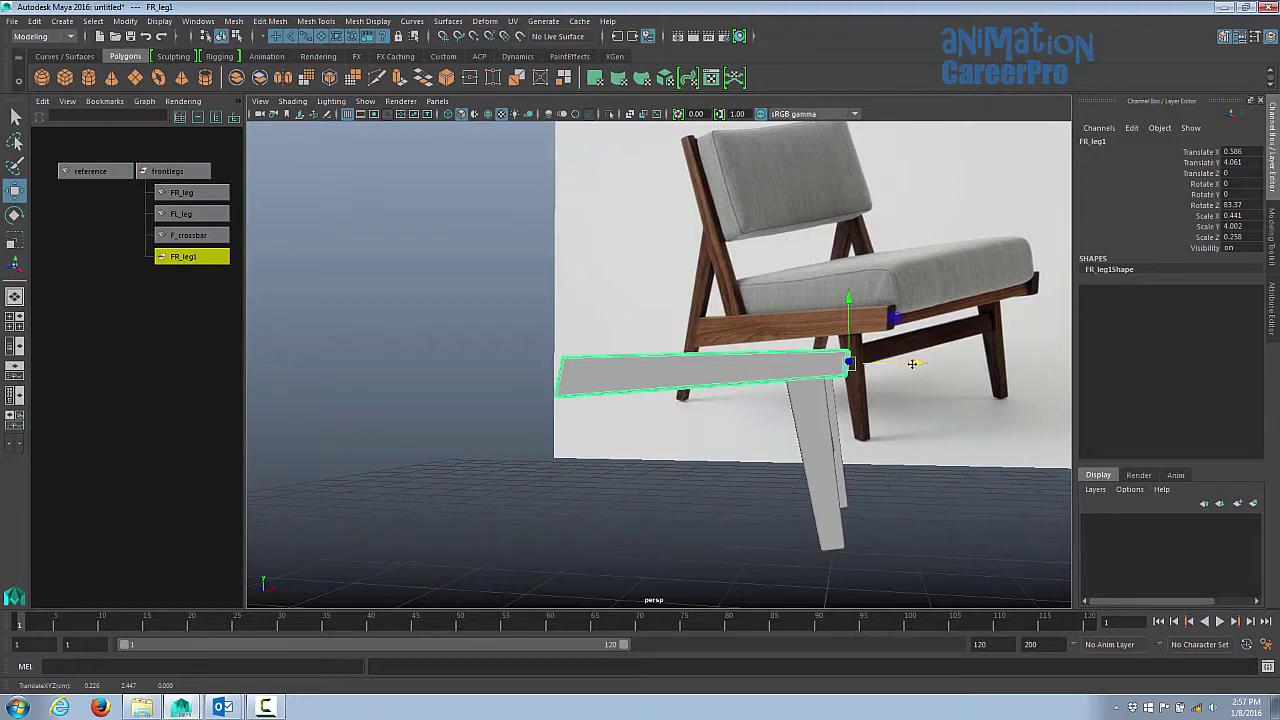
pyautogui.moveTo(863, 298)
pyautogui.mouseDown()
pyautogui.moveTo(863, 280)
pyautogui.moveTo(864, 299)
pyautogui.mouseUp()
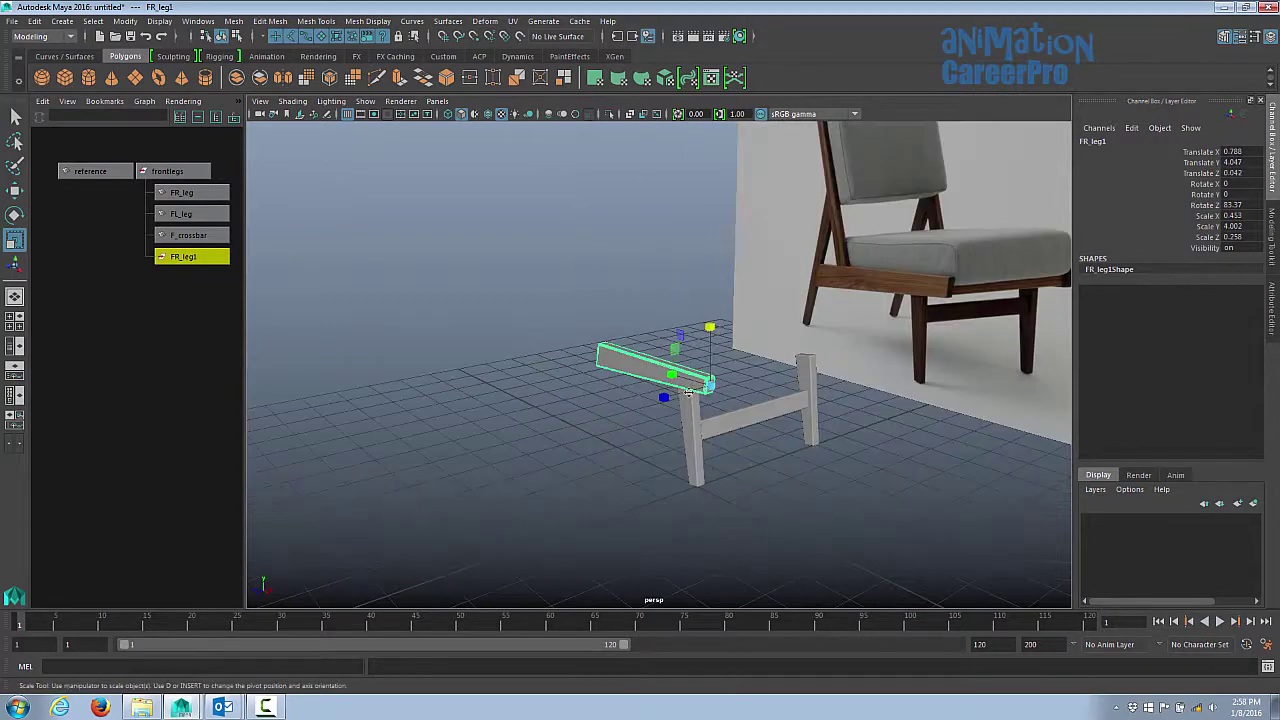
# Step: Duplicate the side rail and move the copy along Z onto the other front leg
pyautogui.keyDown('alt'); pyautogui.moveTo(688, 393); pyautogui.dragTo(712, 408); pyautogui.keyUp('alt')
pyautogui.hotkey('ctrl', 'd')
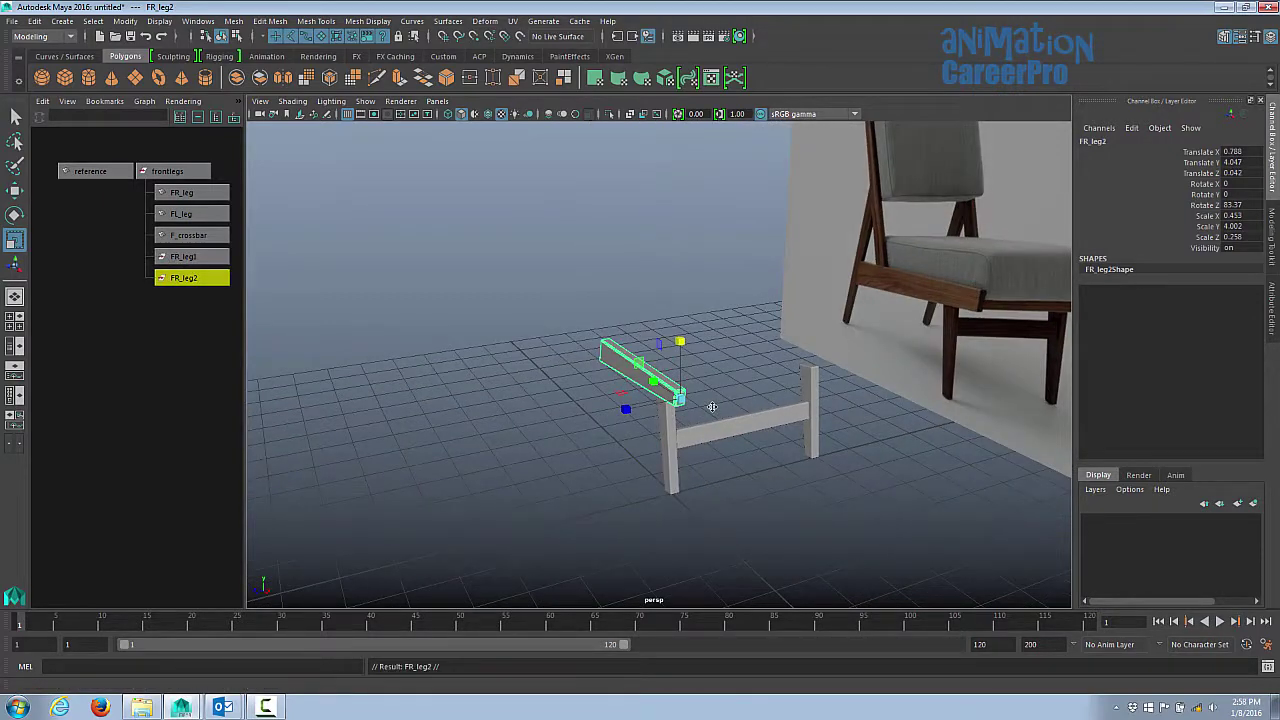
pyautogui.press('w')
pyautogui.moveTo(615, 407); pyautogui.dragTo(783, 387)
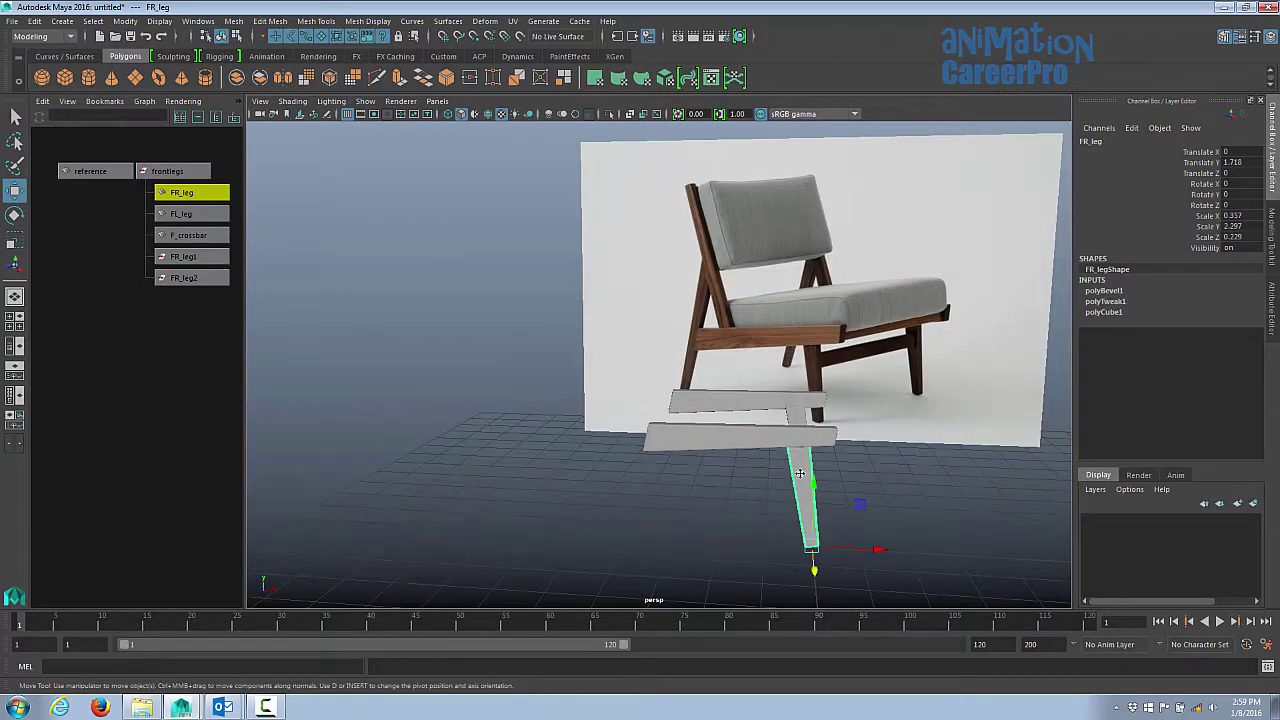
# Step: Duplicate the front right leg as a rear leg, placed at about X -4.164, Y 2.363 and rotated about -18.2 degrees around Z
pyautogui.hotkey('ctrl', 'd')
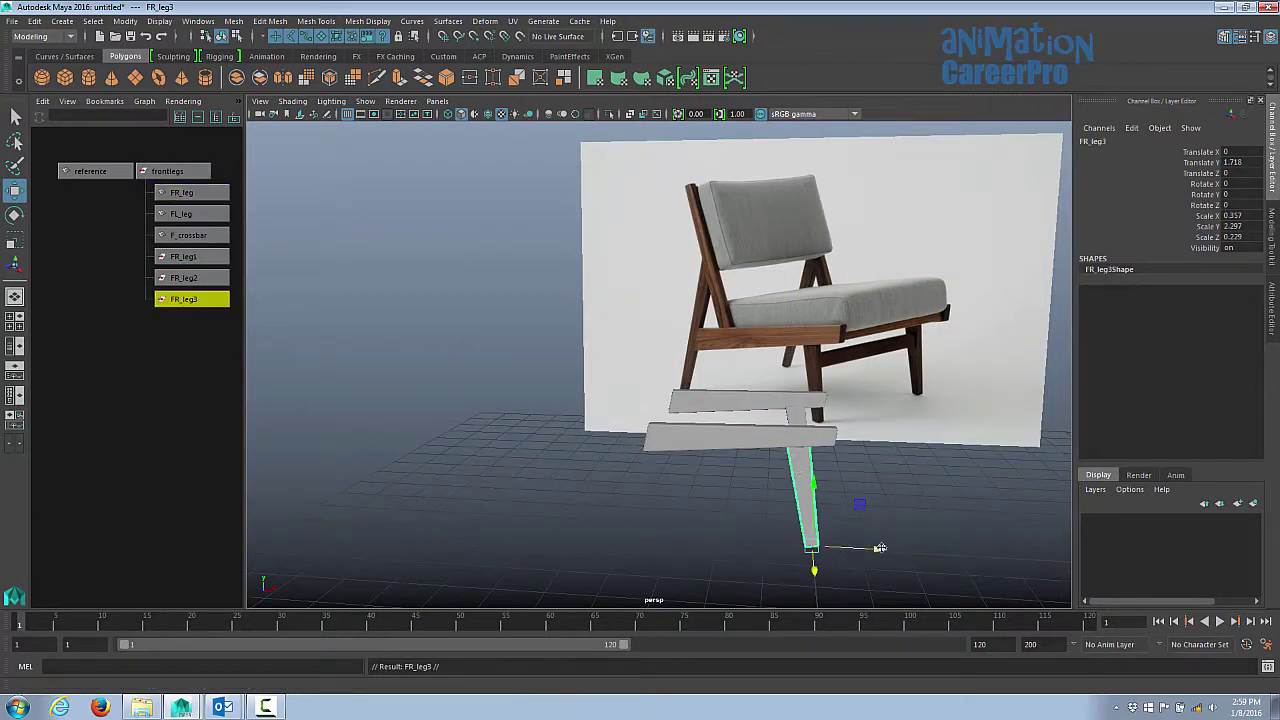
pyautogui.moveTo(879, 548); pyautogui.dragTo(678, 487)
pyautogui.press('e')
pyautogui.keyDown('alt'); pyautogui.moveTo(698, 497); pyautogui.dragTo(708, 442, button='middle'); pyautogui.keyUp('alt')
pyautogui.keyDown('alt'); pyautogui.moveTo(708, 442); pyautogui.dragTo(820, 390, button='right'); pyautogui.keyUp('alt')
pyautogui.keyDown('alt'); pyautogui.moveTo(820, 380); pyautogui.dragTo(855, 423); pyautogui.keyUp('alt')
# Step: Try stretching the rear leg to about 5.287 in Y scale, and undo the scaling
pyautogui.press('r')
pyautogui.moveTo(640, 523); pyautogui.dragTo(659, 459)
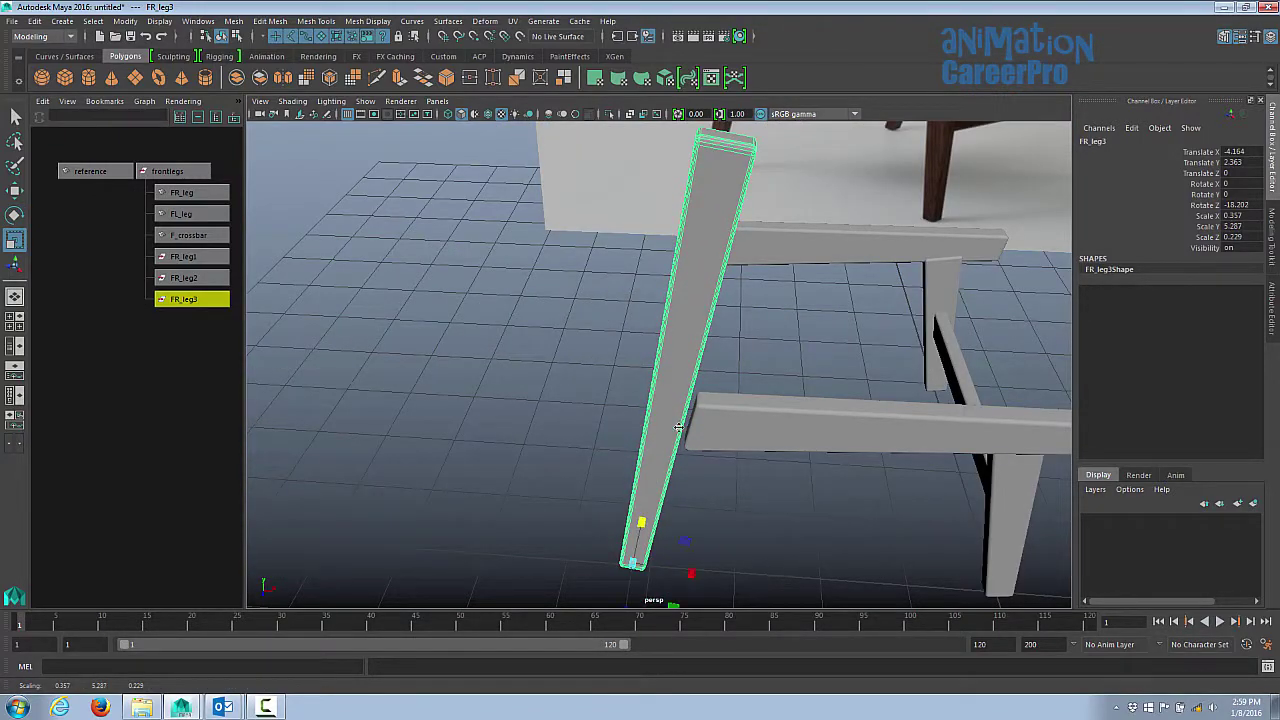
pyautogui.keyDown('alt'); pyautogui.moveTo(680, 426); pyautogui.dragTo(690, 550, button='middle'); pyautogui.keyUp('alt')
pyautogui.keyDown('alt'); pyautogui.moveTo(700, 530); pyautogui.dragTo(826, 463, button='right'); pyautogui.keyUp('alt')
pyautogui.keyDown('alt'); pyautogui.moveTo(722, 287); pyautogui.dragTo(731, 287); pyautogui.keyUp('alt')
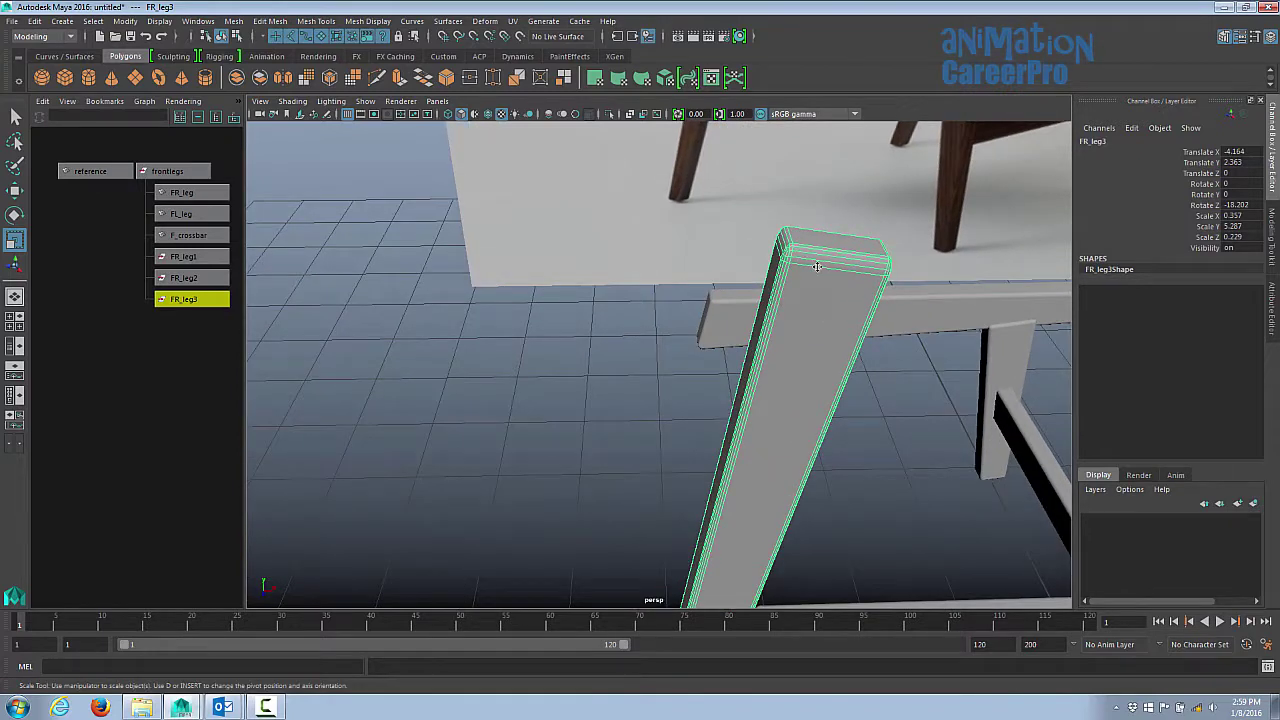
pyautogui.keyDown('alt'); pyautogui.moveTo(817, 267); pyautogui.dragTo(873, 311); pyautogui.keyUp('alt')
pyautogui.hotkey('ctrl', 'z')
pyautogui.hotkey('ctrl', 'z')
pyautogui.hotkey('ctrl', 'z')
pyautogui.hotkey('ctrl', 'z')
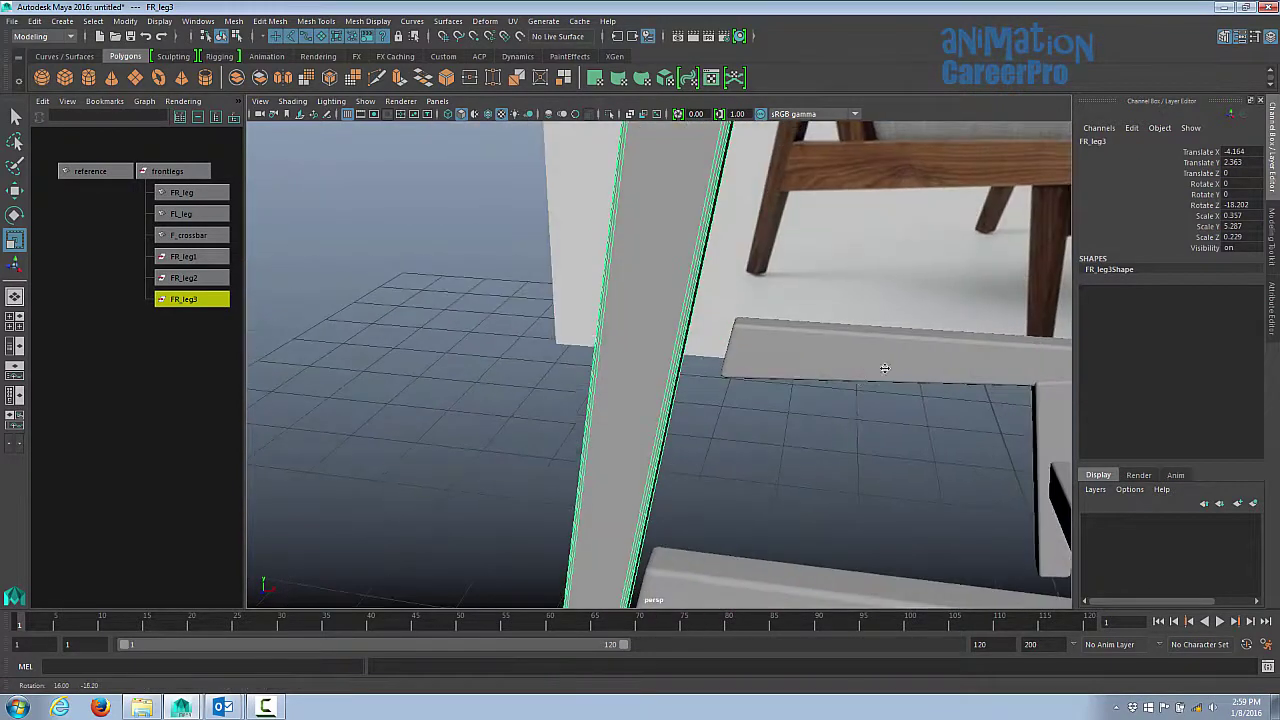
# Step: Select the rear leg's top vertices and move them up and along X to extend the leg above the side rail
pyautogui.moveTo(645, 340); pyautogui.dragTo(590, 333, button='right')
pyautogui.moveTo(597, 382); pyautogui.dragTo(698, 441)
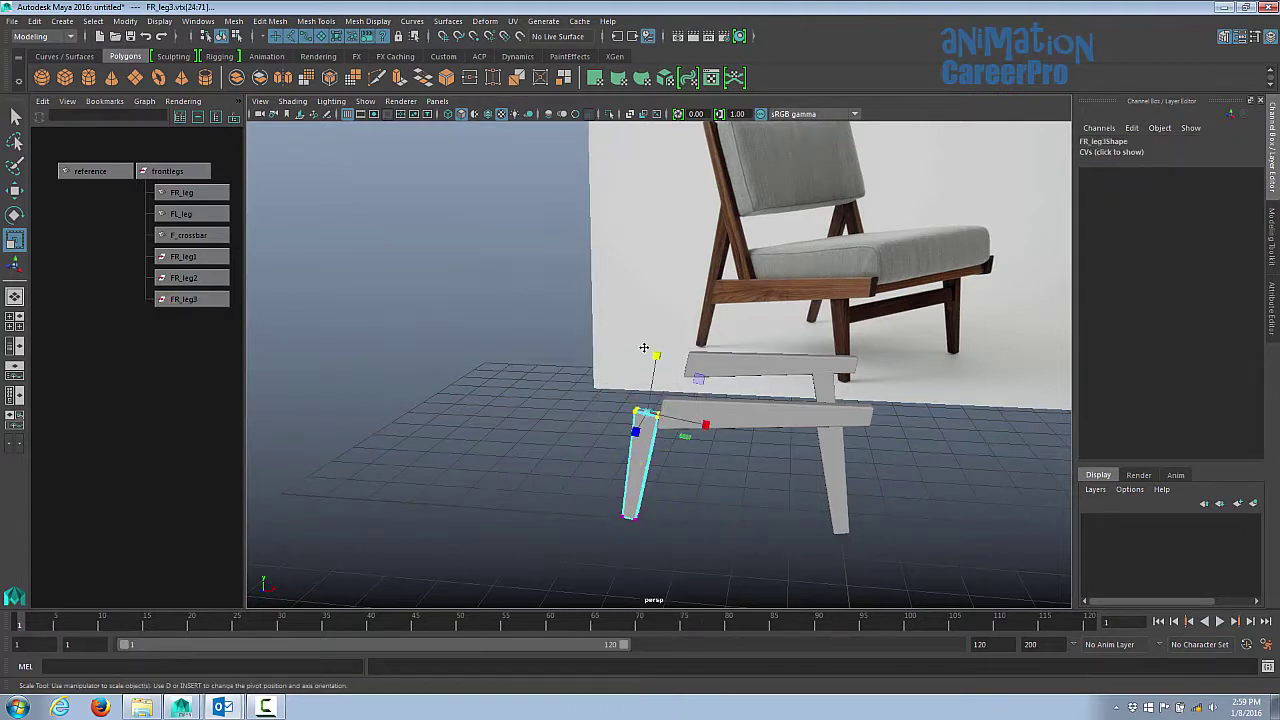
pyautogui.press('w')
pyautogui.moveTo(646, 352); pyautogui.dragTo(668, 248)
pyautogui.moveTo(708, 314); pyautogui.dragTo(737, 313)
# Step: Raise the rear leg's back top vertices into a slanted point and rotate them to match the slope
pyautogui.moveTo(506, 213); pyautogui.dragTo(622, 351)
pyautogui.moveTo(622, 351); pyautogui.dragTo(623, 353)
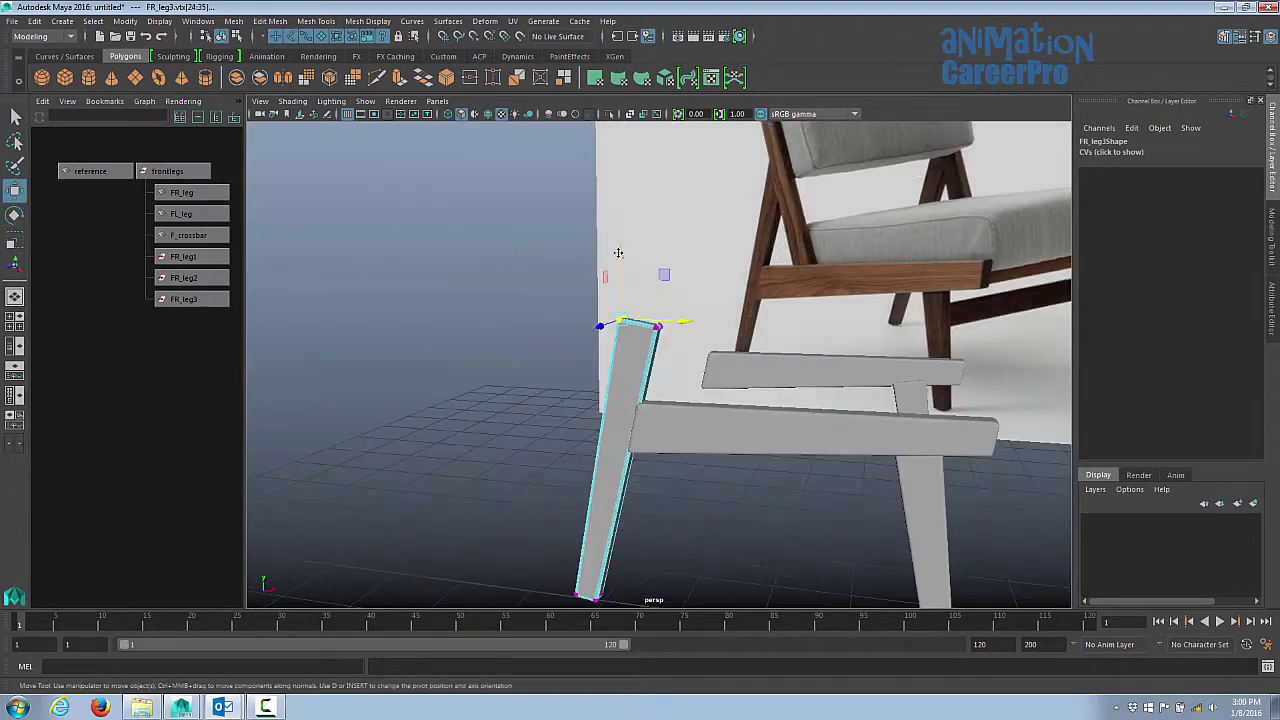
pyautogui.moveTo(617, 252); pyautogui.dragTo(623, 206)
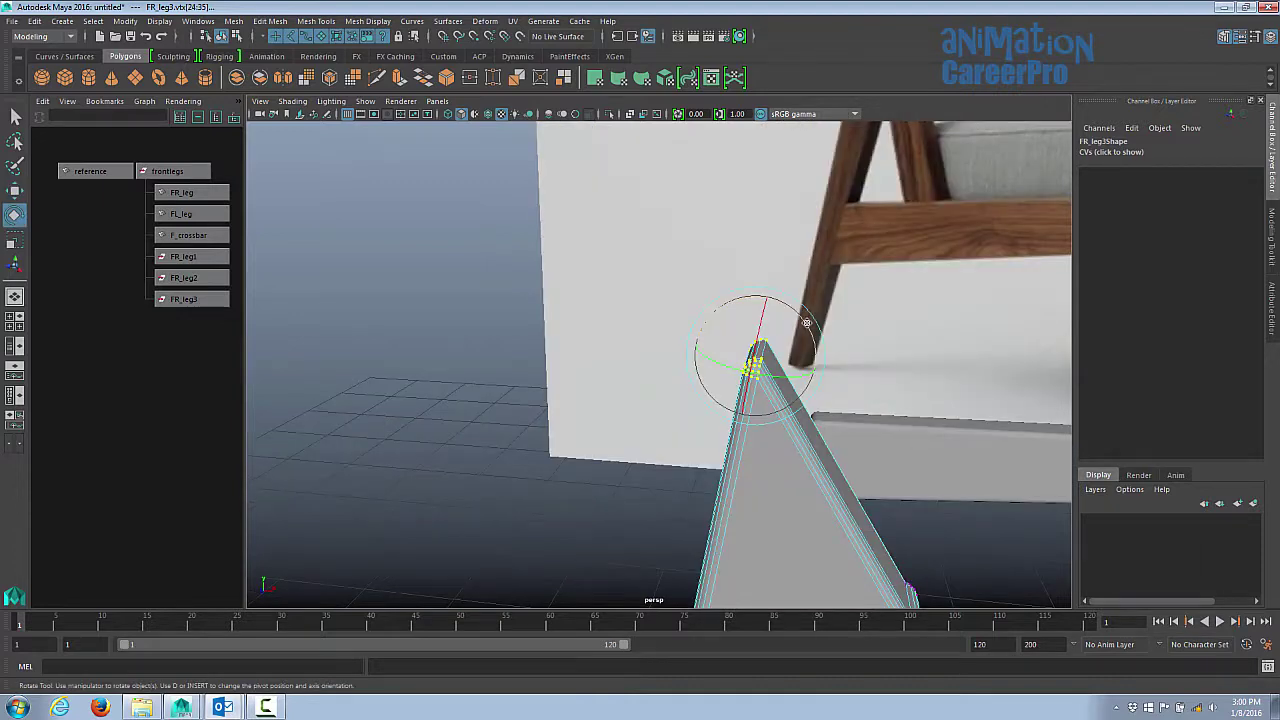
pyautogui.moveTo(806, 323); pyautogui.dragTo(816, 353)
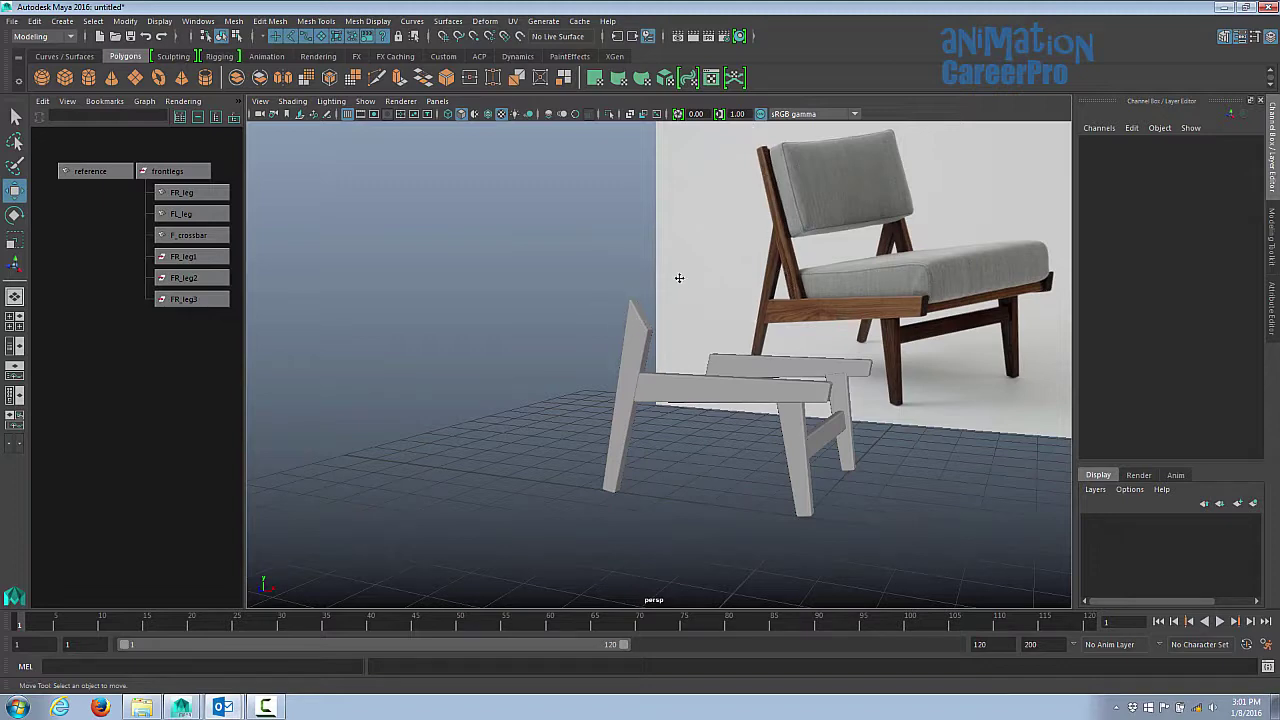
# Step: Create a polygon cube near X -2.594, Y 3.223 and scale it to a slim post of about 0.304 x 3.642 x 0.311
pyautogui.keyDown('alt'); pyautogui.moveTo(671, 298); pyautogui.dragTo(740, 328); pyautogui.keyUp('alt')
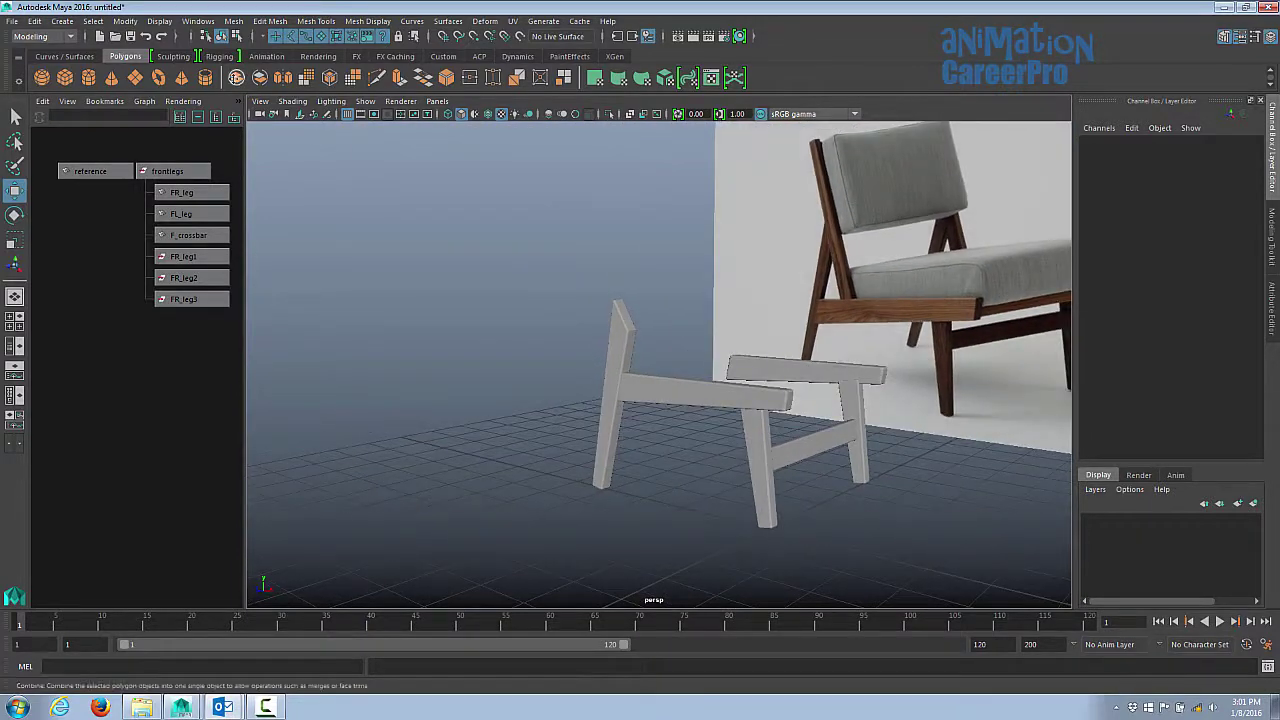
pyautogui.click(65, 77)
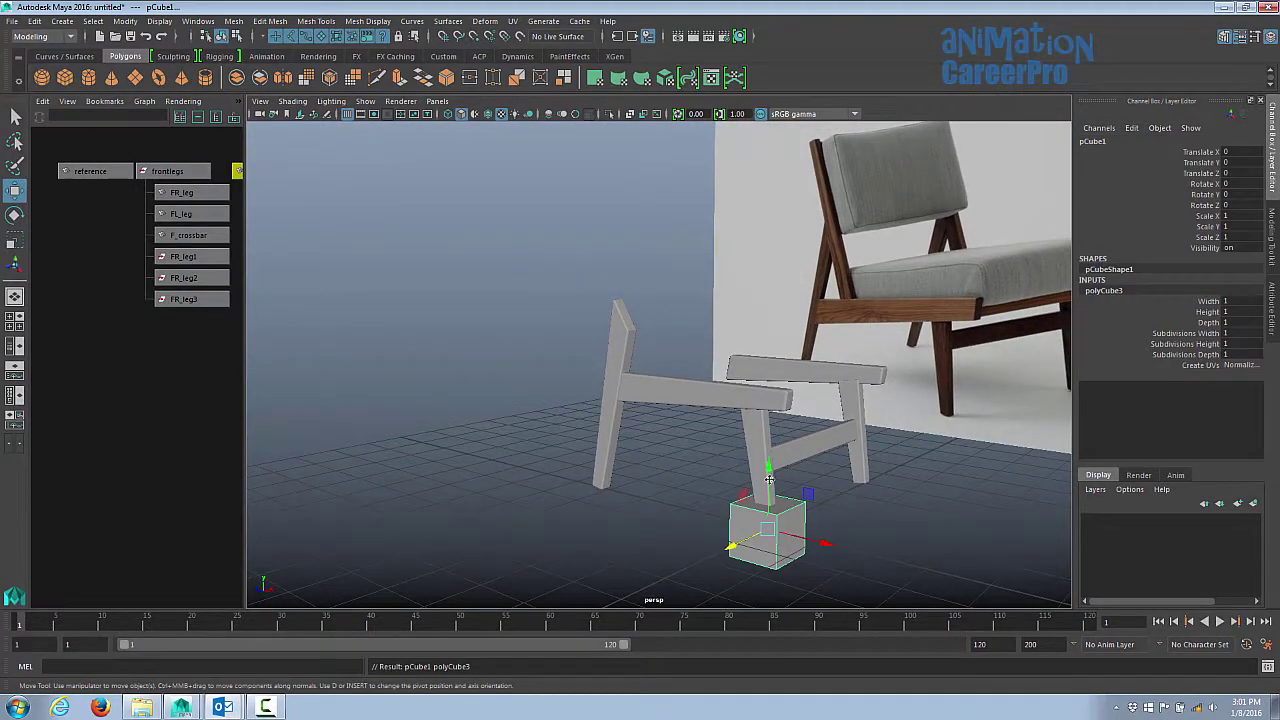
pyautogui.moveTo(806, 540); pyautogui.dragTo(645, 385)
pyautogui.press('r')
pyautogui.moveTo(592, 384); pyautogui.dragTo(626, 372)
pyautogui.moveTo(680, 388); pyautogui.dragTo(653, 376)
pyautogui.keyDown('alt'); pyautogui.moveTo(653, 376); pyautogui.dragTo(722, 205); pyautogui.keyUp('alt')
# Step: Tilt the post about 16 degrees around Z and place it against the rear leg at about X -3.562, Y 4.383, Z -0.109
pyautogui.press('e')
pyautogui.moveTo(782, 384); pyautogui.dragTo(774, 364)
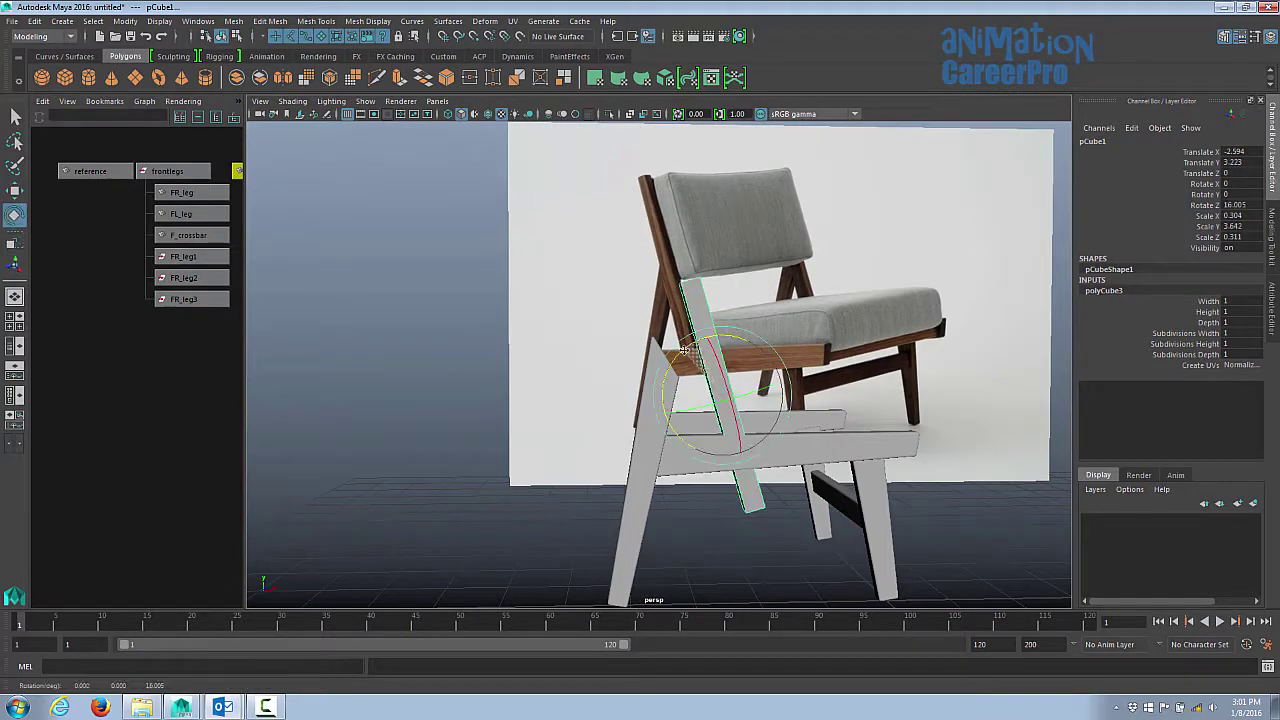
pyautogui.press('w')
pyautogui.moveTo(722, 325); pyautogui.dragTo(722, 254)
pyautogui.moveTo(788, 319); pyautogui.dragTo(724, 319)
pyautogui.keyDown('alt'); pyautogui.moveTo(920, 325); pyautogui.dragTo(838, 352); pyautogui.keyUp('alt')
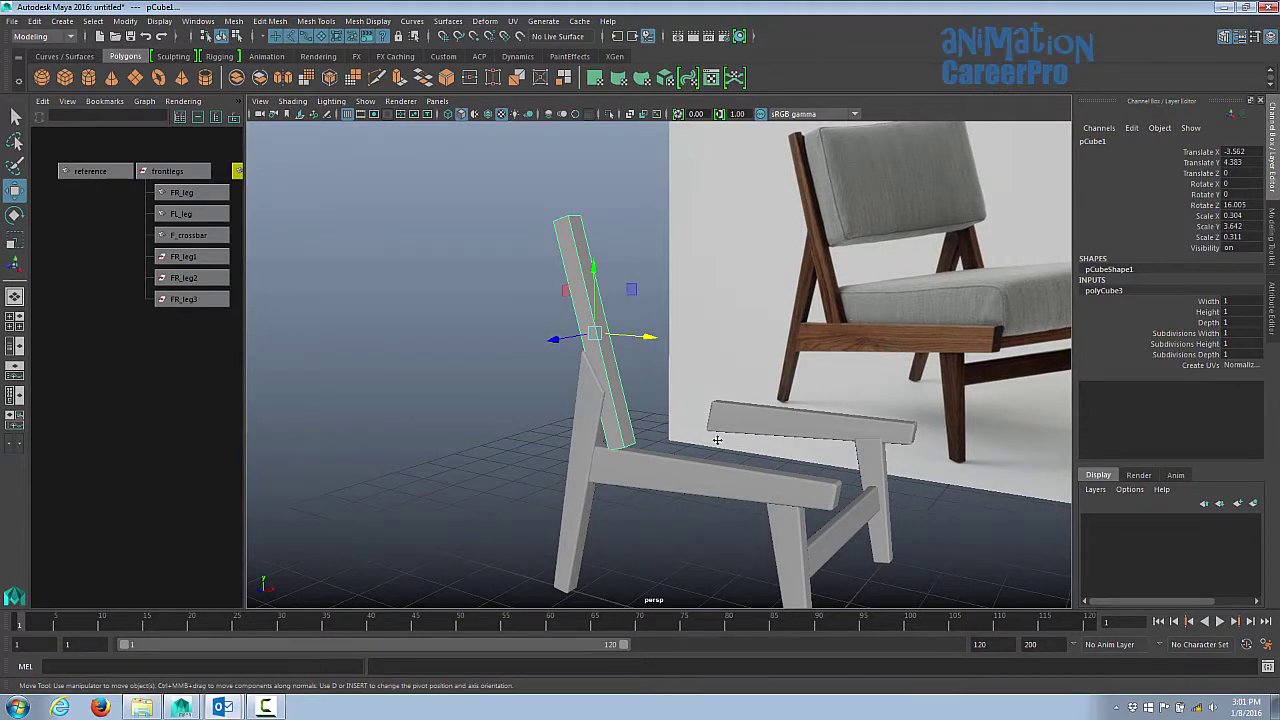
pyautogui.keyDown('alt'); pyautogui.moveTo(717, 440); pyautogui.dragTo(620, 446); pyautogui.keyUp('alt')
pyautogui.moveTo(495, 328); pyautogui.dragTo(503, 328)
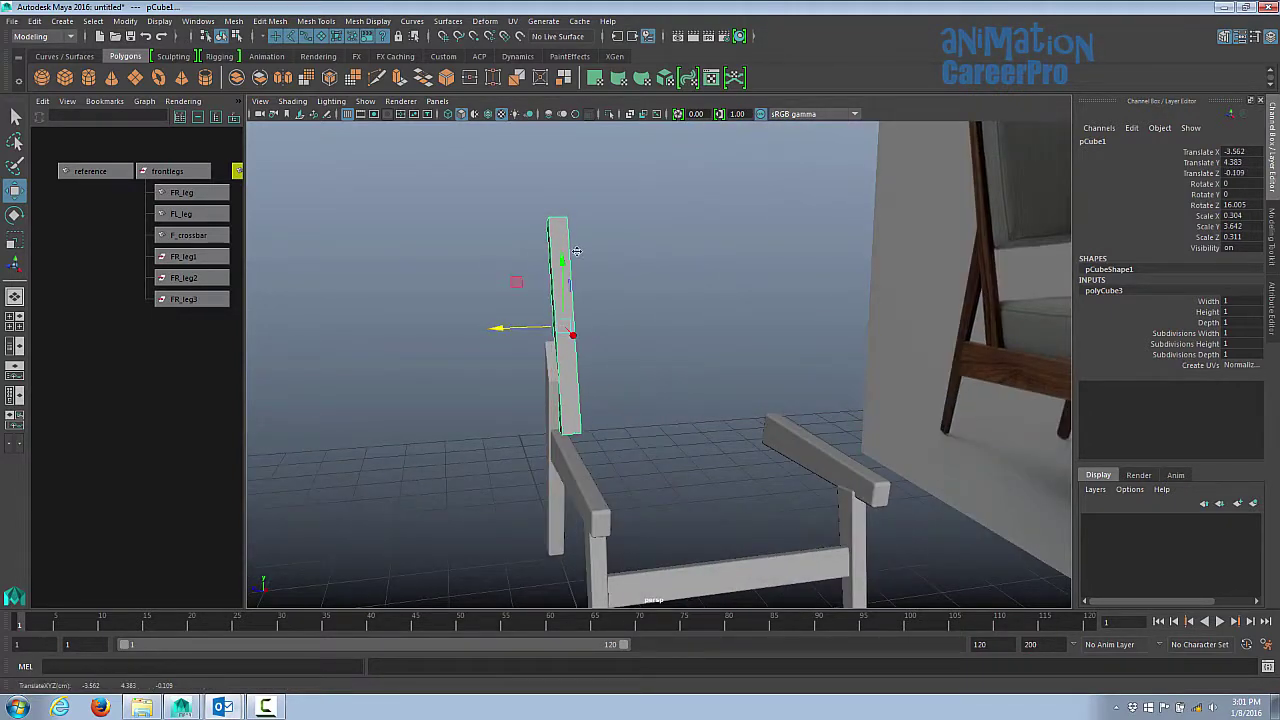
# Step: Lower the backrest post slightly and bevel its edges, adjusting the bevel's segments
pyautogui.moveTo(557, 261); pyautogui.dragTo(561, 279)
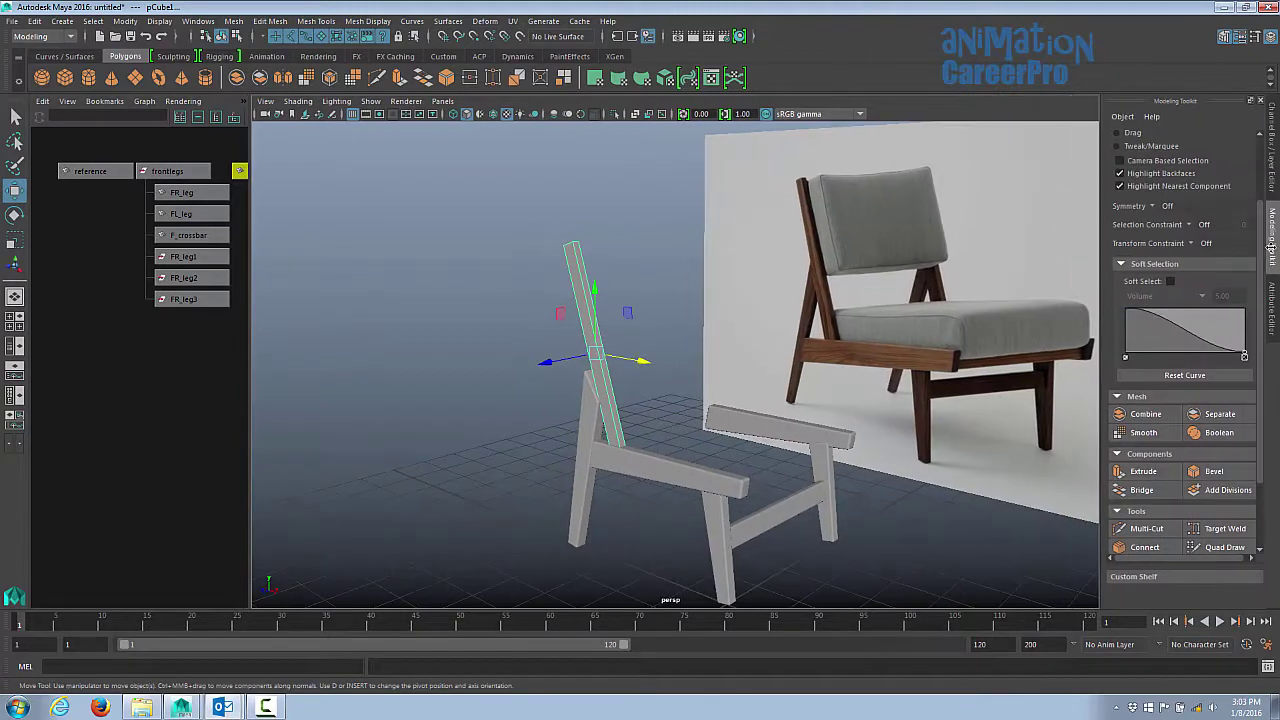
pyautogui.click(1216, 471)
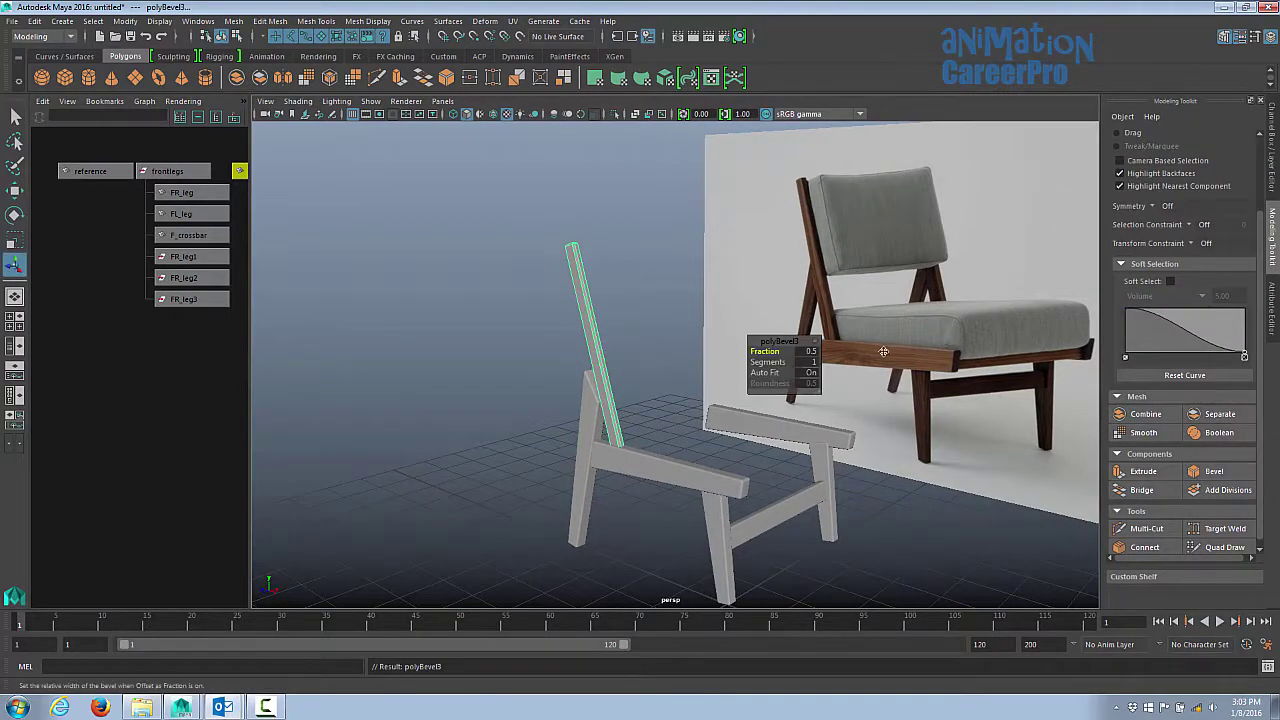
pyautogui.scroll(5, 982, 374)
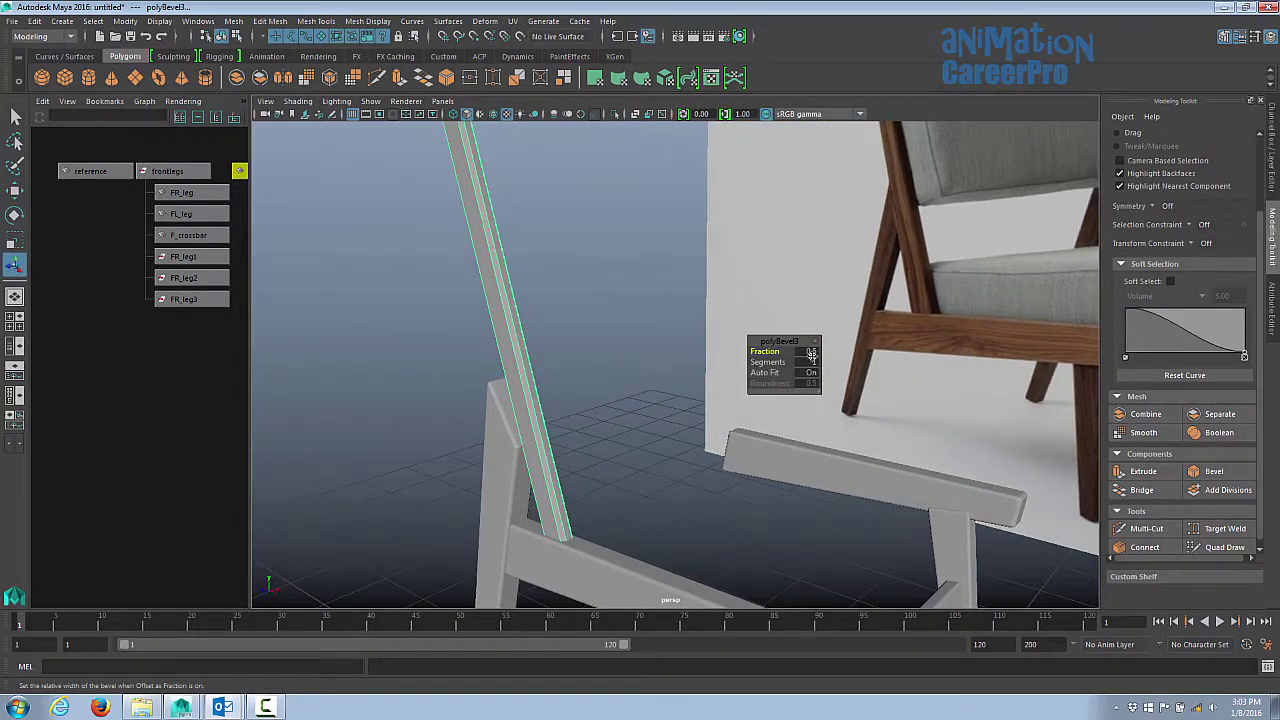
pyautogui.moveTo(759, 362); pyautogui.dragTo(770, 361)
# Step: Select the rear leg and scale it slightly along one axis to adjust its thickness beside the backrest post
pyautogui.keyDown('alt'); pyautogui.moveTo(602, 348); pyautogui.dragTo(608, 400, button='middle'); pyautogui.keyUp('alt')
pyautogui.click(608, 400)
pyautogui.keyDown('alt'); pyautogui.moveTo(608, 400); pyautogui.dragTo(592, 408, button='right'); pyautogui.keyUp('alt')
pyautogui.keyDown('alt'); pyautogui.moveTo(592, 408); pyautogui.dragTo(494, 431); pyautogui.keyUp('alt')
pyautogui.click(494, 431)
pyautogui.keyDown('alt'); pyautogui.moveTo(494, 431); pyautogui.dragTo(530, 440, button='right'); pyautogui.keyUp('alt')
pyautogui.press('r')
pyautogui.keyDown('alt'); pyautogui.moveTo(530, 440); pyautogui.dragTo(545, 410); pyautogui.keyUp('alt')
pyautogui.moveTo(524, 557); pyautogui.dragTo(513, 558)
# Step: Move the rear leg's topmost back vertices up and along X so the tip meets the backrest post
pyautogui.press('F9')
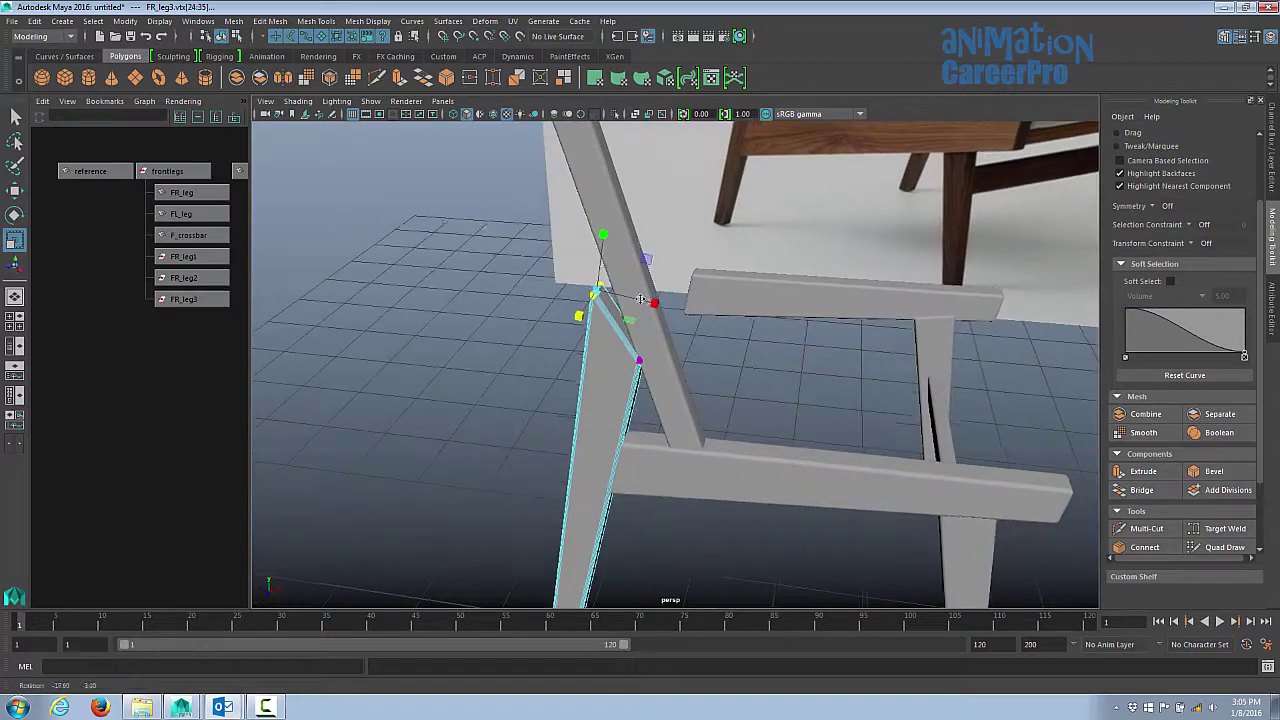
pyautogui.keyDown('alt'); pyautogui.moveTo(640, 300); pyautogui.dragTo(662, 292); pyautogui.keyUp('alt')
pyautogui.keyDown('alt'); pyautogui.moveTo(662, 292); pyautogui.dragTo(659, 352, button='middle'); pyautogui.keyUp('alt')
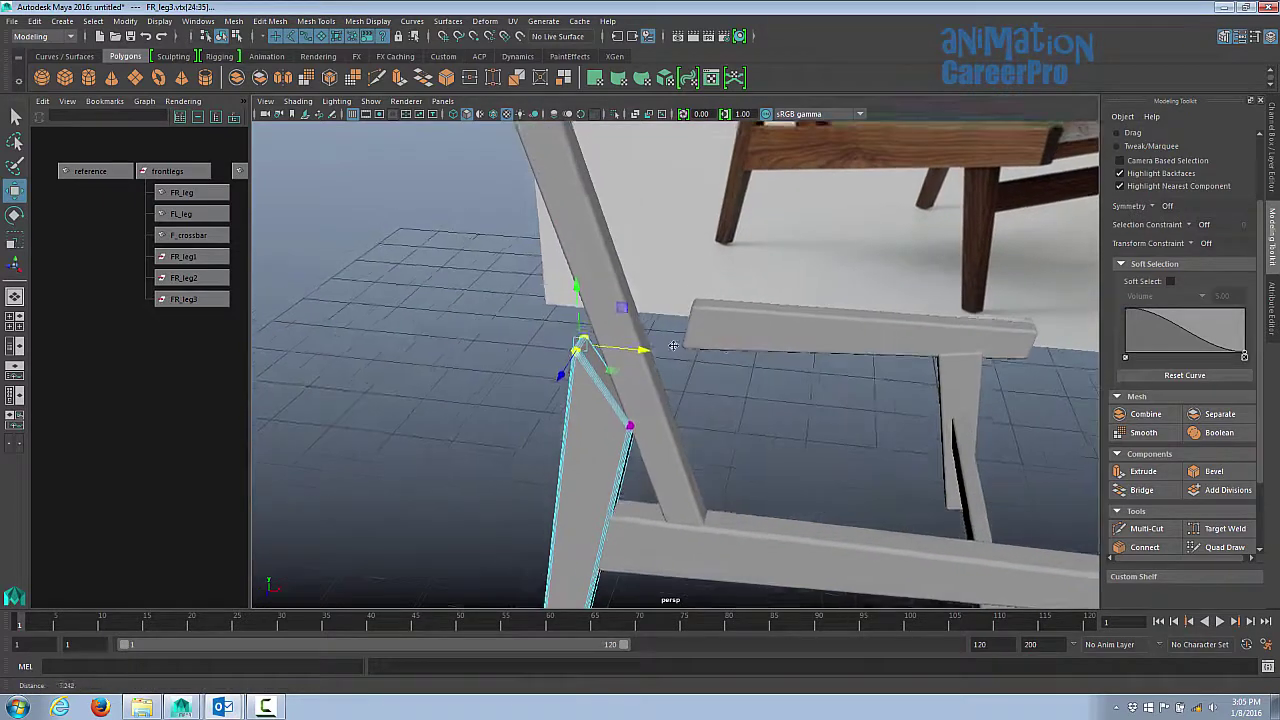
pyautogui.keyDown('alt'); pyautogui.moveTo(659, 352); pyautogui.dragTo(640, 330, button='right'); pyautogui.keyUp('alt')
pyautogui.keyDown('alt'); pyautogui.moveTo(640, 330); pyautogui.dragTo(557, 215); pyautogui.keyUp('alt')
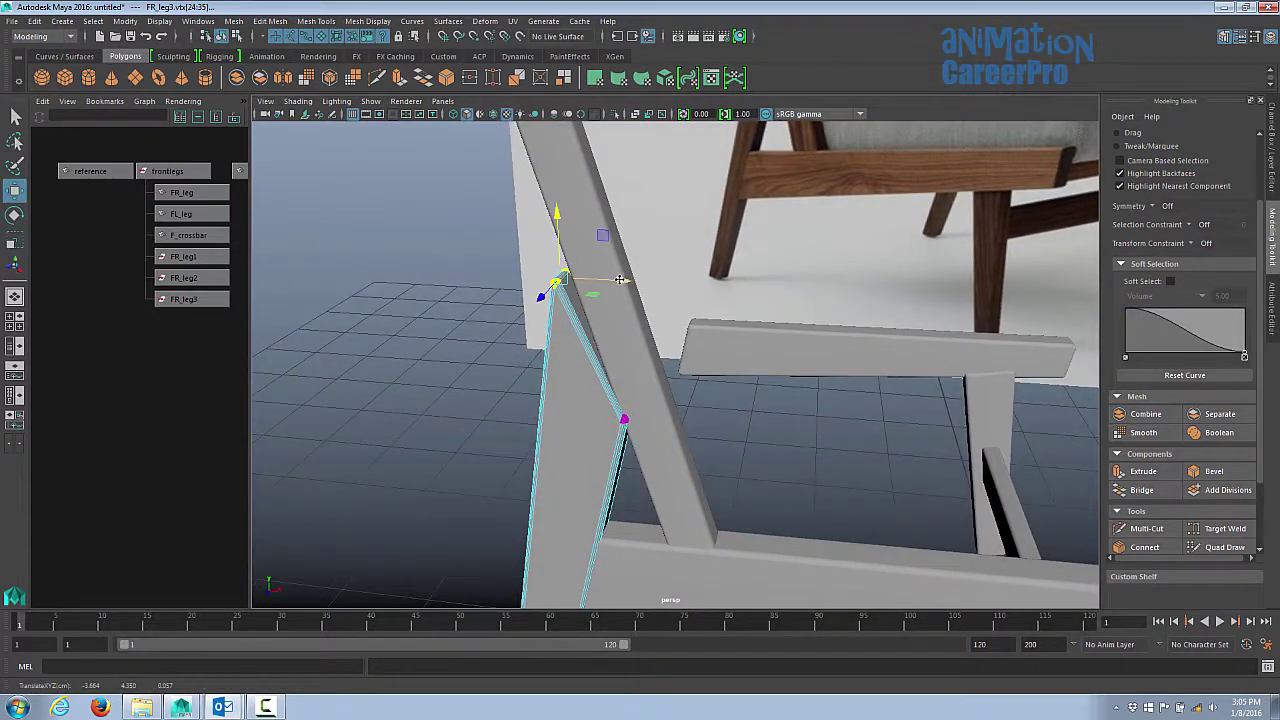
pyautogui.moveTo(620, 280); pyautogui.dragTo(636, 277)
# Step: Scale the rear leg's top vertices across its width and adjust the backrest post's width to match
pyautogui.keyDown('alt'); pyautogui.moveTo(624, 285); pyautogui.dragTo(520, 300); pyautogui.keyUp('alt')
pyautogui.moveTo(440, 190); pyautogui.dragTo(650, 355)
pyautogui.press('r')
pyautogui.moveTo(449, 307); pyautogui.dragTo(462, 306)
pyautogui.keyDown('alt'); pyautogui.moveTo(560, 300); pyautogui.dragTo(530, 295); pyautogui.keyUp('alt')
pyautogui.click(545, 320)
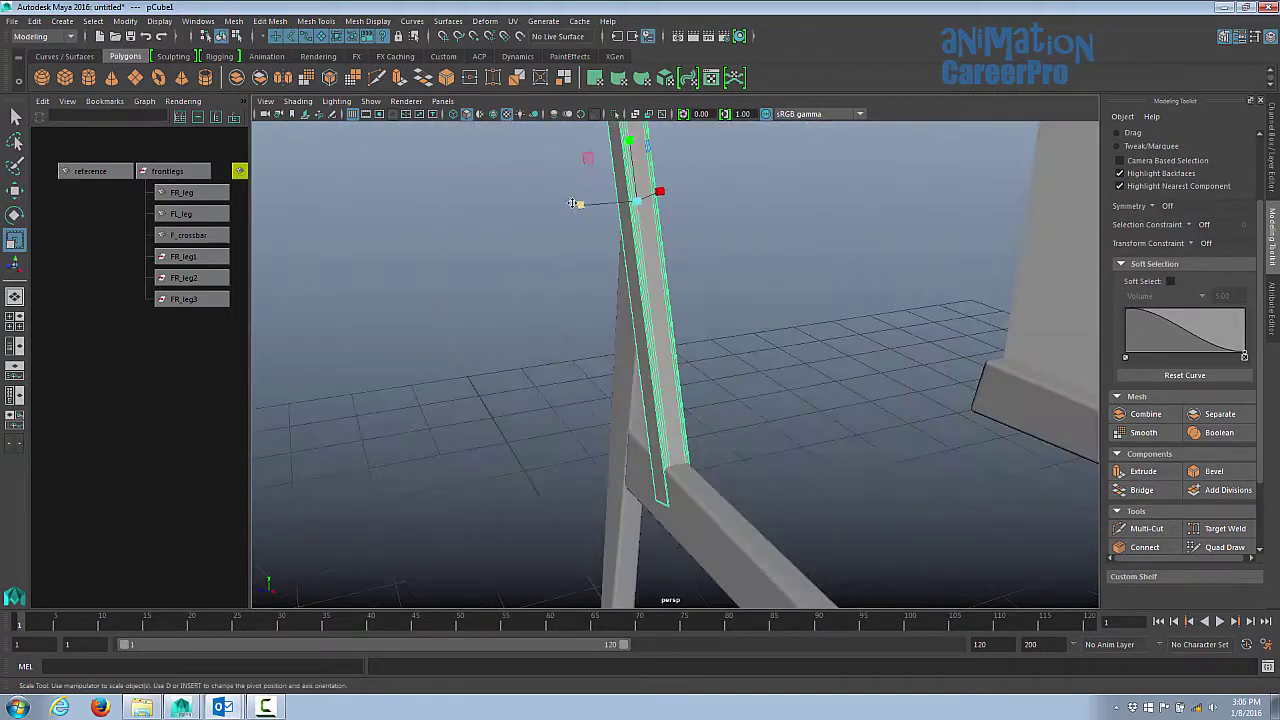
pyautogui.moveTo(580, 204); pyautogui.dragTo(522, 366)
pyautogui.click(826, 251)
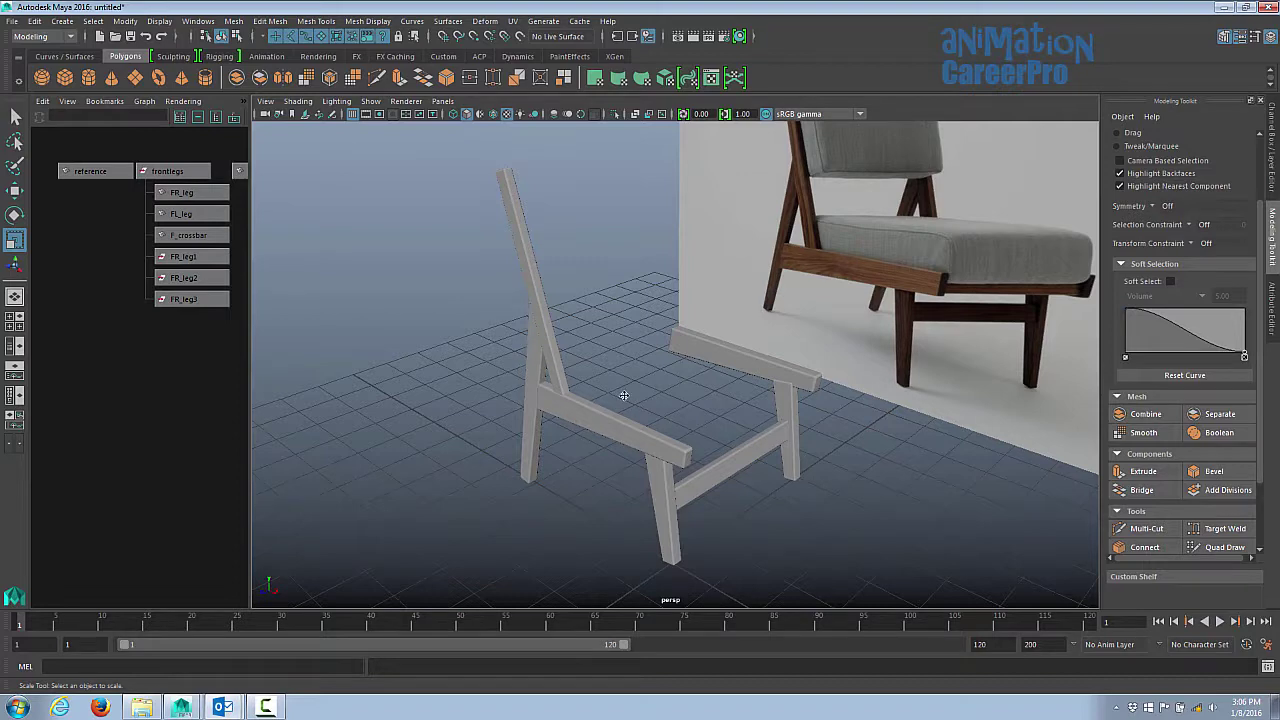
# Step: Enter vertex editing on the front right leg and pick the vertices at its front bottom corner
pyautogui.keyDown('alt'); pyautogui.moveTo(573, 419); pyautogui.dragTo(574, 366); pyautogui.keyUp('alt')
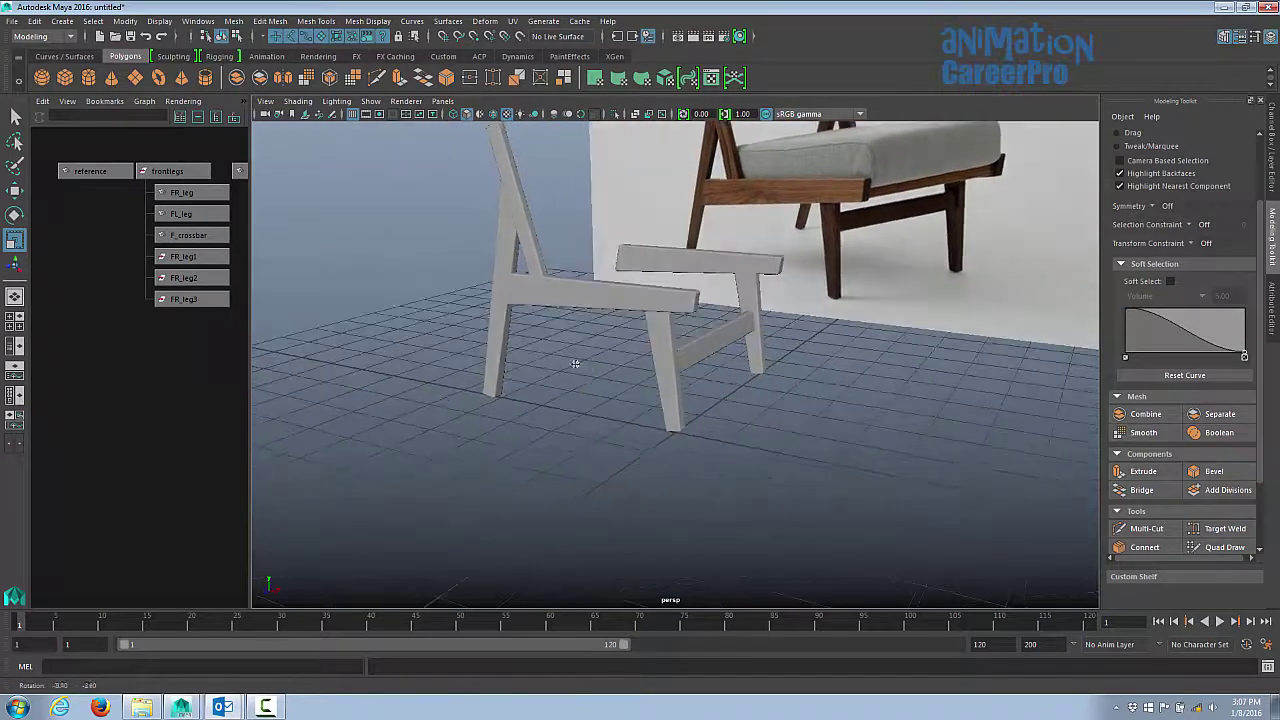
pyautogui.keyDown('alt'); pyautogui.moveTo(630, 403); pyautogui.dragTo(555, 437, button='middle'); pyautogui.keyUp('alt')
pyautogui.keyDown('alt'); pyautogui.moveTo(555, 437); pyautogui.dragTo(634, 438); pyautogui.keyUp('alt')
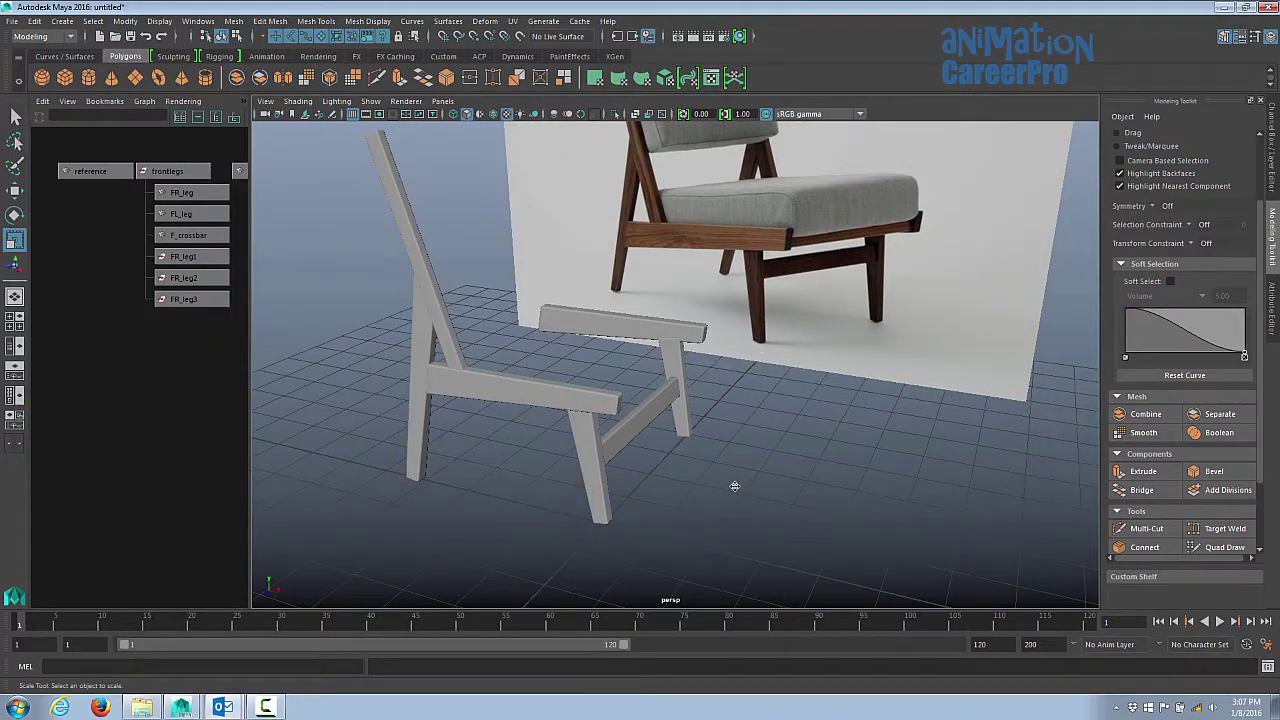
pyautogui.keyDown('alt'); pyautogui.moveTo(735, 486); pyautogui.dragTo(655, 421, button='right'); pyautogui.keyUp('alt')
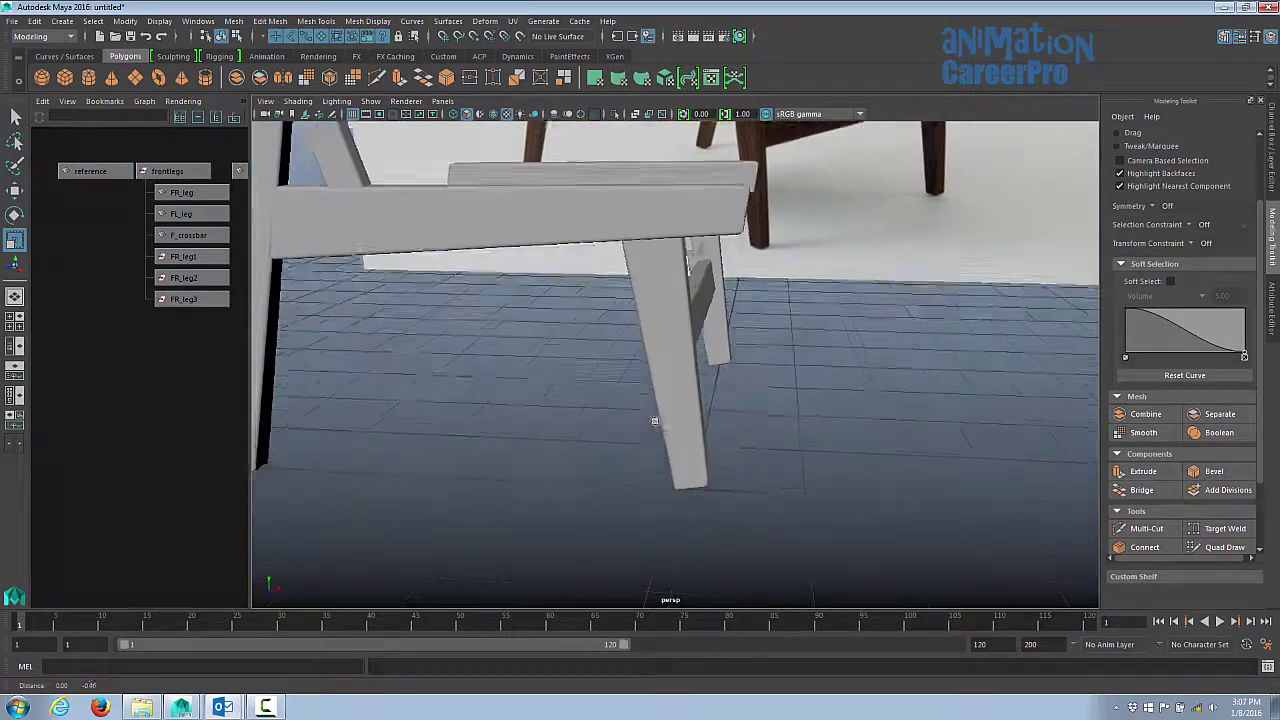
pyautogui.keyDown('alt'); pyautogui.moveTo(655, 421); pyautogui.dragTo(650, 376, button='middle'); pyautogui.keyUp('alt')
pyautogui.click(687, 434)
pyautogui.moveTo(689, 430); pyautogui.dragTo(616, 334, button='right')
pyautogui.click(702, 439)
pyautogui.click(744, 450)
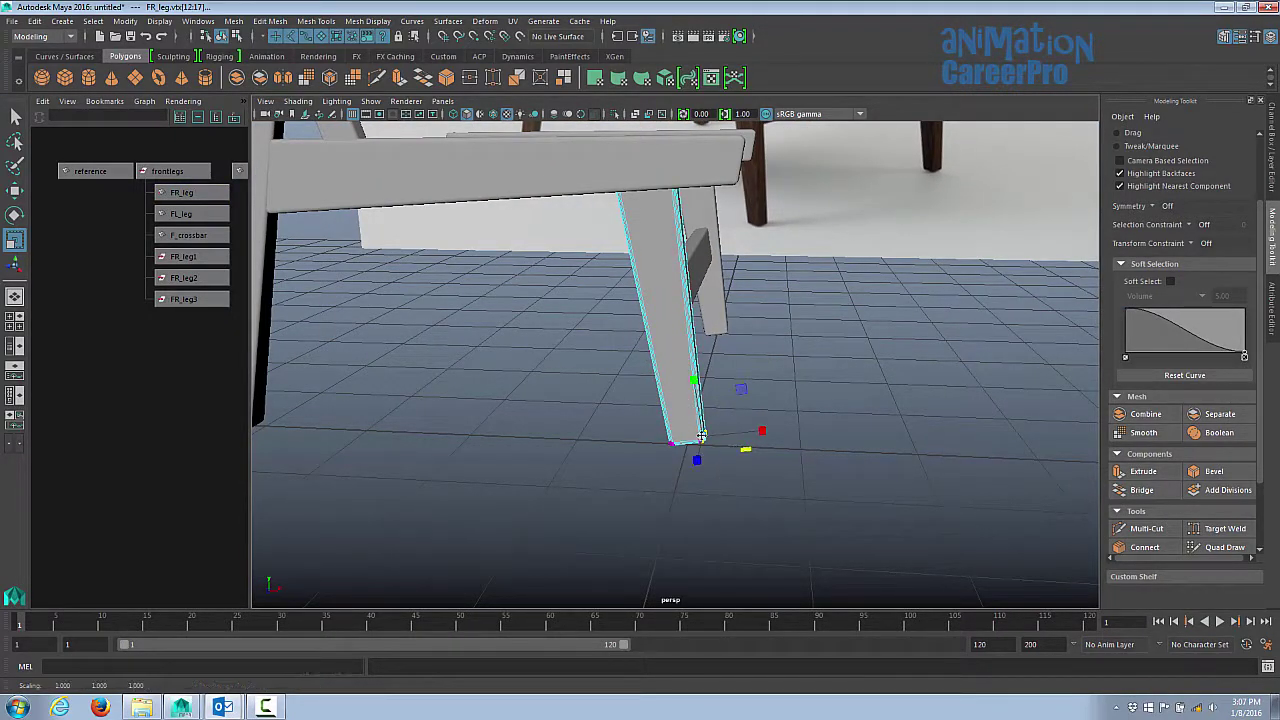
pyautogui.click(723, 452)
# Step: Display the model in wireframe and select the front bottom corner vertices of both front legs
pyautogui.press('4')
pyautogui.keyDown('alt'); pyautogui.moveTo(702, 436); pyautogui.dragTo(723, 454); pyautogui.keyUp('alt')
pyautogui.keyDown('alt'); pyautogui.moveTo(723, 454); pyautogui.dragTo(725, 422, button='middle'); pyautogui.keyUp('alt')
pyautogui.keyDown('alt'); pyautogui.moveTo(725, 422); pyautogui.dragTo(932, 434, button='right'); pyautogui.keyUp('alt')
pyautogui.keyDown('alt'); pyautogui.moveTo(932, 434); pyautogui.dragTo(826, 449); pyautogui.keyUp('alt')
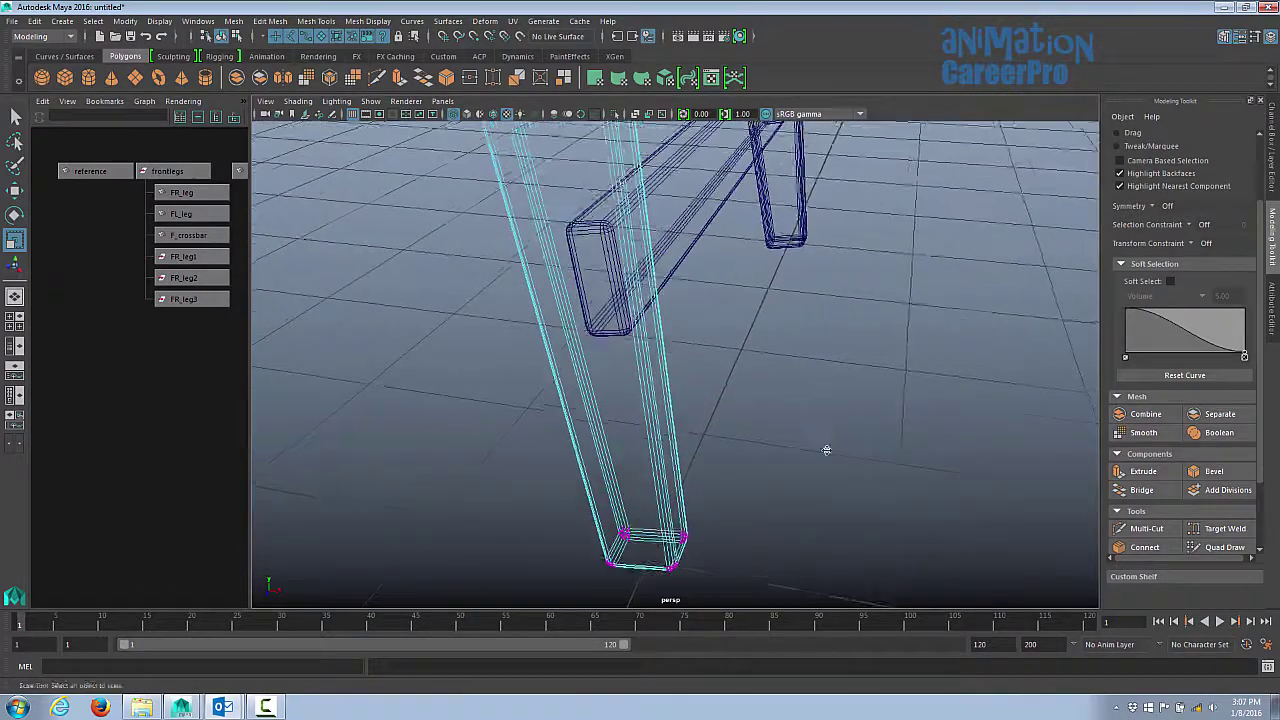
pyautogui.keyDown('alt'); pyautogui.moveTo(826, 449); pyautogui.dragTo(835, 364, button='middle'); pyautogui.keyUp('alt')
pyautogui.moveTo(677, 431); pyautogui.dragTo(767, 504)
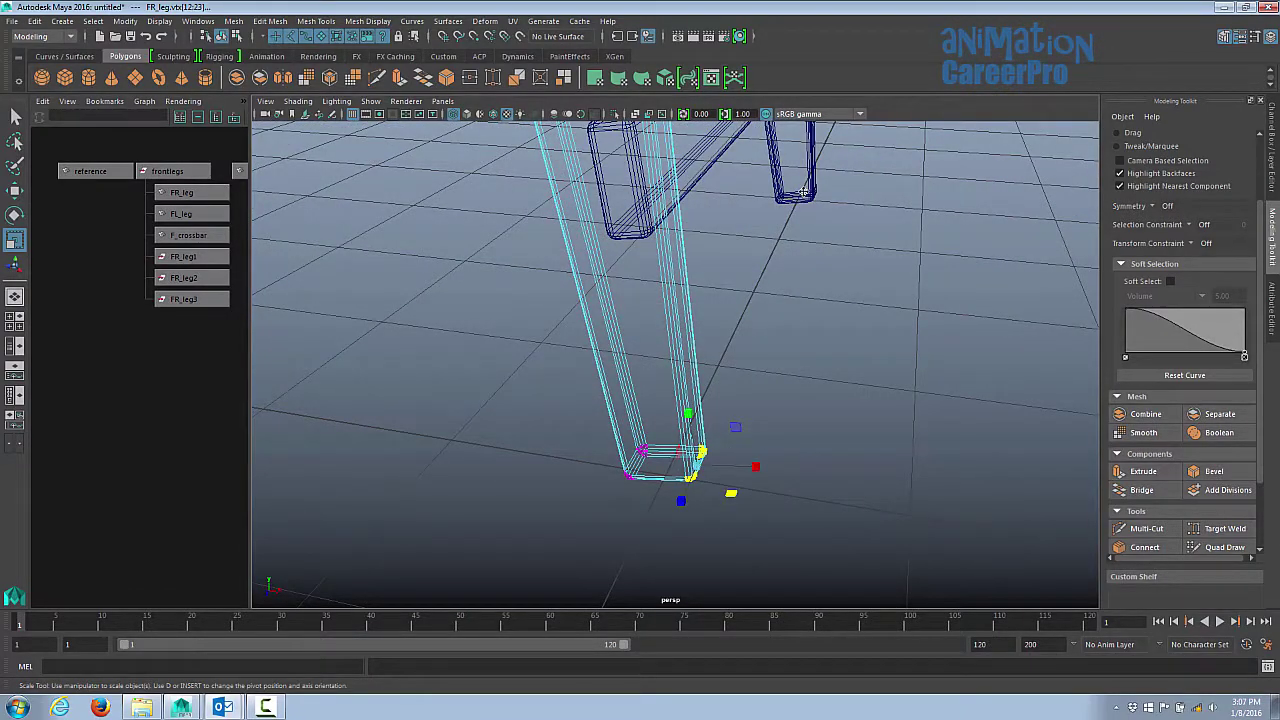
pyautogui.moveTo(803, 190); pyautogui.dragTo(754, 190, button='right')
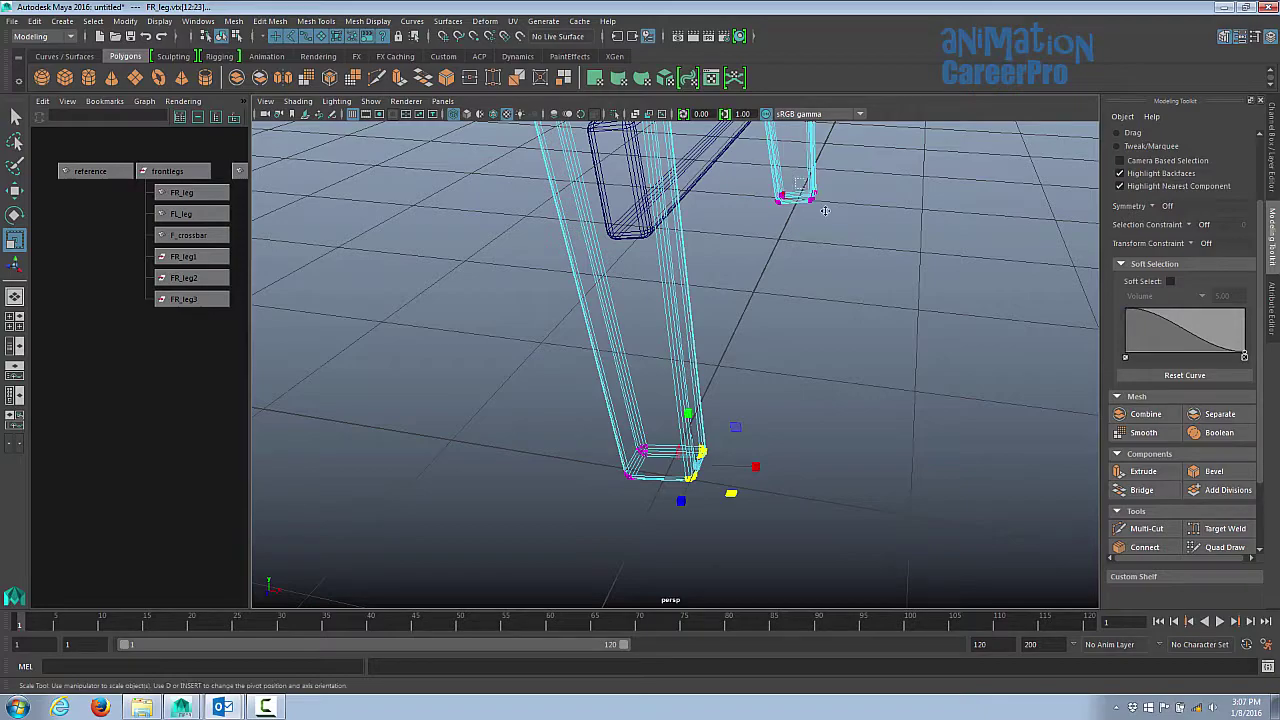
pyautogui.moveTo(793, 182); pyautogui.dragTo(846, 266)
# Step: In the front orthographic view, lower the selected vertices of both front legs to level the feet with the ground
pyautogui.moveTo(824, 387)
pyautogui.keyDown('alt'); pyautogui.mouseDown()
pyautogui.moveTo(829, 366)
pyautogui.moveTo(711, 346)
pyautogui.moveTo(694, 363)
pyautogui.moveTo(729, 349)
pyautogui.moveTo(771, 367)
pyautogui.moveTo(446, 97)
pyautogui.mouseUp(); pyautogui.keyUp('alt')
pyautogui.press('5')
pyautogui.click(442, 101)
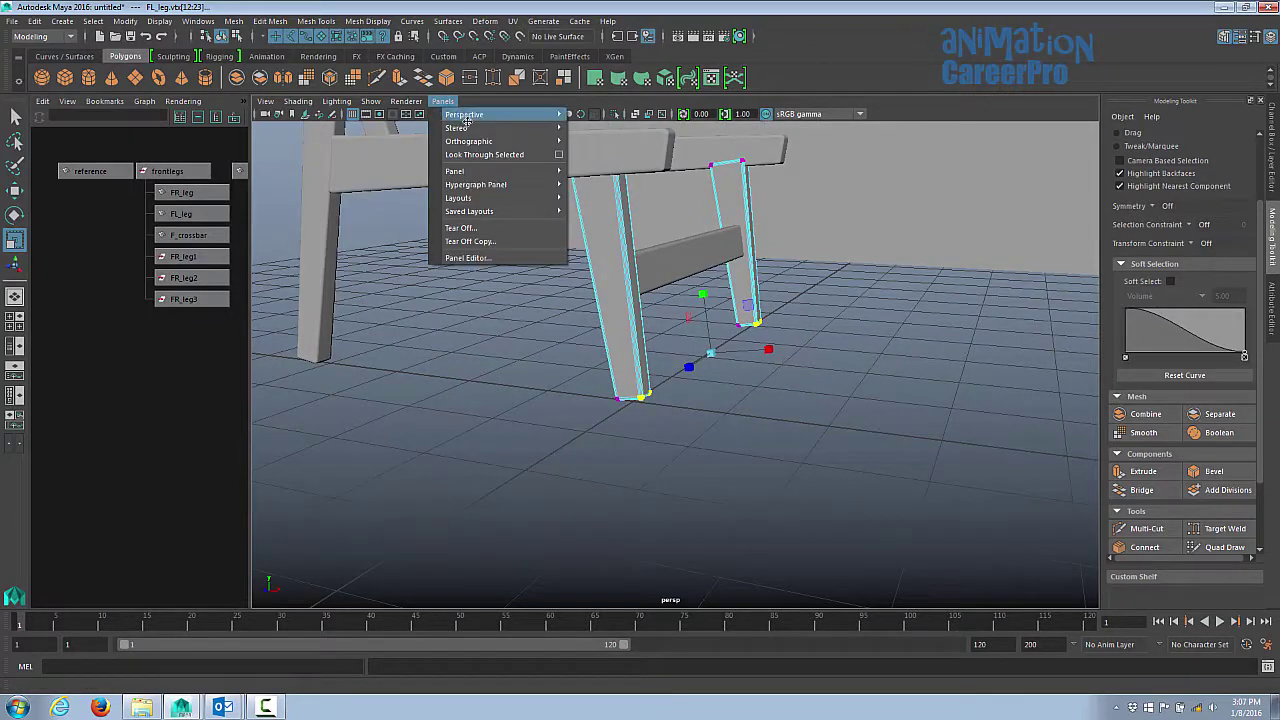
pyautogui.moveTo(482, 143)
pyautogui.click(592, 142)
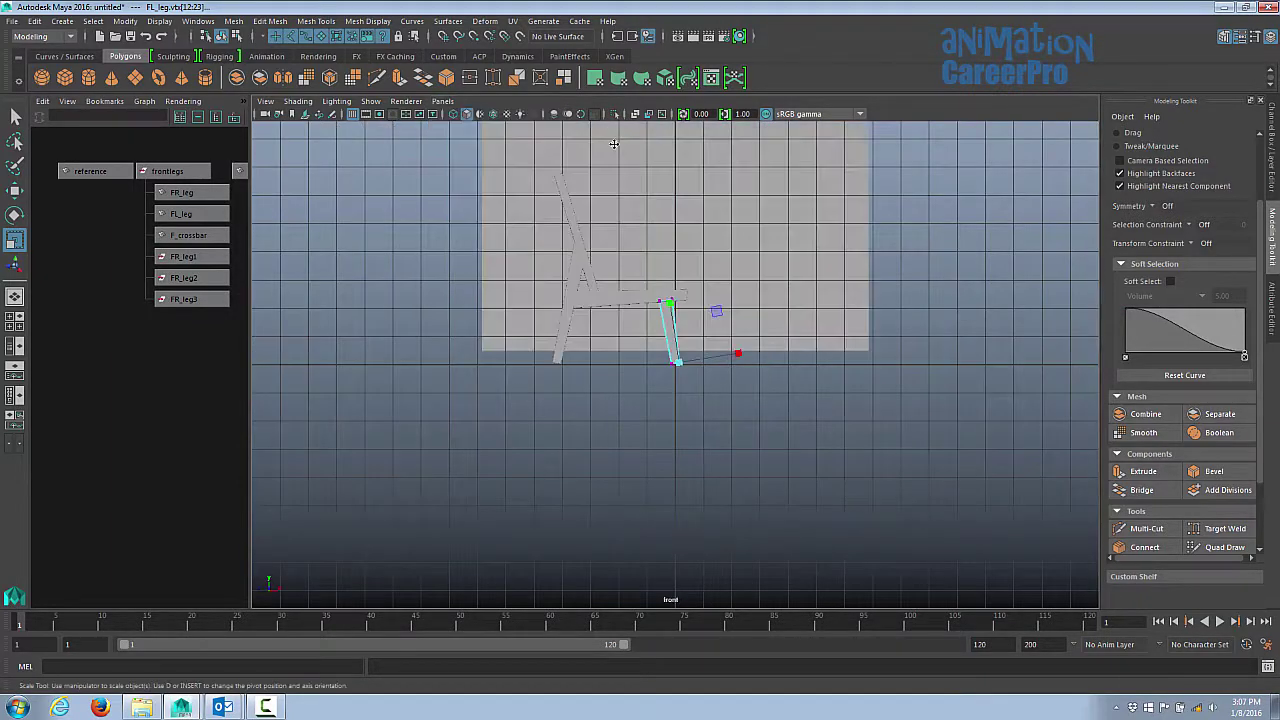
pyautogui.scroll(4, 683, 310)
pyautogui.scroll(8, 683, 310)
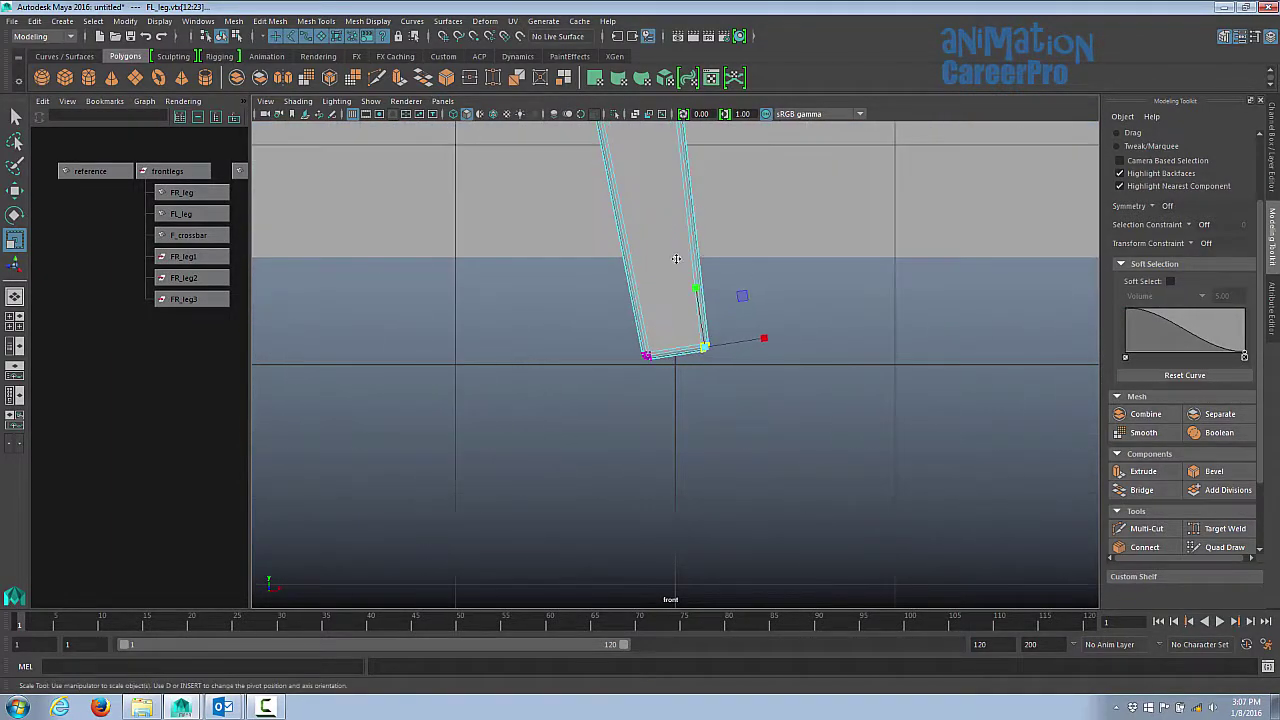
pyautogui.press('w')
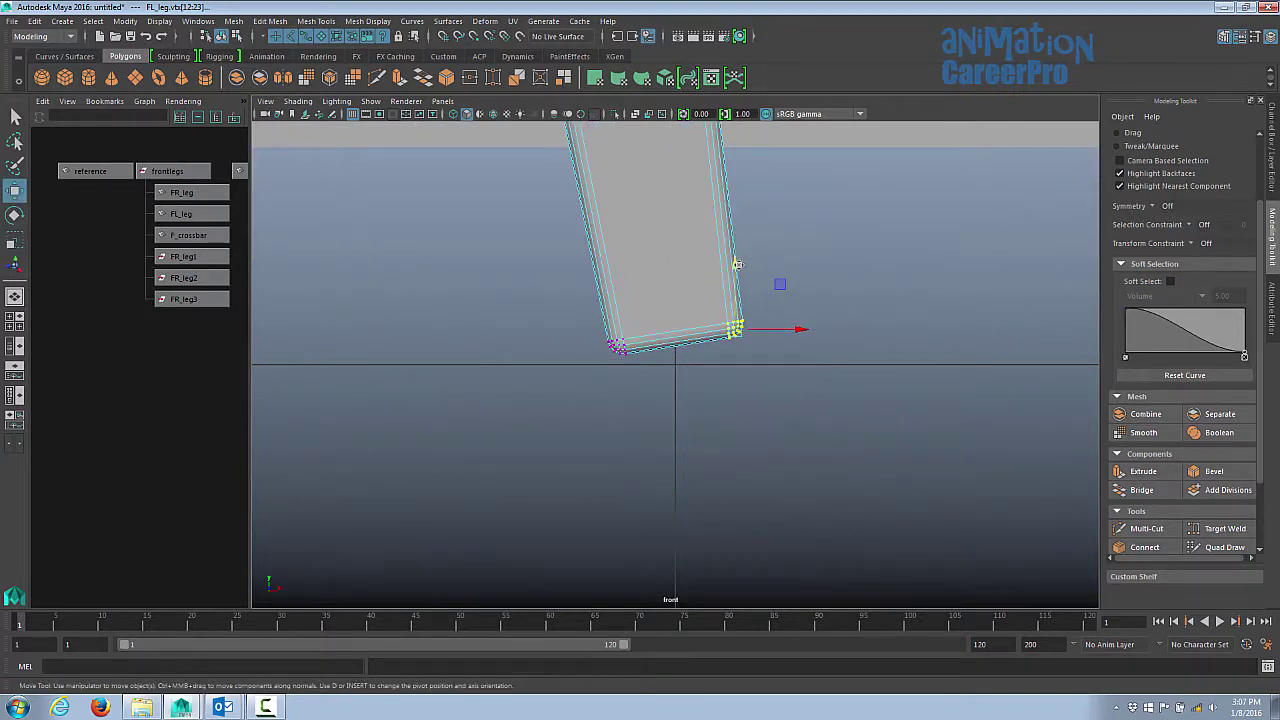
pyautogui.moveTo(737, 265); pyautogui.dragTo(735, 283)
# Step: In the front wireframe view, select the rear leg's back bottom corner vertices and lower them to flatten the foot
pyautogui.keyDown('alt'); pyautogui.moveTo(632, 297); pyautogui.dragTo(1080, 328, button='middle'); pyautogui.keyUp('alt')
pyautogui.keyDown('alt'); pyautogui.moveTo(480, 304); pyautogui.dragTo(1050, 348, button='middle'); pyautogui.keyUp('alt')
pyautogui.keyDown('alt'); pyautogui.moveTo(630, 343); pyautogui.dragTo(1190, 334, button='middle'); pyautogui.keyUp('alt')
pyautogui.keyDown('alt'); pyautogui.moveTo(1000, 334); pyautogui.dragTo(692, 337, button='right'); pyautogui.keyUp('alt')
pyautogui.keyDown('alt'); pyautogui.moveTo(692, 337); pyautogui.dragTo(788, 331, button='middle'); pyautogui.keyUp('alt')
pyautogui.keyDown('alt'); pyautogui.moveTo(788, 331); pyautogui.dragTo(946, 362, button='right'); pyautogui.keyUp('alt')
pyautogui.press('4')
pyautogui.click(714, 354)
pyautogui.rightClick(712, 355)
pyautogui.moveTo(712, 355); pyautogui.dragTo(650, 337, button='right')
pyautogui.moveTo(692, 350); pyautogui.dragTo(726, 403)
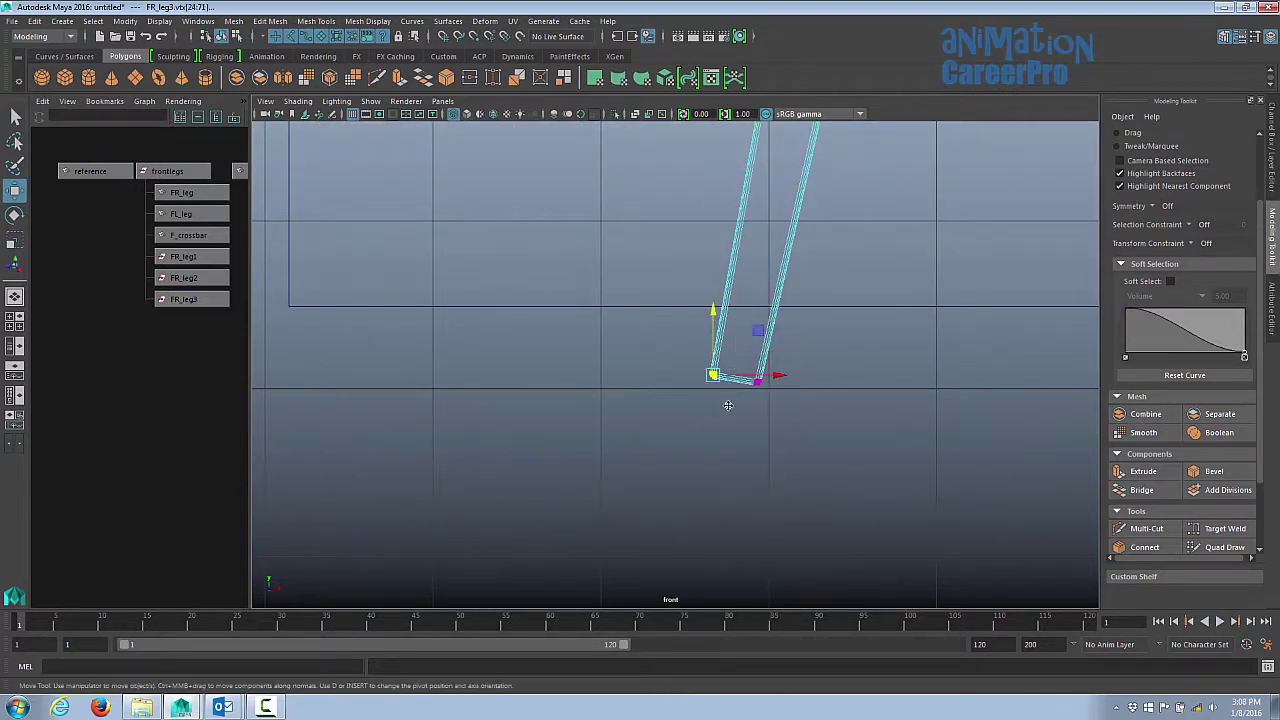
pyautogui.moveTo(714, 310); pyautogui.dragTo(714, 318)
# Step: Return to the perspective view, leave component editing and display the textured chair reference
pyautogui.keyDown('alt'); pyautogui.moveTo(714, 318); pyautogui.dragTo(685, 310, button='right'); pyautogui.keyUp('alt')
pyautogui.press('space')
pyautogui.press('space')
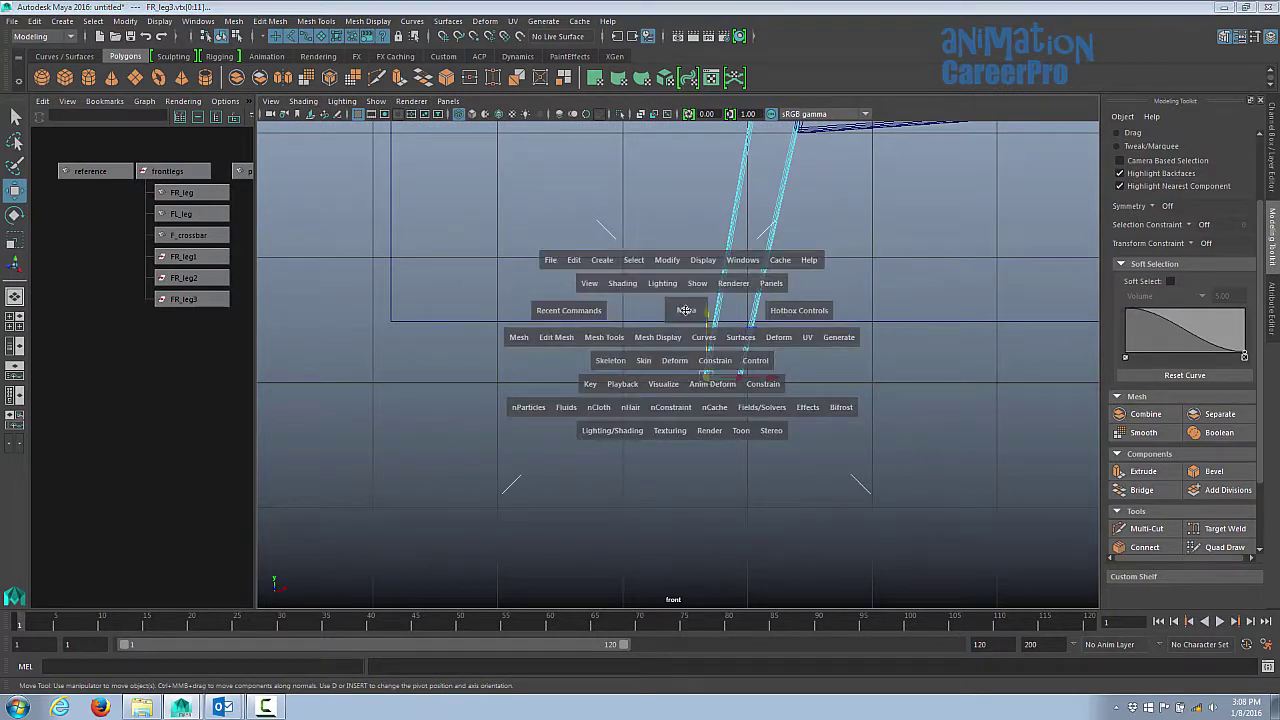
pyautogui.click(685, 310)
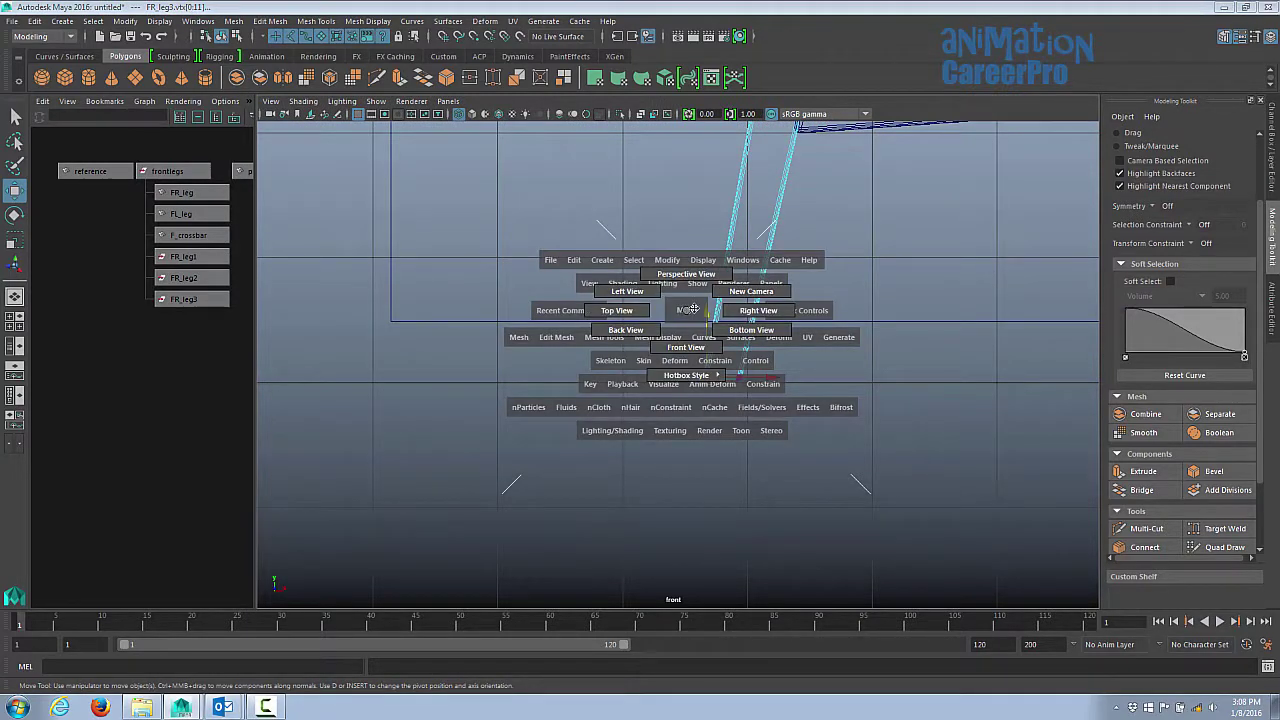
pyautogui.moveTo(692, 310); pyautogui.dragTo(678, 271)
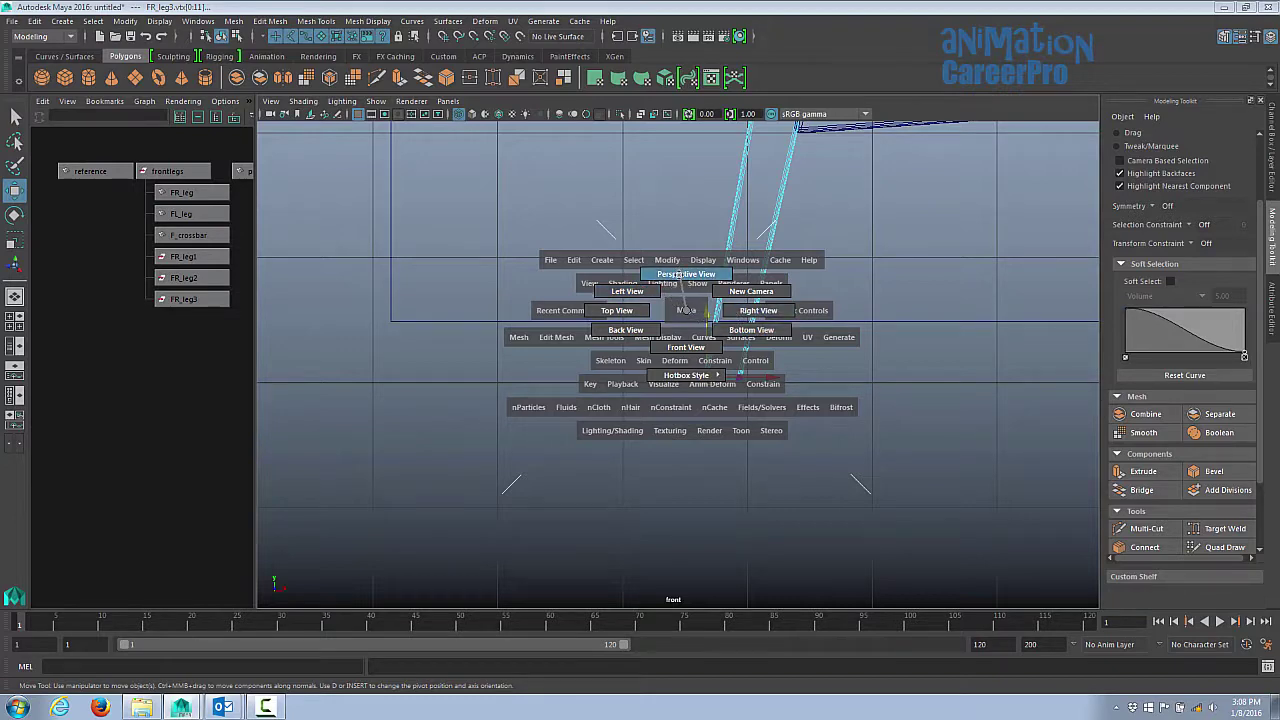
pyautogui.moveTo(678, 273); pyautogui.dragTo(679, 272)
pyautogui.keyDown('alt'); pyautogui.moveTo(708, 353); pyautogui.dragTo(689, 364); pyautogui.keyUp('alt')
pyautogui.keyDown('alt'); pyautogui.moveTo(689, 364); pyautogui.dragTo(780, 383, button='right'); pyautogui.keyUp('alt')
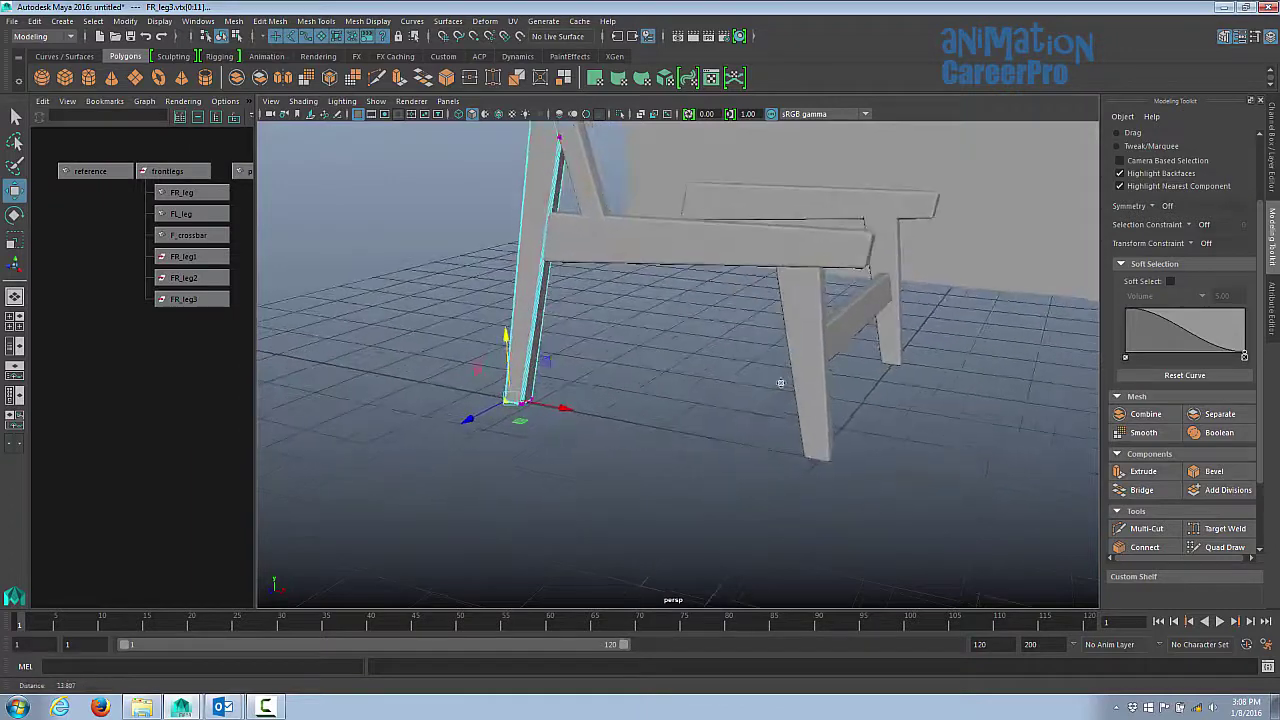
pyautogui.keyDown('alt'); pyautogui.moveTo(778, 383); pyautogui.dragTo(773, 425, button='middle'); pyautogui.keyUp('alt')
pyautogui.keyDown('alt'); pyautogui.moveTo(773, 425); pyautogui.dragTo(703, 435); pyautogui.keyUp('alt')
pyautogui.press('F8')
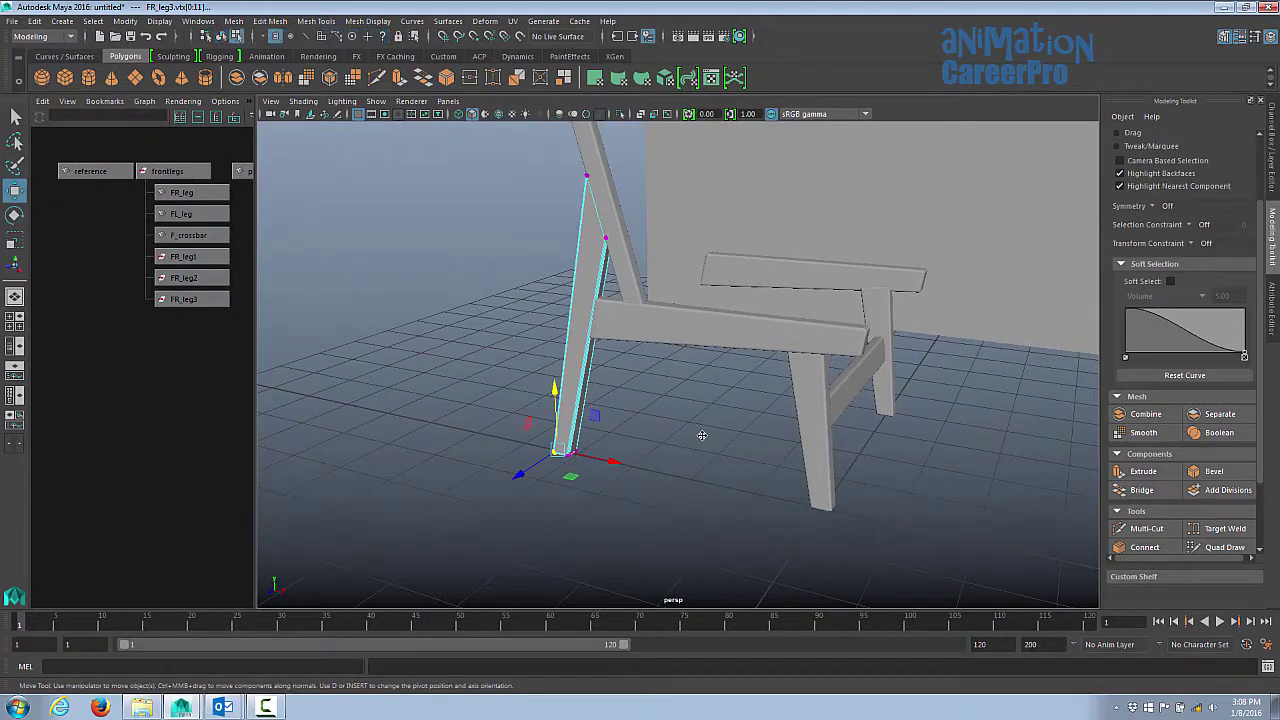
pyautogui.press('F8')
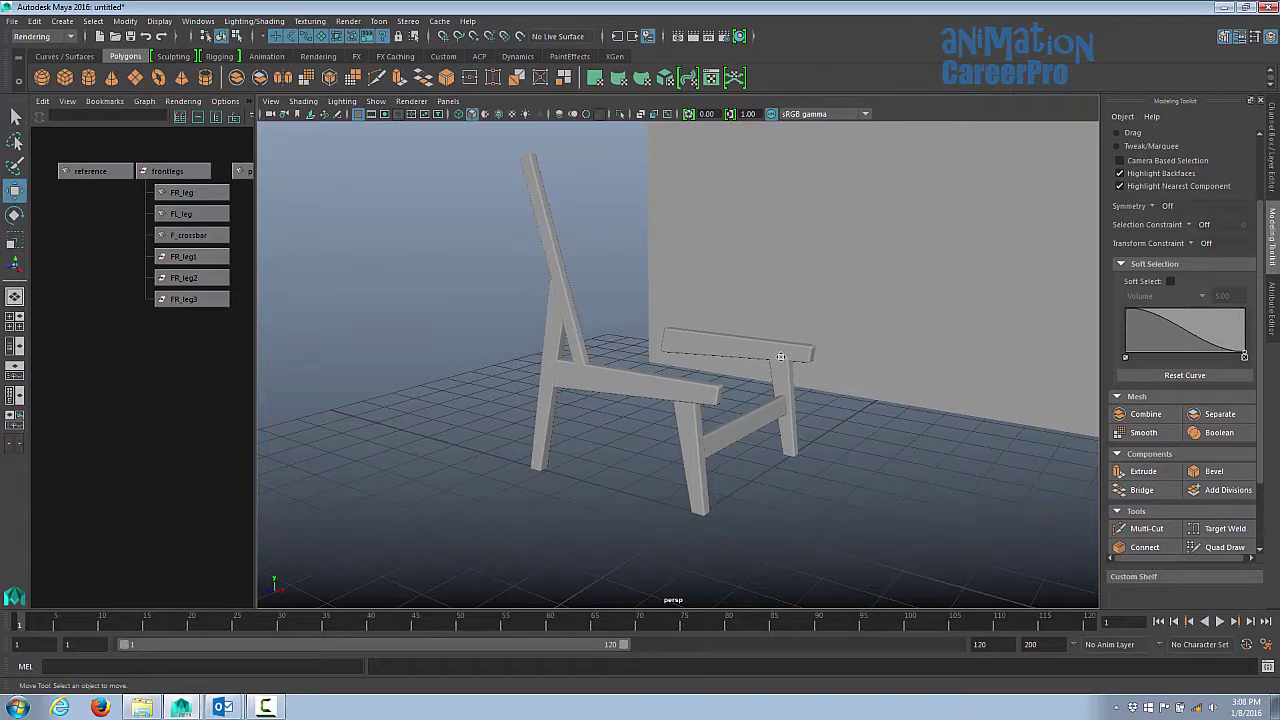
pyautogui.press('6')
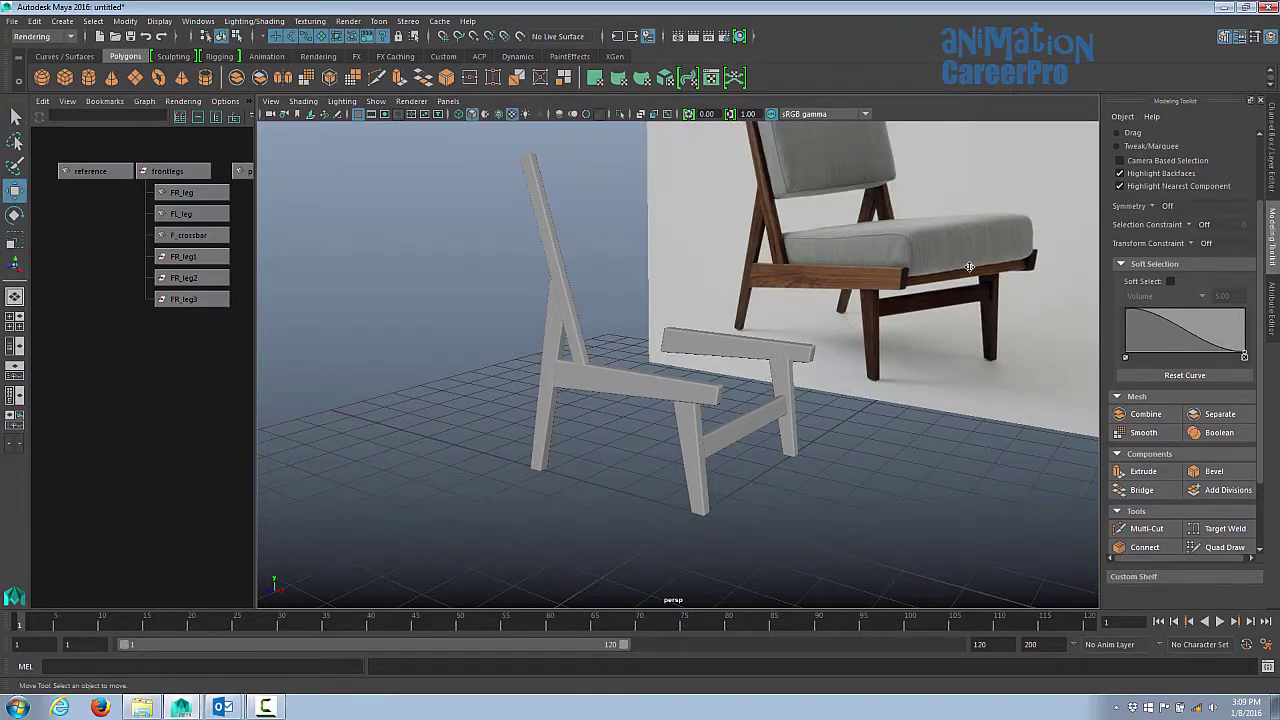
pyautogui.keyDown('alt'); pyautogui.moveTo(969, 267); pyautogui.dragTo(860, 270); pyautogui.keyUp('alt')
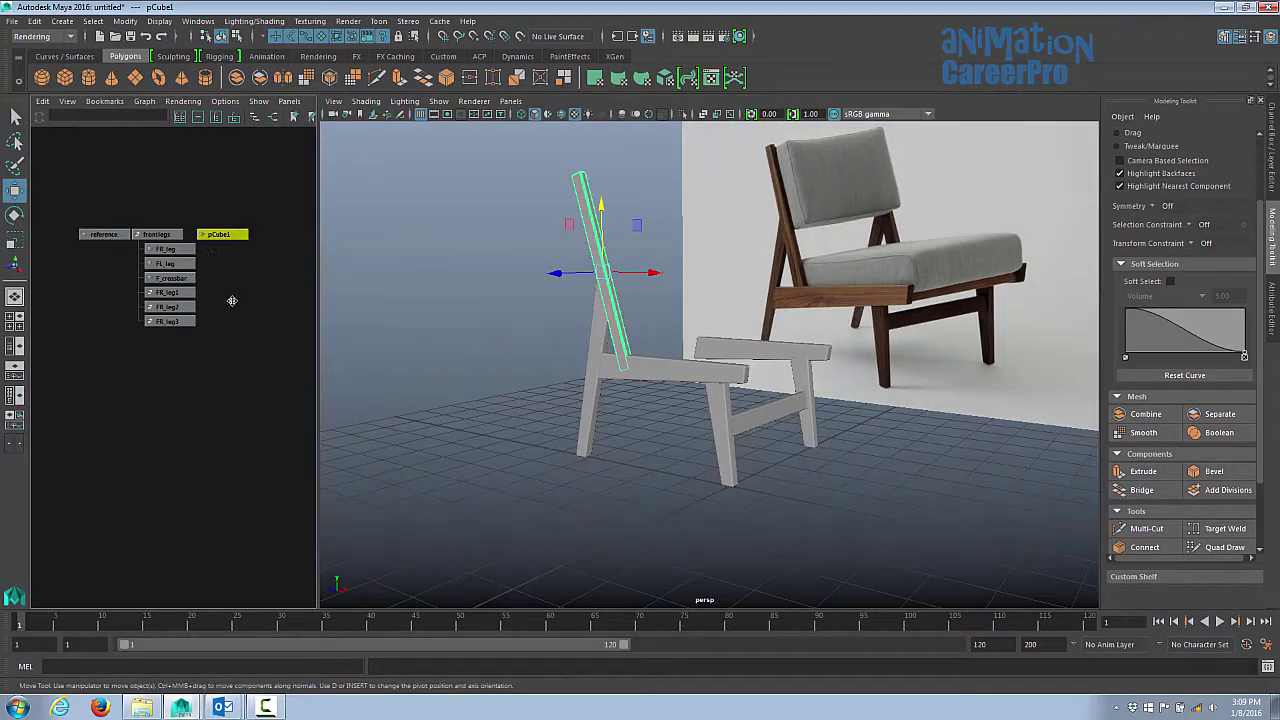
# Step: Select FR_leg3, FR_leg2, FR_leg1 and the frontlegs group in turn to identify the parts they contain
pyautogui.click(170, 321)
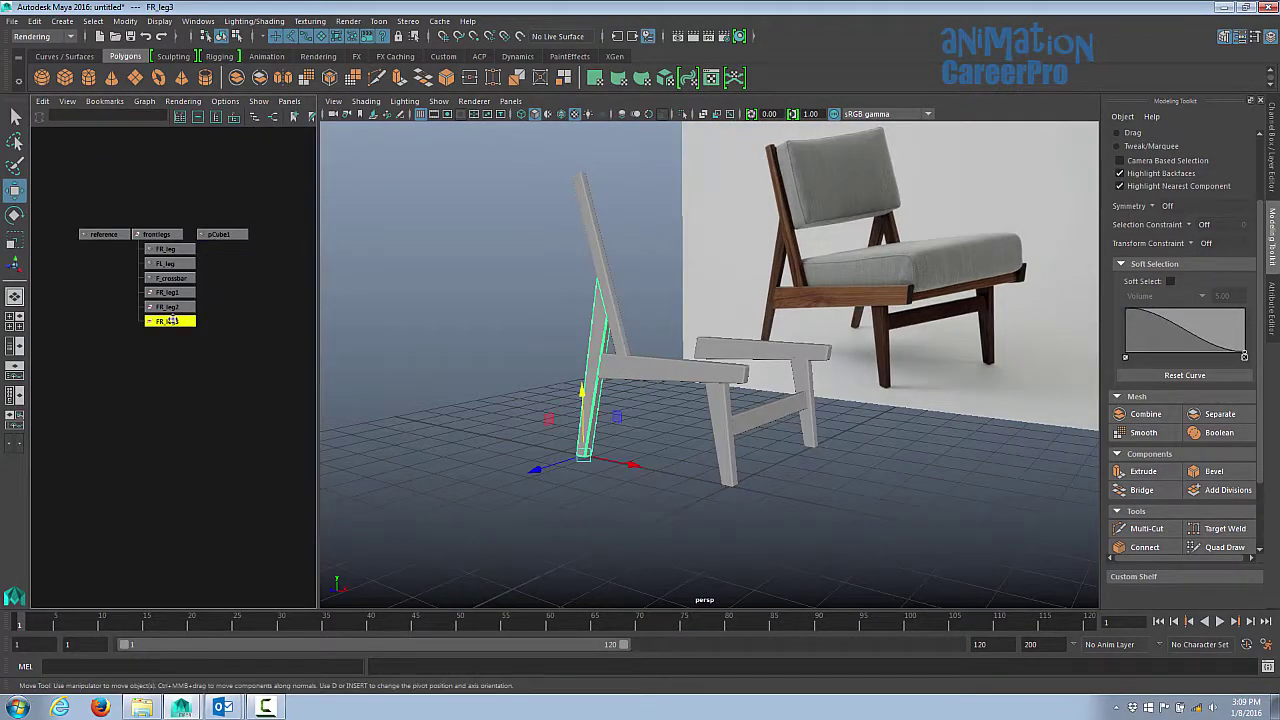
pyautogui.click(168, 306)
pyautogui.click(168, 292)
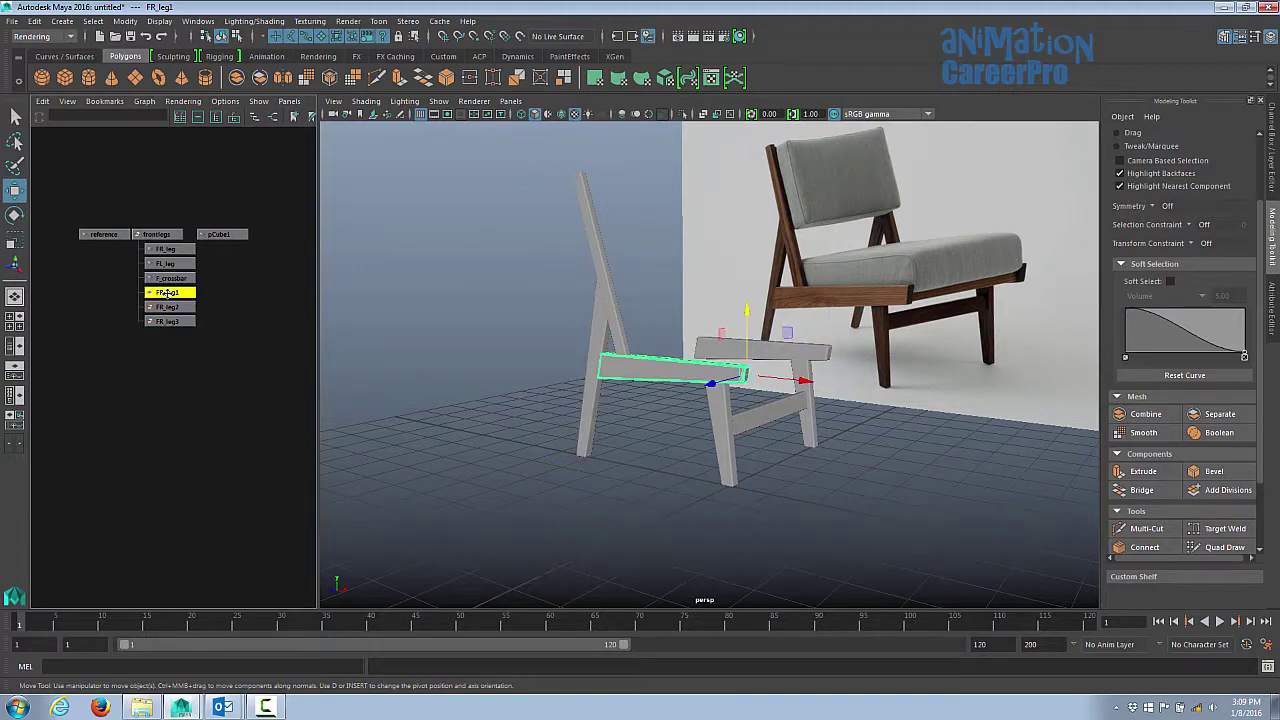
pyautogui.click(158, 234)
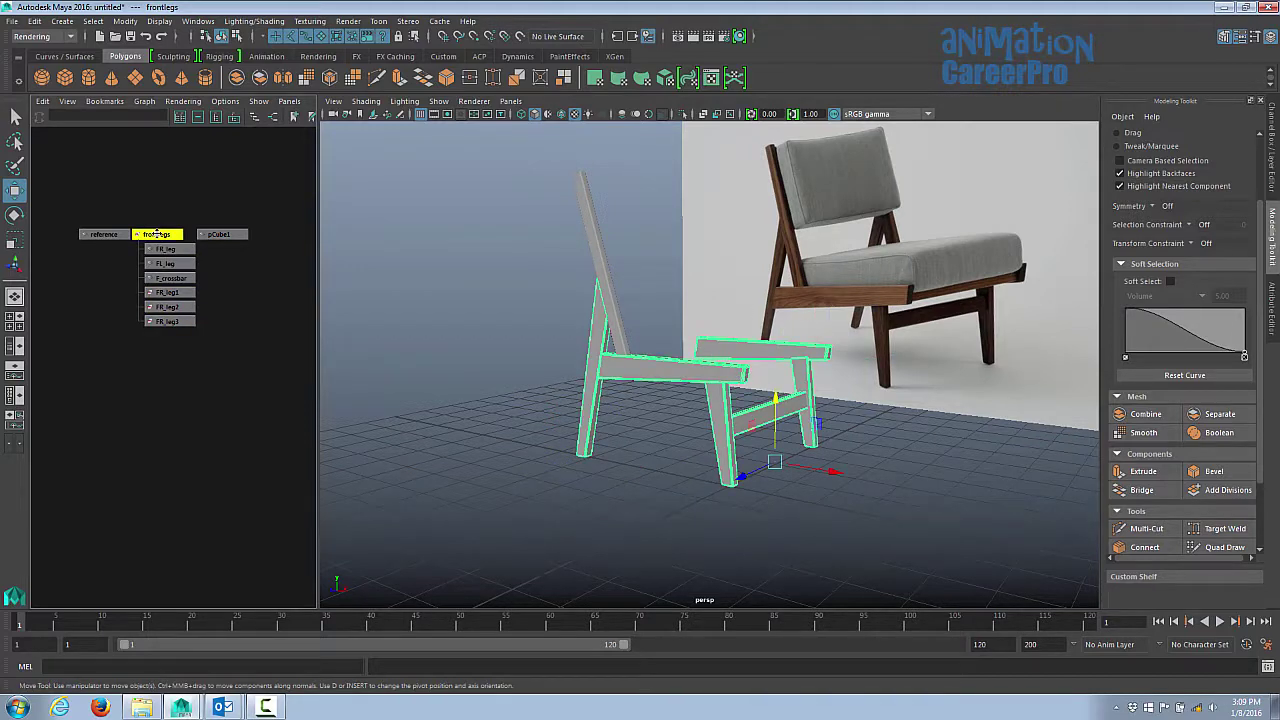
pyautogui.keyDown('alt'); pyautogui.moveTo(786, 345); pyautogui.dragTo(640, 300); pyautogui.keyUp('alt')
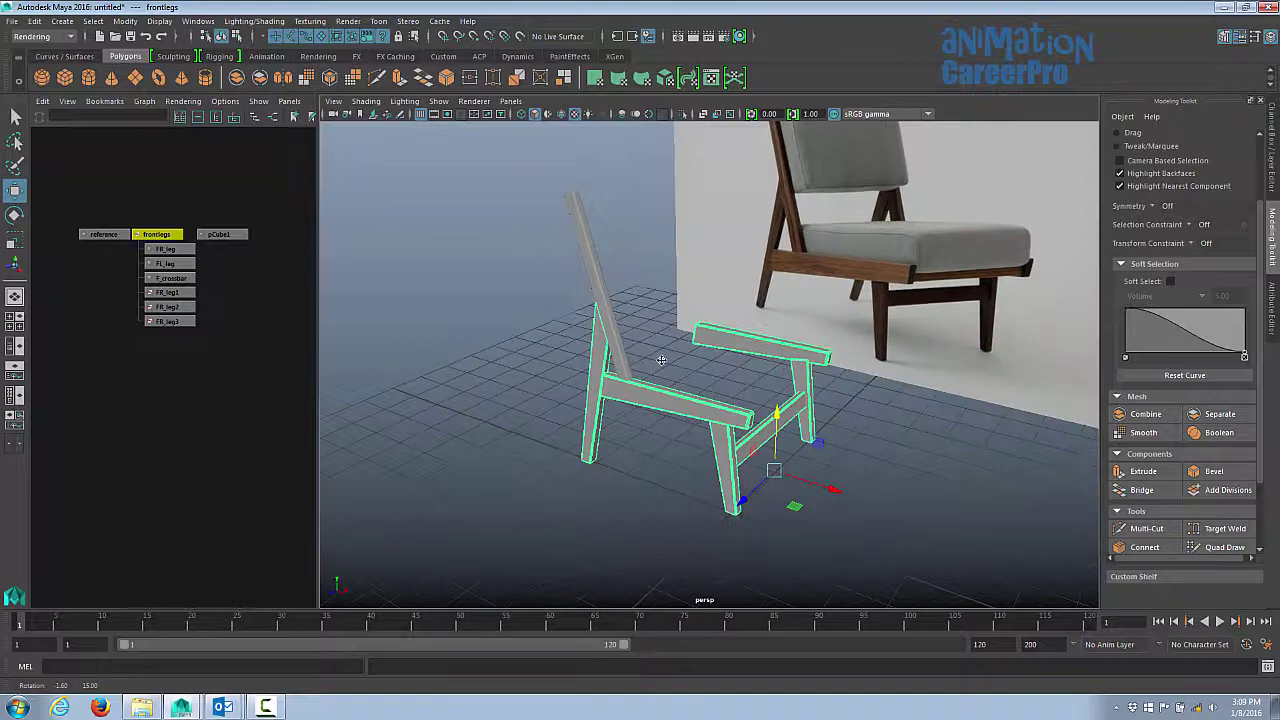
# Step: Duplicate the rear leg and backrest post together and move the copies across to the opposite side rail
pyautogui.click(592, 245)
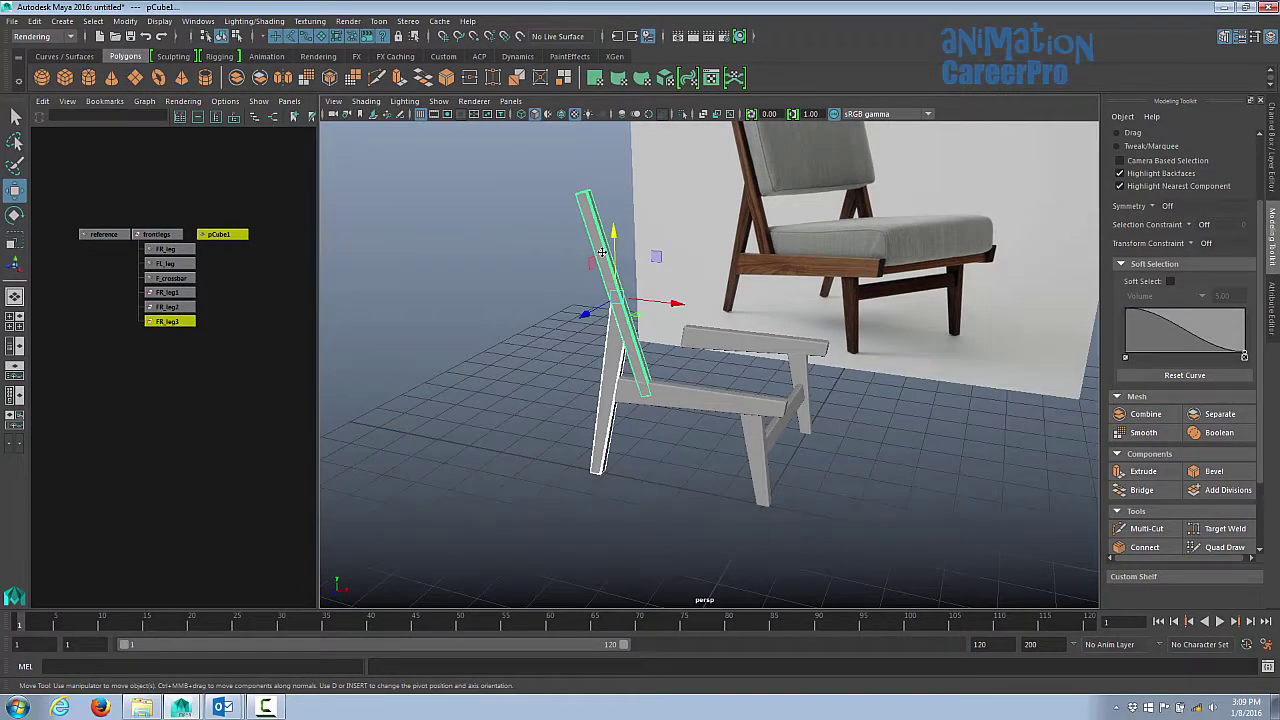
pyautogui.hotkey('ctrl', 'd')
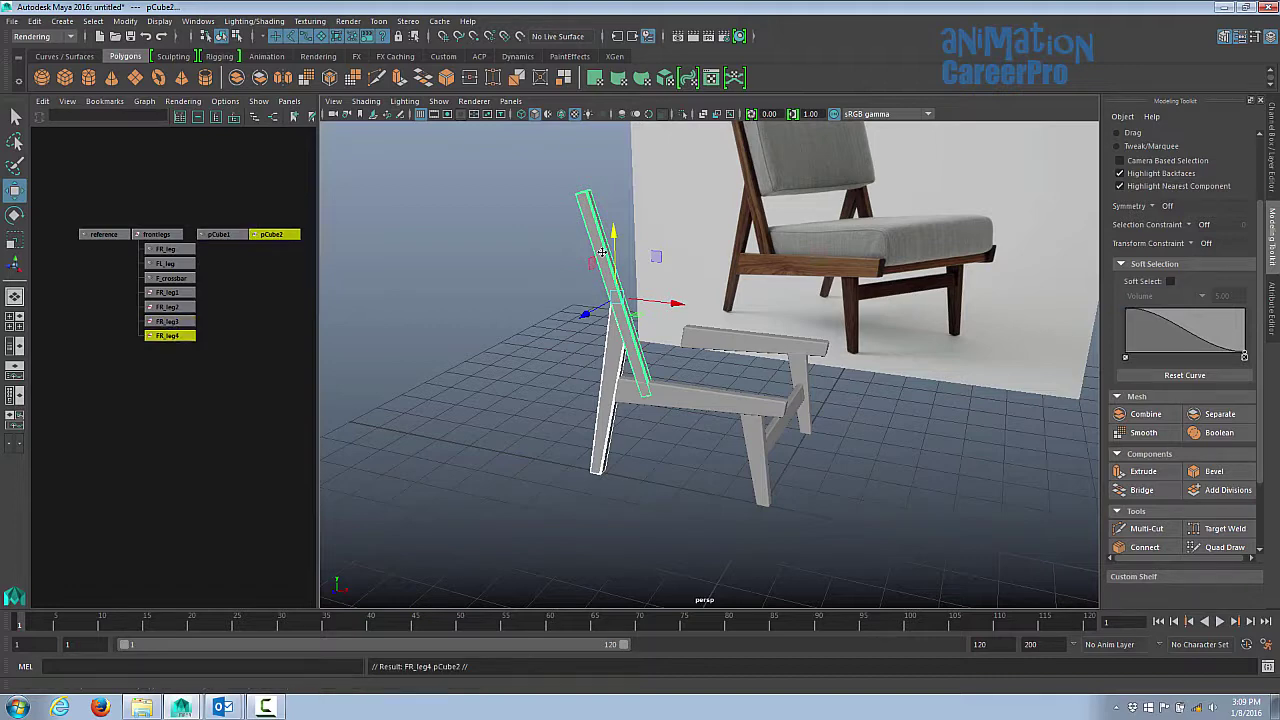
pyautogui.keyDown('alt'); pyautogui.moveTo(601, 252); pyautogui.dragTo(652, 283); pyautogui.keyUp('alt')
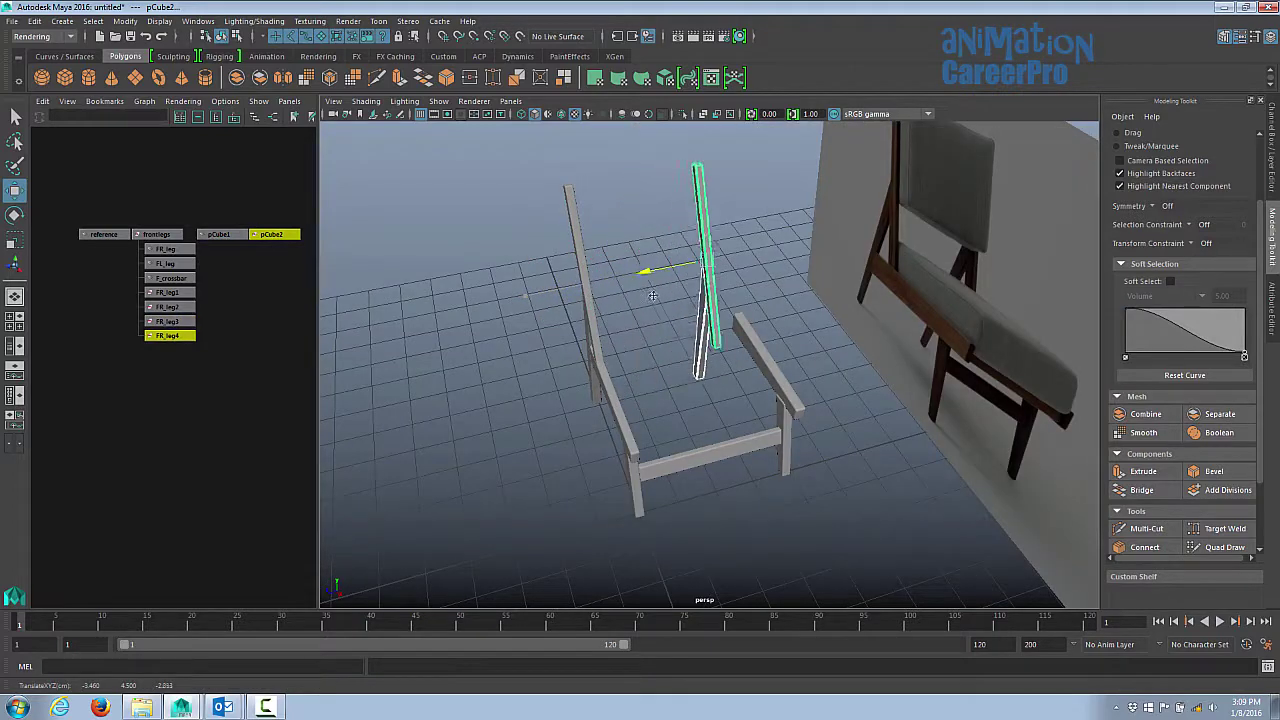
pyautogui.keyDown('alt'); pyautogui.moveTo(690, 400); pyautogui.dragTo(810, 462, button='right'); pyautogui.keyUp('alt')
pyautogui.keyDown('alt'); pyautogui.moveTo(810, 462); pyautogui.dragTo(749, 434); pyautogui.keyUp('alt')
pyautogui.moveTo(629, 167); pyautogui.dragTo(664, 169)
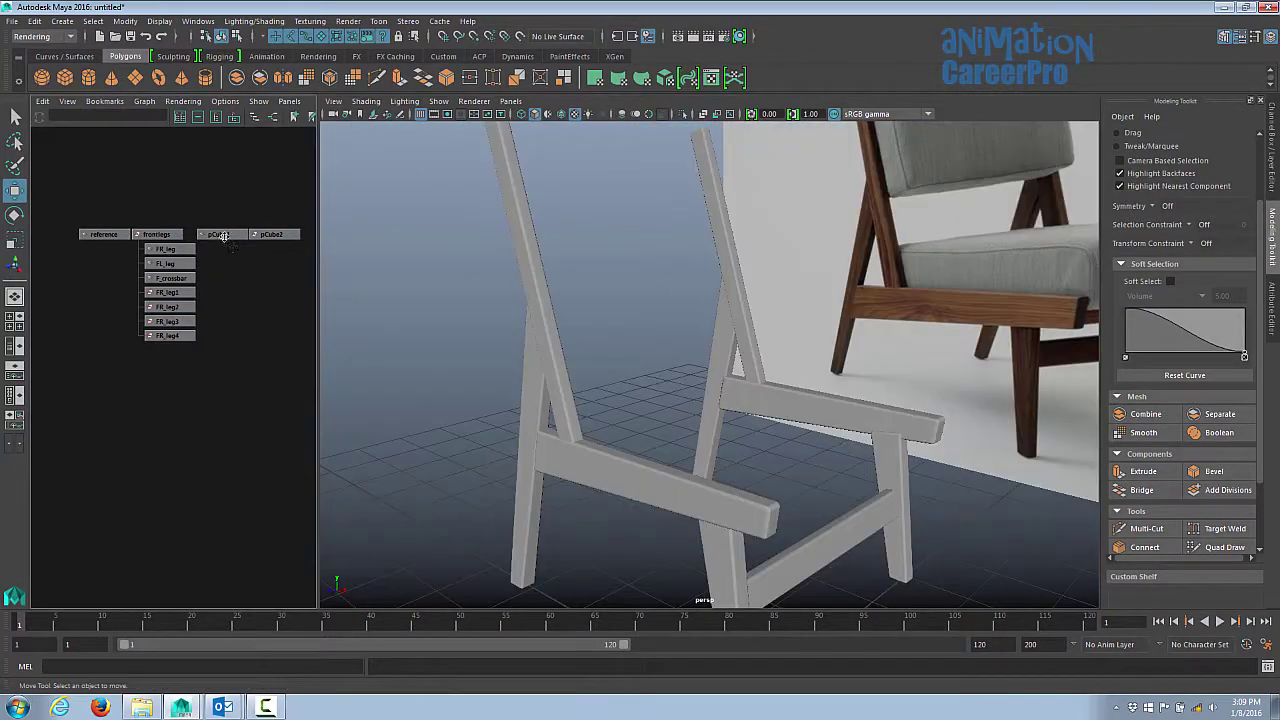
# Step: Rename the original backrest post pCube1 as R_backpost
pyautogui.click(218, 235)
pyautogui.click(268, 236)
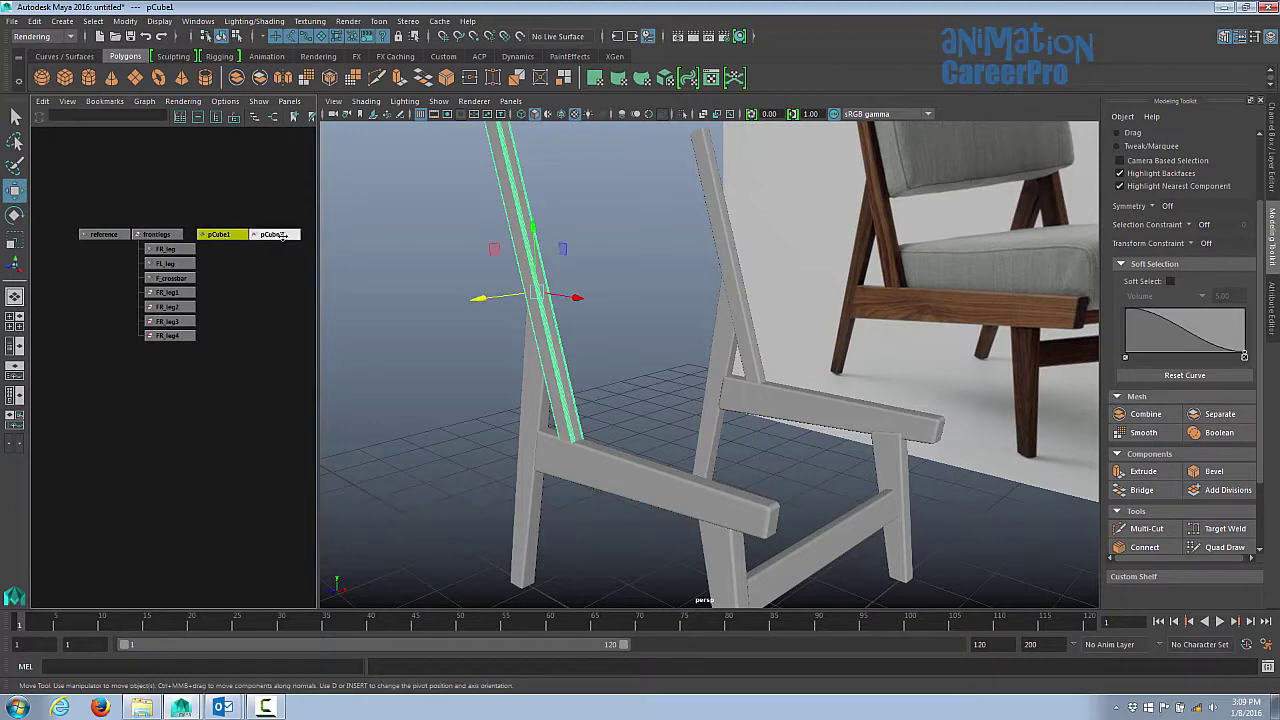
pyautogui.click(222, 234)
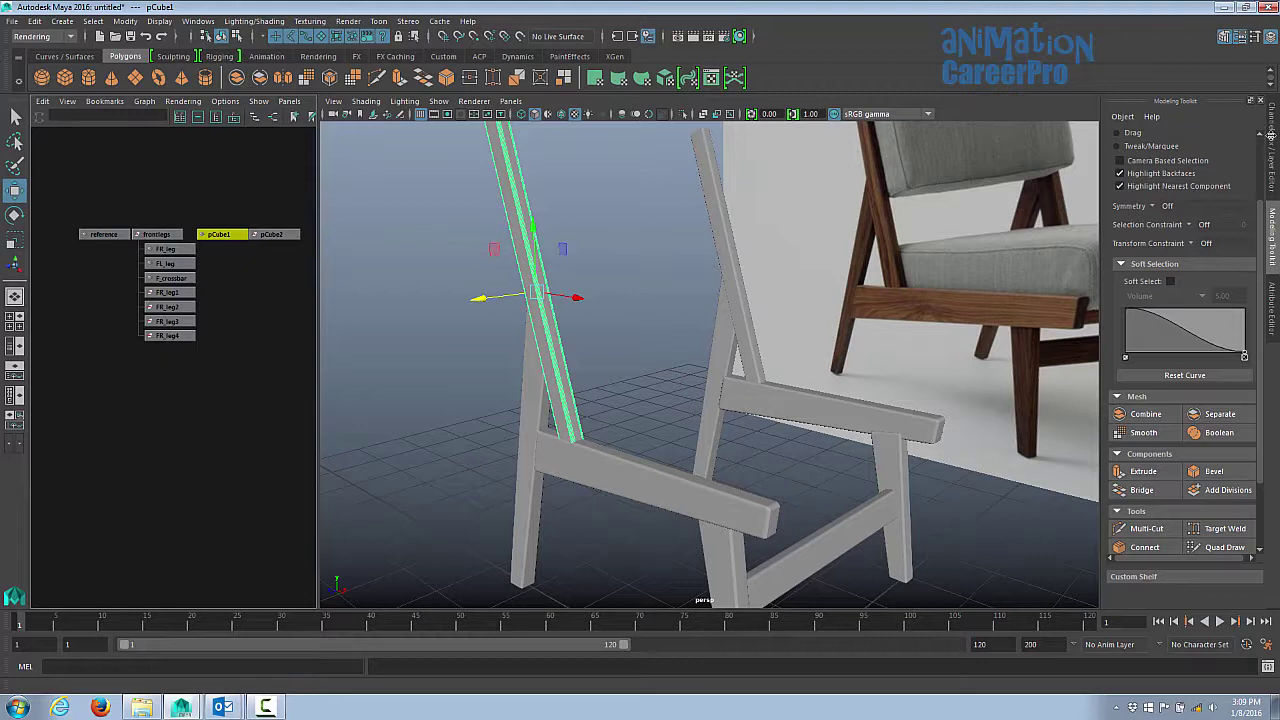
pyautogui.rightClick(222, 234)
pyautogui.click(300, 336)
pyautogui.write('R_ba')
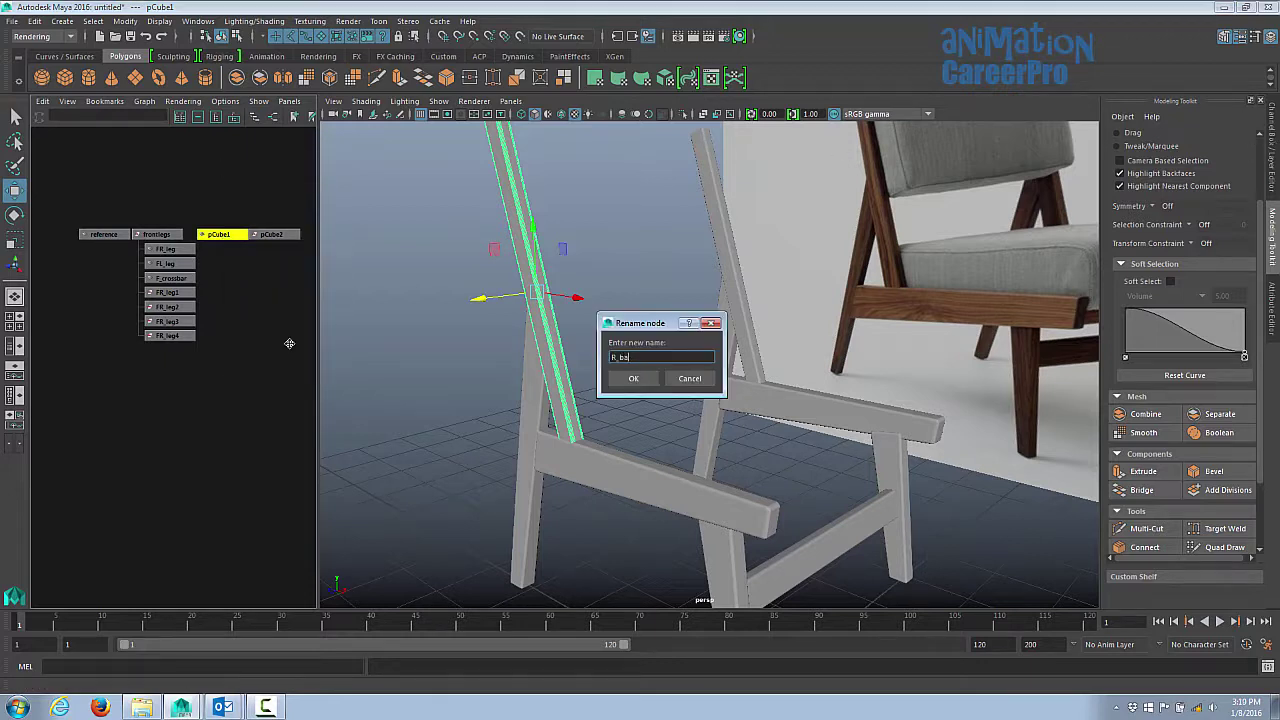
pyautogui.write('ckpost')
pyautogui.press('Return')
# Step: Rename the duplicated backrest post pCube2 as L_backpost
pyautogui.press('Right')
pyautogui.rightClick(285, 234)
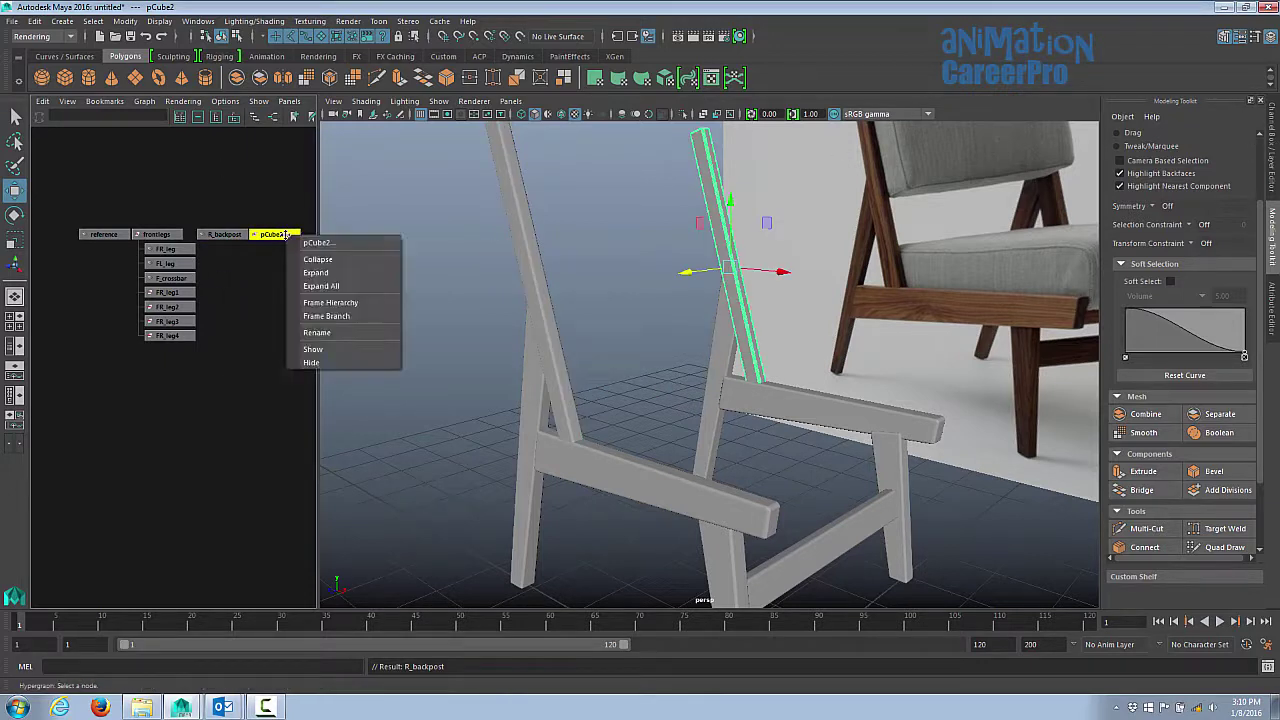
pyautogui.click(318, 332)
pyautogui.write('L')
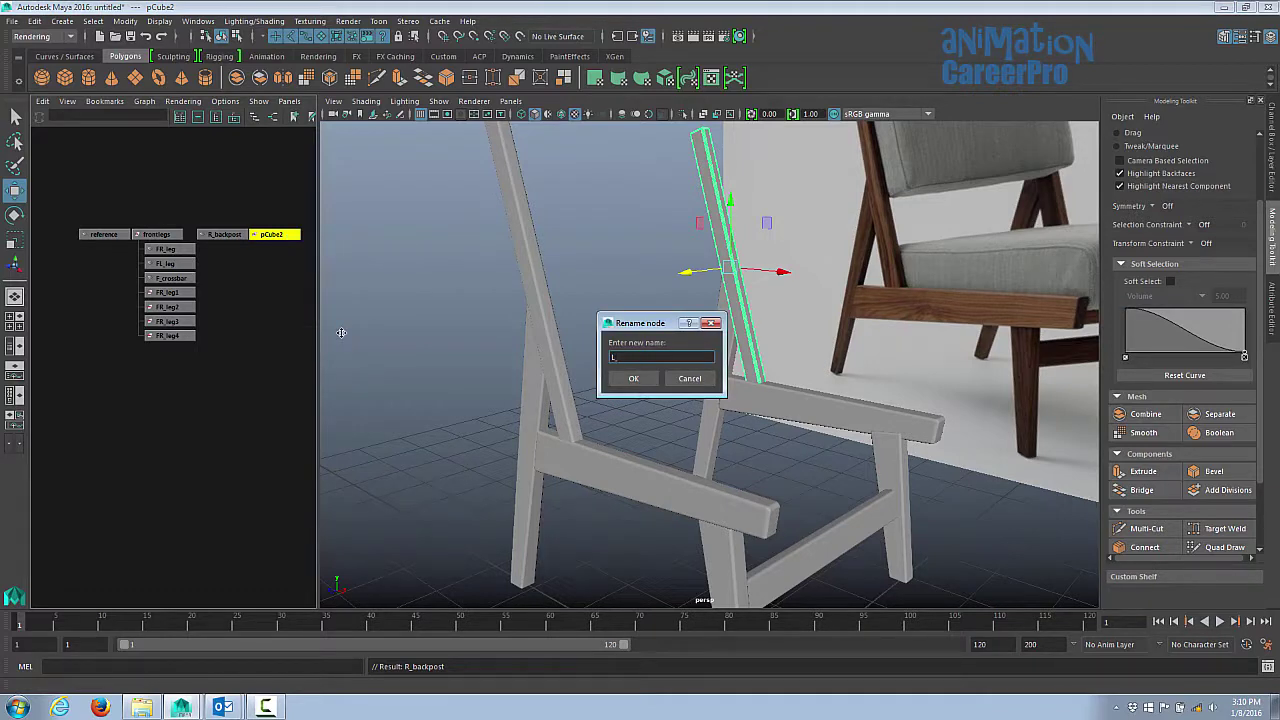
pyautogui.write('_backpost')
pyautogui.press('Return')
# Step: Identify the original rear leg in the viewport and rename its node FR_leg3 as BR_leg3
pyautogui.click(535, 390)
pyautogui.click(717, 365)
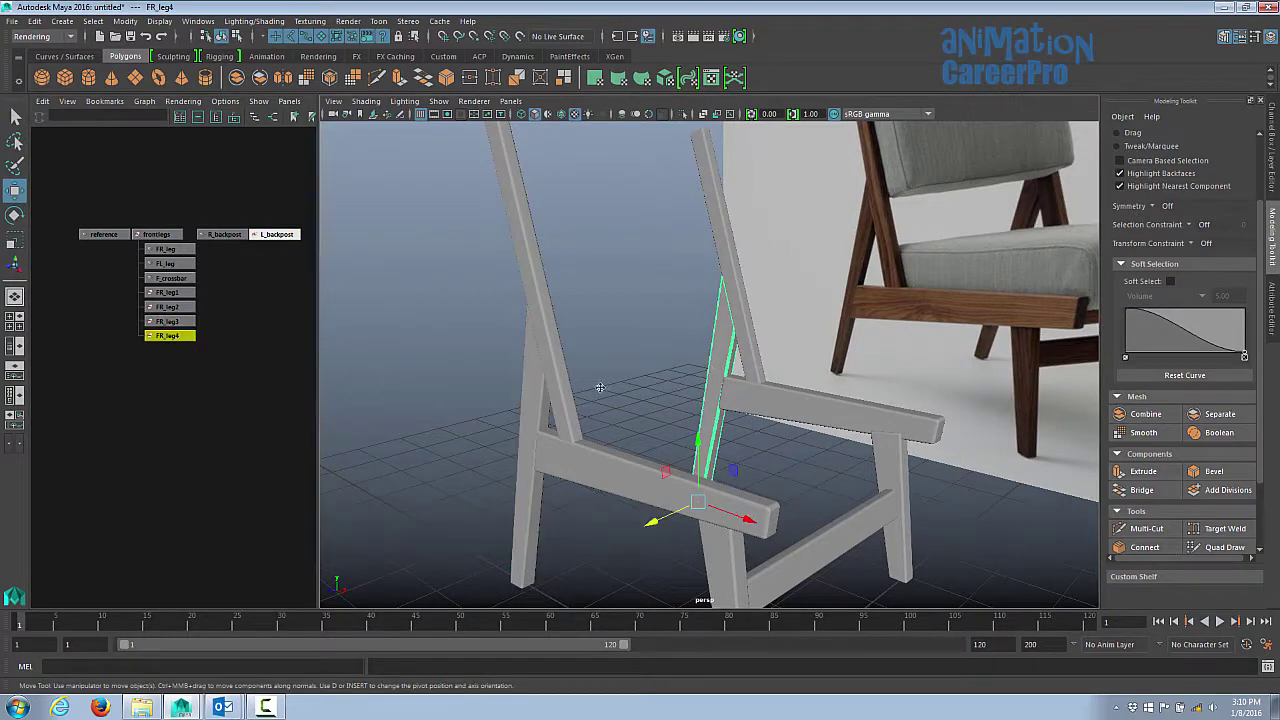
pyautogui.click(536, 390)
pyautogui.rightClick(168, 321)
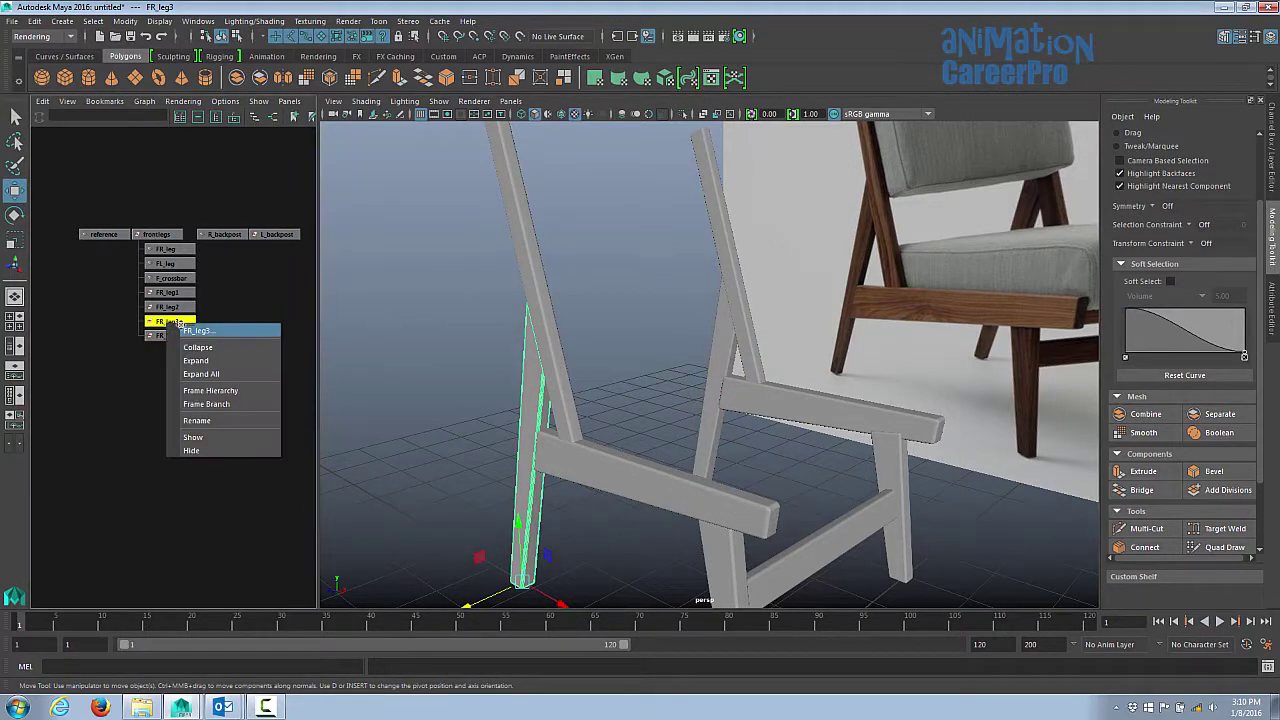
pyautogui.click(197, 420)
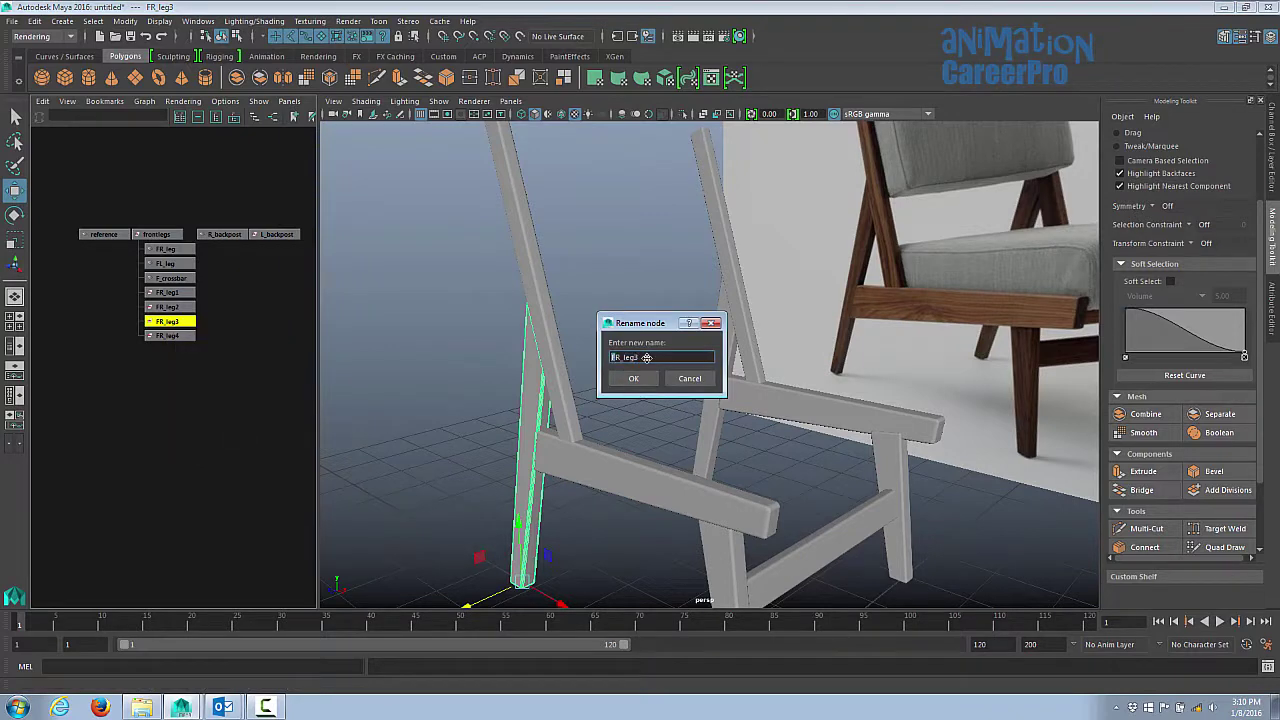
pyautogui.write('B')
pyautogui.press('Return')
# Step: Rename the duplicated rear leg FR_leg4 as BR_leg4
pyautogui.click(704, 409)
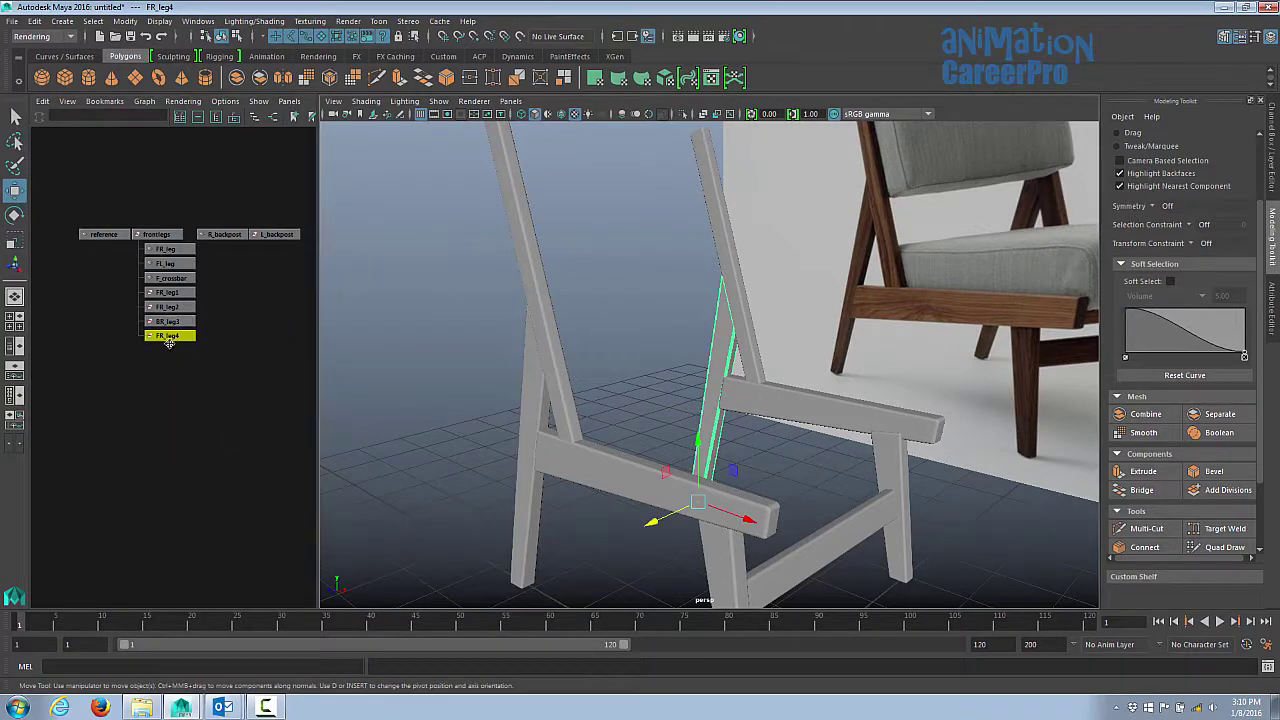
pyautogui.rightClick(166, 337)
pyautogui.click(198, 436)
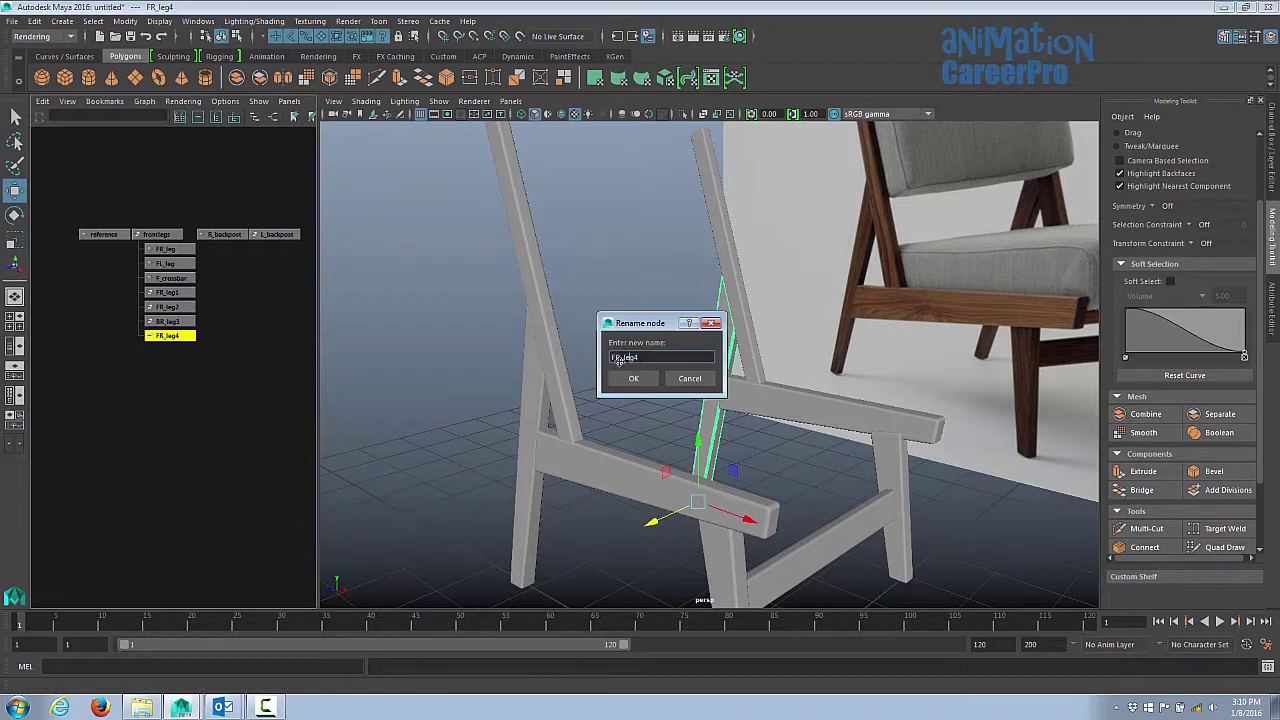
pyautogui.moveTo(615, 358); pyautogui.dragTo(599, 362)
pyautogui.write('B')
pyautogui.press('Return')
pyautogui.keyDown('alt'); pyautogui.moveTo(450, 298); pyautogui.dragTo(566, 297); pyautogui.keyUp('alt')
pyautogui.keyDown('alt'); pyautogui.moveTo(566, 297); pyautogui.dragTo(420, 309, button='right'); pyautogui.keyUp('alt')
pyautogui.moveTo(586, 318)
pyautogui.keyDown('alt'); pyautogui.mouseDown()
pyautogui.moveTo(554, 337)
pyautogui.moveTo(591, 349)
pyautogui.moveTo(600, 337)
pyautogui.mouseUp(); pyautogui.keyUp('alt')
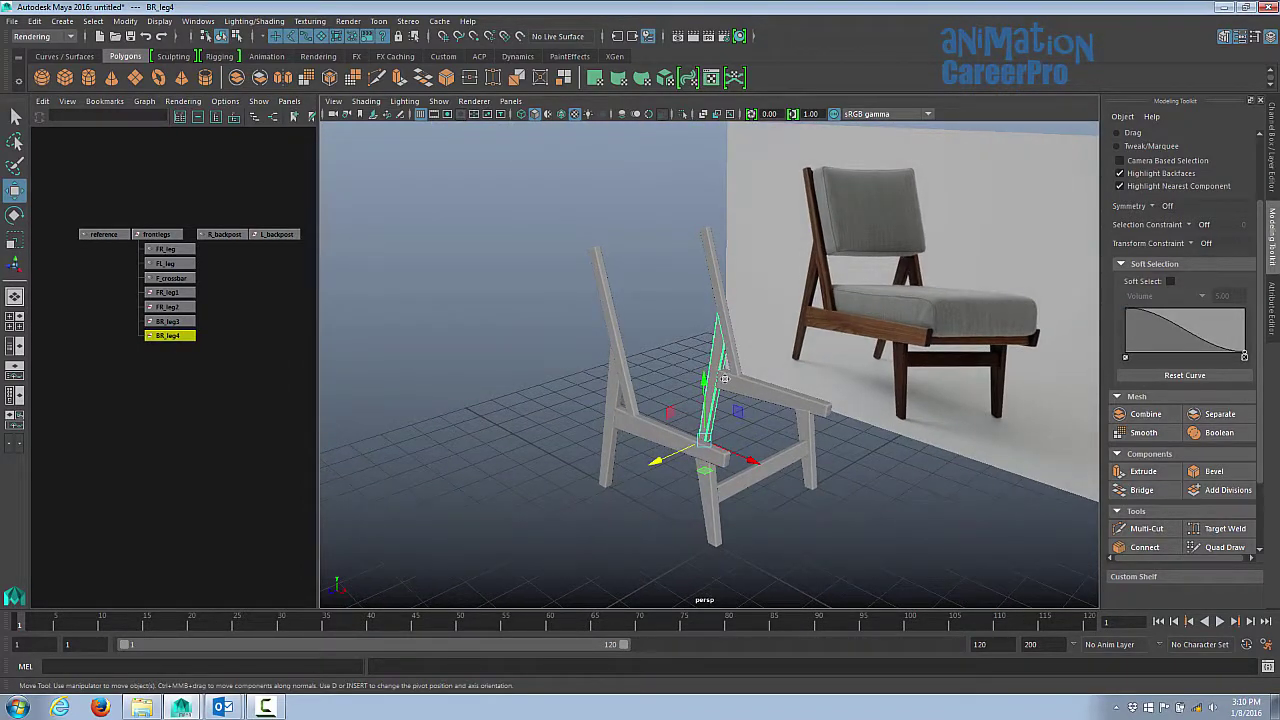
# Step: Check which parts the frontlegs group contains, and parent R_backpost and L_backpost under it
pyautogui.click(615, 383)
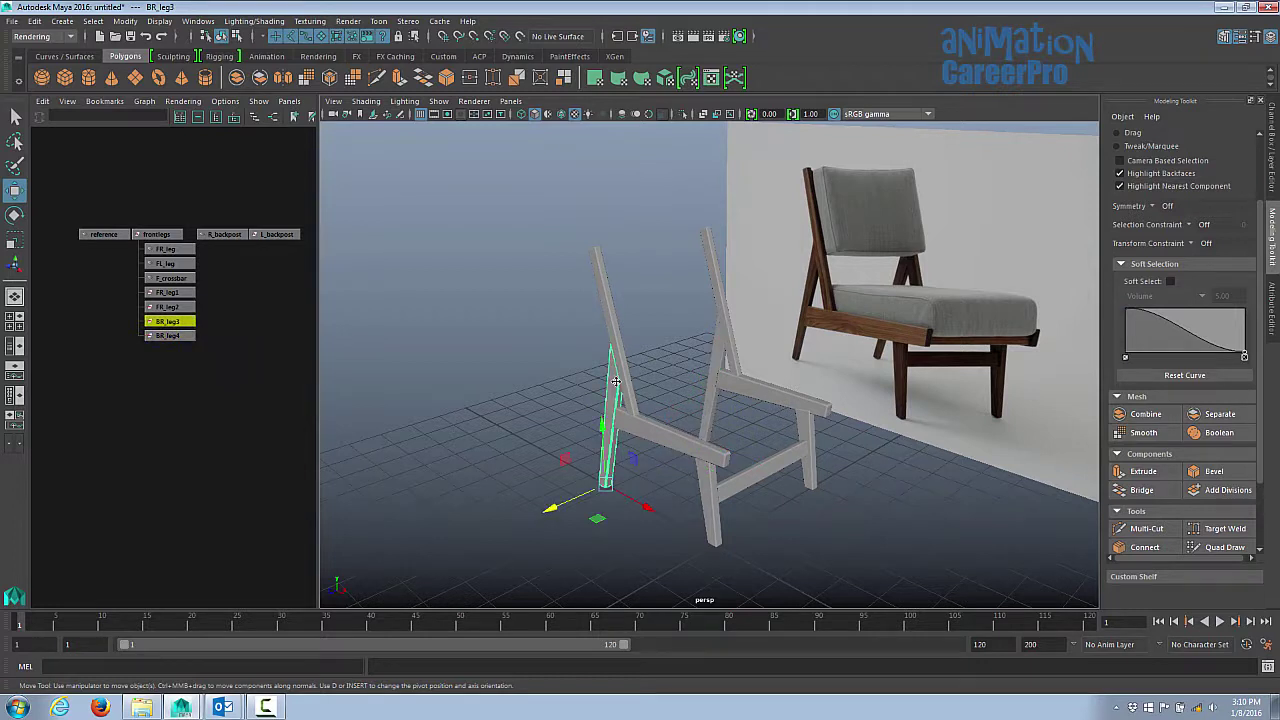
pyautogui.press('Up')
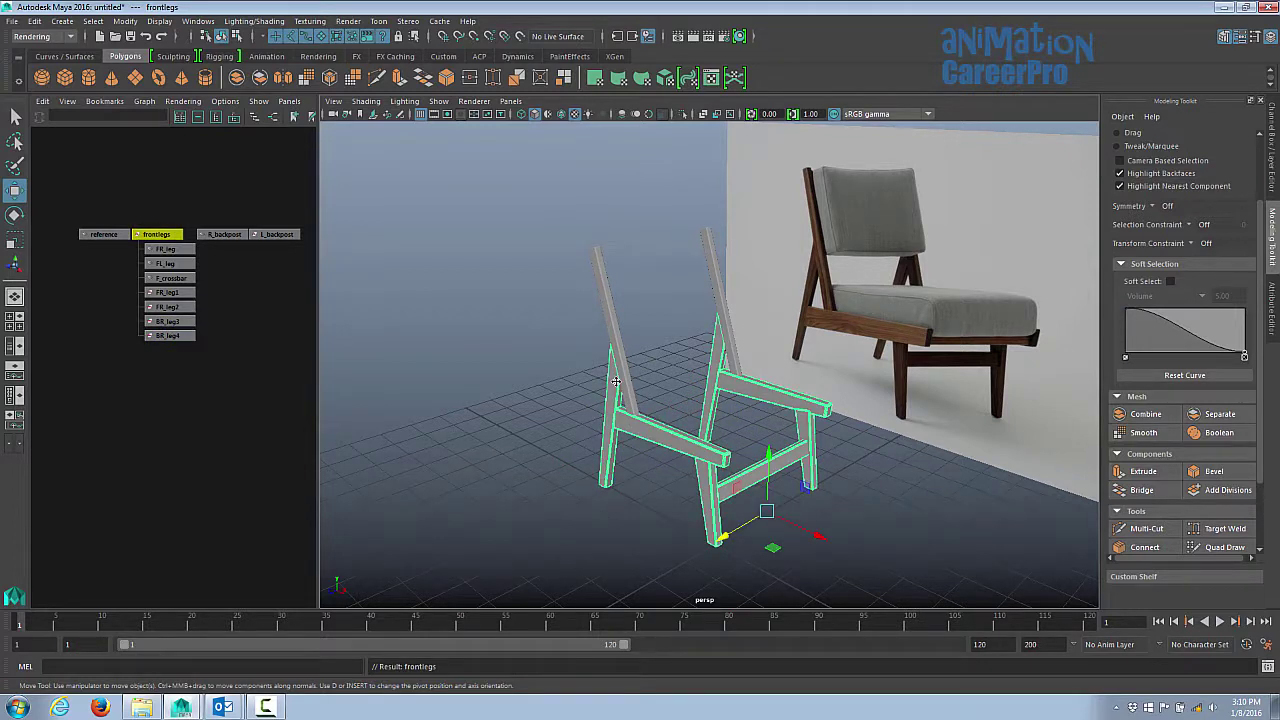
pyautogui.moveTo(215, 196); pyautogui.dragTo(286, 257)
pyautogui.click(284, 256)
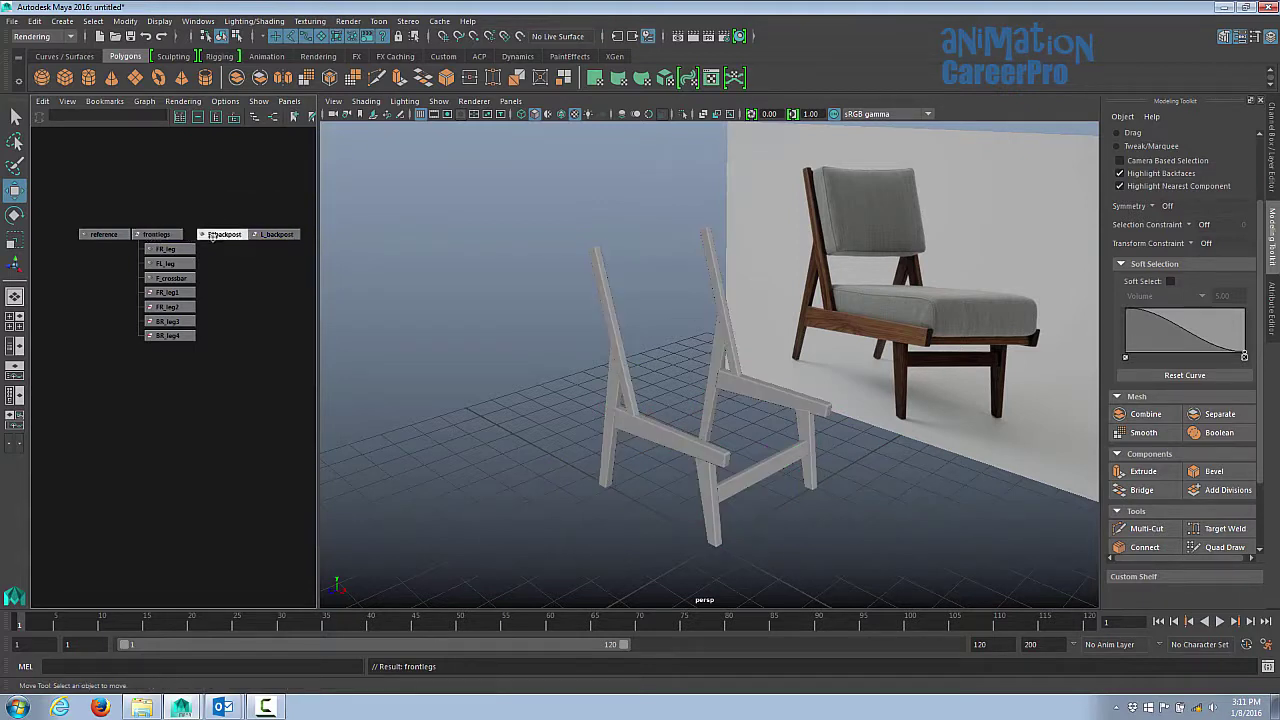
pyautogui.click(216, 235)
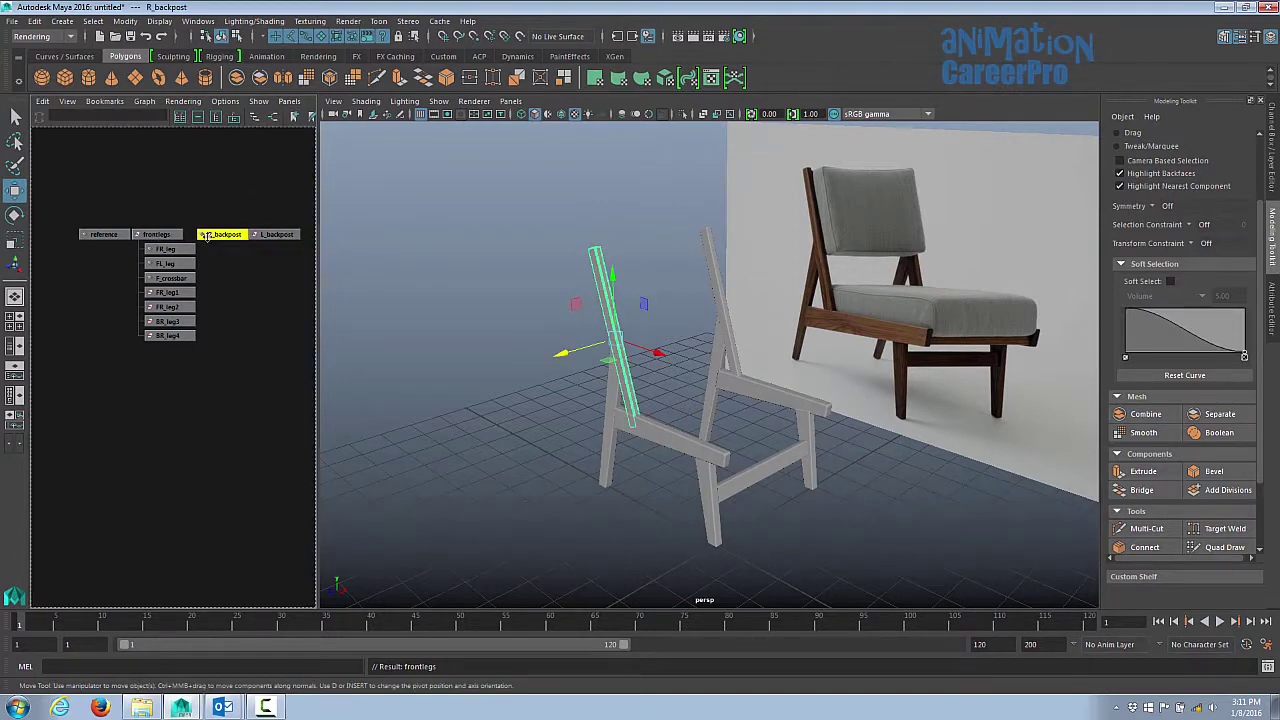
pyautogui.moveTo(152, 234)
pyautogui.mouseDown(button='middle')
pyautogui.moveTo(181, 241)
pyautogui.moveTo(150, 233)
pyautogui.mouseUp(button='middle')
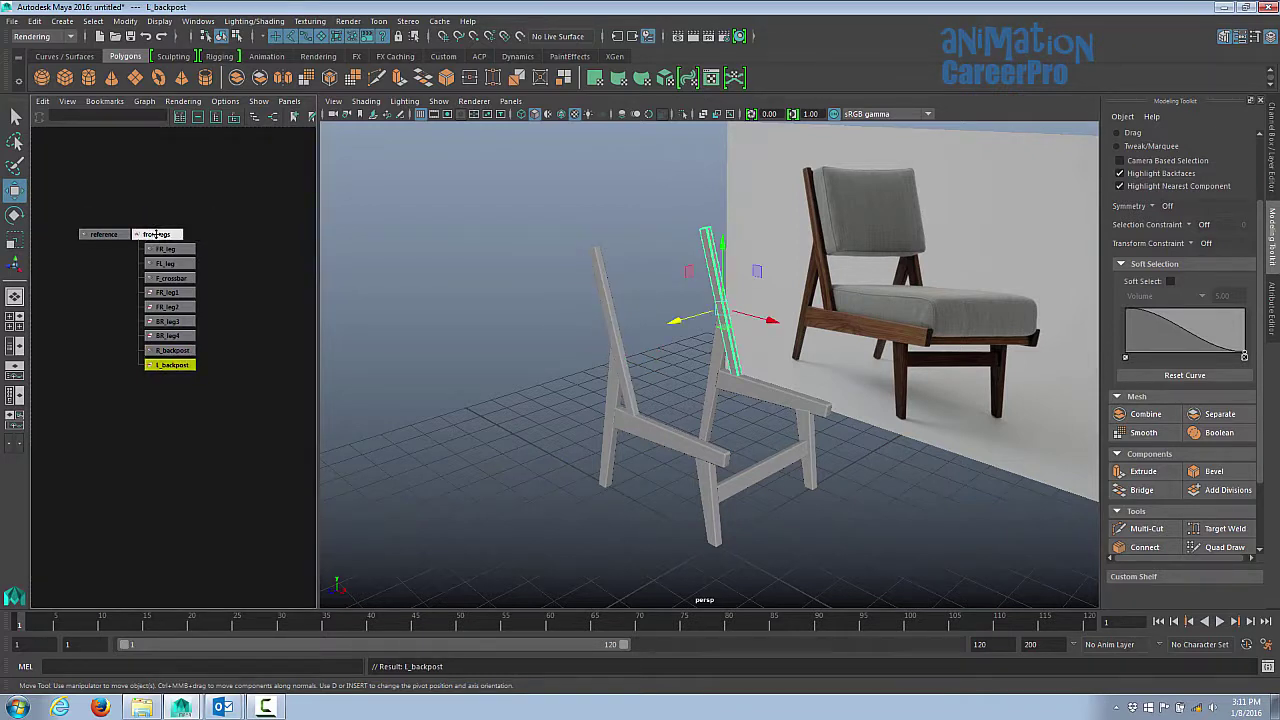
# Step: Try moving the whole frontlegs group, undo the move, and reach the group again from one side rail
pyautogui.click(156, 234)
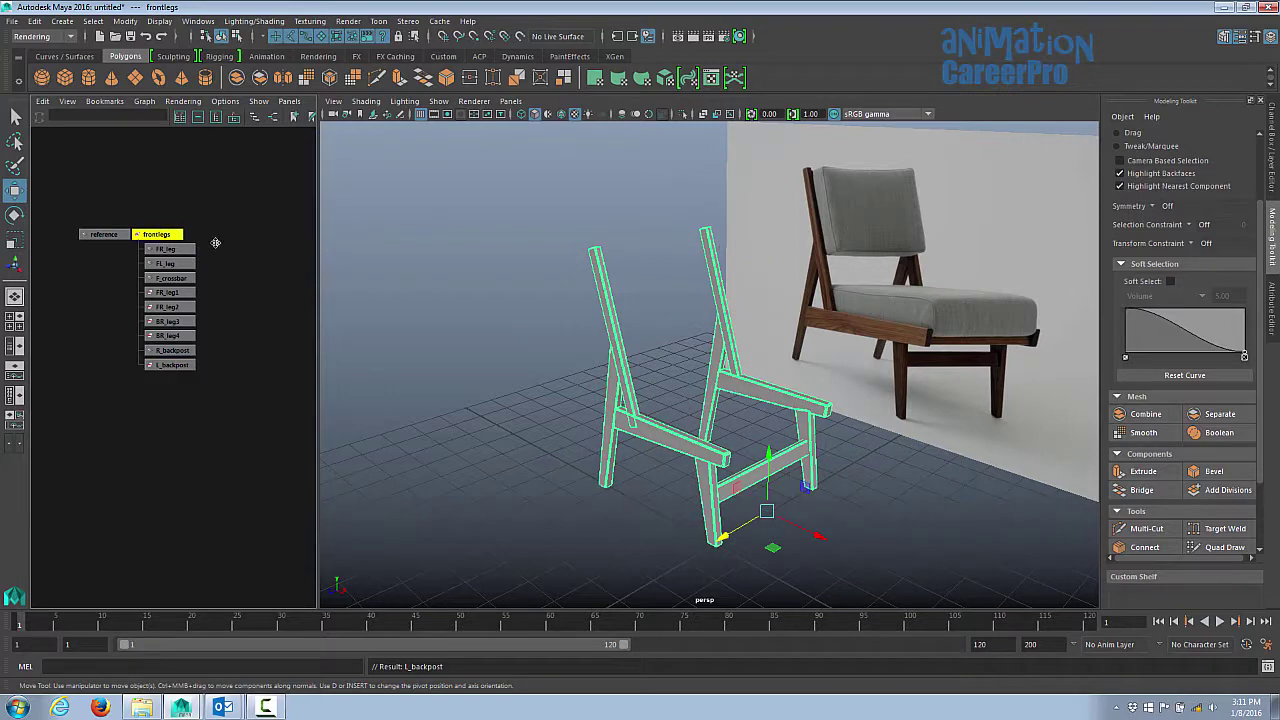
pyautogui.moveTo(767, 511); pyautogui.dragTo(757, 480)
pyautogui.hotkey('ctrl', 'z')
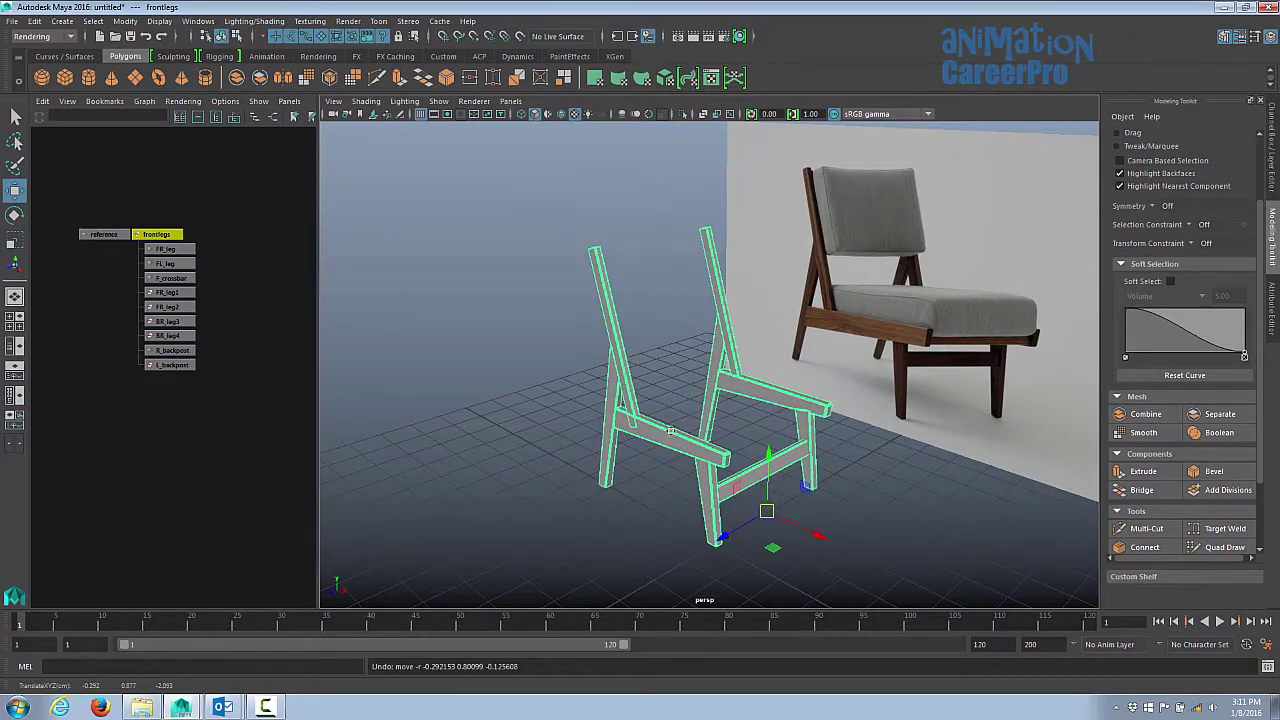
pyautogui.click(671, 431)
pyautogui.click(676, 449)
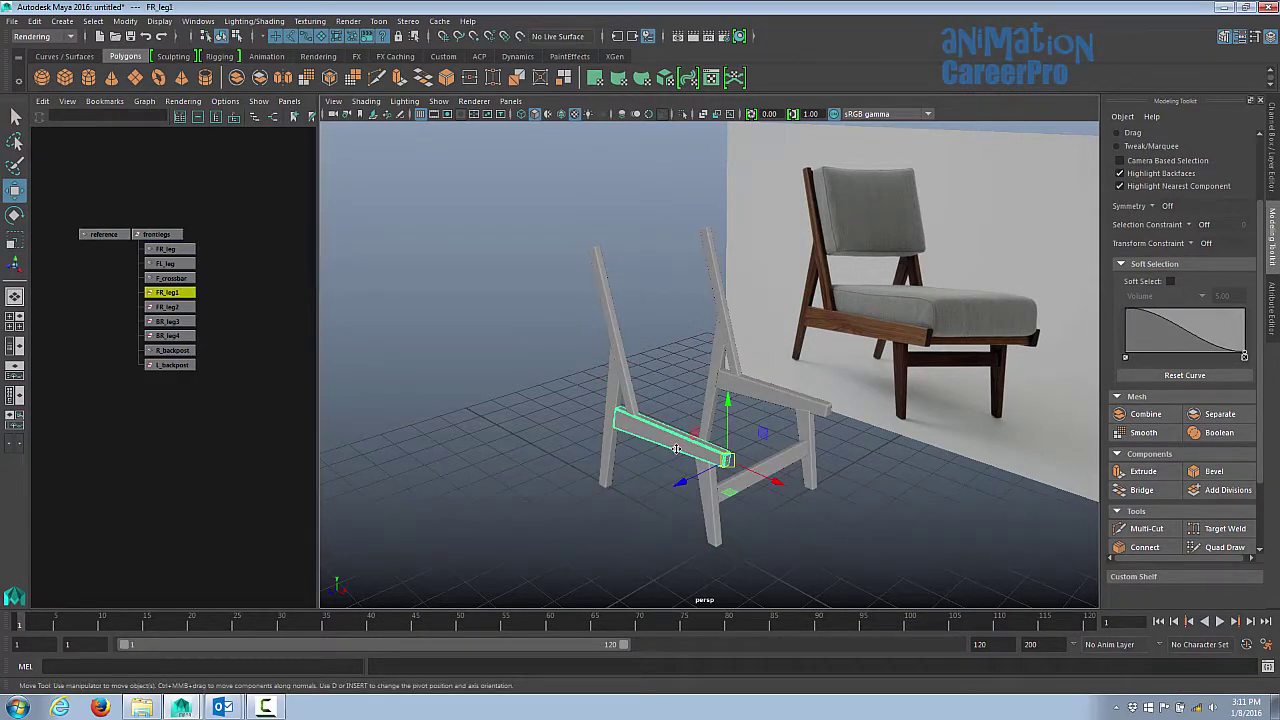
pyautogui.press('Up')
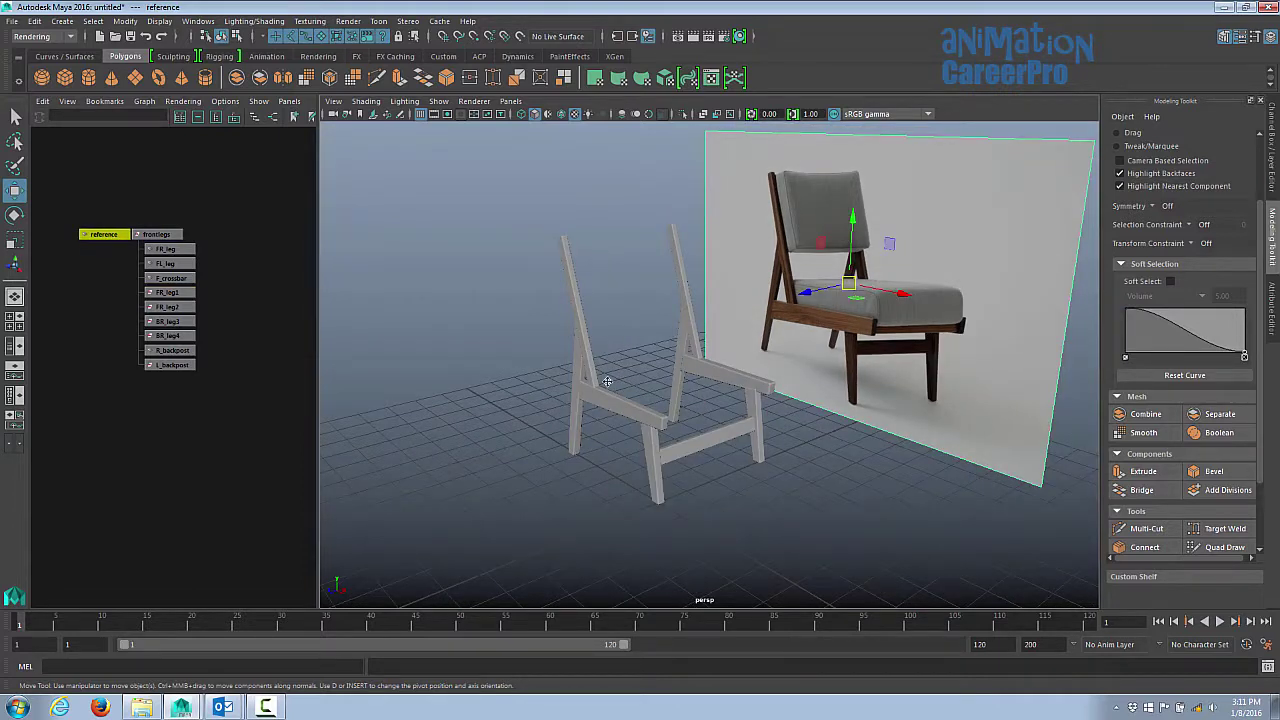
# Step: Select the side rails and the reference plane in turn to check what gets picked in the viewport
pyautogui.click(607, 382)
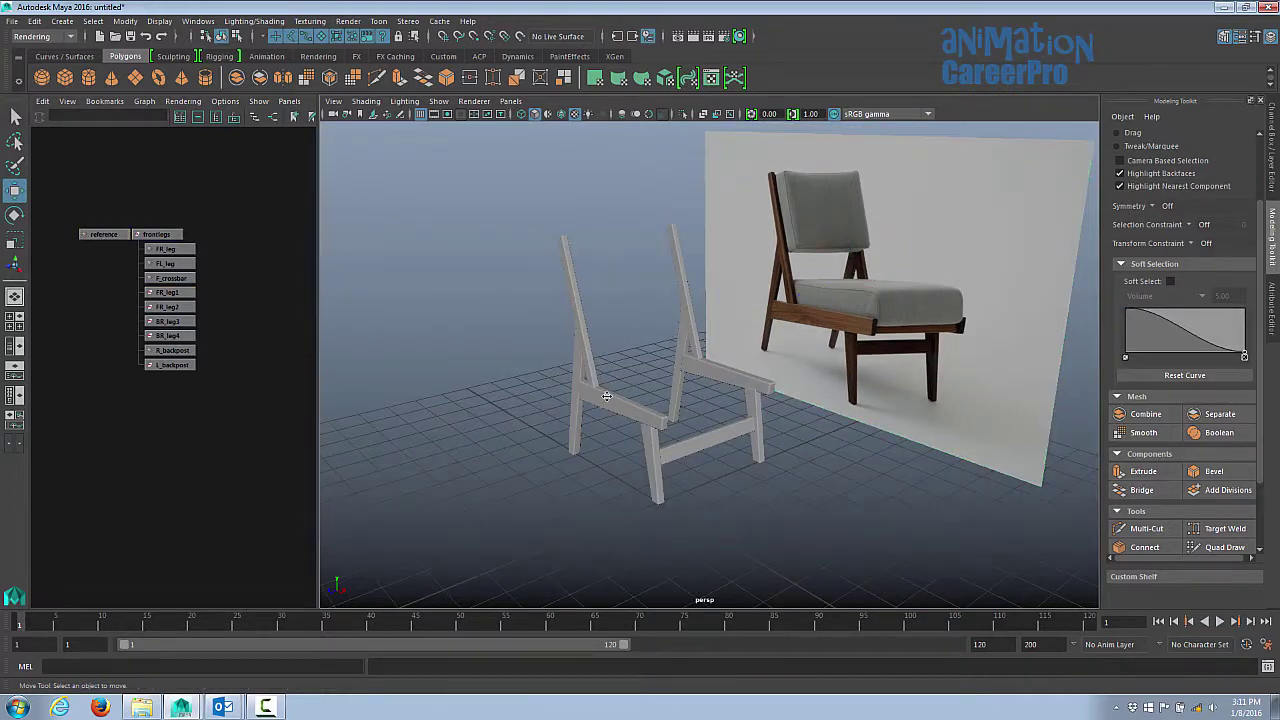
pyautogui.click(701, 362)
pyautogui.click(640, 410)
pyautogui.click(775, 333)
pyautogui.moveTo(793, 333)
pyautogui.keyDown('alt'); pyautogui.mouseDown()
pyautogui.moveTo(768, 331)
pyautogui.moveTo(824, 328)
pyautogui.moveTo(795, 328)
pyautogui.mouseUp(); pyautogui.keyUp('alt')
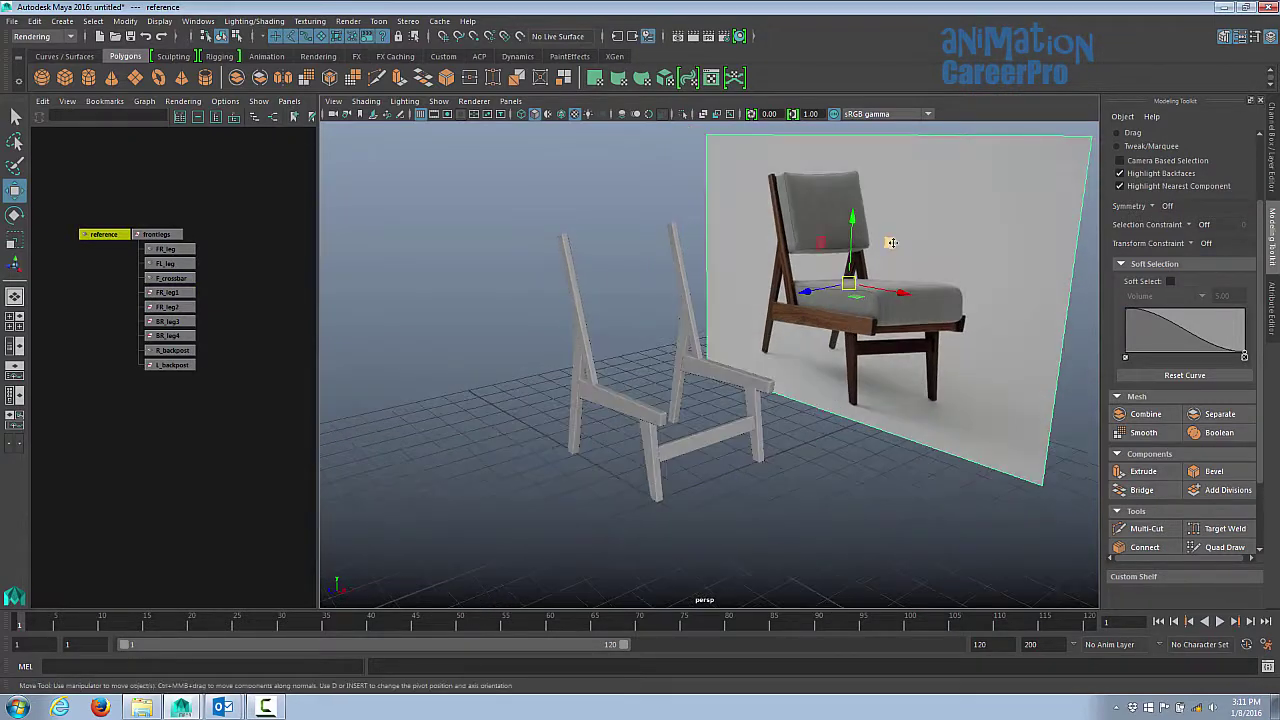
# Step: Select the reference plane and assign it to a new display layer
pyautogui.click(956, 484)
pyautogui.click(948, 422)
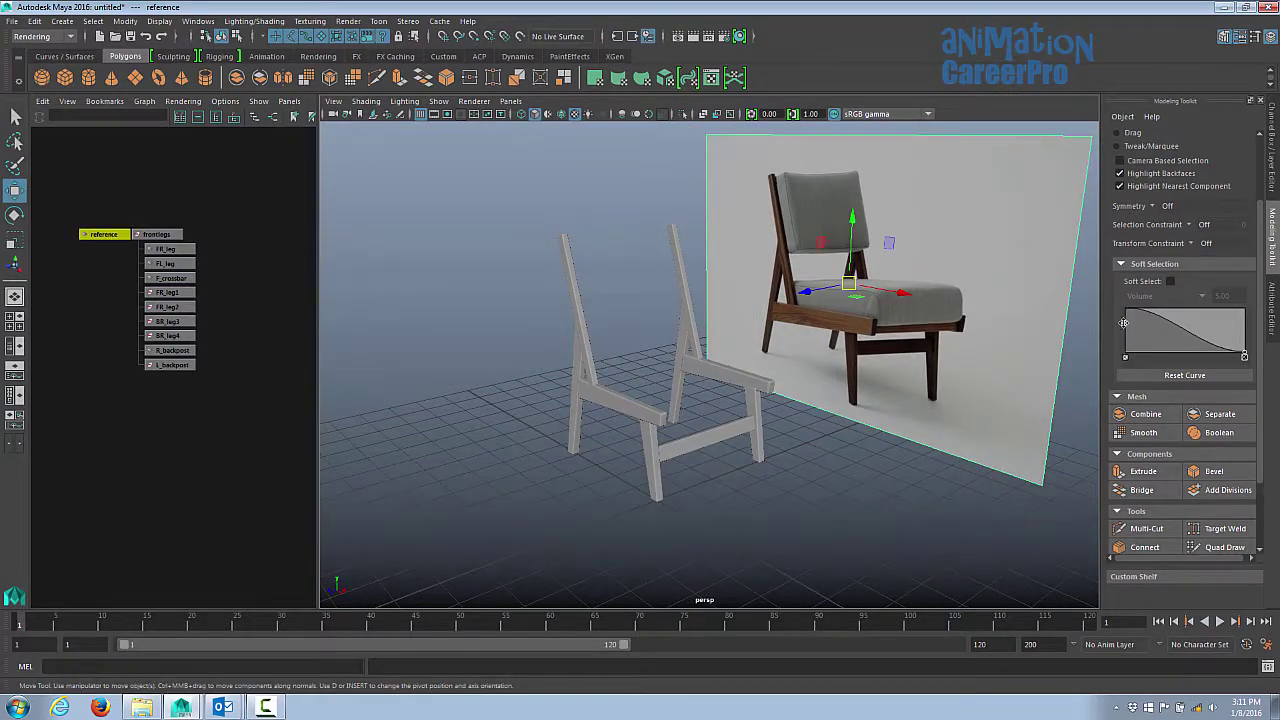
pyautogui.click(1271, 122)
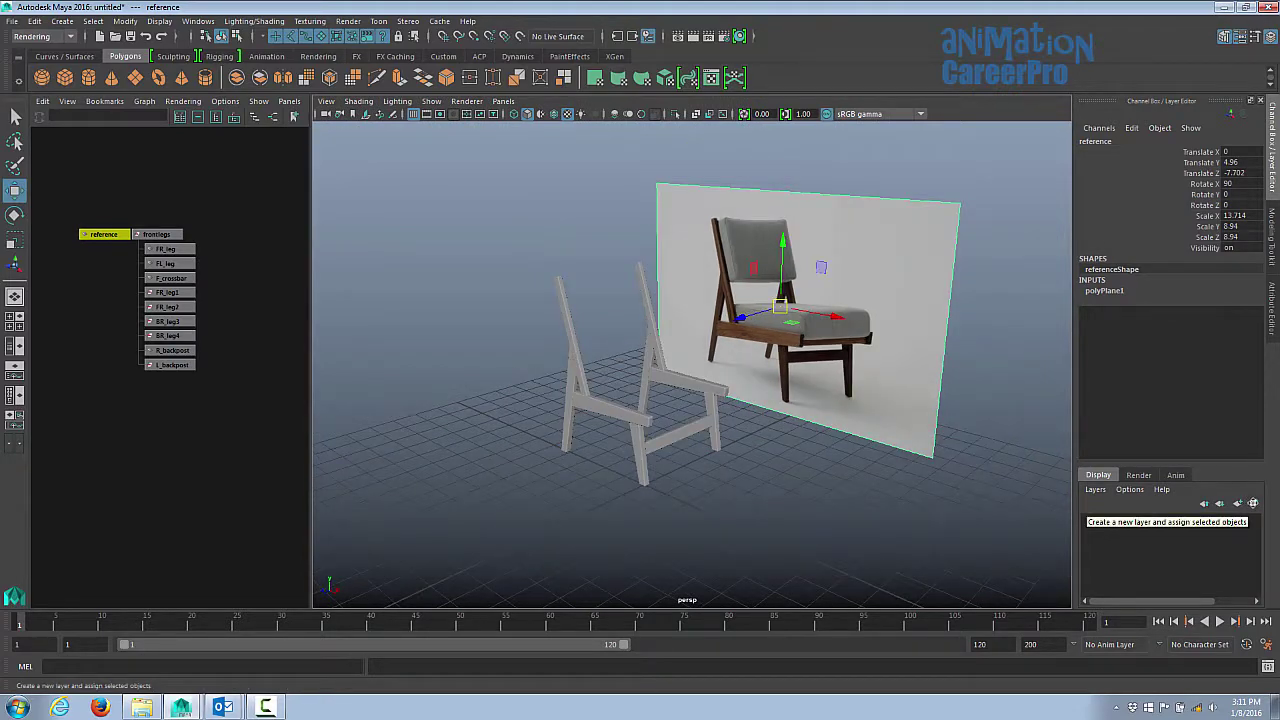
pyautogui.click(1254, 503)
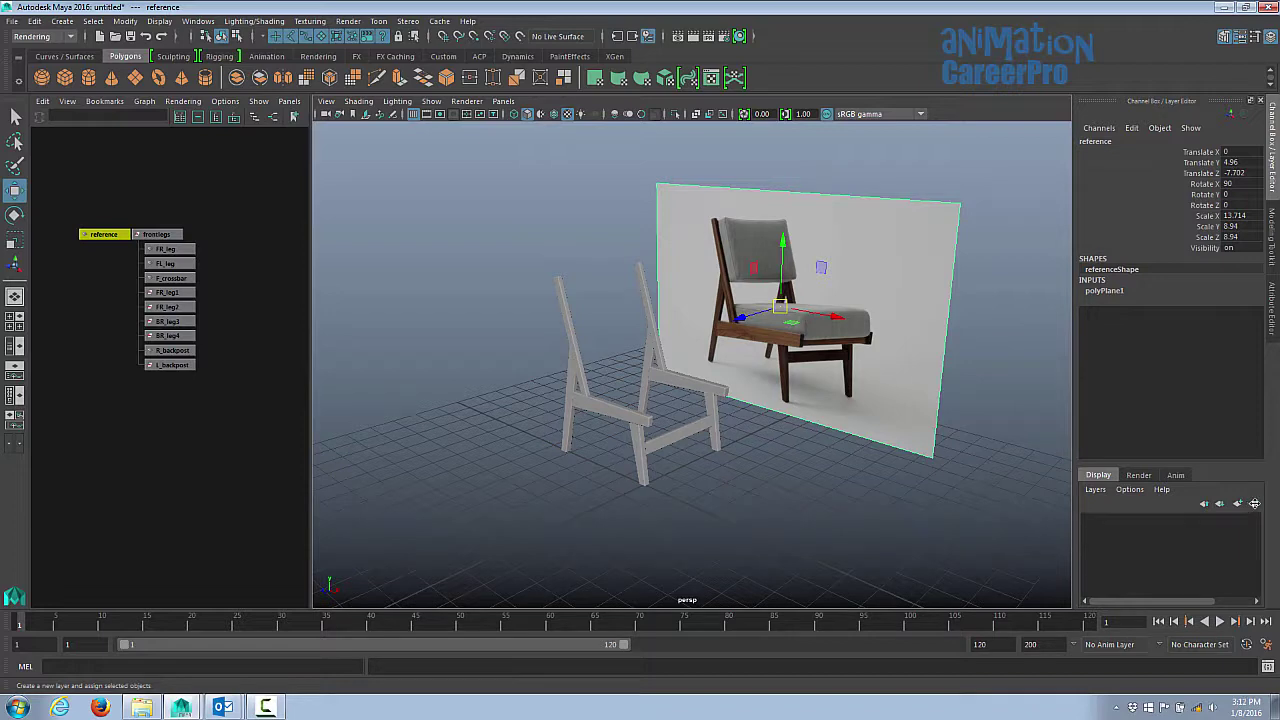
pyautogui.click(1151, 521)
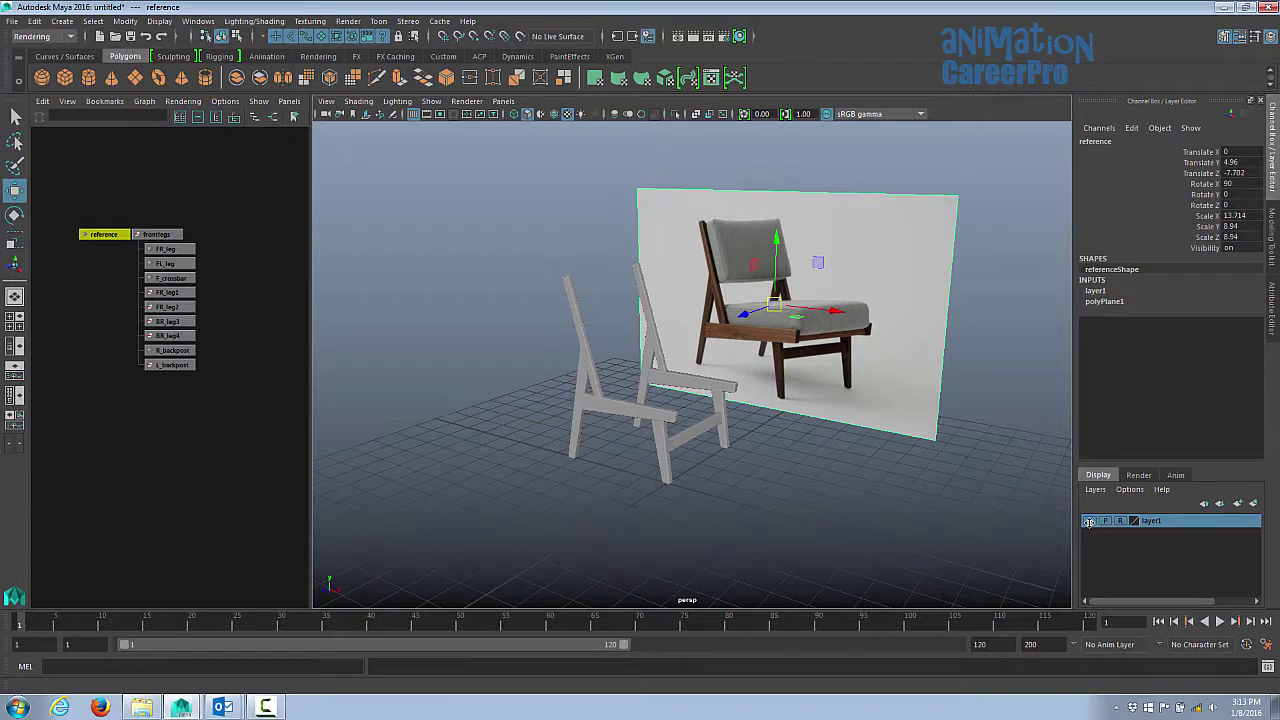
# Step: Hide layer1 and show it again to check its control over the reference plane
pyautogui.click(1089, 521)
pyautogui.click(1089, 521)
pyautogui.moveTo(886, 329)
pyautogui.keyDown('alt'); pyautogui.mouseDown()
pyautogui.moveTo(844, 327)
pyautogui.moveTo(880, 331)
pyautogui.mouseUp(); pyautogui.keyUp('alt')
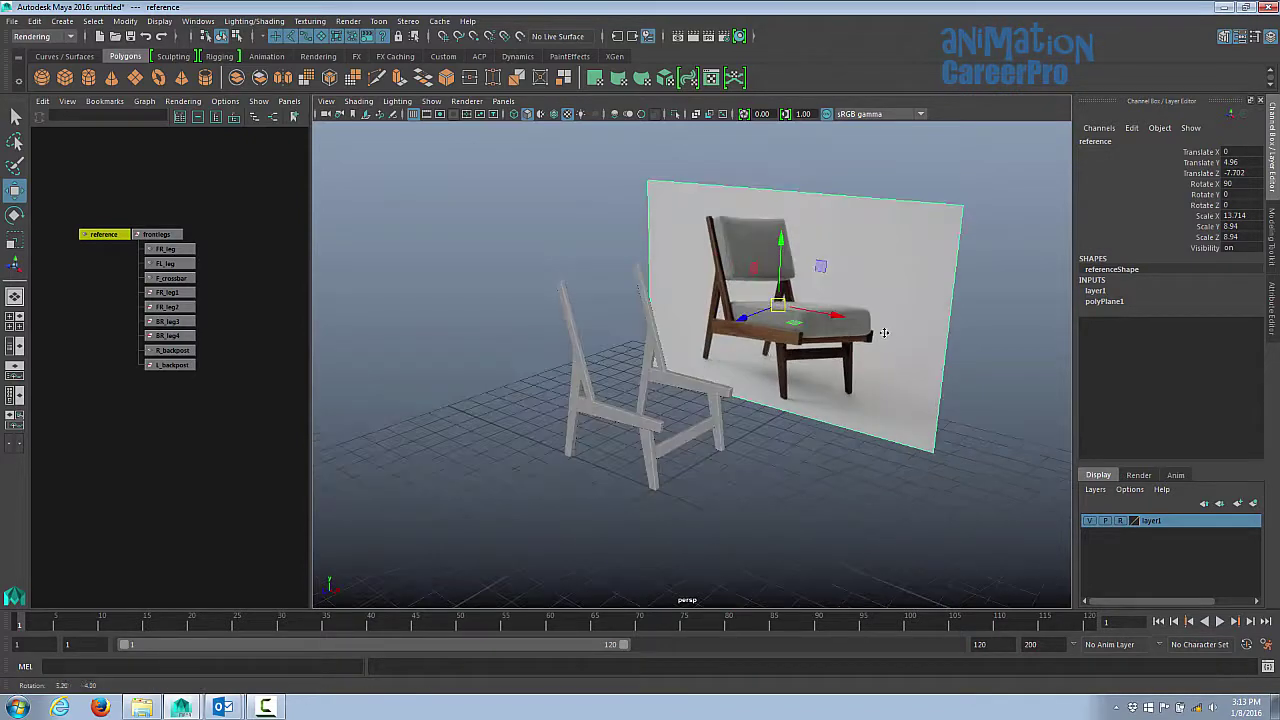
# Step: Switch layer1 to Template and on to Reference display, and test whether the image plane can still be selected
pyautogui.click(1121, 521)
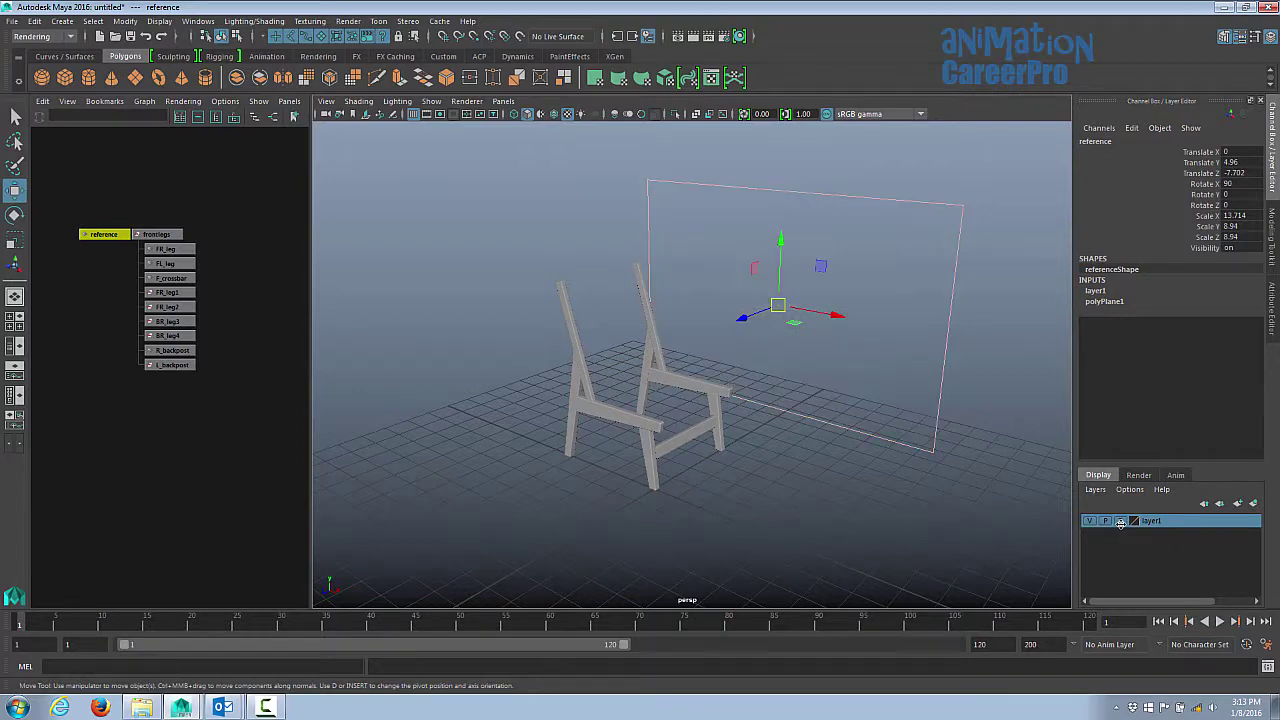
pyautogui.keyDown('alt'); pyautogui.moveTo(889, 346); pyautogui.dragTo(901, 348); pyautogui.keyUp('alt')
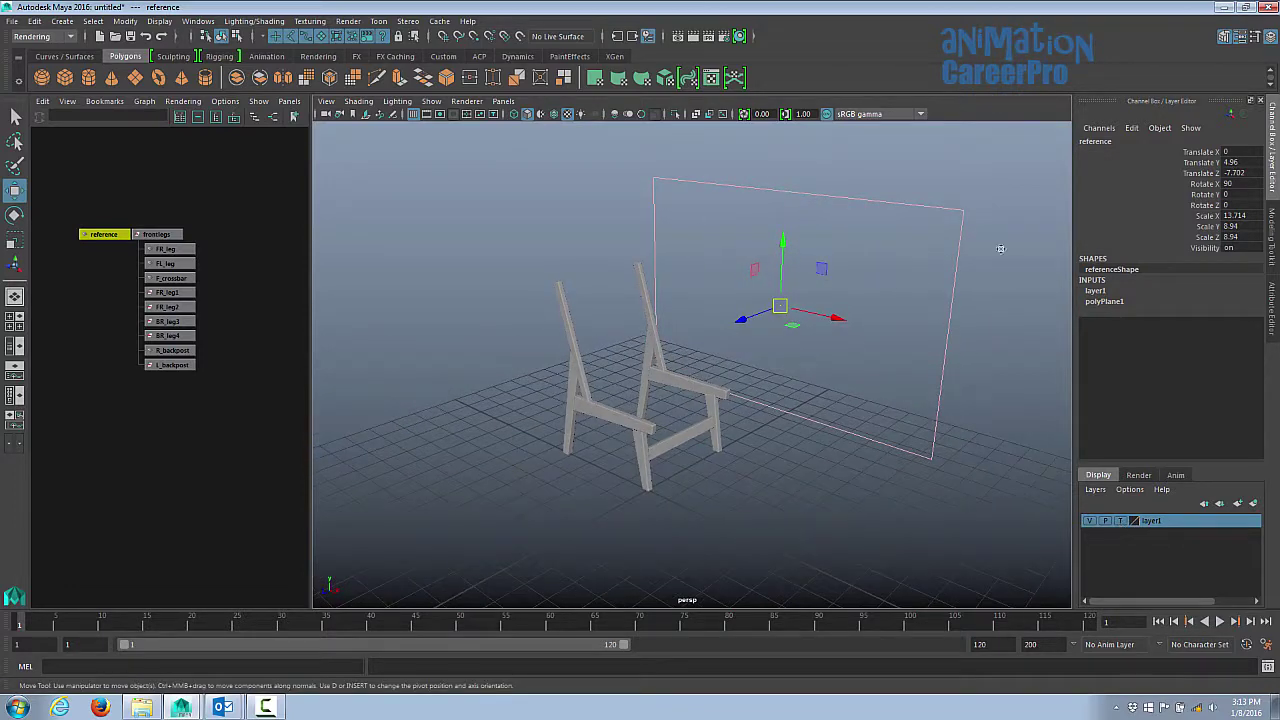
pyautogui.click(1121, 521)
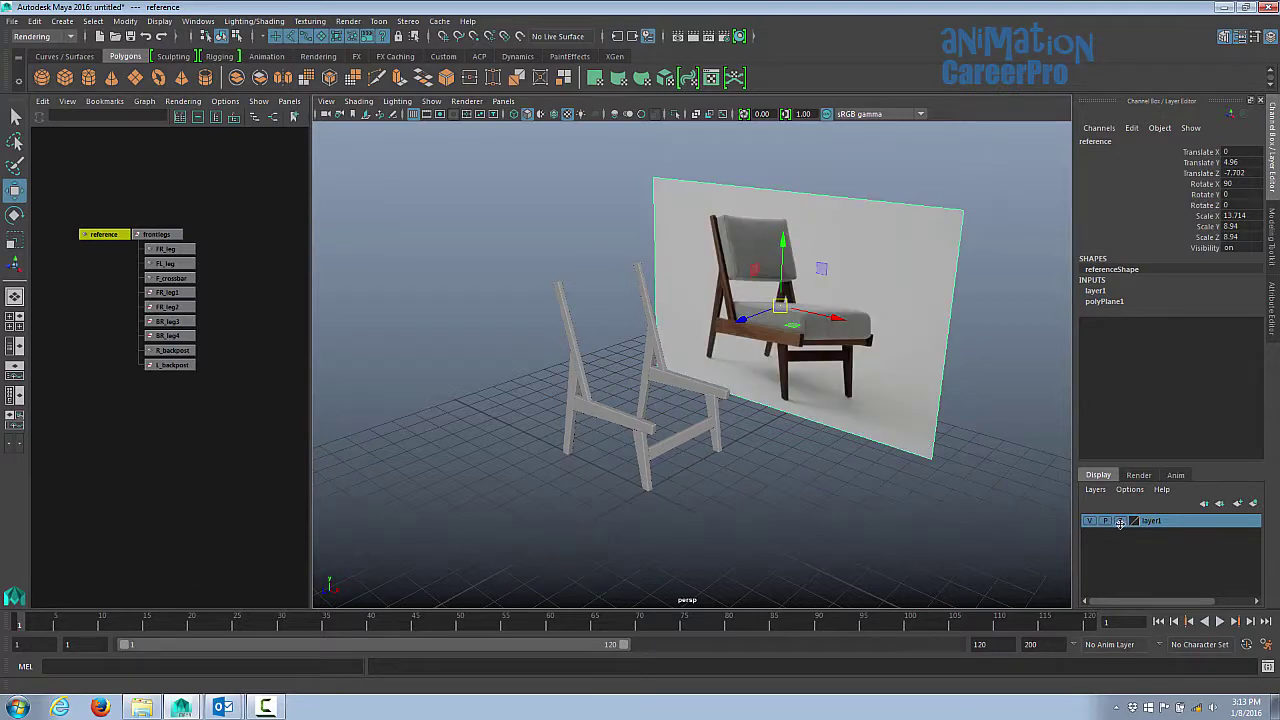
pyautogui.click(803, 264)
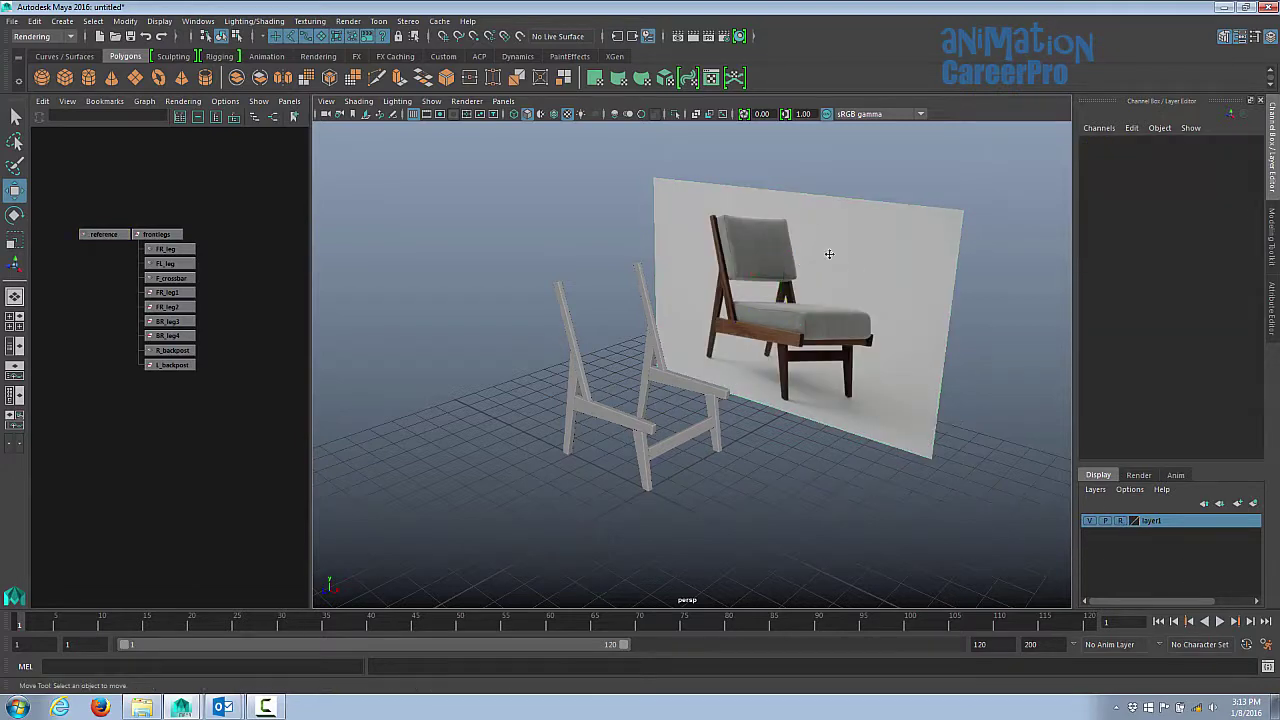
# Step: Select each side rail in turn and try picking the reference plane to test its selection lock
pyautogui.keyDown('alt'); pyautogui.moveTo(818, 257); pyautogui.dragTo(786, 214); pyautogui.keyUp('alt')
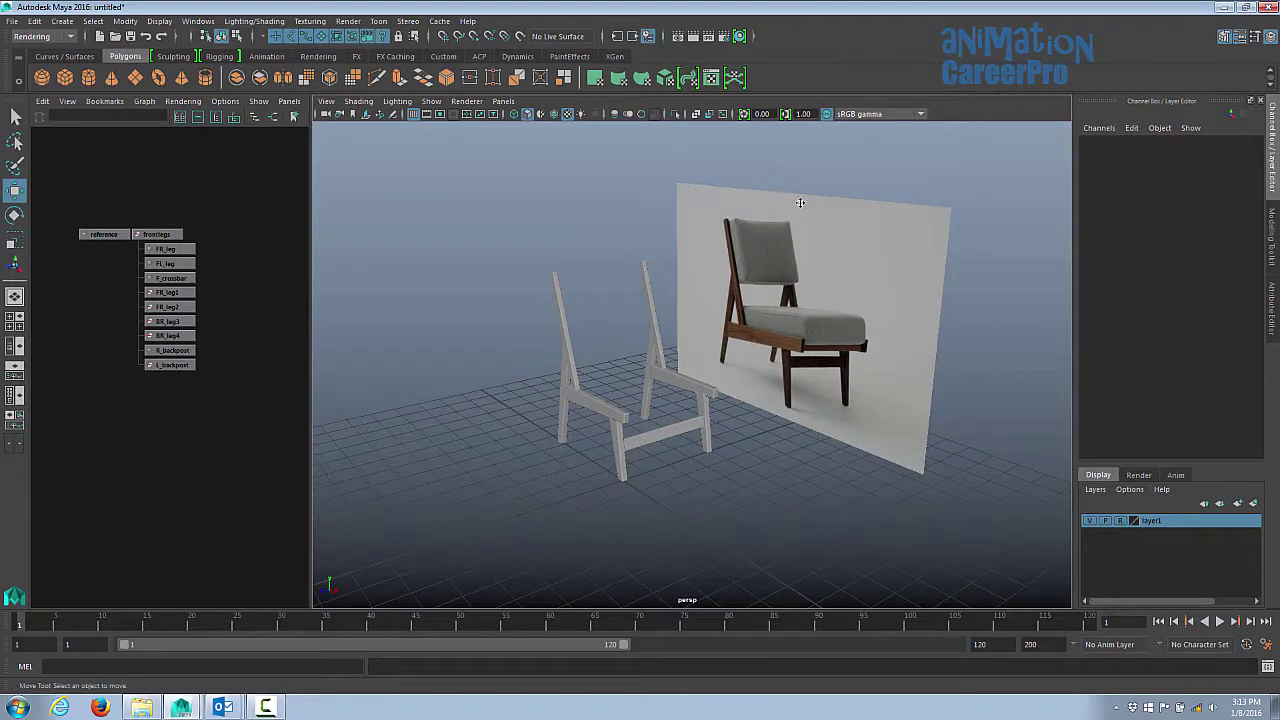
pyautogui.click(702, 374)
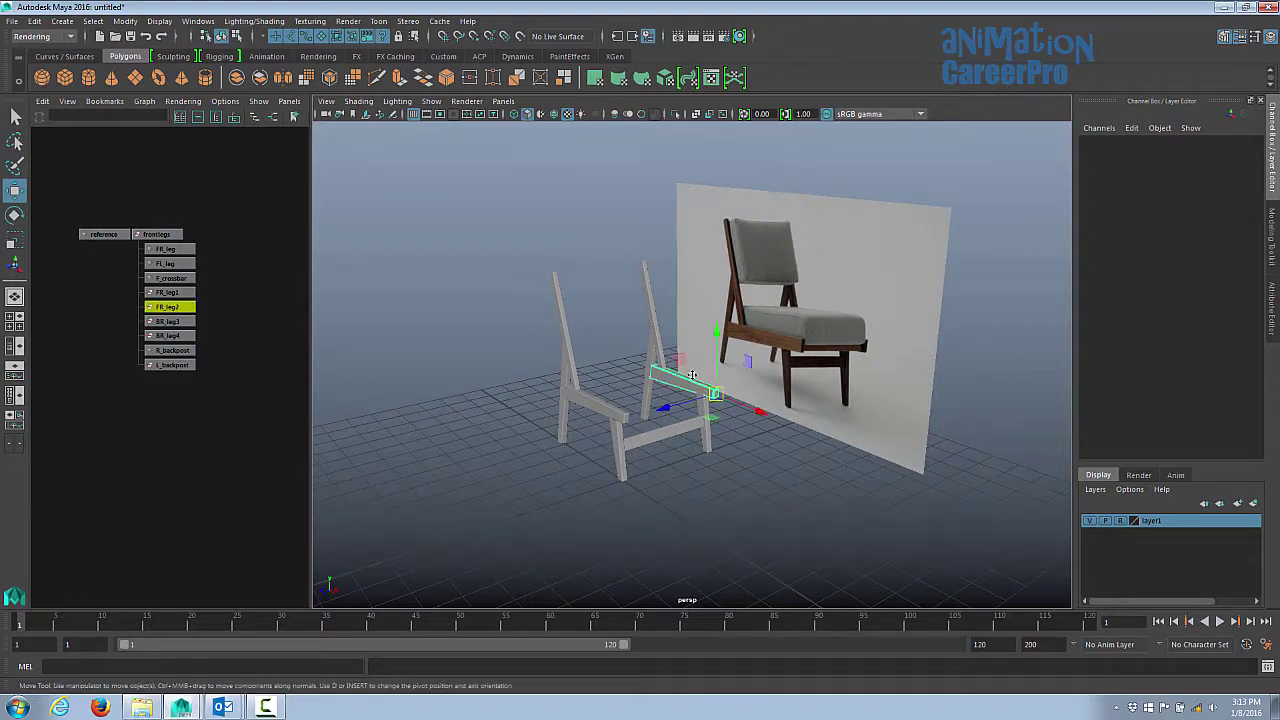
pyautogui.click(596, 412)
pyautogui.keyDown('alt'); pyautogui.moveTo(796, 382); pyautogui.dragTo(878, 300); pyautogui.keyUp('alt')
pyautogui.click(760, 392)
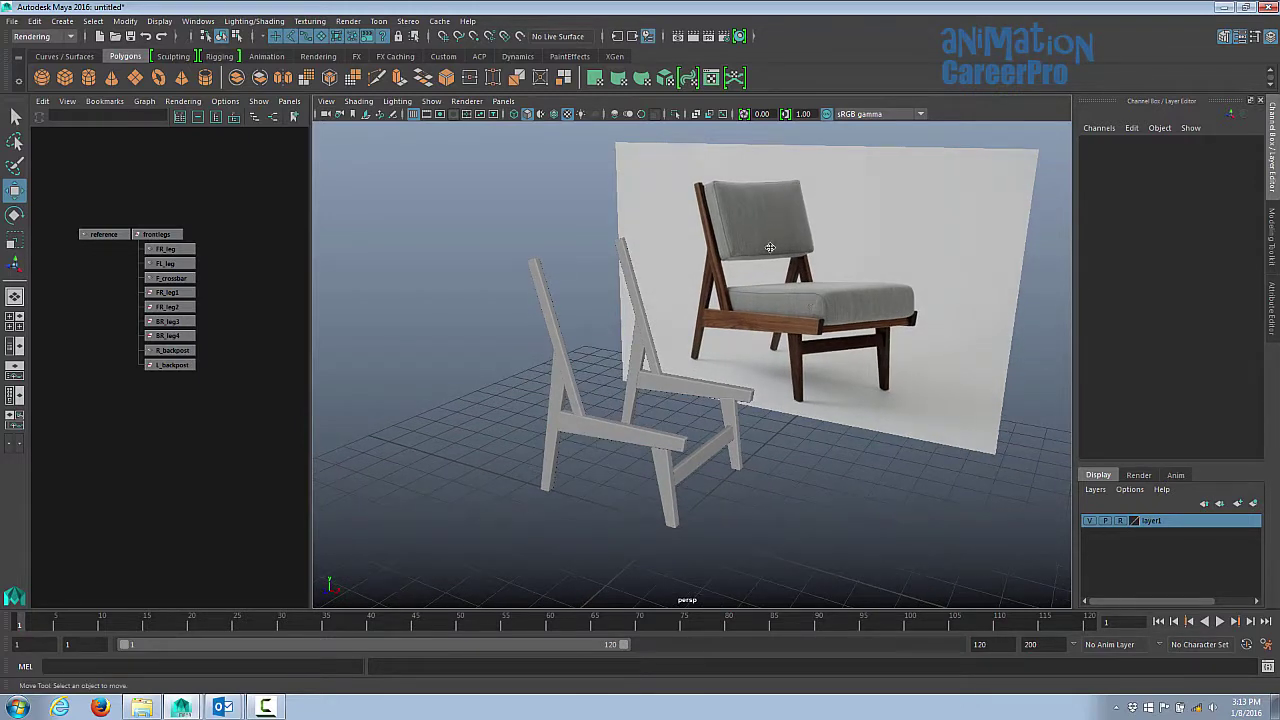
# Step: Create a polygon cube and move it between the two side rails at seat height
pyautogui.moveTo(750, 350)
pyautogui.keyDown('alt'); pyautogui.mouseDown()
pyautogui.moveTo(782, 352)
pyautogui.moveTo(715, 352)
pyautogui.moveTo(770, 345)
pyautogui.moveTo(732, 350)
pyautogui.mouseUp(); pyautogui.keyUp('alt')
pyautogui.keyDown('alt'); pyautogui.moveTo(732, 350); pyautogui.dragTo(796, 352, button='right'); pyautogui.keyUp('alt')
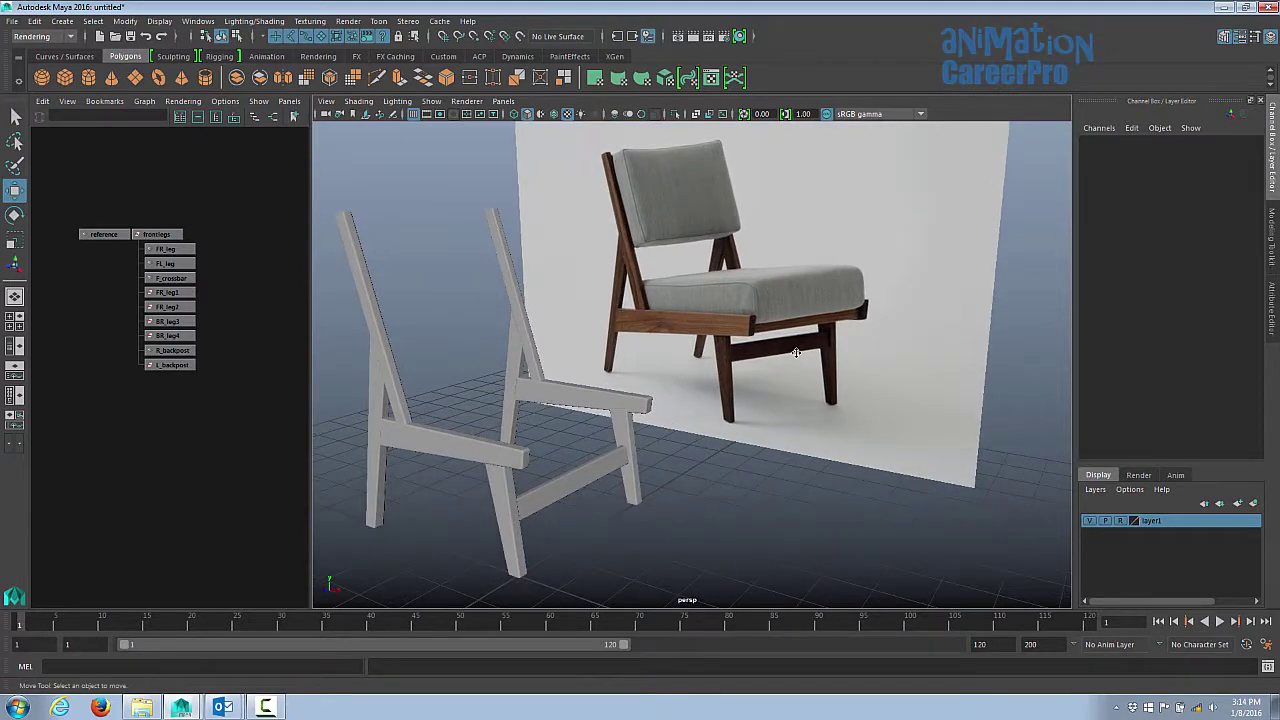
pyautogui.keyDown('alt'); pyautogui.moveTo(796, 352); pyautogui.dragTo(847, 347, button='middle'); pyautogui.keyUp('alt')
pyautogui.click(64, 77)
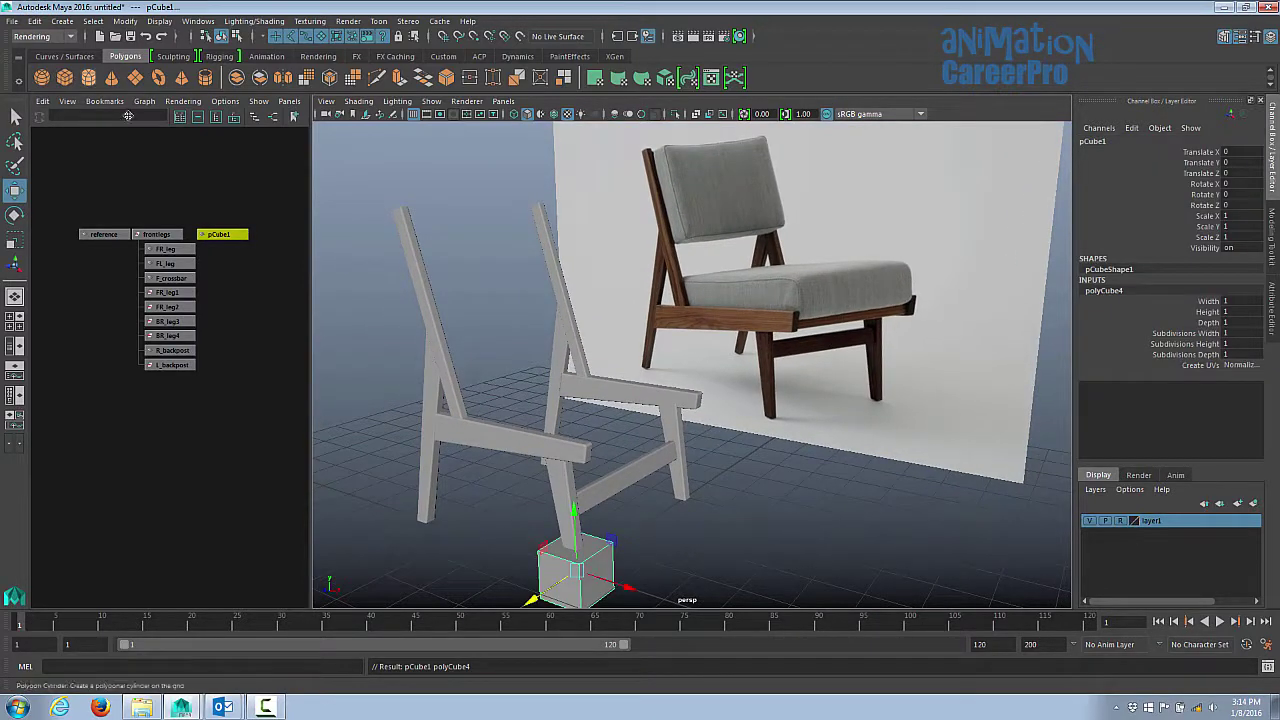
pyautogui.keyDown('alt'); pyautogui.moveTo(700, 515); pyautogui.dragTo(632, 431); pyautogui.keyUp('alt')
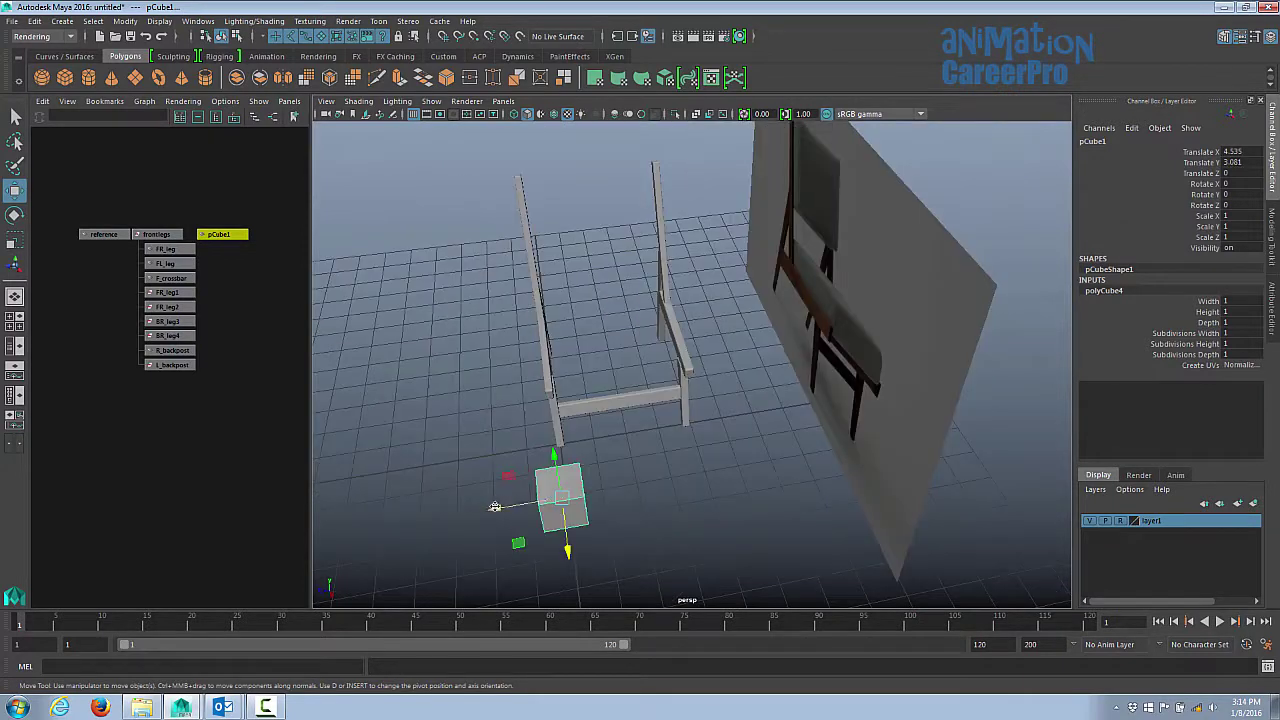
pyautogui.moveTo(499, 505); pyautogui.dragTo(579, 504)
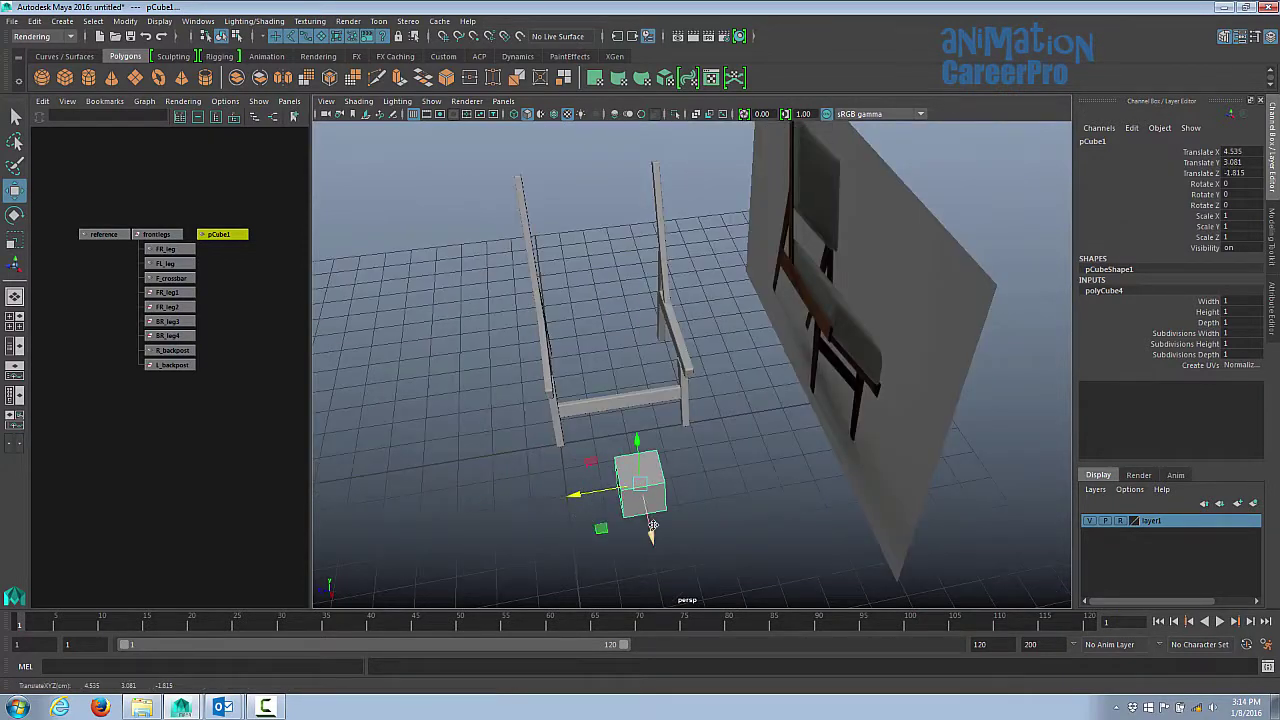
pyautogui.moveTo(653, 525); pyautogui.dragTo(765, 352)
# Step: Scale the cube to about 3.83 in X and 3.65 in Z and position it on the side rails as the seat cushion
pyautogui.keyDown('alt'); pyautogui.moveTo(765, 352); pyautogui.dragTo(808, 388, button='right'); pyautogui.keyUp('alt')
pyautogui.keyDown('alt'); pyautogui.moveTo(808, 388); pyautogui.dragTo(908, 391, button='middle'); pyautogui.keyUp('alt')
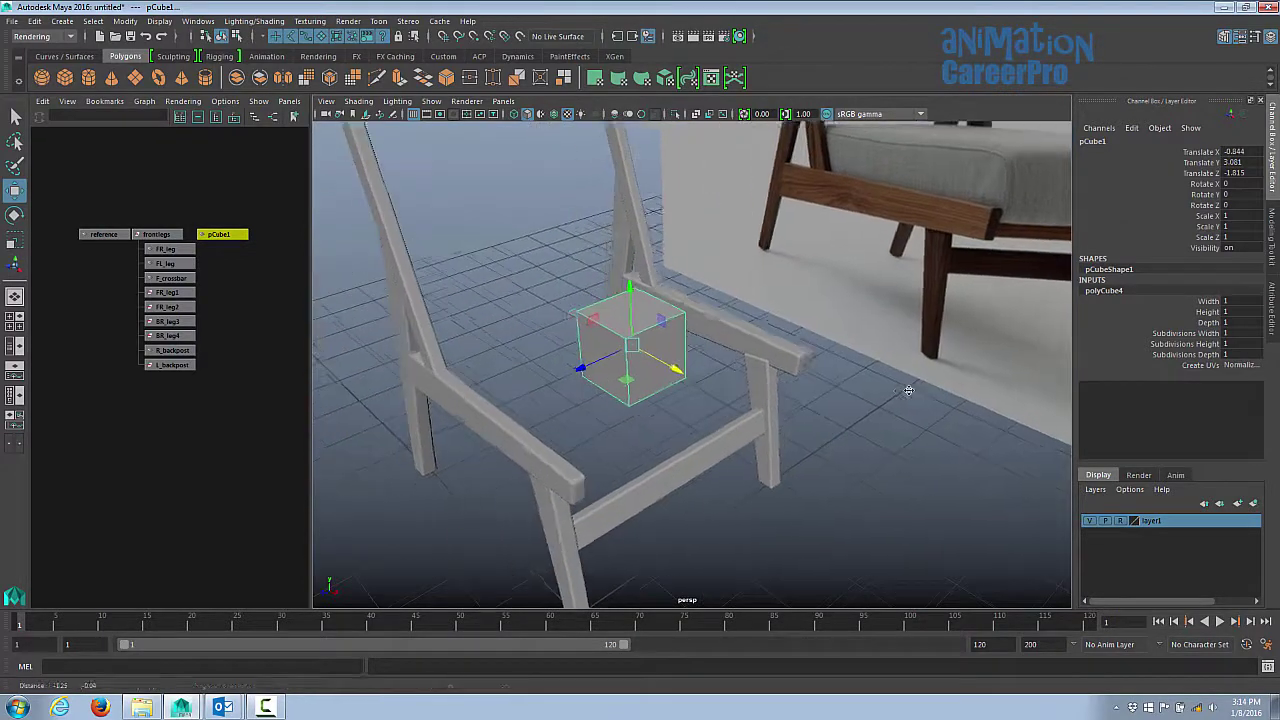
pyautogui.keyDown('alt'); pyautogui.moveTo(908, 391); pyautogui.dragTo(825, 385); pyautogui.keyUp('alt')
pyautogui.press('r')
pyautogui.moveTo(575, 358); pyautogui.dragTo(390, 350)
pyautogui.keyDown('alt'); pyautogui.moveTo(430, 370); pyautogui.dragTo(700, 340); pyautogui.keyUp('alt')
pyautogui.moveTo(783, 326); pyautogui.dragTo(736, 327)
pyautogui.press('w')
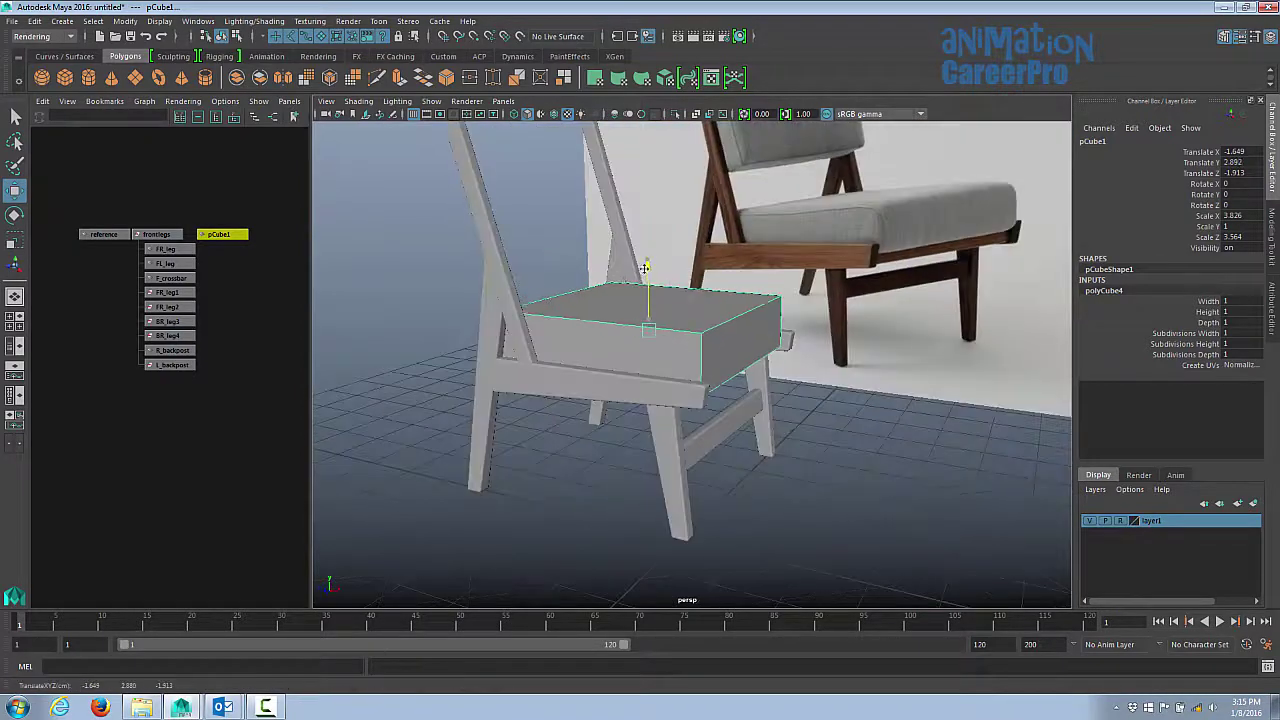
pyautogui.keyDown('alt'); pyautogui.moveTo(720, 360); pyautogui.dragTo(640, 364); pyautogui.keyUp('alt')
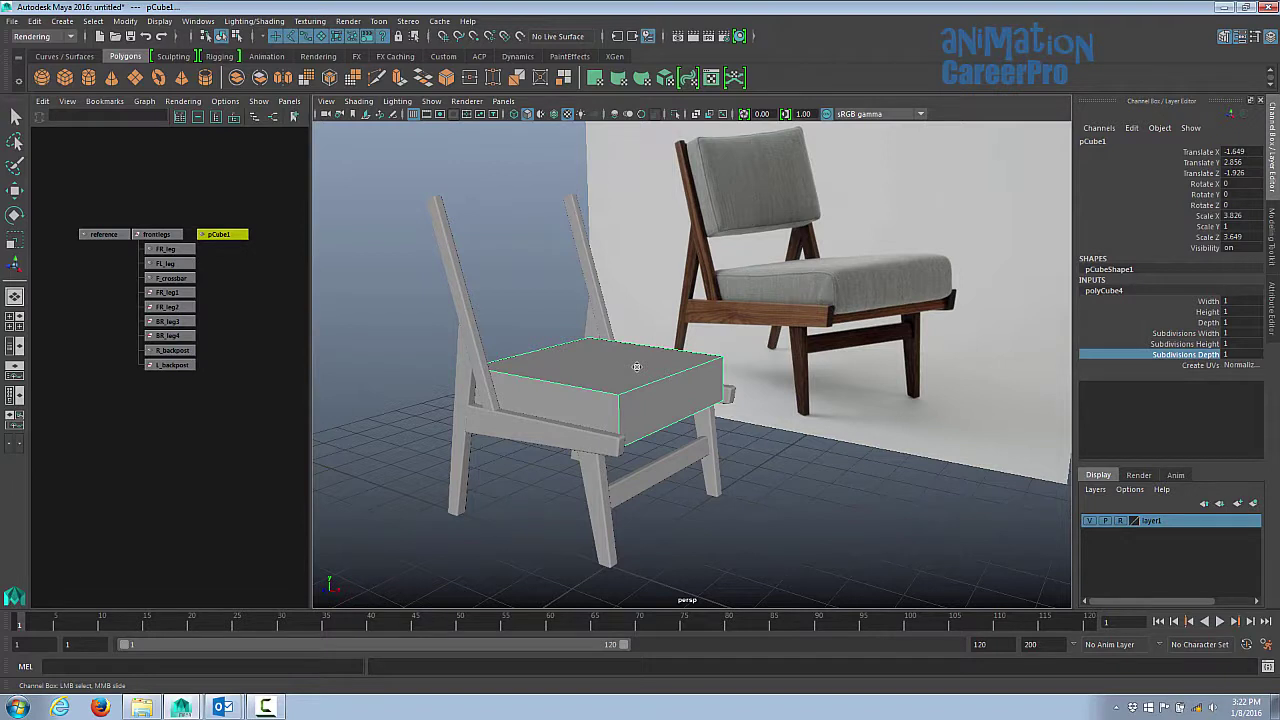
# Step: Move the seat cushion block forward, clear of the chair frame, to about 4.9 in X
pyautogui.press('w')
pyautogui.moveTo(662, 399); pyautogui.dragTo(978, 453)
pyautogui.keyDown('alt'); pyautogui.moveTo(958, 430); pyautogui.dragTo(761, 410, button='middle'); pyautogui.keyUp('alt')
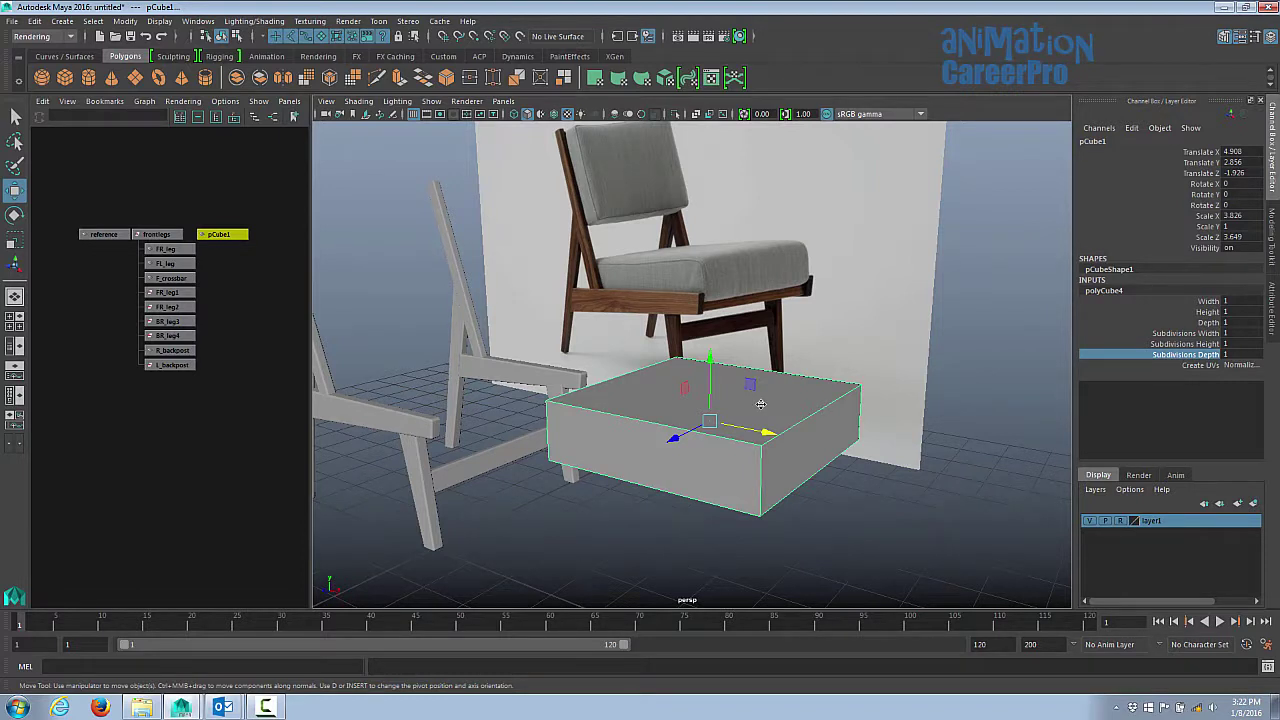
pyautogui.click(760, 405)
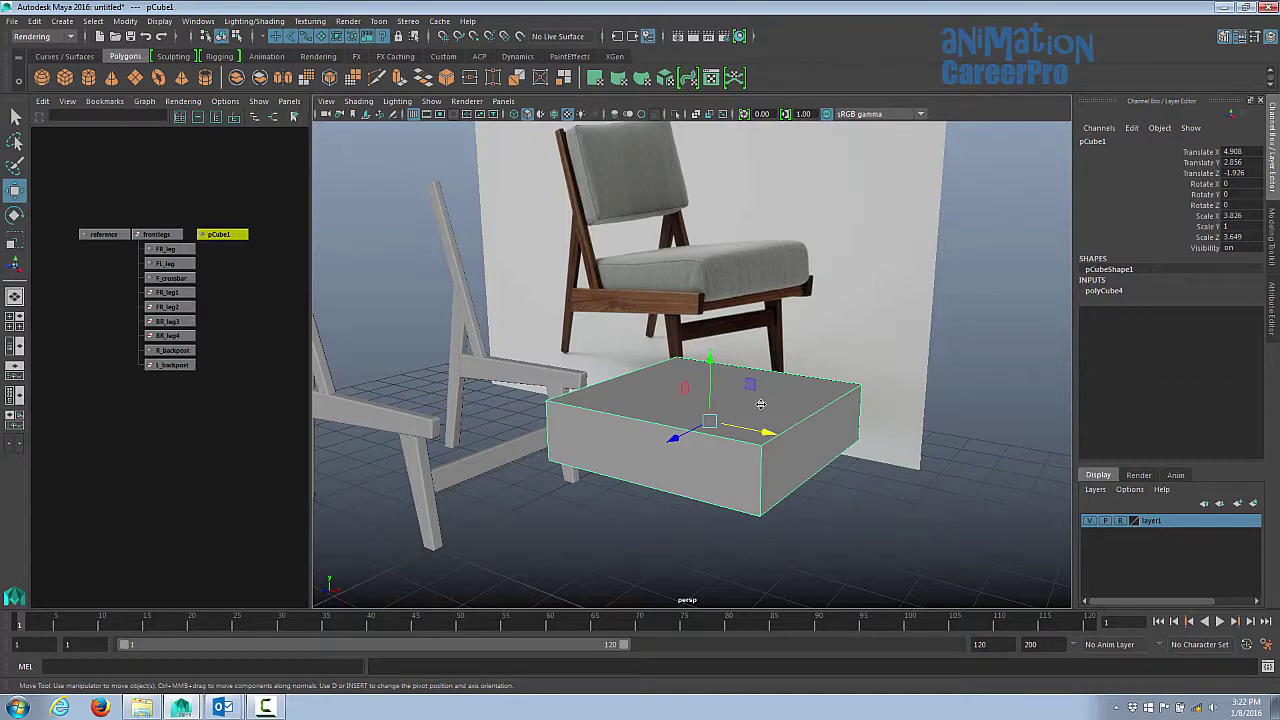
# Step: Display the cushion block as a smoothed mesh preview with its cage and frame it in the view
pyautogui.press('2')
pyautogui.keyDown('alt'); pyautogui.moveTo(766, 407); pyautogui.dragTo(831, 407); pyautogui.keyUp('alt')
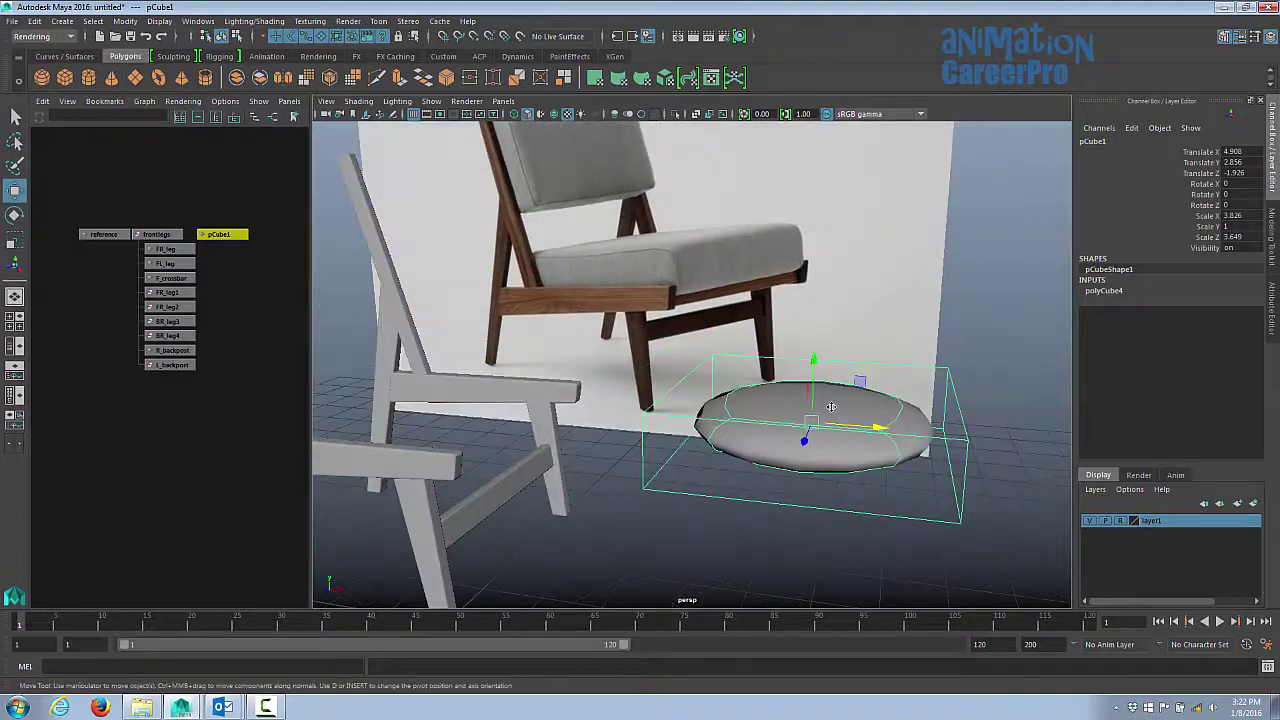
pyautogui.press('f')
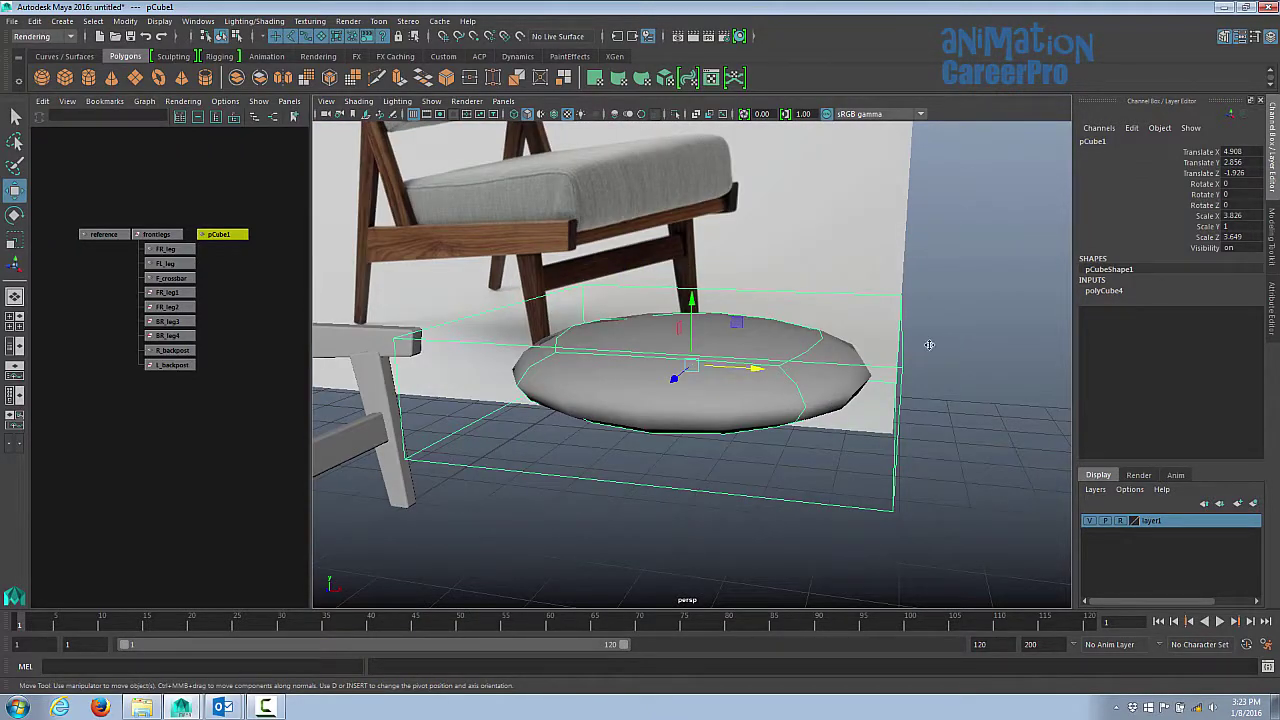
pyautogui.keyDown('alt'); pyautogui.moveTo(929, 345); pyautogui.dragTo(818, 298); pyautogui.keyUp('alt')
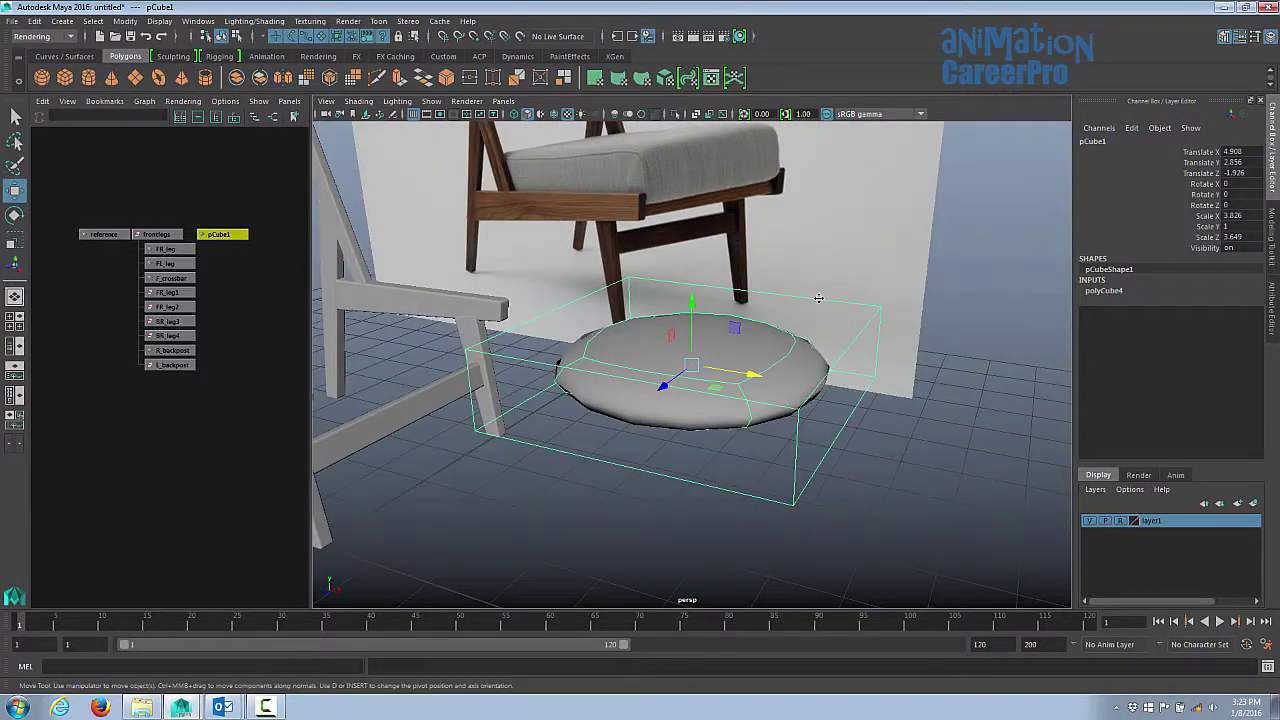
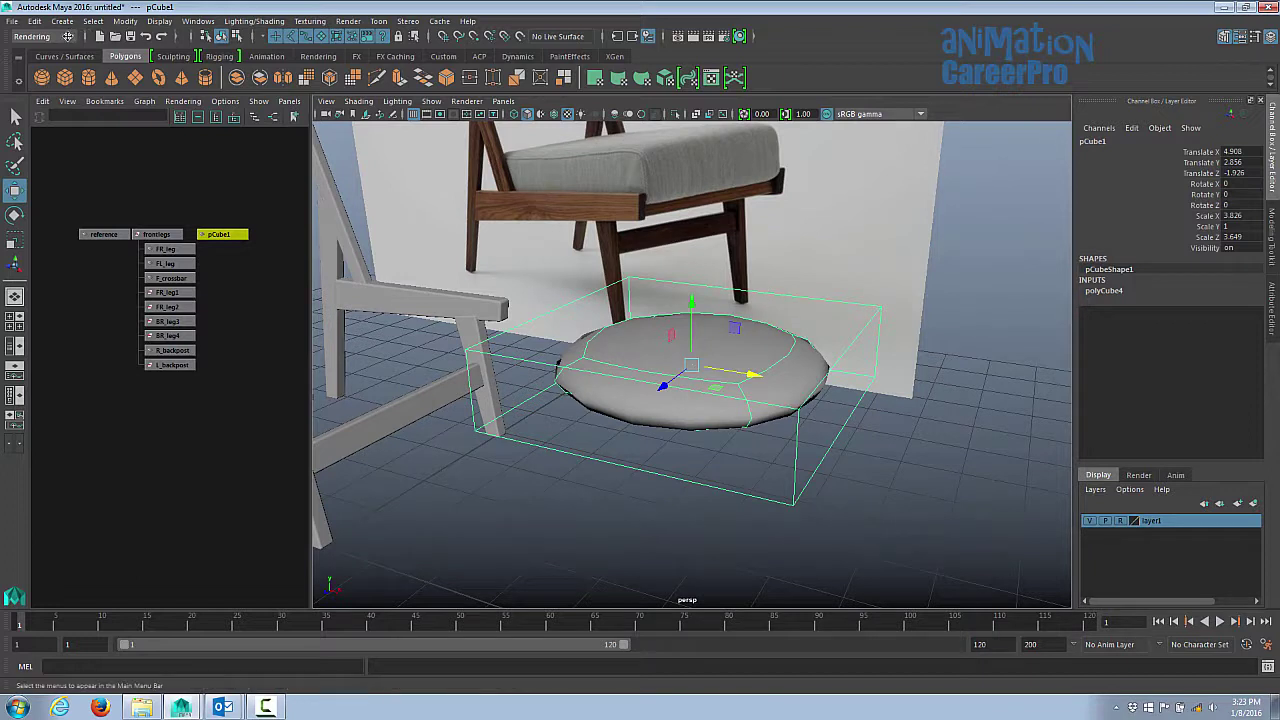
# Step: Switch to the Modeling menu set and start the Insert Edge Loop tool with the Modeling Toolkit open
pyautogui.click(62, 36)
pyautogui.click(58, 51)
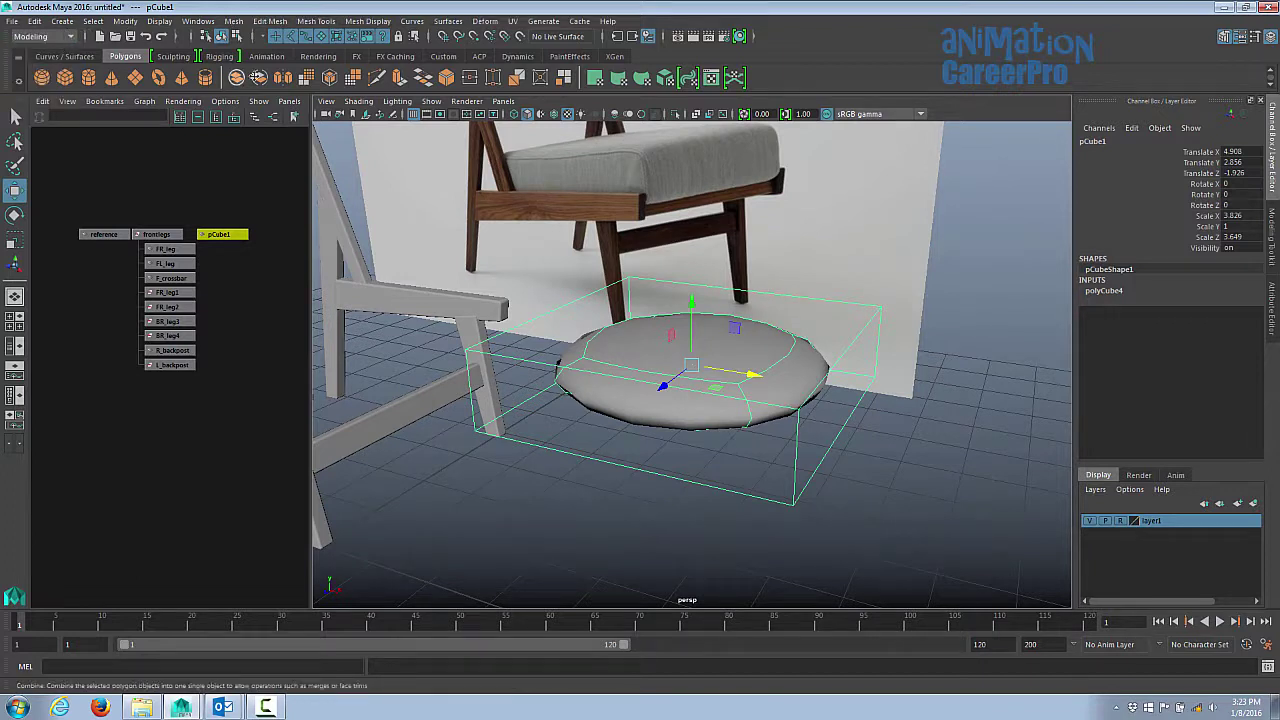
pyautogui.click(1272, 232)
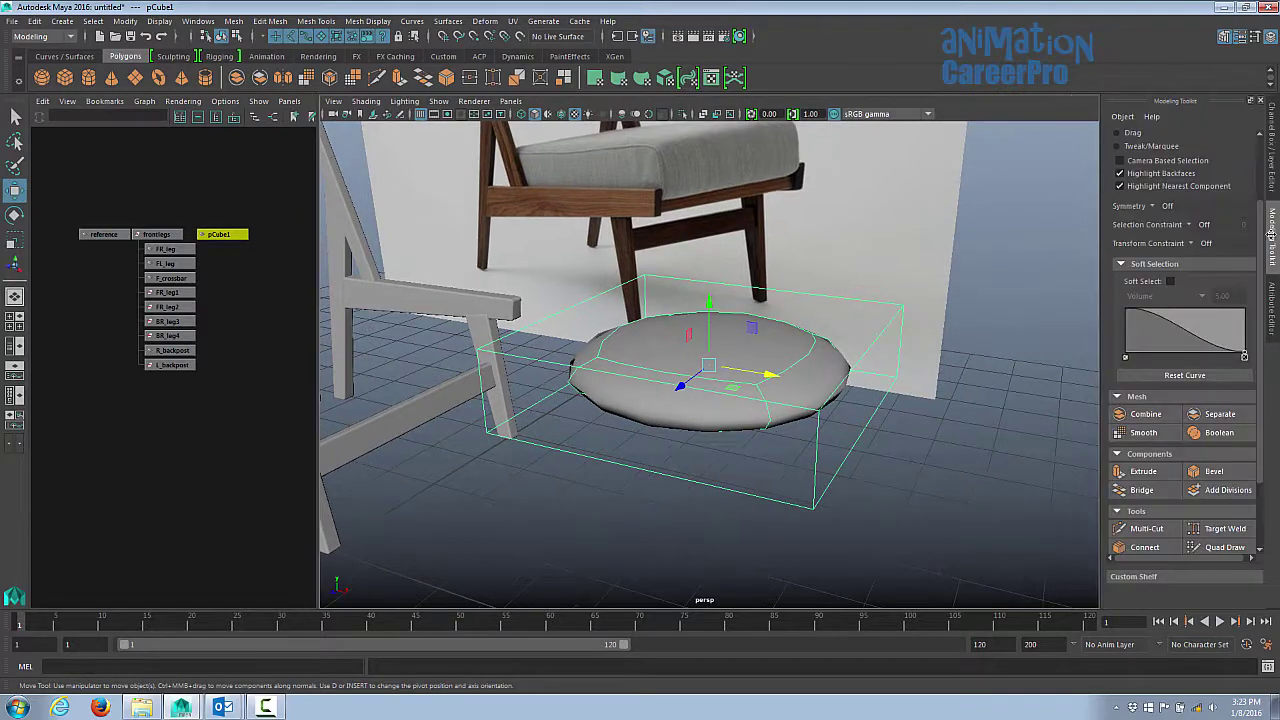
pyautogui.scroll(-2, 1150, 451)
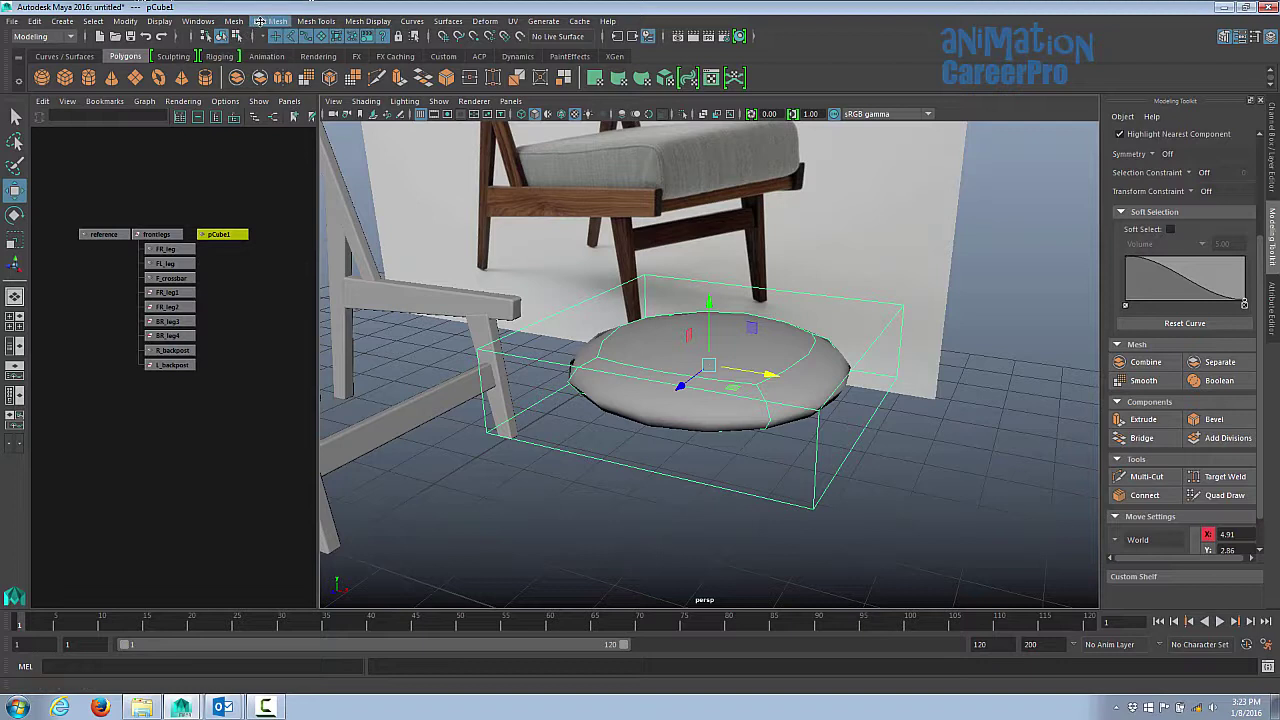
pyautogui.click(313, 21)
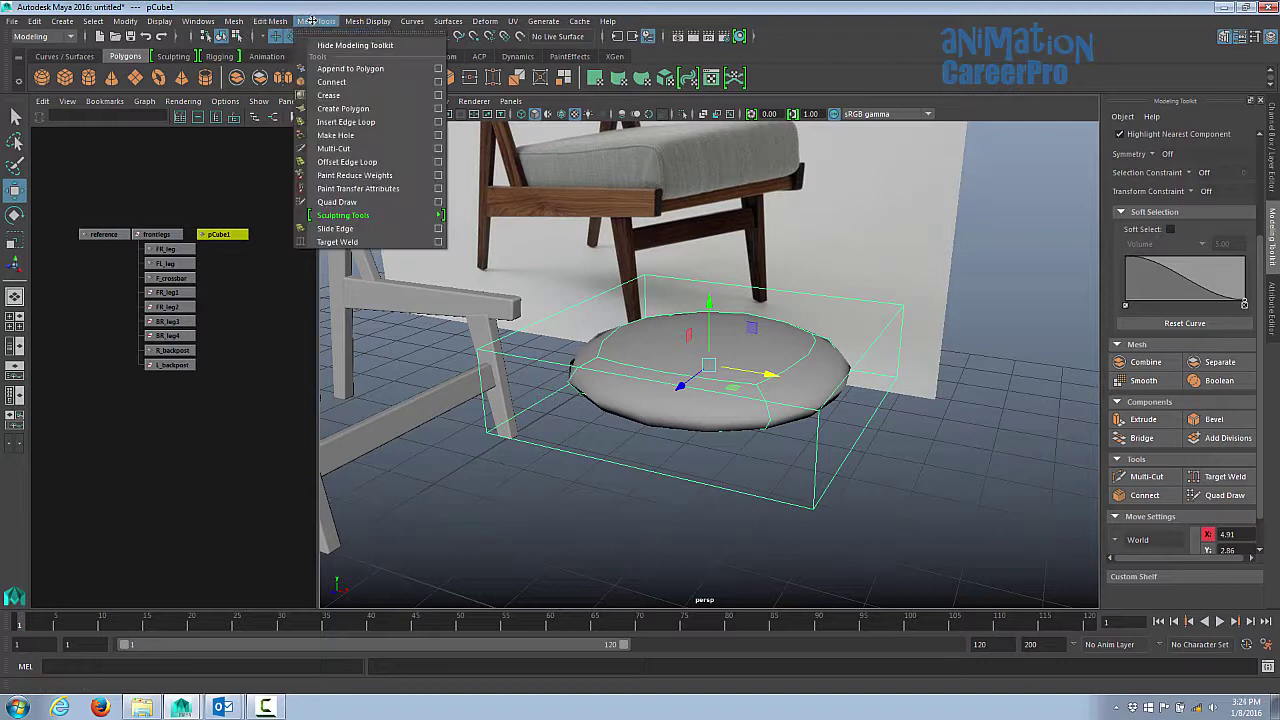
pyautogui.click(355, 121)
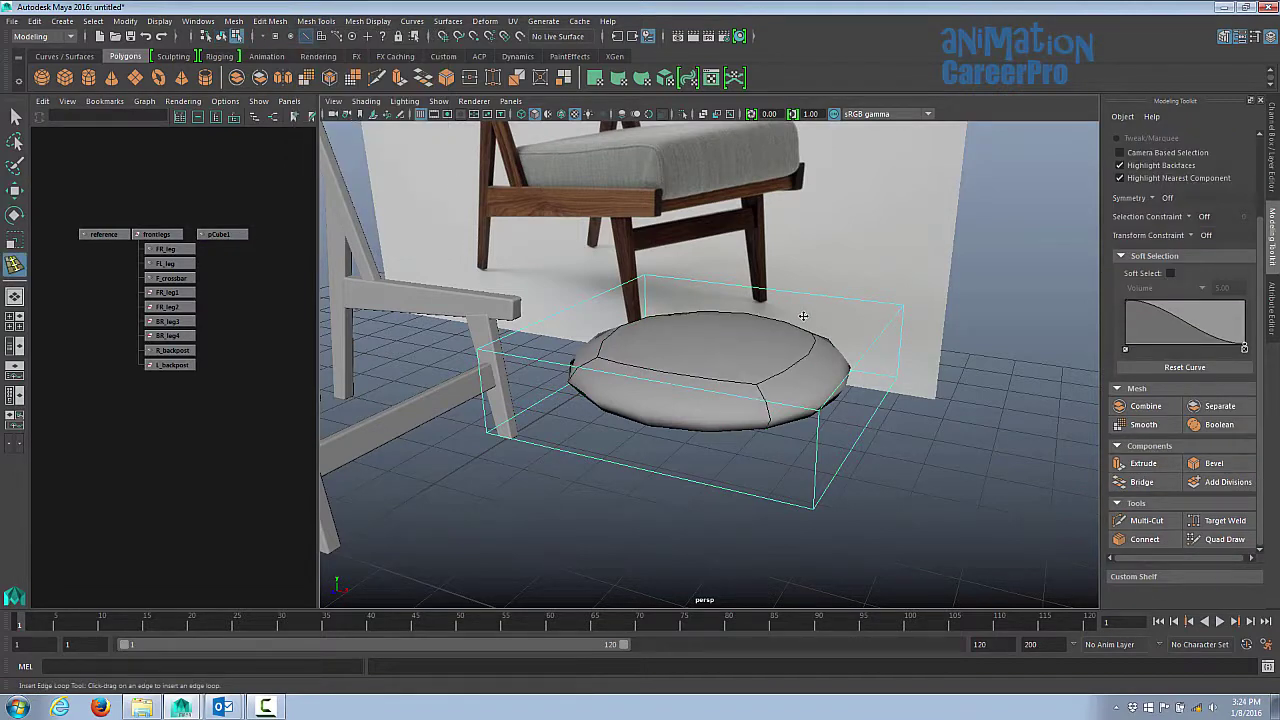
# Step: Compare the cushion's unsmoothed block with its smoothed preview from several angles
pyautogui.keyDown('alt'); pyautogui.moveTo(824, 318); pyautogui.dragTo(840, 342); pyautogui.keyUp('alt')
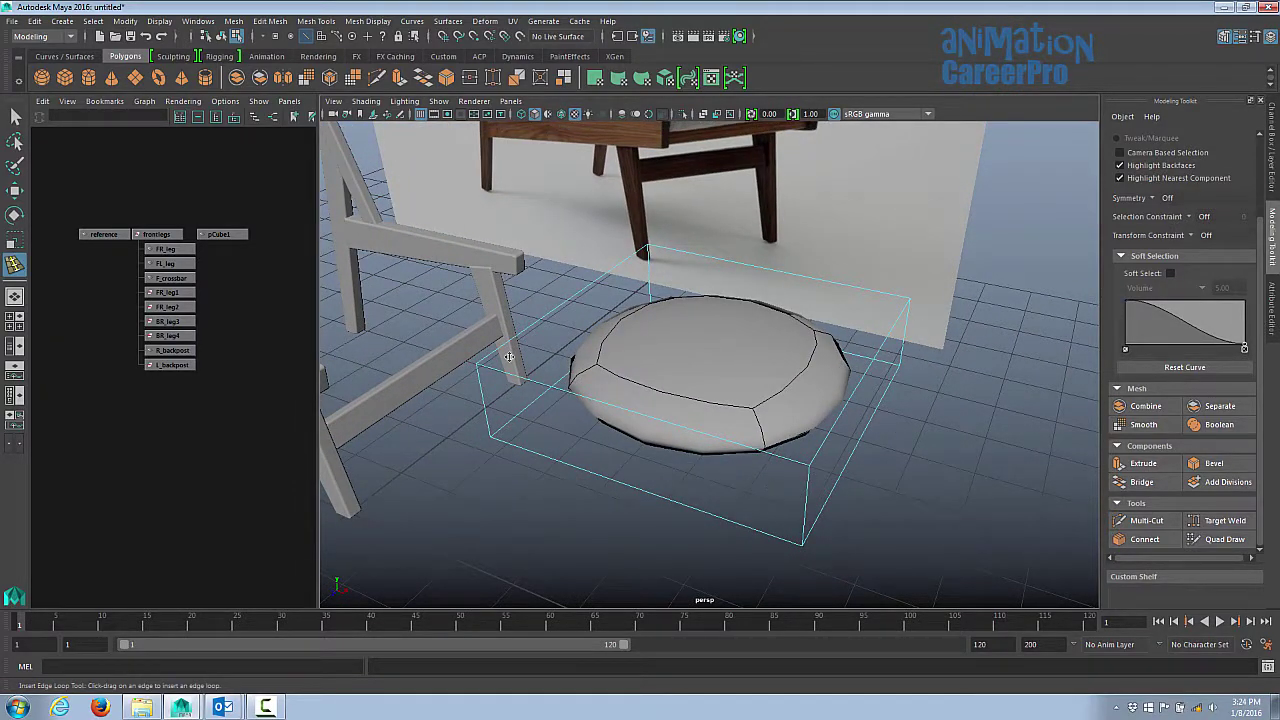
pyautogui.keyDown('alt'); pyautogui.moveTo(551, 324); pyautogui.dragTo(598, 289); pyautogui.keyUp('alt')
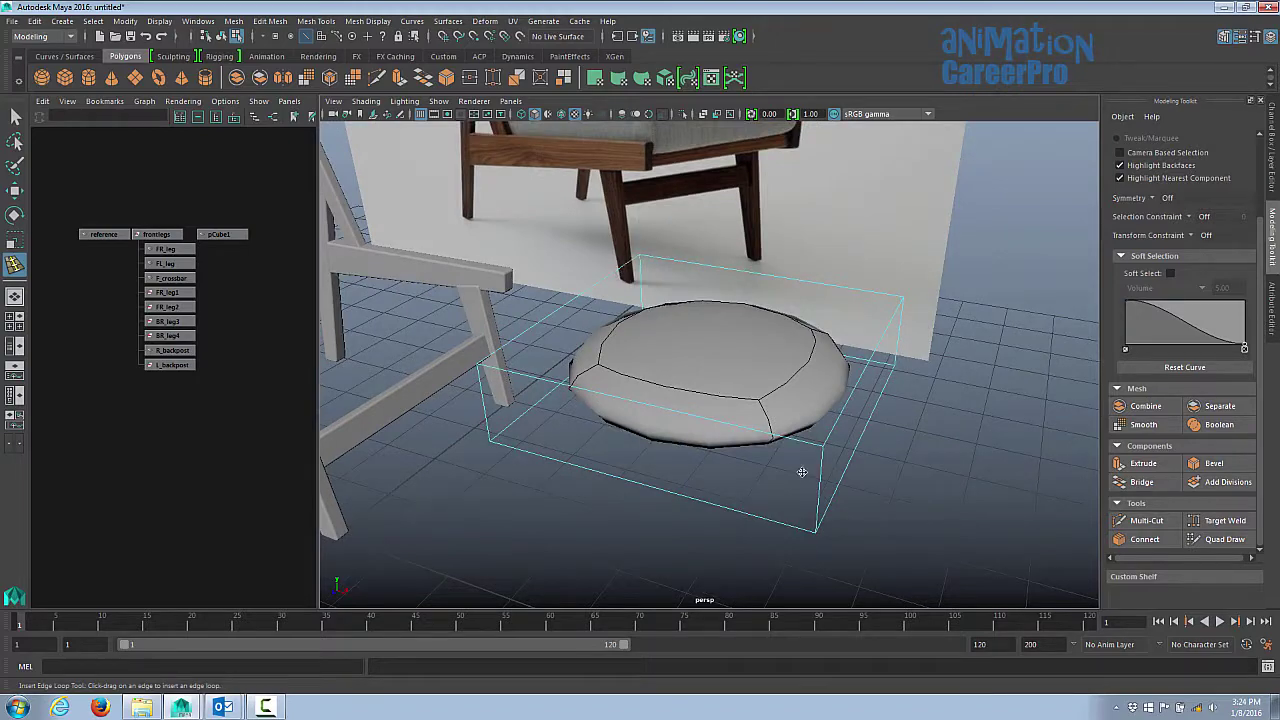
pyautogui.keyDown('alt'); pyautogui.moveTo(802, 472); pyautogui.dragTo(820, 407); pyautogui.keyUp('alt')
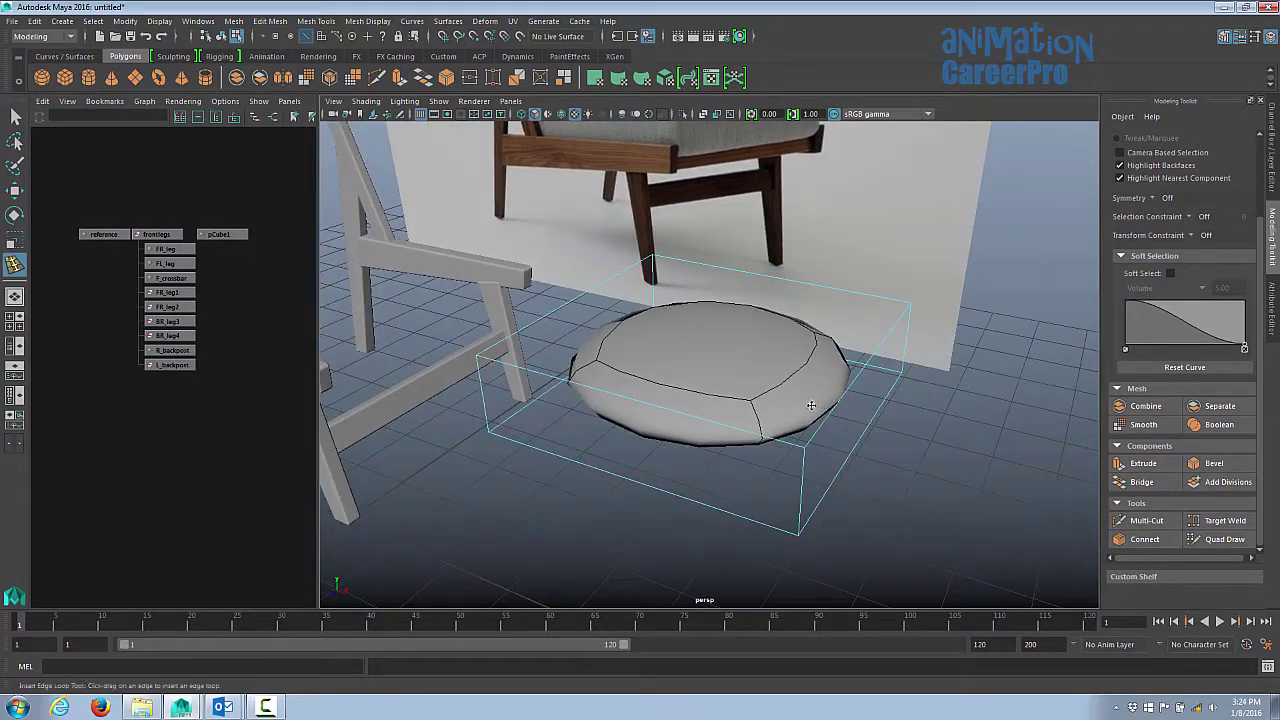
pyautogui.press('1')
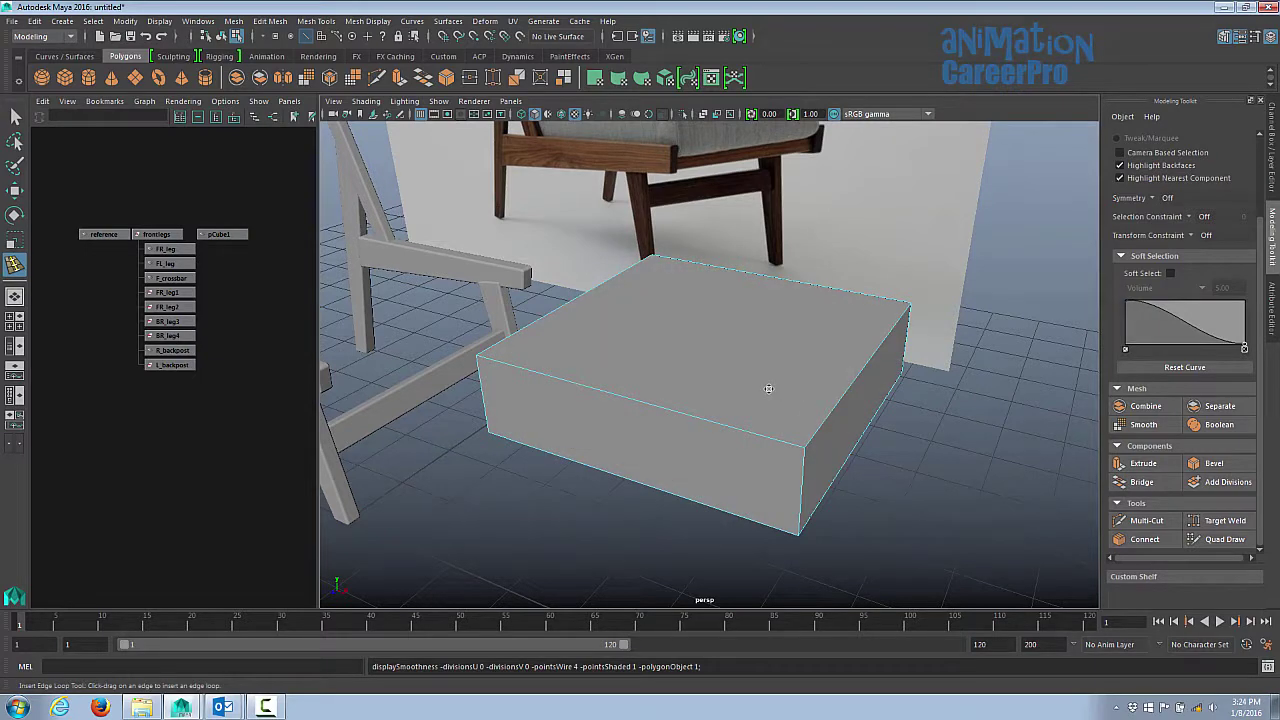
pyautogui.press('3')
pyautogui.keyDown('alt'); pyautogui.moveTo(820, 418); pyautogui.dragTo(839, 426); pyautogui.keyUp('alt')
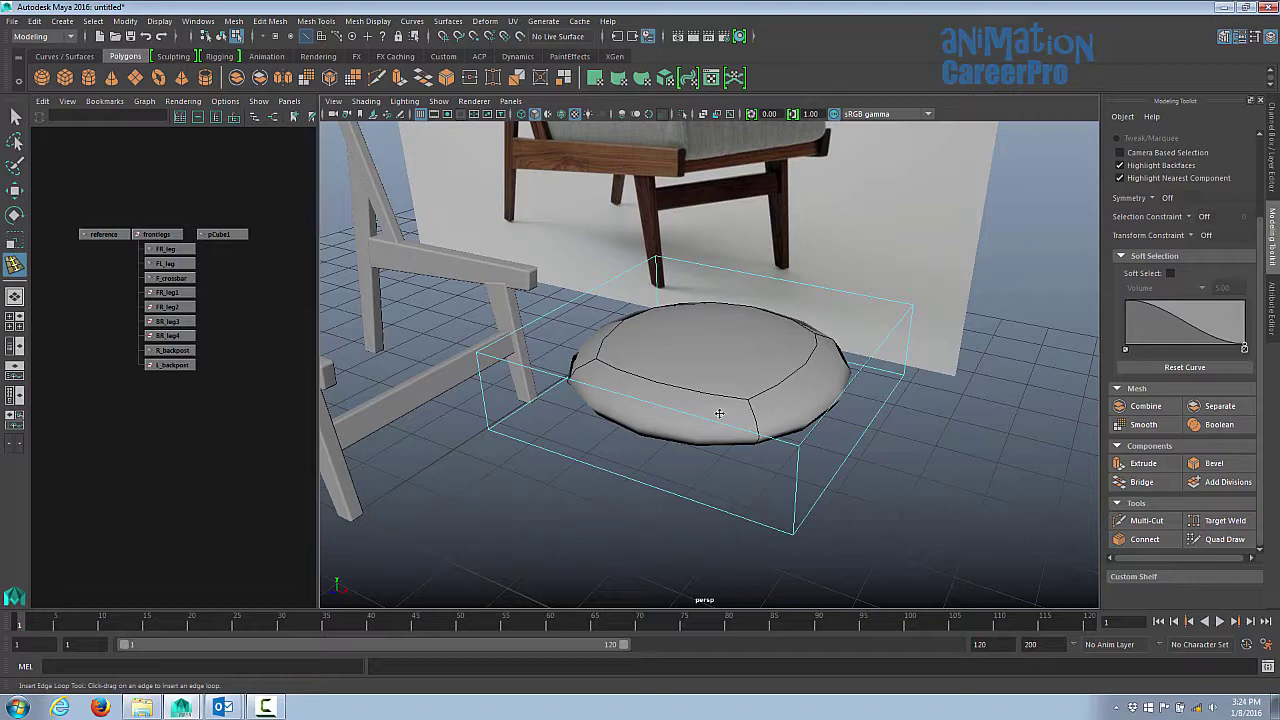
pyautogui.keyDown('alt'); pyautogui.moveTo(805, 353); pyautogui.dragTo(823, 338); pyautogui.keyUp('alt')
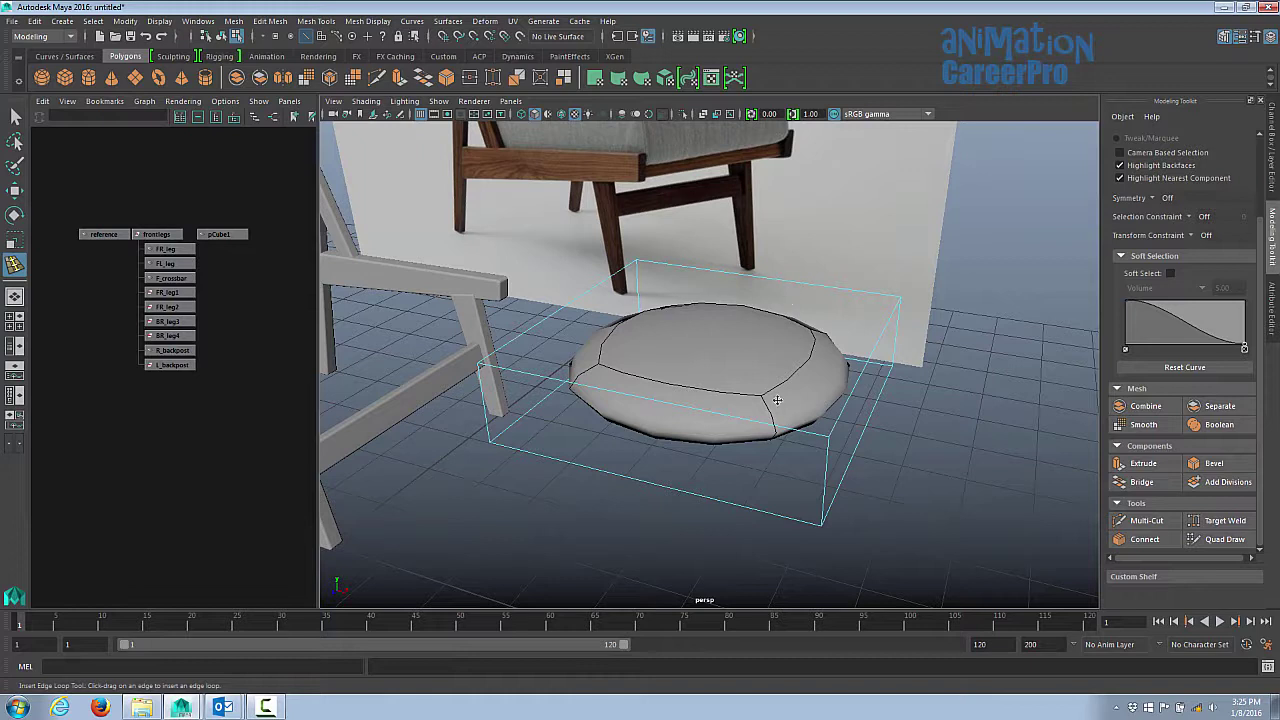
# Step: Insert two edge loops across the cushion near its front face to tighten the smoothed front end
pyautogui.moveTo(766, 424); pyautogui.dragTo(638, 413)
pyautogui.moveTo(765, 420)
pyautogui.mouseDown()
pyautogui.moveTo(797, 426)
pyautogui.moveTo(770, 421)
pyautogui.mouseUp()
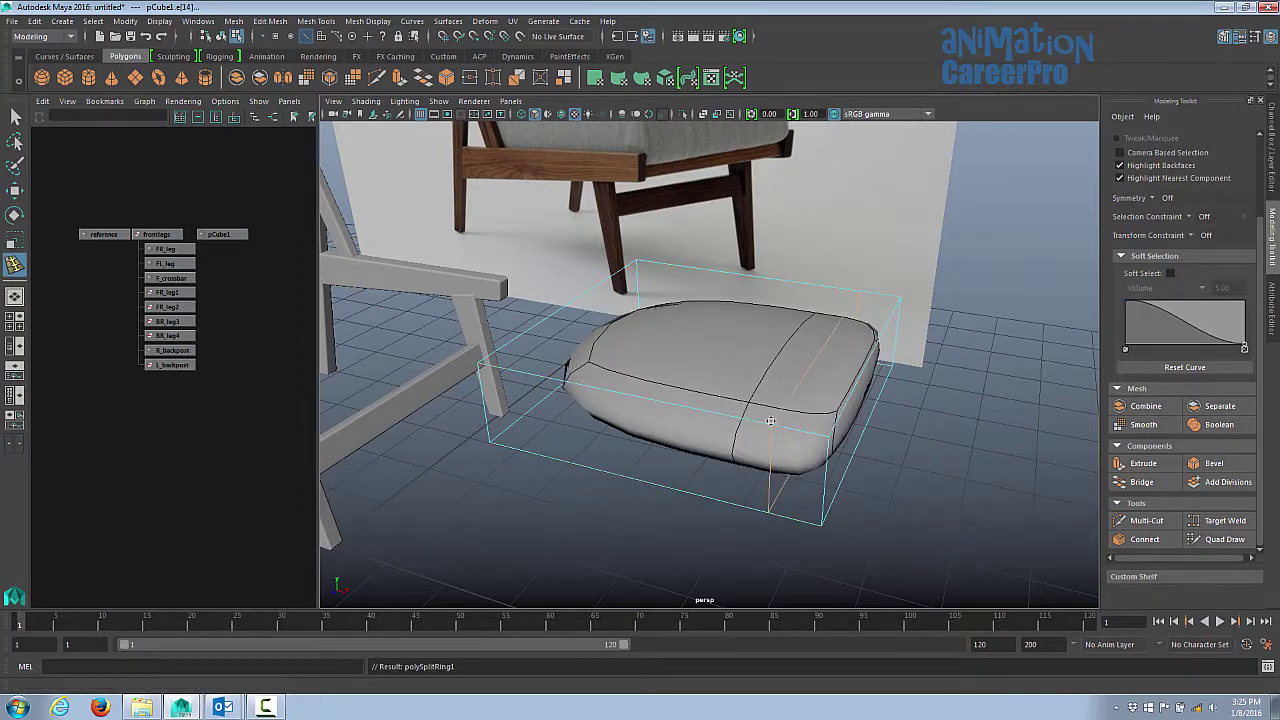
pyautogui.keyDown('alt'); pyautogui.moveTo(876, 369); pyautogui.dragTo(815, 425); pyautogui.keyUp('alt')
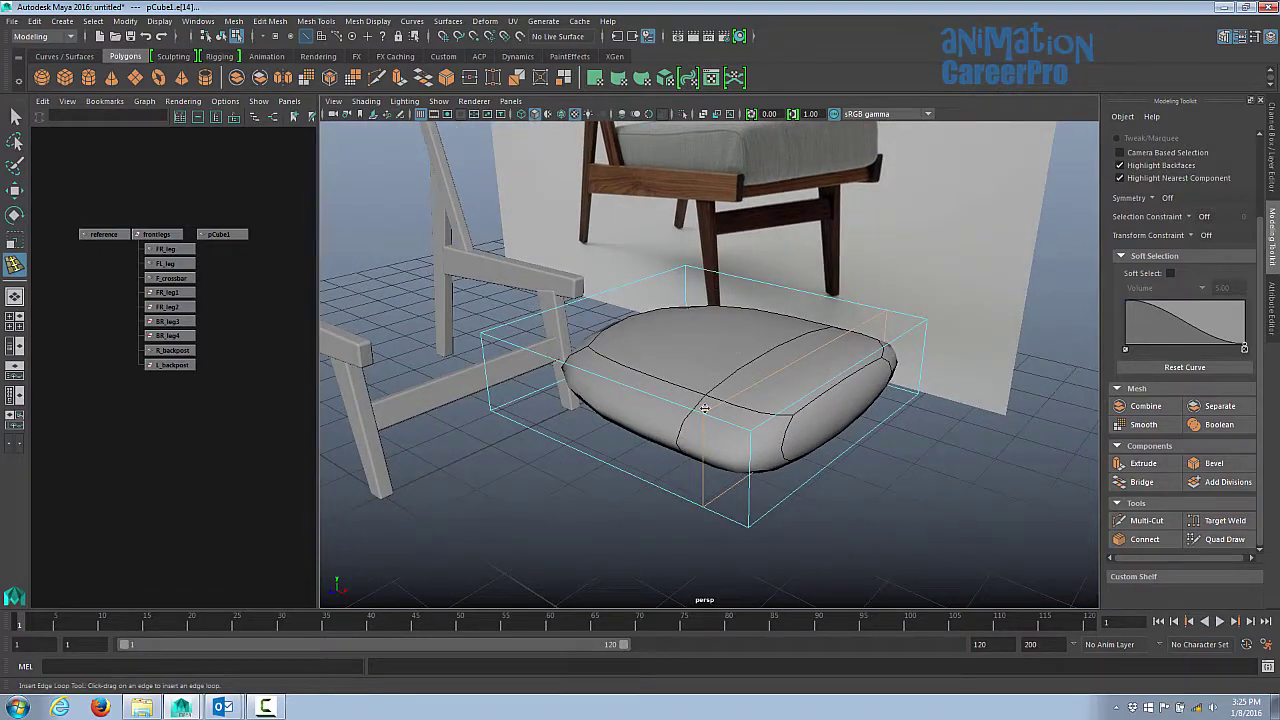
pyautogui.keyDown('alt'); pyautogui.moveTo(804, 365); pyautogui.dragTo(872, 365); pyautogui.keyUp('alt')
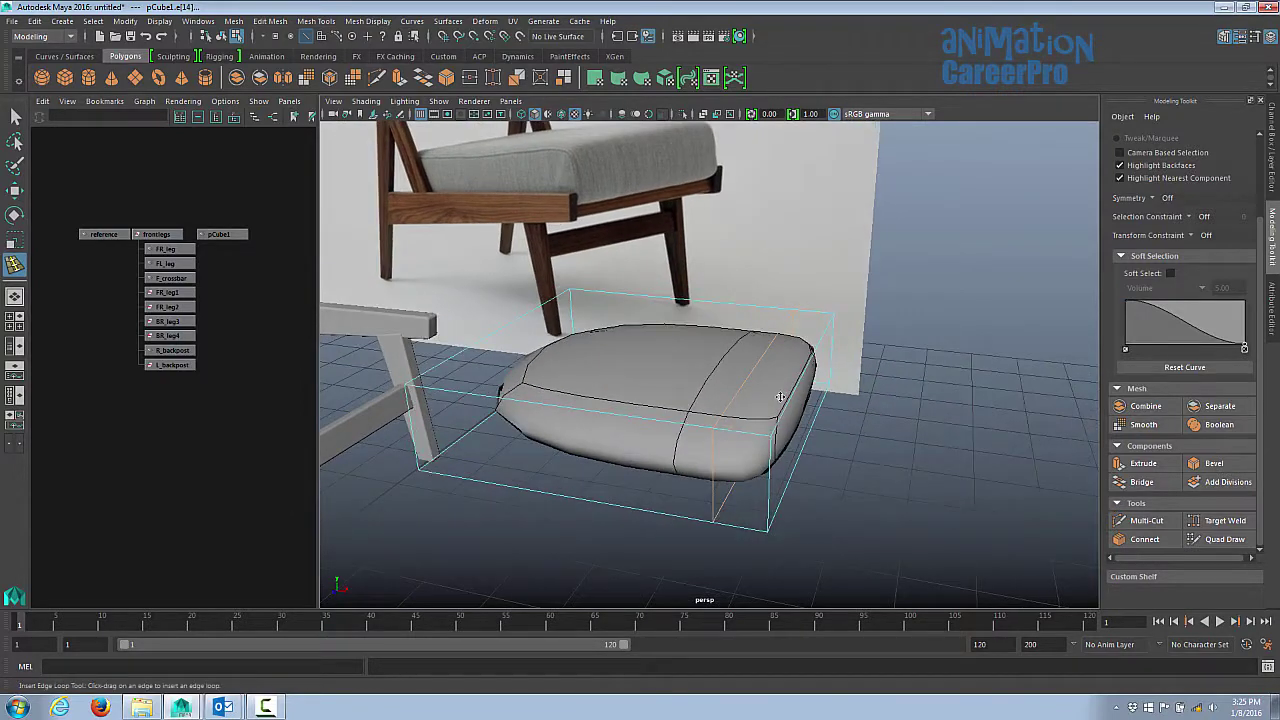
pyautogui.click(746, 433)
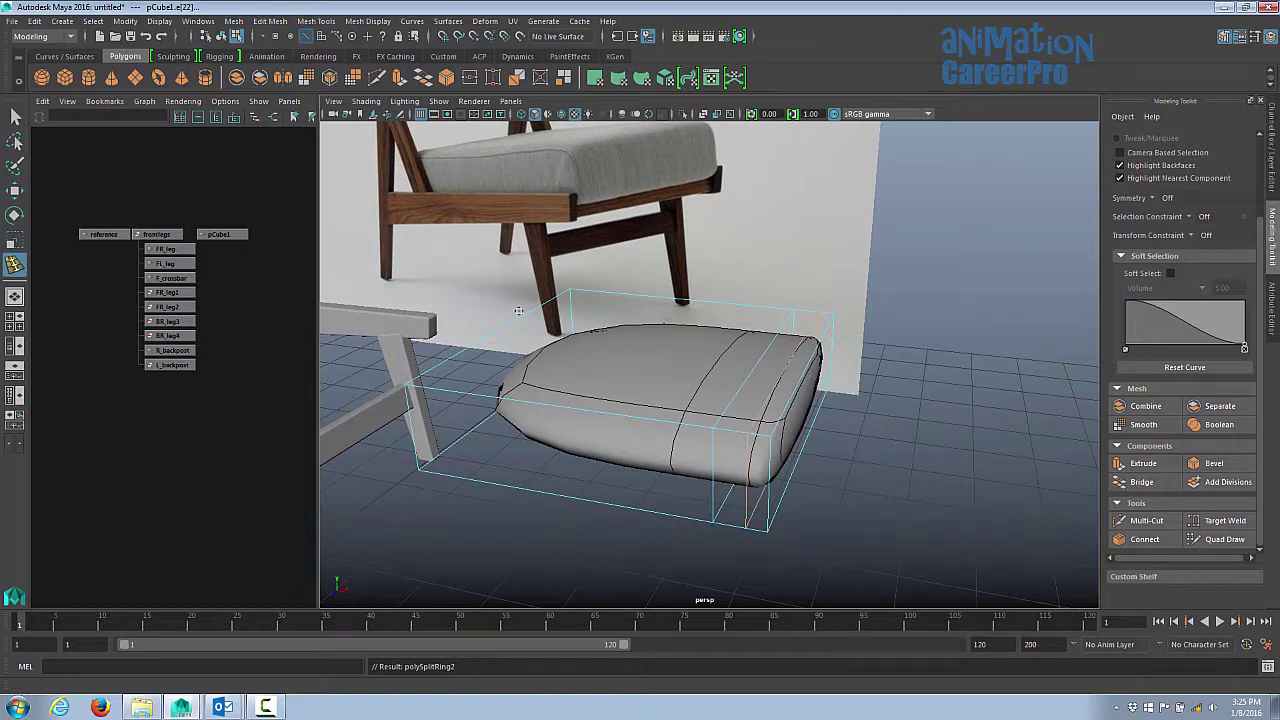
# Step: Select the upper front edge of the cushion and lower it slightly to slope the front
pyautogui.keyDown('alt'); pyautogui.moveTo(760, 347); pyautogui.dragTo(781, 368); pyautogui.keyUp('alt')
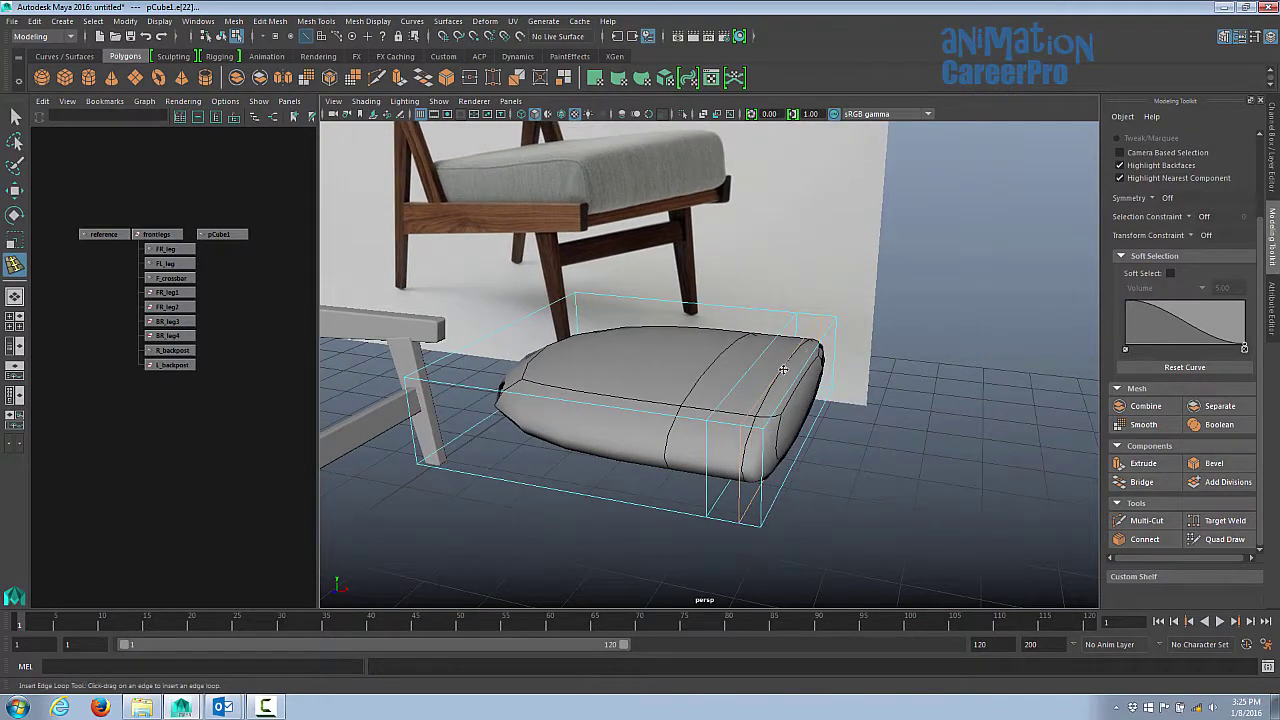
pyautogui.keyDown('alt'); pyautogui.moveTo(757, 427); pyautogui.dragTo(801, 414); pyautogui.keyUp('alt')
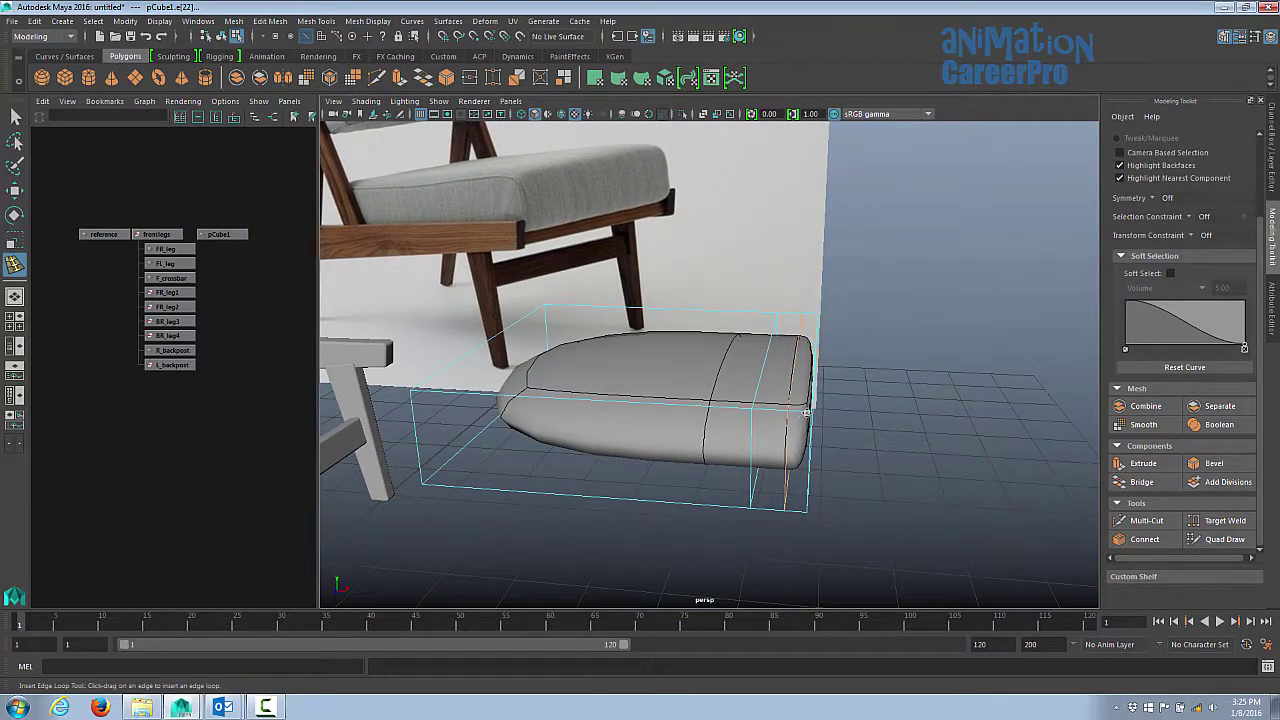
pyautogui.rightClick(806, 412)
pyautogui.moveTo(802, 406); pyautogui.dragTo(755, 337, button='right')
pyautogui.moveTo(818, 340); pyautogui.dragTo(812, 300, button='right')
pyautogui.press('w')
pyautogui.keyDown('alt'); pyautogui.moveTo(812, 303); pyautogui.dragTo(798, 363); pyautogui.keyUp('alt')
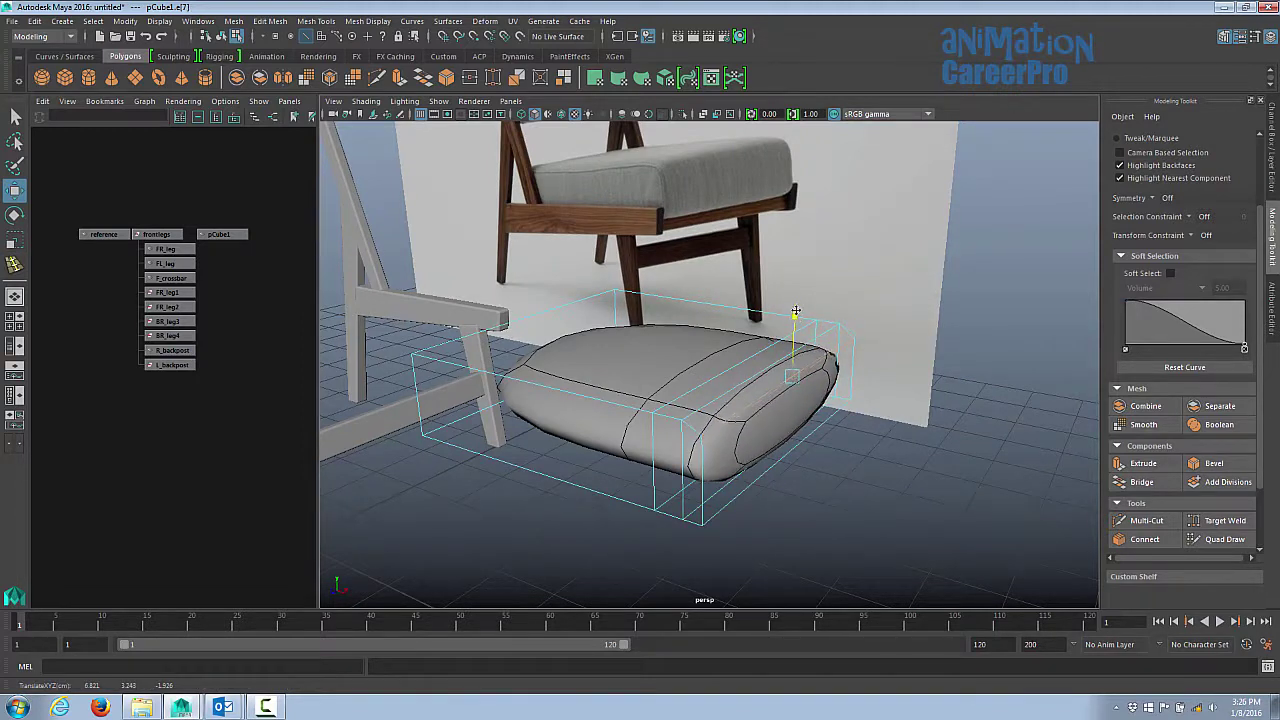
pyautogui.keyDown('alt'); pyautogui.moveTo(795, 310); pyautogui.dragTo(822, 440); pyautogui.keyUp('alt')
# Step: Select the upper and lower front edges of the cushion and scale them vertically closer together
pyautogui.click(824, 443)
pyautogui.press('r')
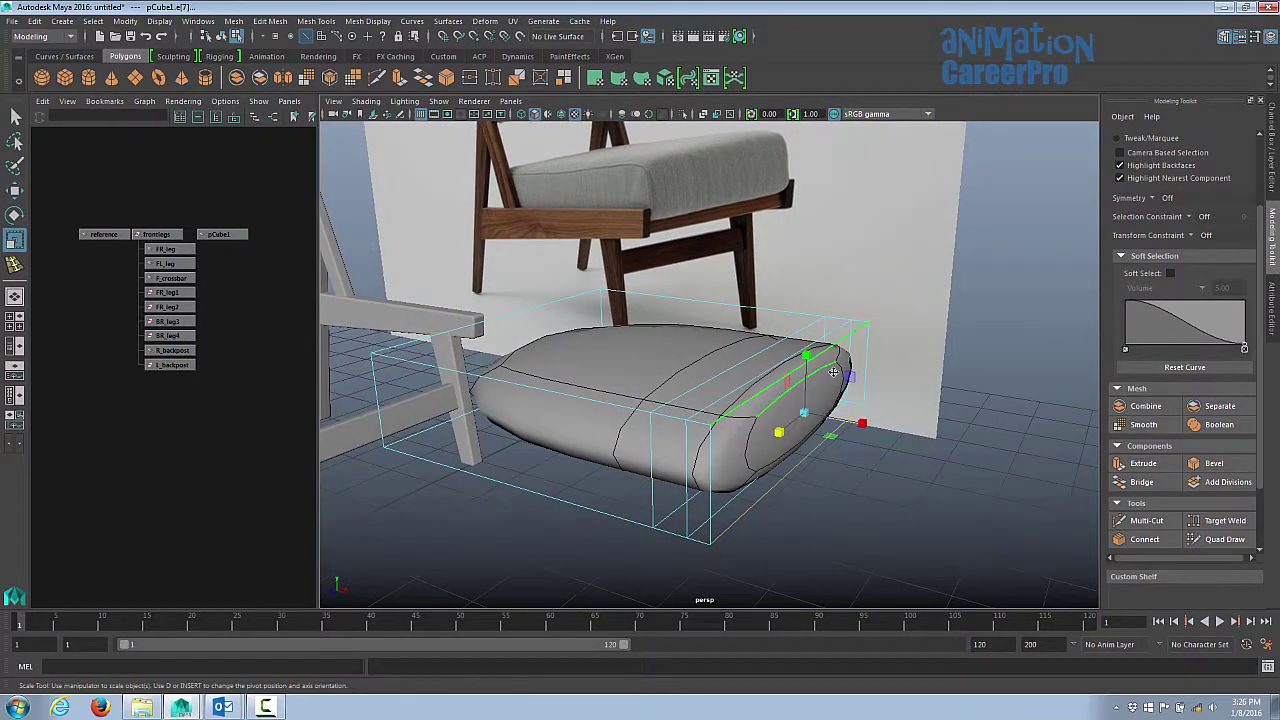
pyautogui.keyDown('alt'); pyautogui.moveTo(849, 374); pyautogui.dragTo(806, 315); pyautogui.keyUp('alt')
pyautogui.click(814, 306)
pyautogui.keyDown('shift'); pyautogui.click(777, 383); pyautogui.keyUp('shift')
pyautogui.moveTo(807, 308); pyautogui.dragTo(798, 374)
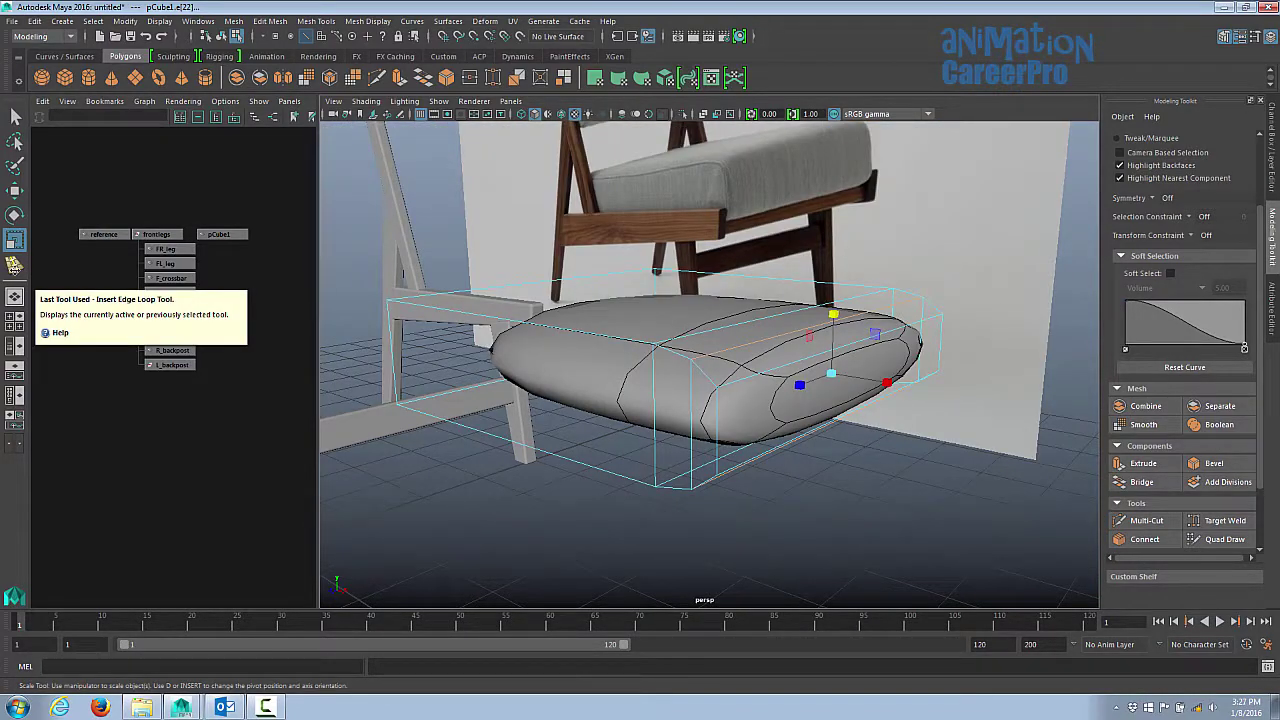
# Step: Insert one edge loop around the cushion's sides at mid-height and another across it near the rear end
pyautogui.click(14, 264)
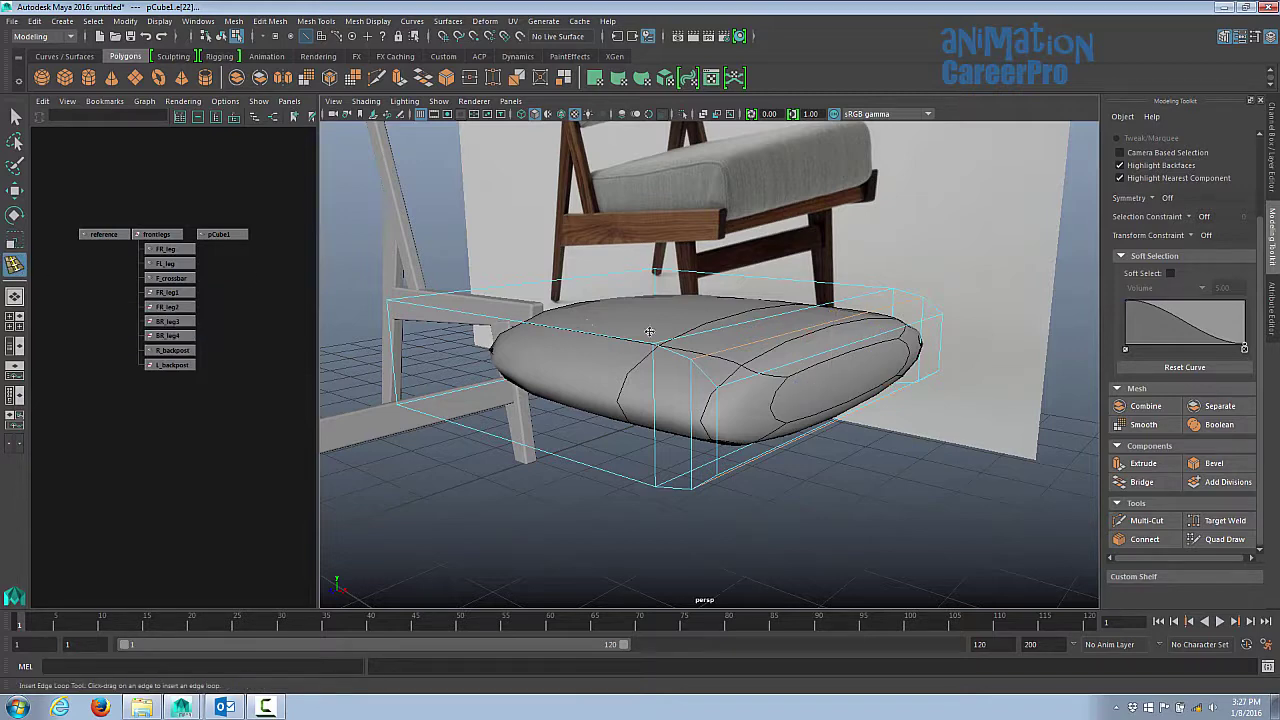
pyautogui.keyDown('alt'); pyautogui.moveTo(702, 345); pyautogui.dragTo(752, 350); pyautogui.keyUp('alt')
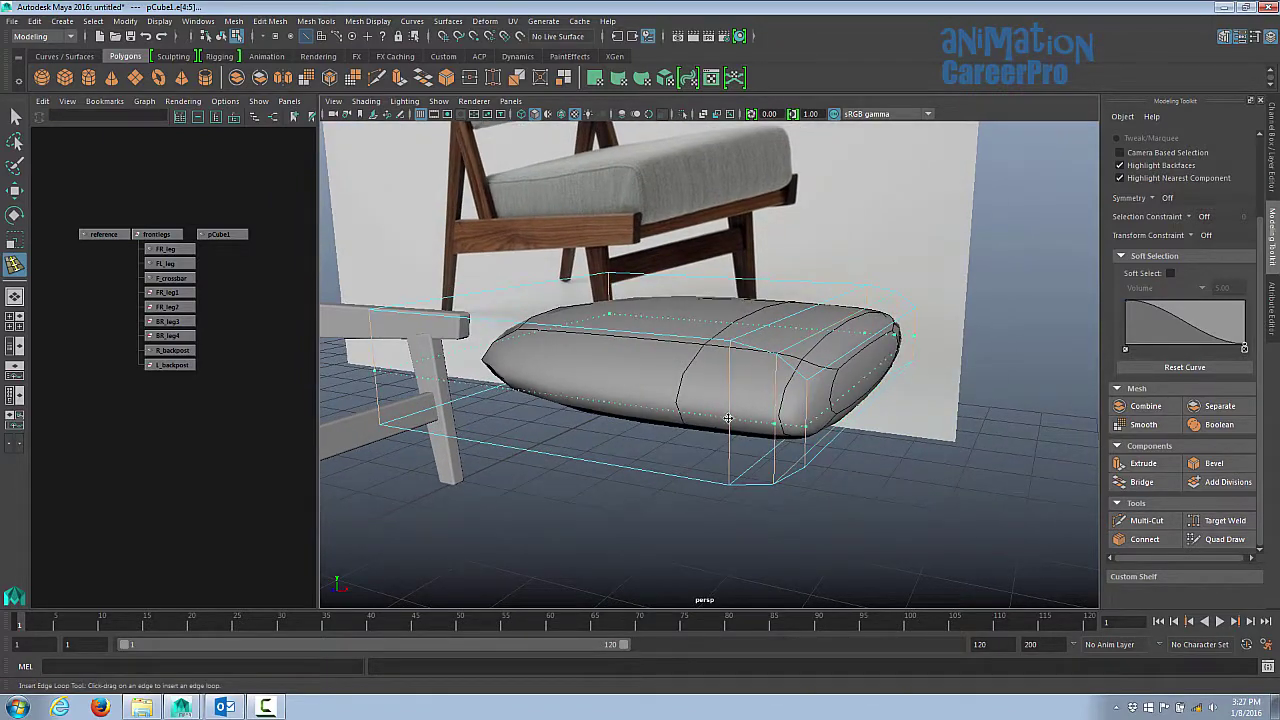
pyautogui.click(734, 412)
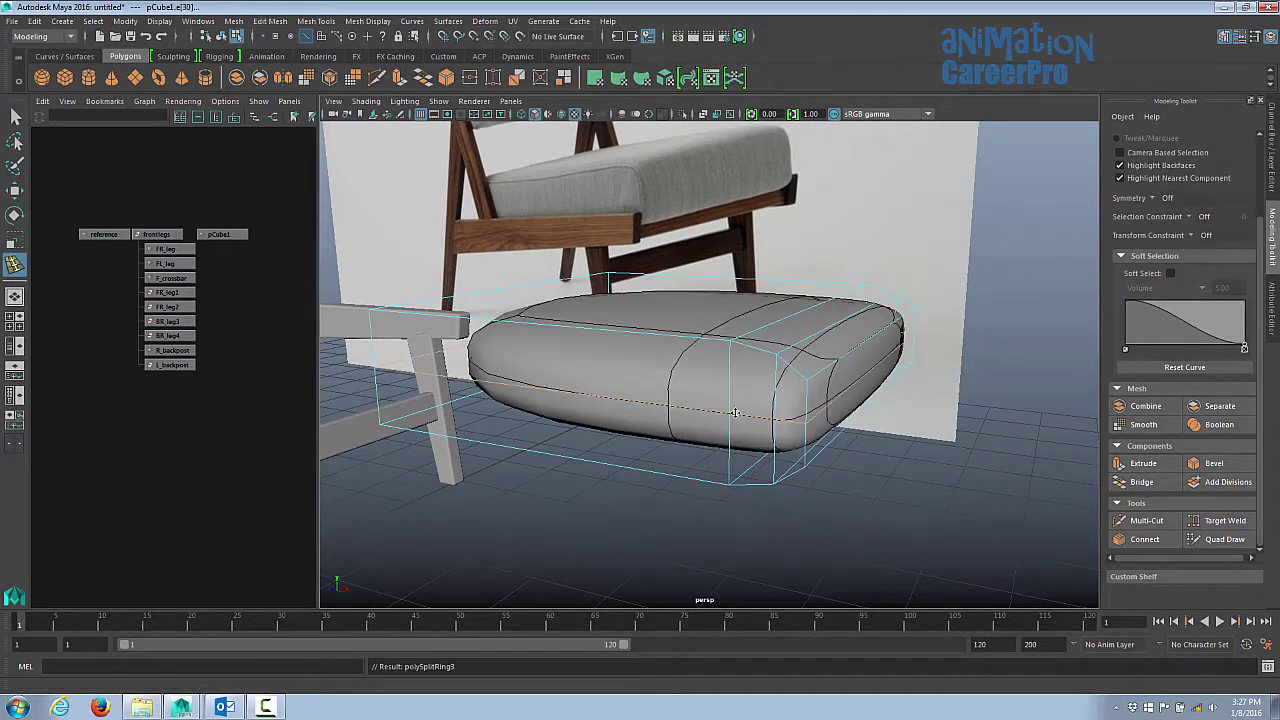
pyautogui.keyDown('alt'); pyautogui.moveTo(734, 412); pyautogui.dragTo(674, 380); pyautogui.keyUp('alt')
pyautogui.keyDown('alt'); pyautogui.moveTo(605, 325); pyautogui.dragTo(642, 335); pyautogui.keyUp('alt')
pyautogui.moveTo(639, 336); pyautogui.dragTo(633, 302, button='right')
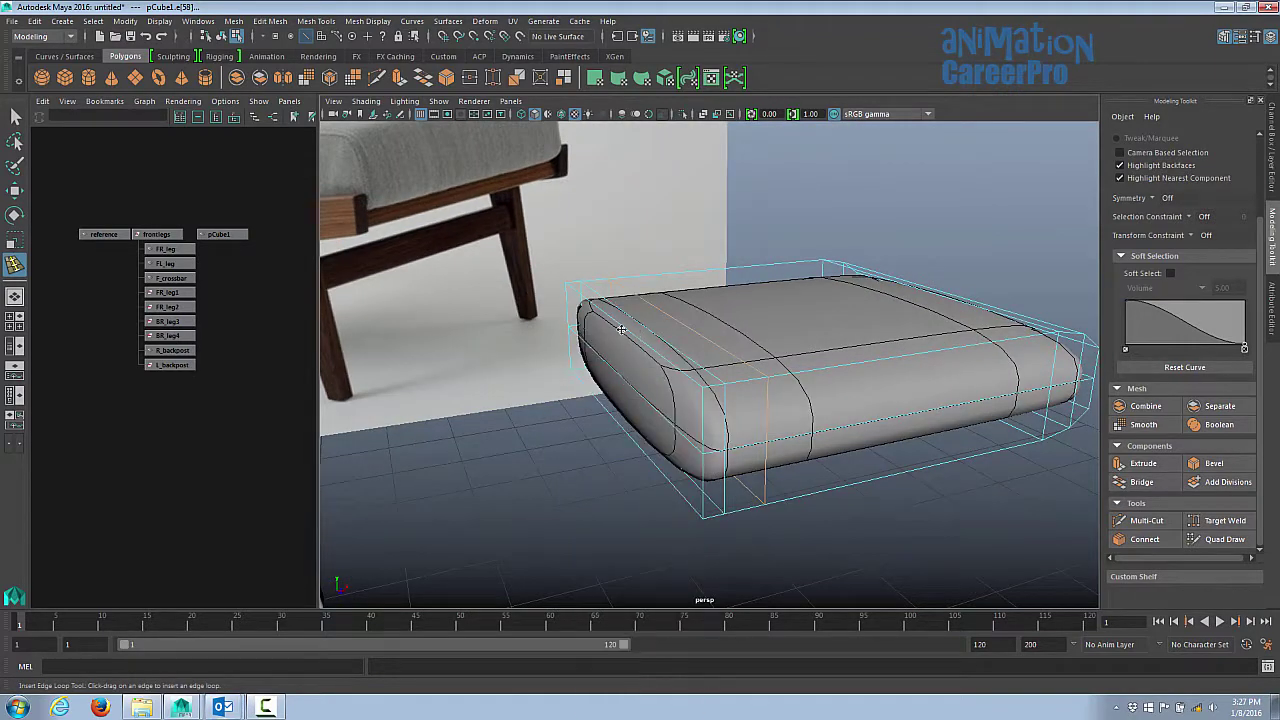
# Step: Scale the upper and lower rear edges of the cushion closer together and push its middle rear edge slightly outward
pyautogui.press('w')
pyautogui.click(624, 328)
pyautogui.keyDown('shift'); pyautogui.click(622, 436); pyautogui.keyUp('shift')
pyautogui.press('r')
pyautogui.moveTo(614, 320); pyautogui.dragTo(640, 340)
pyautogui.click(640, 371)
pyautogui.press('w')
pyautogui.moveTo(692, 361); pyautogui.dragTo(687, 361)
# Step: Select the middle edge of the cushion's front face and pull it slightly forward
pyautogui.keyDown('alt'); pyautogui.moveTo(856, 375); pyautogui.dragTo(740, 368); pyautogui.keyUp('alt')
pyautogui.click(956, 380)
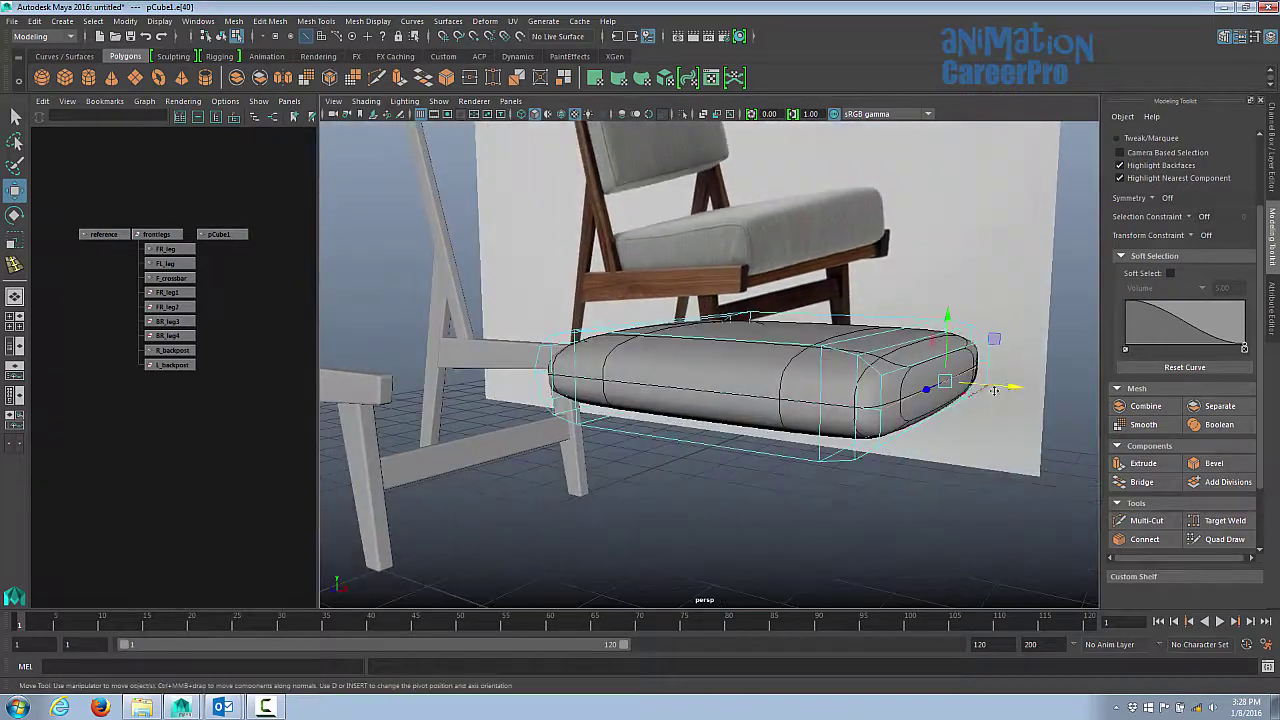
pyautogui.moveTo(1011, 386); pyautogui.dragTo(1022, 384)
# Step: Adjust the cushion's vertex columns in wireframe display by moving them, and scale the column near the rear end
pyautogui.keyDown('alt'); pyautogui.moveTo(600, 335); pyautogui.dragTo(726, 350); pyautogui.keyUp('alt')
pyautogui.press('4')
pyautogui.moveTo(675, 315); pyautogui.dragTo(630, 311, button='right')
pyautogui.moveTo(630, 311)
pyautogui.keyDown('alt'); pyautogui.mouseDown()
pyautogui.moveTo(677, 308)
pyautogui.moveTo(660, 303)
pyautogui.moveTo(652, 318)
pyautogui.mouseUp(); pyautogui.keyUp('alt')
pyautogui.moveTo(658, 294); pyautogui.dragTo(698, 452)
pyautogui.moveTo(743, 363); pyautogui.dragTo(770, 363)
pyautogui.keyDown('alt'); pyautogui.moveTo(772, 363); pyautogui.dragTo(758, 355); pyautogui.keyUp('alt')
pyautogui.moveTo(636, 290); pyautogui.dragTo(668, 450)
pyautogui.moveTo(712, 361)
pyautogui.mouseDown()
pyautogui.moveTo(723, 361)
pyautogui.moveTo(716, 345)
pyautogui.mouseUp()
pyautogui.press('r')
pyautogui.moveTo(657, 300)
pyautogui.mouseDown()
pyautogui.moveTo(751, 287)
pyautogui.moveTo(719, 283)
pyautogui.mouseUp()
pyautogui.press('5')
pyautogui.keyDown('alt'); pyautogui.moveTo(511, 382); pyautogui.dragTo(540, 383); pyautogui.keyUp('alt')
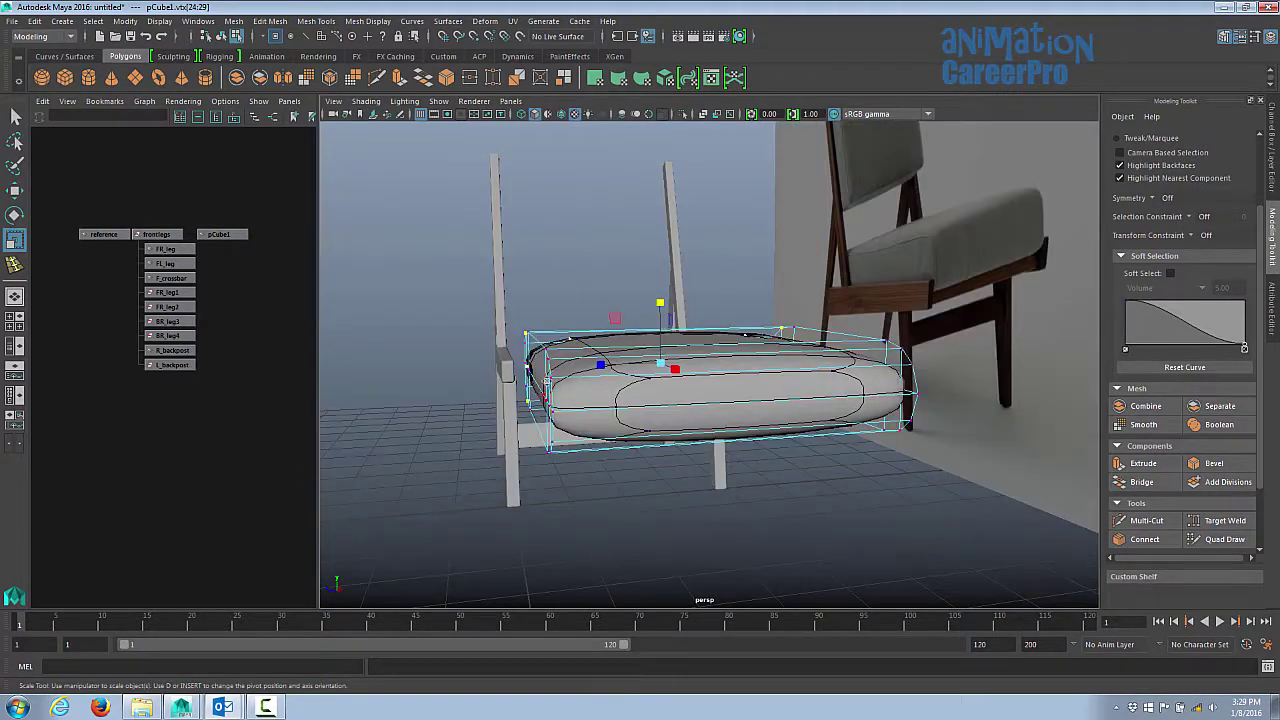
# Step: Insert lengthwise edge loops near both side faces of the cushion to tighten its sides
pyautogui.keyDown('alt'); pyautogui.moveTo(796, 356); pyautogui.dragTo(610, 375); pyautogui.keyUp('alt')
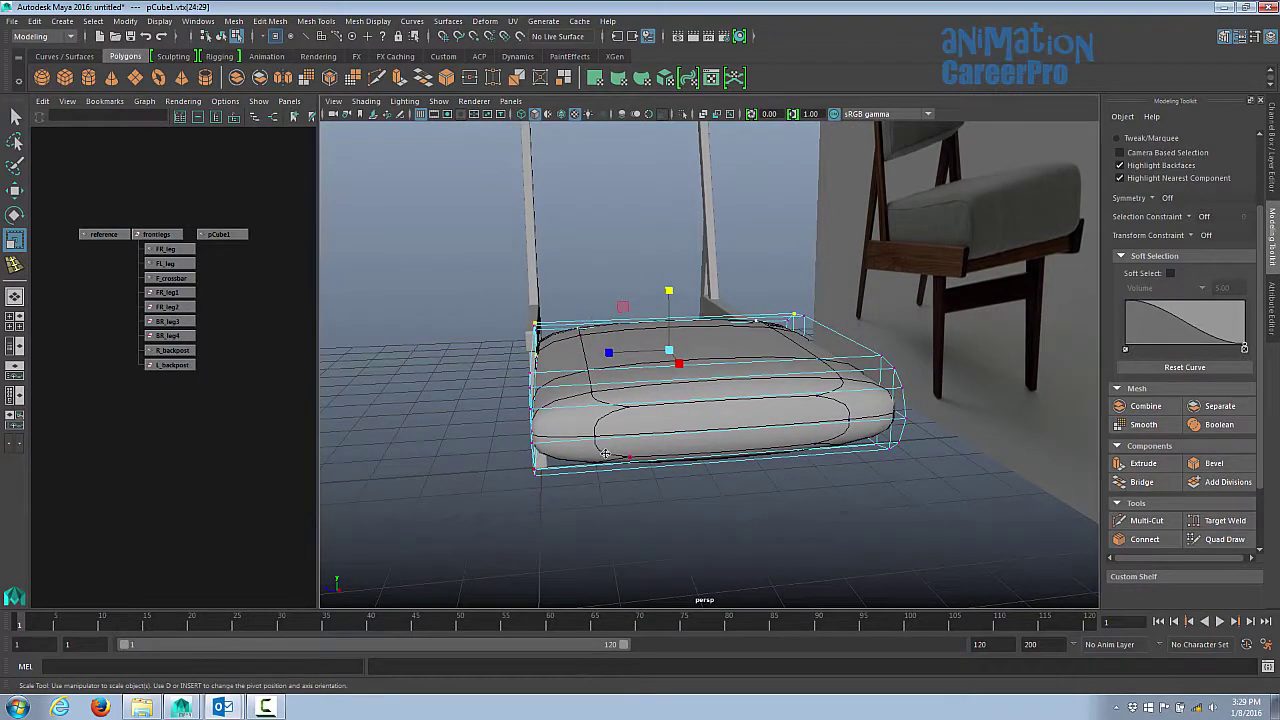
pyautogui.click(14, 264)
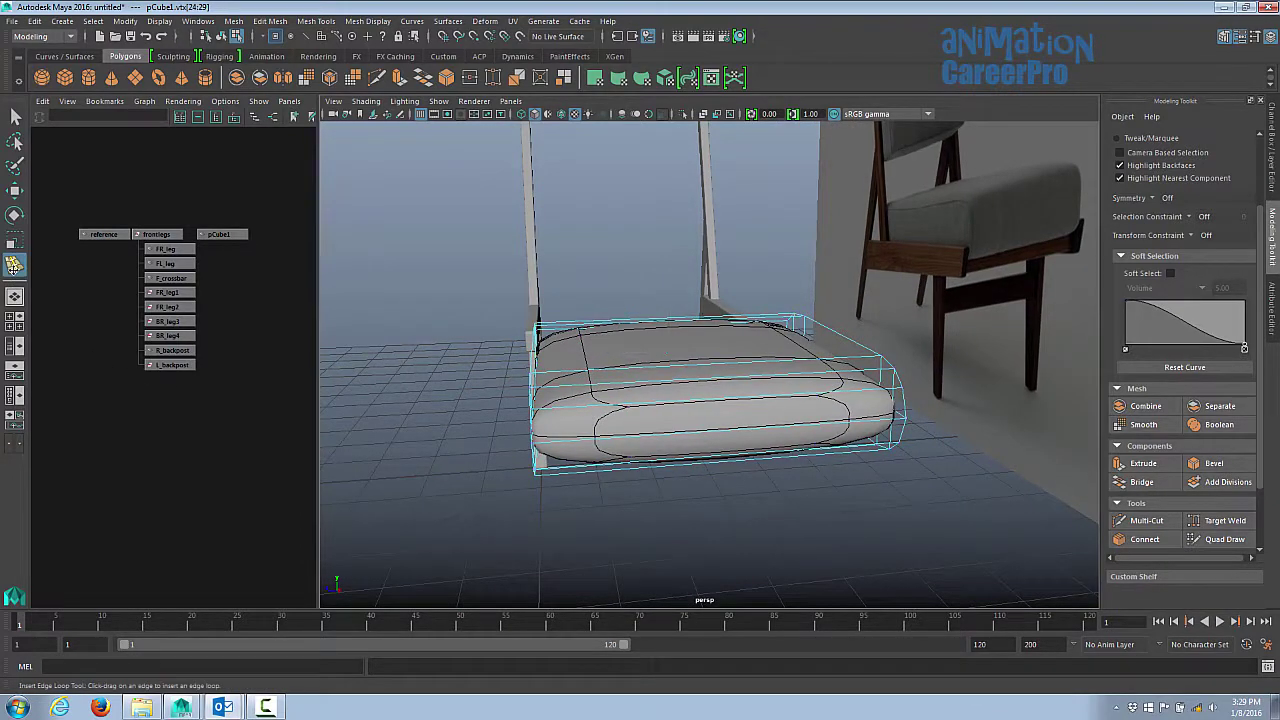
pyautogui.keyDown('alt'); pyautogui.moveTo(594, 367); pyautogui.dragTo(597, 391); pyautogui.keyUp('alt')
pyautogui.moveTo(594, 392); pyautogui.dragTo(568, 400)
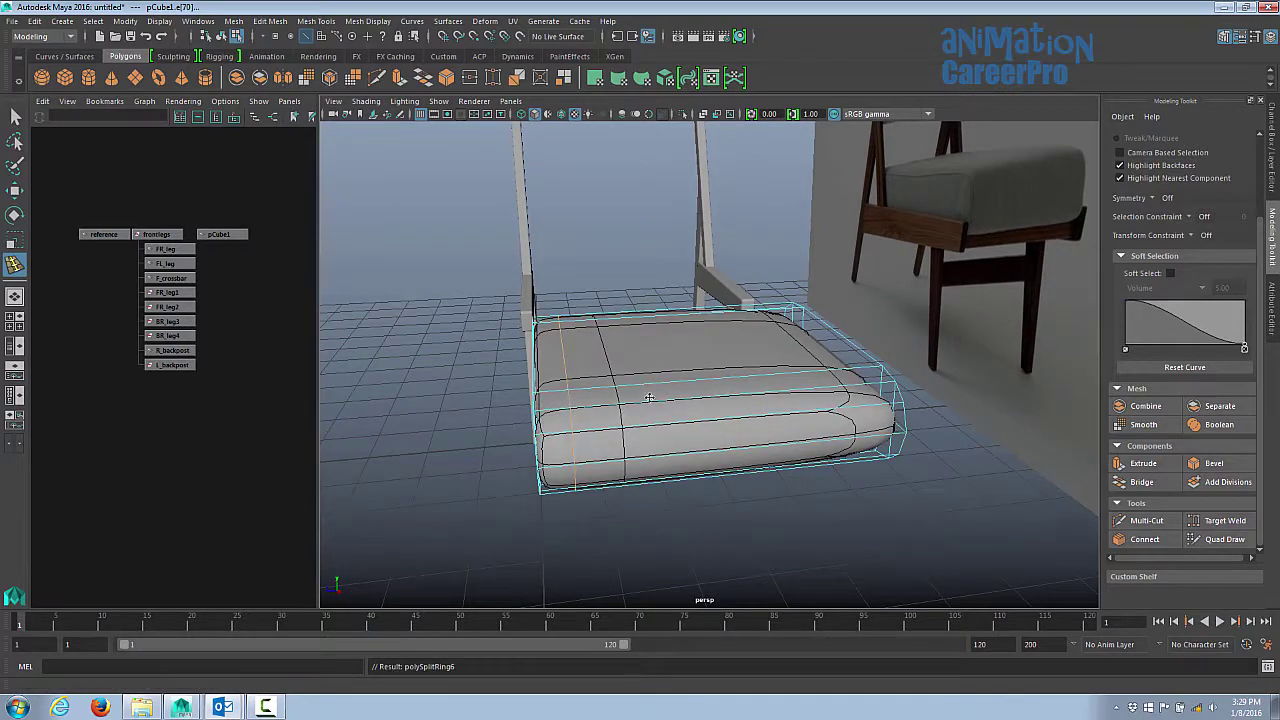
pyautogui.keyDown('alt'); pyautogui.moveTo(649, 398); pyautogui.dragTo(853, 377); pyautogui.keyUp('alt')
pyautogui.keyDown('alt'); pyautogui.moveTo(853, 377); pyautogui.dragTo(824, 388); pyautogui.keyUp('alt')
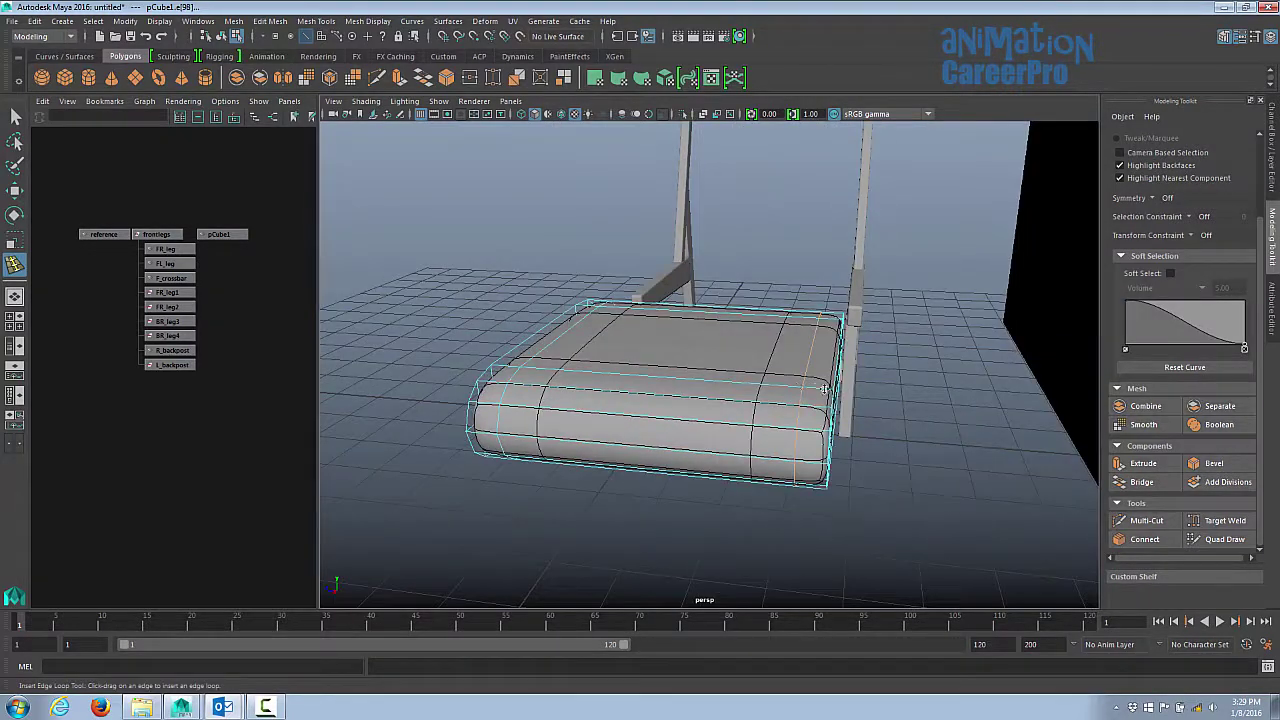
# Step: Slide the newest lengthwise edge loop sideways to adjust its distance from the cushion's side face
pyautogui.keyDown('alt'); pyautogui.moveTo(612, 372); pyautogui.dragTo(810, 360); pyautogui.keyUp('alt')
pyautogui.press('w')
pyautogui.moveTo(743, 380); pyautogui.dragTo(760, 381)
pyautogui.keyDown('alt'); pyautogui.moveTo(868, 385); pyautogui.dragTo(815, 380); pyautogui.keyUp('alt')
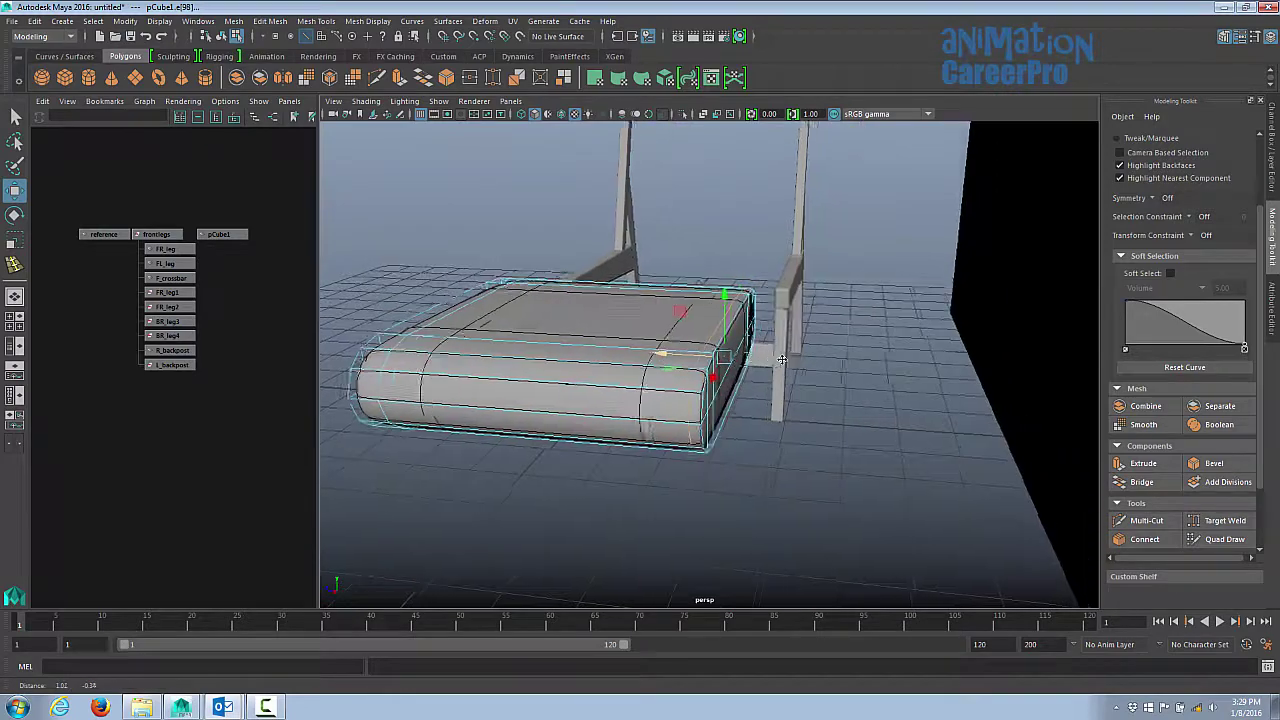
pyautogui.keyDown('alt'); pyautogui.moveTo(815, 380); pyautogui.dragTo(920, 371, button='right'); pyautogui.keyUp('alt')
pyautogui.keyDown('alt'); pyautogui.moveTo(920, 371); pyautogui.dragTo(905, 352); pyautogui.keyUp('alt')
pyautogui.moveTo(671, 343); pyautogui.dragTo(676, 342)
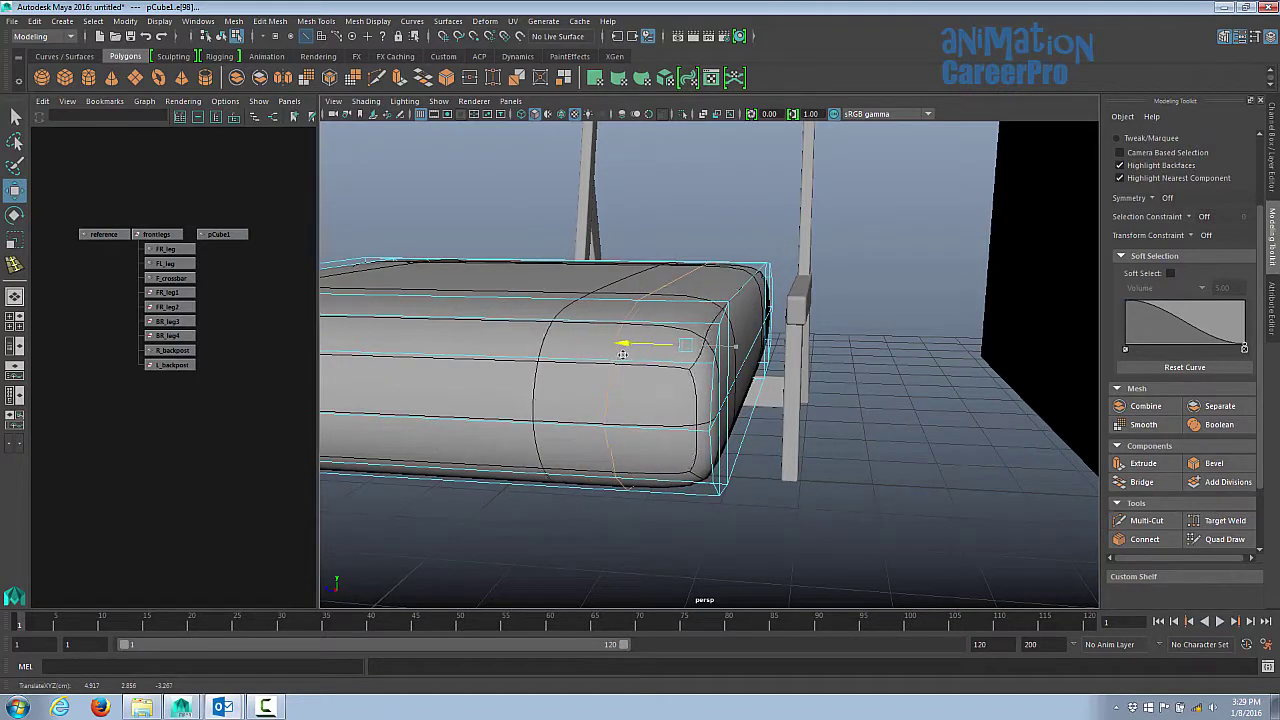
pyautogui.moveTo(627, 355); pyautogui.dragTo(628, 355)
# Step: Select the whole cushion and move it onto the chair frame between the side rails
pyautogui.moveTo(640, 352)
pyautogui.keyDown('alt'); pyautogui.mouseDown()
pyautogui.moveTo(702, 284)
pyautogui.moveTo(718, 294)
pyautogui.moveTo(743, 283)
pyautogui.mouseUp(); pyautogui.keyUp('alt')
pyautogui.press('F9')
pyautogui.press('4')
pyautogui.keyDown('alt'); pyautogui.moveTo(721, 459); pyautogui.dragTo(527, 233); pyautogui.keyUp('alt')
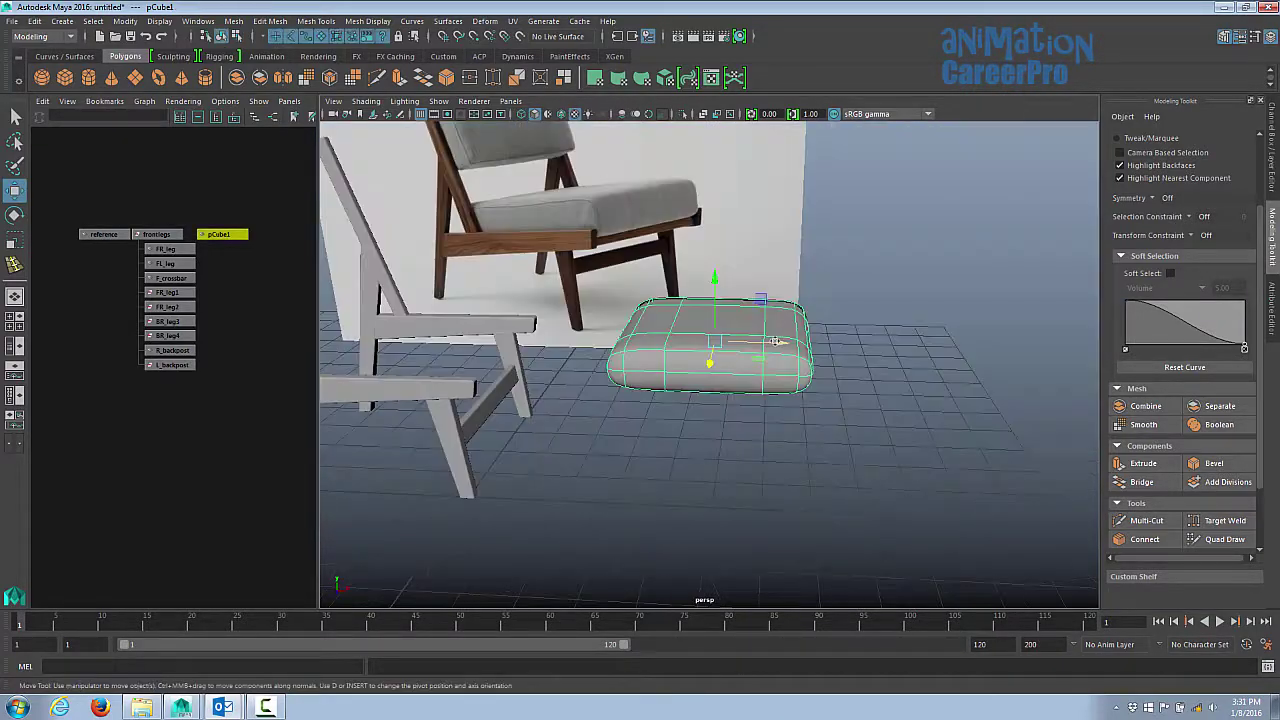
pyautogui.moveTo(715, 345); pyautogui.dragTo(517, 355)
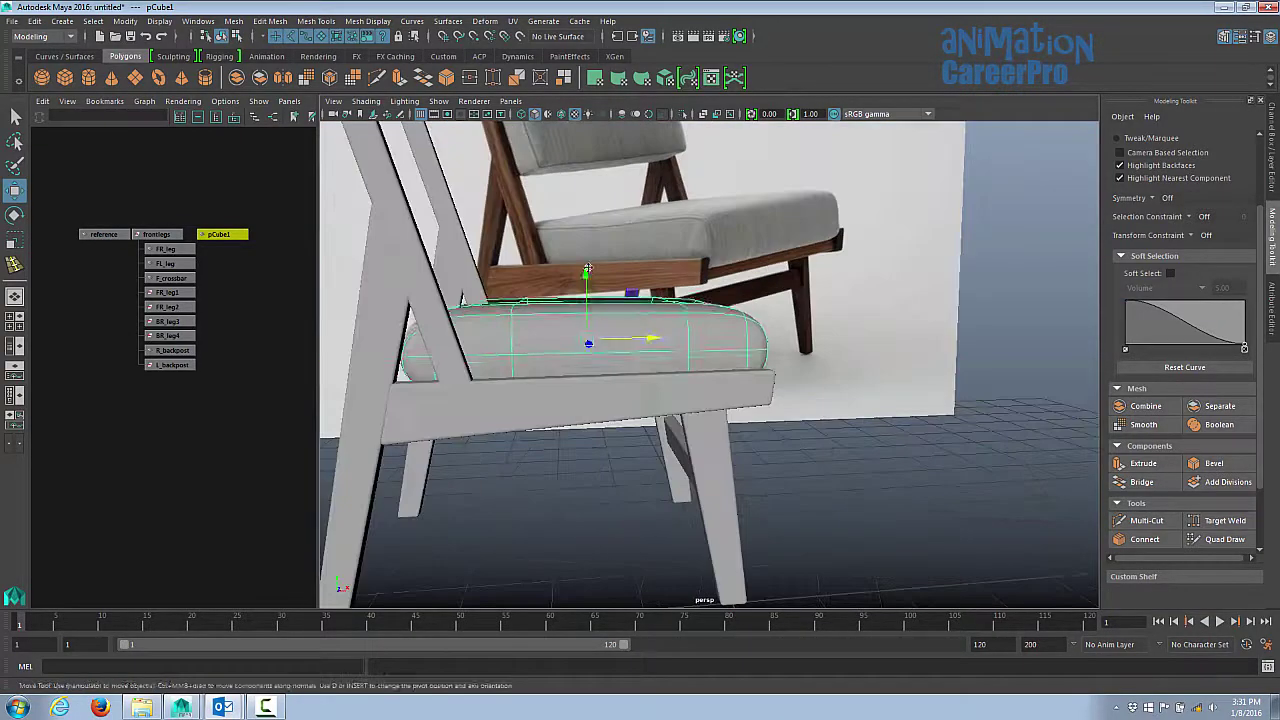
# Step: Rotate the cushion about 3 degrees to follow the slope of the side rails and scale it to fit the frame
pyautogui.press('e')
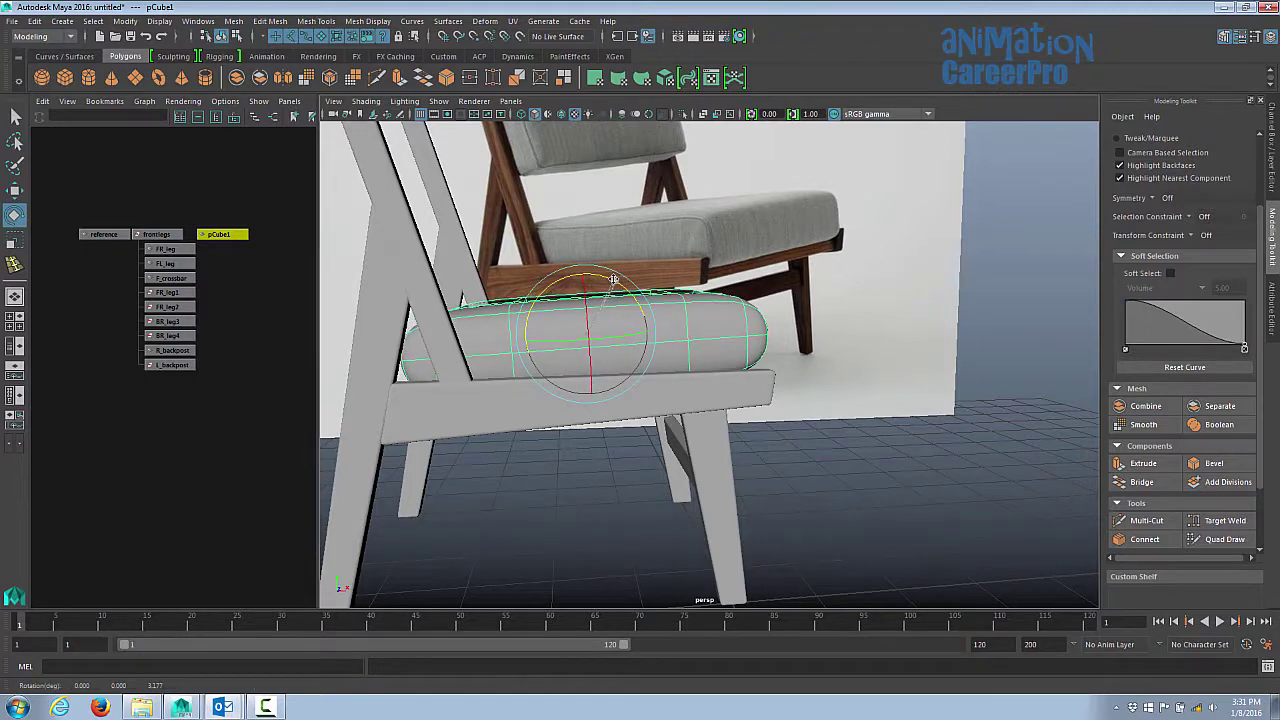
pyautogui.press('w')
pyautogui.keyDown('alt'); pyautogui.moveTo(613, 279); pyautogui.dragTo(649, 340); pyautogui.keyUp('alt')
pyautogui.press('r')
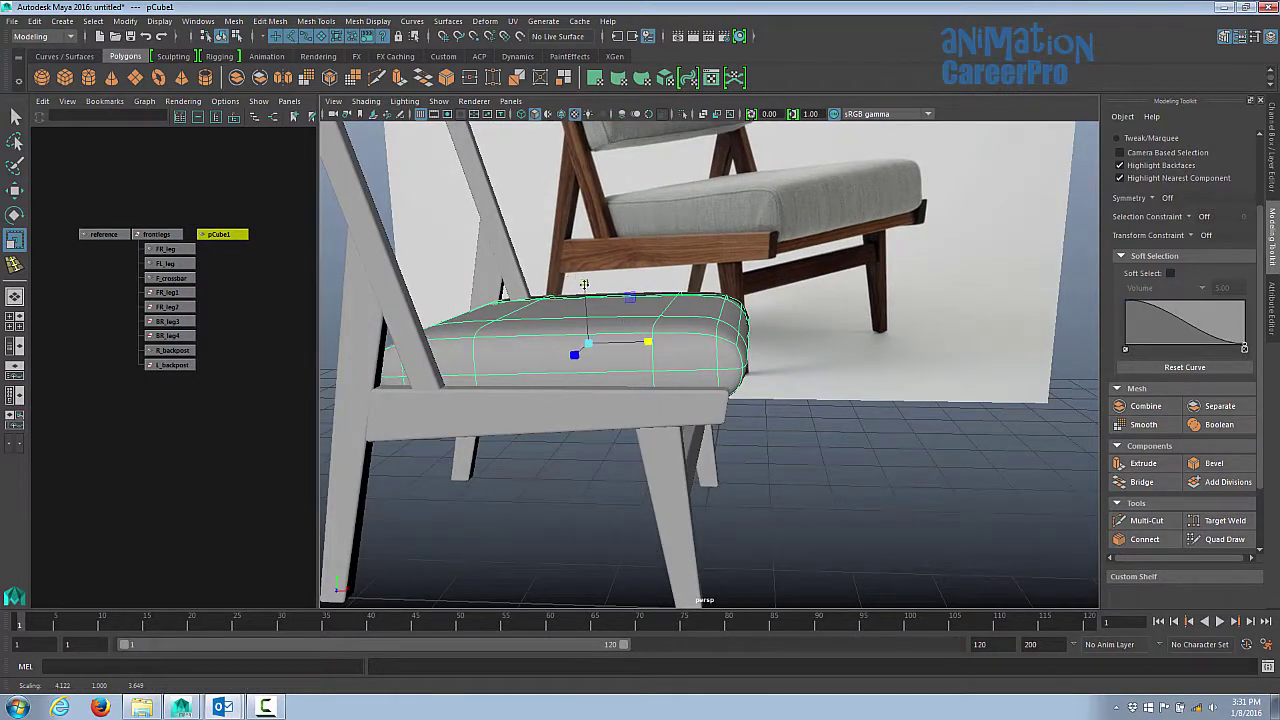
pyautogui.keyDown('alt'); pyautogui.moveTo(584, 285); pyautogui.dragTo(503, 292); pyautogui.keyUp('alt')
pyautogui.keyDown('alt'); pyautogui.moveTo(655, 325); pyautogui.dragTo(732, 329); pyautogui.keyUp('alt')
pyautogui.moveTo(605, 328); pyautogui.dragTo(688, 335)
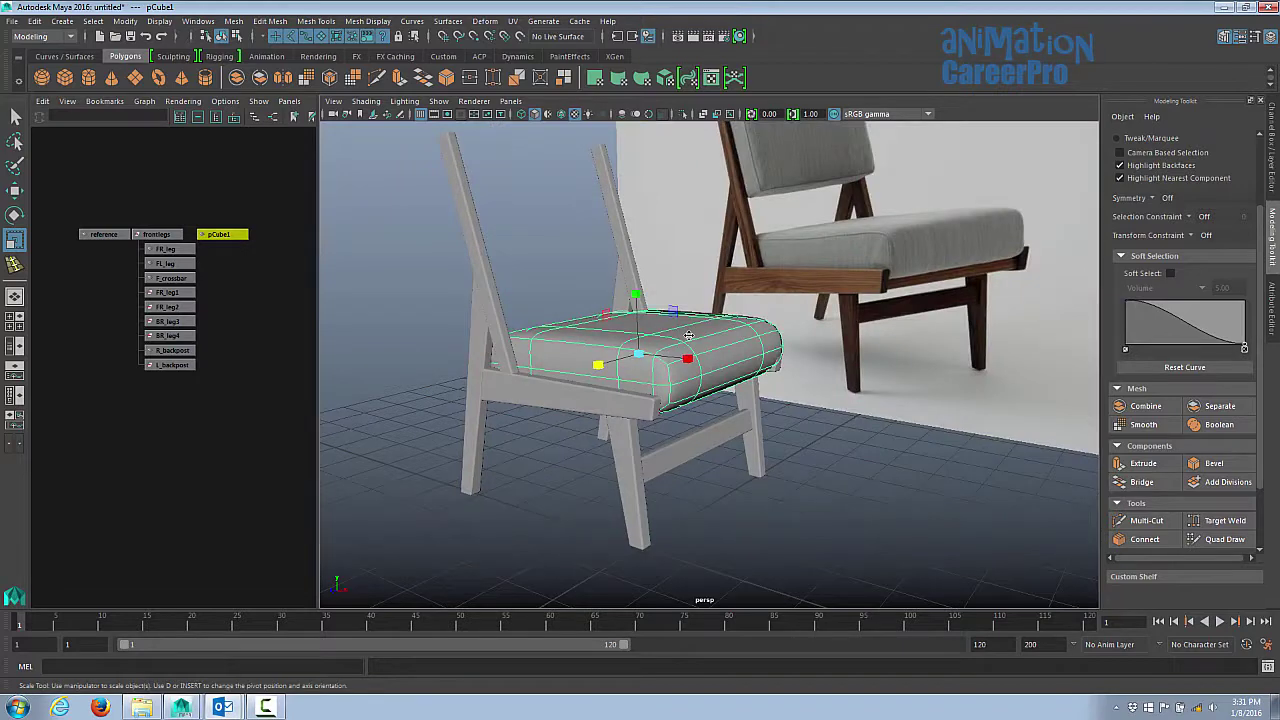
# Step: Insert an edge loop across the middle of the cushion's length and lower it slightly to make a dip
pyautogui.press('2')
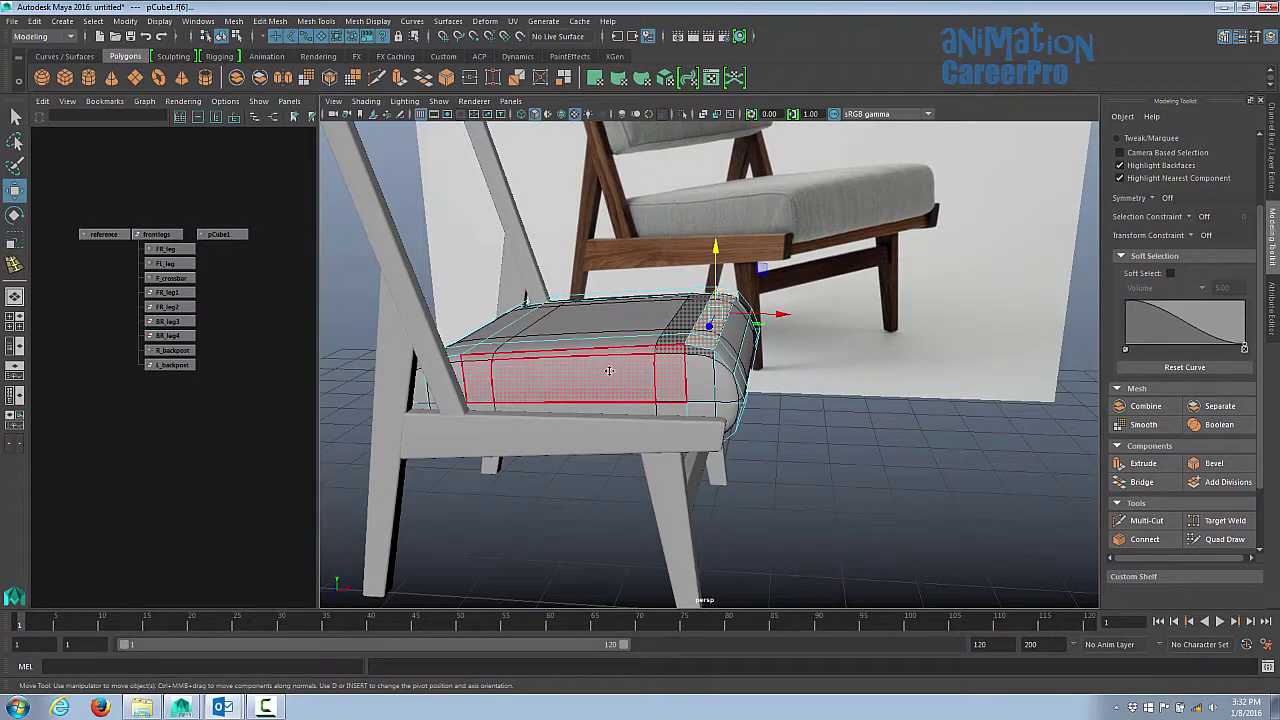
pyautogui.click(16, 267)
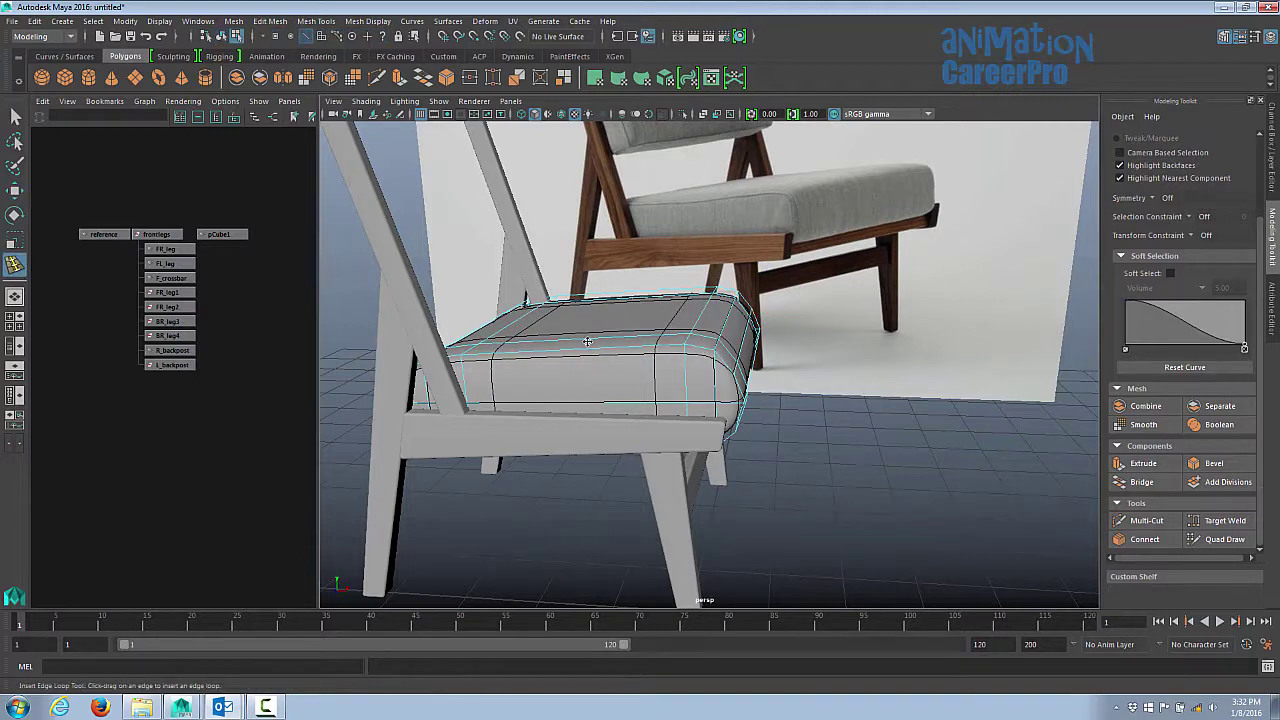
pyautogui.click(588, 341)
pyautogui.click(590, 340)
pyautogui.click(576, 340)
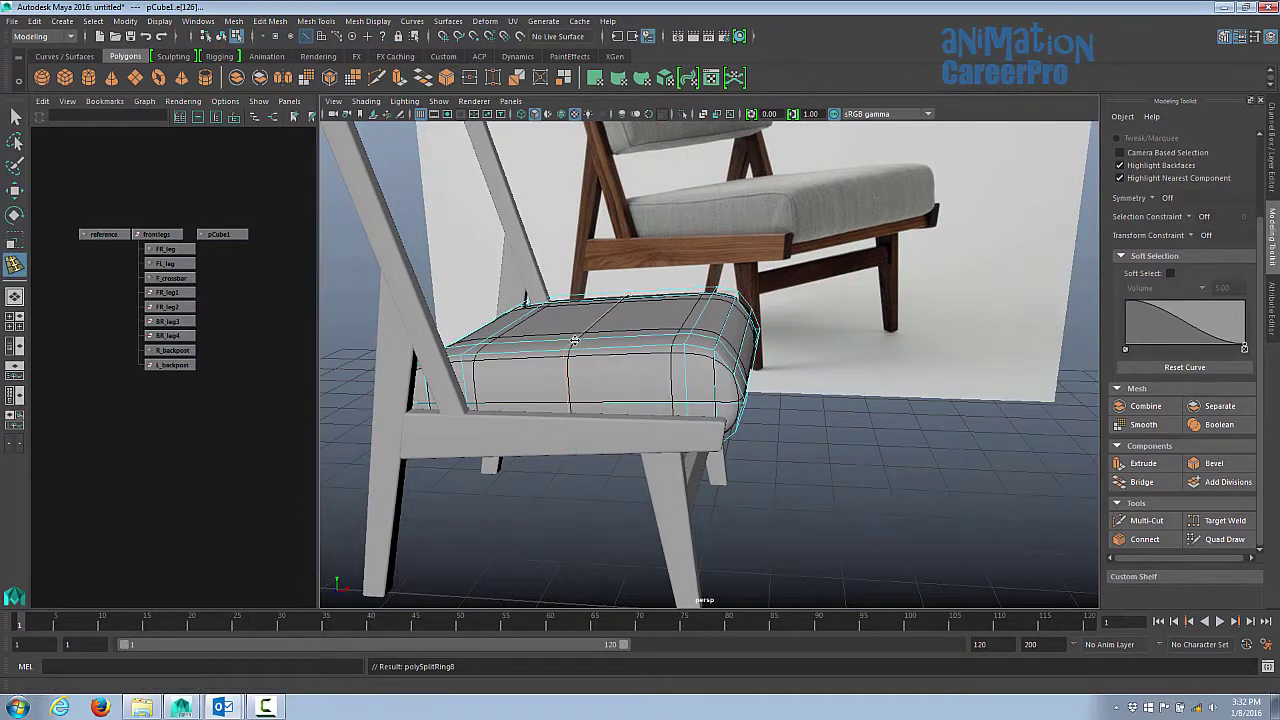
pyautogui.press('w')
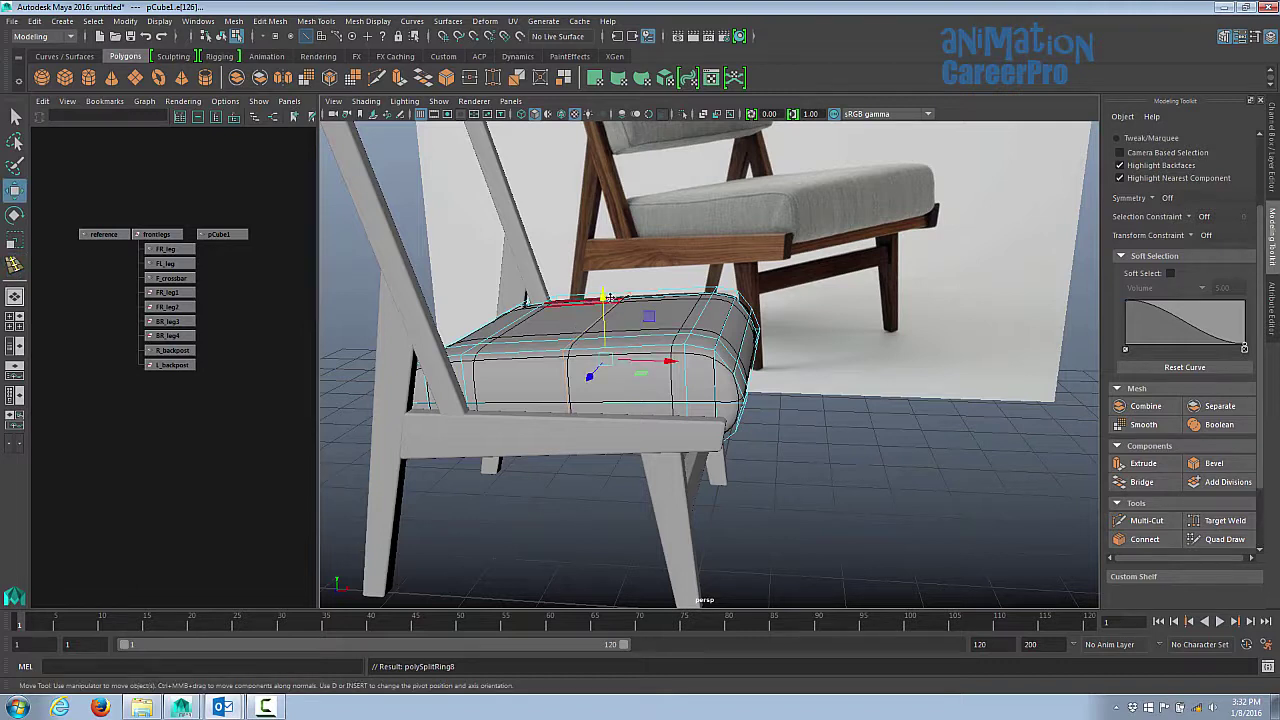
pyautogui.moveTo(600, 296); pyautogui.dragTo(602, 304)
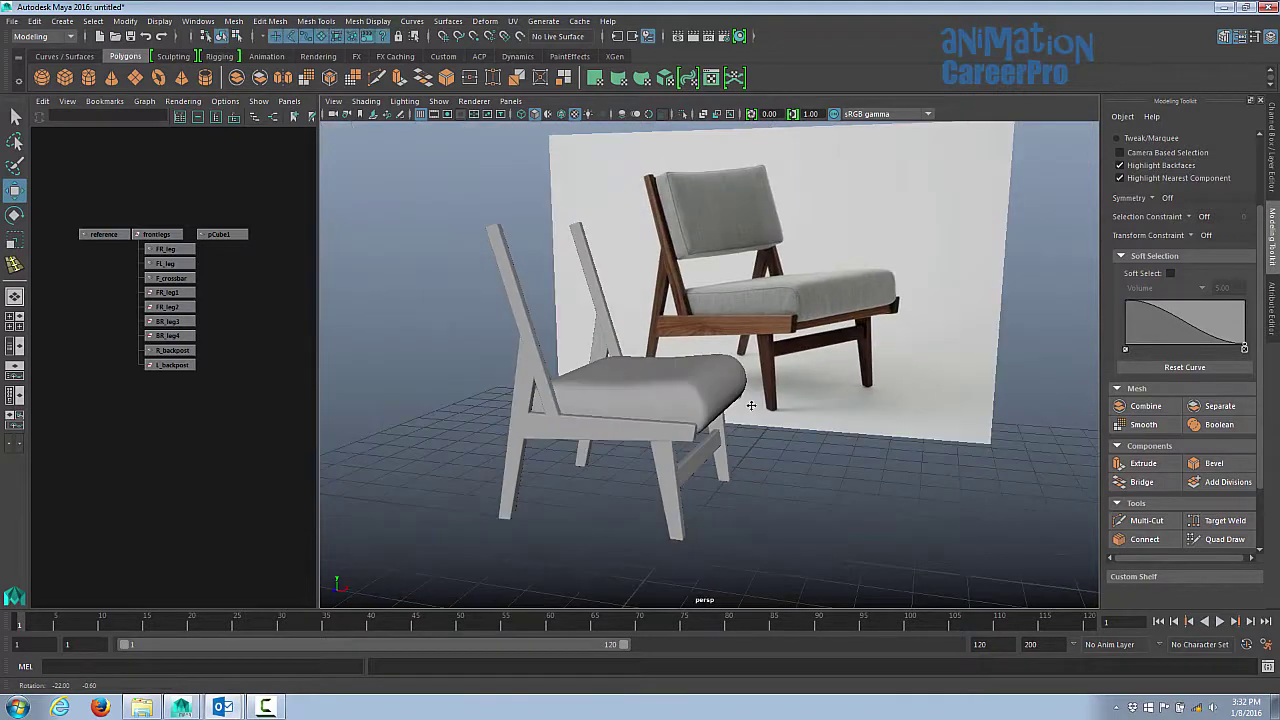
# Step: Select the cushion and switch it to face selection for editing its front top
pyautogui.scroll(4, 740, 395)
pyautogui.click(715, 374)
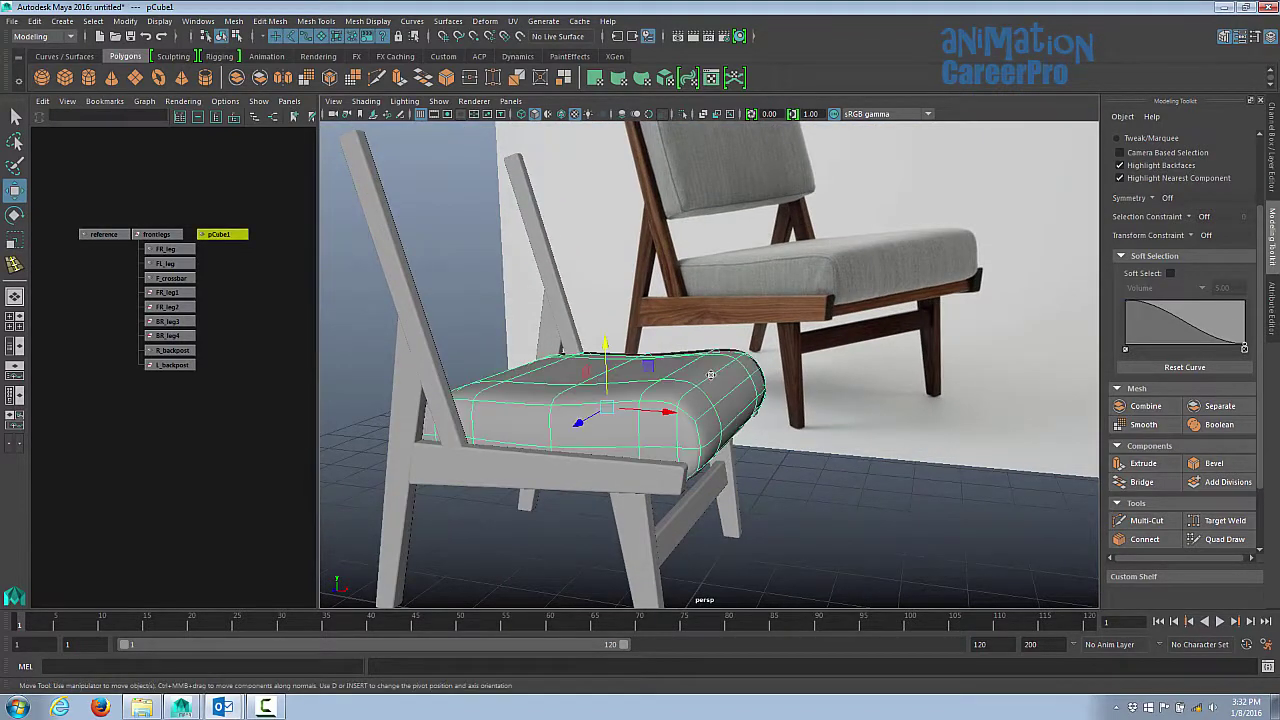
pyautogui.keyDown('alt'); pyautogui.moveTo(704, 379); pyautogui.dragTo(725, 345); pyautogui.keyUp('alt')
pyautogui.scroll(3, 726, 342)
pyautogui.moveTo(726, 338); pyautogui.dragTo(714, 370, button='right')
pyautogui.click(701, 364)
pyautogui.doubleClick(731, 373)
pyautogui.hotkey('ctrl', 'z')
pyautogui.hotkey('ctrl', 'z')
pyautogui.hotkey('ctrl', 'z')
# Step: Select the strip of top faces along the cushion's front and lower it slightly
pyautogui.click(628, 393)
pyautogui.keyDown('alt'); pyautogui.moveTo(714, 370); pyautogui.dragTo(700, 440); pyautogui.keyUp('alt')
pyautogui.keyDown('shift'); pyautogui.click(689, 369); pyautogui.keyUp('shift')
pyautogui.keyDown('shift'); pyautogui.click(766, 312); pyautogui.keyUp('shift')
pyautogui.keyDown('alt'); pyautogui.moveTo(766, 312); pyautogui.dragTo(742, 250); pyautogui.keyUp('alt')
pyautogui.moveTo(713, 295); pyautogui.dragTo(712, 301)
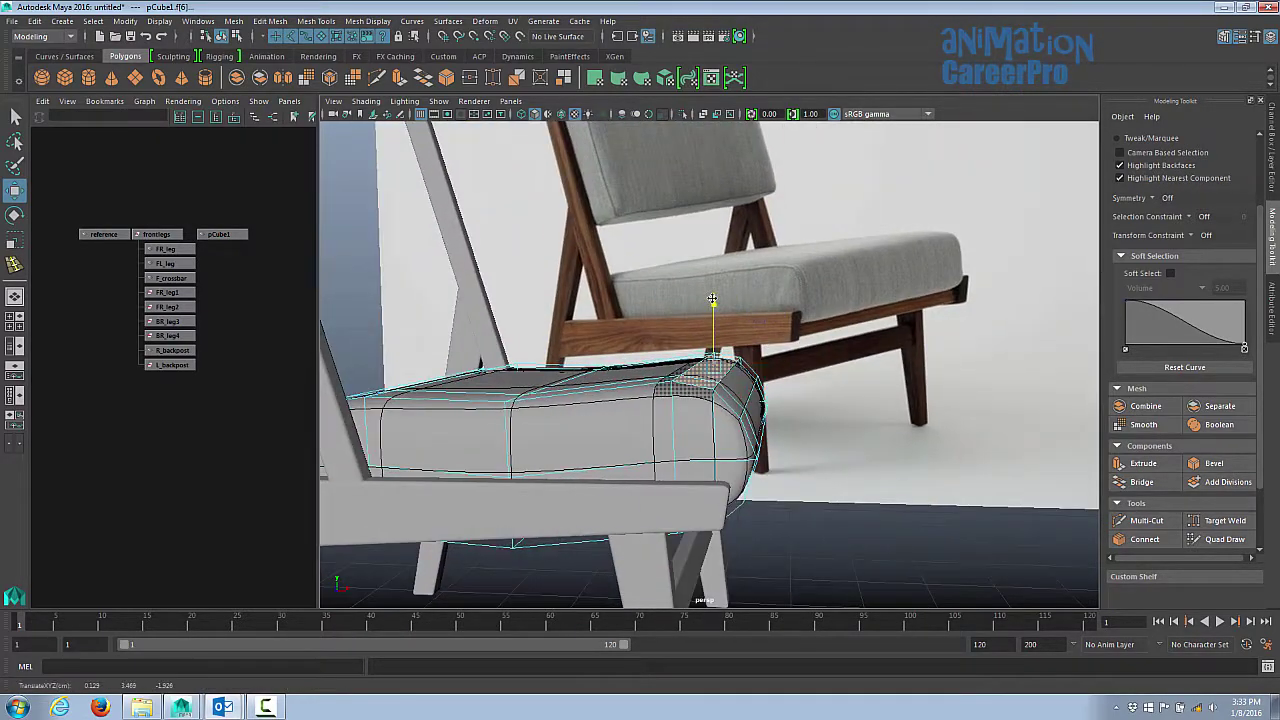
pyautogui.moveTo(712, 301); pyautogui.dragTo(712, 299)
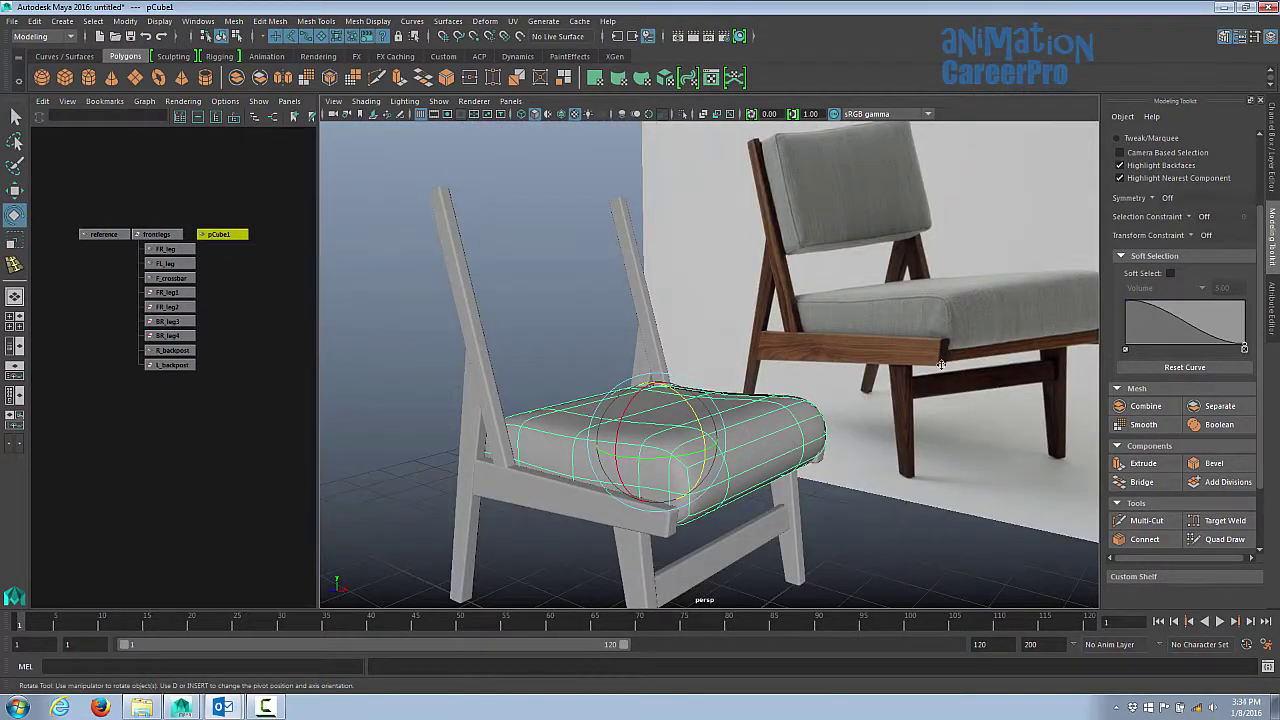
# Step: Examine the seat cushion's shape and seams in the reference photo and compare them with the modeled cushion
pyautogui.keyDown('alt'); pyautogui.moveTo(941, 364); pyautogui.dragTo(927, 394); pyautogui.keyUp('alt')
pyautogui.scroll(3, 927, 394)
pyautogui.keyDown('alt'); pyautogui.moveTo(927, 394); pyautogui.dragTo(712, 449, button='middle'); pyautogui.keyUp('alt')
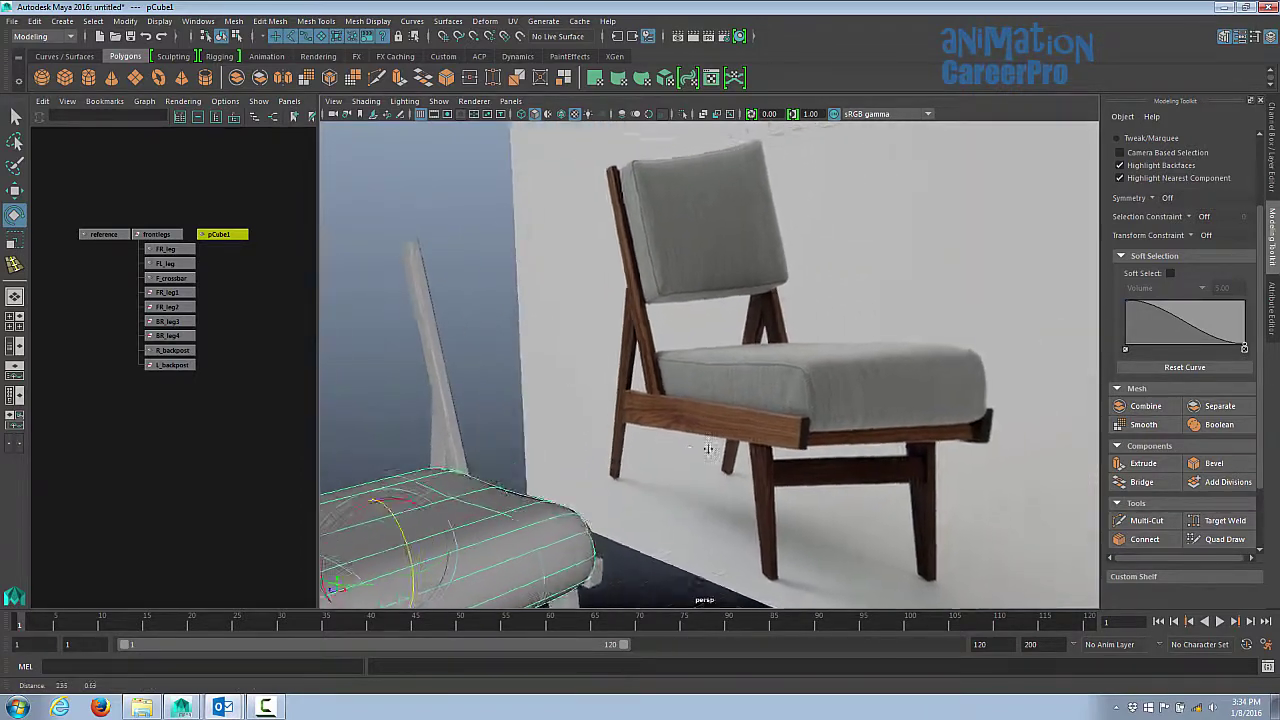
pyautogui.keyDown('alt'); pyautogui.moveTo(712, 449); pyautogui.dragTo(1095, 475, button='right'); pyautogui.keyUp('alt')
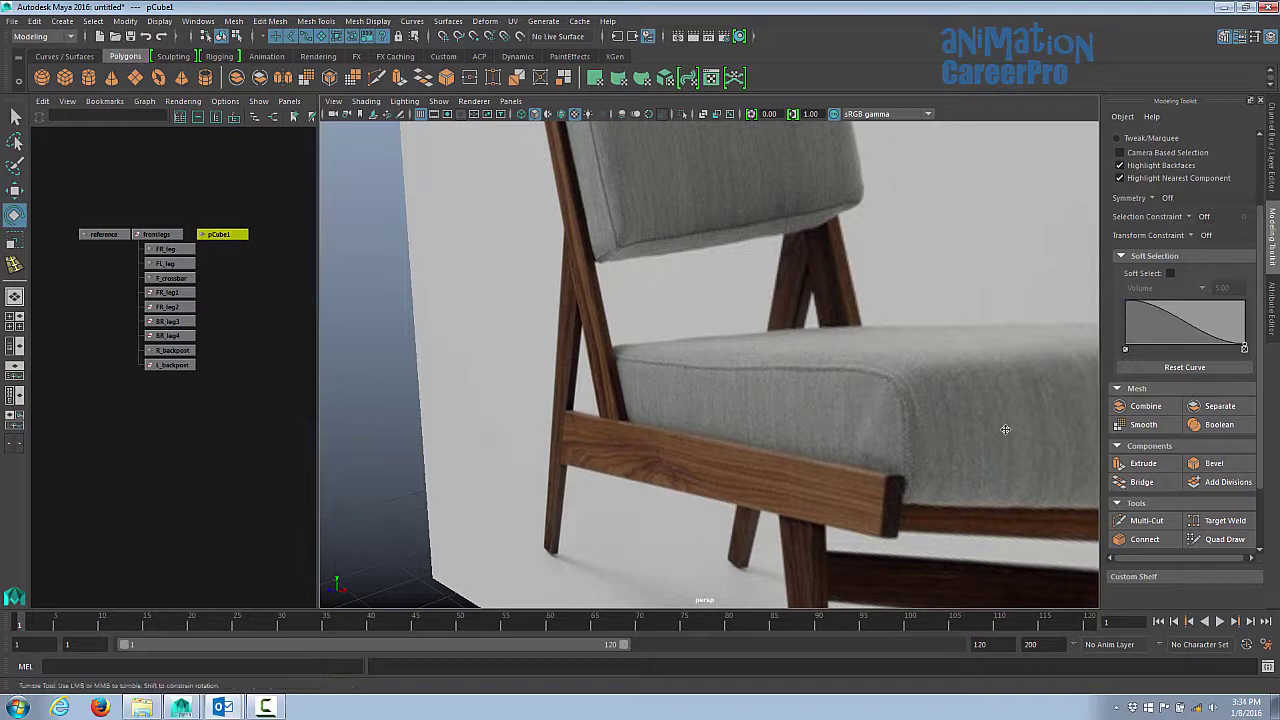
pyautogui.keyDown('alt'); pyautogui.moveTo(976, 430); pyautogui.dragTo(693, 388); pyautogui.keyUp('alt')
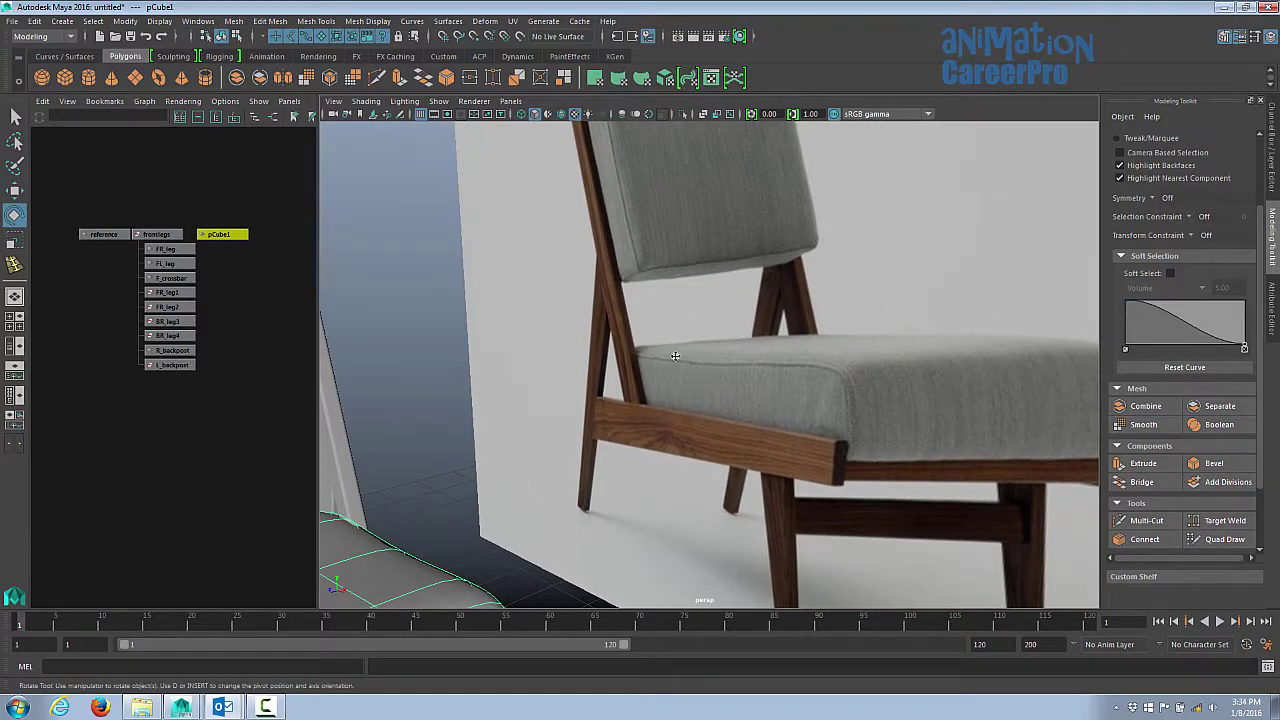
pyautogui.keyDown('alt'); pyautogui.moveTo(866, 408); pyautogui.dragTo(759, 407, button='right'); pyautogui.keyUp('alt')
pyautogui.keyDown('alt'); pyautogui.moveTo(759, 407); pyautogui.dragTo(910, 339, button='middle'); pyautogui.keyUp('alt')
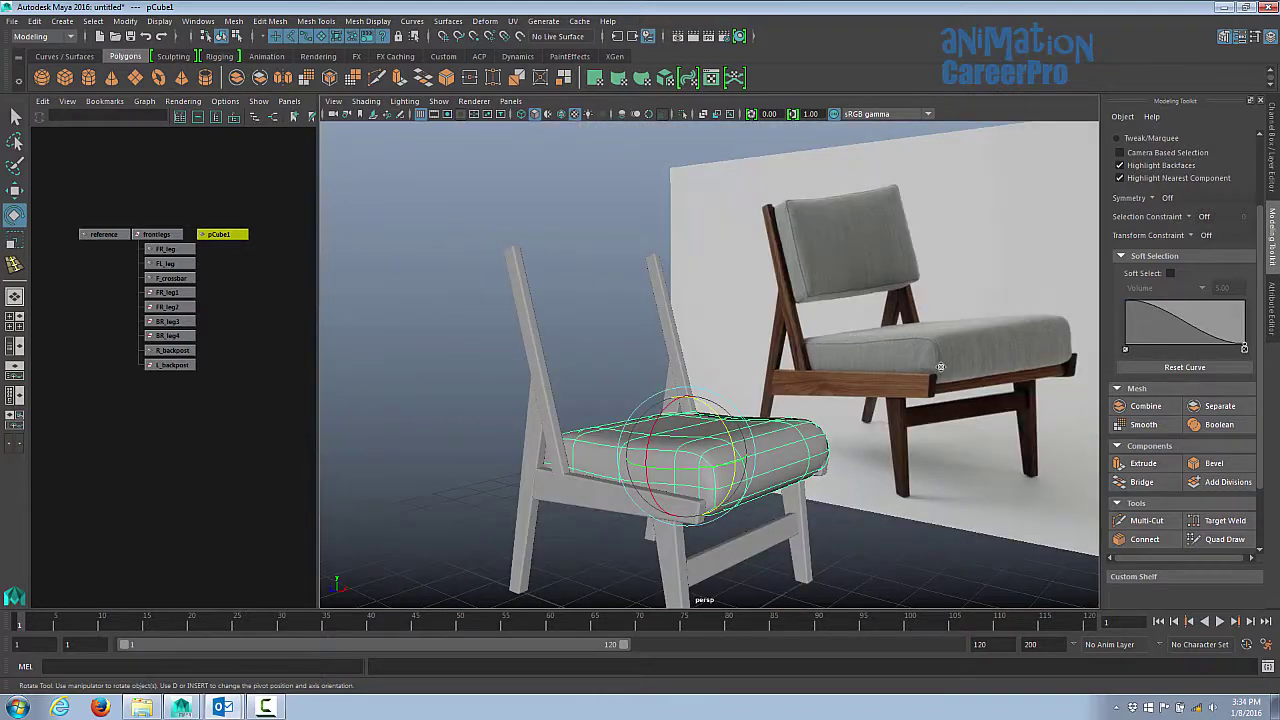
pyautogui.click(605, 364)
pyautogui.scroll(3, 748, 412)
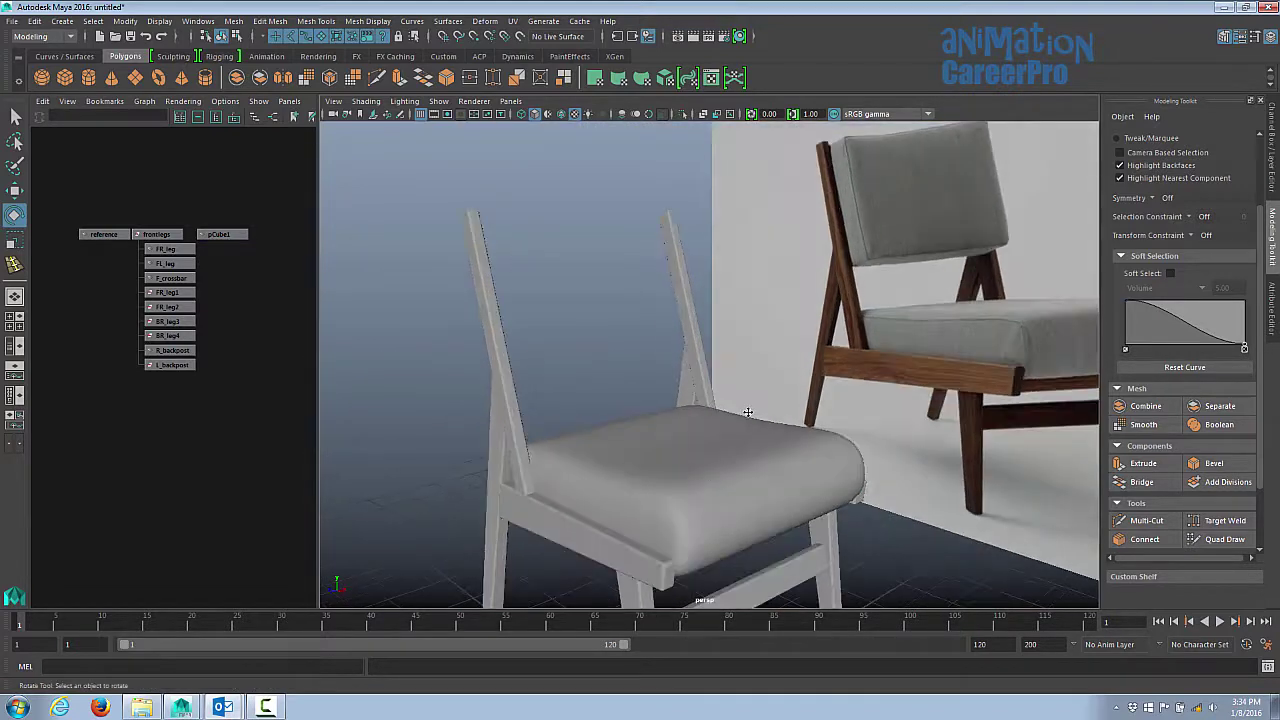
pyautogui.keyDown('alt'); pyautogui.moveTo(748, 412); pyautogui.dragTo(640, 428, button='right'); pyautogui.keyUp('alt')
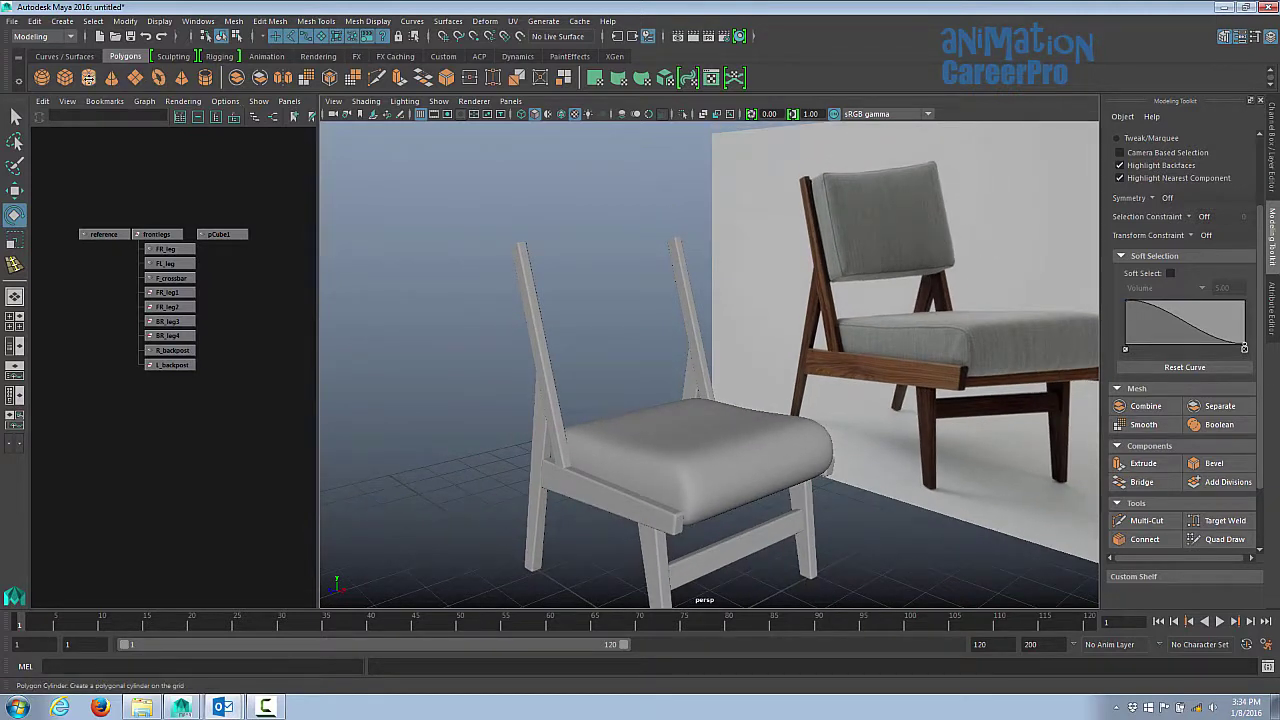
# Step: Create a polygon cylinder, move it in front of the chair, and rotate it onto its side
pyautogui.click(88, 78)
pyautogui.keyDown('alt'); pyautogui.moveTo(762, 470); pyautogui.dragTo(746, 386, button='middle'); pyautogui.keyUp('alt')
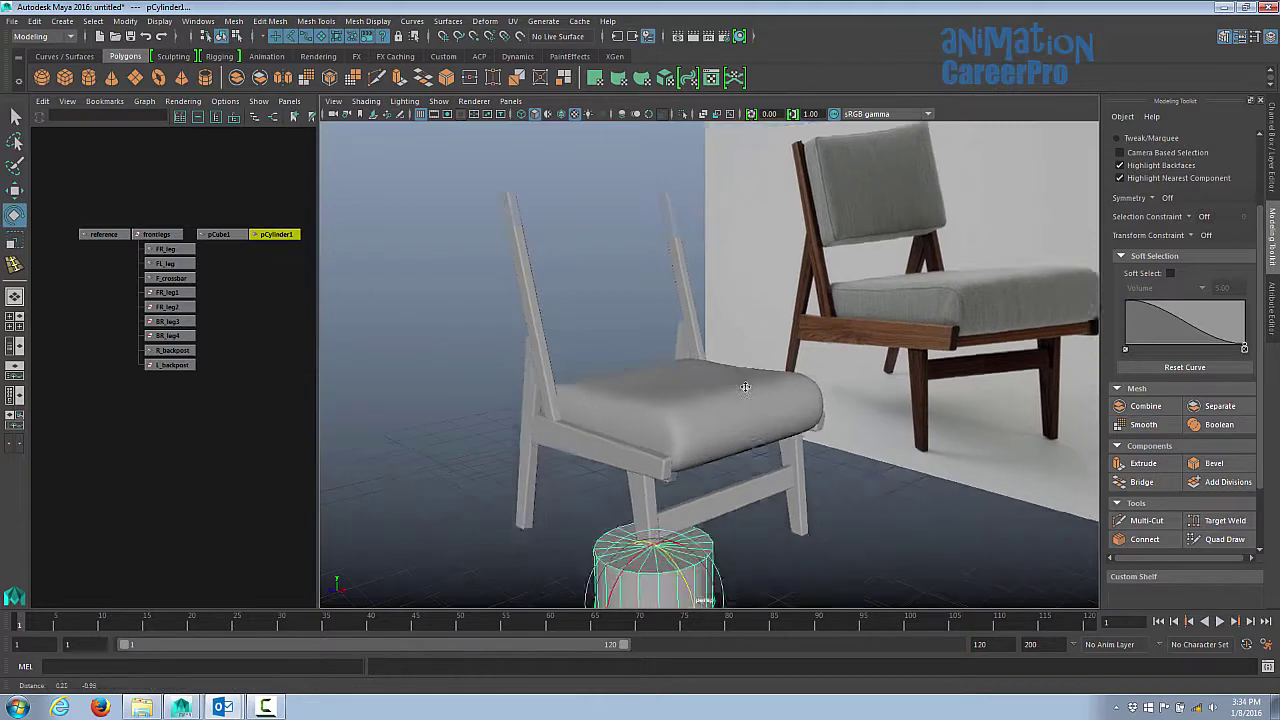
pyautogui.keyDown('alt'); pyautogui.moveTo(746, 430); pyautogui.dragTo(734, 398); pyautogui.keyUp('alt')
pyautogui.press('w')
pyautogui.moveTo(700, 523); pyautogui.dragTo(812, 560)
pyautogui.moveTo(775, 487); pyautogui.dragTo(776, 382)
pyautogui.press('e')
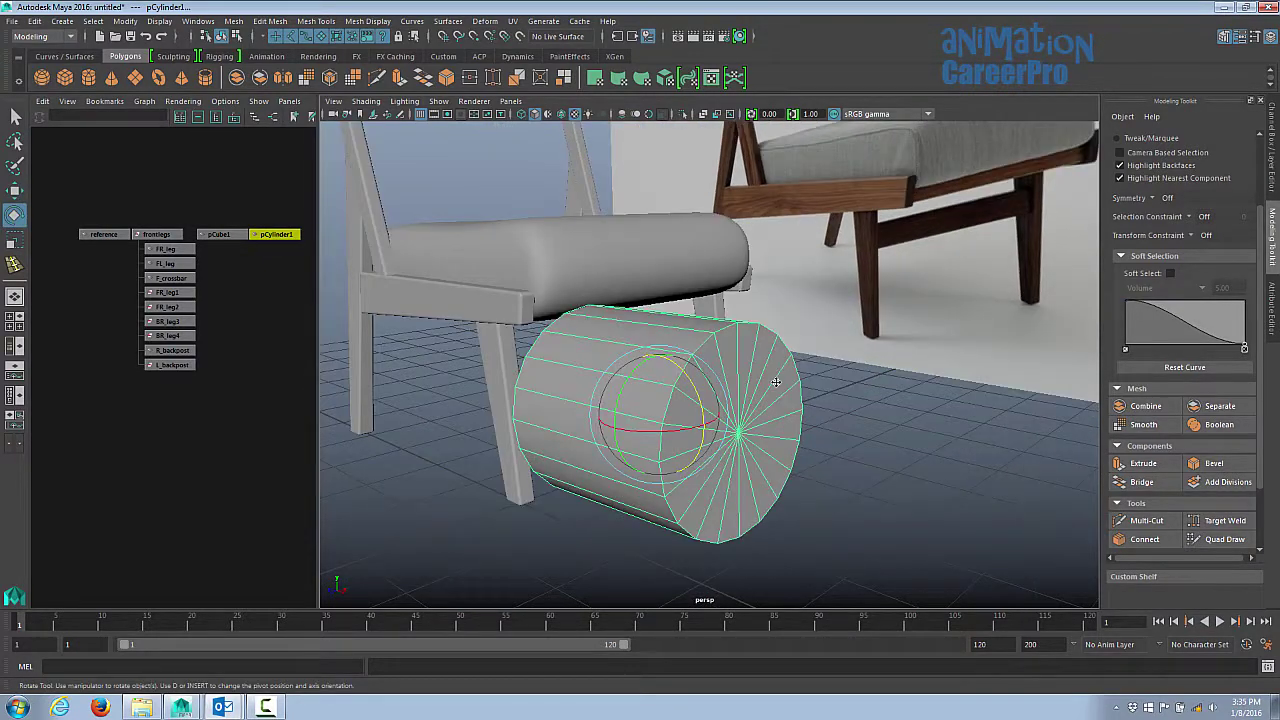
# Step: Set the cylinder's cap subdivisions to 0 and its radius to 0.1, and shorten it to a Y scale of about 0.628
pyautogui.click(1268, 176)
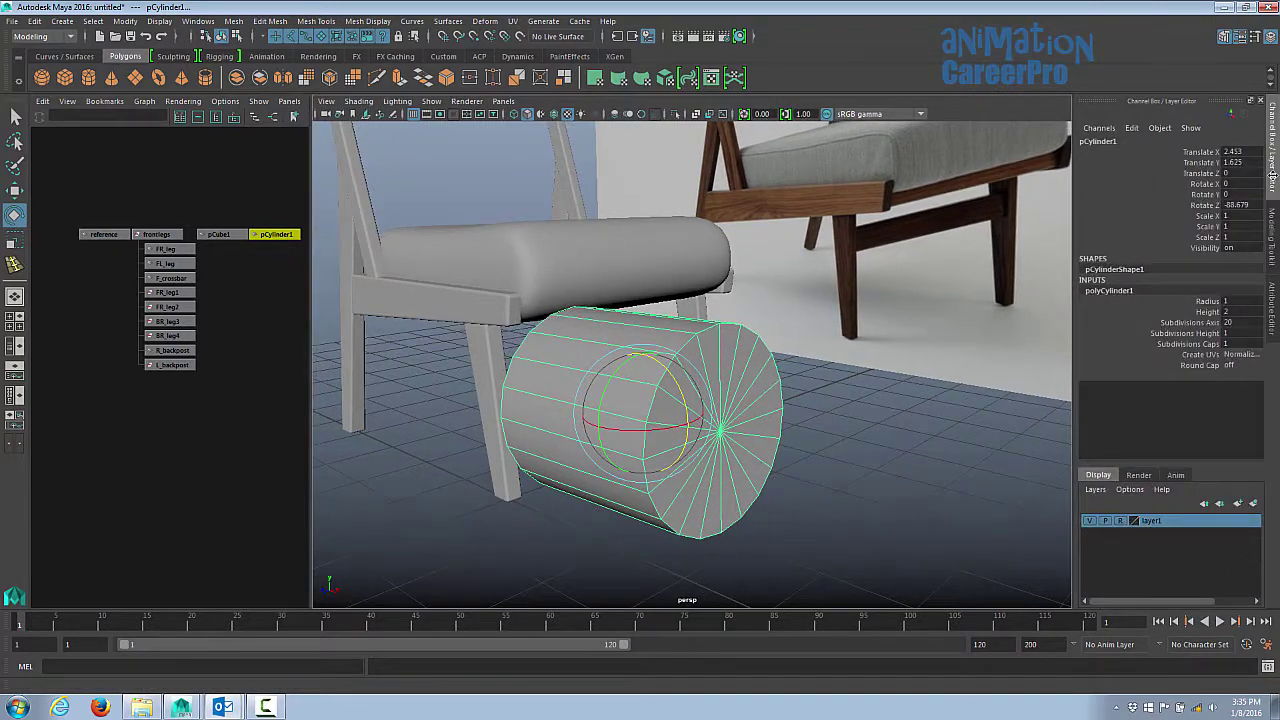
pyautogui.click(1186, 344)
pyautogui.moveTo(1035, 362); pyautogui.dragTo(957, 355, button='middle')
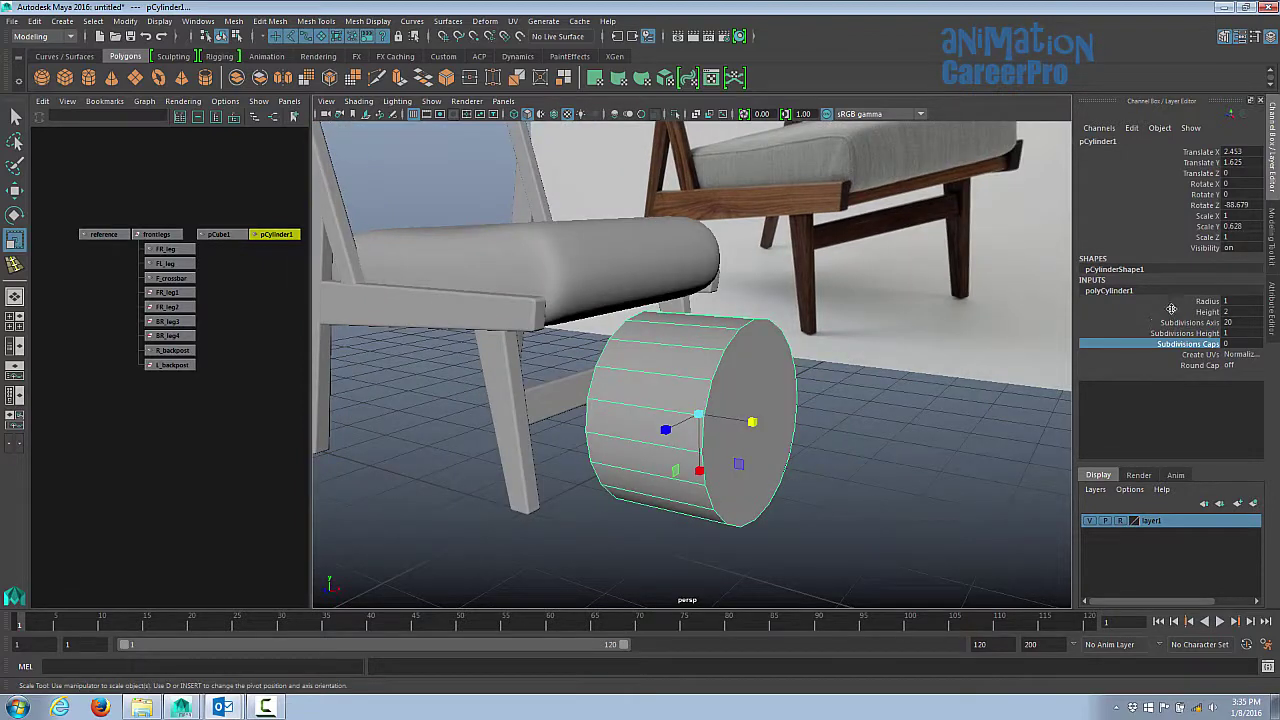
pyautogui.click(1178, 300)
pyautogui.moveTo(862, 366); pyautogui.dragTo(858, 371, button='middle')
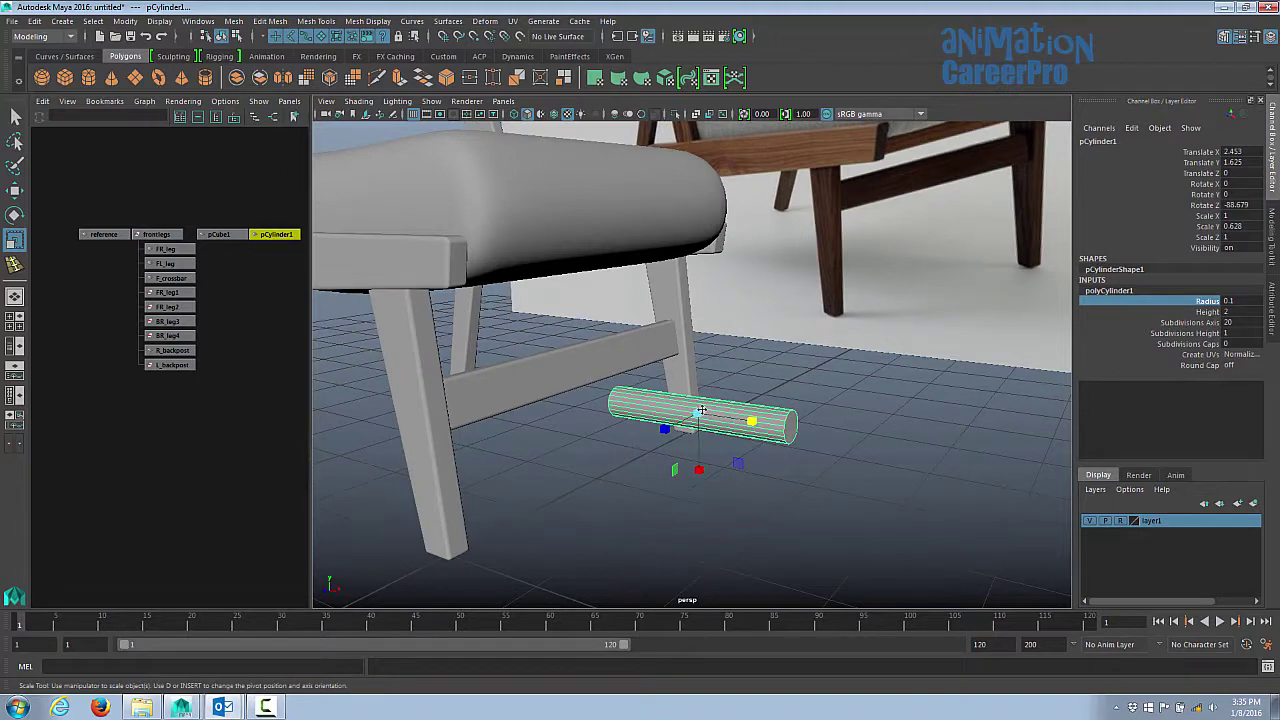
# Step: Scale the cylinder down uniformly to about 47 percent and move it to the cushion's rear edge, at about X -2.224, Y 2.912
pyautogui.moveTo(702, 410); pyautogui.dragTo(645, 444)
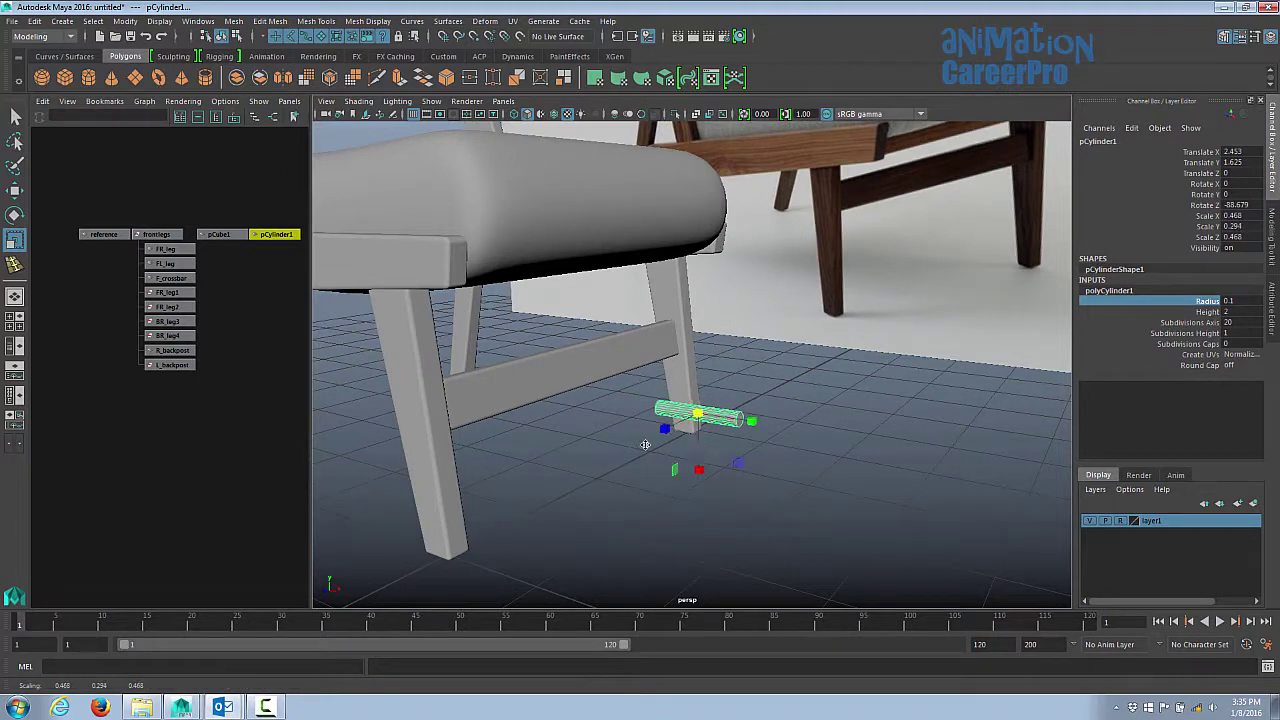
pyautogui.press('w')
pyautogui.moveTo(702, 352); pyautogui.dragTo(470, 345)
pyautogui.keyDown('alt'); pyautogui.moveTo(470, 345); pyautogui.dragTo(682, 323); pyautogui.keyUp('alt')
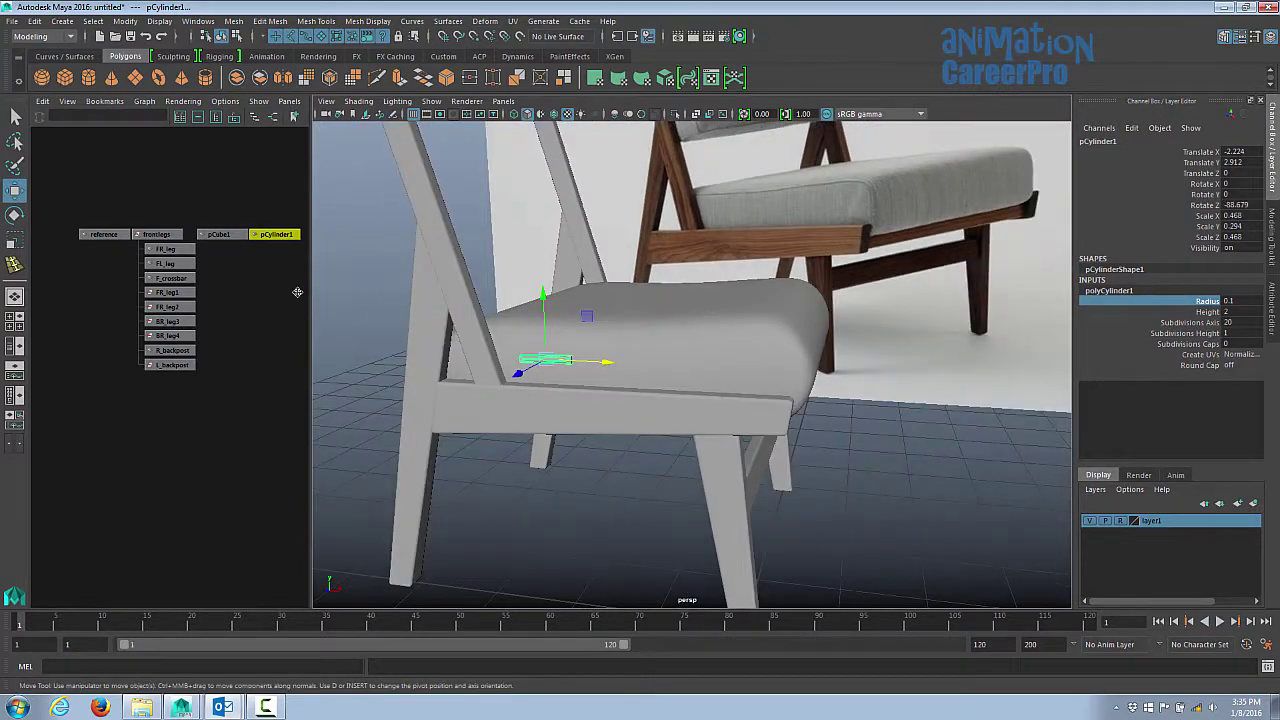
# Step: Hide the whole frontlegs group, leaving the cushion and the small cylinder in view
pyautogui.click(166, 233)
pyautogui.press('f')
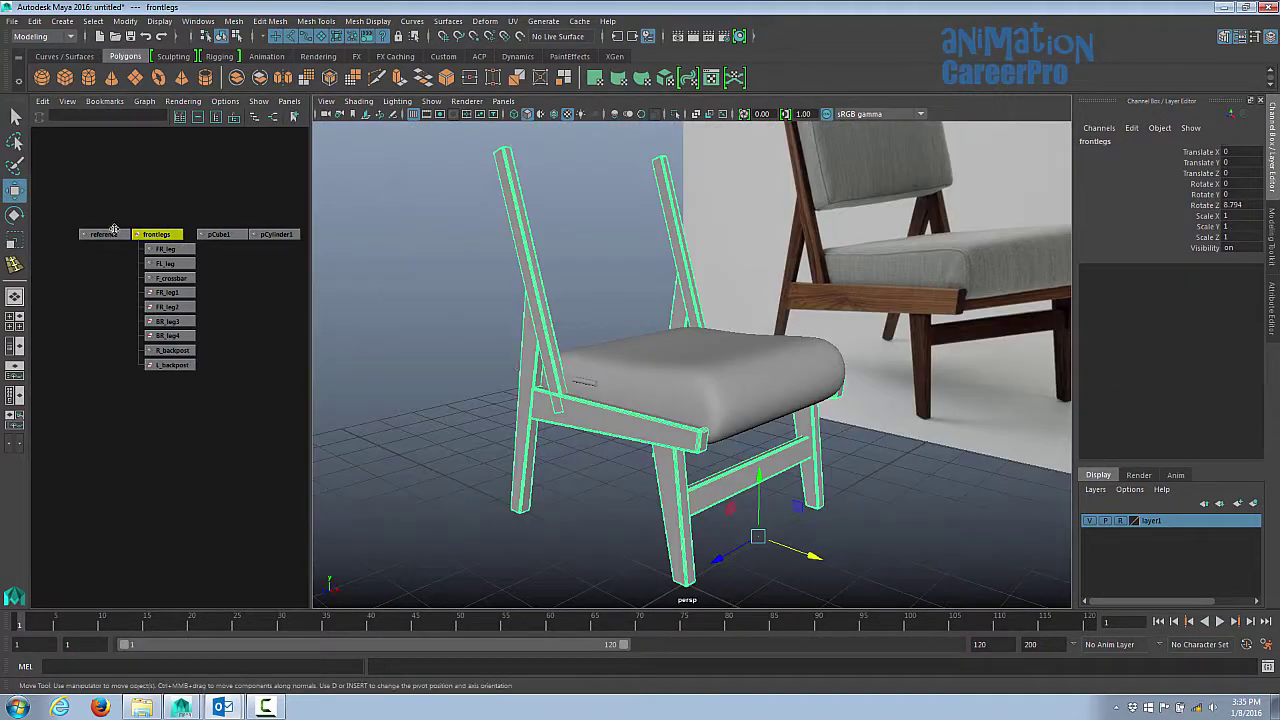
pyautogui.click(166, 233)
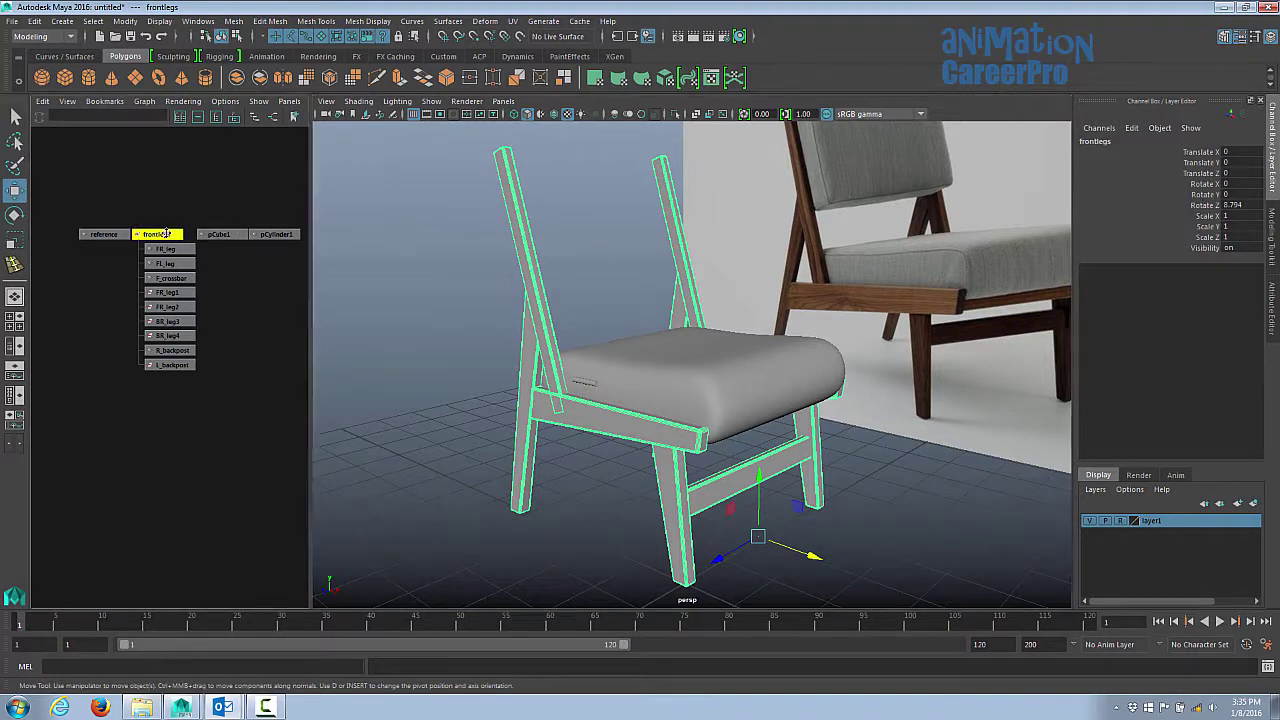
pyautogui.hotkey('ctrl', 'h')
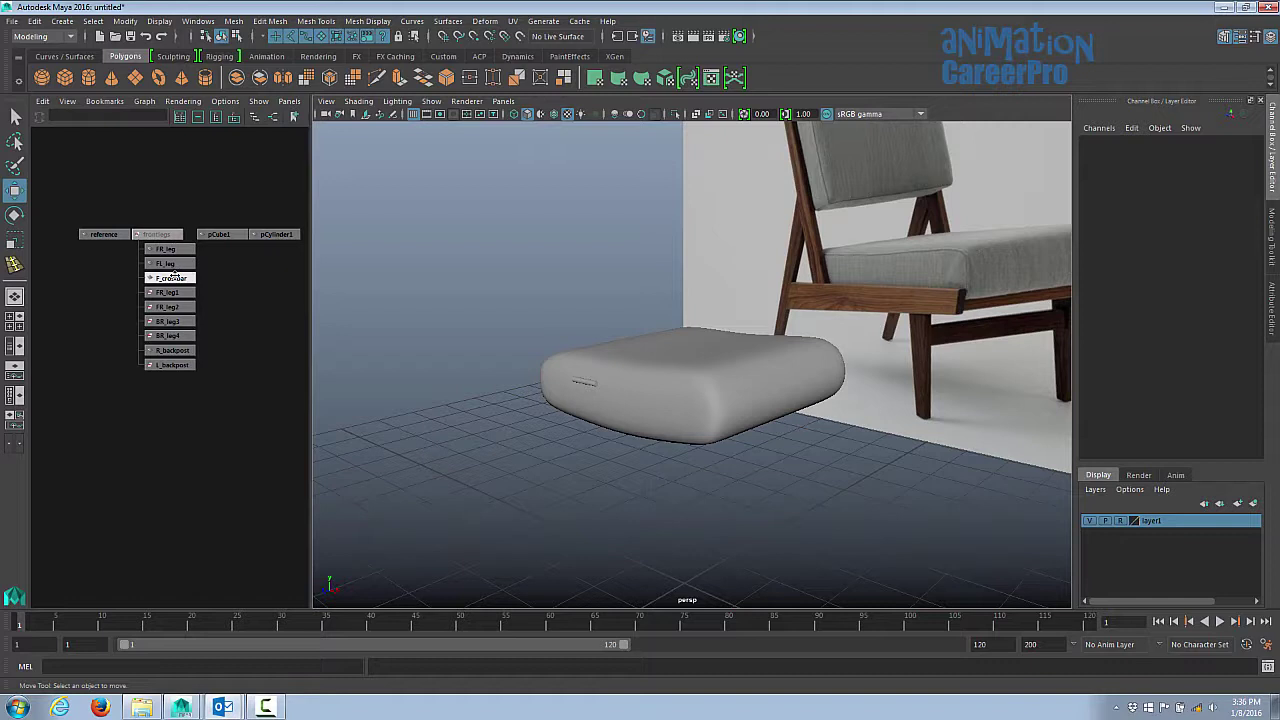
pyautogui.click(166, 234)
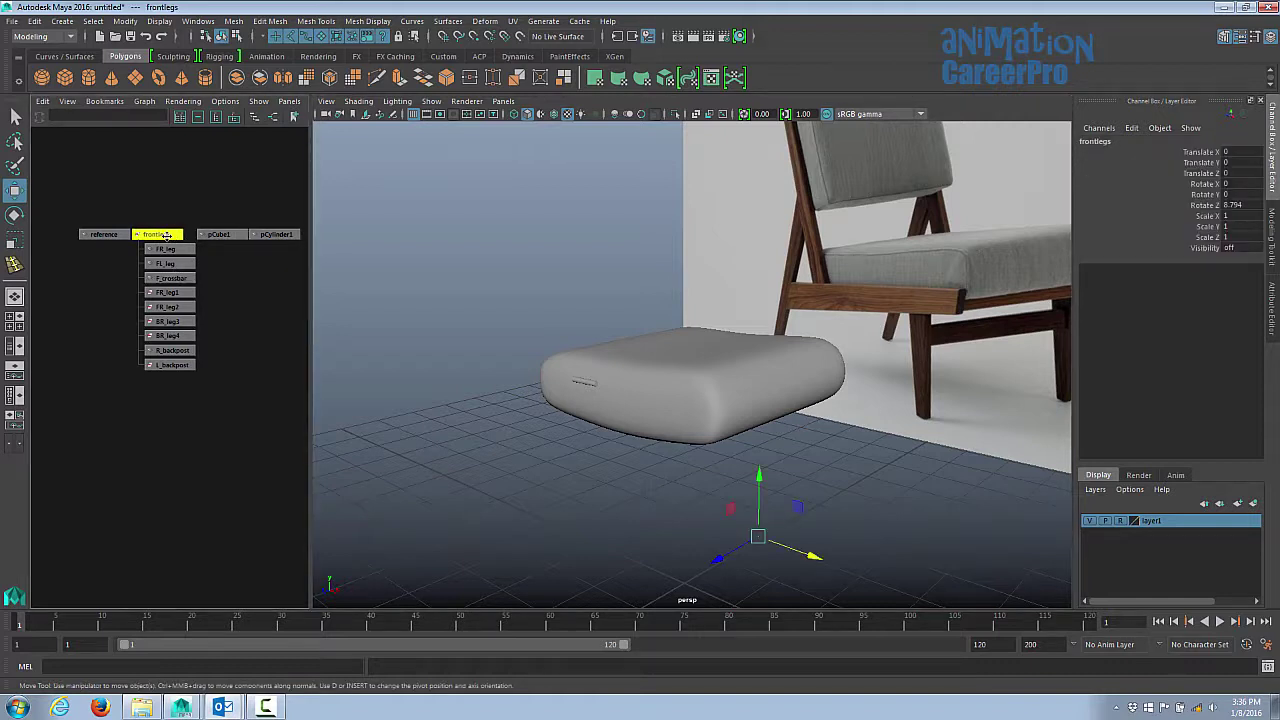
pyautogui.hotkey('shift', 'h')
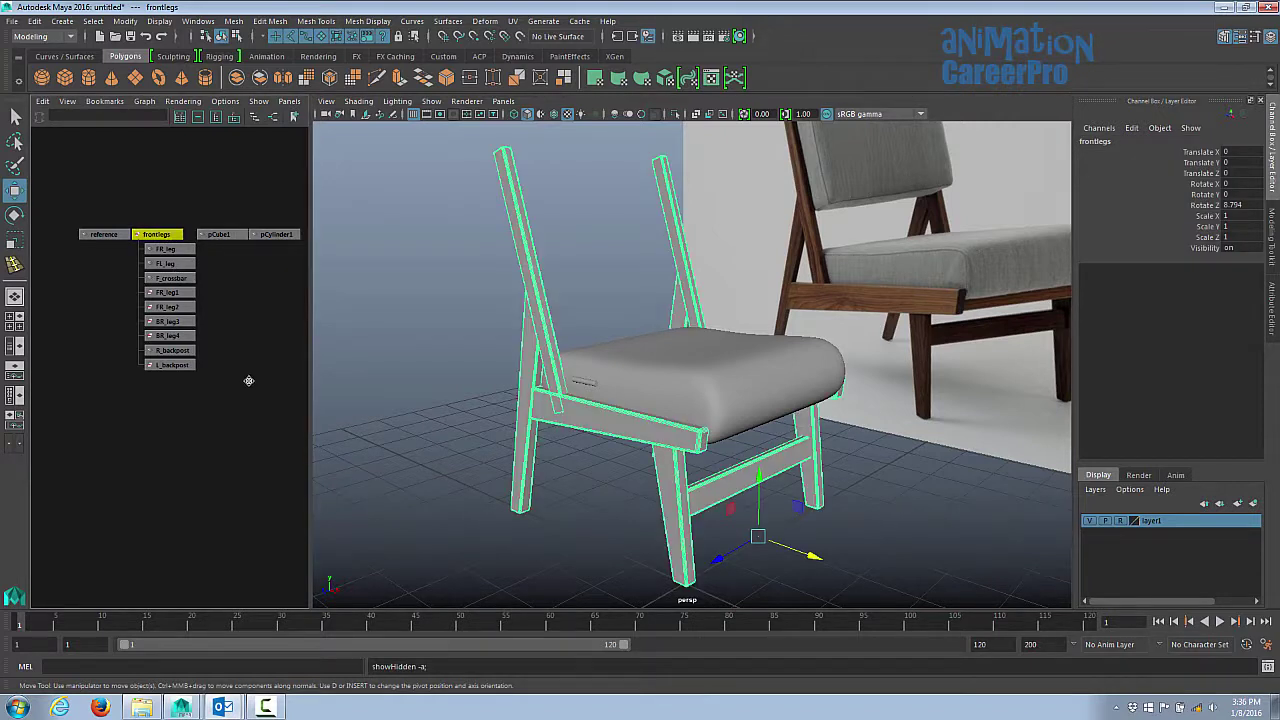
pyautogui.hotkey('ctrl', 'h')
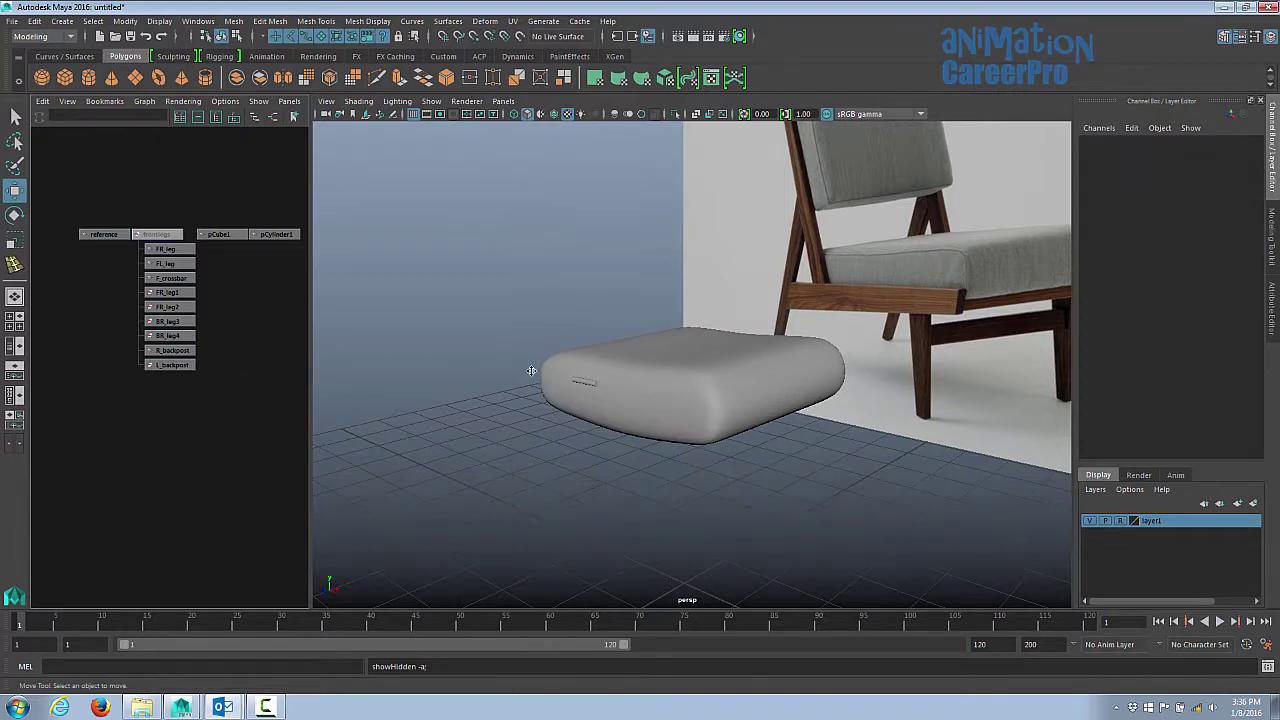
# Step: Move the small cylinder to the cushion's upper rear corner, at about X -2.898, Y 3.22, Z -0.11
pyautogui.click(585, 382)
pyautogui.keyDown('alt'); pyautogui.moveTo(610, 399); pyautogui.dragTo(728, 404); pyautogui.keyUp('alt')
pyautogui.keyDown('alt'); pyautogui.moveTo(730, 405); pyautogui.dragTo(943, 446, button='right'); pyautogui.keyUp('alt')
pyautogui.keyDown('alt'); pyautogui.moveTo(656, 424); pyautogui.dragTo(723, 400, button='middle'); pyautogui.keyUp('alt')
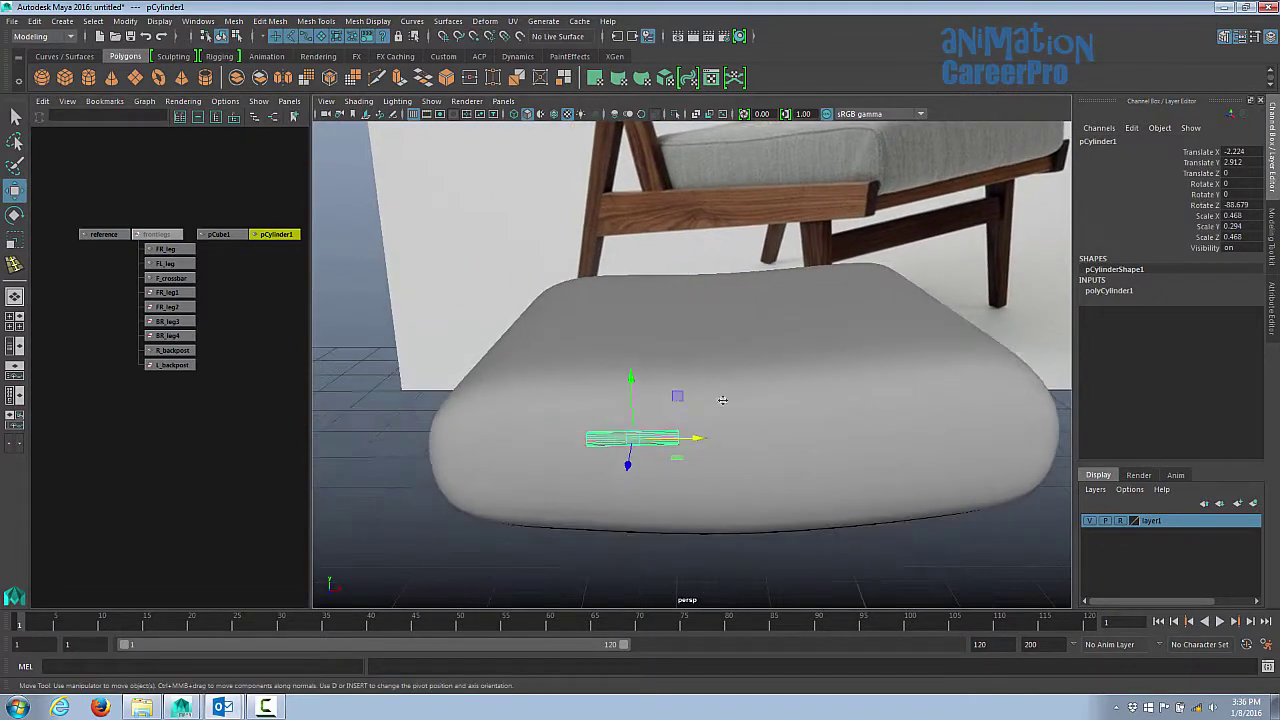
pyautogui.moveTo(627, 377); pyautogui.dragTo(618, 326)
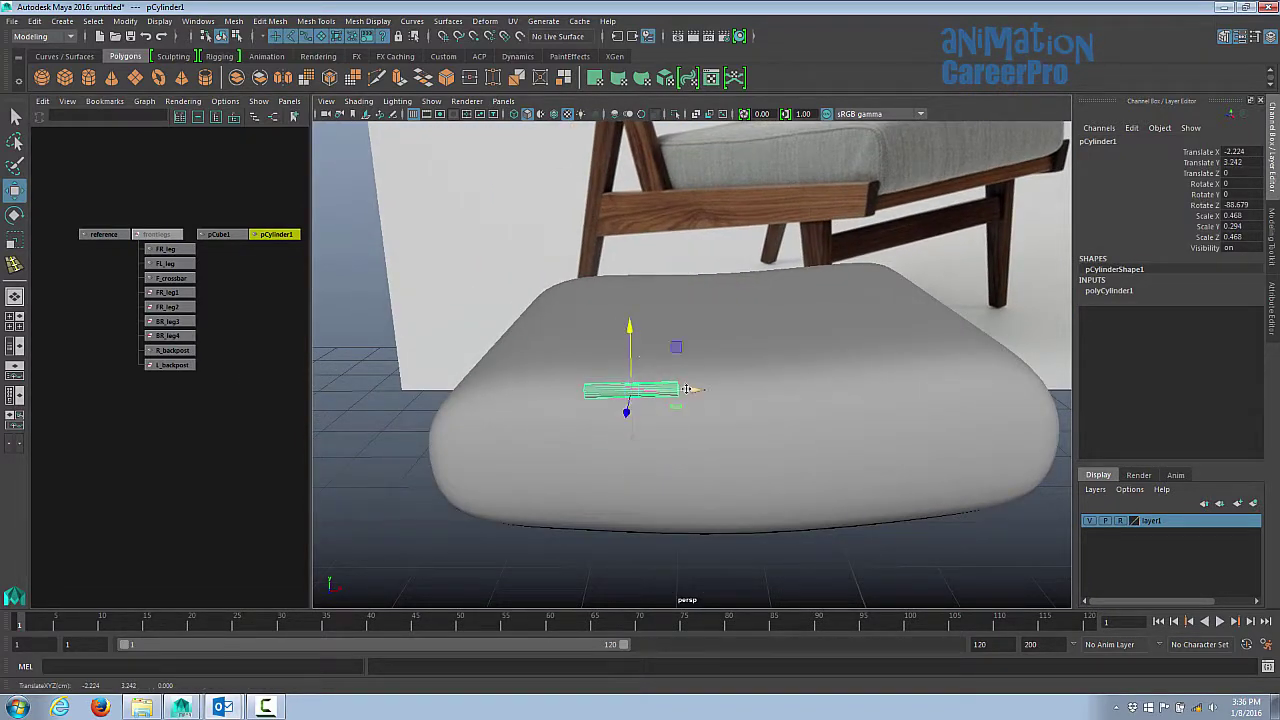
pyautogui.moveTo(687, 389); pyautogui.dragTo(800, 378)
pyautogui.moveTo(958, 332)
pyautogui.mouseDown()
pyautogui.moveTo(969, 326)
pyautogui.moveTo(953, 327)
pyautogui.mouseUp()
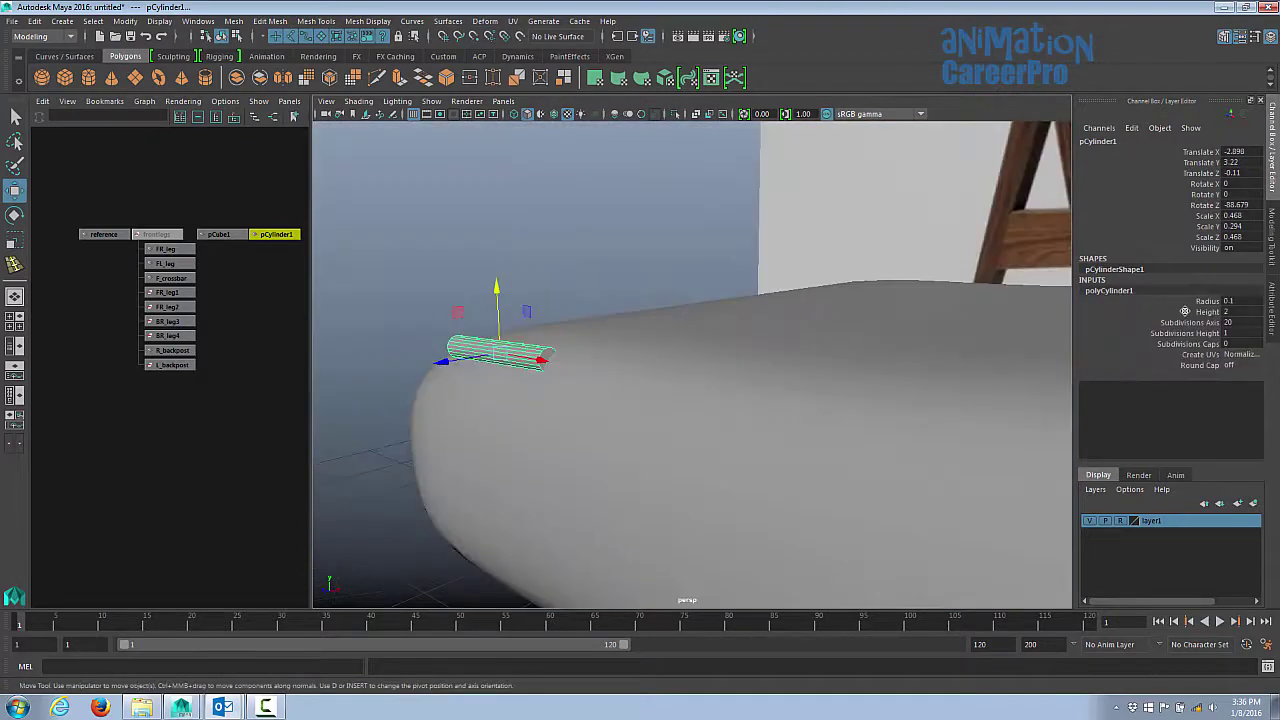
# Step: Set the cylinder's radius to 0.05 and shorten it to a Y scale of about 0.082
pyautogui.click(1207, 311)
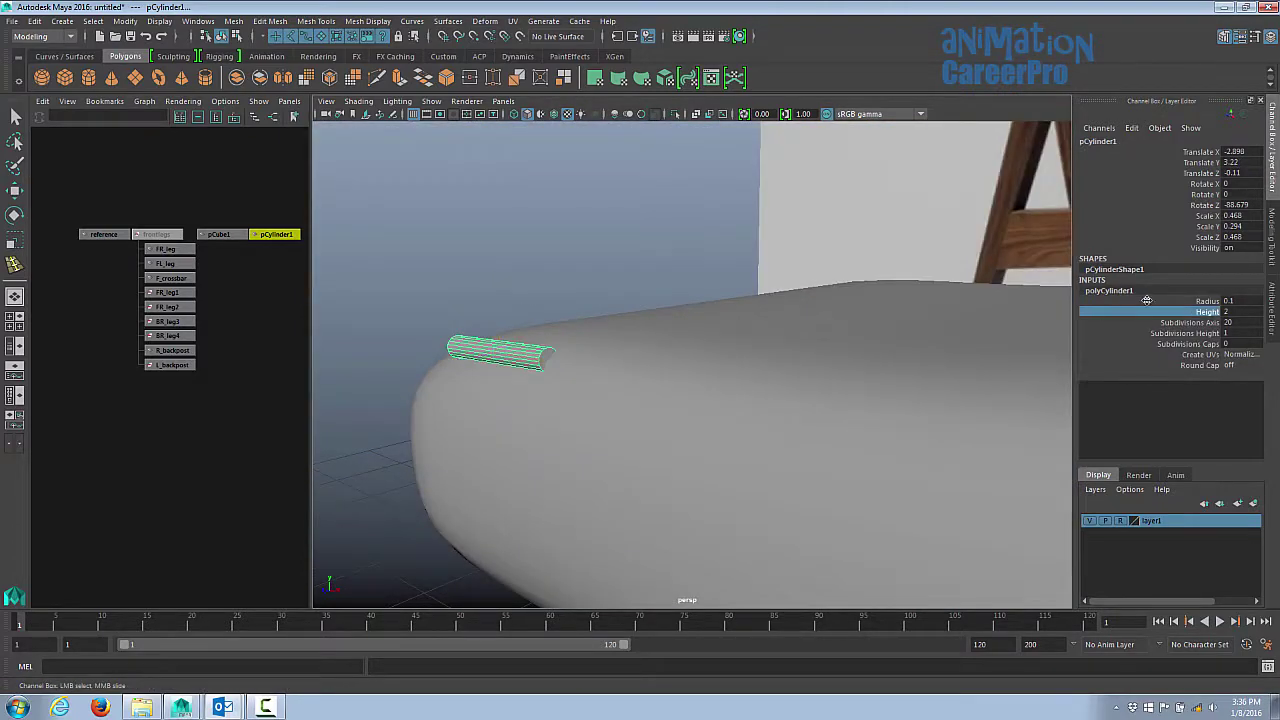
pyautogui.click(1146, 301)
pyautogui.doubleClick(1237, 300)
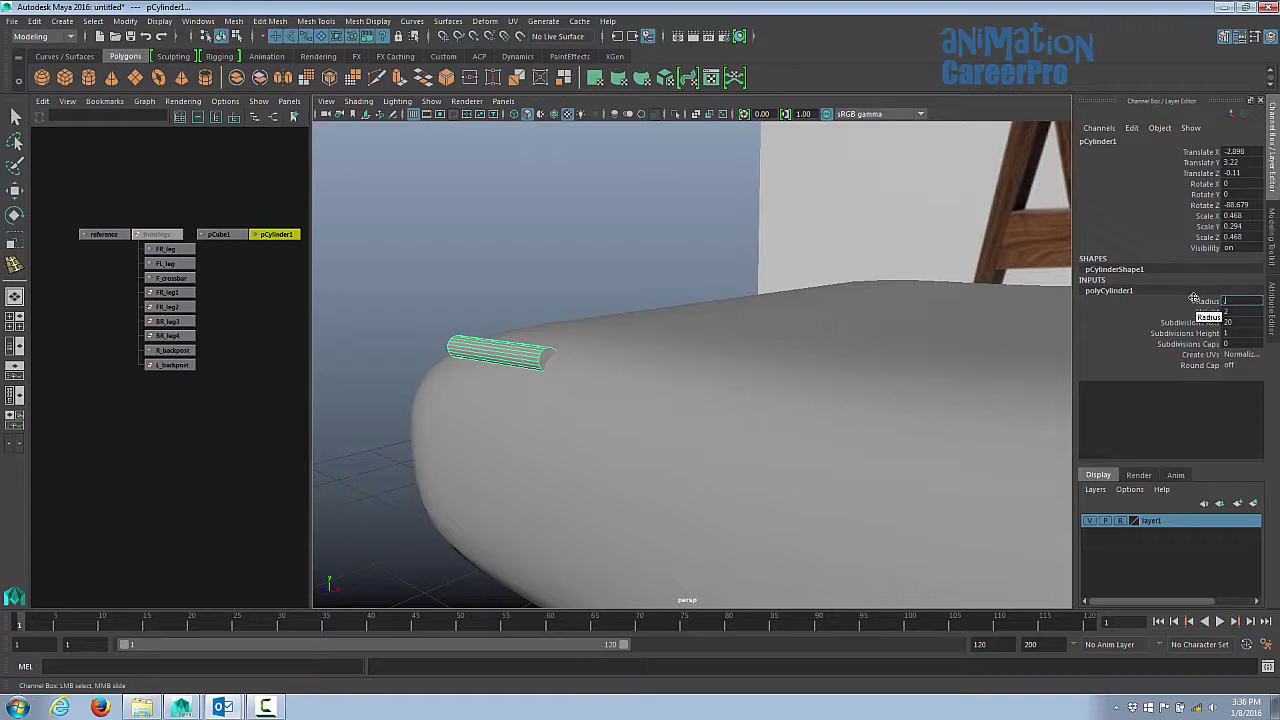
pyautogui.write('.05')
pyautogui.press('Return')
# Step: Switch the cylinder to face selection and select the cap face at its front end
pyautogui.moveTo(425, 336); pyautogui.dragTo(425, 374, button='right')
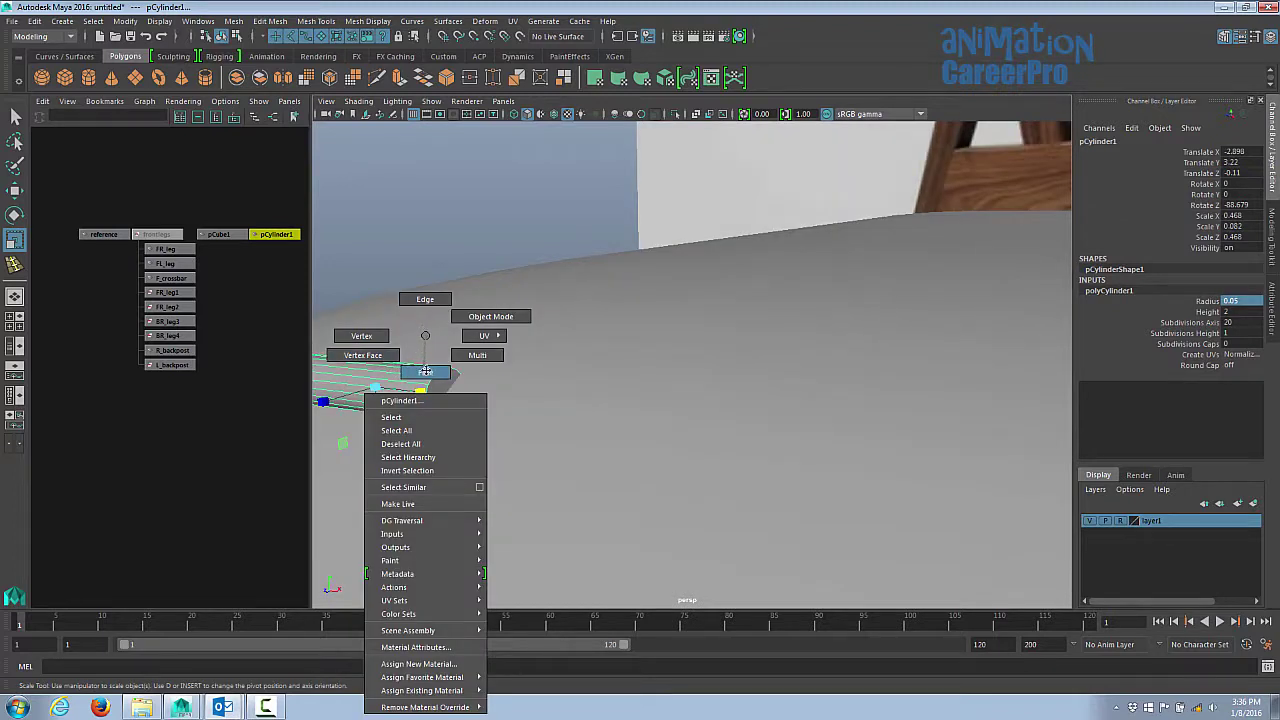
pyautogui.click(425, 371)
pyautogui.click(436, 384)
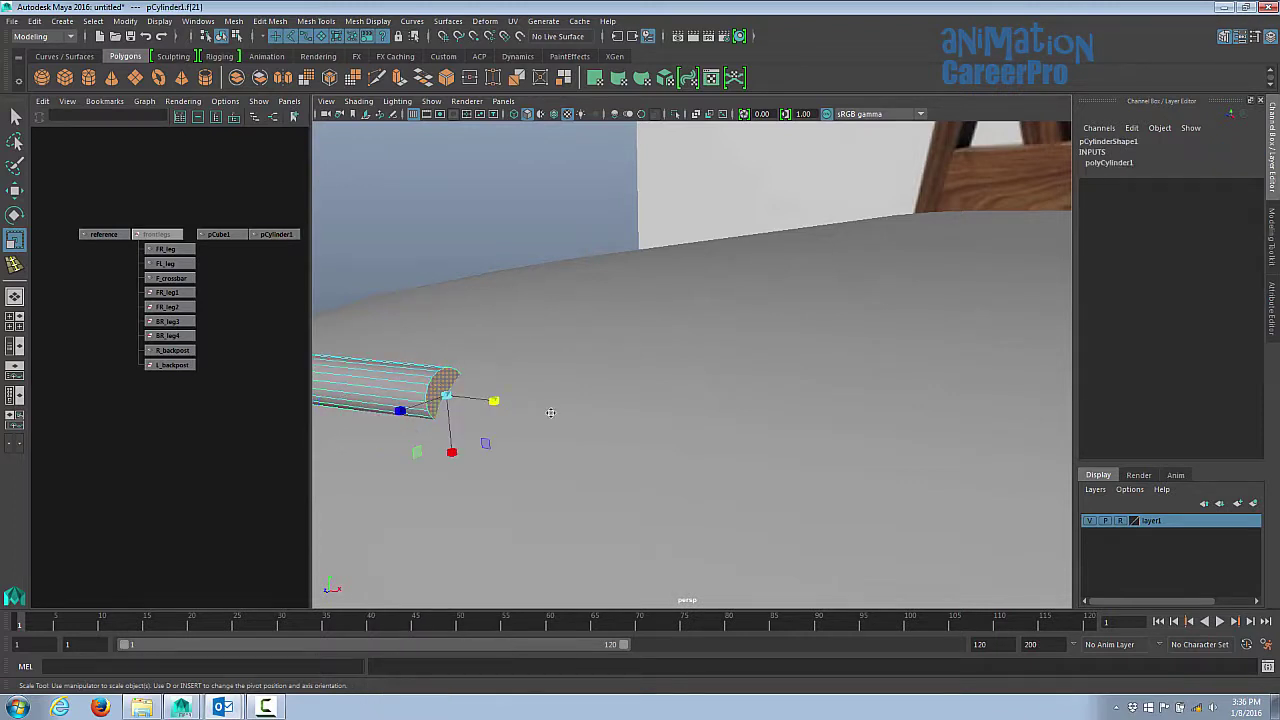
pyautogui.keyDown('alt'); pyautogui.moveTo(550, 412); pyautogui.dragTo(443, 417); pyautogui.keyUp('alt')
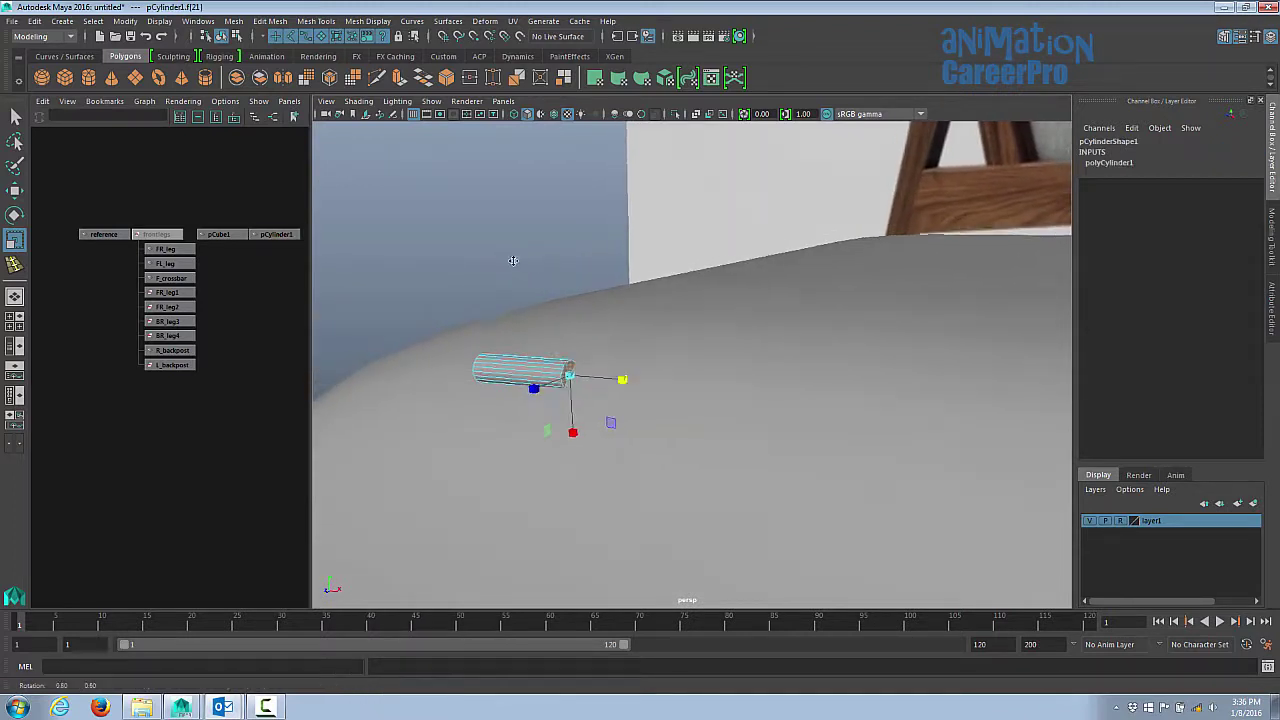
pyautogui.keyDown('alt'); pyautogui.moveTo(513, 261); pyautogui.dragTo(514, 264); pyautogui.keyUp('alt')
pyautogui.keyDown('alt'); pyautogui.moveTo(514, 264); pyautogui.dragTo(571, 251, button='right'); pyautogui.keyUp('alt')
pyautogui.keyDown('alt'); pyautogui.moveTo(571, 251); pyautogui.dragTo(575, 255); pyautogui.keyUp('alt')
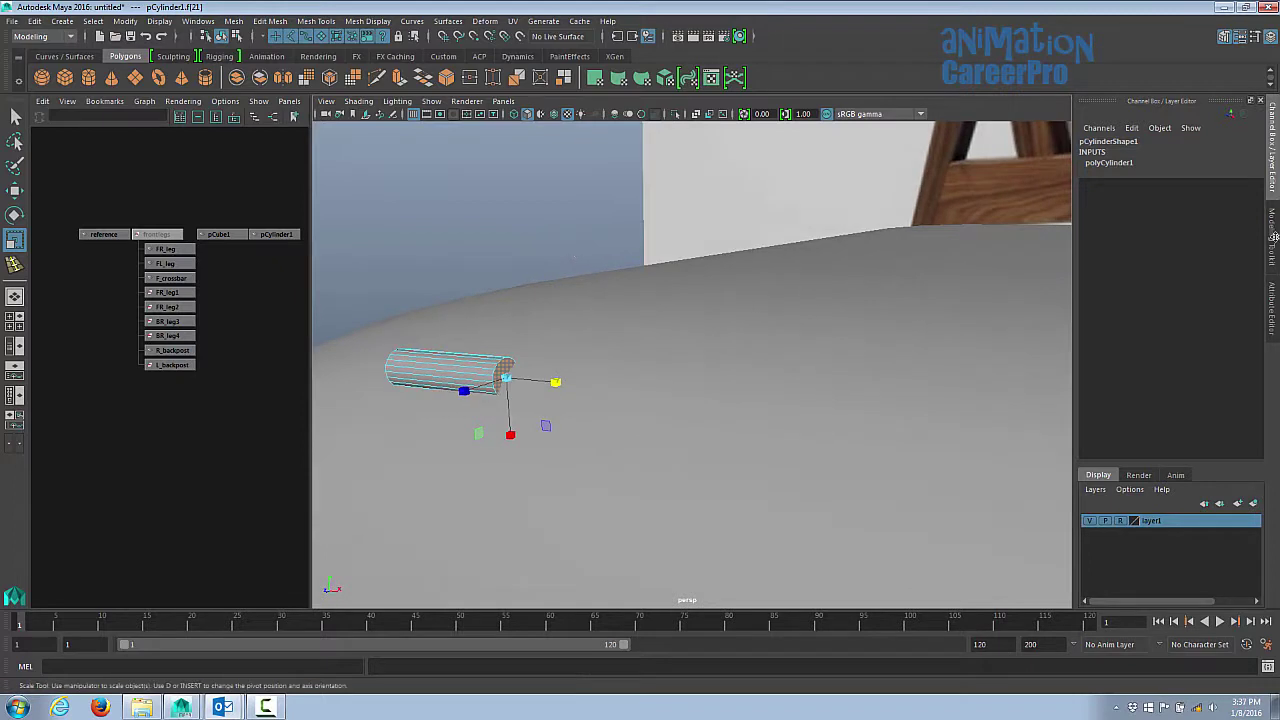
# Step: Extrude the cylinder's end face by about 0.42 along the upper side edge of the cushion
pyautogui.click(1273, 237)
pyautogui.click(1145, 463)
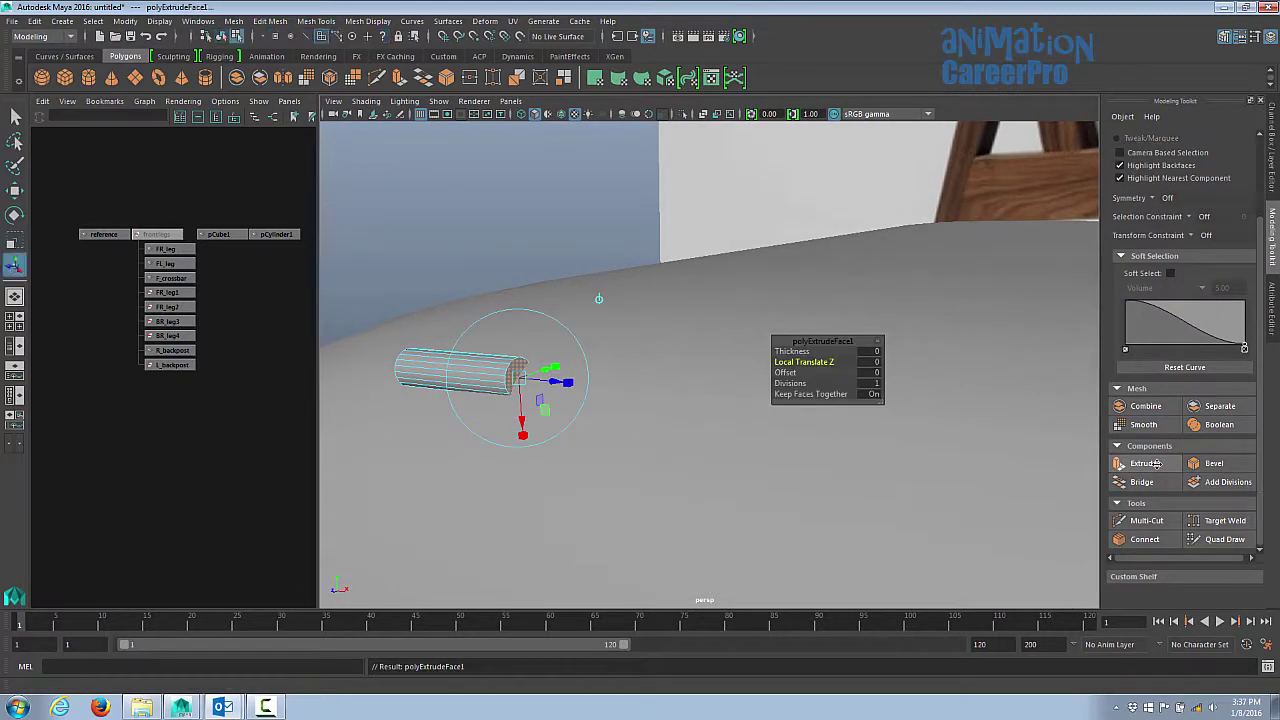
pyautogui.moveTo(554, 377); pyautogui.dragTo(641, 394)
pyautogui.keyDown('alt'); pyautogui.moveTo(641, 394); pyautogui.dragTo(580, 396, button='right'); pyautogui.keyUp('alt')
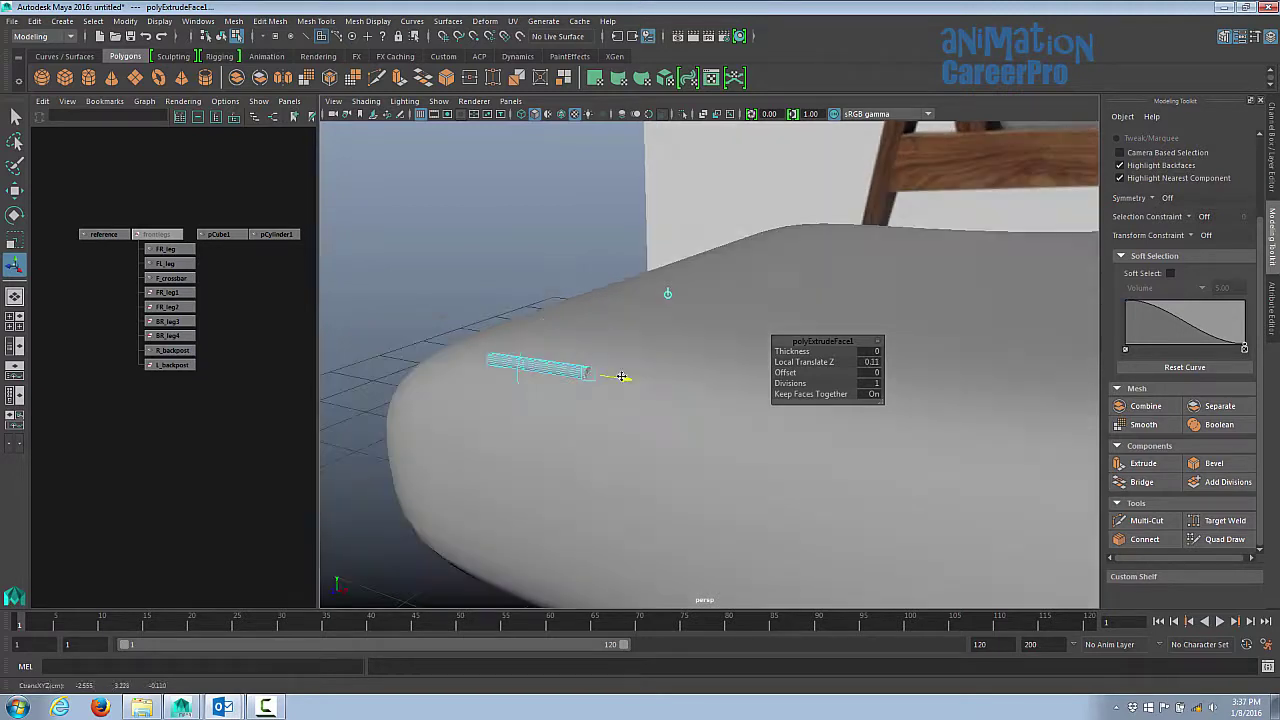
pyautogui.keyDown('alt'); pyautogui.moveTo(640, 396); pyautogui.dragTo(683, 408); pyautogui.keyUp('alt')
pyautogui.keyDown('alt'); pyautogui.moveTo(683, 408); pyautogui.dragTo(749, 389, button='right'); pyautogui.keyUp('alt')
pyautogui.keyDown('alt'); pyautogui.moveTo(748, 388); pyautogui.dragTo(705, 426); pyautogui.keyUp('alt')
pyautogui.keyDown('alt'); pyautogui.moveTo(705, 426); pyautogui.dragTo(665, 449, button='right'); pyautogui.keyUp('alt')
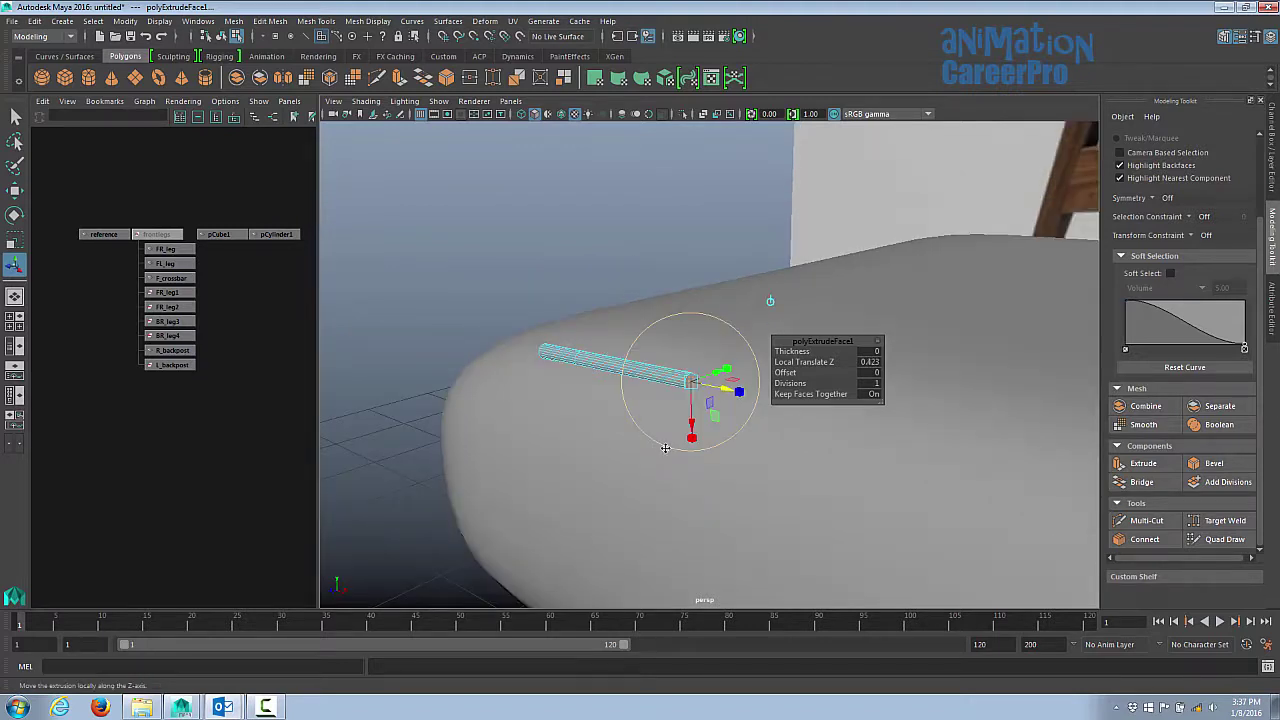
# Step: Extrude the tube's end face by about another 0.22 and move the extrude settings box off the tube
pyautogui.hotkey('ctrl', 'e')
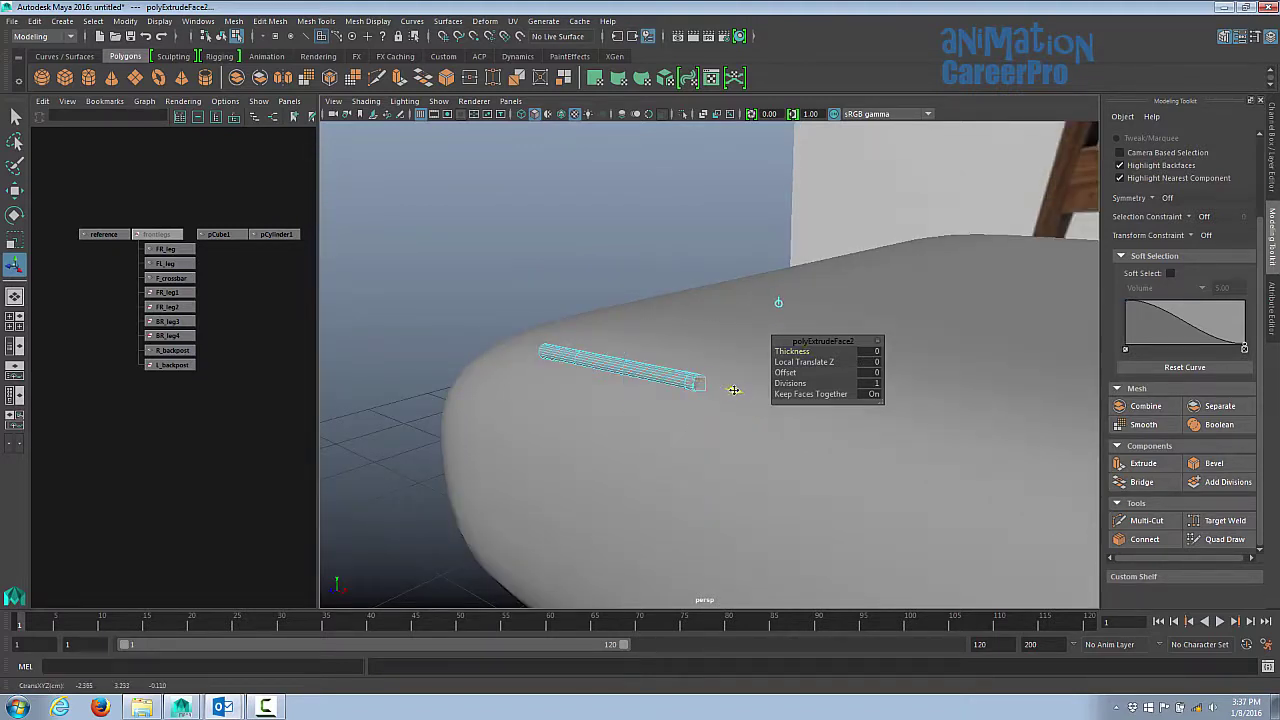
pyautogui.moveTo(727, 391); pyautogui.dragTo(772, 404)
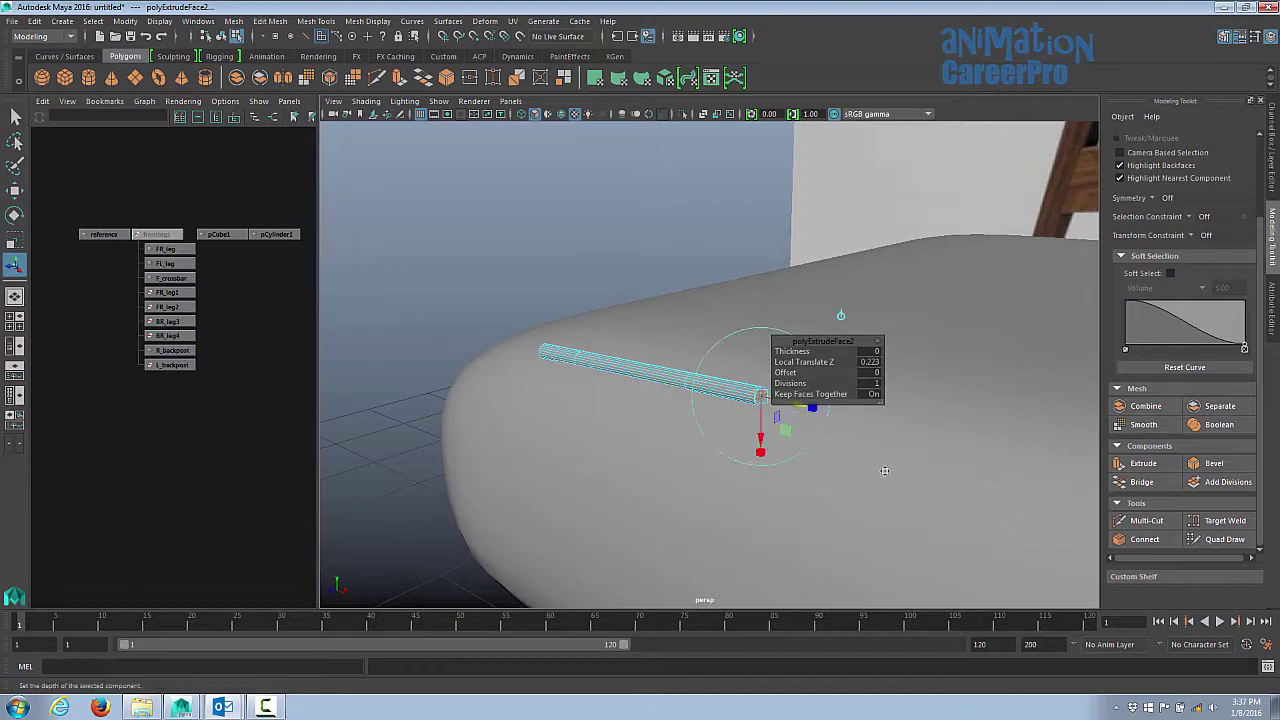
pyautogui.moveTo(857, 342); pyautogui.dragTo(1043, 156)
# Step: Extrude two more tube segments from the end face, following the cushion's upper side edge
pyautogui.keyDown('alt'); pyautogui.moveTo(862, 435); pyautogui.dragTo(660, 396, button='middle'); pyautogui.keyUp('alt')
pyautogui.hotkey('ctrl', 'e')
pyautogui.moveTo(600, 371); pyautogui.dragTo(655, 383)
pyautogui.keyDown('alt'); pyautogui.moveTo(625, 395); pyautogui.dragTo(668, 416); pyautogui.keyUp('alt')
pyautogui.hotkey('ctrl', 'e')
pyautogui.moveTo(705, 378); pyautogui.dragTo(610, 425)
pyautogui.moveTo(674, 396); pyautogui.dragTo(671, 396)
# Step: Extrude another trim segment and rotate its end face to follow the dip of the cushion's edge
pyautogui.hotkey('ctrl', 'e')
pyautogui.keyDown('alt'); pyautogui.moveTo(671, 396); pyautogui.dragTo(655, 540); pyautogui.keyUp('alt')
pyautogui.keyDown('alt'); pyautogui.moveTo(657, 535); pyautogui.dragTo(822, 410); pyautogui.keyUp('alt')
pyautogui.moveTo(858, 404); pyautogui.dragTo(930, 400)
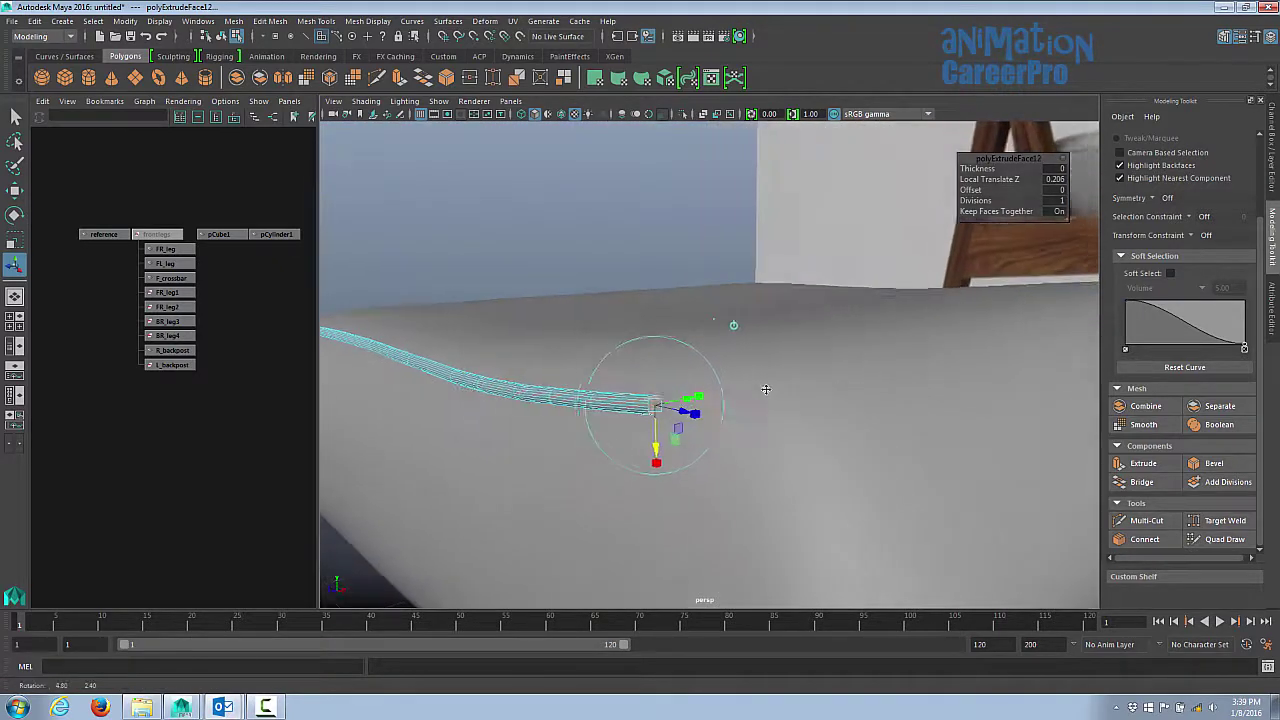
pyautogui.keyDown('alt'); pyautogui.moveTo(740, 400); pyautogui.dragTo(766, 320); pyautogui.keyUp('alt')
pyautogui.moveTo(912, 405)
pyautogui.keyDown('alt'); pyautogui.mouseDown()
pyautogui.moveTo(723, 363)
pyautogui.moveTo(901, 392)
pyautogui.mouseUp(); pyautogui.keyUp('alt')
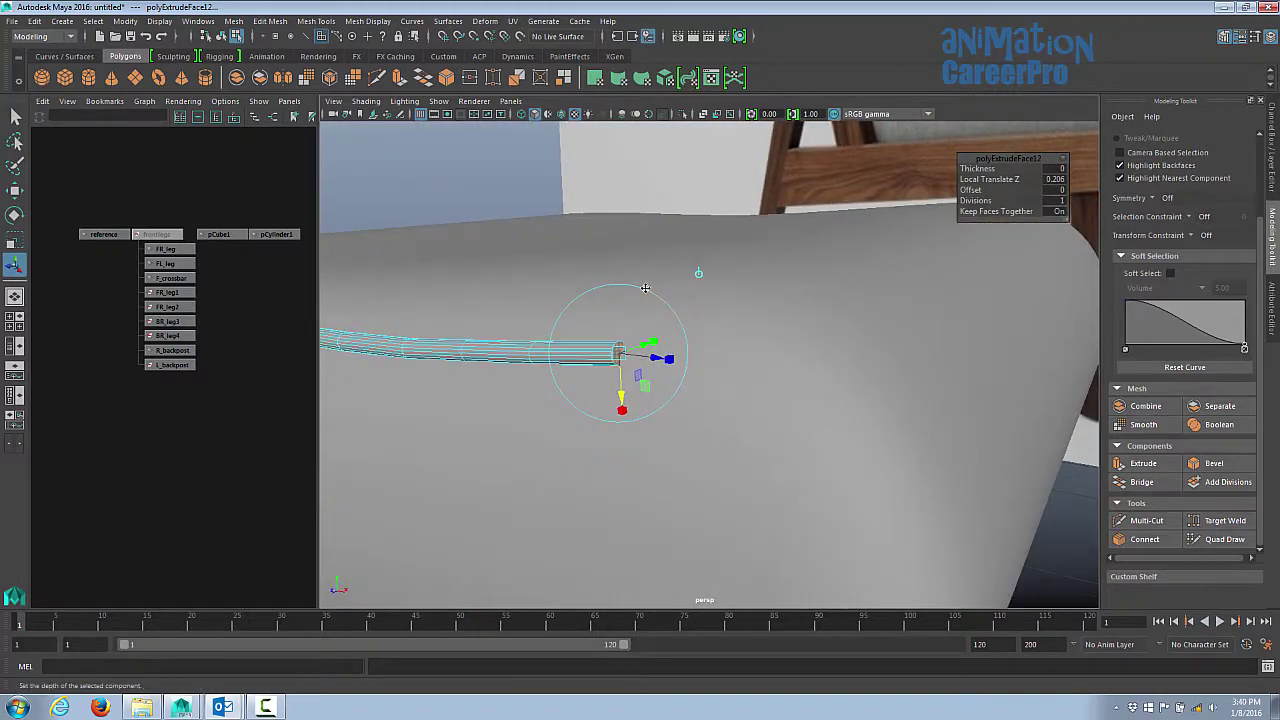
pyautogui.click(645, 287)
pyautogui.keyDown('alt'); pyautogui.moveTo(734, 352); pyautogui.dragTo(693, 308); pyautogui.keyUp('alt')
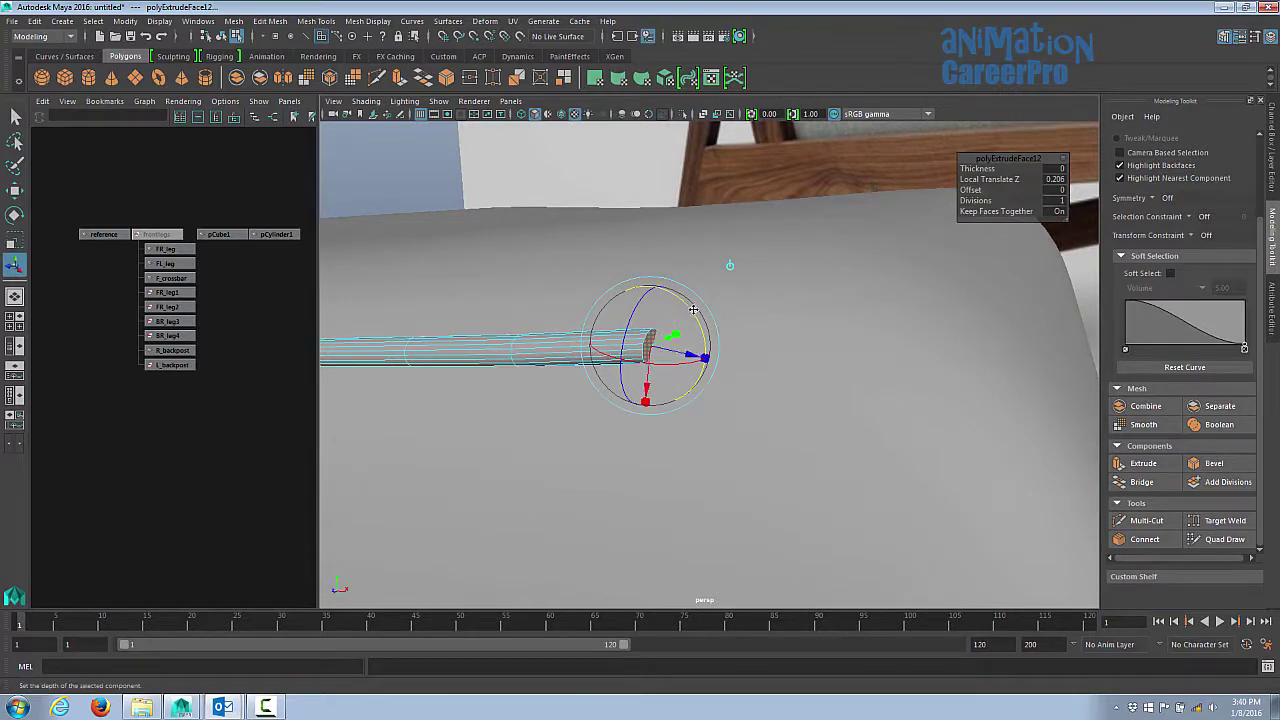
# Step: Extrude the rotated end face farther along the cushion's upper edge toward the front corner
pyautogui.hotkey('ctrl', 'e')
pyautogui.moveTo(693, 356); pyautogui.dragTo(707, 357)
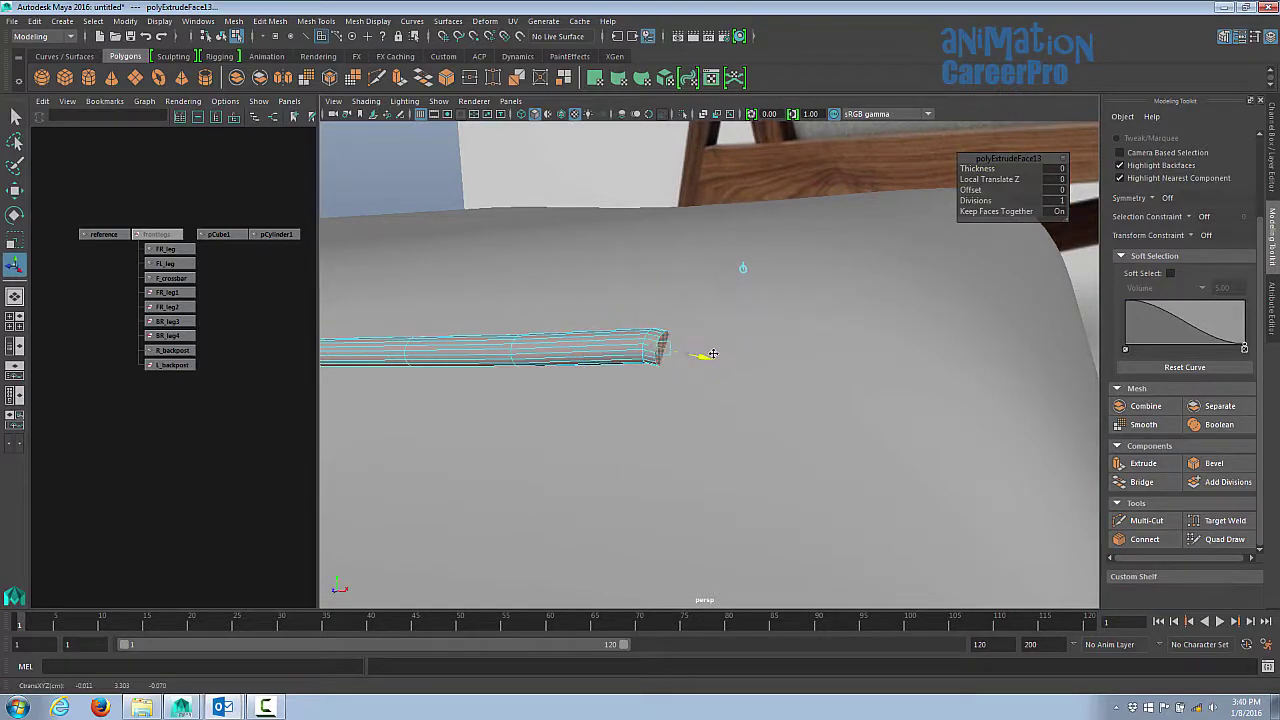
pyautogui.moveTo(707, 357); pyautogui.dragTo(750, 363)
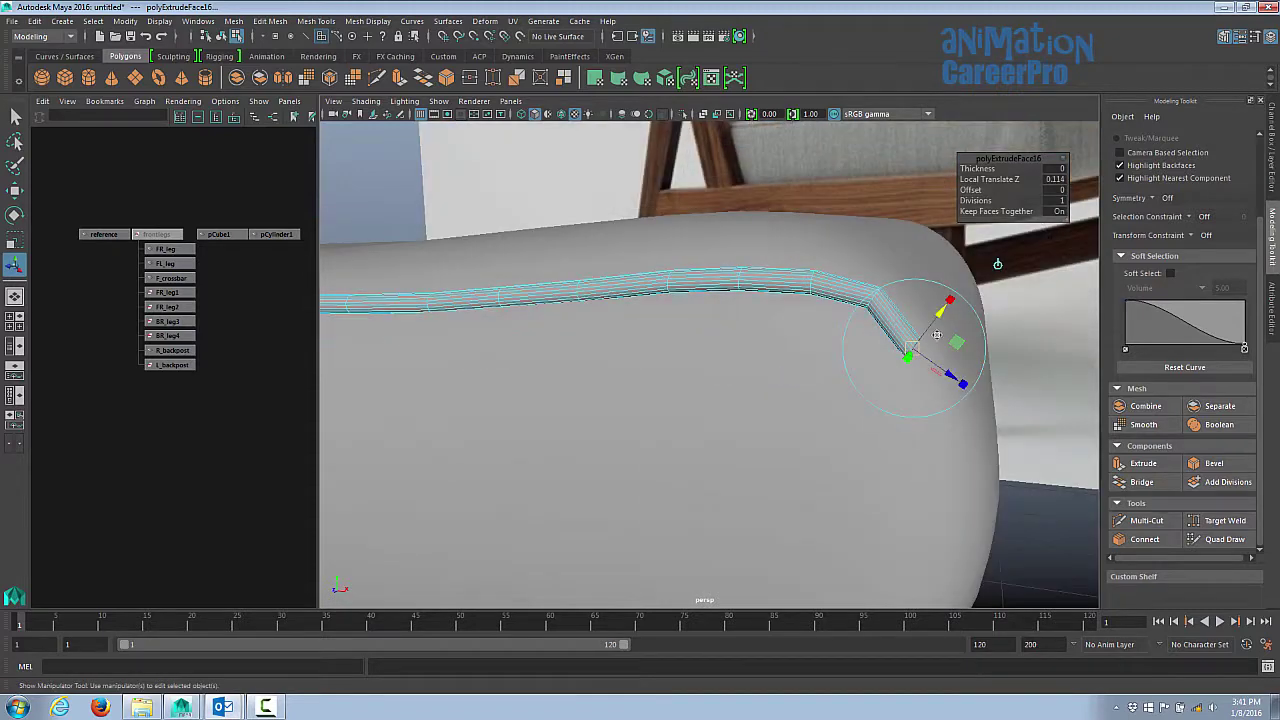
# Step: Extrude a trim segment down the front corner of the cushion and angle its end face to match the curve
pyautogui.keyDown('alt'); pyautogui.moveTo(937, 335); pyautogui.dragTo(892, 317); pyautogui.keyUp('alt')
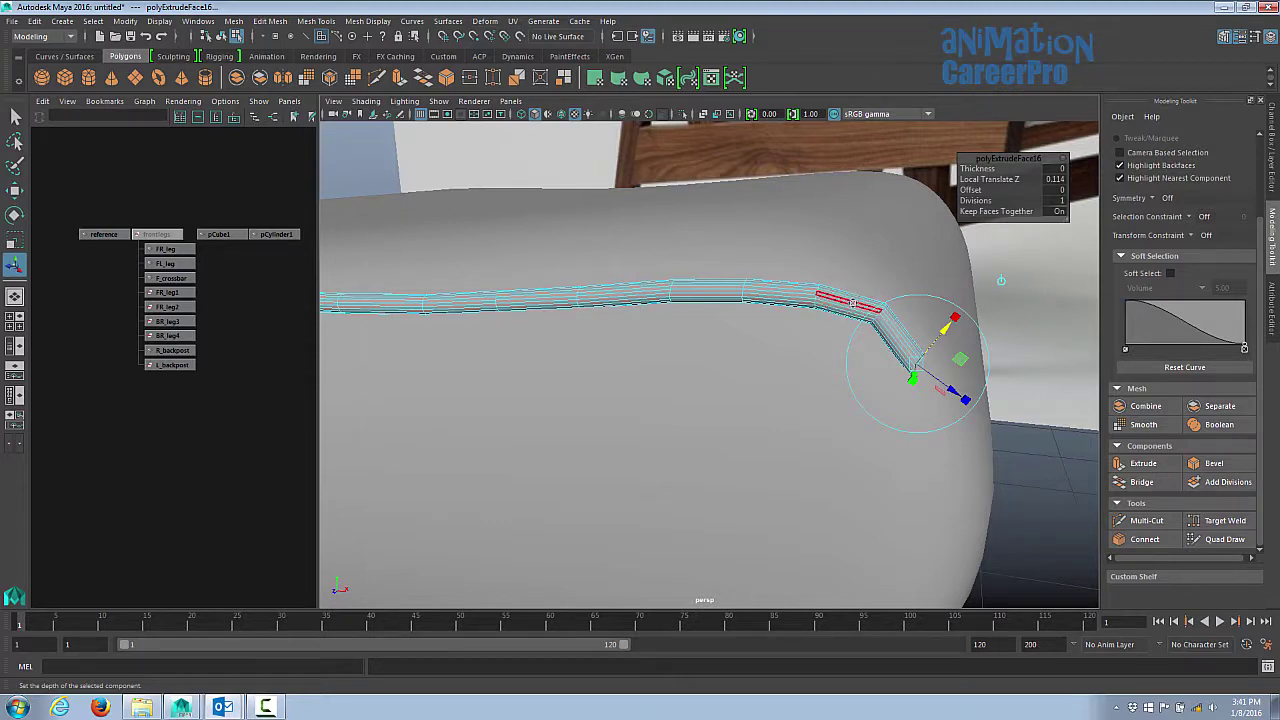
pyautogui.moveTo(857, 310)
pyautogui.keyDown('alt'); pyautogui.mouseDown()
pyautogui.moveTo(905, 335)
pyautogui.moveTo(891, 343)
pyautogui.moveTo(872, 320)
pyautogui.mouseUp(); pyautogui.keyUp('alt')
pyautogui.press('g')
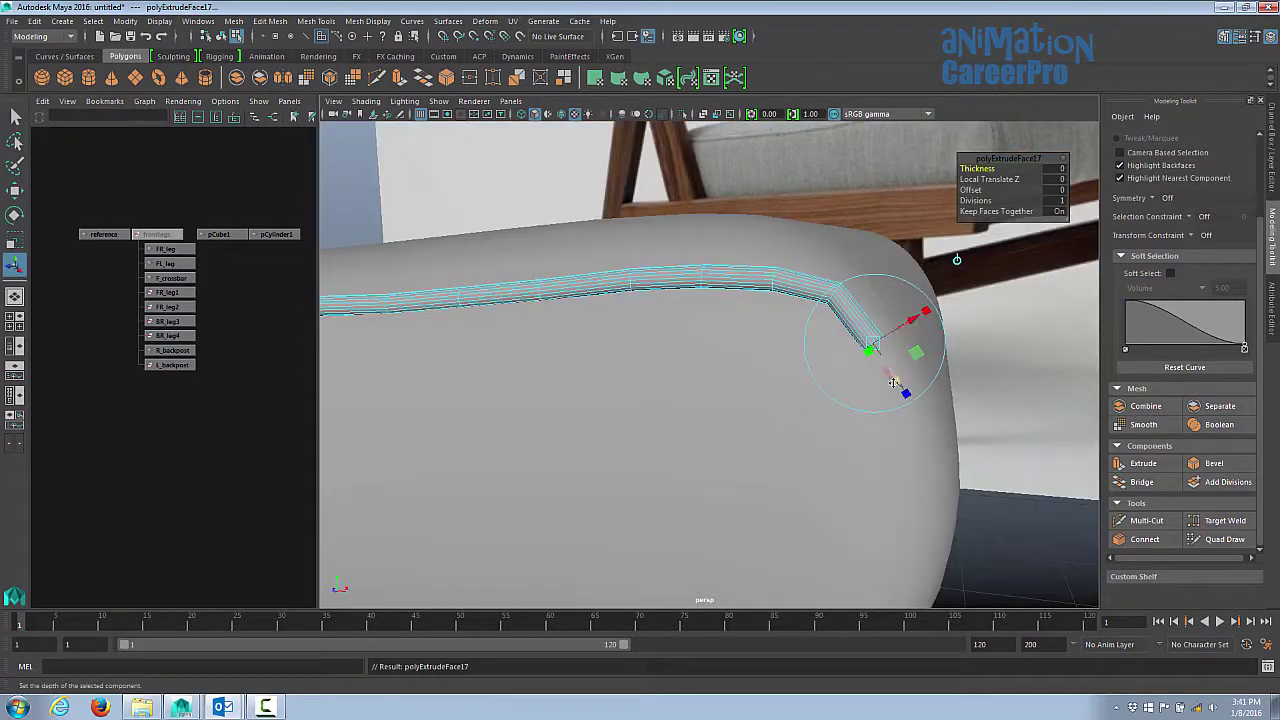
pyautogui.moveTo(898, 380); pyautogui.dragTo(918, 408)
pyautogui.moveTo(926, 358); pyautogui.dragTo(929, 358)
pyautogui.click(860, 337)
pyautogui.moveTo(861, 333); pyautogui.dragTo(882, 322)
pyautogui.moveTo(900, 428); pyautogui.dragTo(903, 436)
# Step: Continue extruding the trim from its end face down the cushion's front edge
pyautogui.keyDown('alt'); pyautogui.moveTo(903, 436); pyautogui.dragTo(775, 418); pyautogui.keyUp('alt')
pyautogui.moveTo(626, 300); pyautogui.dragTo(775, 350)
pyautogui.press('g')
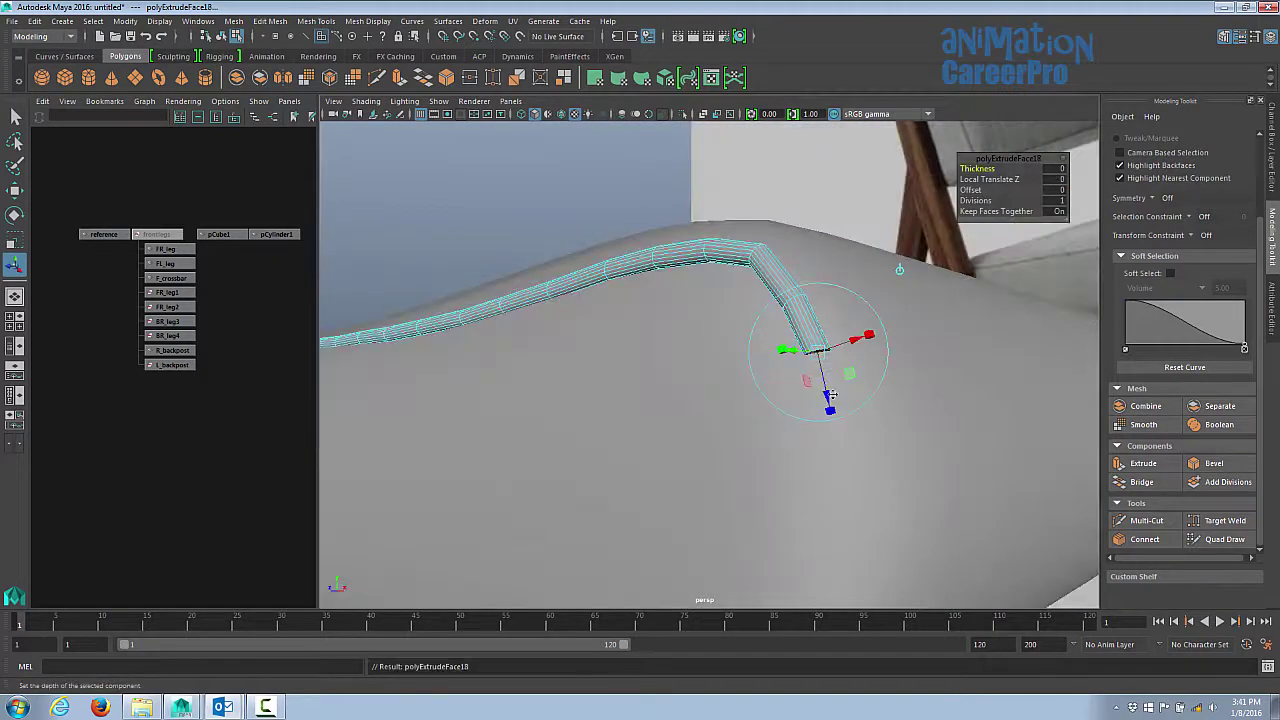
pyautogui.moveTo(829, 394); pyautogui.dragTo(840, 428)
pyautogui.keyDown('alt'); pyautogui.moveTo(868, 431); pyautogui.dragTo(961, 379); pyautogui.keyUp('alt')
pyautogui.click(981, 393)
pyautogui.press('g')
# Step: Rotate the trim's end face at the cushion's underside and extrude it toward the back corner
pyautogui.click(490, 374)
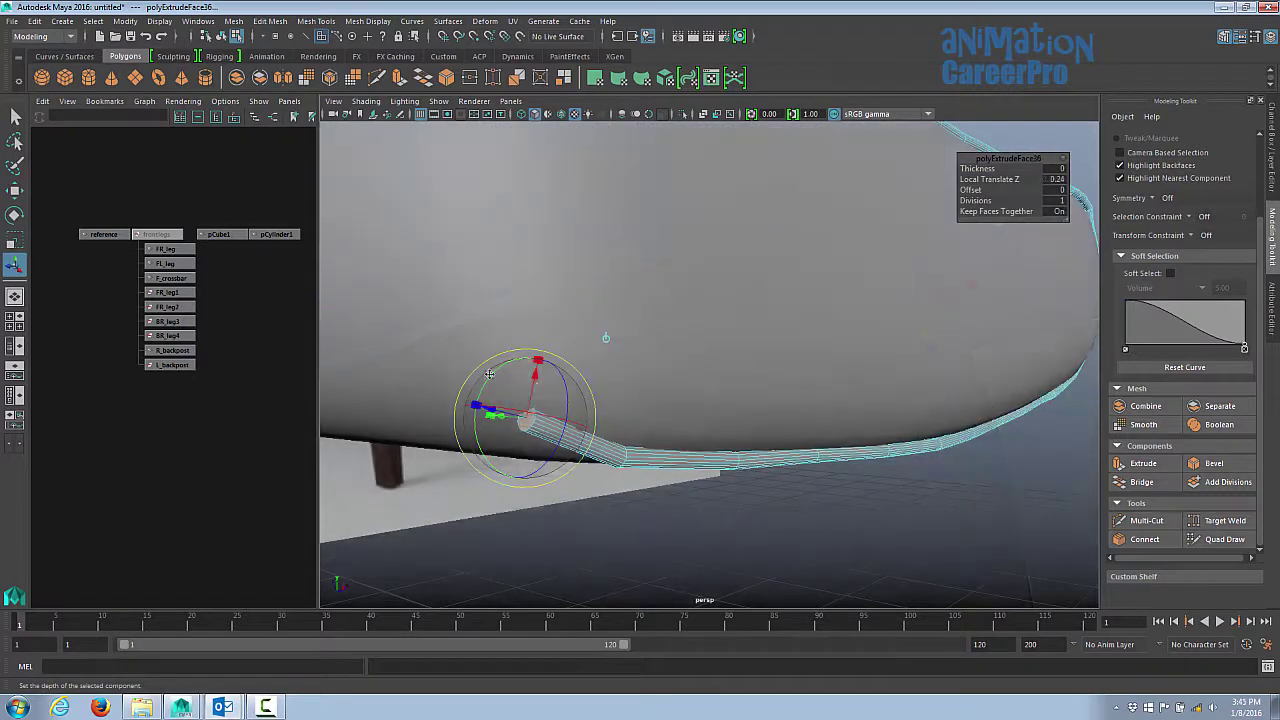
pyautogui.press('g')
pyautogui.moveTo(490, 374); pyautogui.dragTo(405, 374)
pyautogui.keyDown('alt'); pyautogui.moveTo(430, 385); pyautogui.dragTo(560, 380); pyautogui.keyUp('alt')
pyautogui.keyDown('alt'); pyautogui.moveTo(420, 375); pyautogui.dragTo(600, 366, button='middle'); pyautogui.keyUp('alt')
pyautogui.moveTo(475, 361); pyautogui.dragTo(443, 371)
pyautogui.moveTo(506, 346); pyautogui.dragTo(438, 345)
# Step: Extrude the trim upward around the cushion's back corner and toward the starting end of the tube
pyautogui.click(525, 347)
pyautogui.press('g')
pyautogui.moveTo(485, 334); pyautogui.dragTo(491, 284)
pyautogui.hotkey('ctrl', 'e')
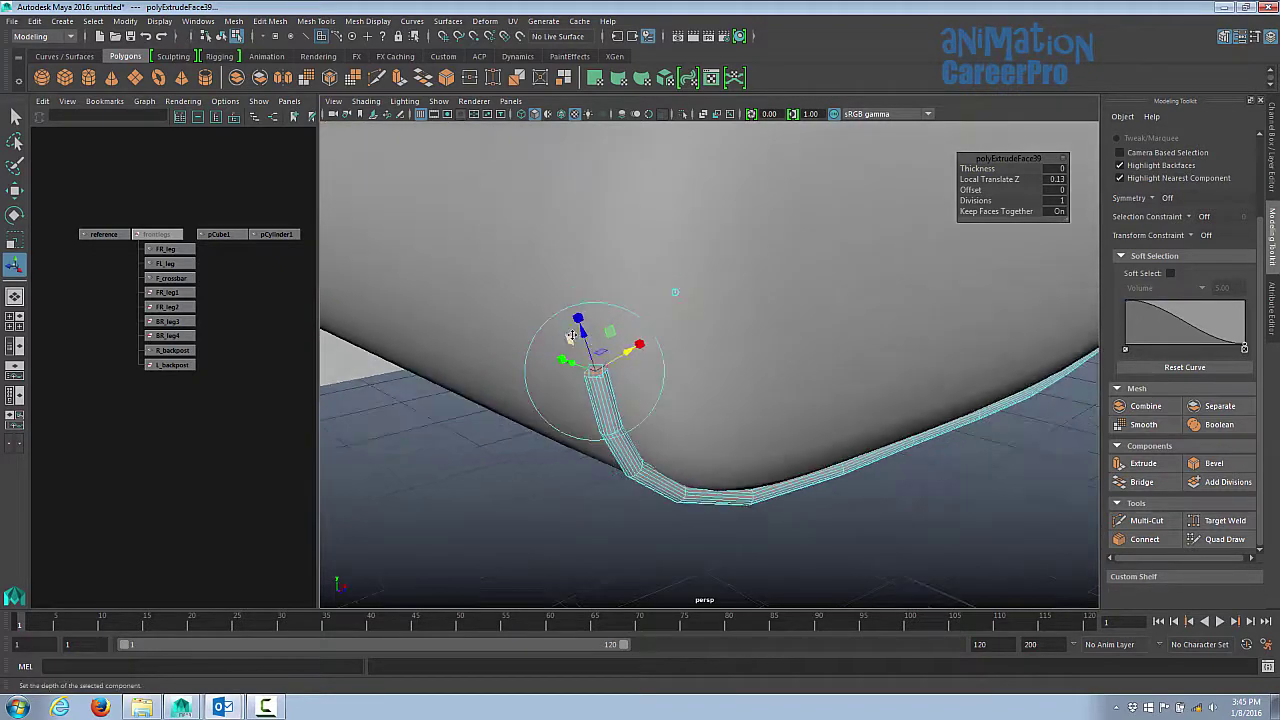
pyautogui.moveTo(586, 357); pyautogui.dragTo(696, 200)
pyautogui.hotkey('ctrl', 'e')
pyautogui.click(748, 163)
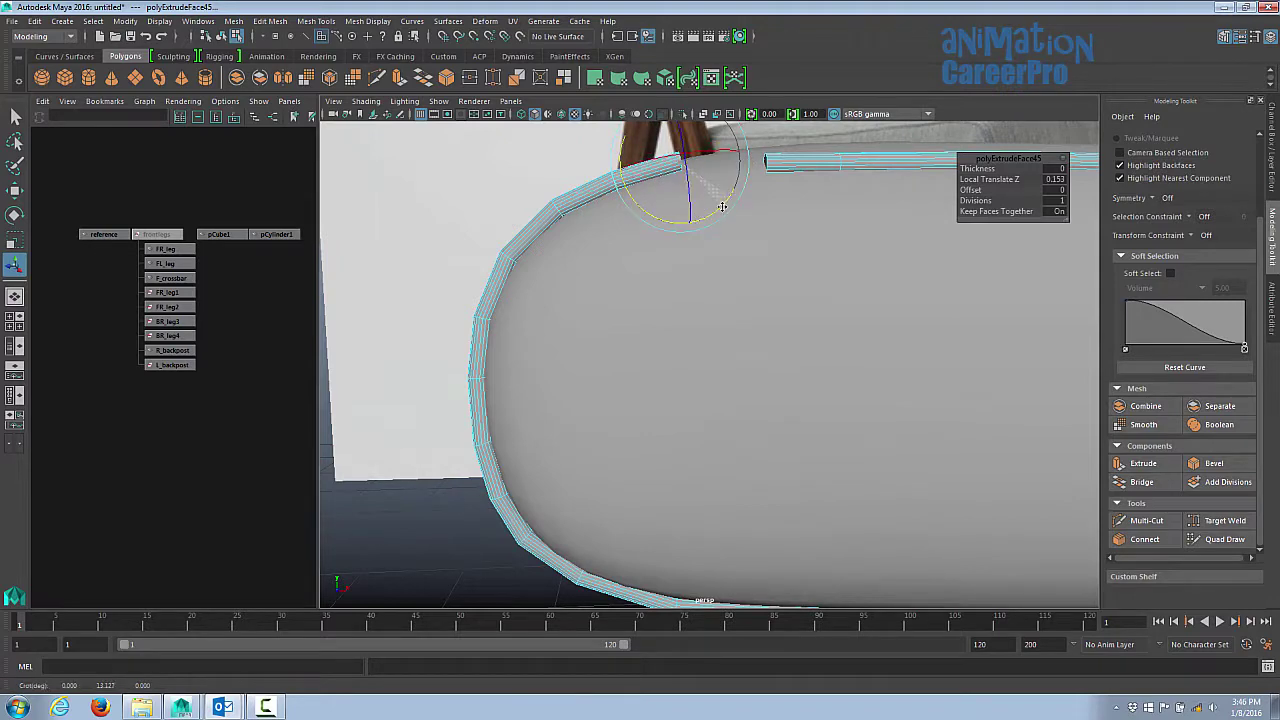
# Step: Extrude the last trim segment across the remaining gap to reach the tube's starting end
pyautogui.hotkey('ctrl', 'e')
pyautogui.moveTo(737, 151); pyautogui.dragTo(785, 154)
pyautogui.keyDown('alt'); pyautogui.moveTo(774, 168); pyautogui.dragTo(909, 243); pyautogui.keyUp('alt')
pyautogui.moveTo(752, 302); pyautogui.dragTo(690, 330)
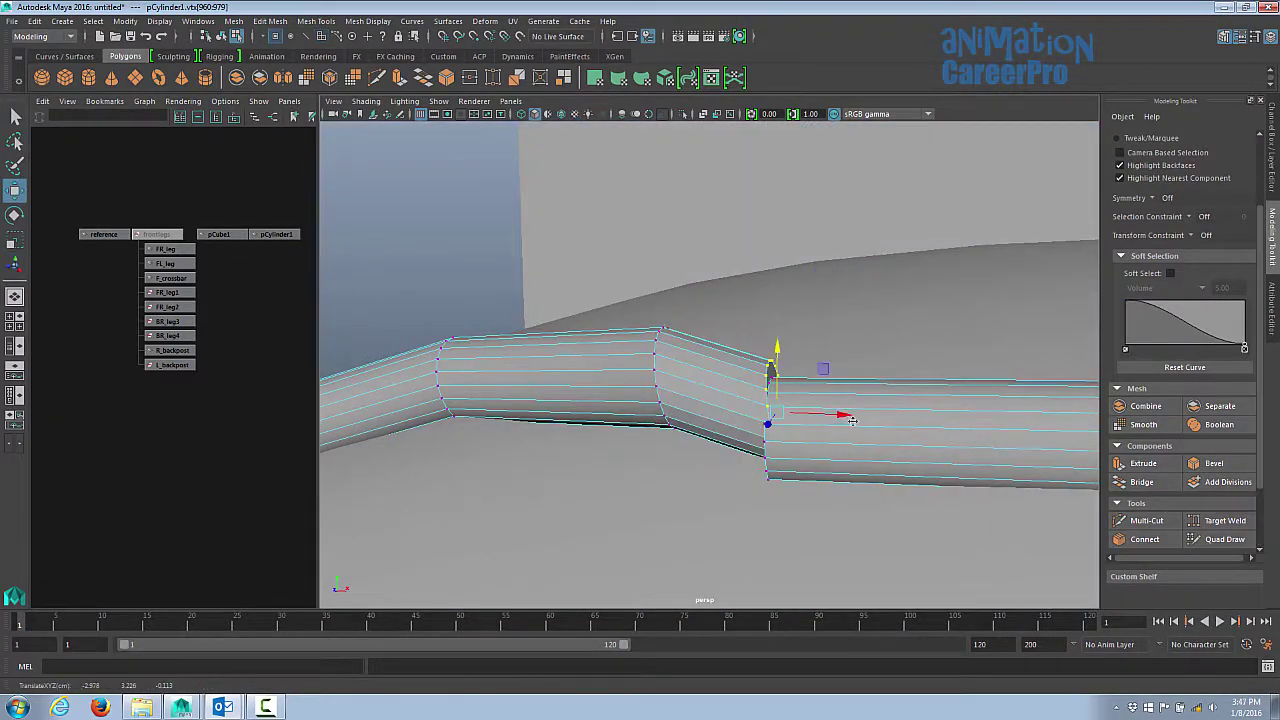
# Step: Rotate and move the trim's end vertices so they line up with the tube's starting end
pyautogui.keyDown('alt'); pyautogui.moveTo(751, 294); pyautogui.dragTo(830, 358); pyautogui.keyUp('alt')
pyautogui.press('e')
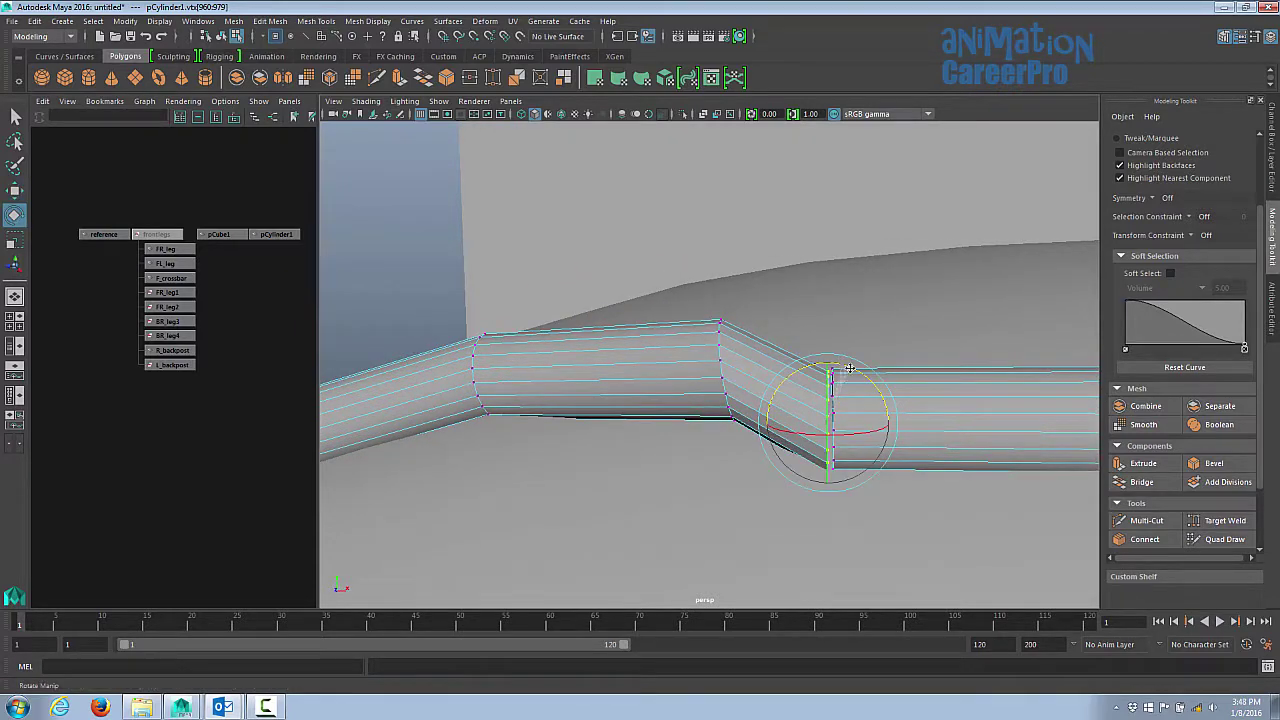
pyautogui.press('w')
pyautogui.moveTo(890, 418); pyautogui.dragTo(896, 423)
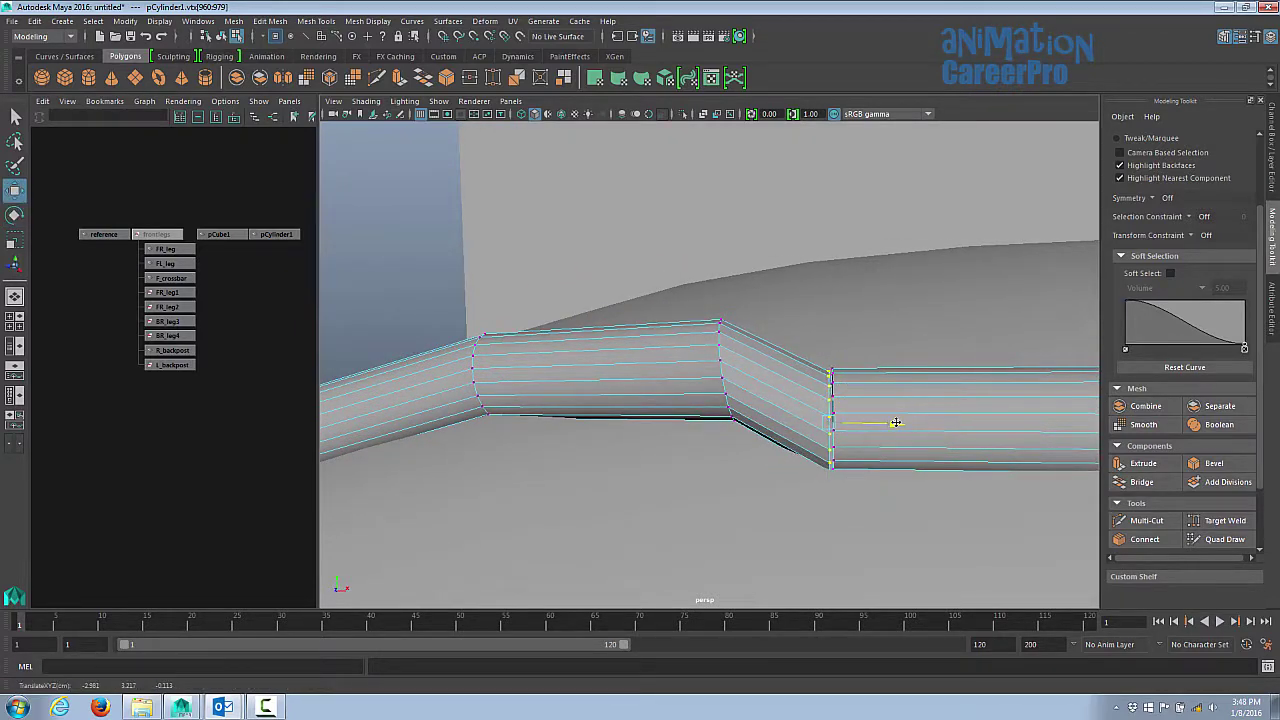
pyautogui.keyDown('alt'); pyautogui.moveTo(883, 379); pyautogui.dragTo(817, 374); pyautogui.keyUp('alt')
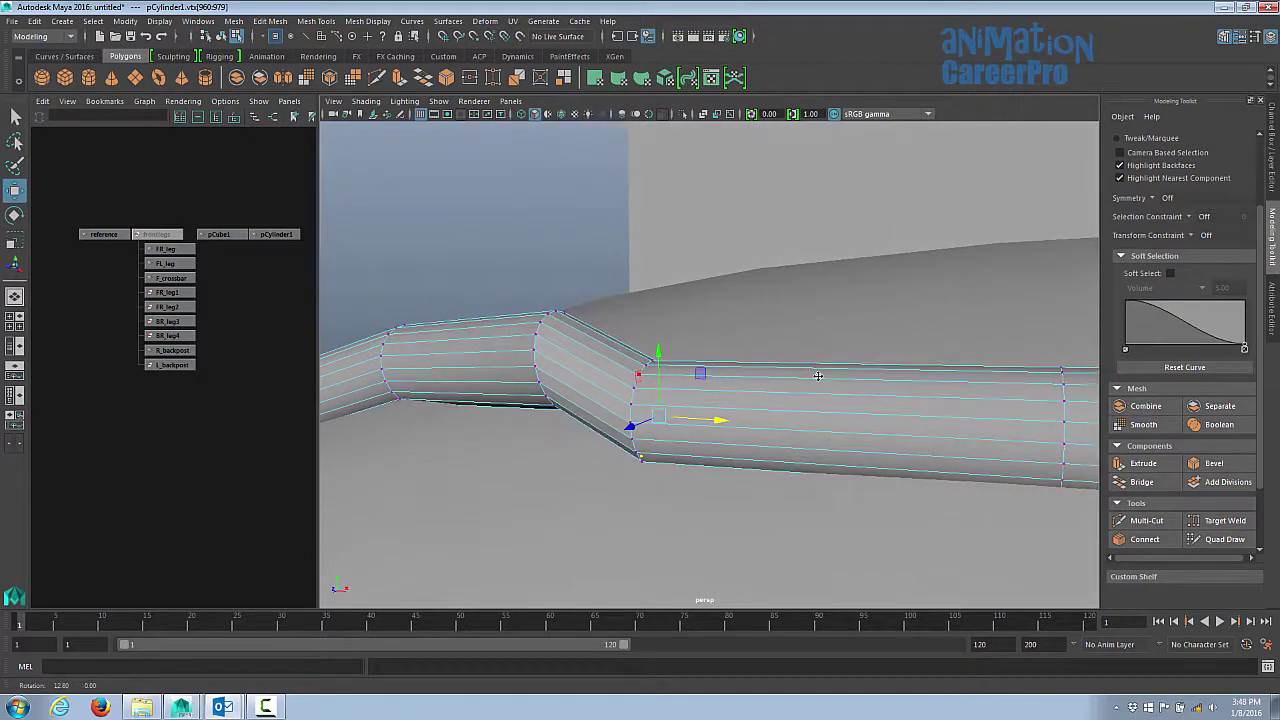
# Step: Move the vertex ring beside the kink outward to straighten the trim along the cushion's side
pyautogui.press('f')
pyautogui.keyDown('alt'); pyautogui.moveTo(786, 377); pyautogui.dragTo(954, 442, button='right'); pyautogui.keyUp('alt')
pyautogui.keyDown('alt'); pyautogui.moveTo(954, 441); pyautogui.dragTo(662, 401); pyautogui.keyUp('alt')
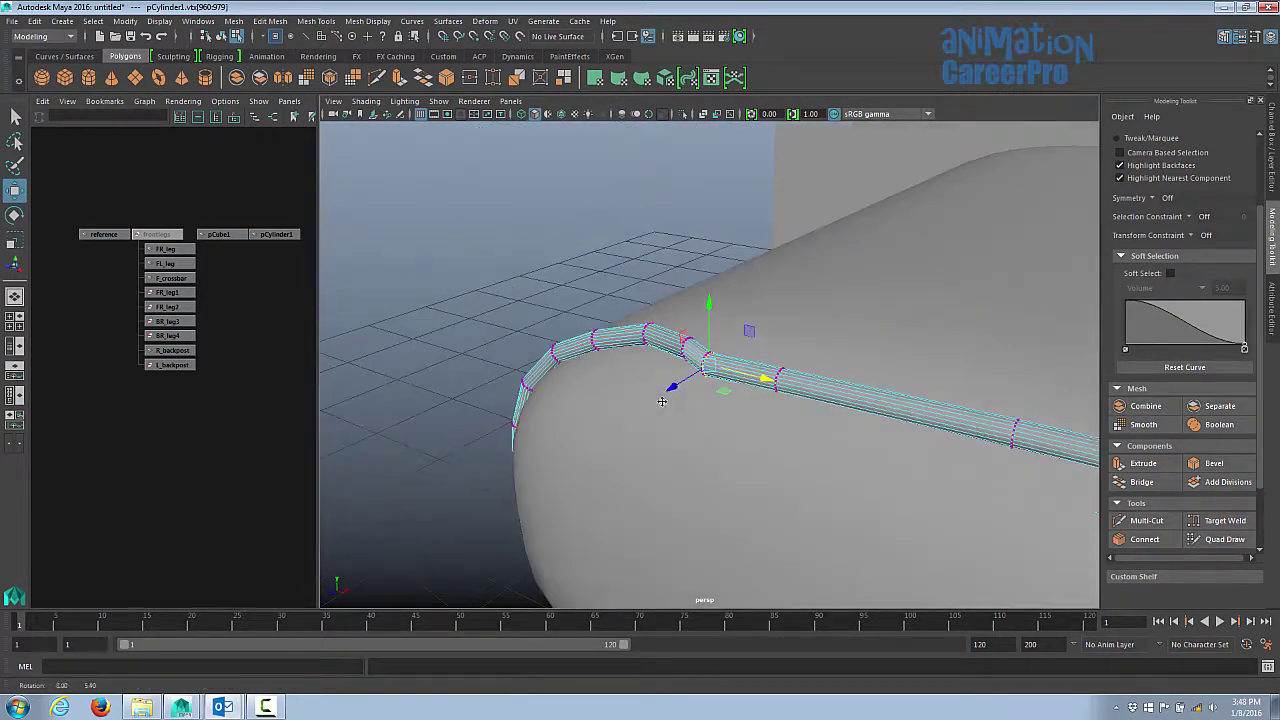
pyautogui.keyDown('alt'); pyautogui.moveTo(738, 357); pyautogui.dragTo(931, 429); pyautogui.keyUp('alt')
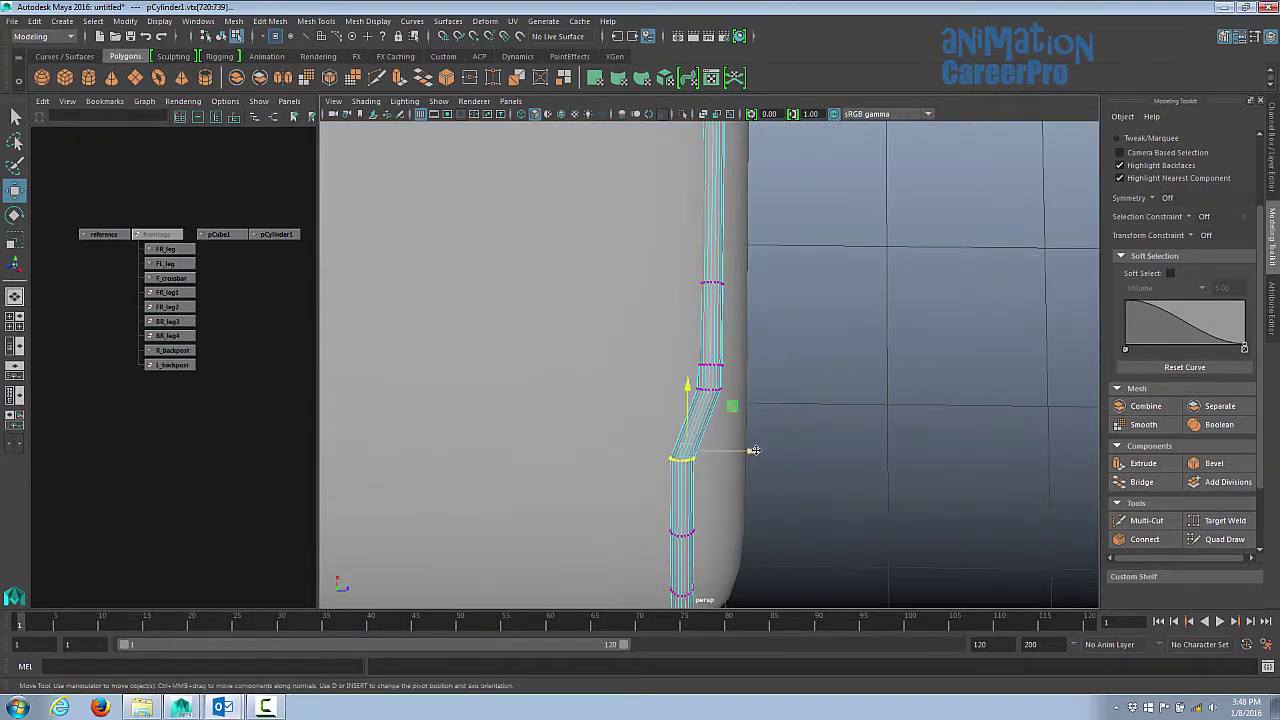
pyautogui.moveTo(754, 450); pyautogui.dragTo(767, 451)
# Step: Select and reposition further vertex rings near the joint to smooth the trim's path
pyautogui.moveTo(618, 502); pyautogui.dragTo(717, 340)
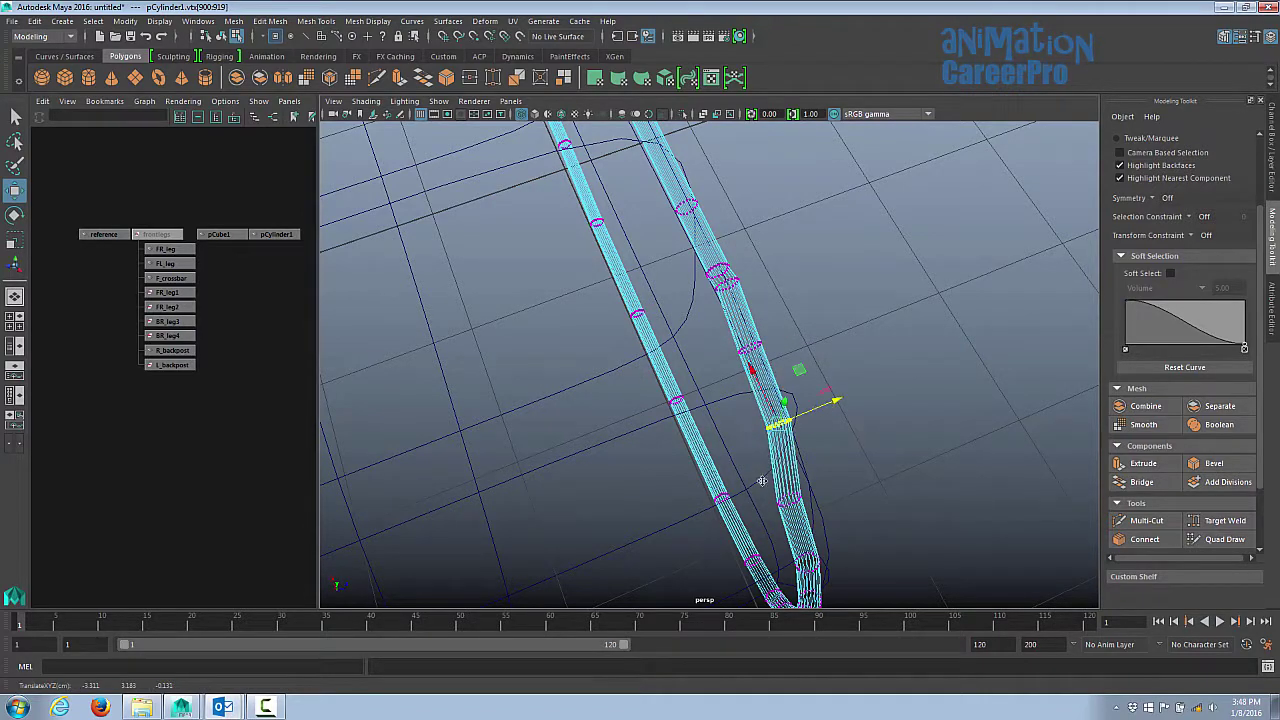
pyautogui.moveTo(834, 481)
pyautogui.mouseDown()
pyautogui.moveTo(854, 446)
pyautogui.moveTo(801, 421)
pyautogui.moveTo(845, 465)
pyautogui.mouseUp()
pyautogui.moveTo(745, 290); pyautogui.dragTo(776, 346)
pyautogui.moveTo(763, 252); pyautogui.dragTo(764, 270)
pyautogui.moveTo(670, 300); pyautogui.dragTo(706, 362)
pyautogui.moveTo(689, 262); pyautogui.dragTo(689, 268)
pyautogui.keyDown('alt'); pyautogui.moveTo(842, 454); pyautogui.dragTo(838, 446); pyautogui.keyUp('alt')
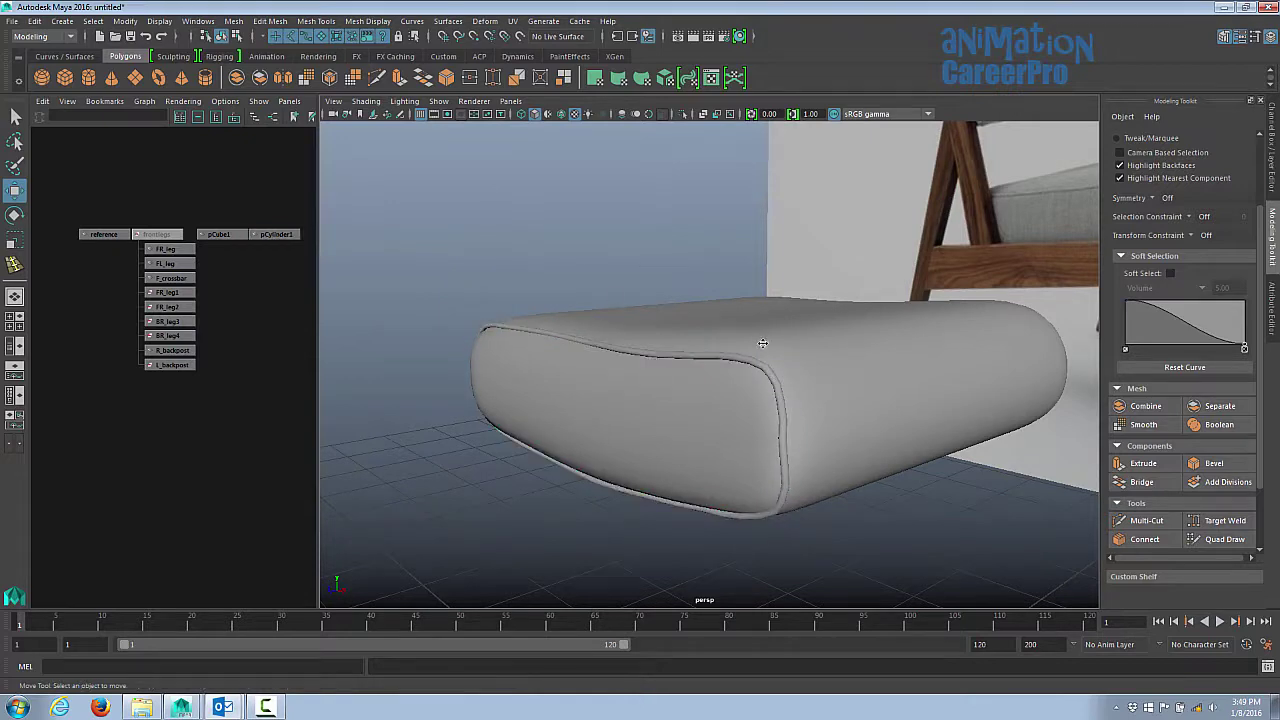
# Step: Select the finished trim tube and rename it R_seat_trim
pyautogui.keyDown('alt'); pyautogui.moveTo(763, 343); pyautogui.dragTo(654, 371); pyautogui.keyUp('alt')
pyautogui.keyDown('alt'); pyautogui.moveTo(654, 371); pyautogui.dragTo(988, 421, button='right'); pyautogui.keyUp('alt')
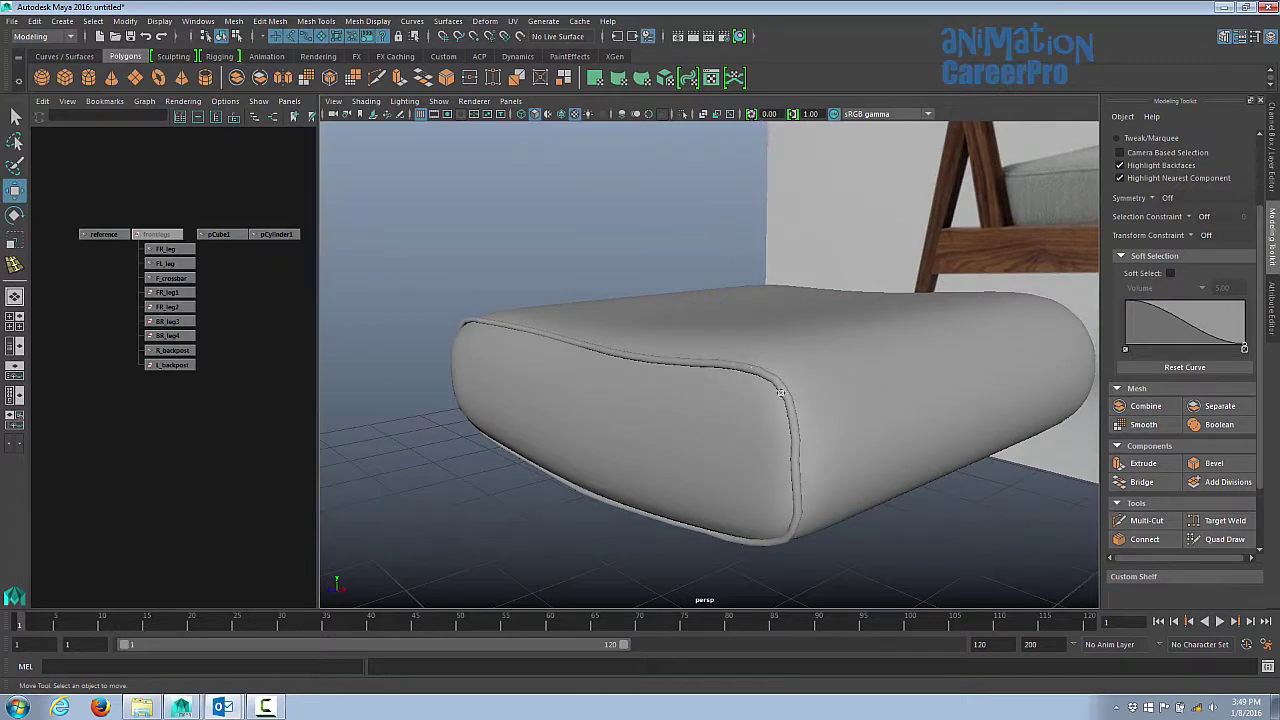
pyautogui.keyDown('alt'); pyautogui.moveTo(763, 476); pyautogui.dragTo(866, 360); pyautogui.keyUp('alt')
pyautogui.click(710, 367)
pyautogui.click(263, 238)
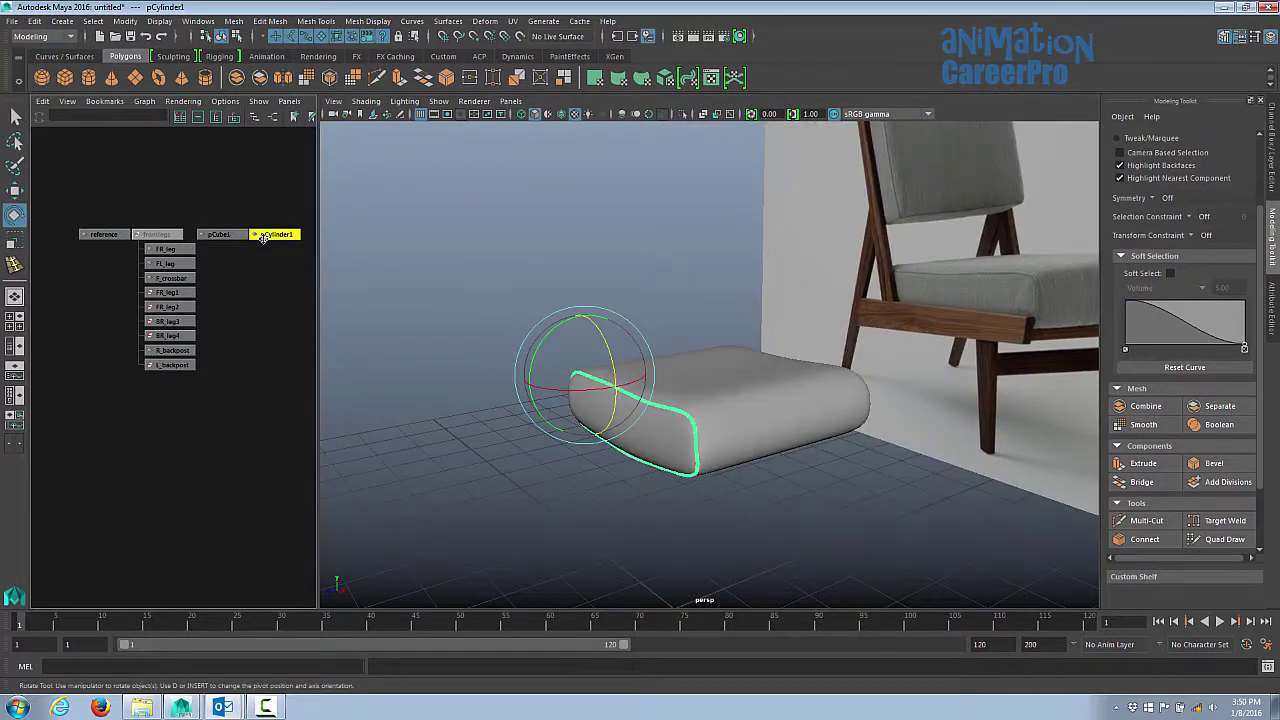
pyautogui.click(1271, 148)
pyautogui.click(1094, 142)
pyautogui.write('R')
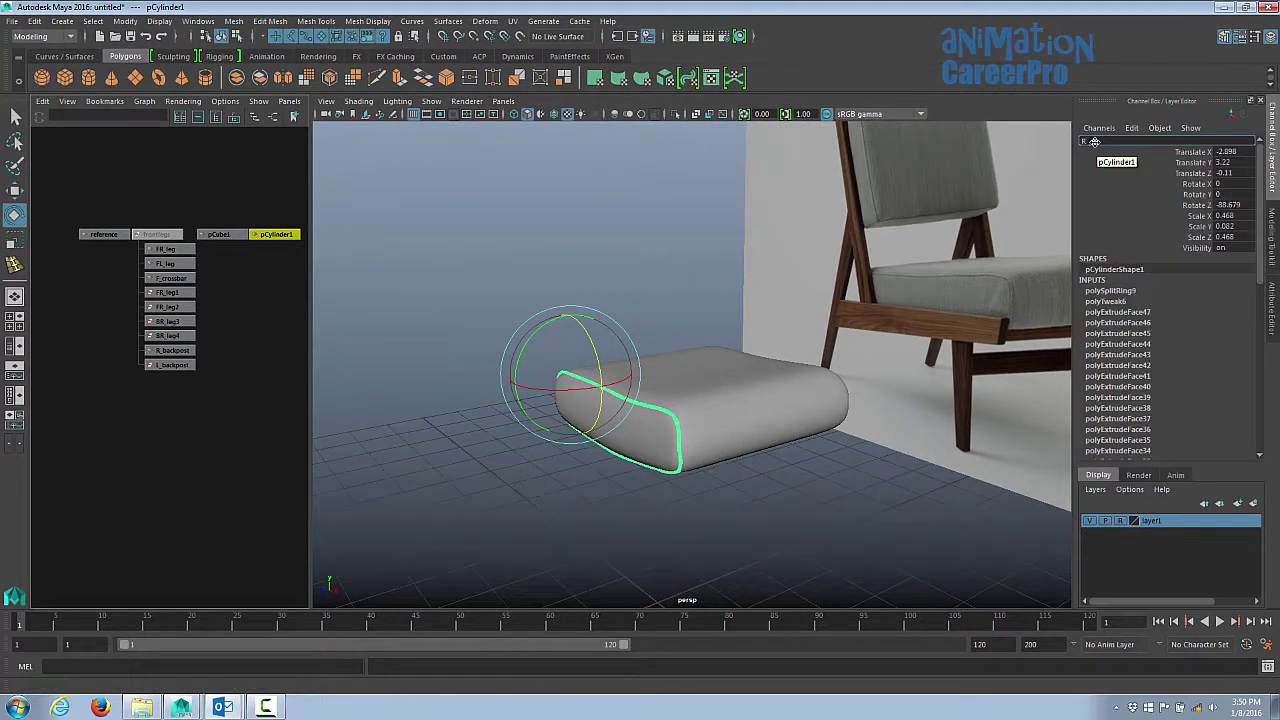
pyautogui.write('_seat_trim')
pyautogui.press('Return')
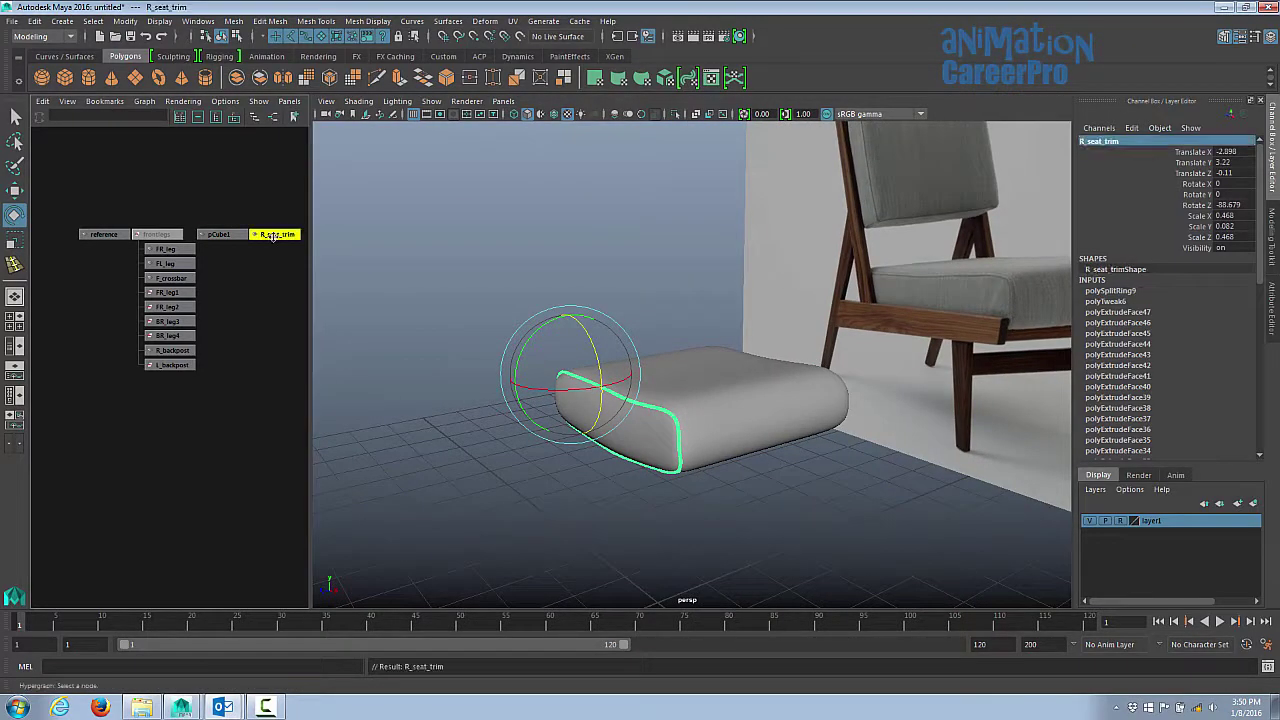
# Step: Parent R_seat_trim under the cushion object pCube1 and rename the cushion SeatCushion
pyautogui.moveTo(274, 234); pyautogui.dragTo(219, 236, button='middle')
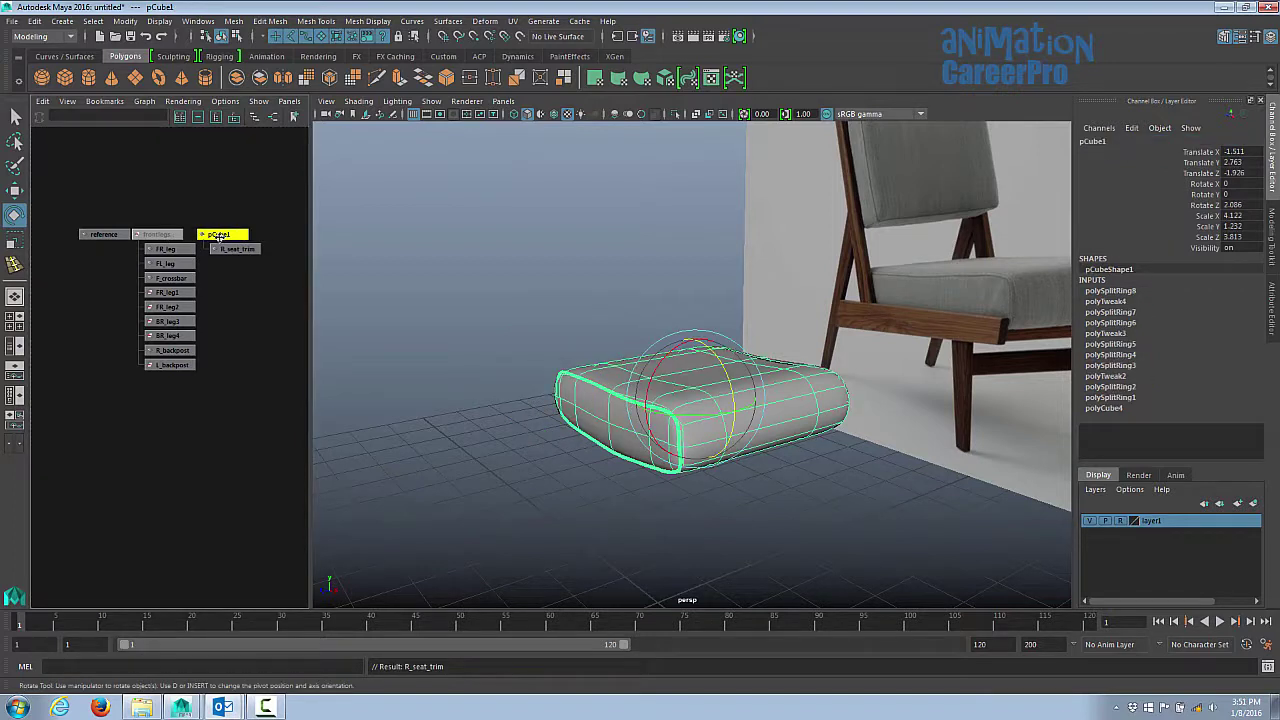
pyautogui.doubleClick(1093, 141)
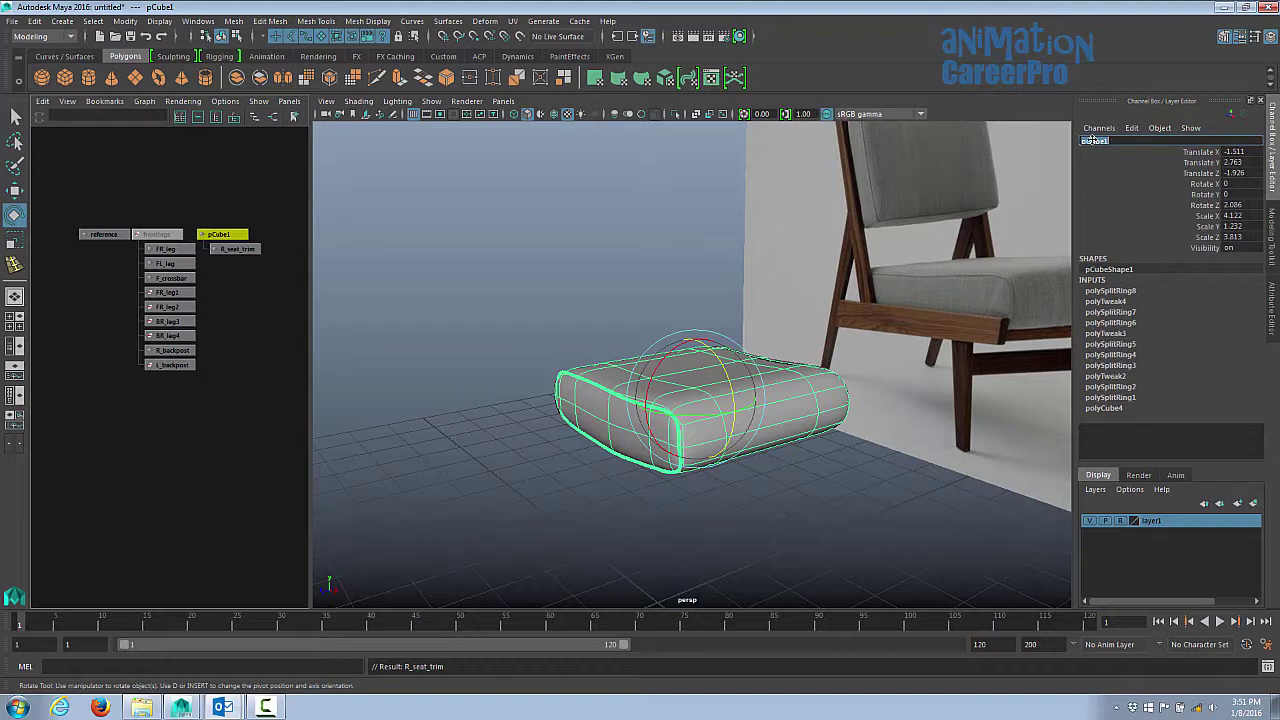
pyautogui.write('SeatCushion')
pyautogui.press('Return')
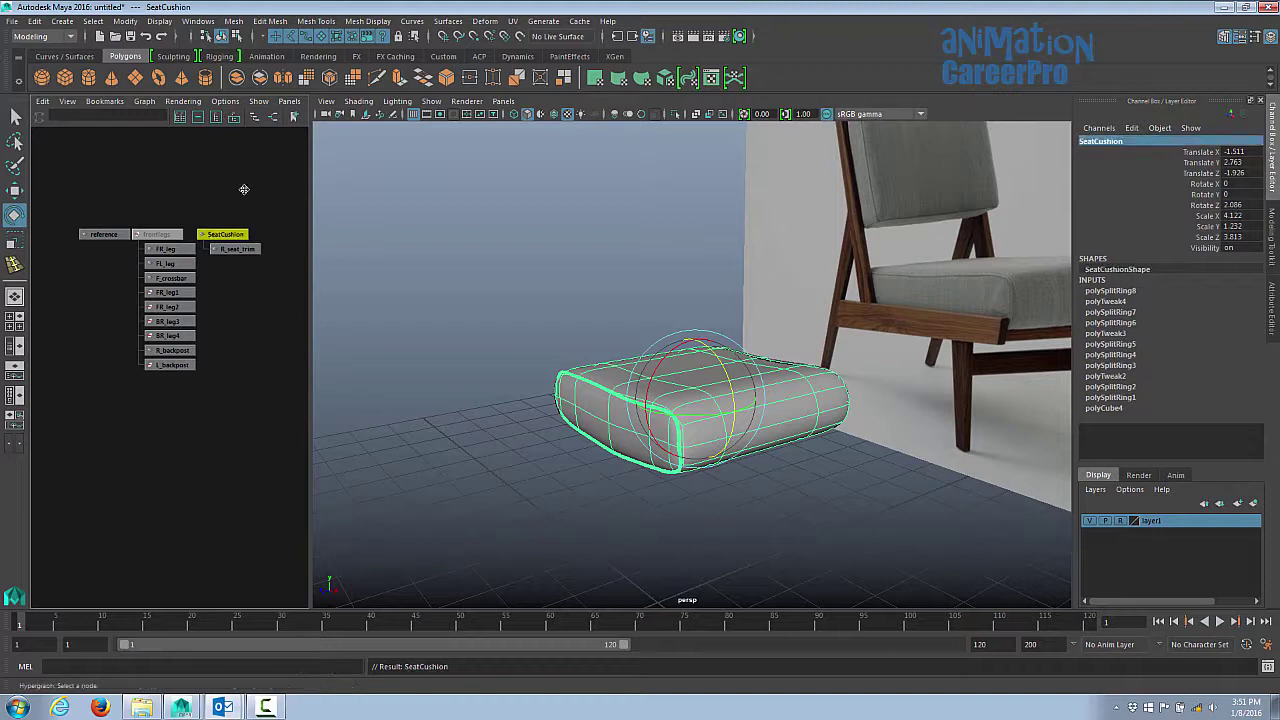
# Step: Unhide the frontlegs group to show the chair frame, and select the seat cushion
pyautogui.click(243, 269)
pyautogui.click(226, 235)
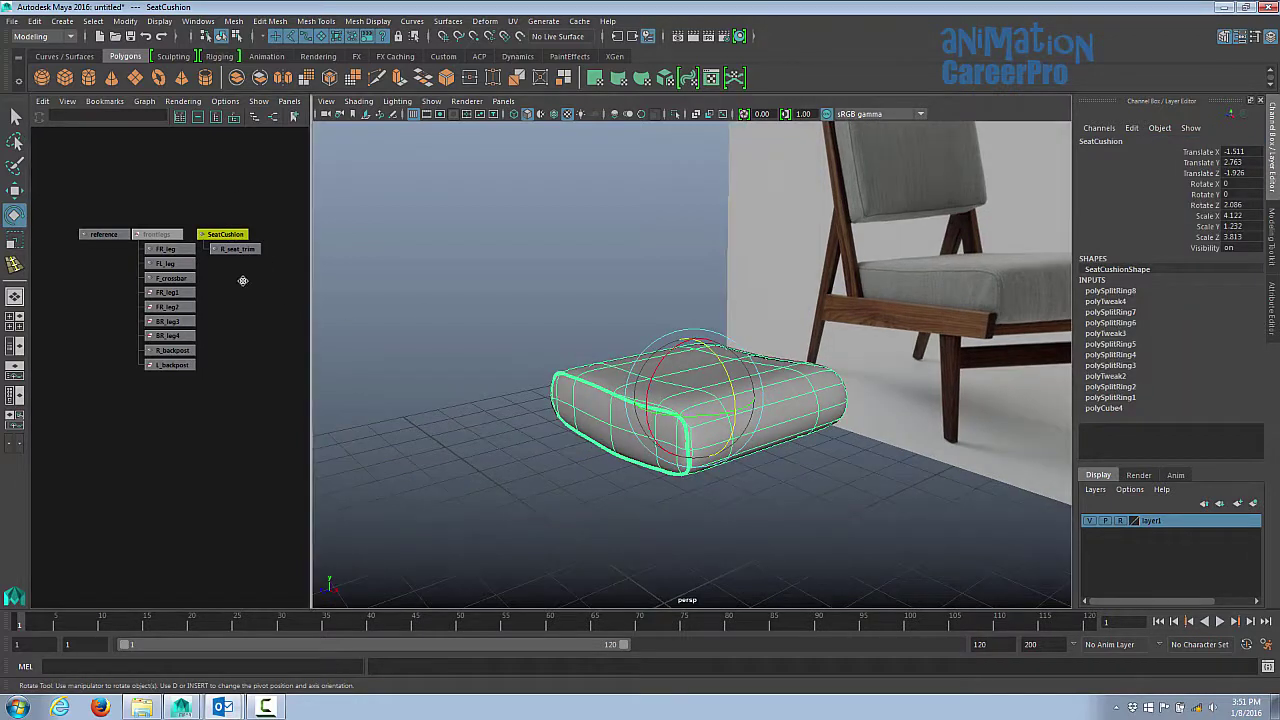
pyautogui.click(168, 234)
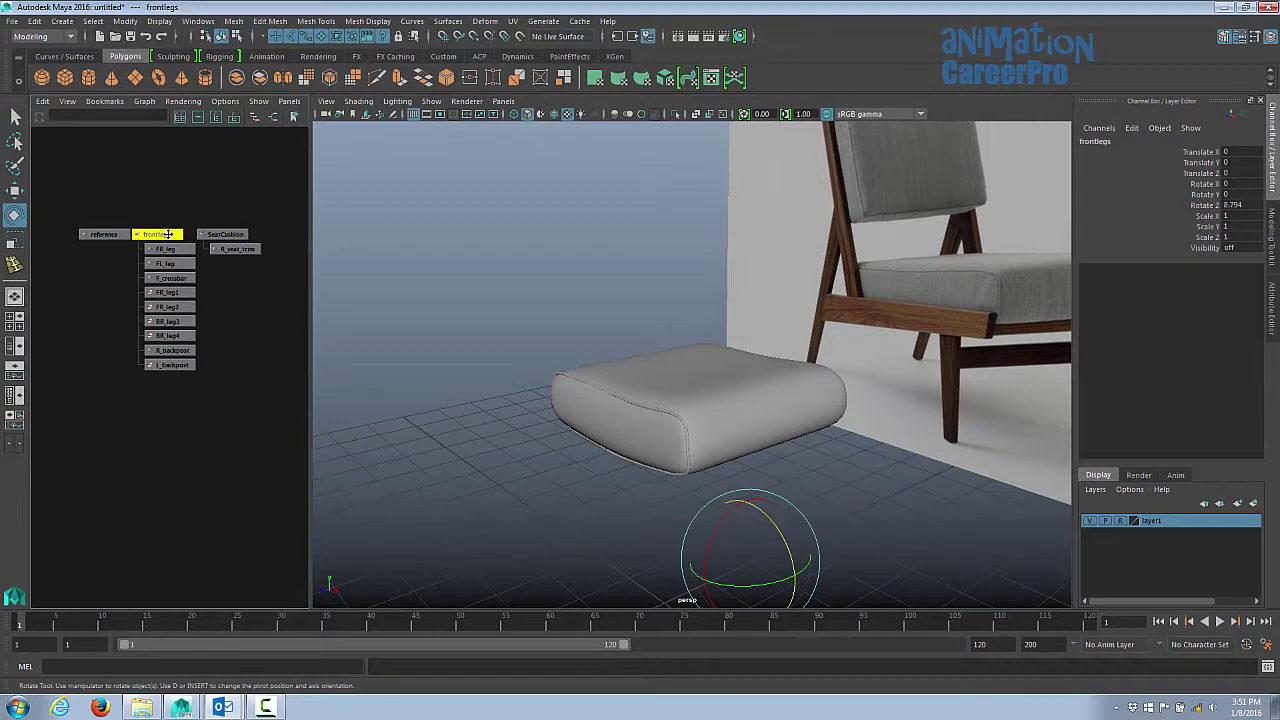
pyautogui.hotkey('shift', 'h')
pyautogui.click(246, 282)
pyautogui.keyDown('alt'); pyautogui.moveTo(698, 368); pyautogui.dragTo(671, 385); pyautogui.keyUp('alt')
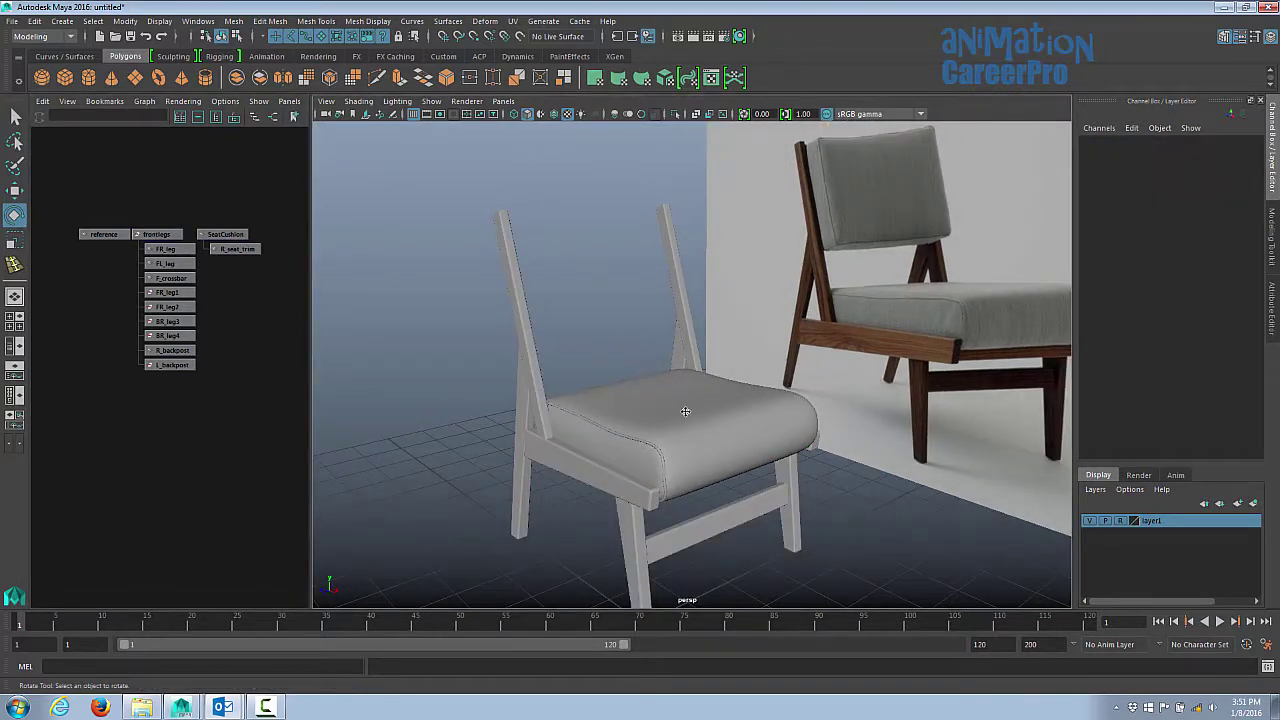
pyautogui.click(627, 415)
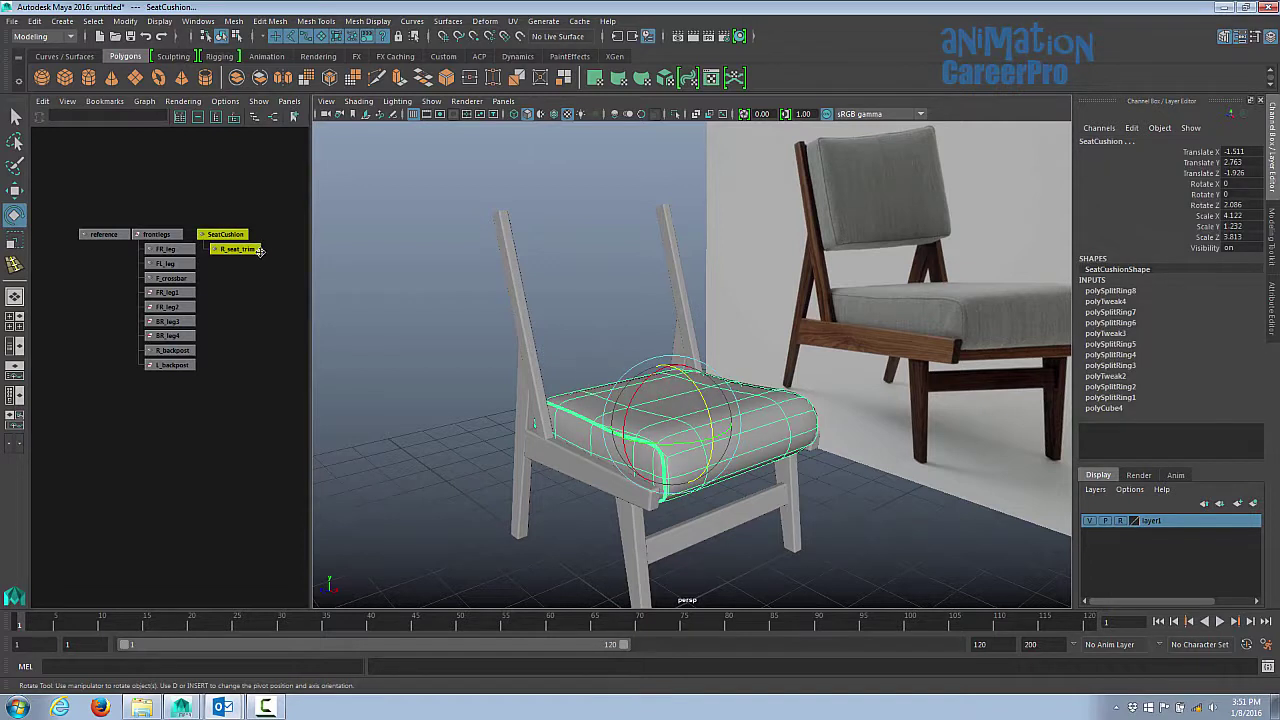
# Step: Duplicate SeatCushion together with its child trim
pyautogui.click(257, 217)
pyautogui.click(234, 236)
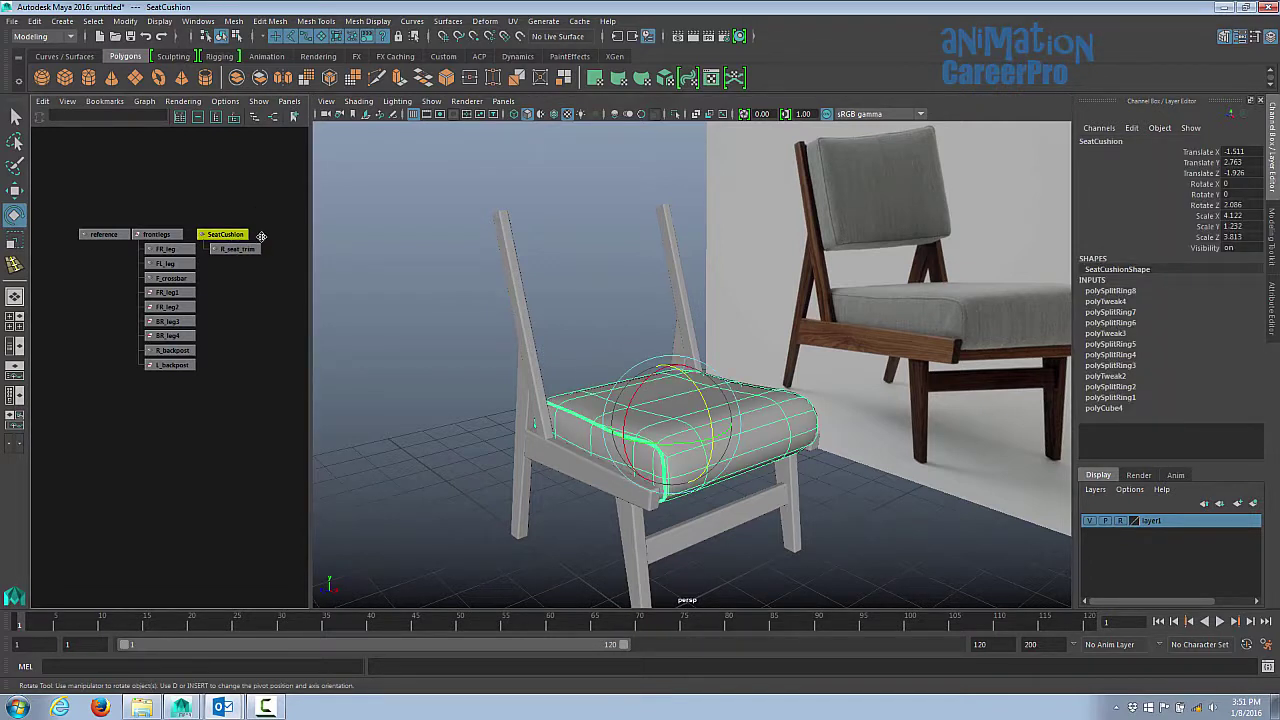
pyautogui.keyDown('alt'); pyautogui.moveTo(244, 326); pyautogui.dragTo(175, 329, button='middle'); pyautogui.keyUp('alt')
pyautogui.hotkey('ctrl', 'd')
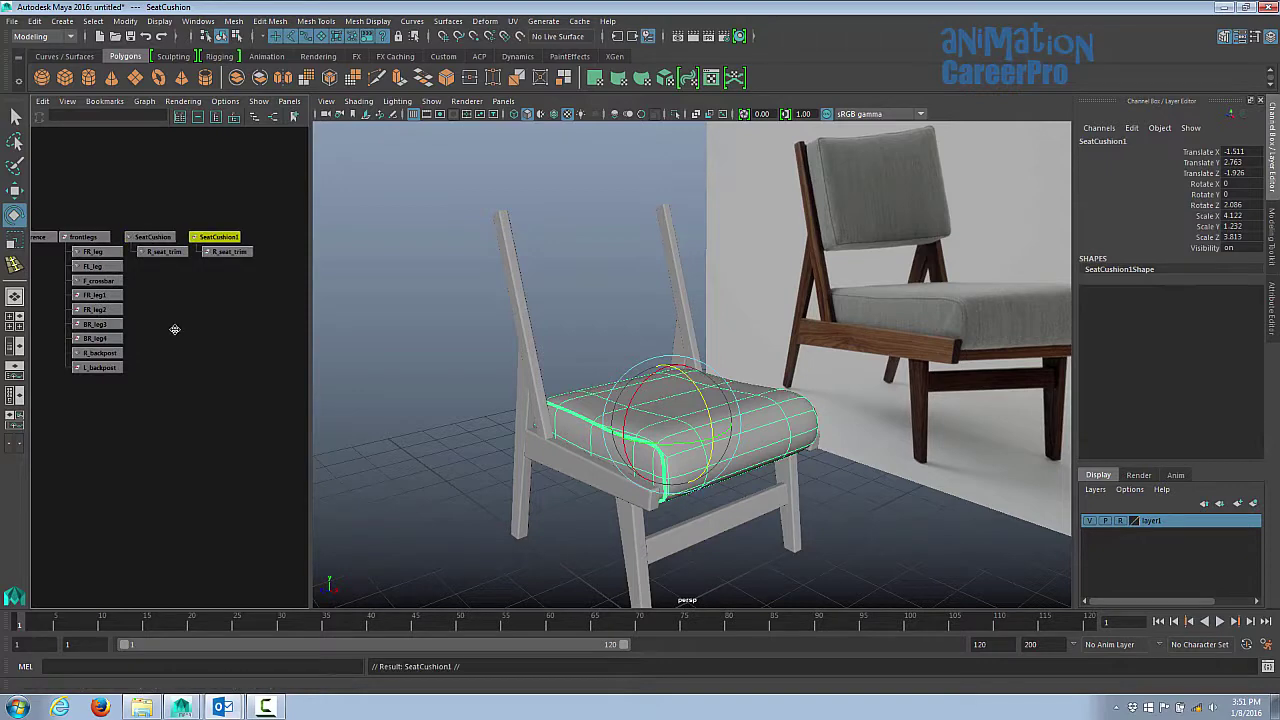
# Step: Move and scale the duplicated cushion to begin fitting it between the back posts as the backrest
pyautogui.press('w')
pyautogui.moveTo(666, 364)
pyautogui.mouseDown()
pyautogui.moveTo(708, 262)
pyautogui.moveTo(707, 363)
pyautogui.moveTo(690, 368)
pyautogui.mouseUp()
pyautogui.press('e')
pyautogui.press('r')
pyautogui.moveTo(669, 352); pyautogui.dragTo(600, 345)
pyautogui.moveTo(622, 352); pyautogui.dragTo(603, 352)
pyautogui.moveTo(684, 411); pyautogui.dragTo(788, 370)
pyautogui.press('w')
pyautogui.moveTo(733, 356); pyautogui.dragTo(650, 353)
pyautogui.moveTo(567, 285); pyautogui.dragTo(566, 248)
# Step: Rotate the backrest cushion to follow the lean of the back posts, and refine its scale and position
pyautogui.press('e')
pyautogui.moveTo(620, 290); pyautogui.dragTo(750, 314)
pyautogui.press('w')
pyautogui.press('r')
pyautogui.moveTo(583, 367); pyautogui.dragTo(585, 378)
pyautogui.press('w')
pyautogui.moveTo(568, 241); pyautogui.dragTo(568, 249)
pyautogui.moveTo(620, 315); pyautogui.dragTo(607, 290)
pyautogui.press('e')
pyautogui.press('q')
# Step: Deselect the backrest and hide the reference image layer layer1
pyautogui.keyDown('alt'); pyautogui.moveTo(788, 335); pyautogui.dragTo(662, 362); pyautogui.keyUp('alt')
pyautogui.keyDown('alt'); pyautogui.moveTo(530, 378); pyautogui.dragTo(594, 382, button='right'); pyautogui.keyUp('alt')
pyautogui.click(594, 382)
pyautogui.keyDown('alt'); pyautogui.moveTo(970, 385); pyautogui.dragTo(874, 369); pyautogui.keyUp('alt')
pyautogui.click(1089, 520)
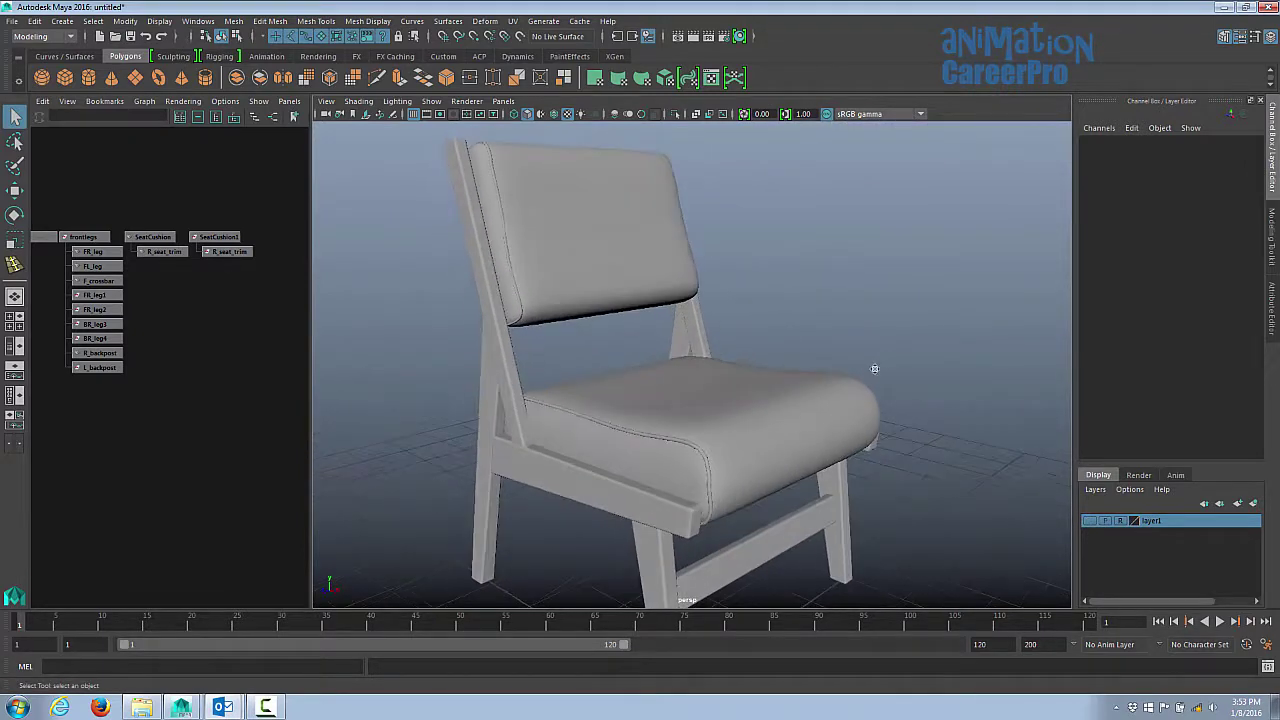
# Step: Duplicate the seat cushion's trim and move the copy across to the opposite side of the seat
pyautogui.click(694, 447)
pyautogui.moveTo(802, 446)
pyautogui.keyDown('alt'); pyautogui.mouseDown()
pyautogui.moveTo(765, 440)
pyautogui.moveTo(802, 434)
pyautogui.mouseUp(); pyautogui.keyUp('alt')
pyautogui.hotkey('ctrl', 'd')
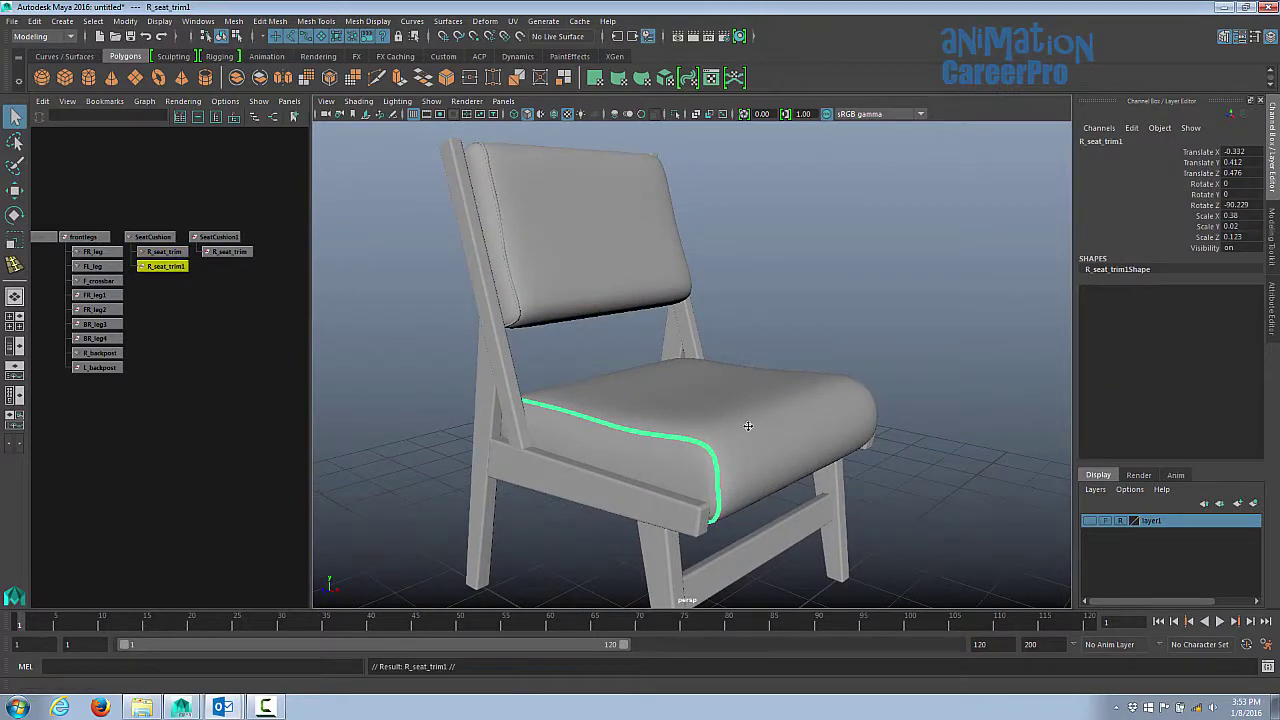
pyautogui.press('w')
pyautogui.moveTo(466, 416); pyautogui.dragTo(523, 411)
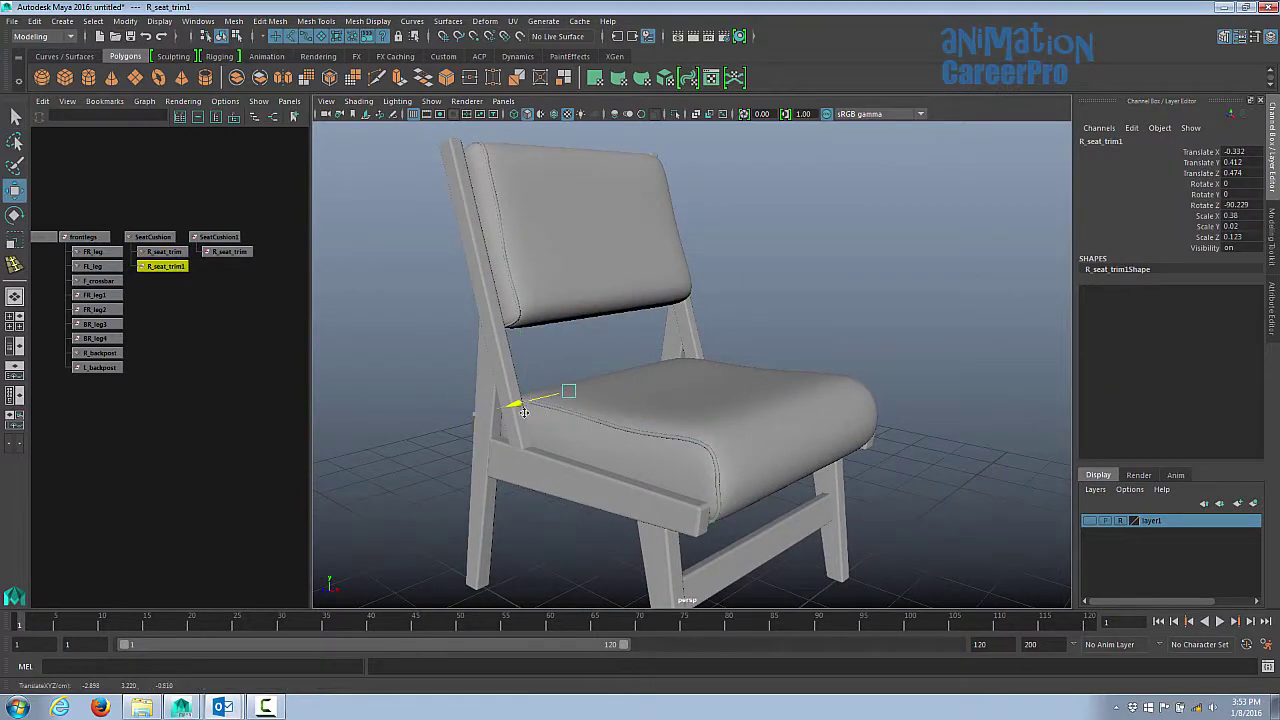
pyautogui.moveTo(658, 400); pyautogui.dragTo(686, 400)
pyautogui.keyDown('alt'); pyautogui.moveTo(1030, 405); pyautogui.dragTo(964, 411); pyautogui.keyUp('alt')
# Step: Hide the frontlegs group and select a vertex ring on the upper edge of the duplicated seat trim
pyautogui.click(84, 237)
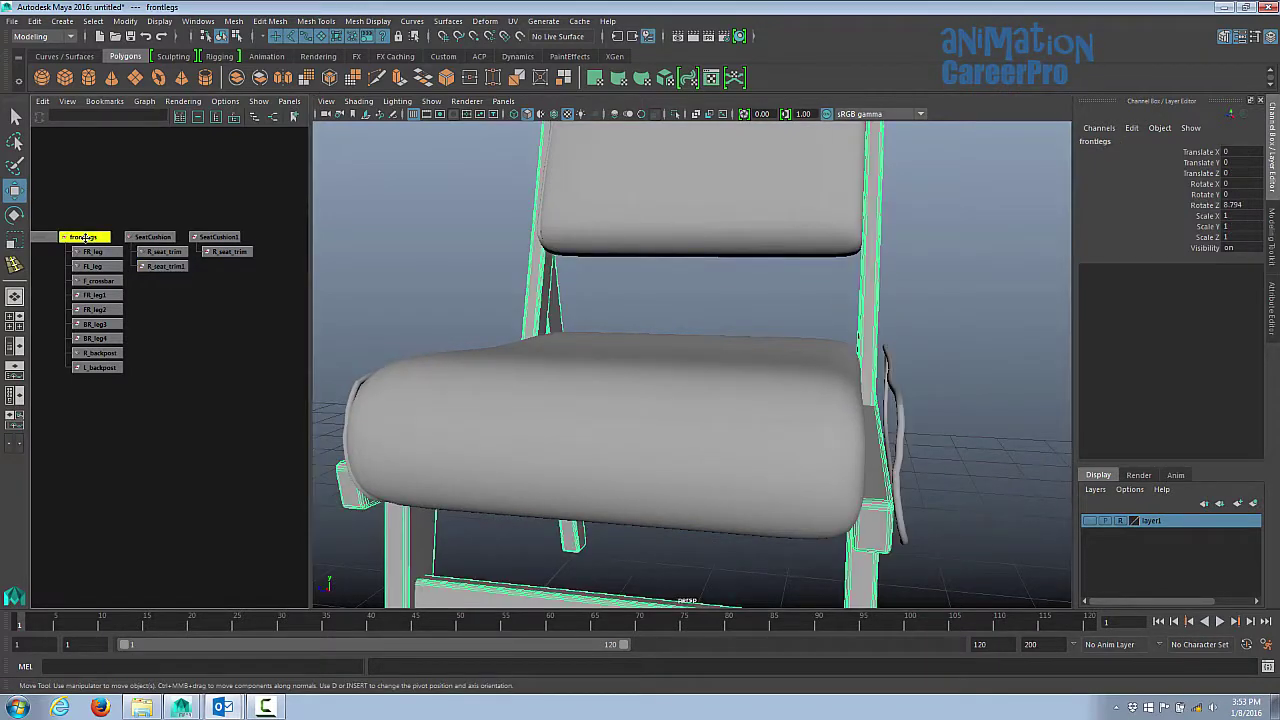
pyautogui.hotkey('ctrl', 'h')
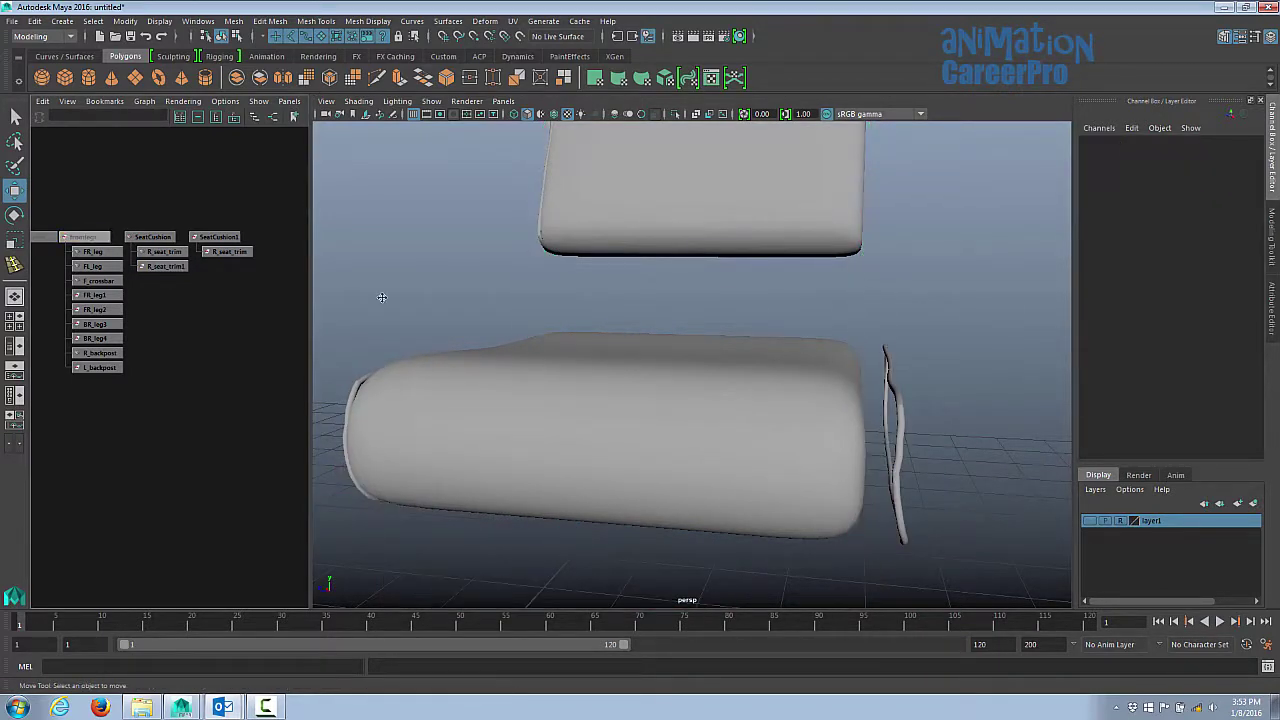
pyautogui.press('5')
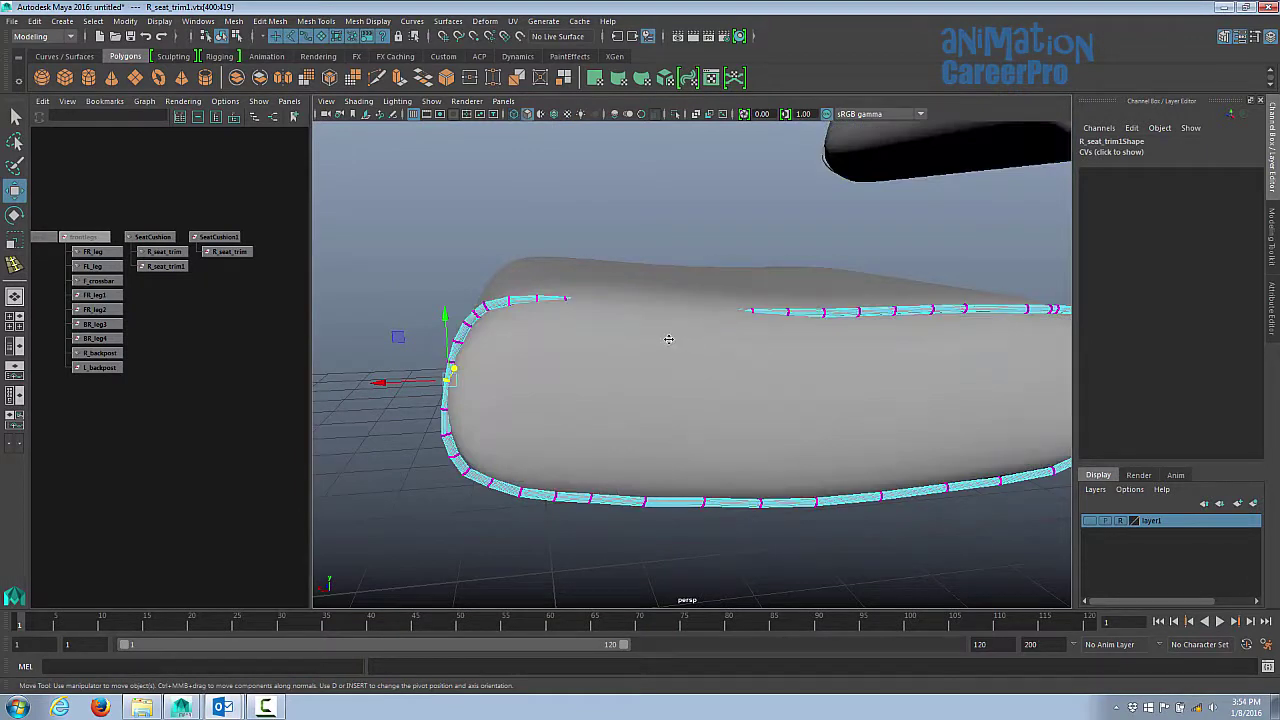
pyautogui.moveTo(668, 339)
pyautogui.keyDown('alt'); pyautogui.mouseDown()
pyautogui.moveTo(769, 306)
pyautogui.moveTo(774, 277)
pyautogui.mouseUp(); pyautogui.keyUp('alt')
pyautogui.press('4')
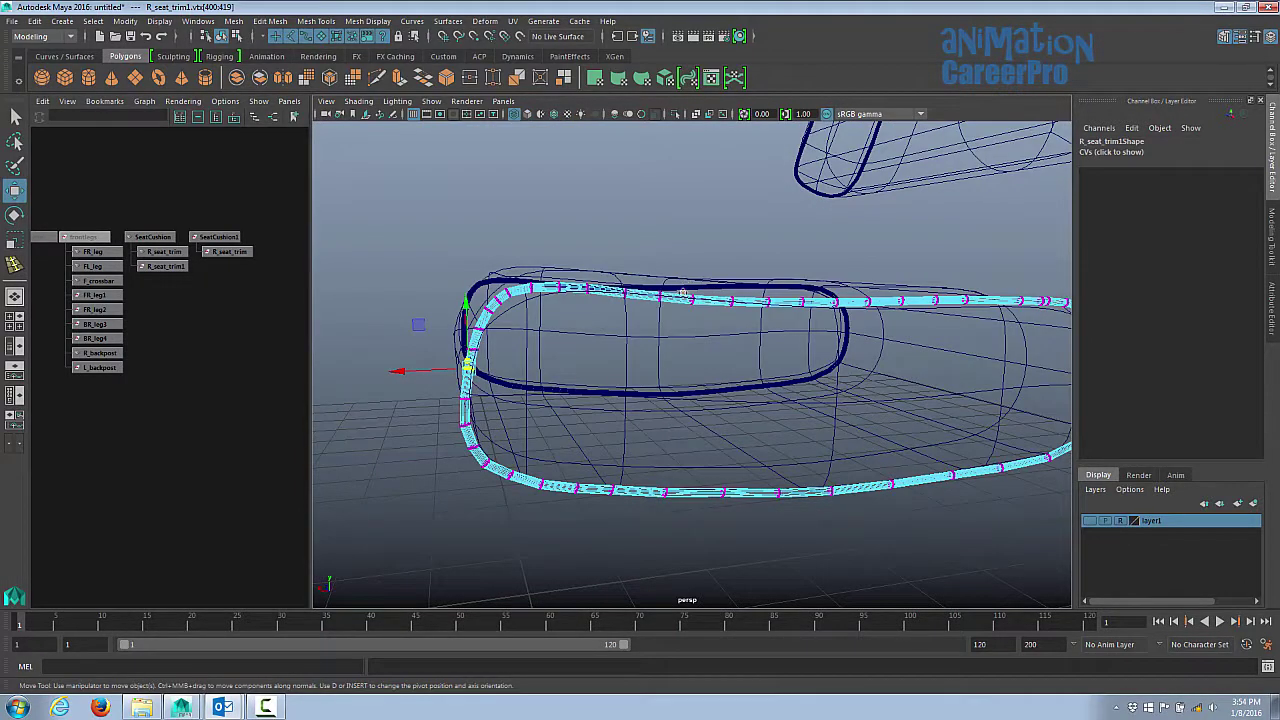
pyautogui.press('5')
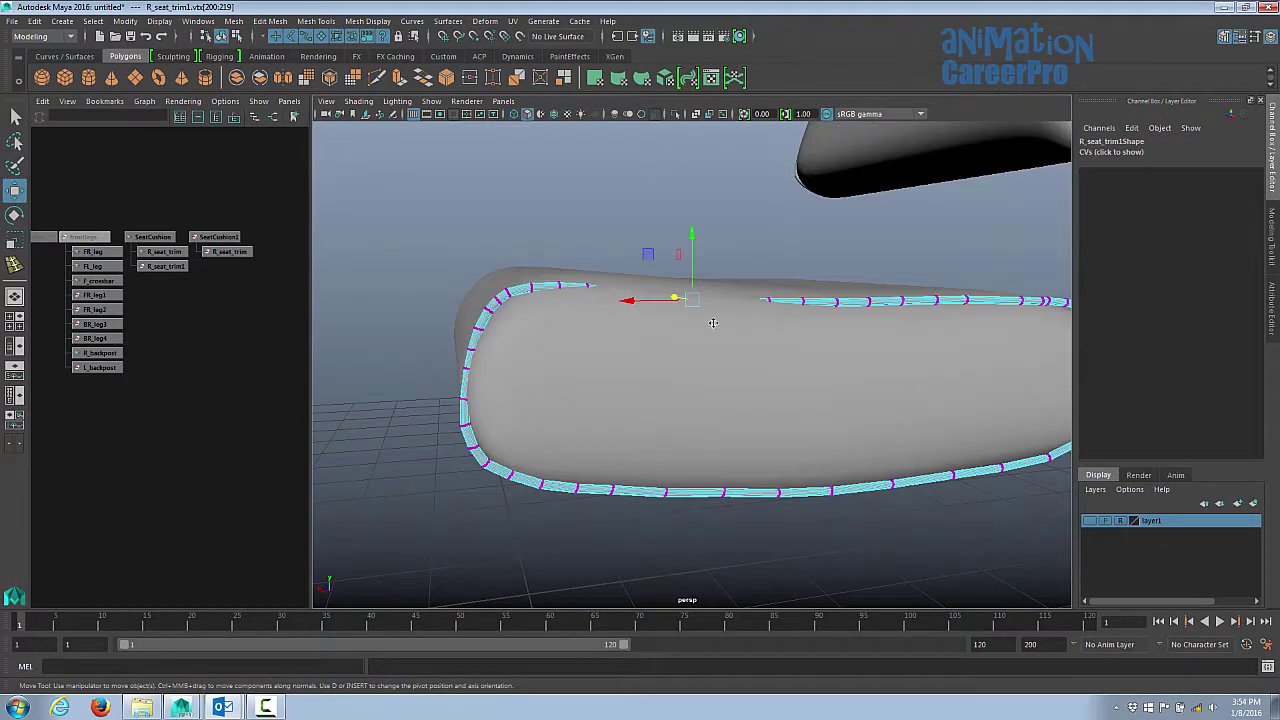
# Step: Turn on Soft Select and test it by lowering the selected trim ring, undoing that move
pyautogui.click(1271, 232)
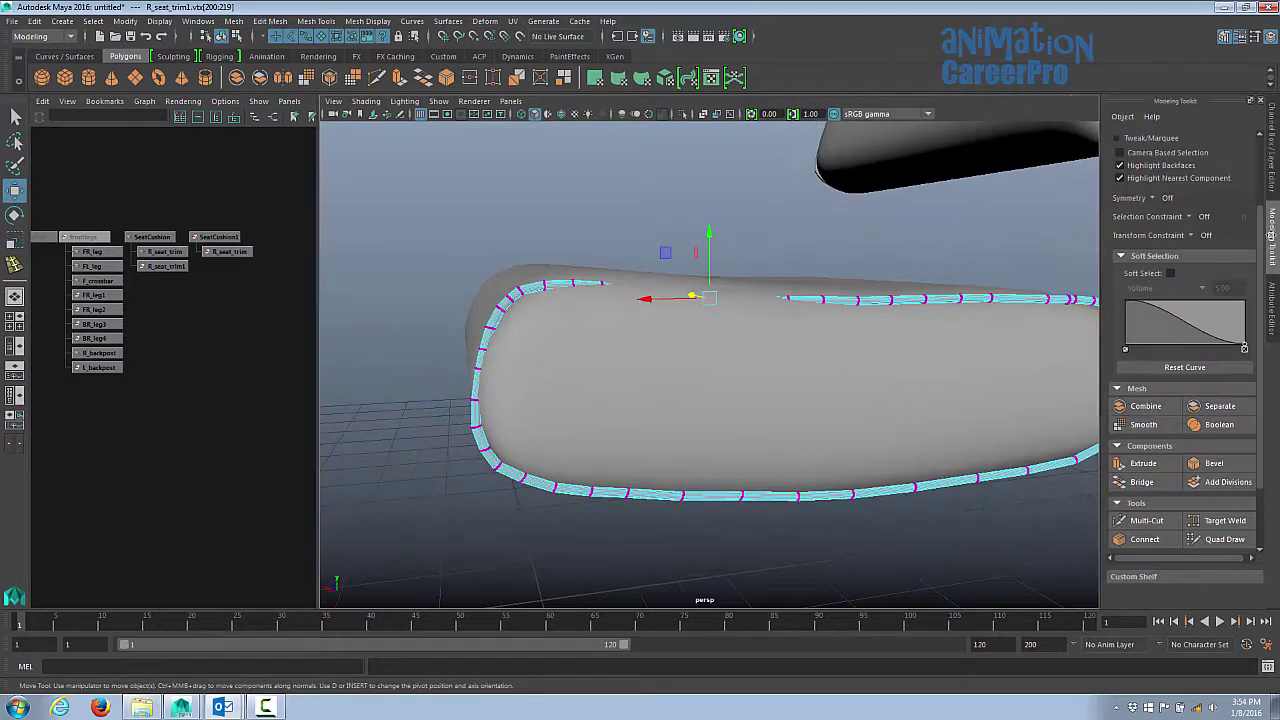
pyautogui.click(1171, 274)
pyautogui.keyDown('alt'); pyautogui.moveTo(755, 265); pyautogui.dragTo(717, 277); pyautogui.keyUp('alt')
pyautogui.keyDown('alt'); pyautogui.moveTo(717, 277); pyautogui.dragTo(636, 281, button='right'); pyautogui.keyUp('alt')
pyautogui.keyDown('alt'); pyautogui.moveTo(636, 281); pyautogui.dragTo(622, 286); pyautogui.keyUp('alt')
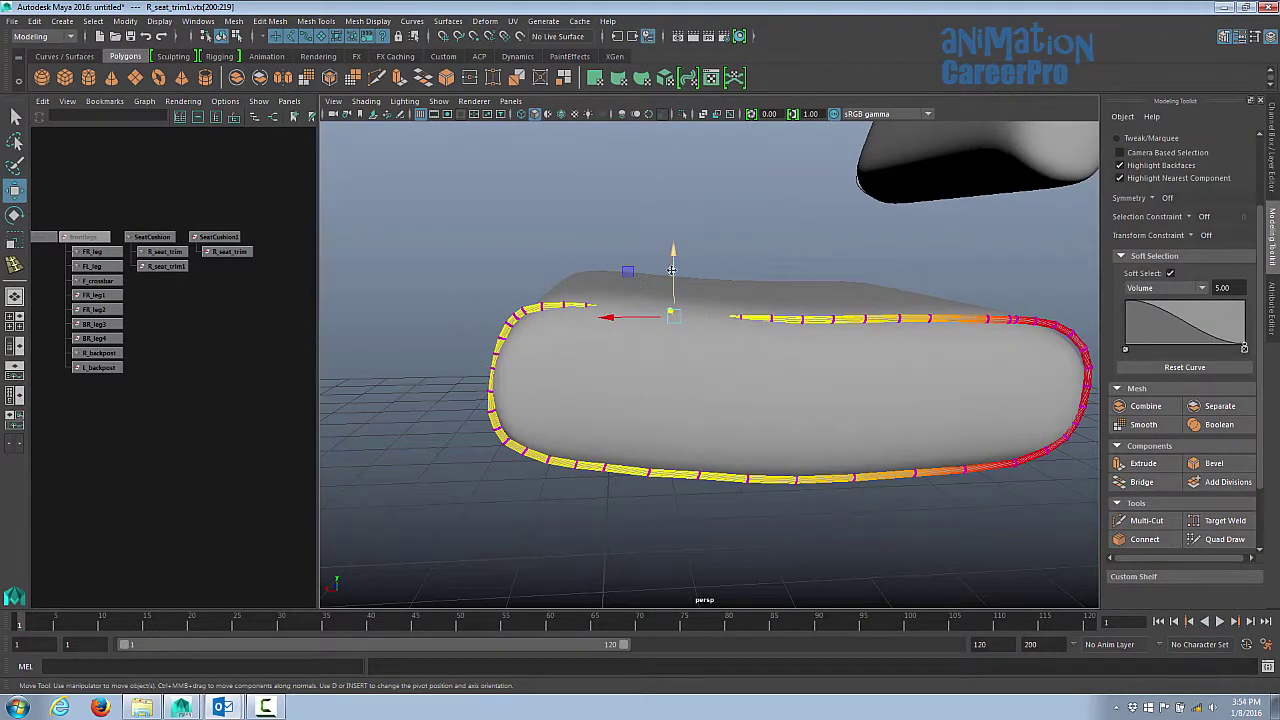
pyautogui.moveTo(670, 252); pyautogui.dragTo(674, 286)
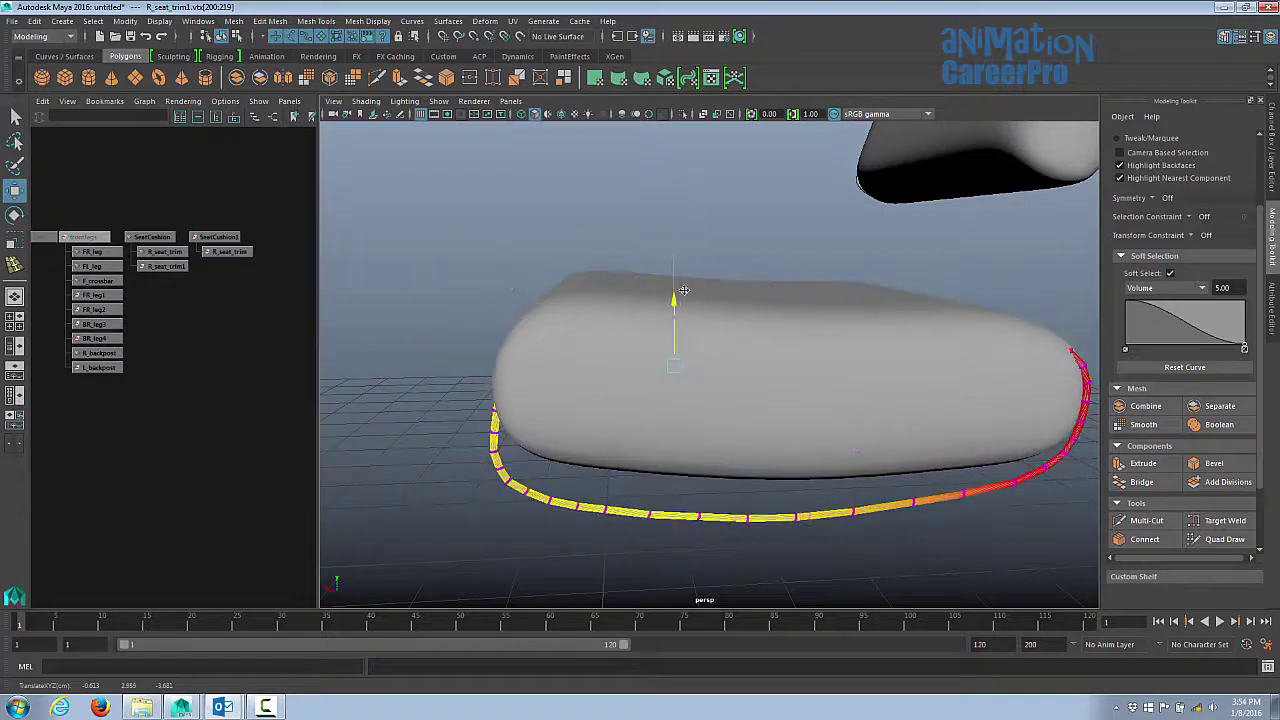
pyautogui.hotkey('ctrl', 'z')
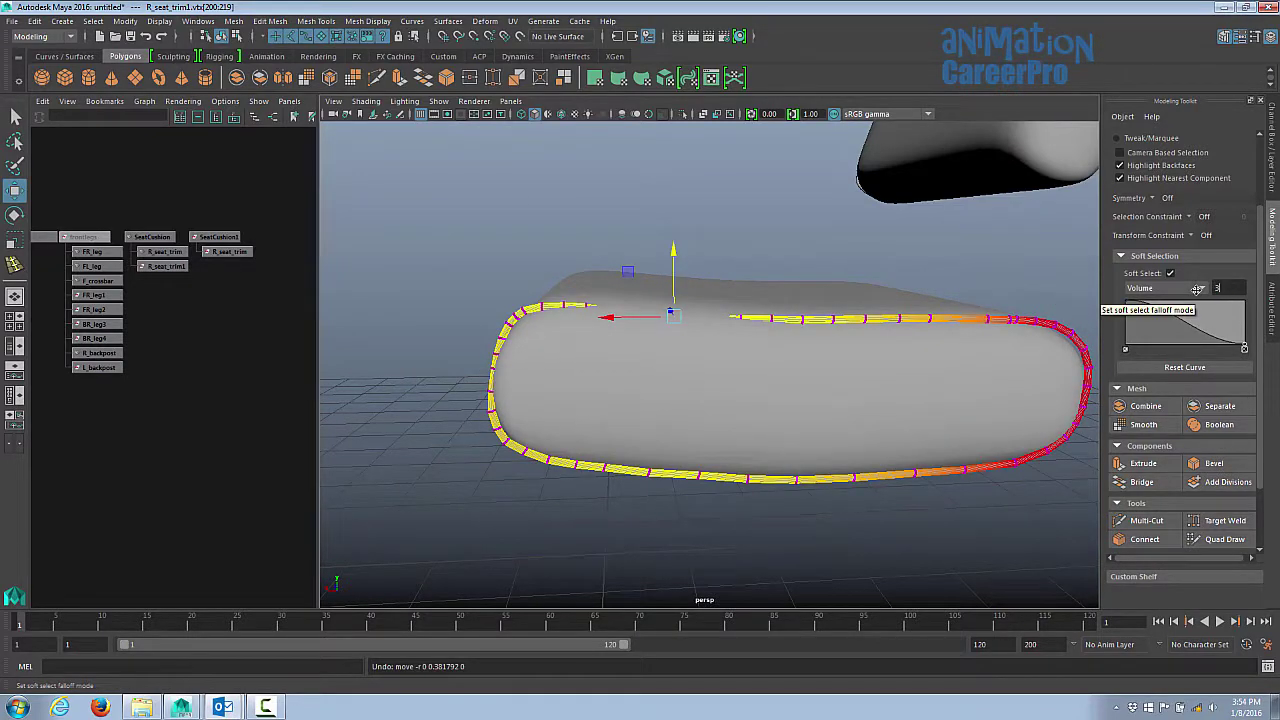
# Step: Set the soft selection radius to 1.00 and raise the selected ring on the trim's upper edge
pyautogui.press('Return')
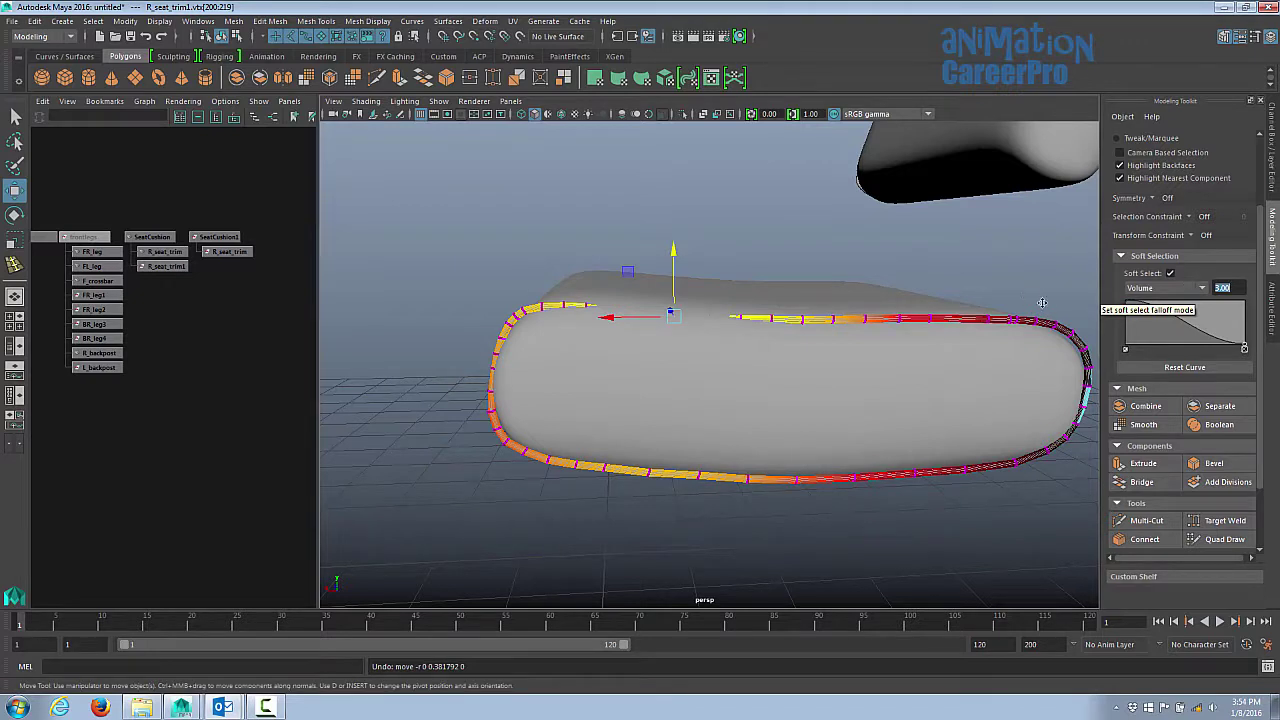
pyautogui.write('3.5')
pyautogui.press('Return')
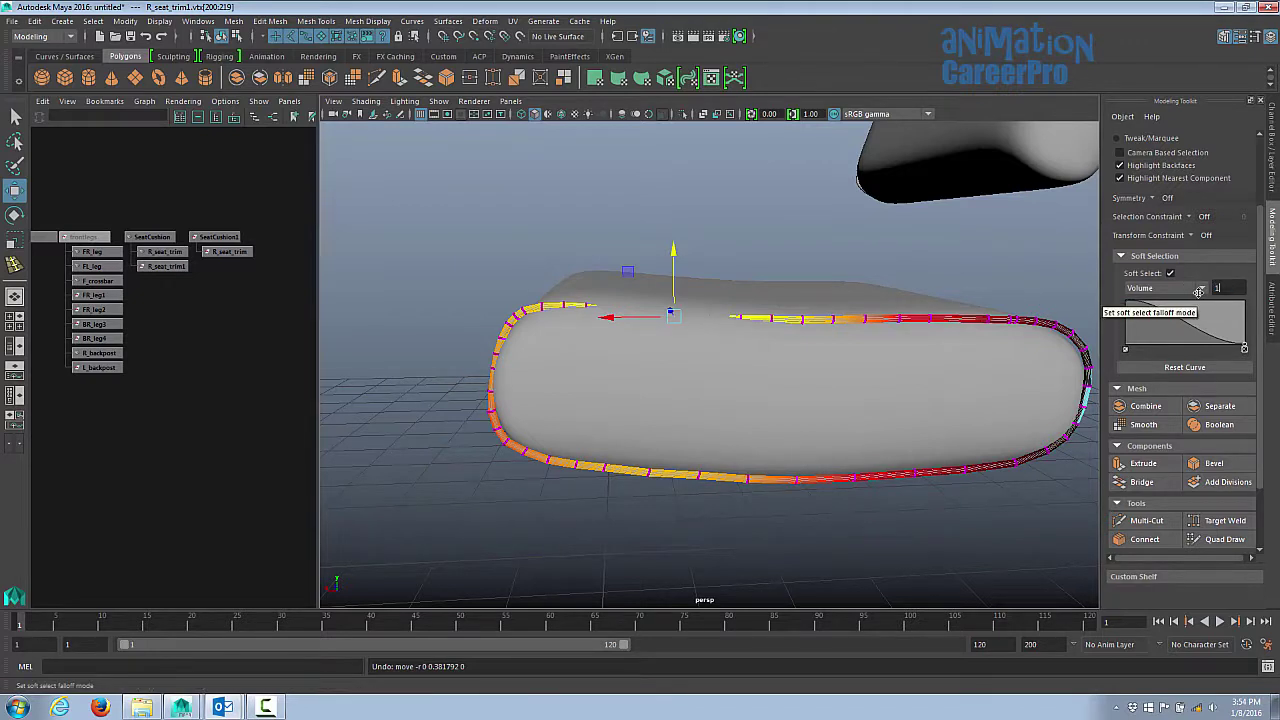
pyautogui.write('1')
pyautogui.press('Return')
pyautogui.moveTo(678, 261)
pyautogui.mouseDown()
pyautogui.moveTo(677, 230)
pyautogui.moveTo(678, 247)
pyautogui.mouseUp()
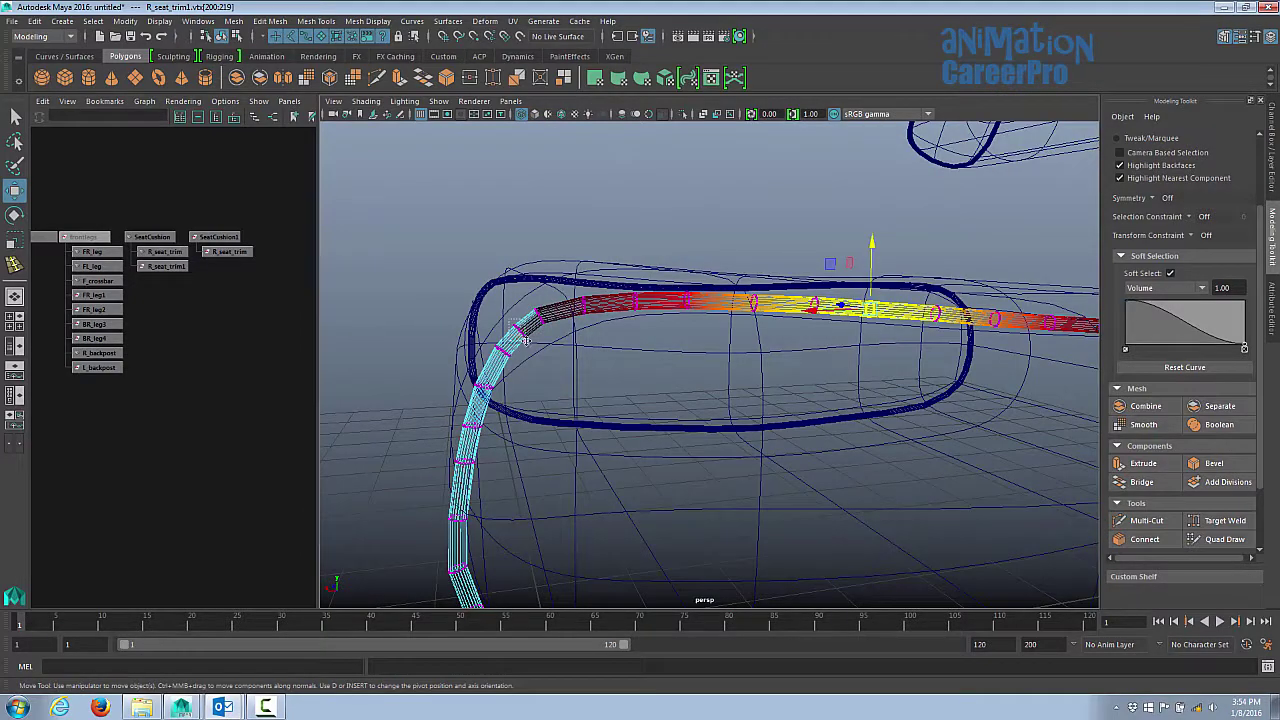
# Step: Select the ring at the seat trim's upper front corner and nudge it down toward the cushion
pyautogui.moveTo(503, 347); pyautogui.dragTo(534, 322)
pyautogui.press('5')
pyautogui.moveTo(518, 266); pyautogui.dragTo(519, 271)
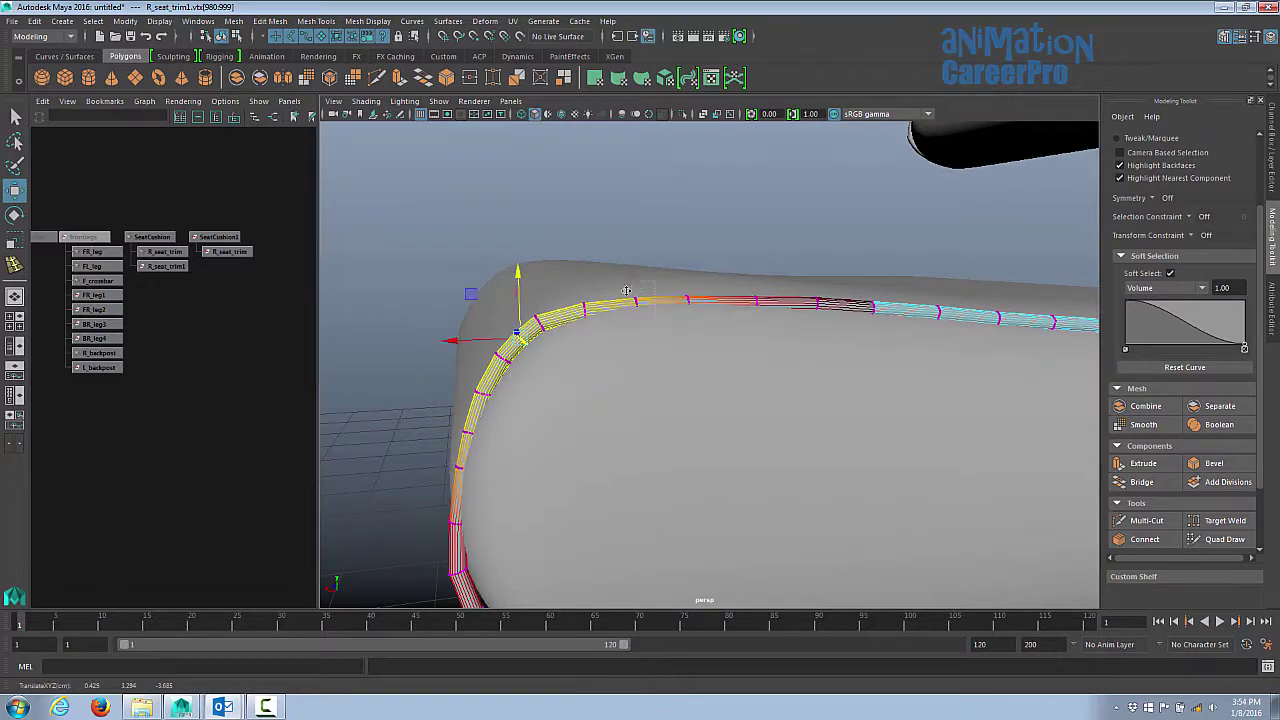
pyautogui.moveTo(626, 290); pyautogui.dragTo(480, 314)
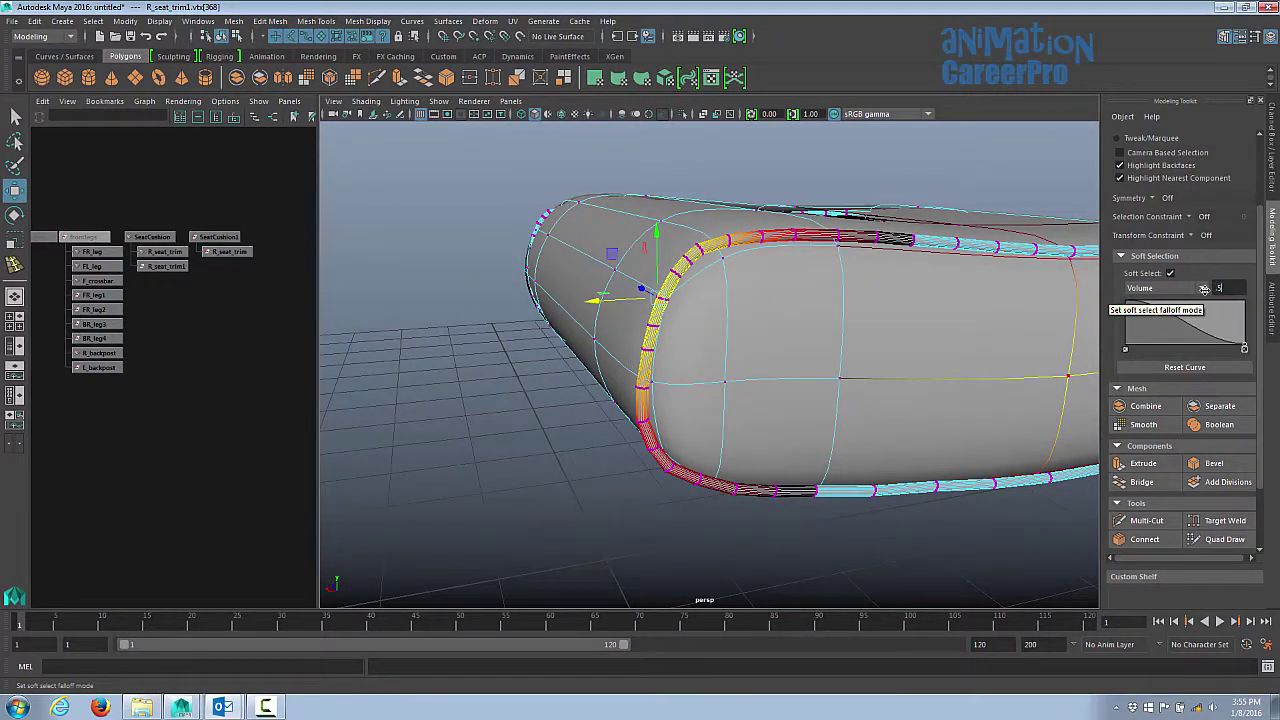
# Step: Set the soft selection radius to 0.50 and lower the vertices at the seat trim's upper front corner
pyautogui.press('Return')
pyautogui.keyDown('alt'); pyautogui.moveTo(800, 297); pyautogui.dragTo(686, 294); pyautogui.keyUp('alt')
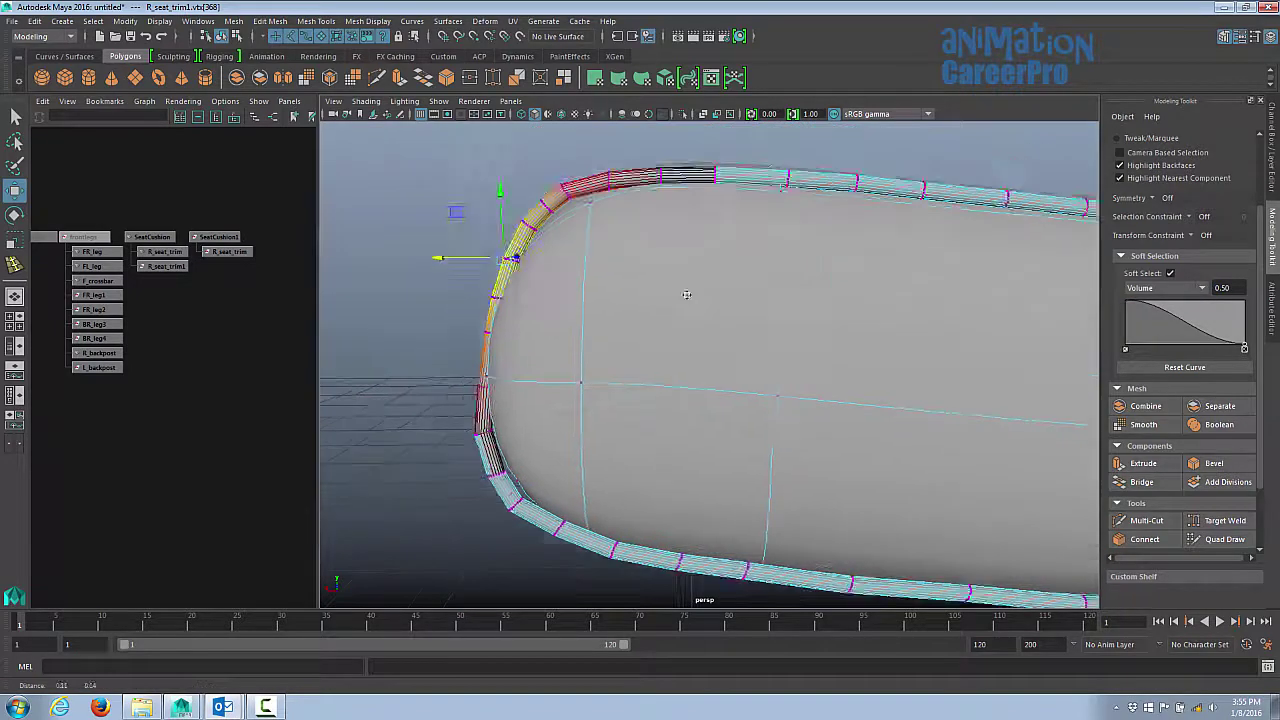
pyautogui.keyDown('alt'); pyautogui.moveTo(686, 294); pyautogui.dragTo(818, 338, button='right'); pyautogui.keyUp('alt')
pyautogui.press('4')
pyautogui.keyDown('alt'); pyautogui.moveTo(690, 262); pyautogui.dragTo(676, 256); pyautogui.keyUp('alt')
pyautogui.moveTo(632, 228); pyautogui.dragTo(664, 268)
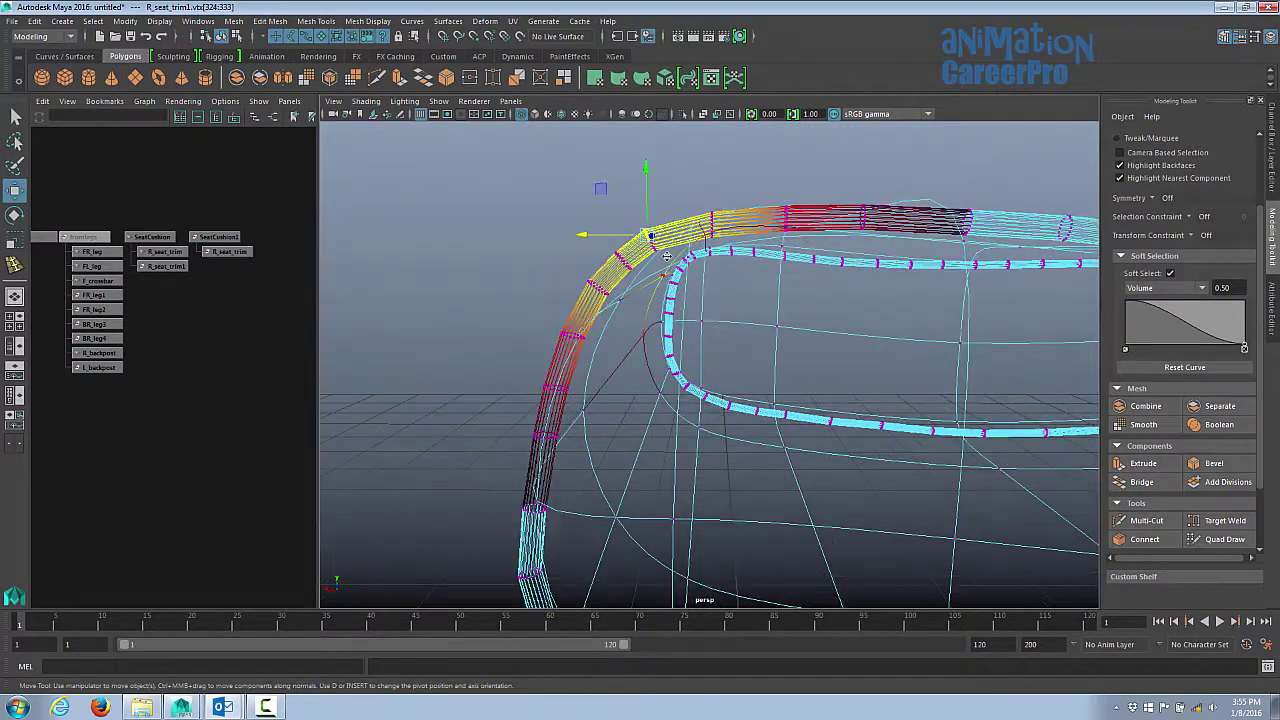
pyautogui.press('5')
pyautogui.moveTo(646, 175); pyautogui.dragTo(646, 185)
pyautogui.press('4')
pyautogui.keyDown('alt'); pyautogui.moveTo(760, 231); pyautogui.dragTo(746, 256); pyautogui.keyUp('alt')
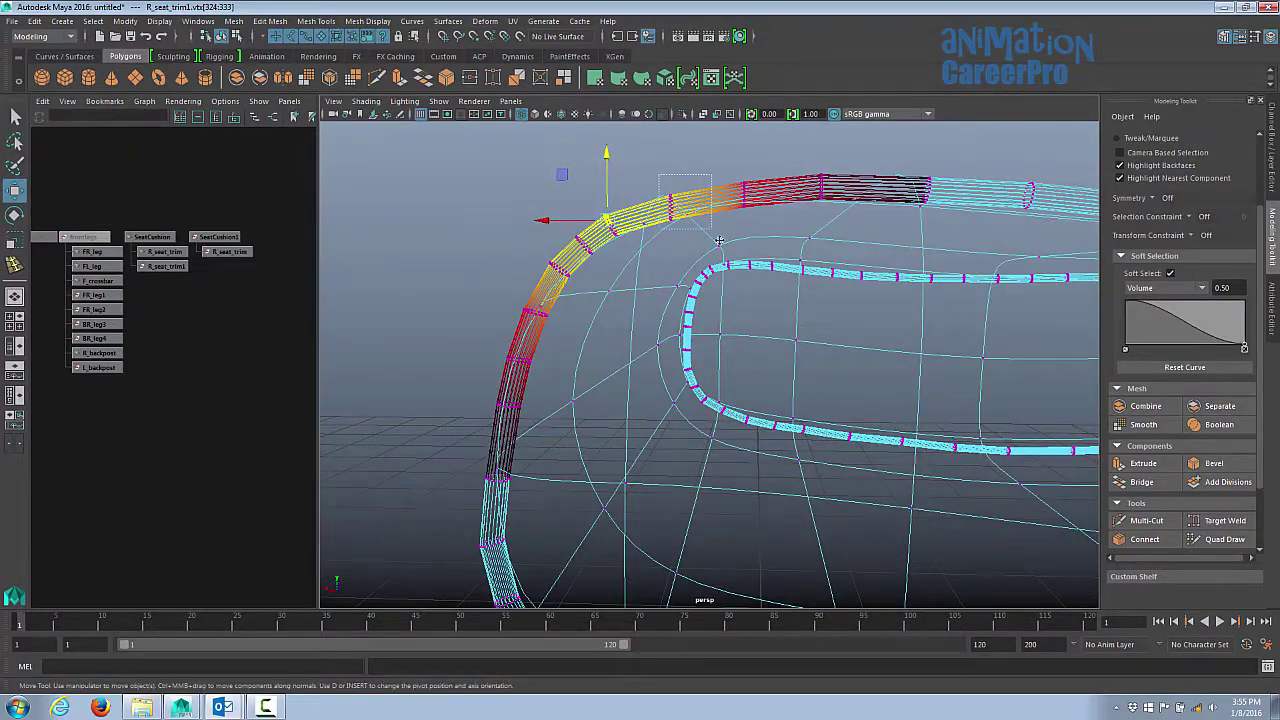
# Step: Nudge the upper front corner vertex of the seat trim down and a front edge vertex outward
pyautogui.click(714, 238)
pyautogui.press('5')
pyautogui.click(604, 212)
pyautogui.moveTo(603, 145); pyautogui.dragTo(603, 152)
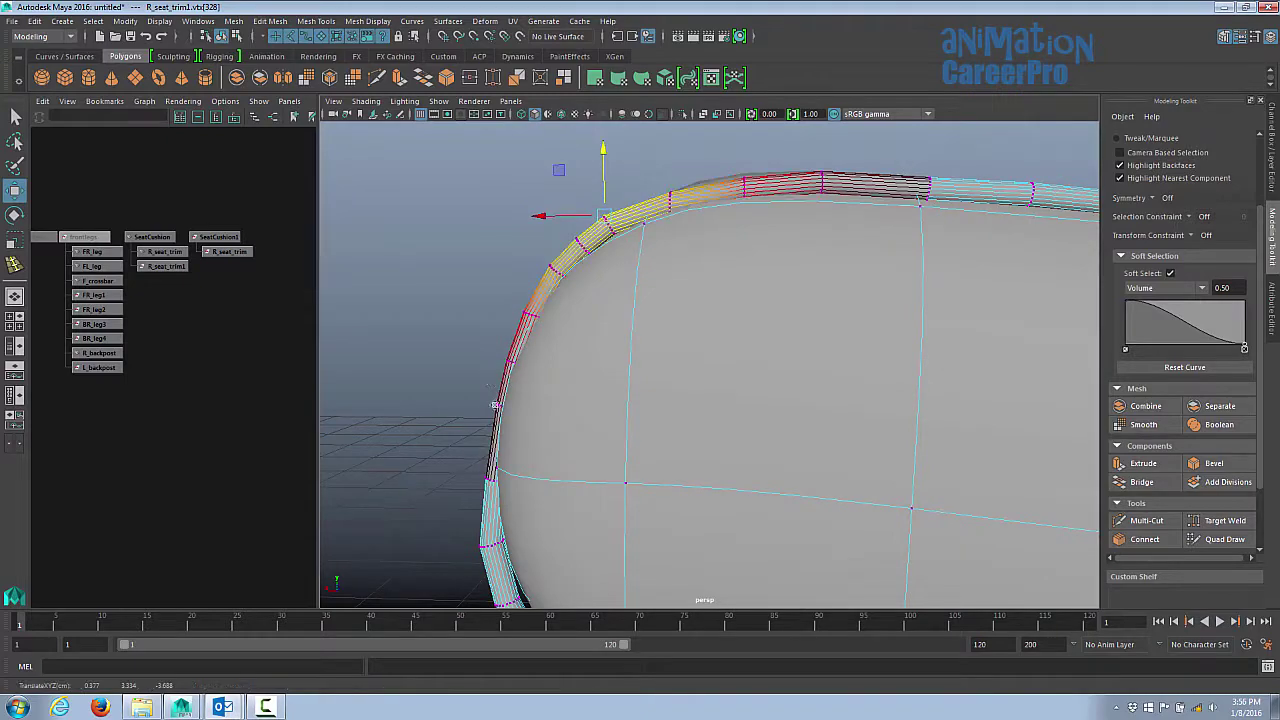
pyautogui.click(494, 403)
pyautogui.moveTo(437, 403); pyautogui.dragTo(424, 403)
# Step: Reposition vertices along the lower front part of the seat trim to follow the cushion
pyautogui.keyDown('alt'); pyautogui.moveTo(544, 512); pyautogui.dragTo(617, 272, button='middle'); pyautogui.keyUp('alt')
pyautogui.click(563, 368)
pyautogui.moveTo(502, 369); pyautogui.dragTo(660, 385)
pyautogui.click(580, 533)
pyautogui.moveTo(574, 486); pyautogui.dragTo(574, 478)
pyautogui.keyDown('alt'); pyautogui.moveTo(650, 500); pyautogui.dragTo(800, 400); pyautogui.keyUp('alt')
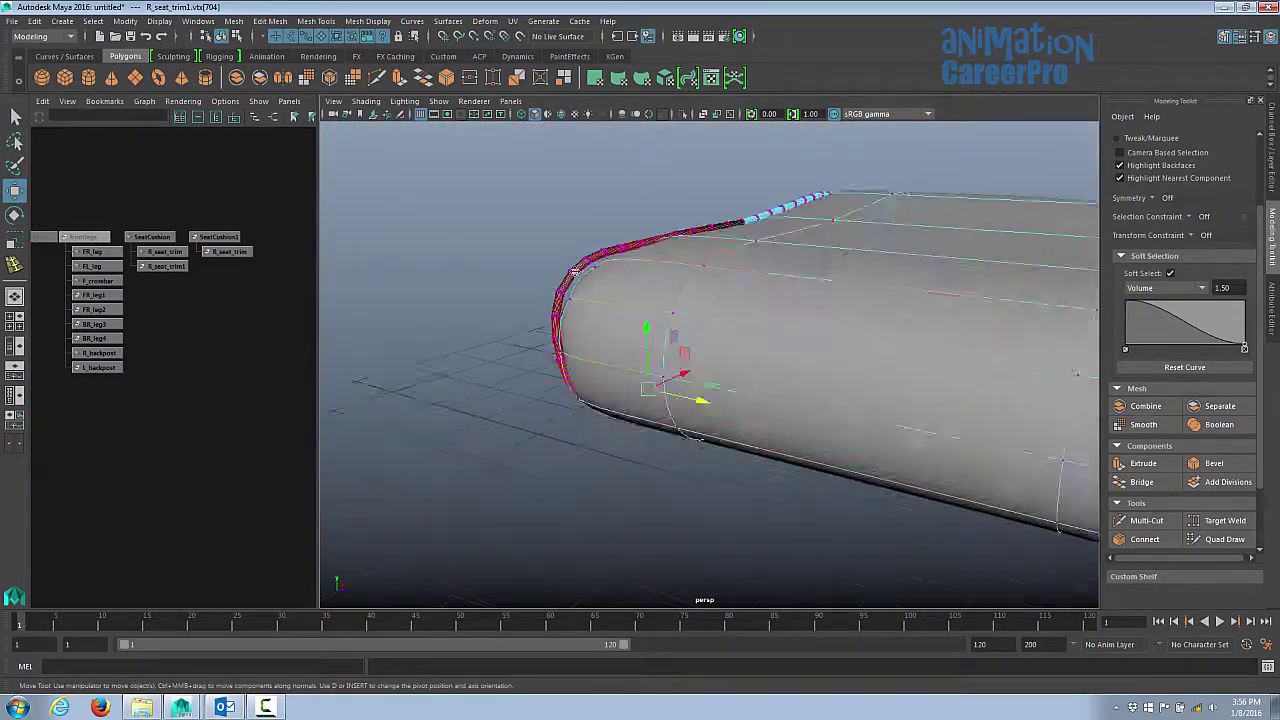
# Step: Move further vertices along the seat trim with soft selection so it hugs the cushion's contour
pyautogui.keyDown('alt'); pyautogui.moveTo(690, 400); pyautogui.dragTo(715, 430); pyautogui.keyUp('alt')
pyautogui.click(643, 306)
pyautogui.moveTo(694, 308); pyautogui.dragTo(692, 322)
pyautogui.keyDown('alt'); pyautogui.moveTo(700, 330); pyautogui.dragTo(820, 345); pyautogui.keyUp('alt')
pyautogui.click(743, 315)
pyautogui.click(657, 302)
pyautogui.moveTo(657, 236); pyautogui.dragTo(657, 233)
pyautogui.keyDown('alt'); pyautogui.moveTo(657, 240); pyautogui.dragTo(610, 265); pyautogui.keyUp('alt')
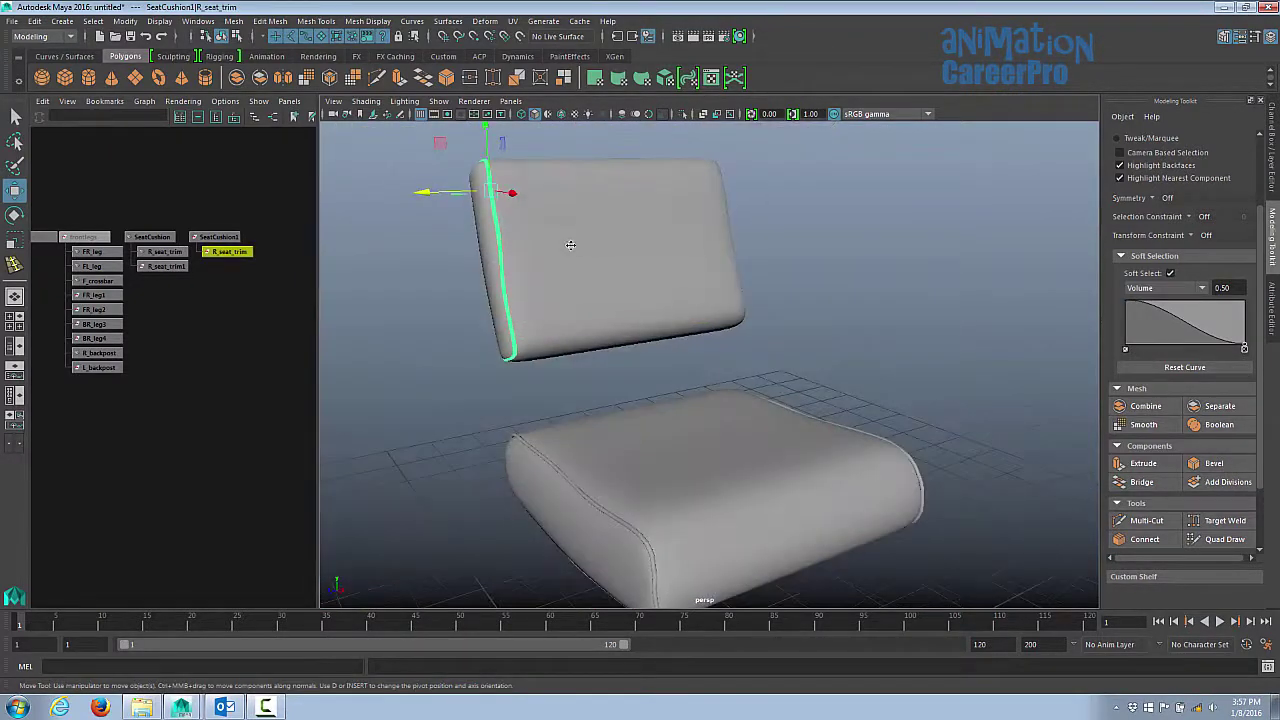
# Step: Duplicate the backrest's trim and move the copy across to the backrest's opposite side
pyautogui.keyDown('alt'); pyautogui.moveTo(566, 243); pyautogui.dragTo(619, 306, button='middle'); pyautogui.keyUp('alt')
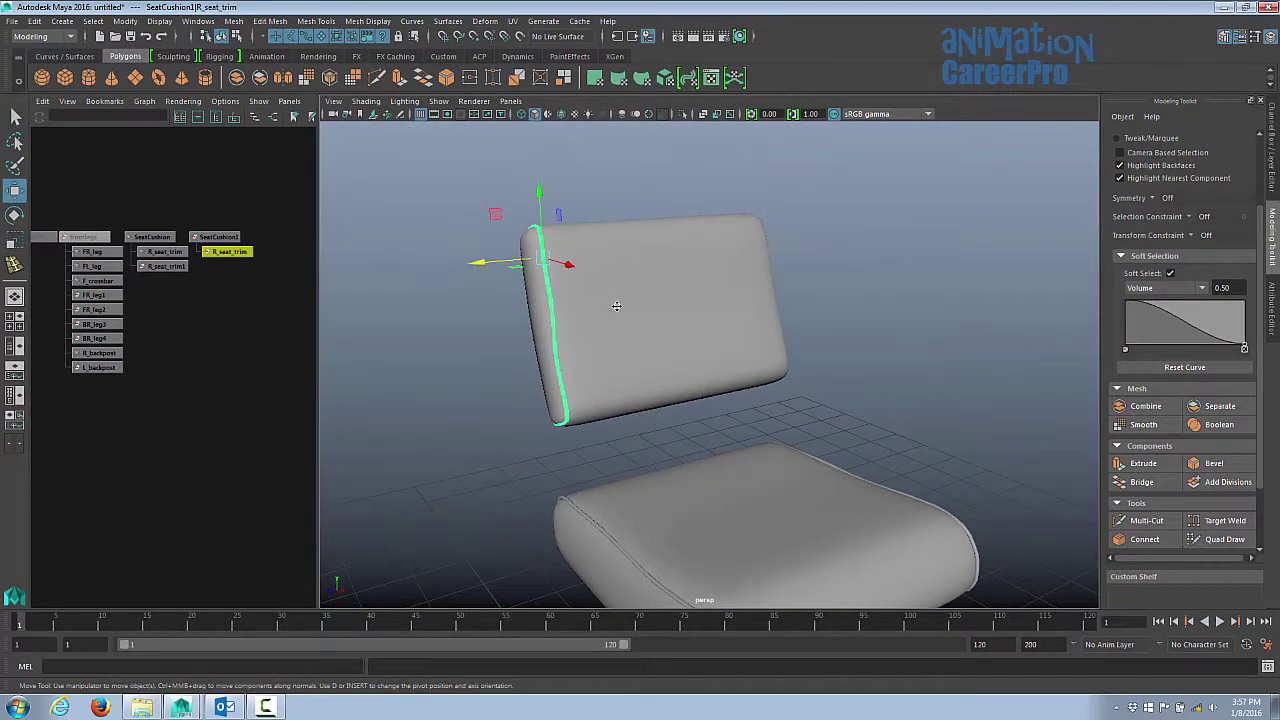
pyautogui.hotkey('ctrl', 'd')
pyautogui.moveTo(540, 262); pyautogui.dragTo(491, 262)
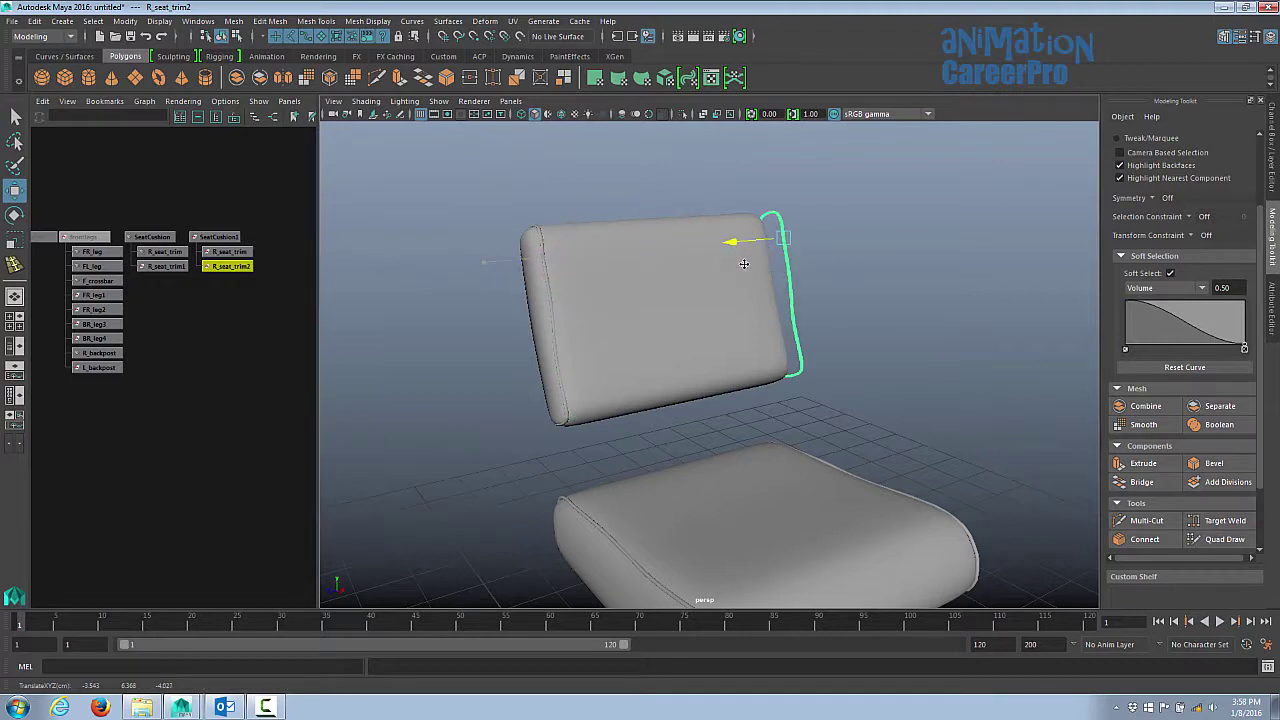
pyautogui.moveTo(744, 263); pyautogui.dragTo(729, 270, button='middle')
# Step: Switch the duplicated backrest trim to vertex editing and set the soft selection radius to 1.00
pyautogui.keyDown('alt'); pyautogui.moveTo(819, 297); pyautogui.dragTo(595, 298); pyautogui.keyUp('alt')
pyautogui.keyDown('alt'); pyautogui.moveTo(690, 300); pyautogui.dragTo(840, 320, button='right'); pyautogui.keyUp('alt')
pyautogui.keyDown('alt'); pyautogui.moveTo(732, 210); pyautogui.dragTo(826, 380, button='middle'); pyautogui.keyUp('alt')
pyautogui.keyDown('alt'); pyautogui.moveTo(825, 380); pyautogui.dragTo(838, 268); pyautogui.keyUp('alt')
pyautogui.rightClick(838, 268)
pyautogui.click(785, 268)
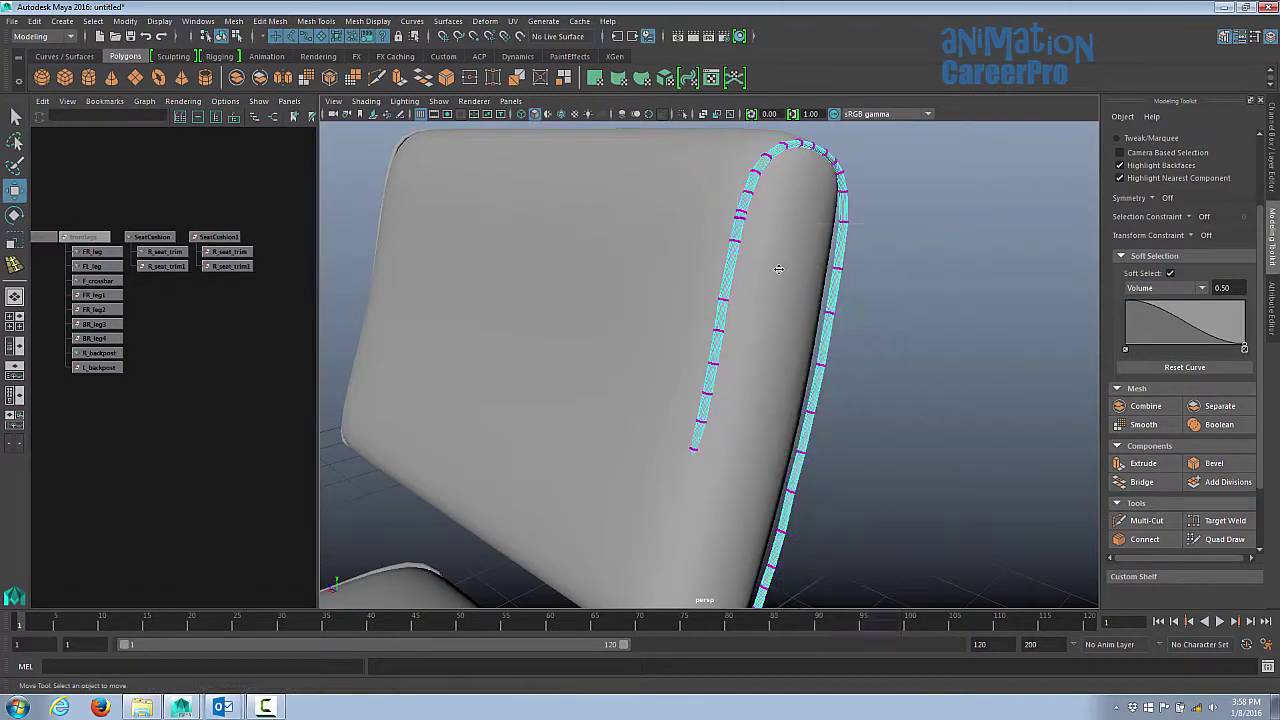
pyautogui.doubleClick(1223, 288)
pyautogui.write('1')
pyautogui.press('Return')
# Step: Move several vertices along the rear edge of the backrest trim forward to follow the cushion
pyautogui.click(814, 321)
pyautogui.moveTo(766, 306); pyautogui.dragTo(760, 304)
pyautogui.click(838, 237)
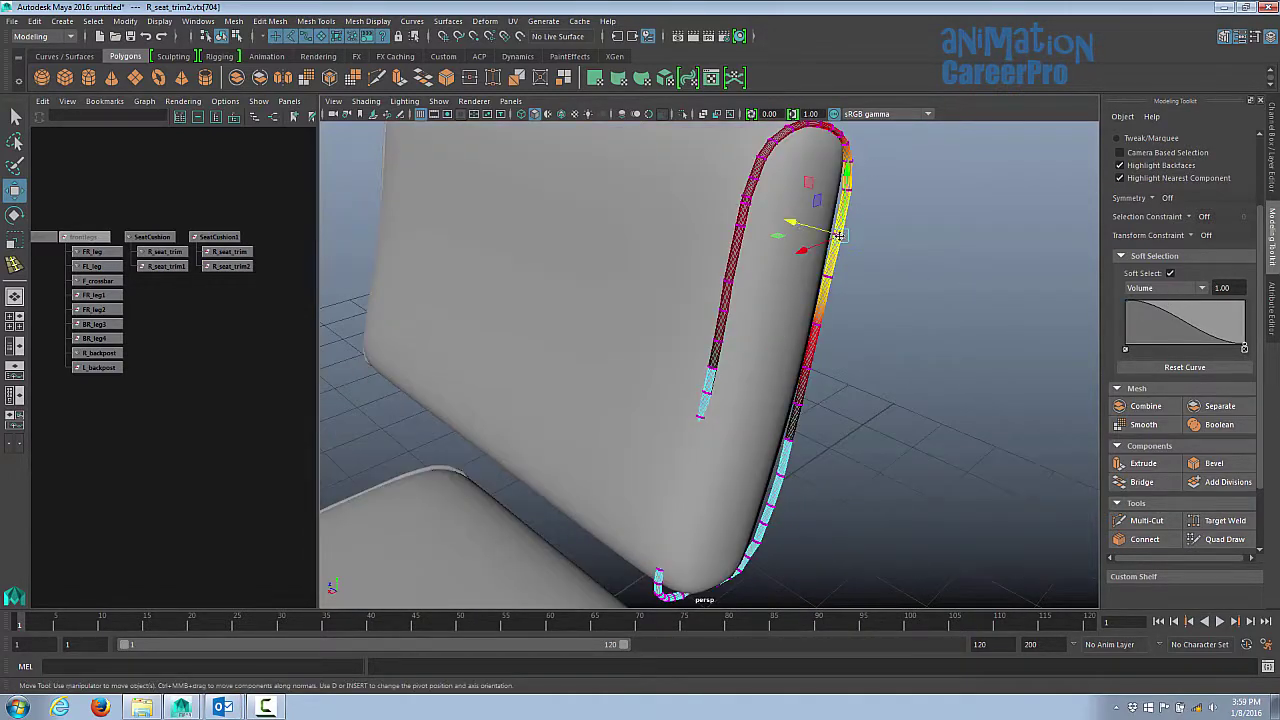
pyautogui.moveTo(791, 223); pyautogui.dragTo(783, 220)
pyautogui.click(786, 471)
pyautogui.moveTo(750, 458); pyautogui.dragTo(743, 456)
pyautogui.keyDown('alt'); pyautogui.moveTo(743, 456); pyautogui.dragTo(598, 438); pyautogui.keyUp('alt')
pyautogui.click(746, 356)
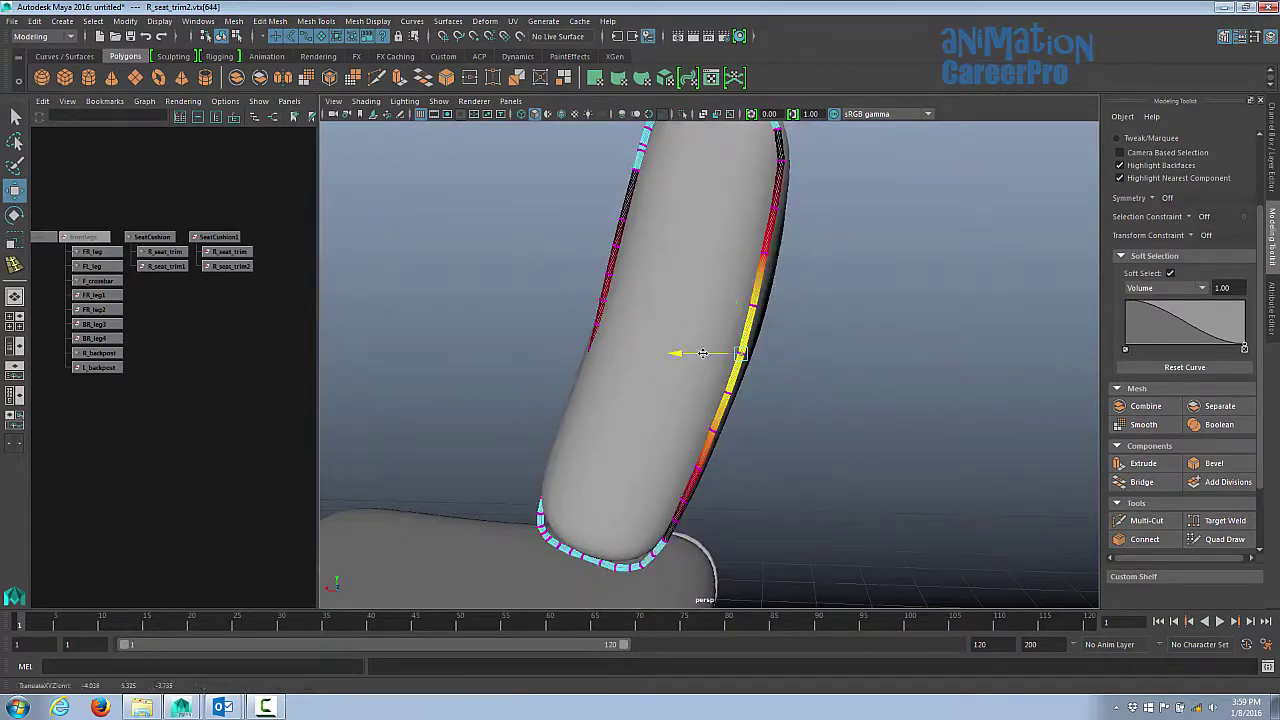
pyautogui.moveTo(684, 354); pyautogui.dragTo(670, 354)
# Step: Reposition vertices along the lower front edge of the backrest trim to match the cushion's side
pyautogui.keyDown('alt'); pyautogui.moveTo(578, 400); pyautogui.dragTo(686, 372, button='middle'); pyautogui.keyUp('alt')
pyautogui.press('4')
pyautogui.keyDown('alt'); pyautogui.moveTo(686, 372); pyautogui.dragTo(648, 378); pyautogui.keyUp('alt')
pyautogui.click(692, 374)
pyautogui.press('5')
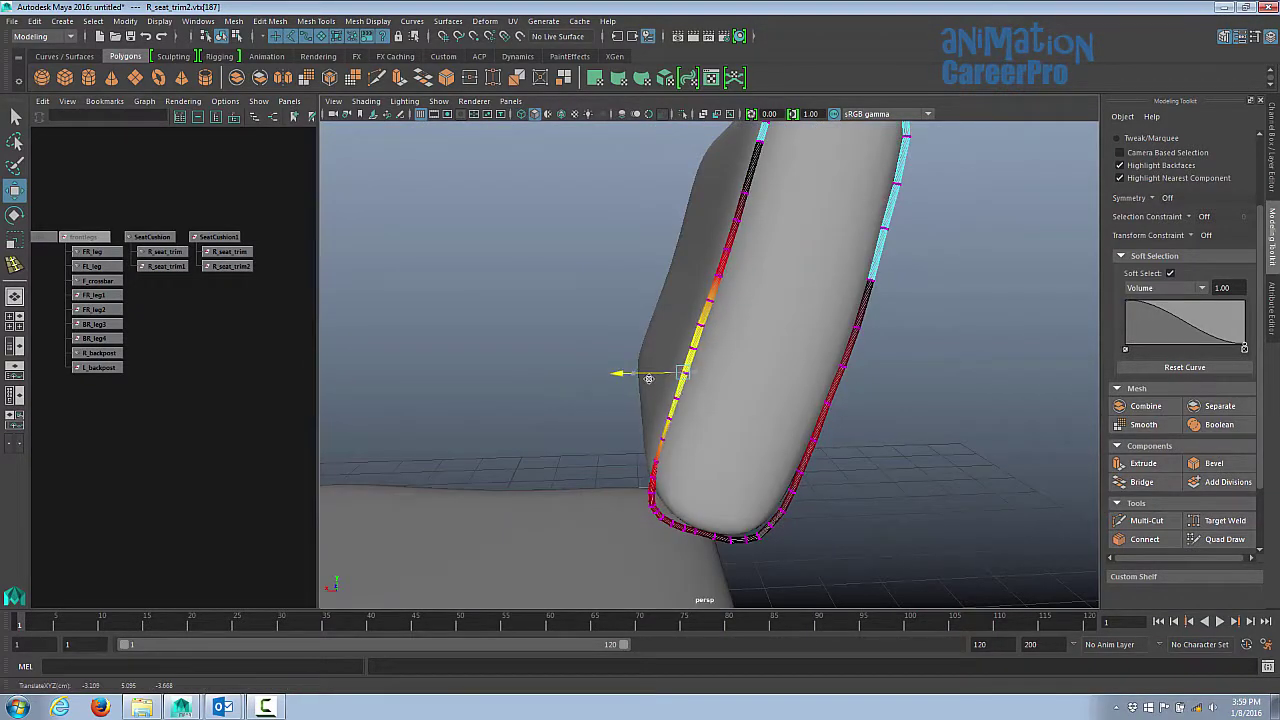
pyautogui.press('e')
pyautogui.moveTo(738, 364); pyautogui.dragTo(738, 384)
pyautogui.keyDown('alt'); pyautogui.moveTo(738, 384); pyautogui.dragTo(722, 388); pyautogui.keyUp('alt')
pyautogui.press('q')
pyautogui.click(648, 401)
pyautogui.press('w')
pyautogui.moveTo(590, 400); pyautogui.dragTo(586, 400)
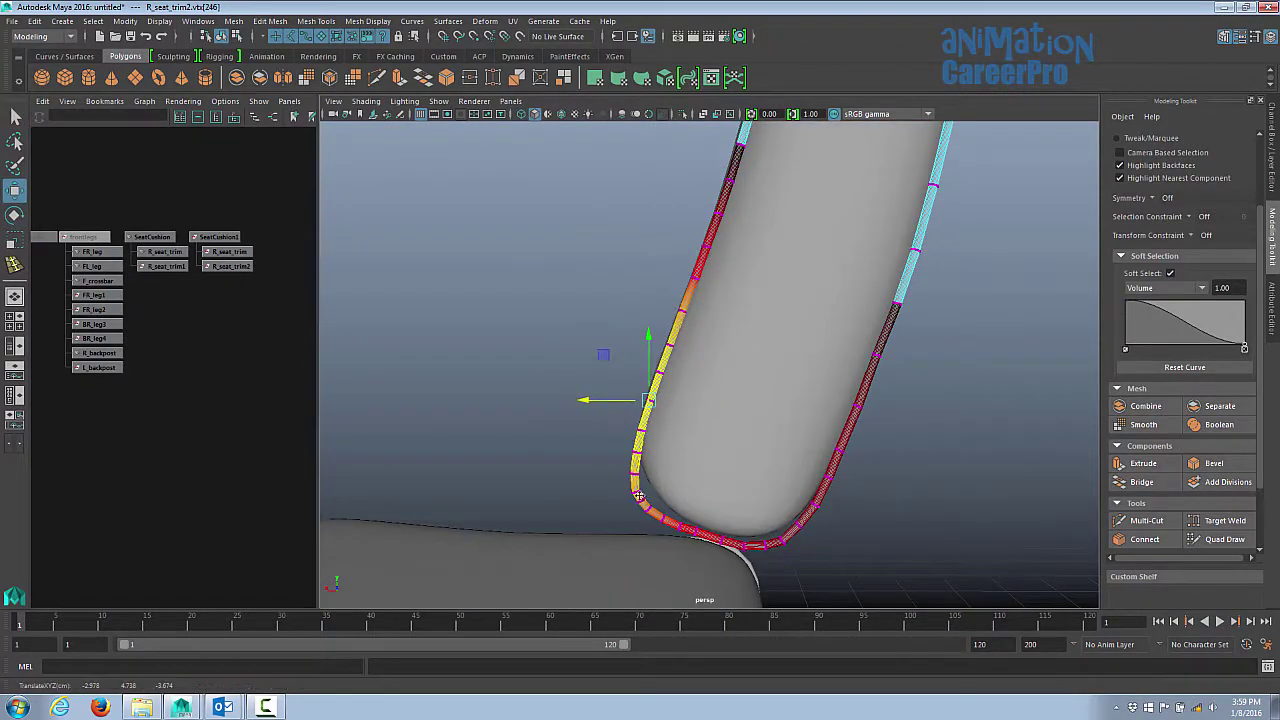
# Step: Set the soft selection radius to 0.60 and adjust the vertex at the backrest trim's lower front corner
pyautogui.click(639, 501)
pyautogui.moveTo(1232, 288); pyautogui.dragTo(1201, 288)
pyautogui.write('.6')
pyautogui.press('Return')
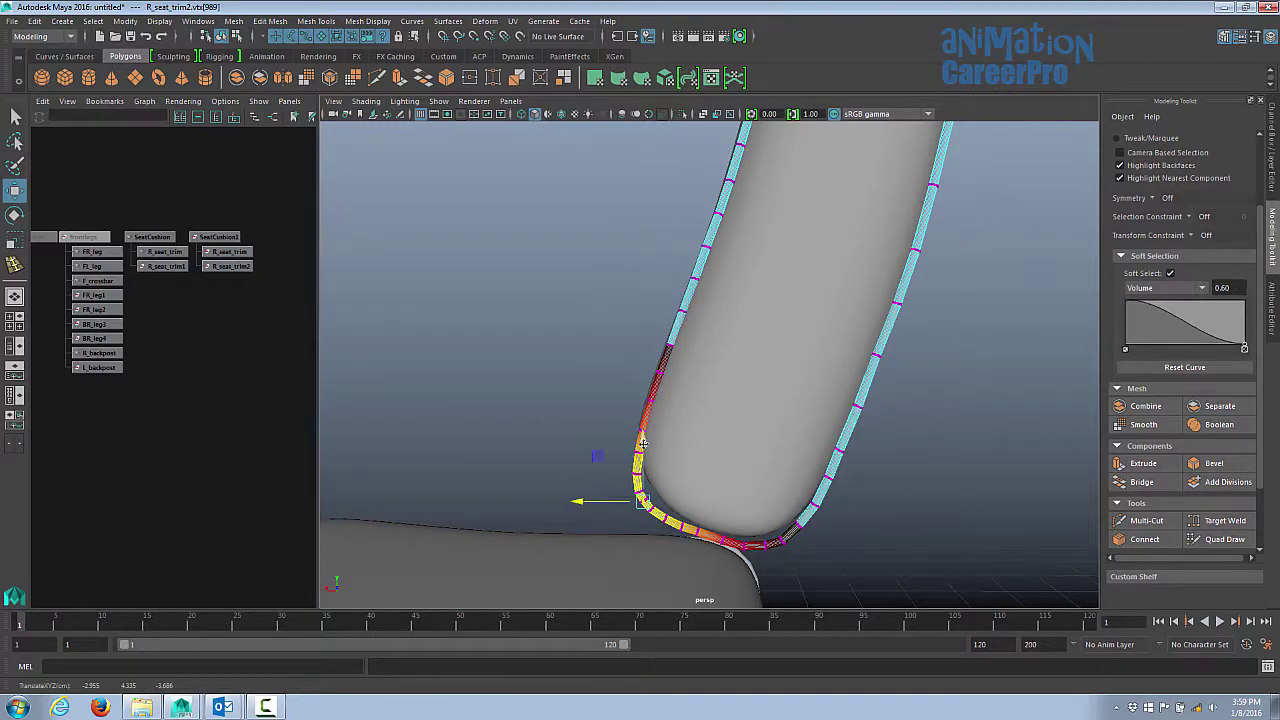
pyautogui.moveTo(640, 437)
pyautogui.mouseDown()
pyautogui.moveTo(640, 423)
pyautogui.moveTo(682, 419)
pyautogui.moveTo(480, 420)
pyautogui.moveTo(695, 441)
pyautogui.moveTo(663, 456)
pyautogui.mouseUp()
# Step: Lower the vertex on the backrest trim's bottom edge that sinks into the cushion
pyautogui.press('q')
pyautogui.press('4')
pyautogui.press('5')
pyautogui.press('w')
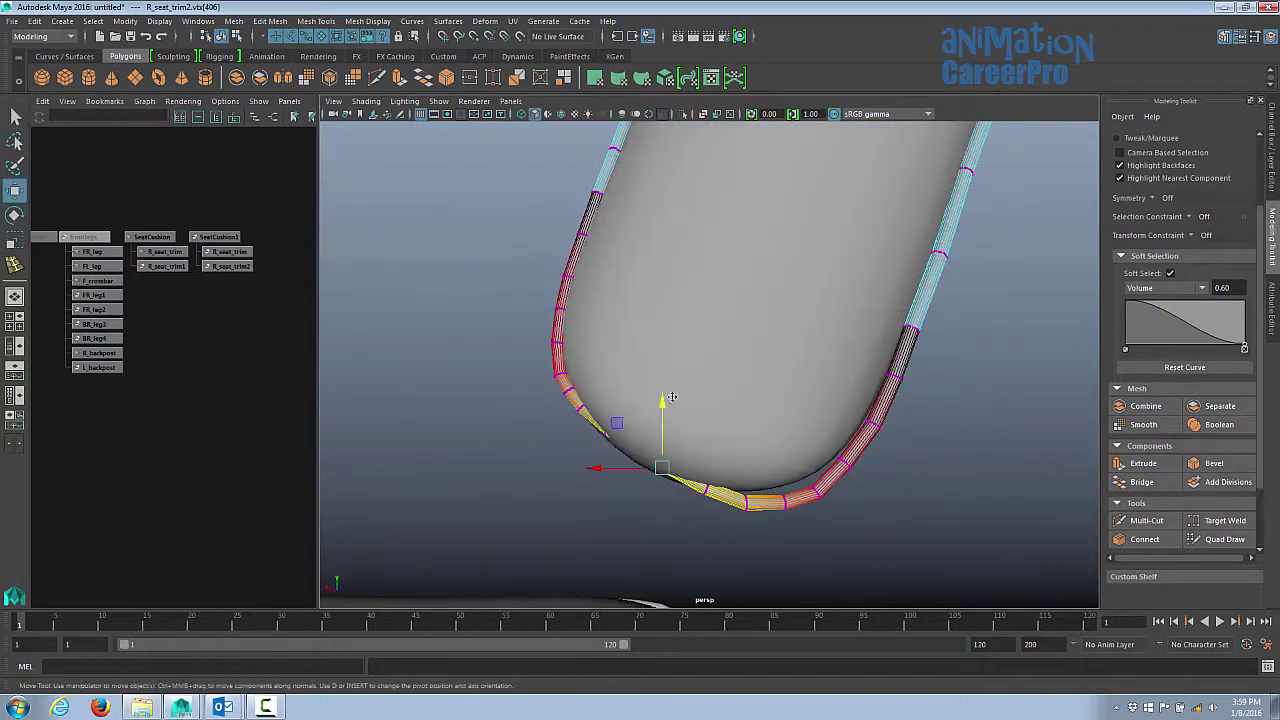
pyautogui.moveTo(664, 402); pyautogui.dragTo(664, 420)
# Step: Set the soft selection radius to 0.40 and raise the bottom vertex near the backrest trim's rear corner
pyautogui.click(785, 512)
pyautogui.press('Return')
pyautogui.moveTo(784, 447); pyautogui.dragTo(784, 439)
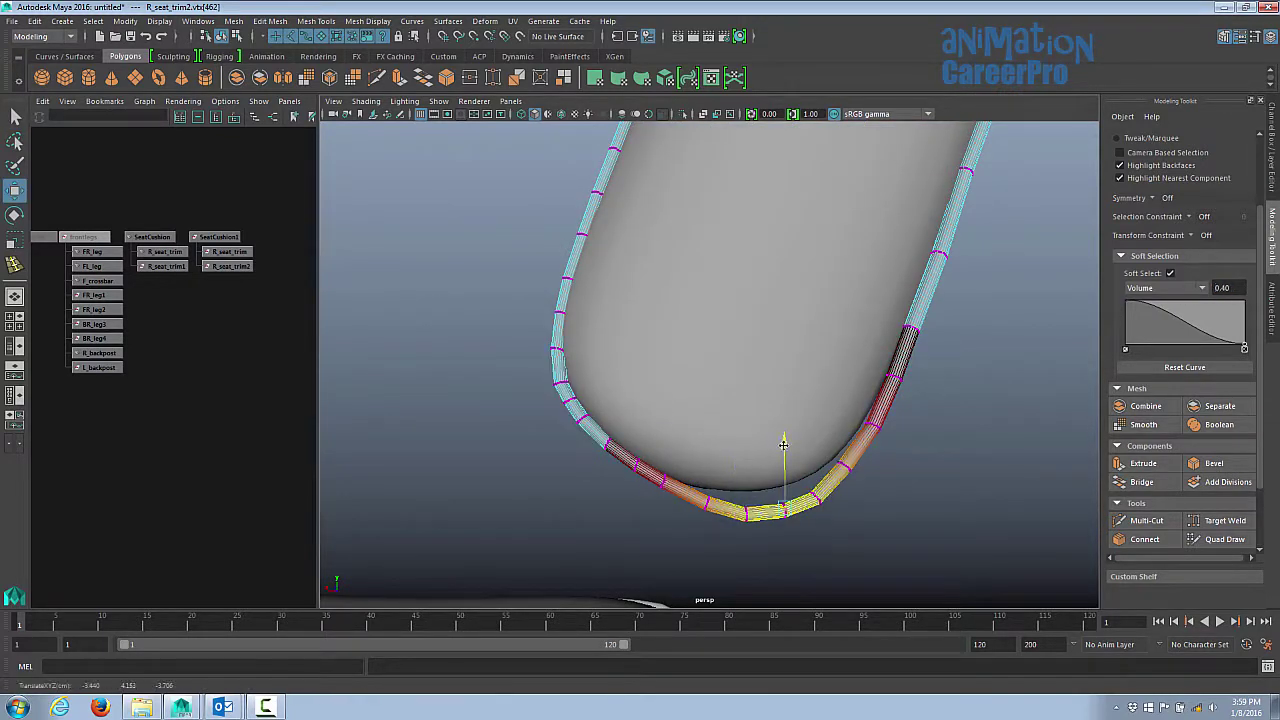
# Step: Unhide the chair frame and reference image, and review the finished cushions against the reference photo
pyautogui.keyDown('alt'); pyautogui.moveTo(784, 439); pyautogui.dragTo(711, 445); pyautogui.keyUp('alt')
pyautogui.keyDown('alt'); pyautogui.moveTo(712, 490); pyautogui.dragTo(825, 446); pyautogui.keyUp('alt')
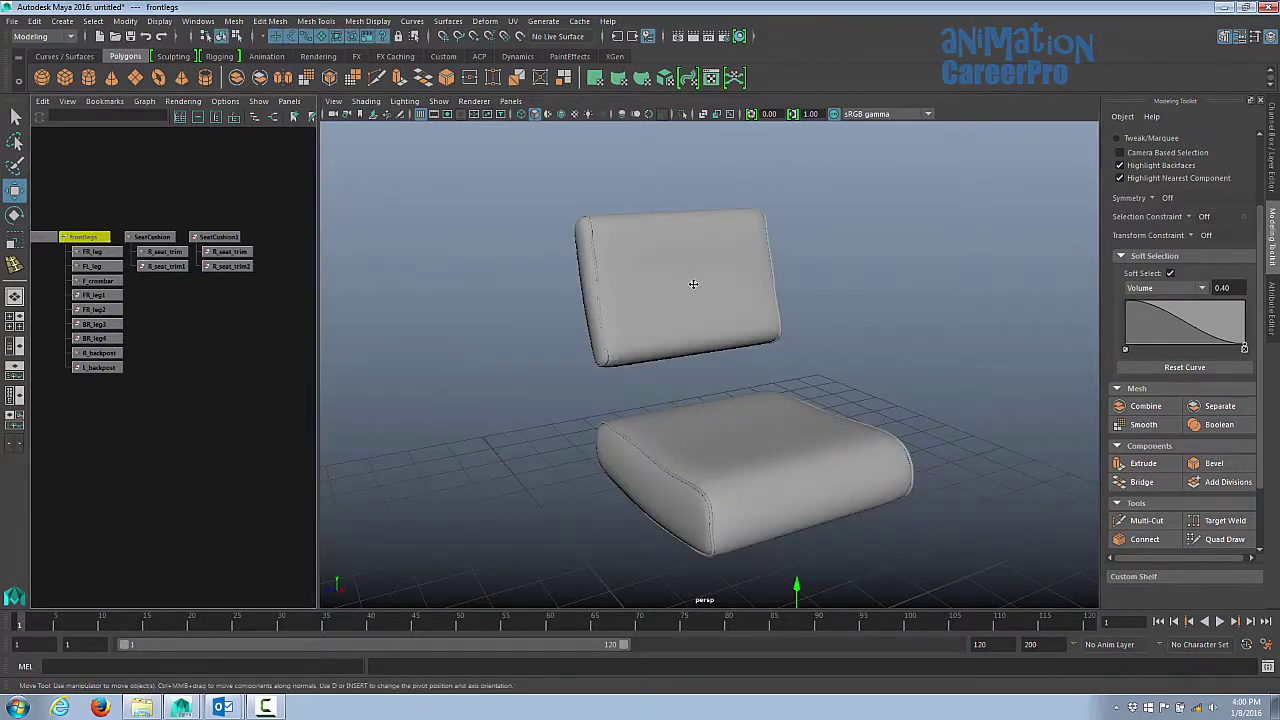
pyautogui.hotkey('shift', 'h')
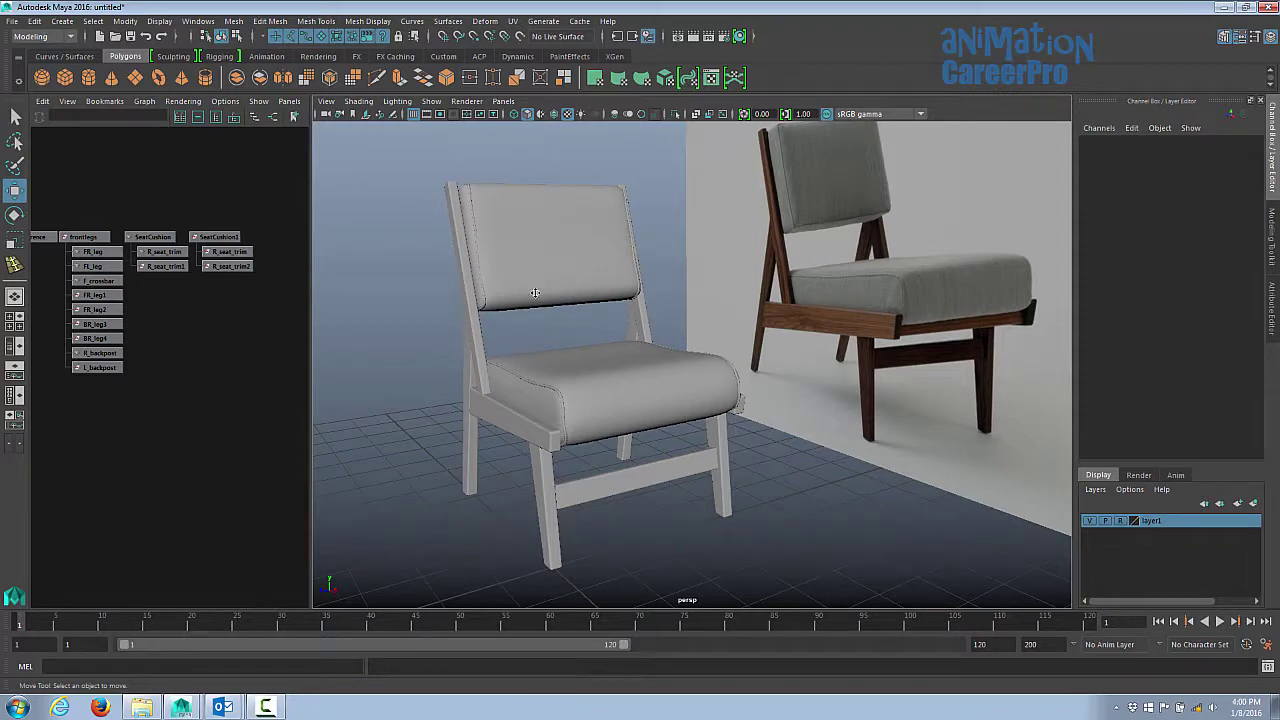
pyautogui.keyDown('alt'); pyautogui.moveTo(535, 292); pyautogui.dragTo(550, 266); pyautogui.keyUp('alt')
pyautogui.keyDown('alt'); pyautogui.moveTo(588, 262); pyautogui.dragTo(542, 313); pyautogui.keyUp('alt')
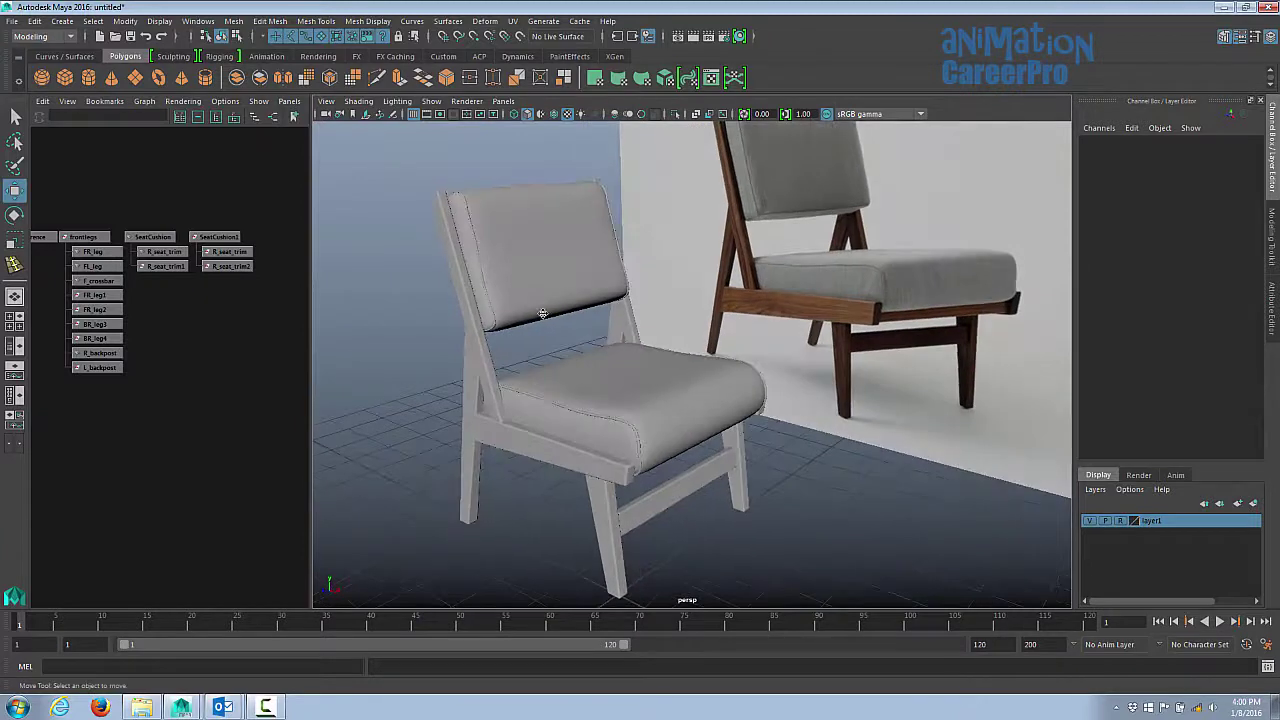
pyautogui.keyDown('alt'); pyautogui.moveTo(613, 347); pyautogui.dragTo(635, 315); pyautogui.keyUp('alt')
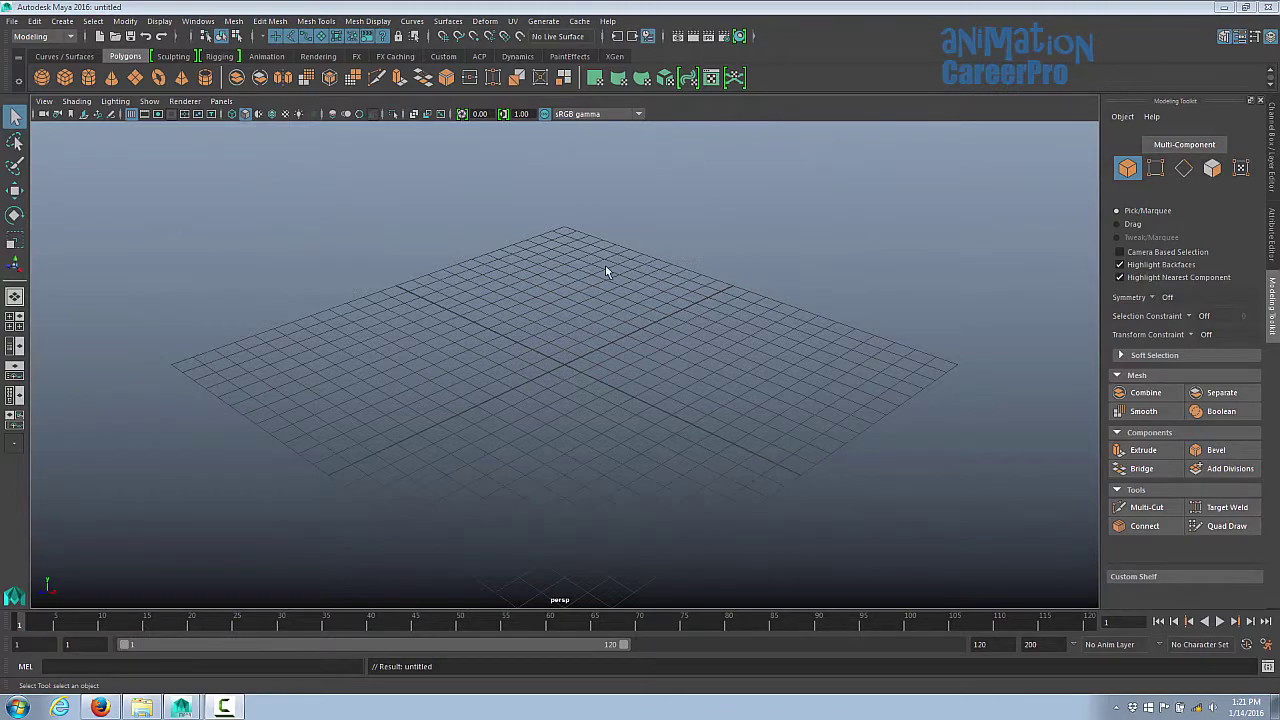
# Step: Create a polygon cylinder, raise it above the grid and scale it up uniformly to about 3.45
pyautogui.keyDown('alt'); pyautogui.moveTo(605, 266); pyautogui.dragTo(632, 266); pyautogui.keyUp('alt')
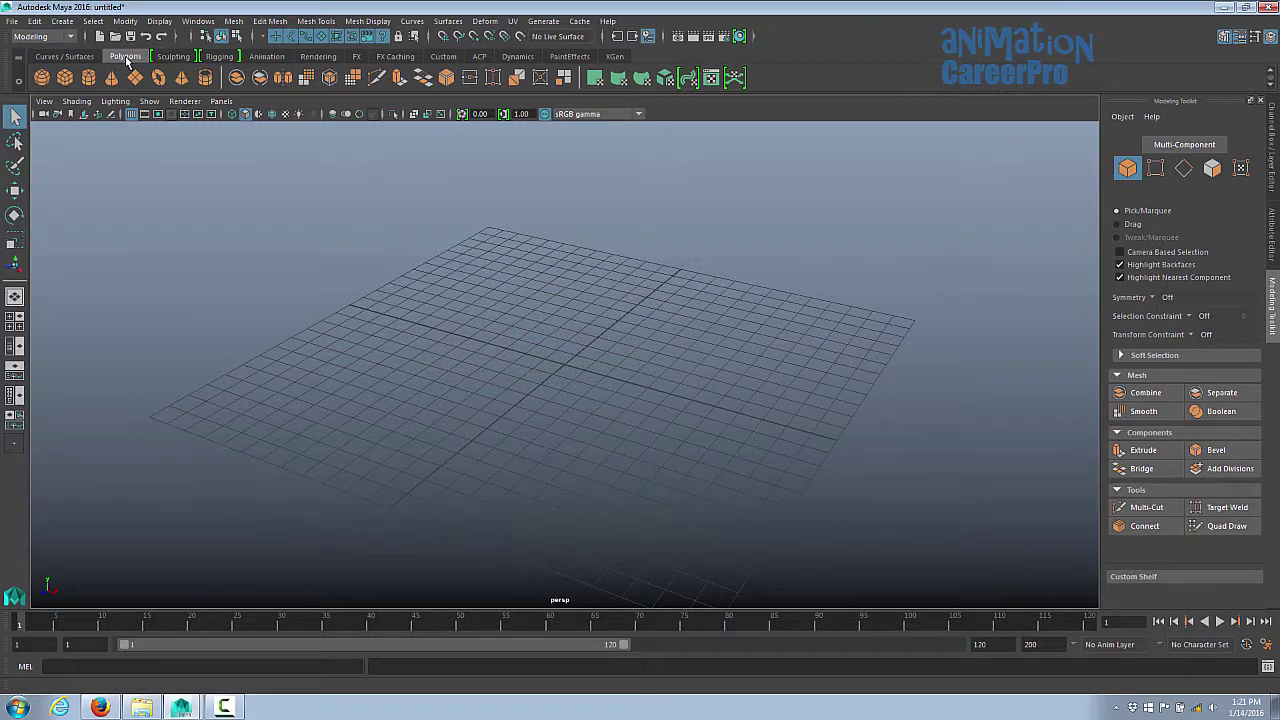
pyautogui.click(88, 79)
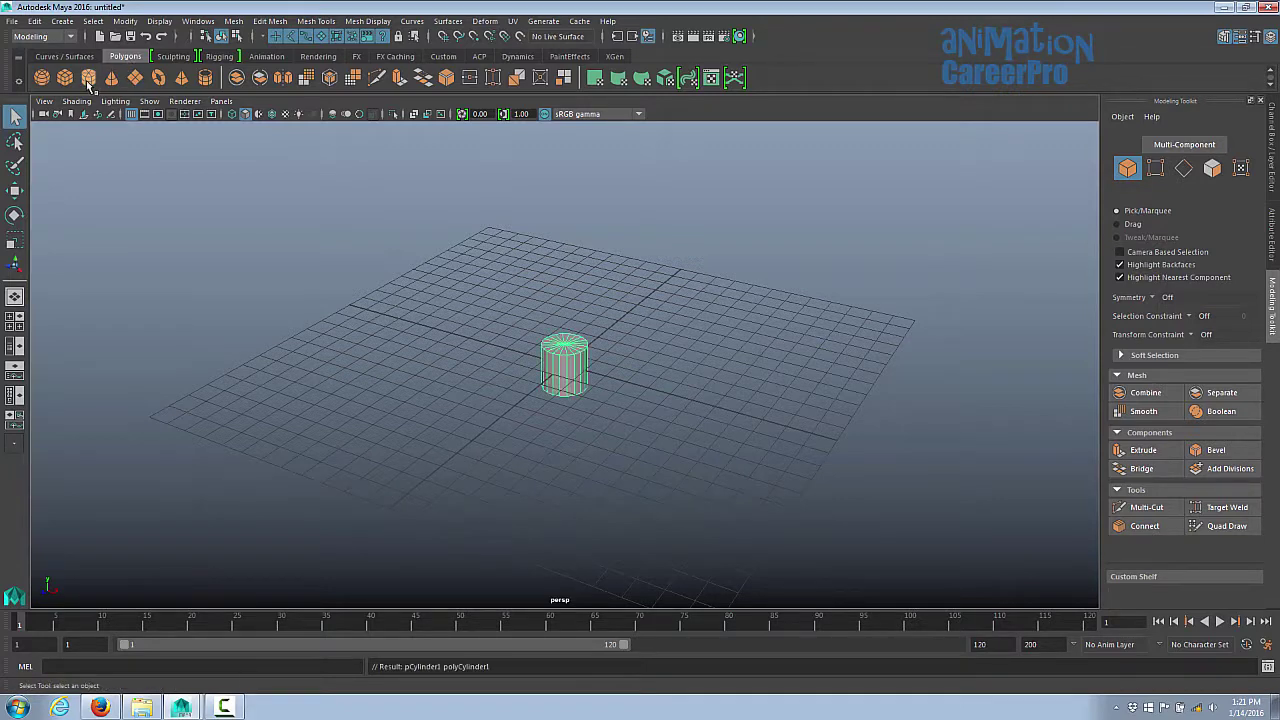
pyautogui.keyDown('alt'); pyautogui.moveTo(574, 301); pyautogui.dragTo(577, 200); pyautogui.keyUp('alt')
pyautogui.press('w')
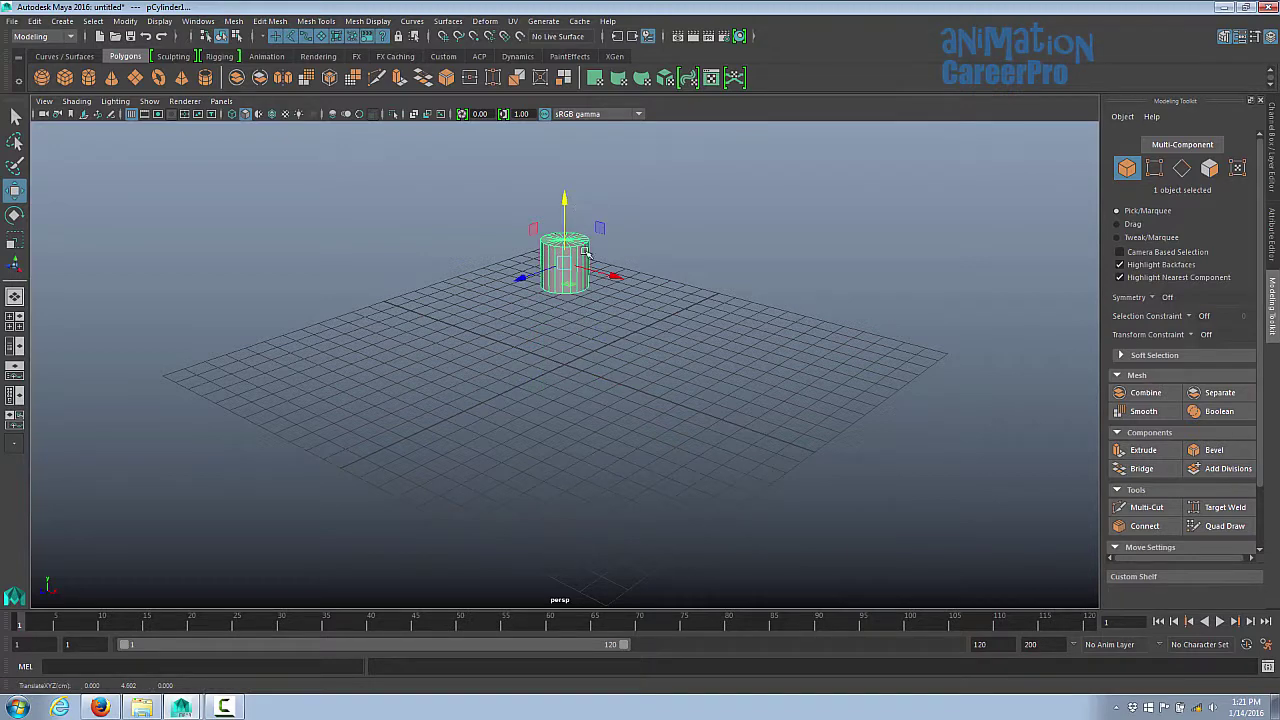
pyautogui.press('r')
pyautogui.moveTo(566, 263); pyautogui.dragTo(647, 259)
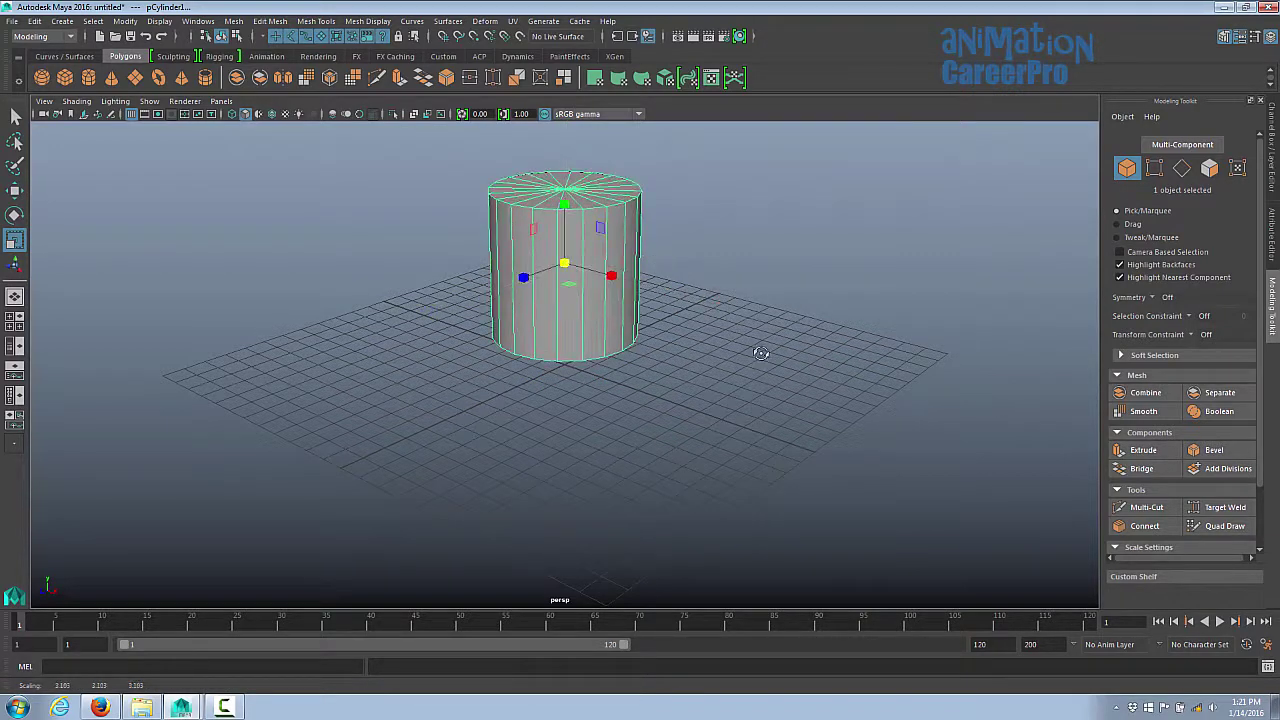
# Step: Lower the cylinder to about 3.5 in Translate Y and display it as a smooth preview with its cage
pyautogui.press('w')
pyautogui.keyDown('alt'); pyautogui.moveTo(757, 349); pyautogui.dragTo(714, 311); pyautogui.keyUp('alt')
pyautogui.press('2')
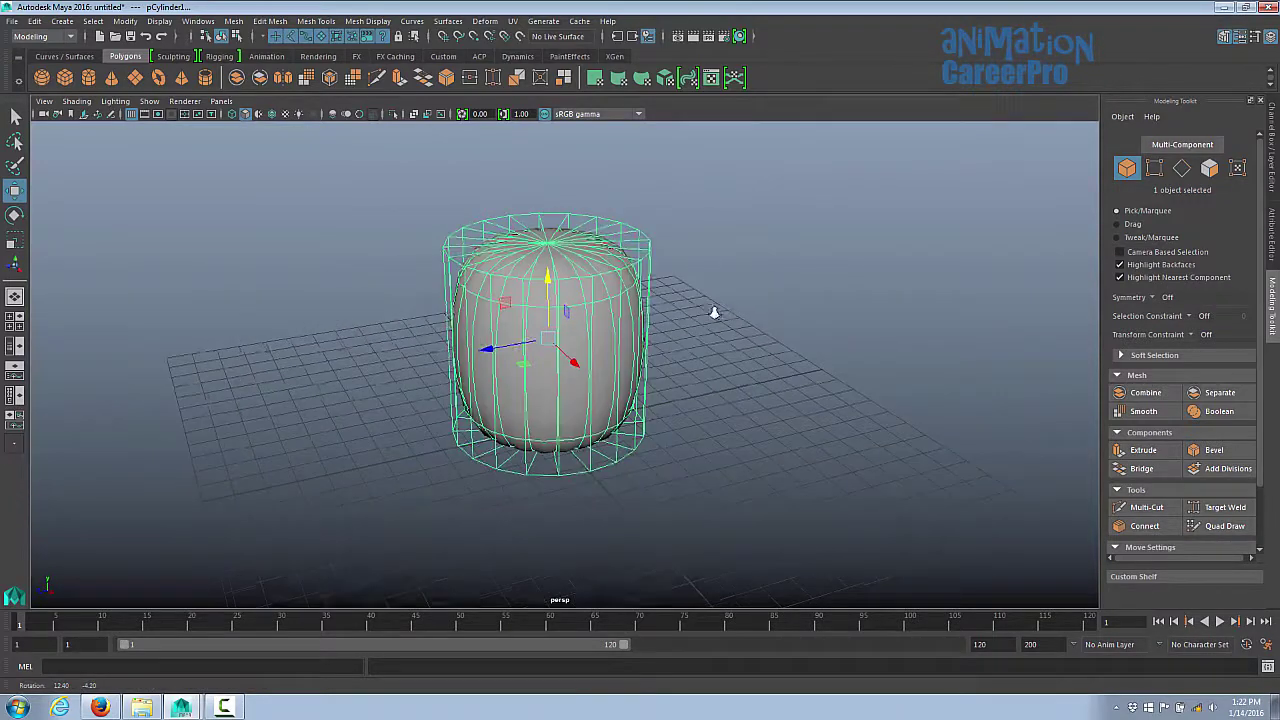
pyautogui.keyDown('alt'); pyautogui.moveTo(714, 311); pyautogui.dragTo(748, 297, button='right'); pyautogui.keyUp('alt')
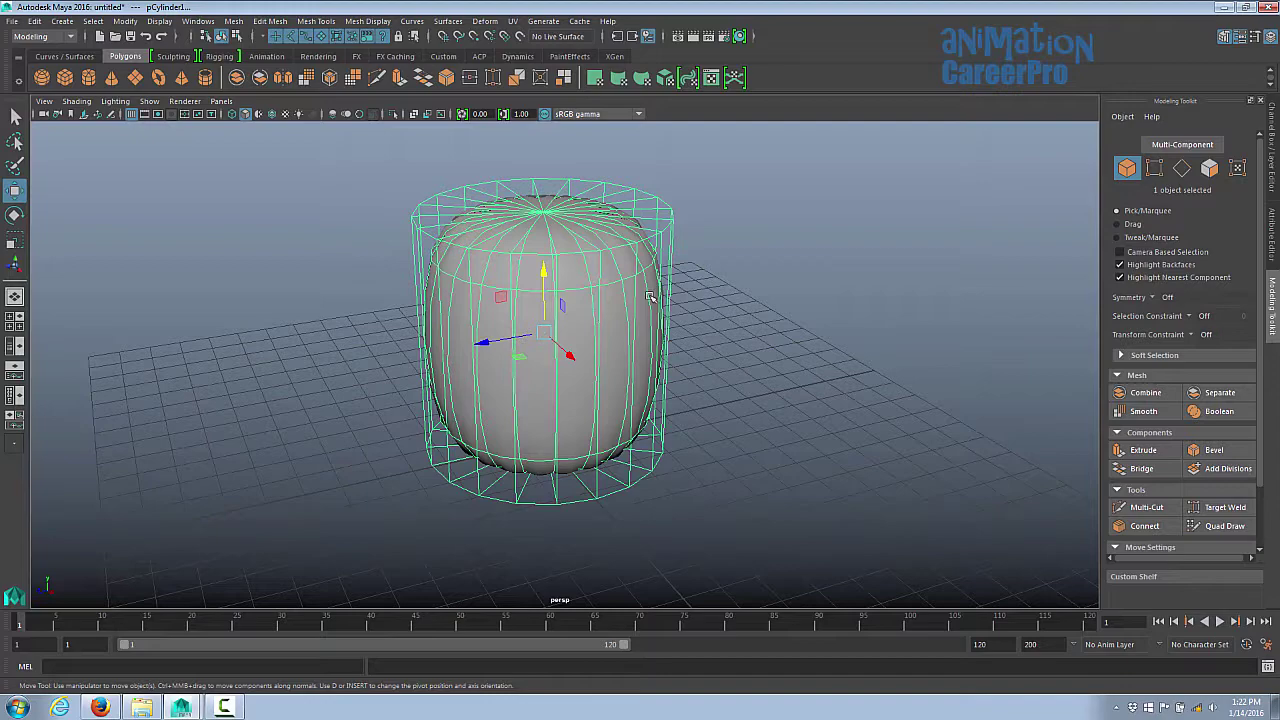
pyautogui.moveTo(650, 297)
pyautogui.keyDown('alt'); pyautogui.mouseDown()
pyautogui.moveTo(611, 306)
pyautogui.moveTo(656, 299)
pyautogui.mouseUp(); pyautogui.keyUp('alt')
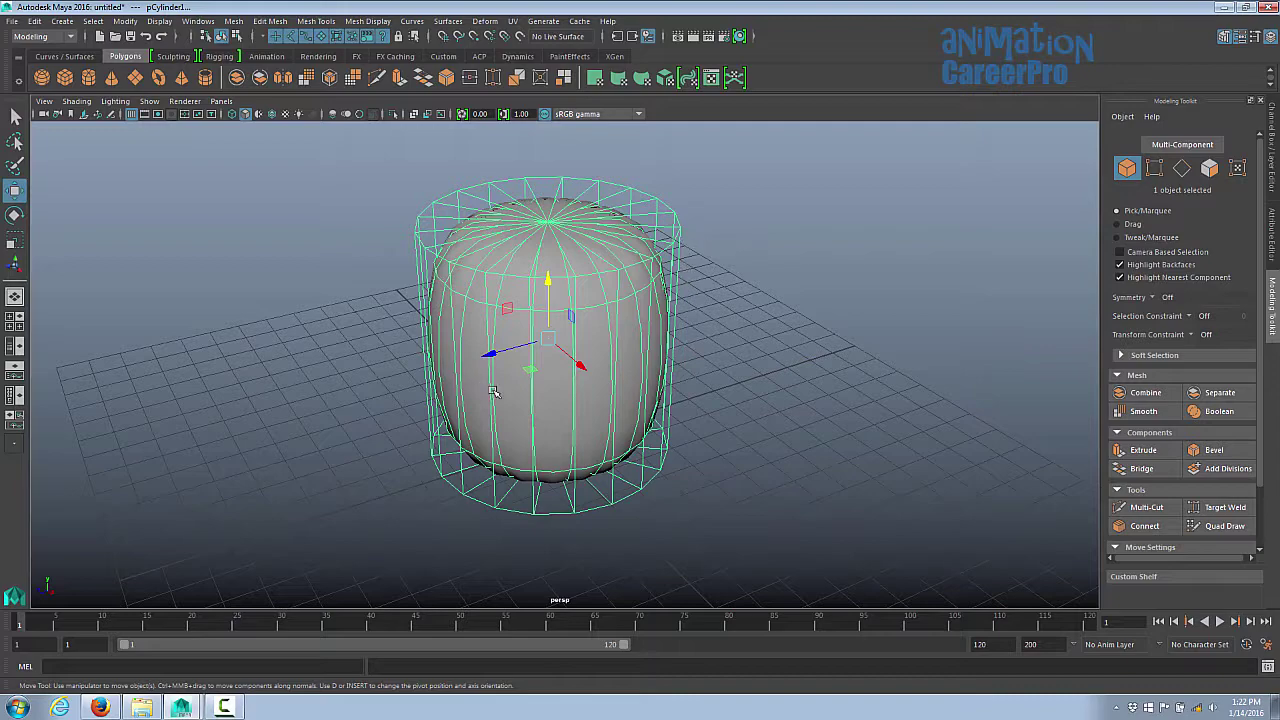
pyautogui.keyDown('alt'); pyautogui.moveTo(655, 397); pyautogui.dragTo(719, 324); pyautogui.keyUp('alt')
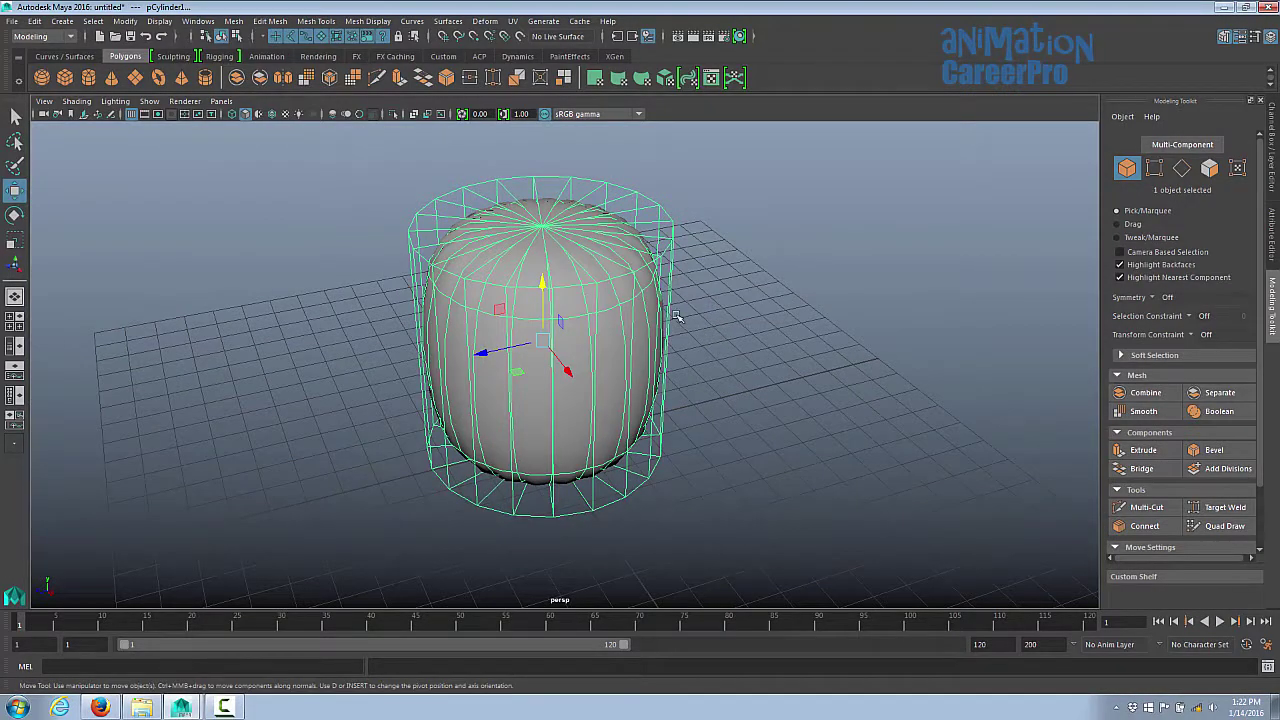
# Step: Set the cylinder's Subdivisions Caps to 2 in its polyCylinder construction inputs
pyautogui.click(1272, 163)
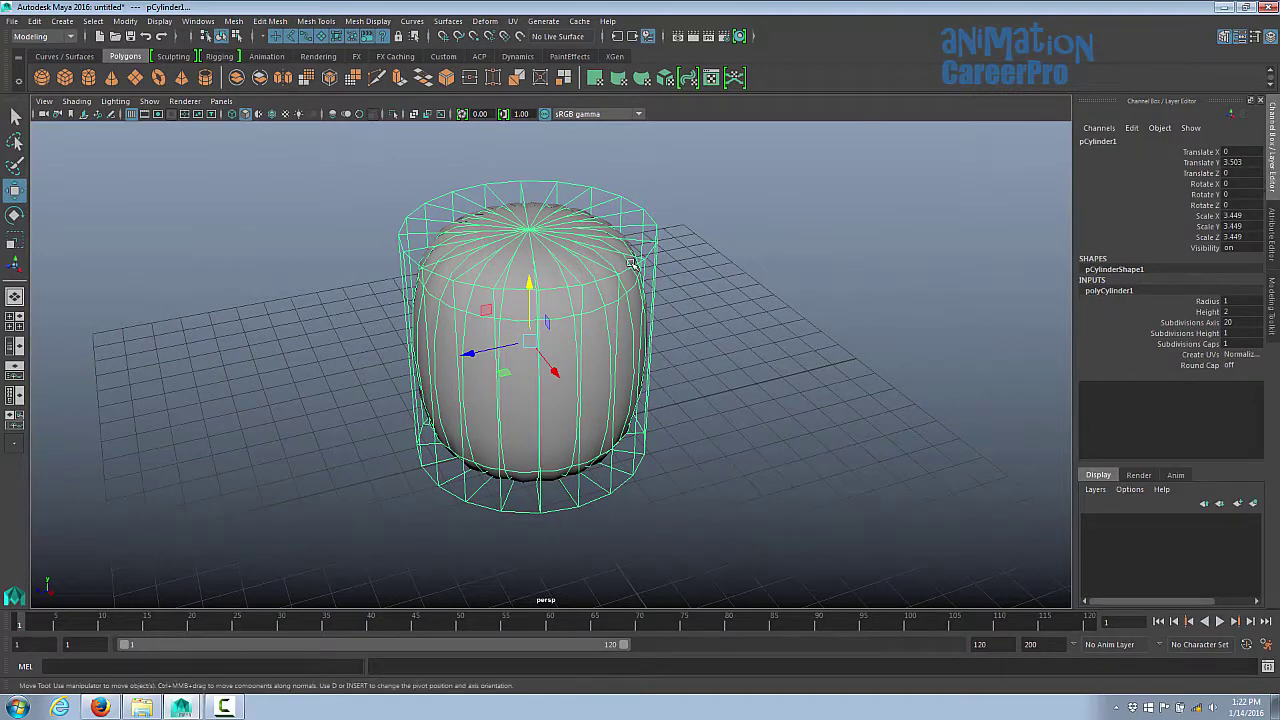
pyautogui.click(641, 209)
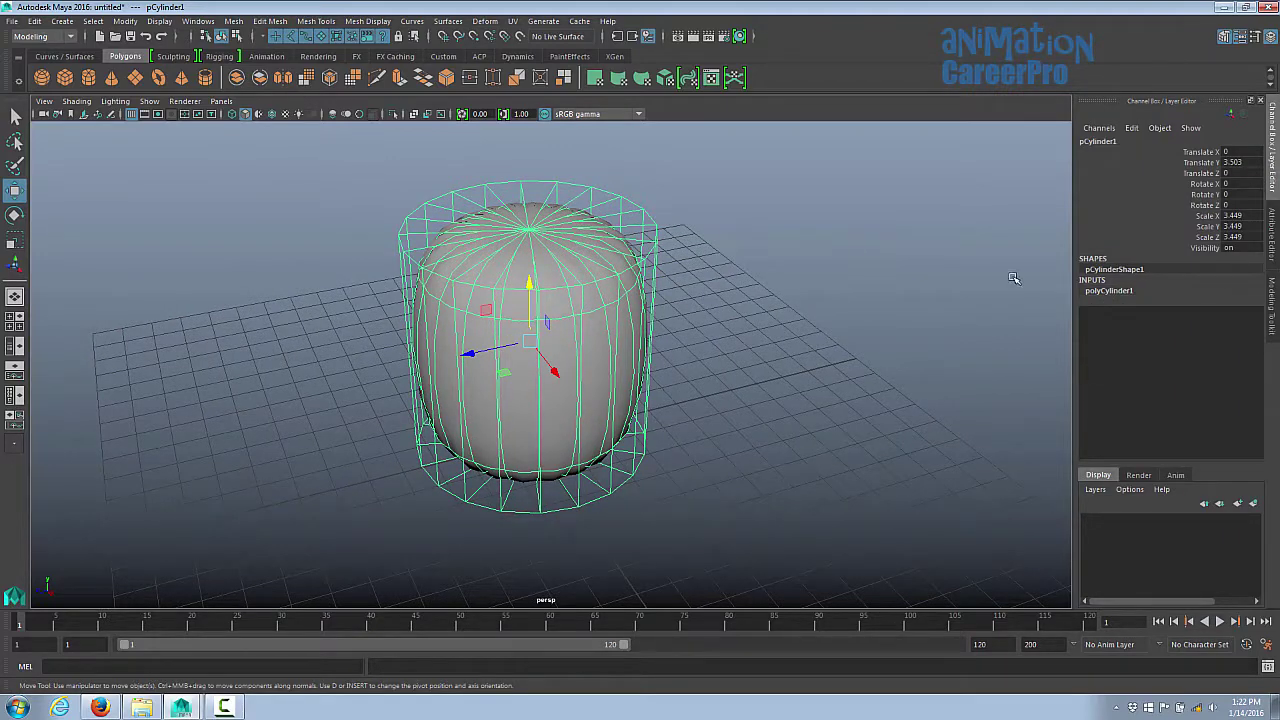
pyautogui.click(1113, 291)
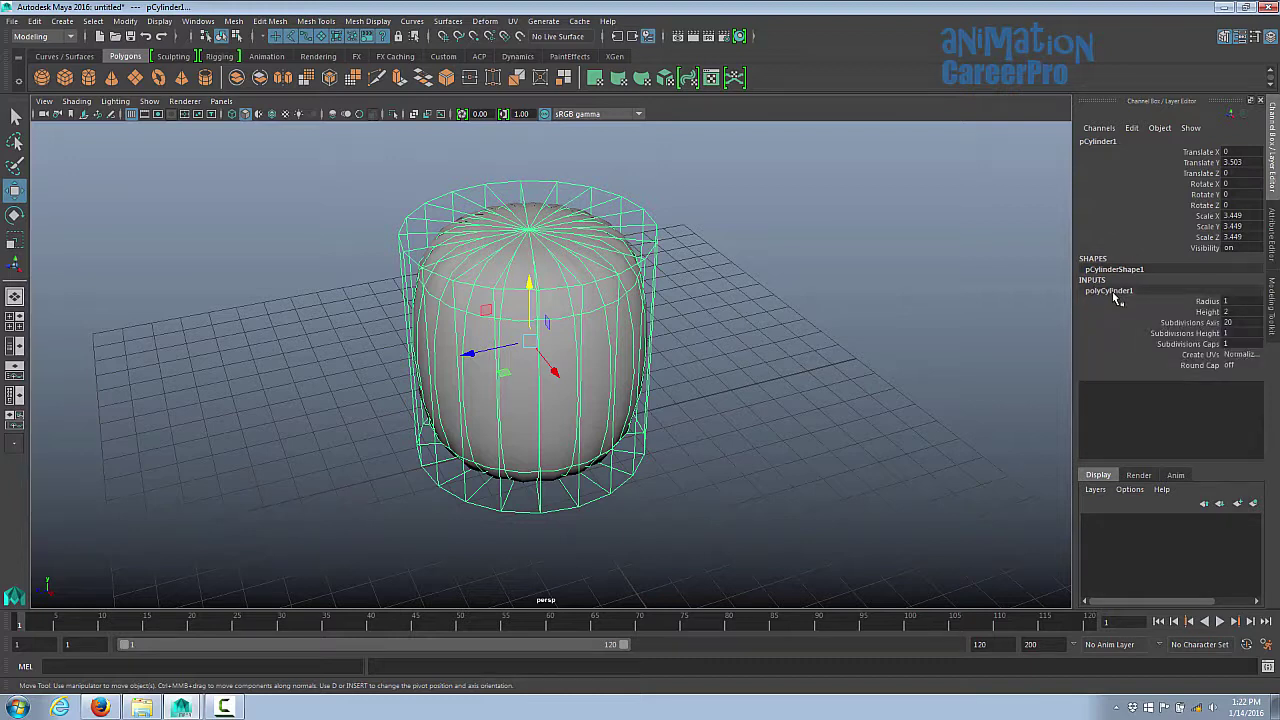
pyautogui.click(1190, 322)
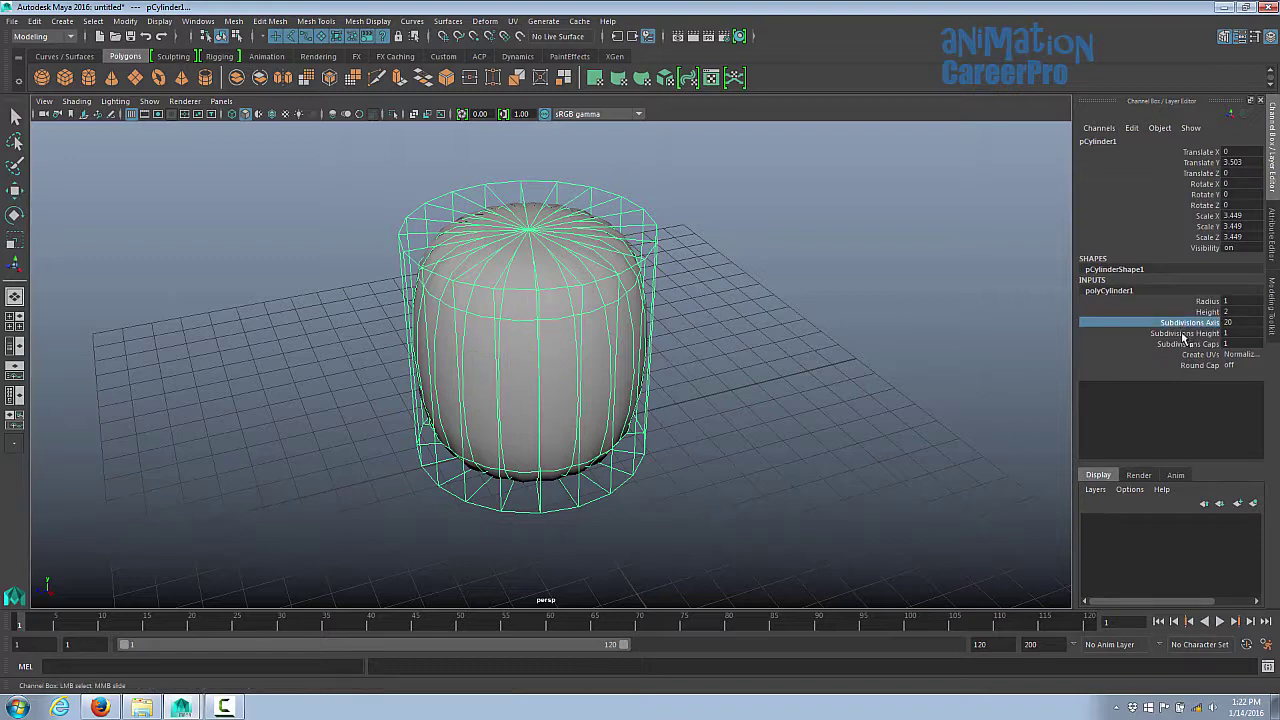
pyautogui.scroll(2, 722, 256)
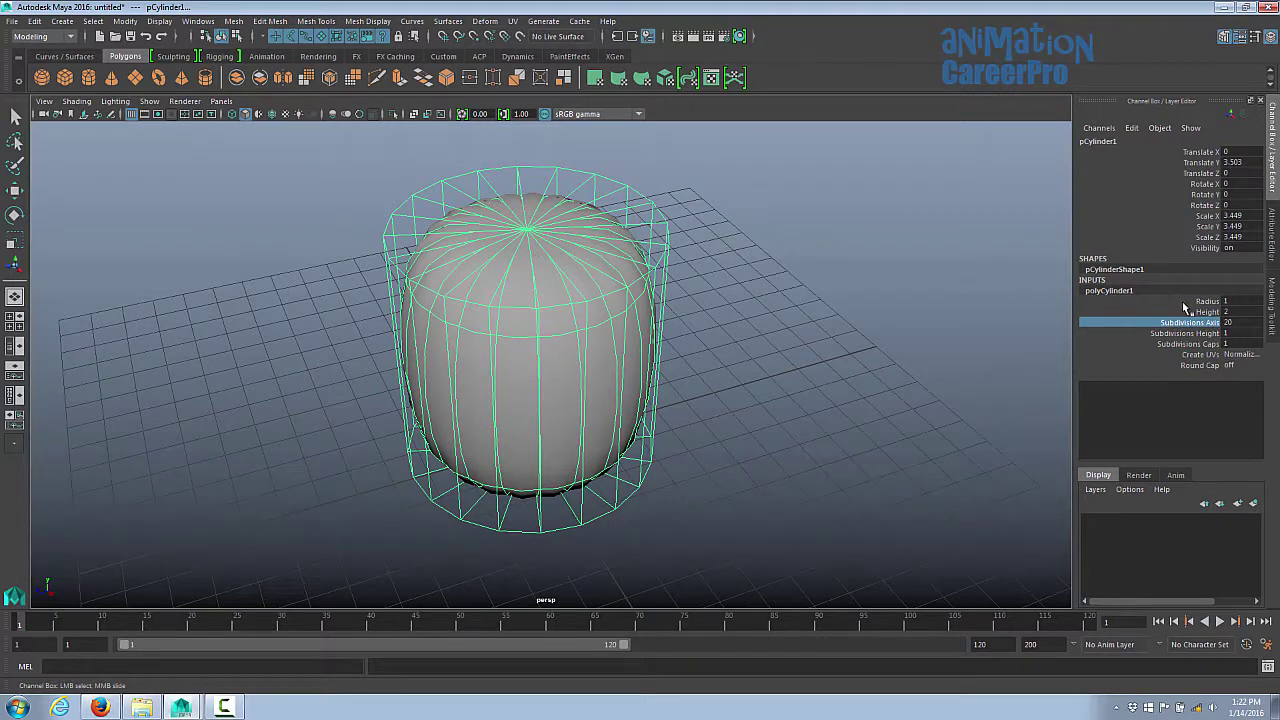
pyautogui.click(1185, 345)
pyautogui.moveTo(776, 265); pyautogui.dragTo(787, 266, button='middle')
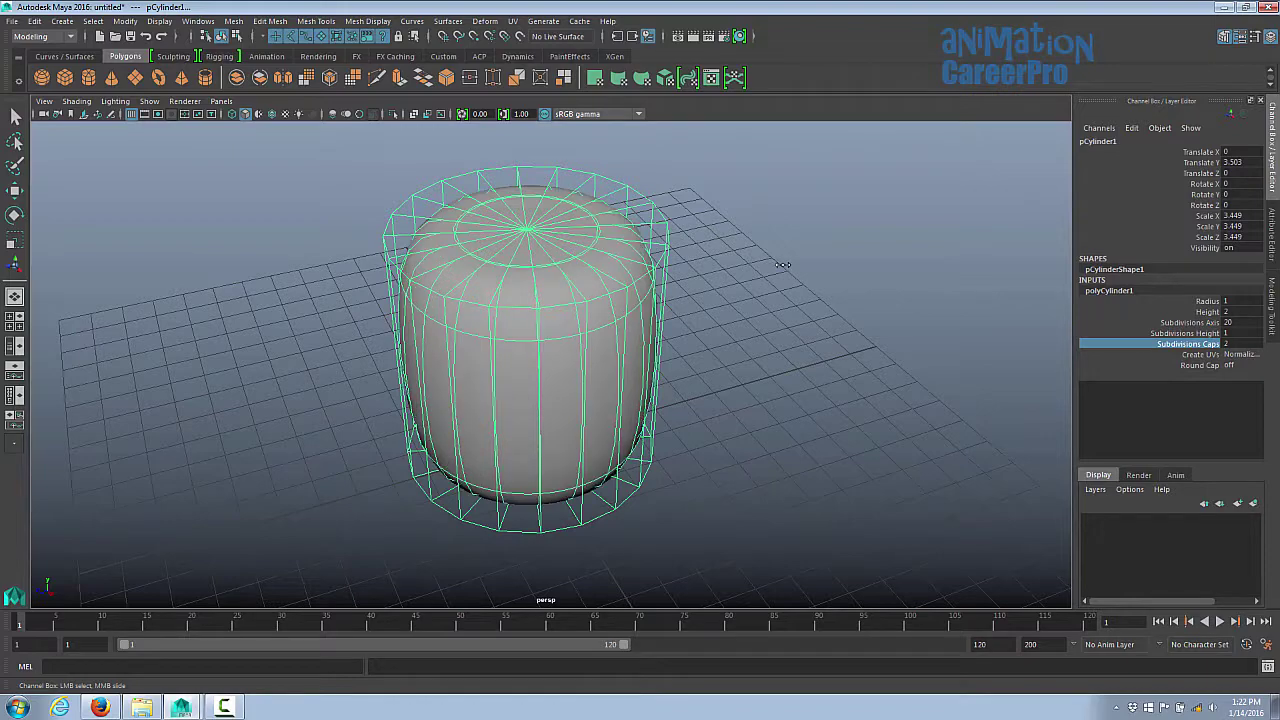
pyautogui.keyDown('alt'); pyautogui.moveTo(580, 325); pyautogui.dragTo(503, 297); pyautogui.keyUp('alt')
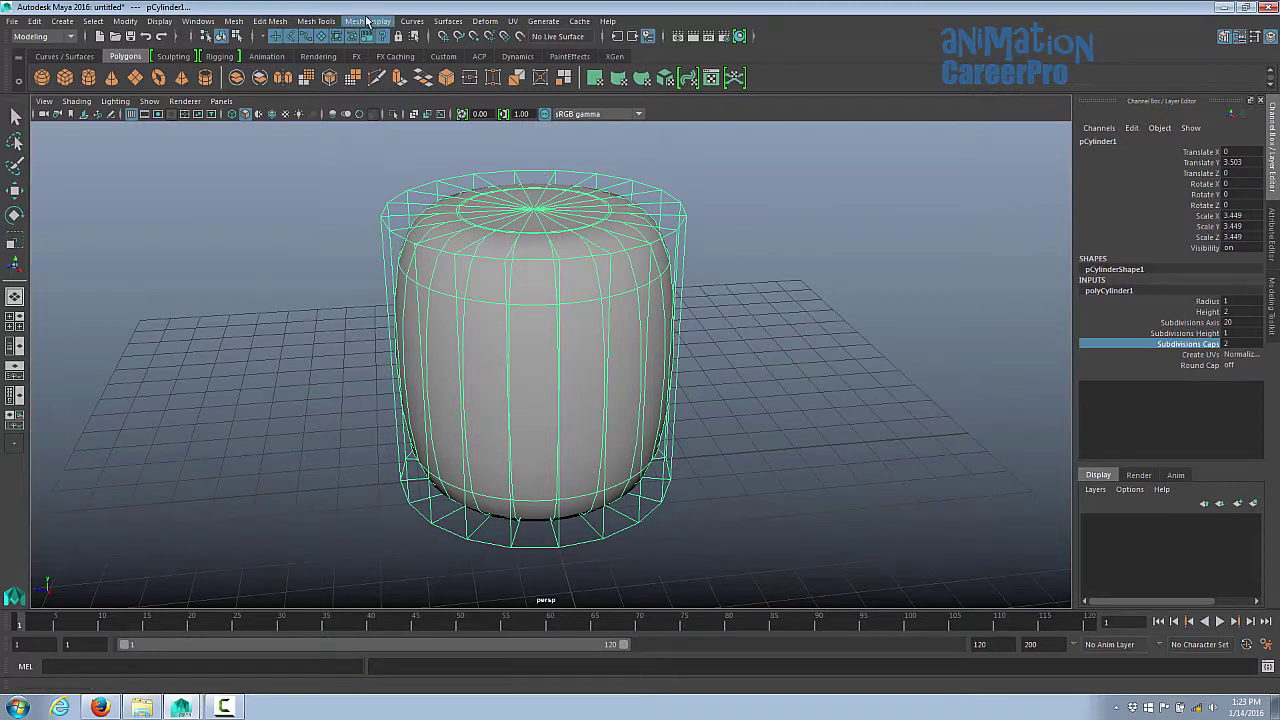
# Step: Insert four horizontal edge loops around the cylinder's side with the Insert Edge Loop tool
pyautogui.click(320, 23)
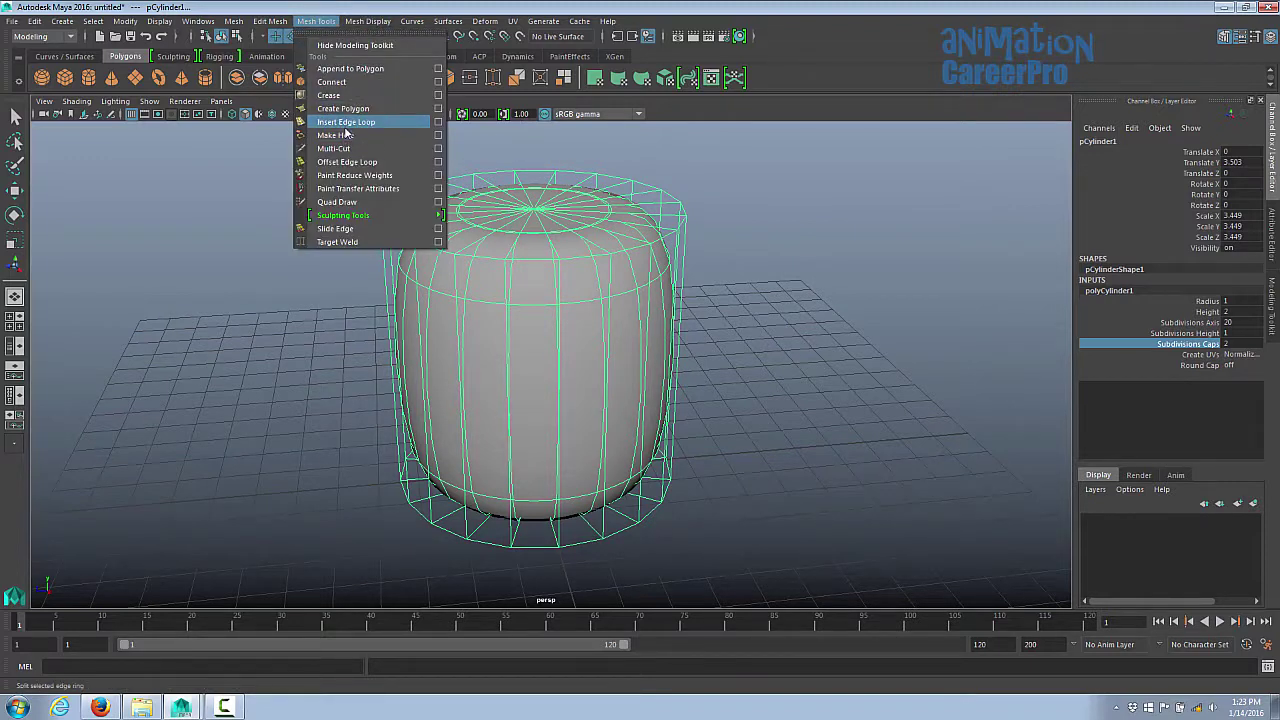
pyautogui.click(346, 122)
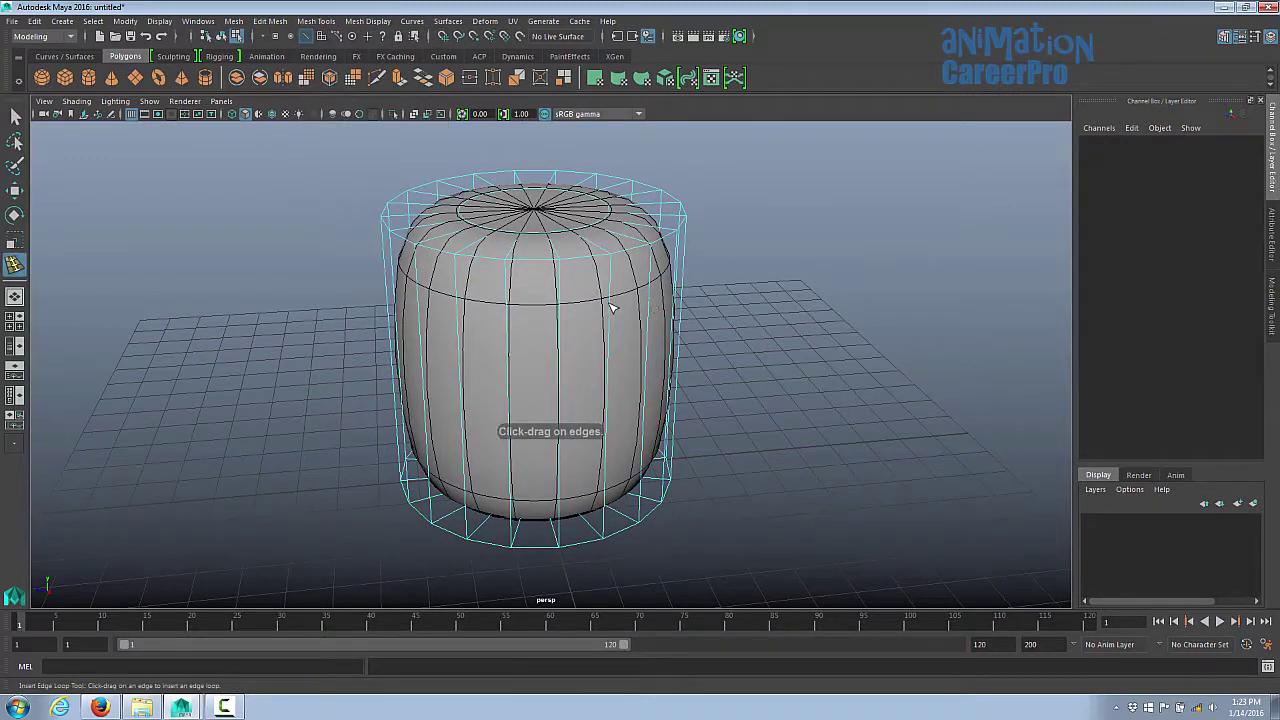
pyautogui.moveTo(613, 308); pyautogui.dragTo(648, 274)
pyautogui.moveTo(591, 374); pyautogui.dragTo(594, 376)
pyautogui.moveTo(589, 426); pyautogui.dragTo(590, 430)
# Step: Lasso-select the inner ring of vertices on the cylinder's top cap and scale it outward horizontally toward the rim
pyautogui.keyDown('alt'); pyautogui.moveTo(625, 250); pyautogui.dragTo(660, 319); pyautogui.keyUp('alt')
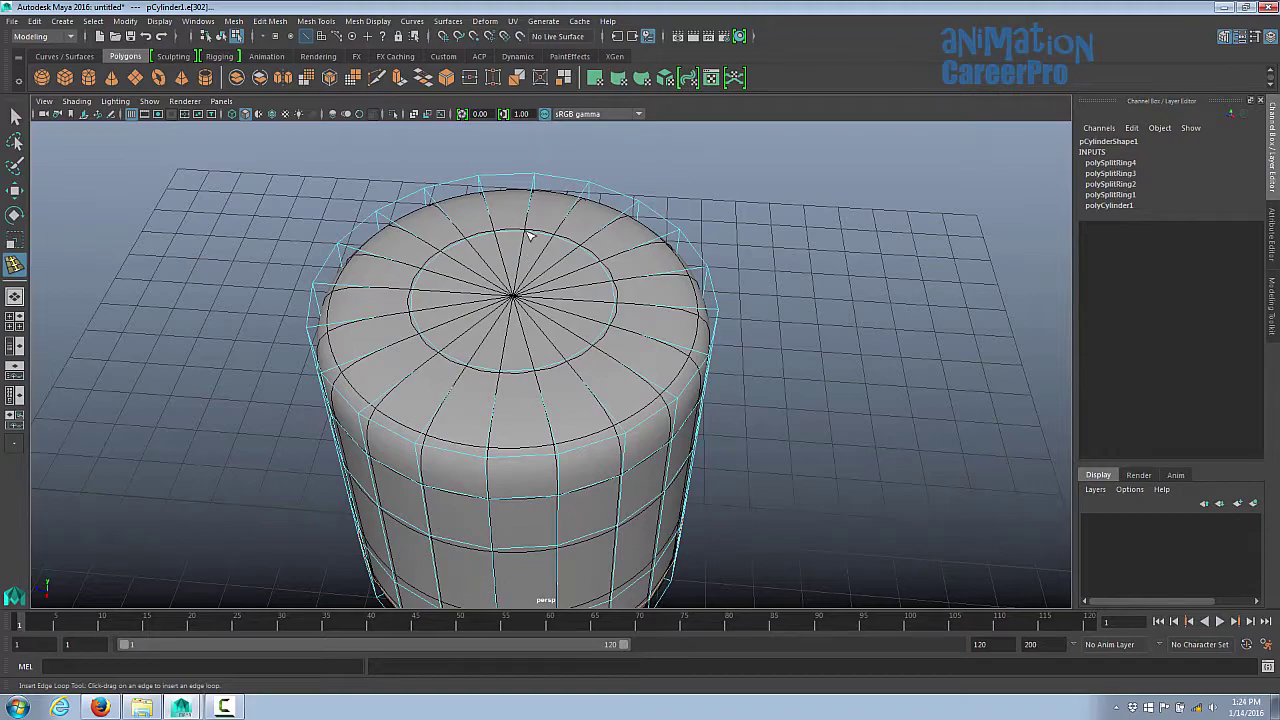
pyautogui.moveTo(530, 235); pyautogui.dragTo(460, 234, button='right')
pyautogui.press('4')
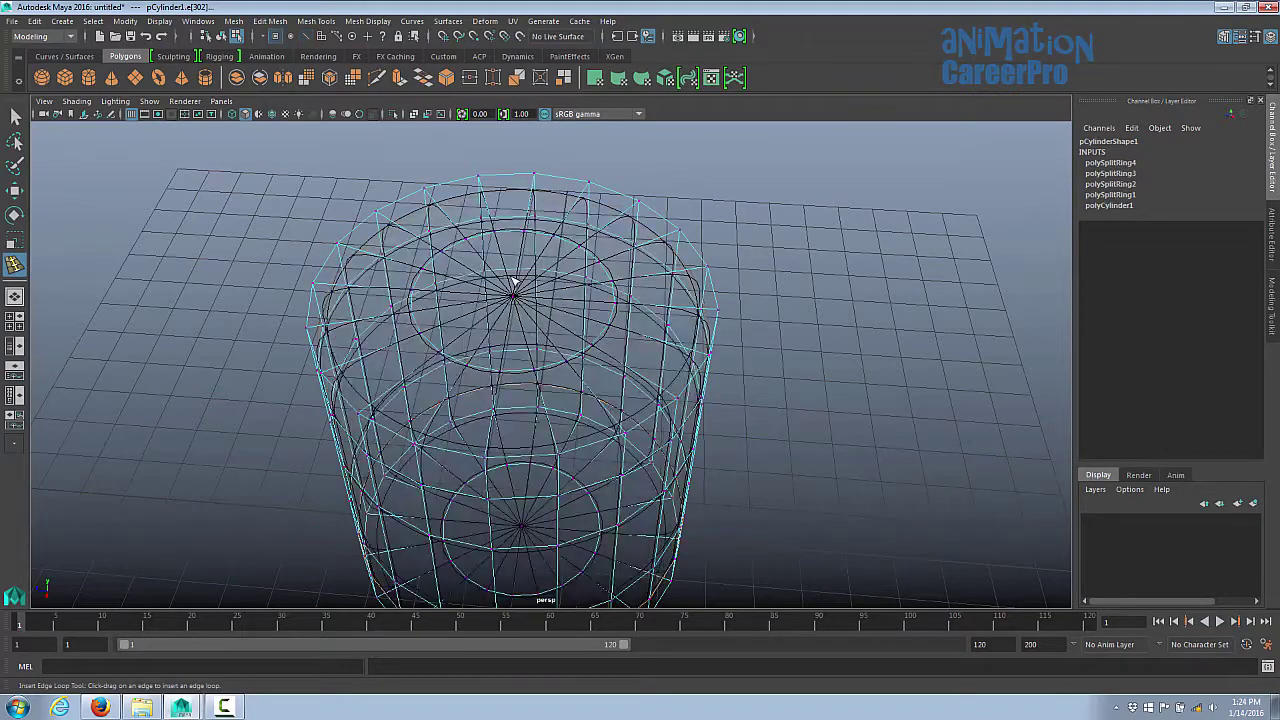
pyautogui.keyDown('alt'); pyautogui.moveTo(540, 282); pyautogui.dragTo(538, 258); pyautogui.keyUp('alt')
pyautogui.click(15, 141)
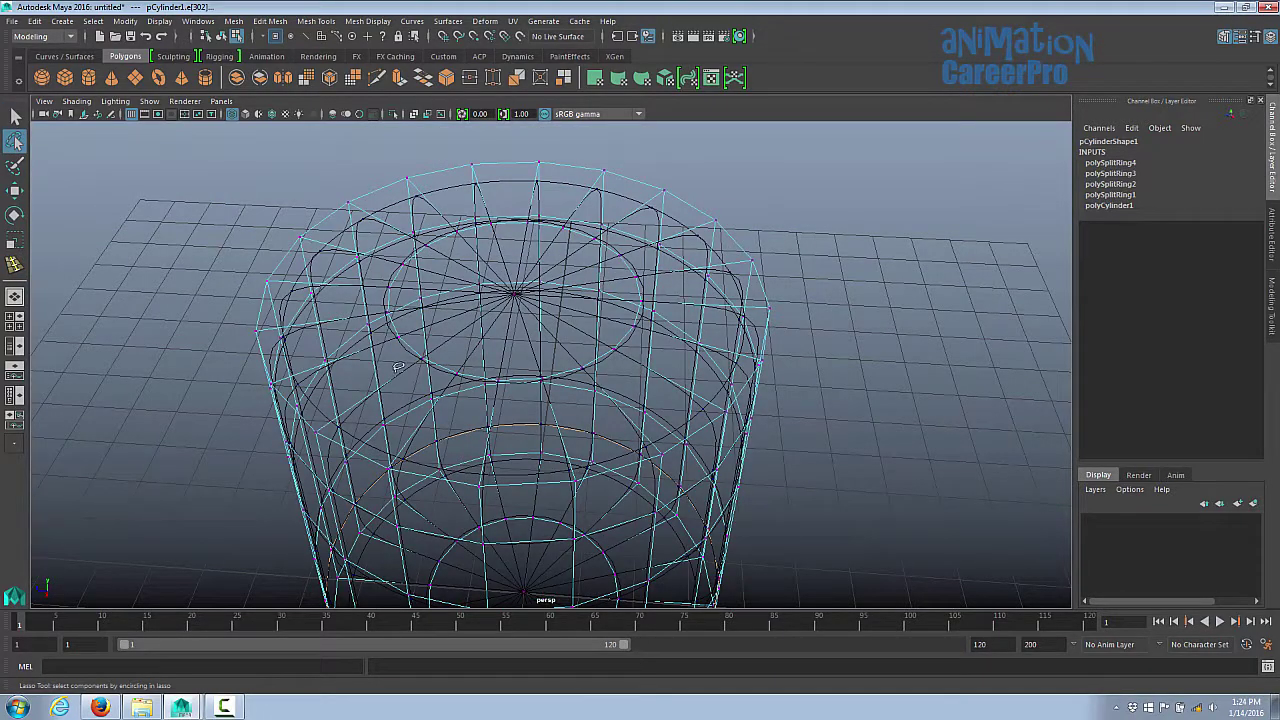
pyautogui.moveTo(460, 377)
pyautogui.mouseDown()
pyautogui.moveTo(410, 360)
pyautogui.moveTo(372, 318)
pyautogui.moveTo(398, 236)
pyautogui.moveTo(592, 224)
pyautogui.moveTo(652, 344)
pyautogui.moveTo(492, 386)
pyautogui.mouseUp()
pyautogui.moveTo(490, 366)
pyautogui.keyDown('alt'); pyautogui.mouseDown()
pyautogui.moveTo(497, 350)
pyautogui.moveTo(642, 307)
pyautogui.moveTo(625, 299)
pyautogui.mouseUp(); pyautogui.keyUp('alt')
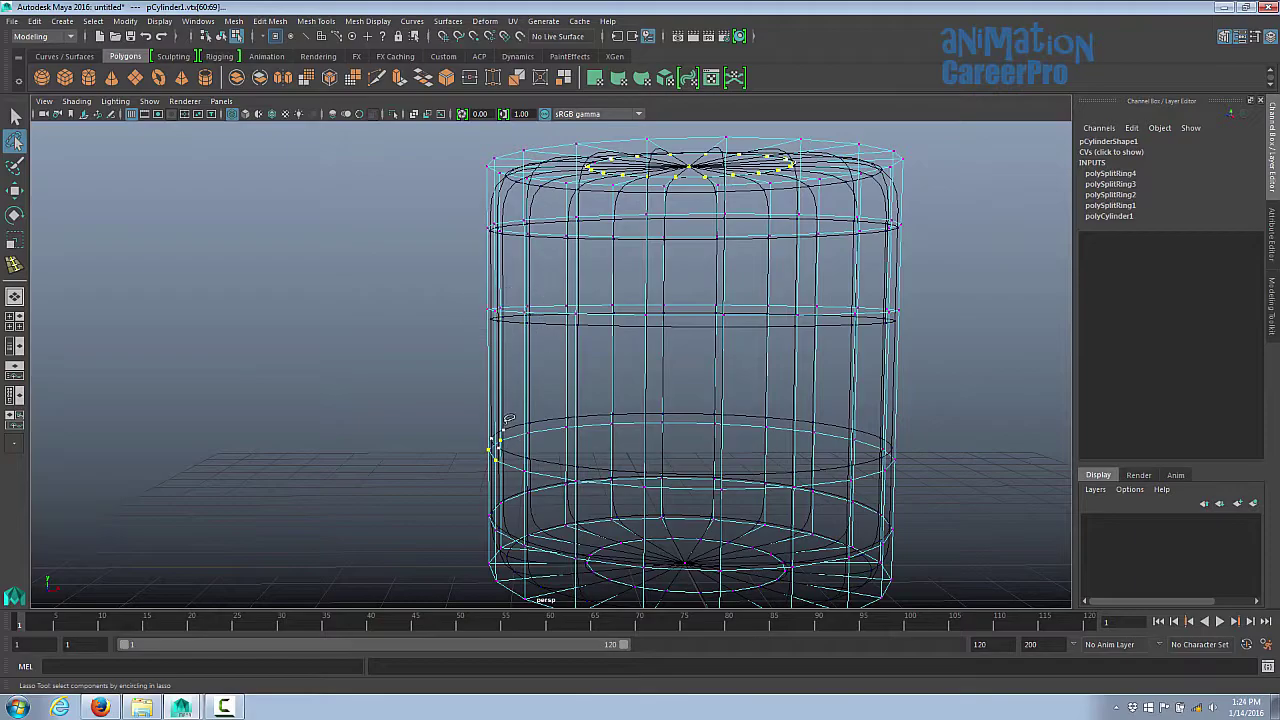
pyautogui.keyDown('alt'); pyautogui.moveTo(465, 462); pyautogui.dragTo(583, 331); pyautogui.keyUp('alt')
pyautogui.keyDown('alt'); pyautogui.moveTo(583, 331); pyautogui.dragTo(690, 333, button='right'); pyautogui.keyUp('alt')
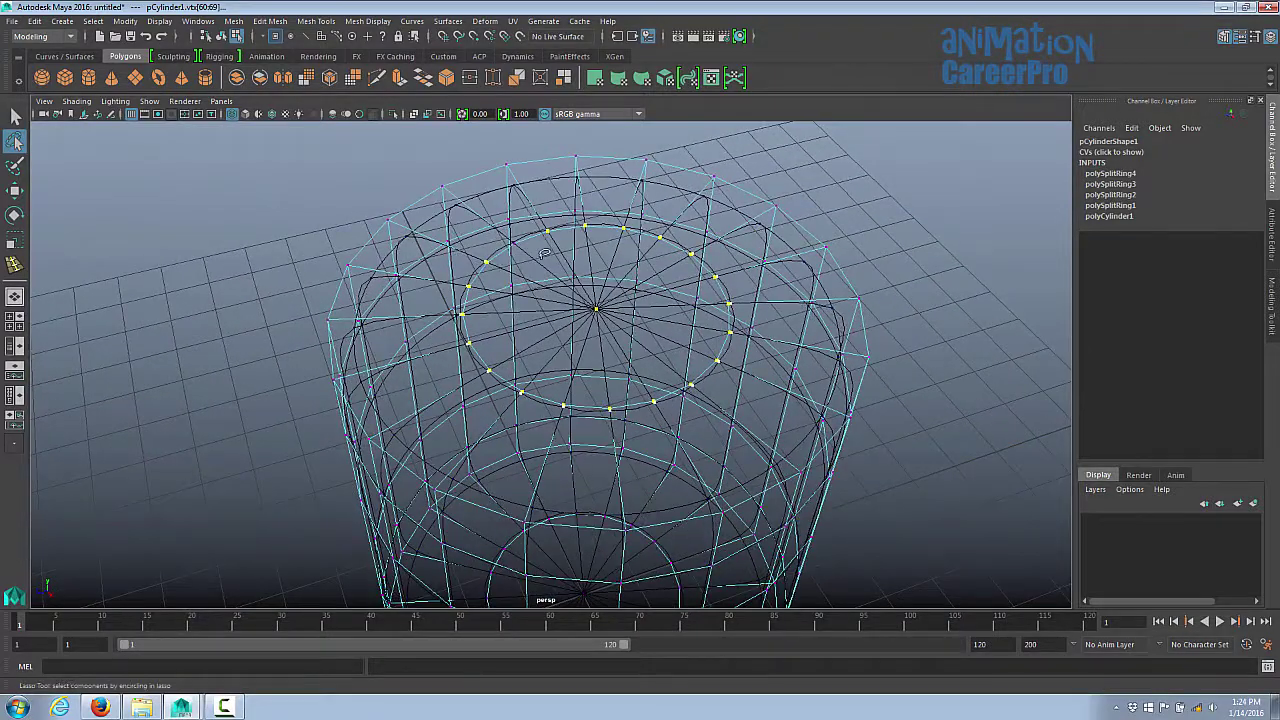
pyautogui.keyDown('alt'); pyautogui.moveTo(545, 254); pyautogui.dragTo(537, 254); pyautogui.keyUp('alt')
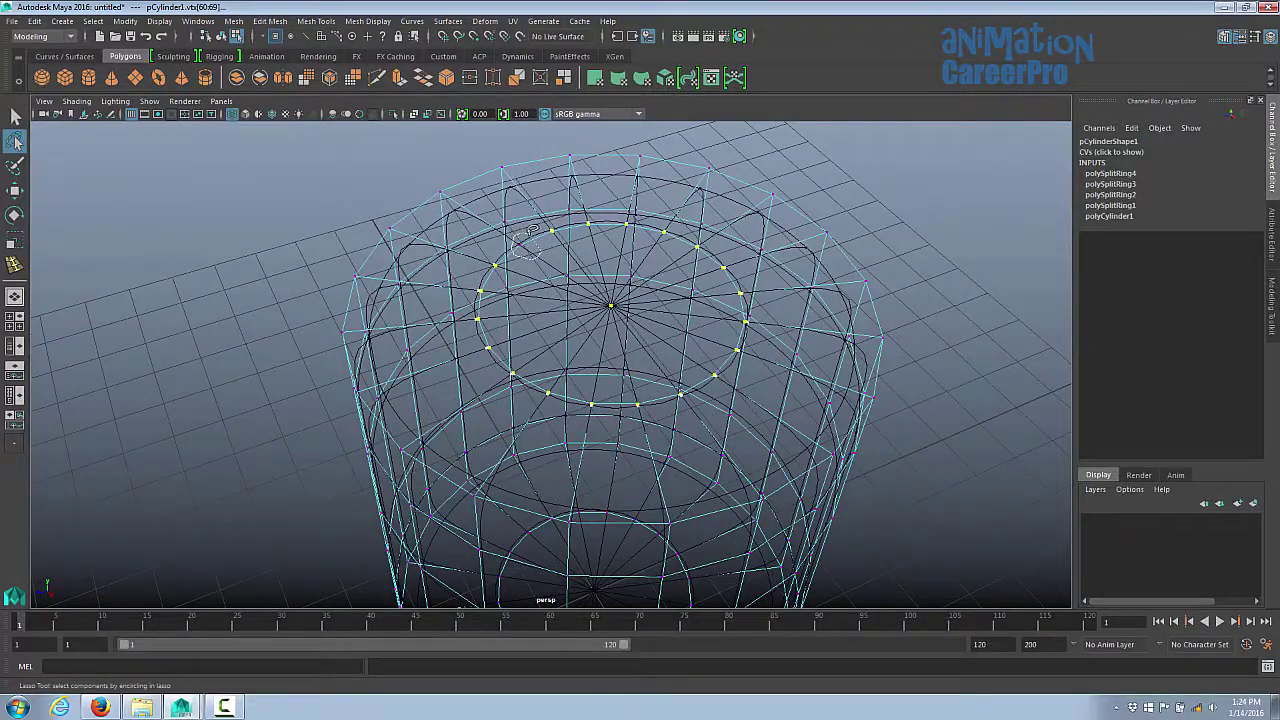
pyautogui.keyDown('alt'); pyautogui.moveTo(740, 310); pyautogui.dragTo(600, 332, button='right'); pyautogui.keyUp('alt')
pyautogui.press('r')
pyautogui.press('5')
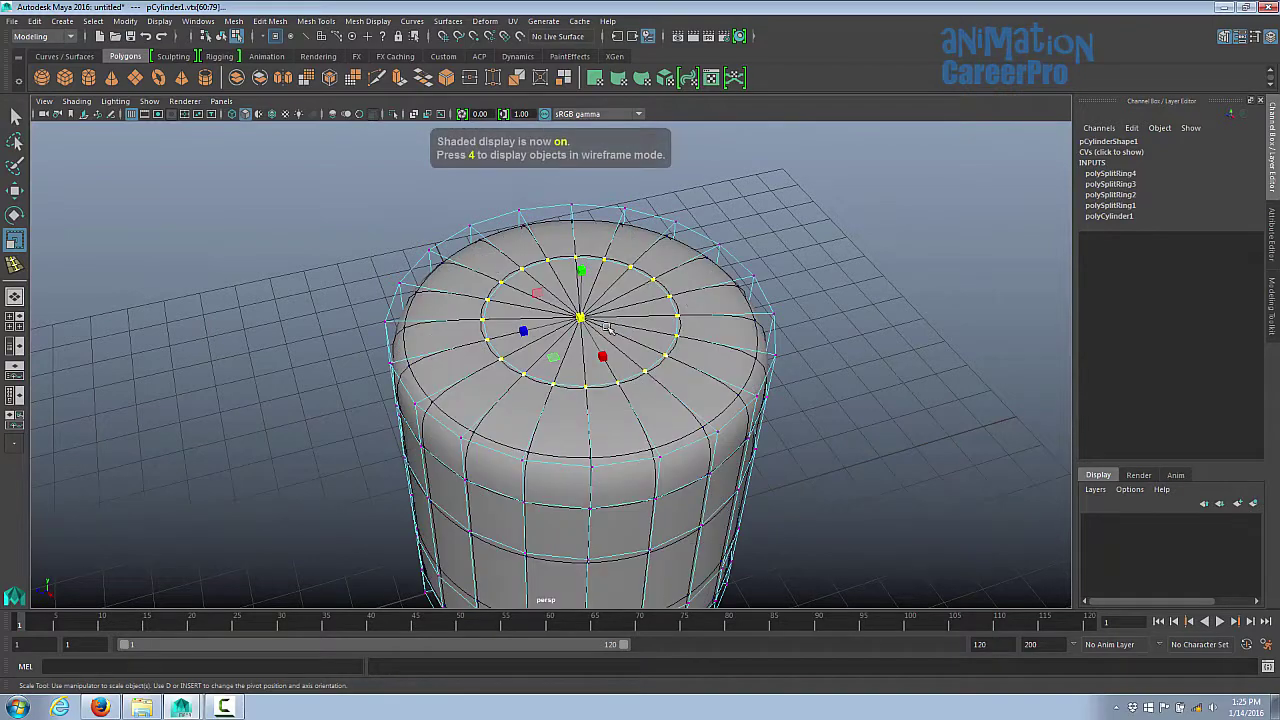
pyautogui.moveTo(687, 341)
pyautogui.keyDown('alt'); pyautogui.mouseDown()
pyautogui.moveTo(684, 318)
pyautogui.moveTo(684, 332)
pyautogui.mouseUp(); pyautogui.keyUp('alt')
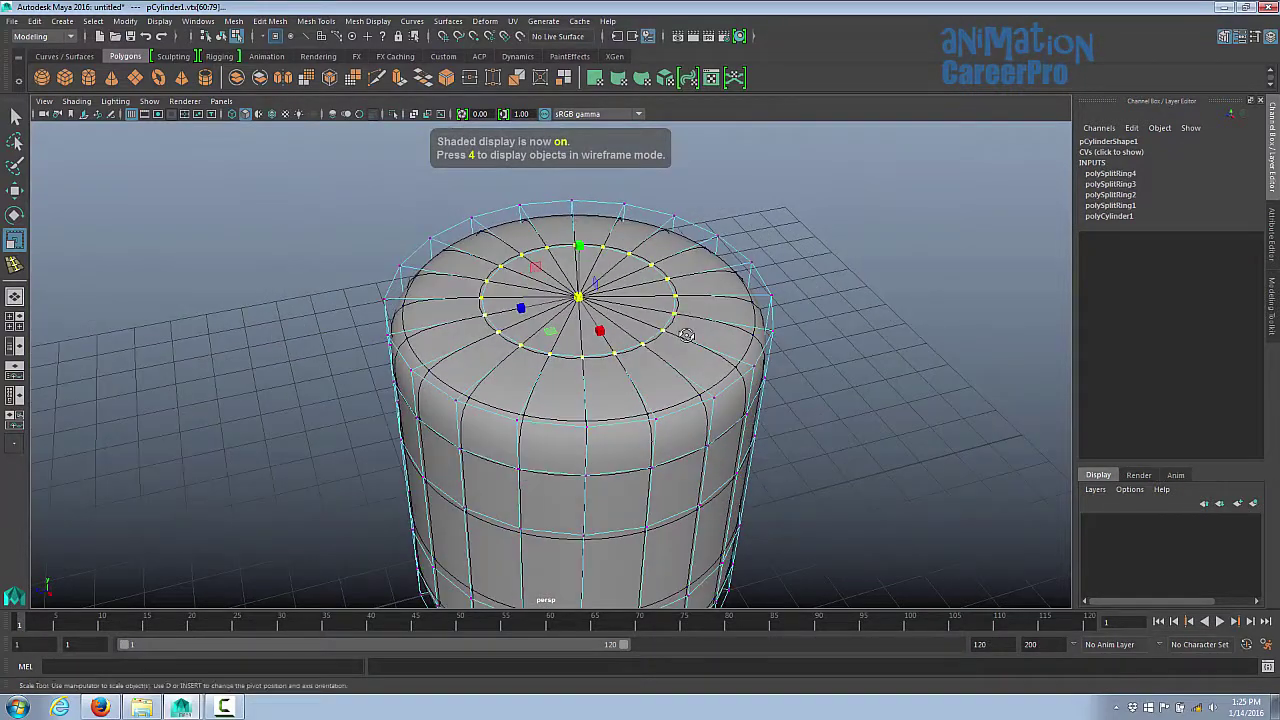
pyautogui.keyDown('ctrl'); pyautogui.click(579, 246); pyautogui.keyUp('ctrl')
pyautogui.moveTo(578, 297)
pyautogui.mouseDown()
pyautogui.moveTo(614, 296)
pyautogui.moveTo(586, 295)
pyautogui.mouseUp()
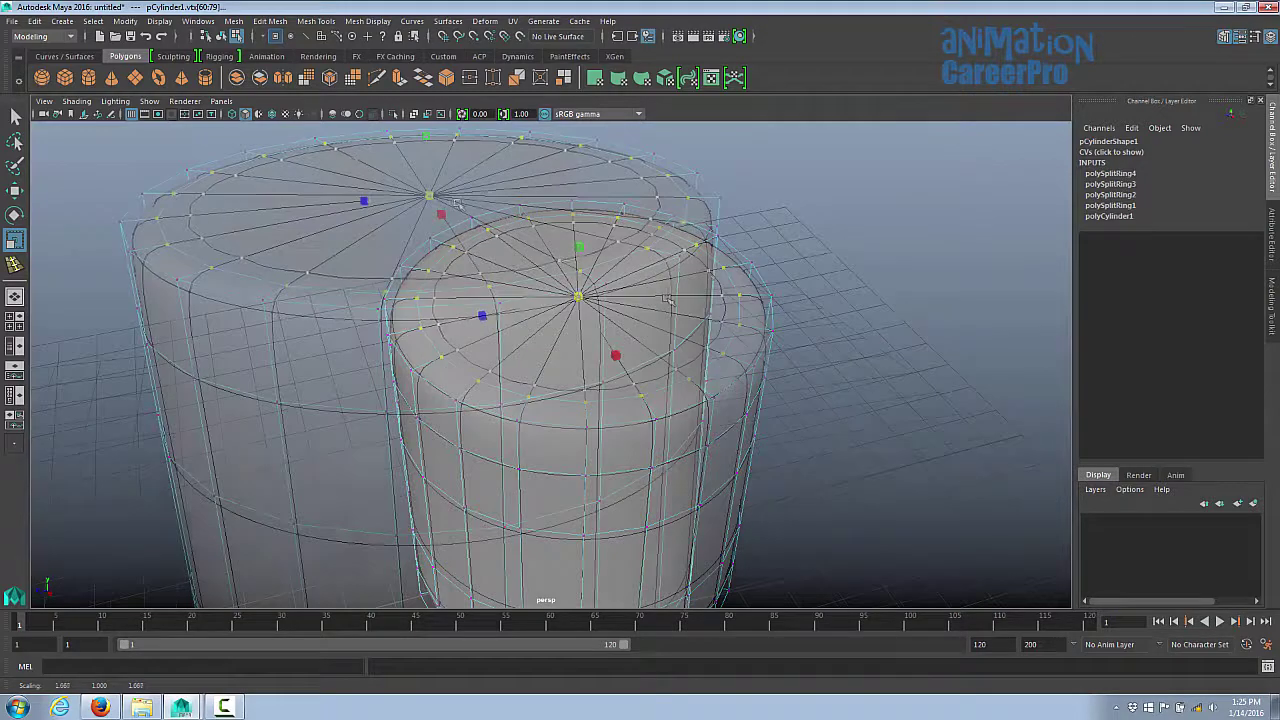
pyautogui.moveTo(465, 201); pyautogui.dragTo(473, 201)
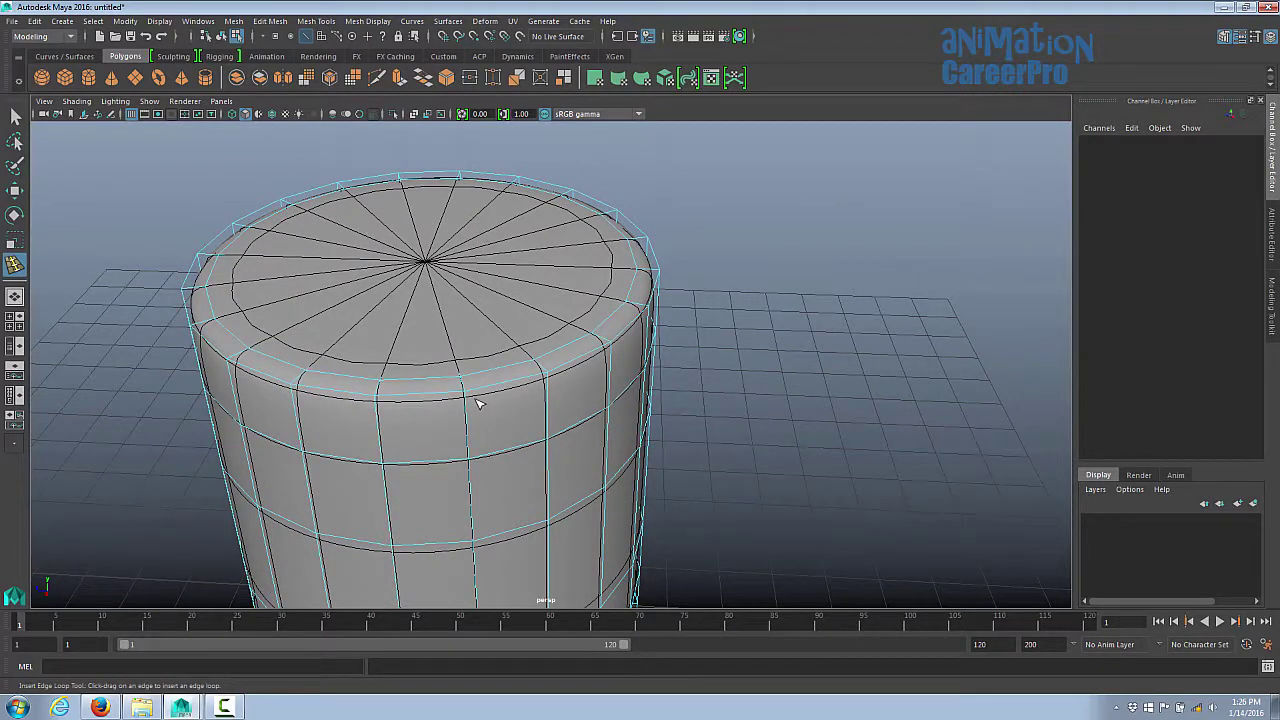
# Step: Stretch the whole cylinder vertically to a Y scale of about 4.39 and raise it
pyautogui.keyDown('alt'); pyautogui.moveTo(545, 333); pyautogui.dragTo(600, 304); pyautogui.keyUp('alt')
pyautogui.keyDown('alt'); pyautogui.moveTo(600, 304); pyautogui.dragTo(440, 328, button='right'); pyautogui.keyUp('alt')
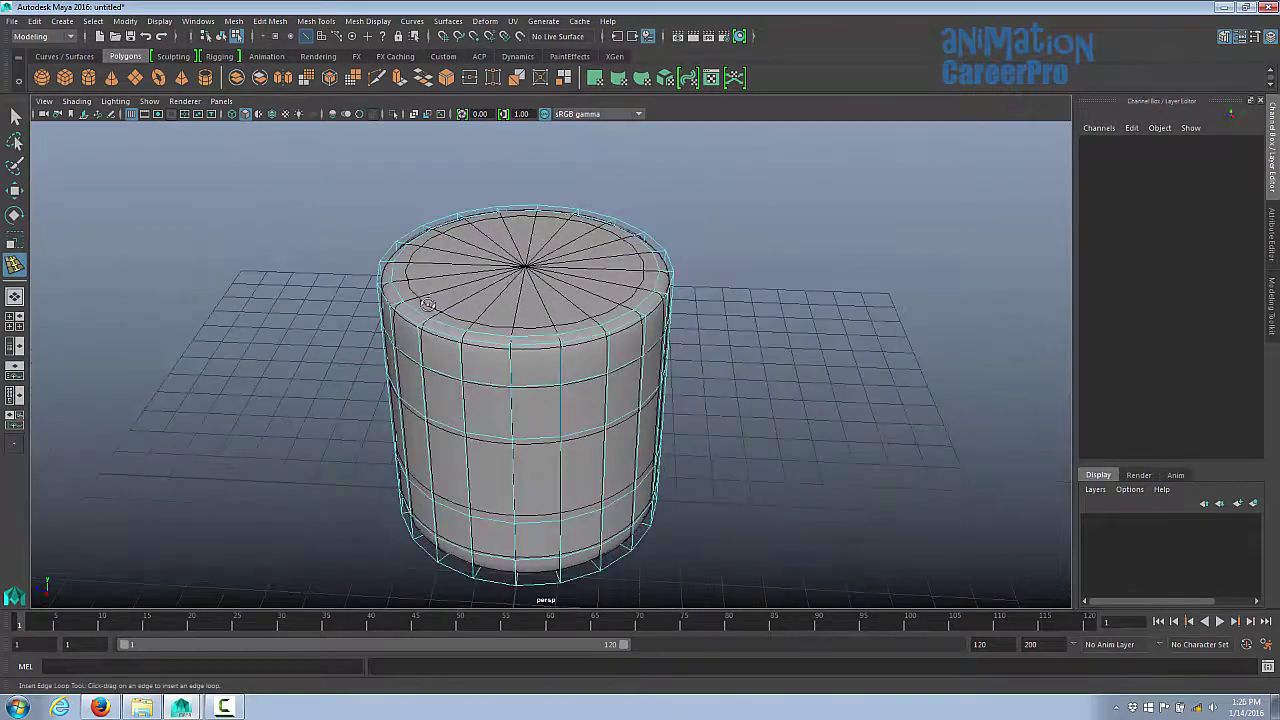
pyautogui.keyDown('alt'); pyautogui.moveTo(440, 328); pyautogui.dragTo(430, 286); pyautogui.keyUp('alt')
pyautogui.moveTo(538, 301)
pyautogui.keyDown('alt'); pyautogui.mouseDown()
pyautogui.moveTo(535, 280)
pyautogui.moveTo(537, 299)
pyautogui.mouseUp(); pyautogui.keyUp('alt')
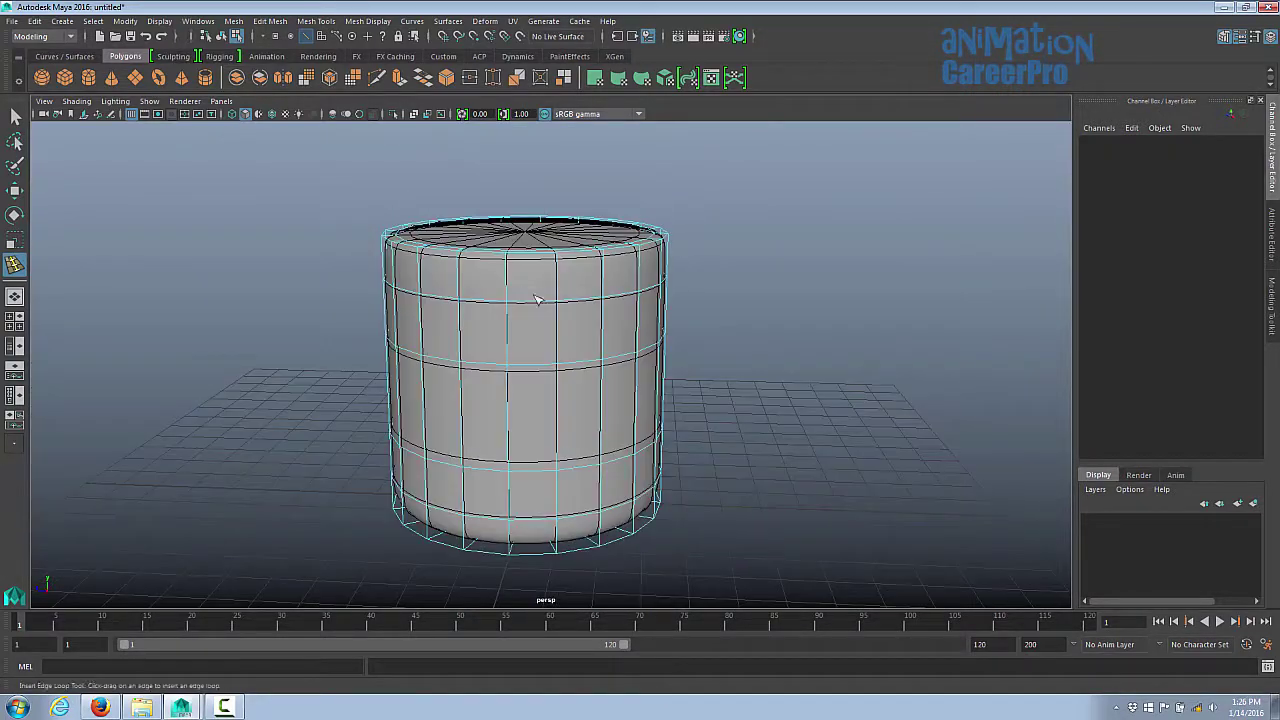
pyautogui.keyDown('alt'); pyautogui.moveTo(684, 298); pyautogui.dragTo(549, 314); pyautogui.keyUp('alt')
pyautogui.press('r')
pyautogui.click(494, 286)
pyautogui.moveTo(508, 295); pyautogui.dragTo(508, 284)
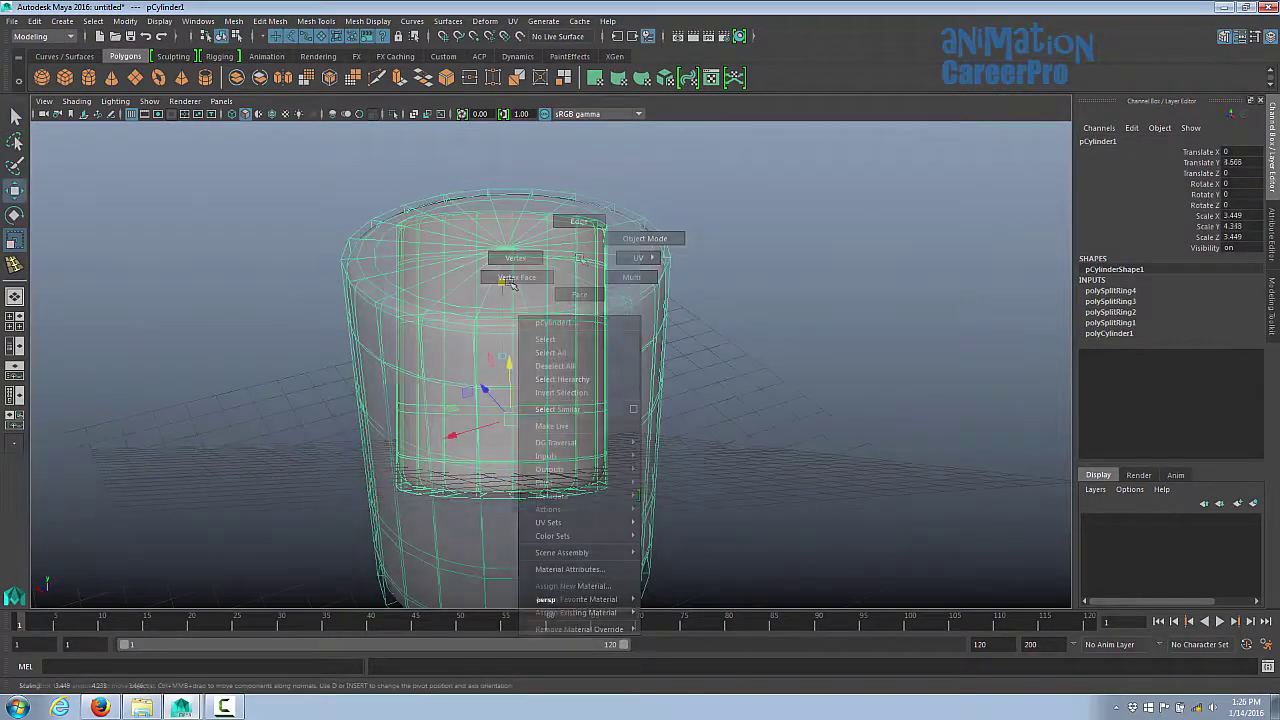
# Step: Select all 20 faces of the cylinder's top cap
pyautogui.moveTo(581, 259); pyautogui.dragTo(587, 292, button='right')
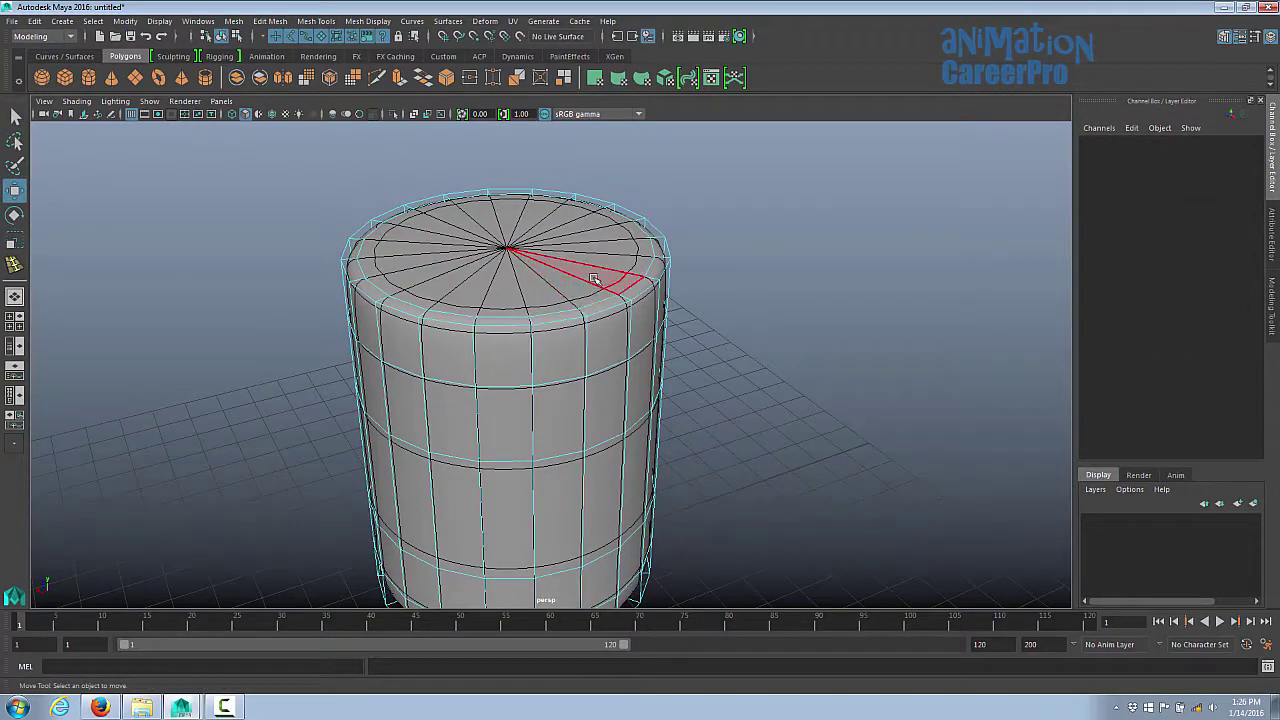
pyautogui.click(588, 291)
pyautogui.keyDown('alt'); pyautogui.moveTo(588, 291); pyautogui.dragTo(680, 312); pyautogui.keyUp('alt')
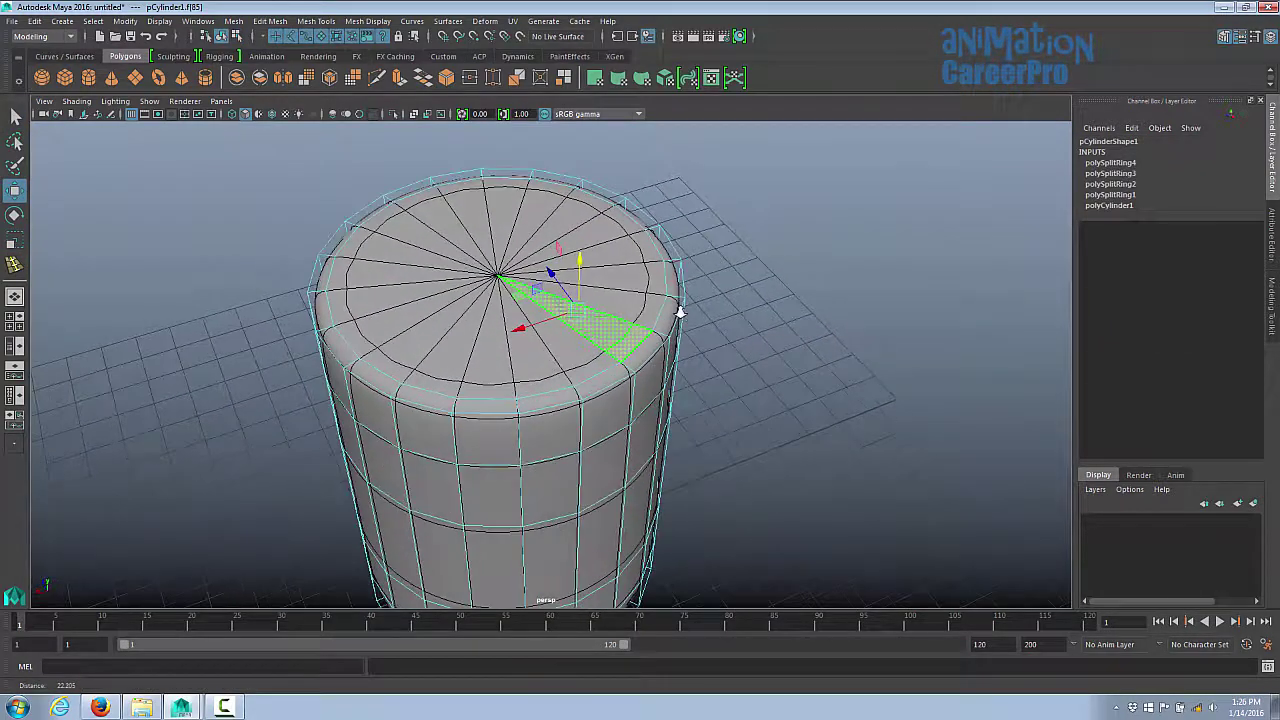
pyautogui.keyDown('shift'); pyautogui.click(567, 348); pyautogui.keyUp('shift')
pyautogui.keyDown('shift'); pyautogui.click(541, 362); pyautogui.keyUp('shift')
pyautogui.keyDown('shift'); pyautogui.click(495, 362); pyautogui.keyUp('shift')
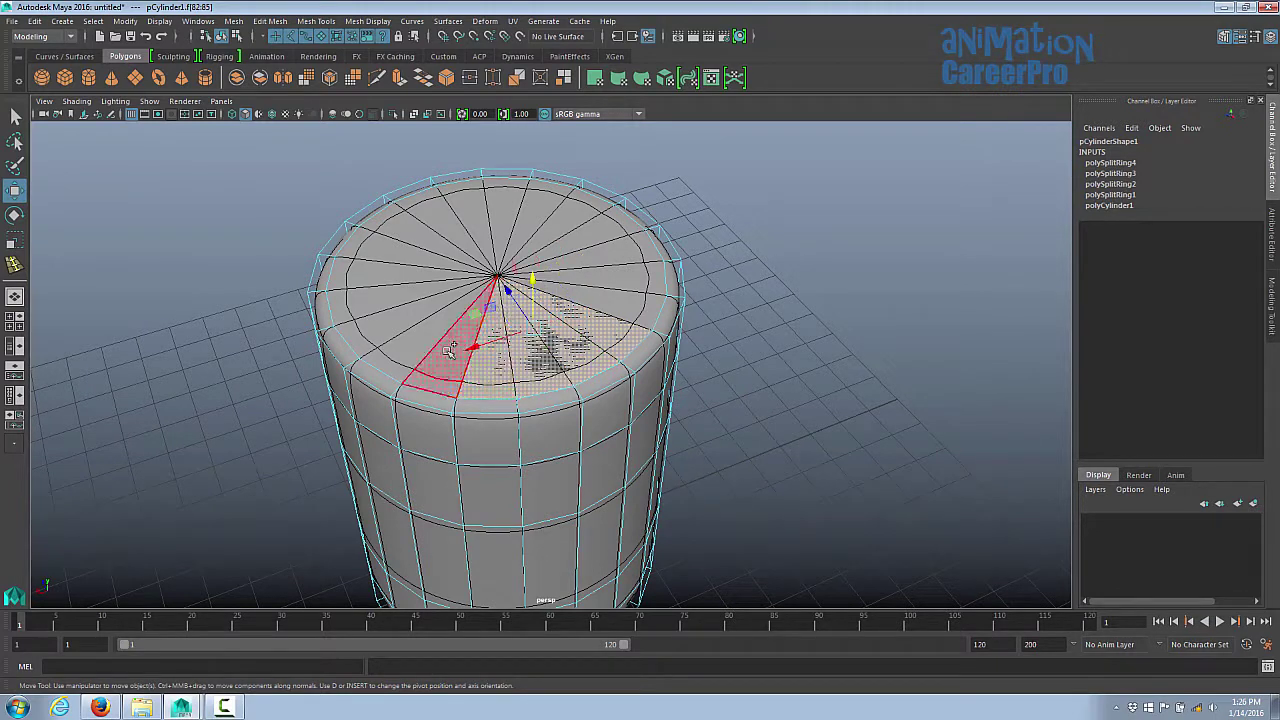
pyautogui.keyDown('shift'); pyautogui.click(430, 336); pyautogui.keyUp('shift')
pyautogui.keyDown('shift'); pyautogui.click(392, 296); pyautogui.keyUp('shift')
pyautogui.moveTo(389, 292)
pyautogui.keyDown('shift'); pyautogui.mouseDown()
pyautogui.moveTo(434, 223)
pyautogui.moveTo(592, 232)
pyautogui.moveTo(586, 338)
pyautogui.mouseUp(); pyautogui.keyUp('shift')
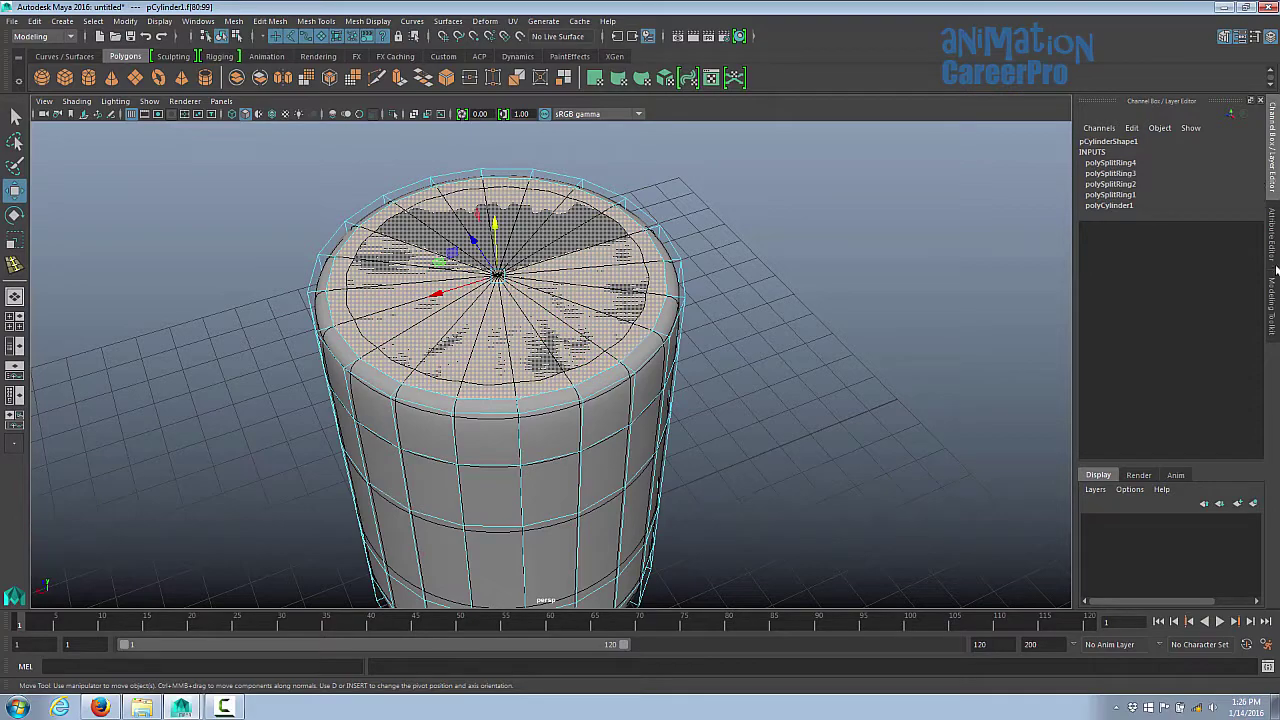
# Step: Extrude the top cap faces down into the cylinder with a Local Translate Z of about -0.467
pyautogui.click(1273, 300)
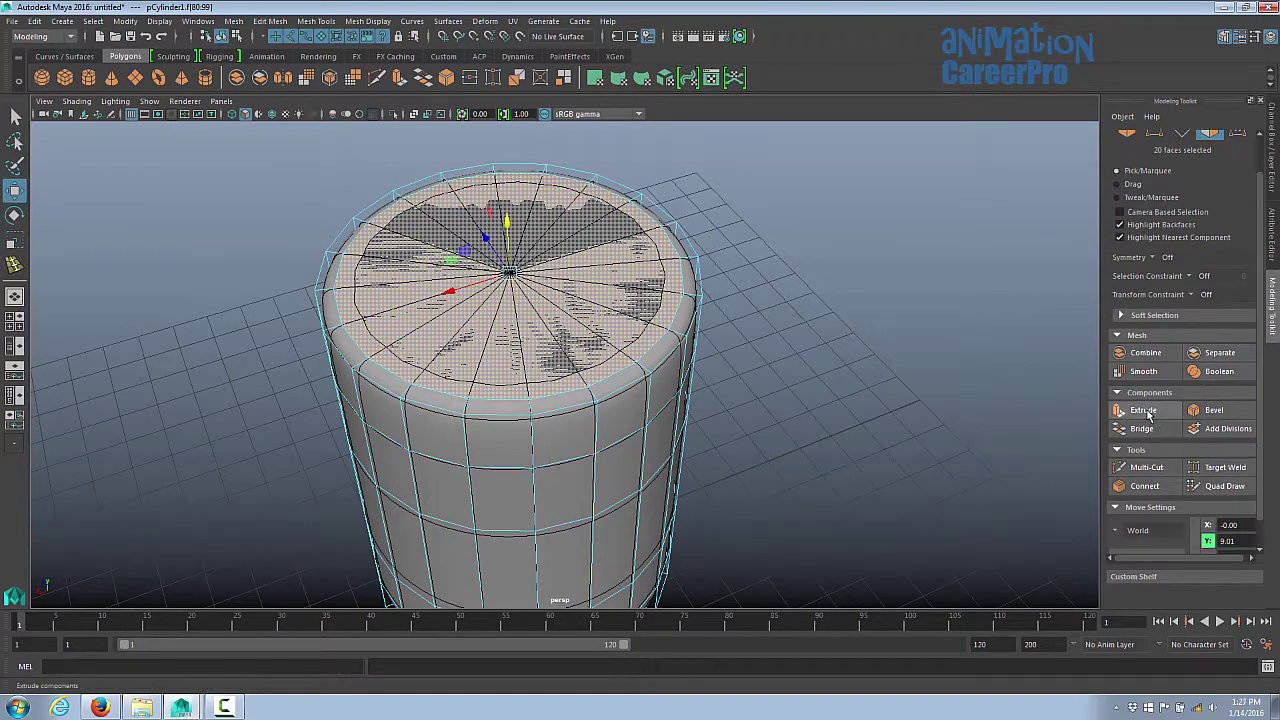
pyautogui.click(1148, 415)
pyautogui.keyDown('alt'); pyautogui.moveTo(464, 325); pyautogui.dragTo(527, 270); pyautogui.keyUp('alt')
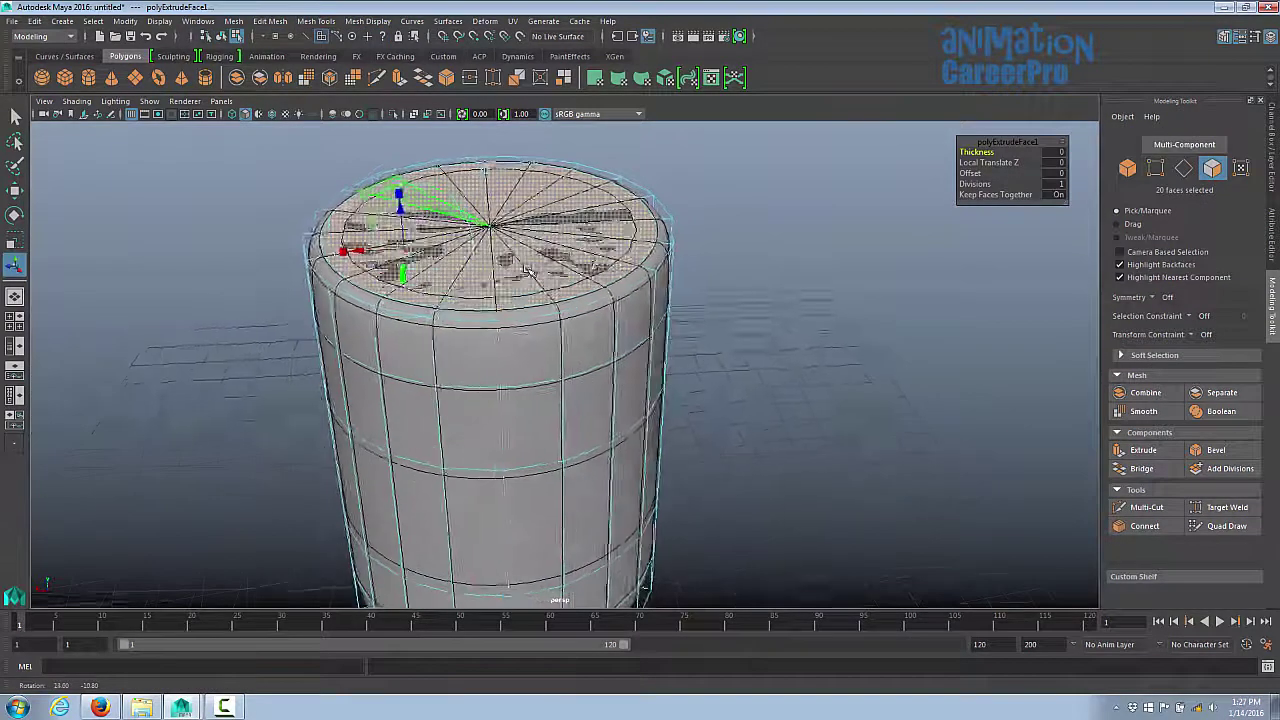
pyautogui.keyDown('alt'); pyautogui.moveTo(527, 270); pyautogui.dragTo(626, 318, button='middle'); pyautogui.keyUp('alt')
pyautogui.keyDown('alt'); pyautogui.moveTo(626, 318); pyautogui.dragTo(830, 356, button='right'); pyautogui.keyUp('alt')
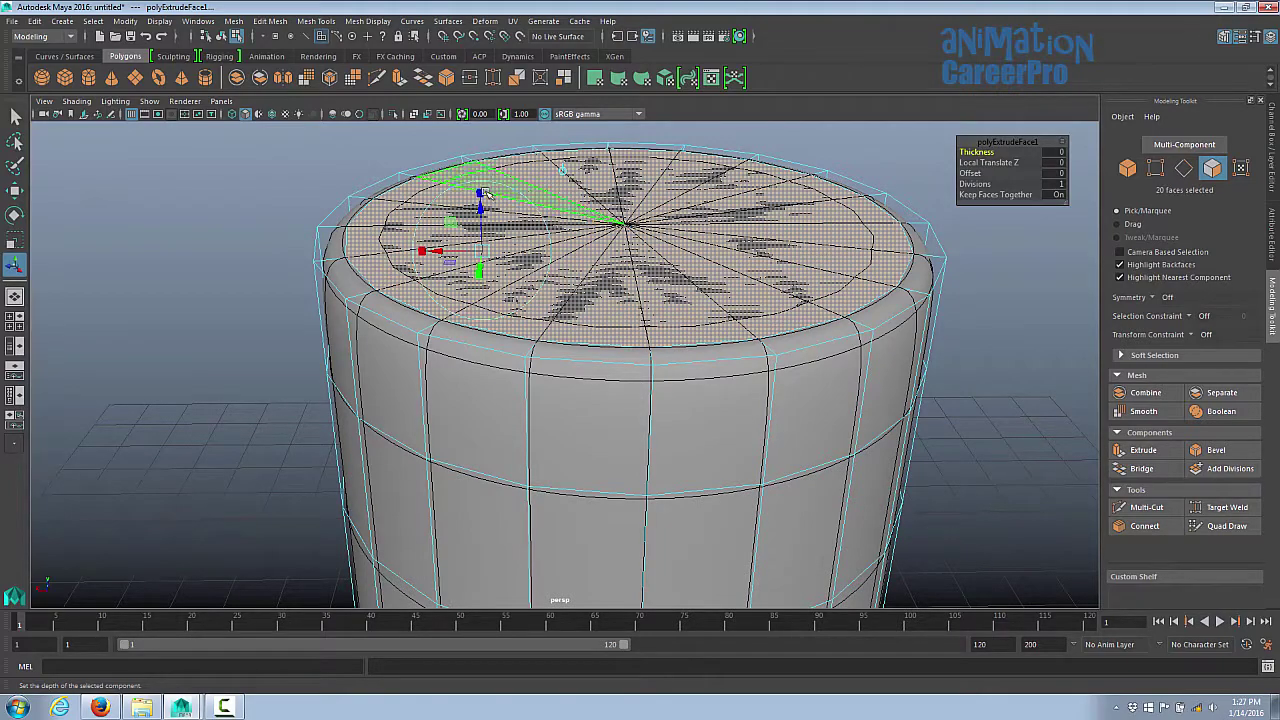
pyautogui.keyDown('alt'); pyautogui.moveTo(715, 280); pyautogui.dragTo(763, 271); pyautogui.keyUp('alt')
pyautogui.keyDown('alt'); pyautogui.moveTo(763, 271); pyautogui.dragTo(686, 278, button='right'); pyautogui.keyUp('alt')
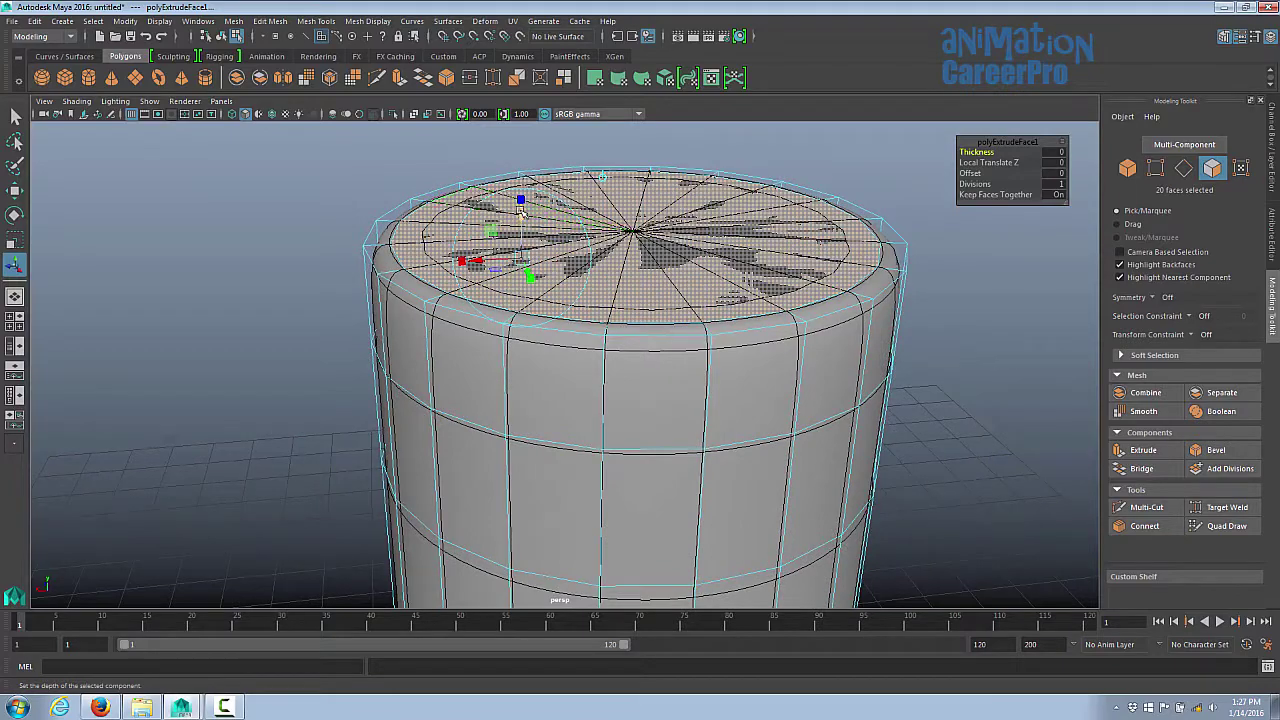
pyautogui.moveTo(520, 212); pyautogui.dragTo(680, 258)
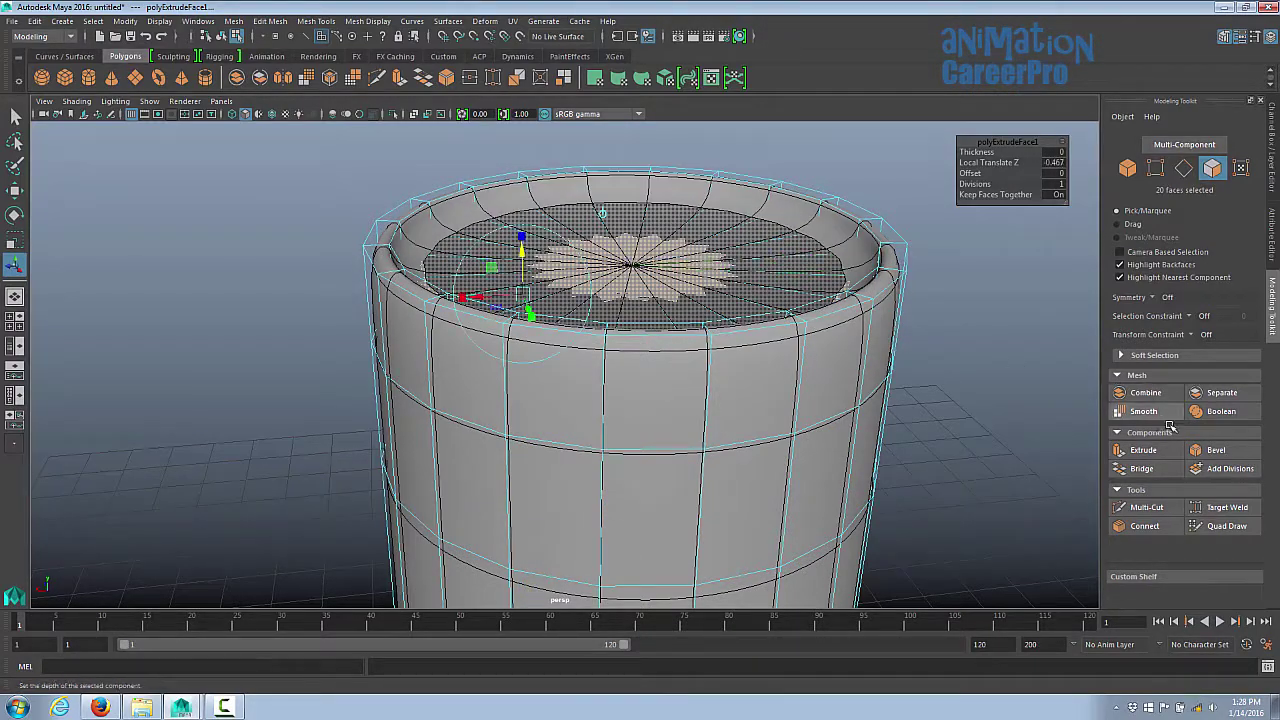
# Step: Deepen the hollow almost to the cylinder's base with two more downward extrusions of the cap faces, the last with Local Translate Z -1.436
pyautogui.click(1158, 452)
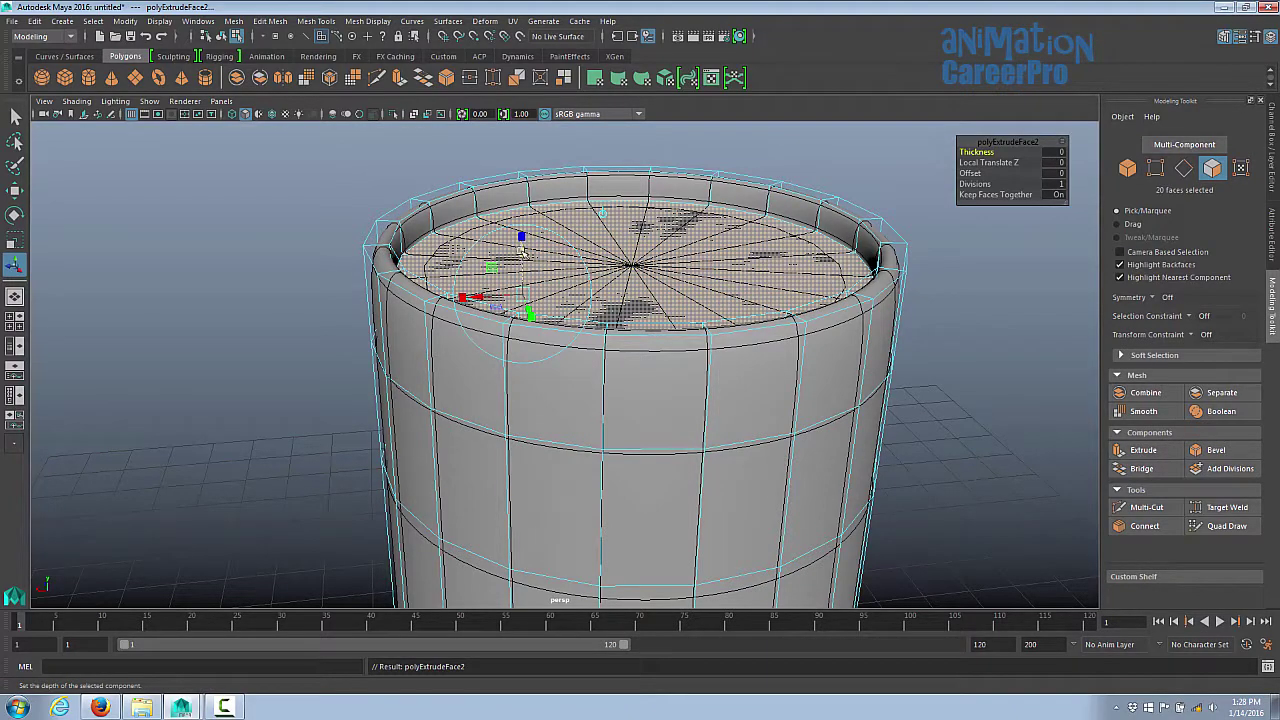
pyautogui.moveTo(522, 258); pyautogui.dragTo(526, 425)
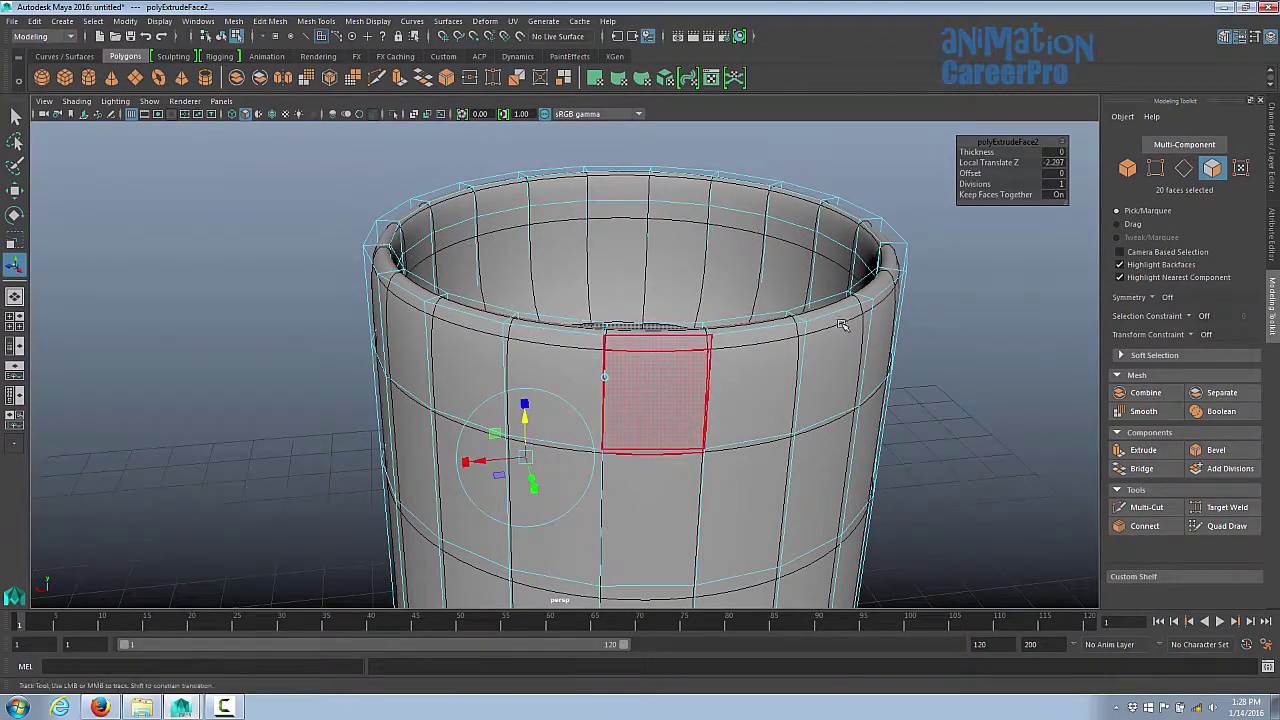
pyautogui.scroll(-5, 697, 285)
pyautogui.press('space')
pyautogui.keyDown('alt'); pyautogui.moveTo(918, 456); pyautogui.dragTo(906, 521, button='middle'); pyautogui.keyUp('alt')
pyautogui.scroll(1, 925, 525)
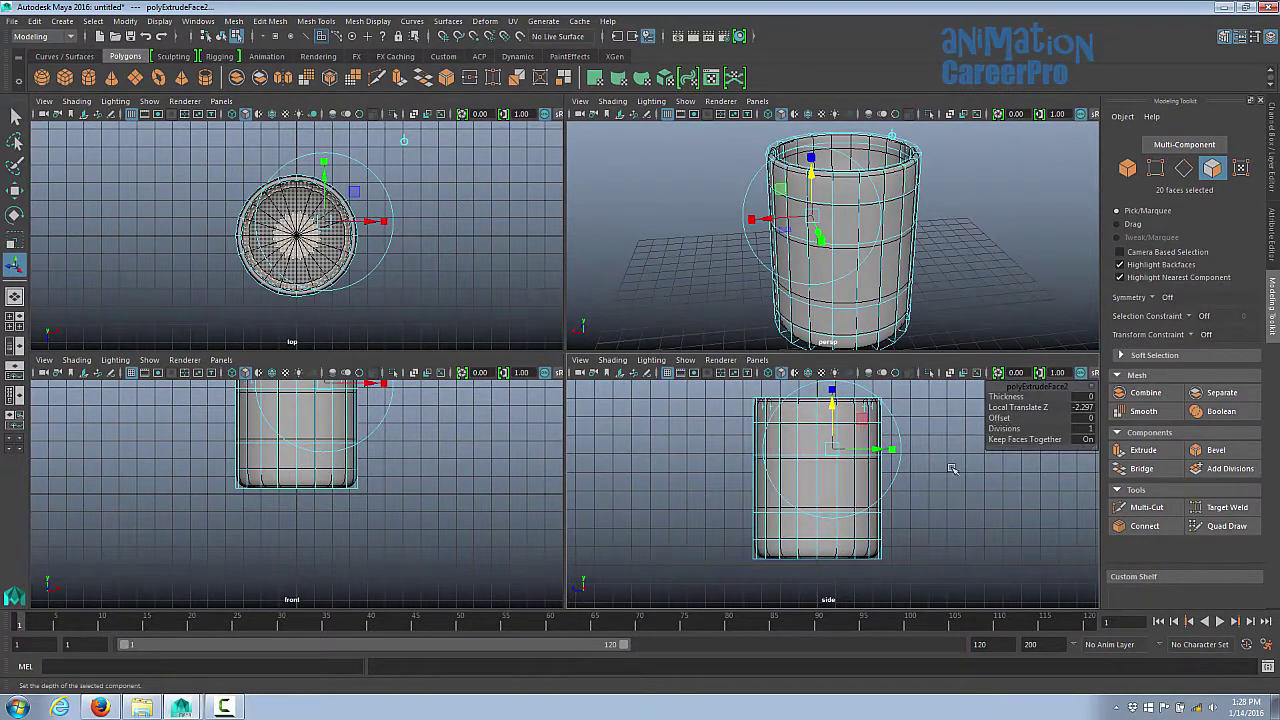
pyautogui.press('4')
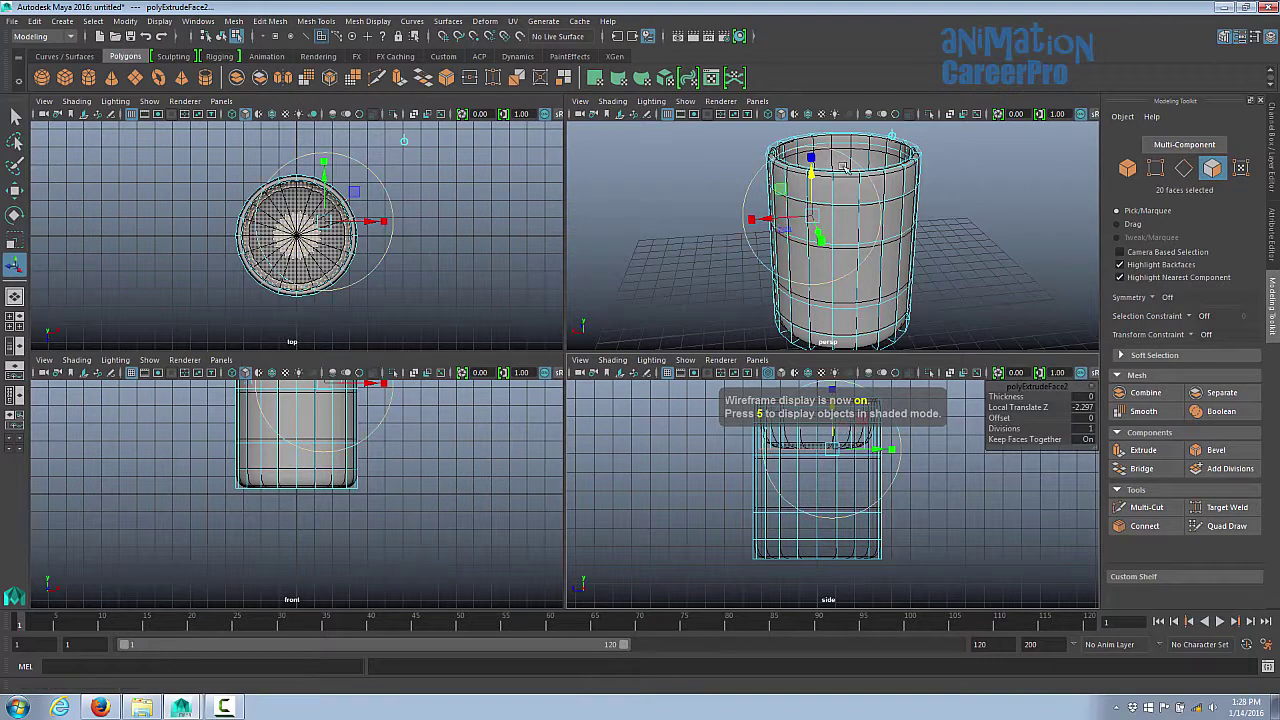
pyautogui.moveTo(812, 180); pyautogui.dragTo(816, 298)
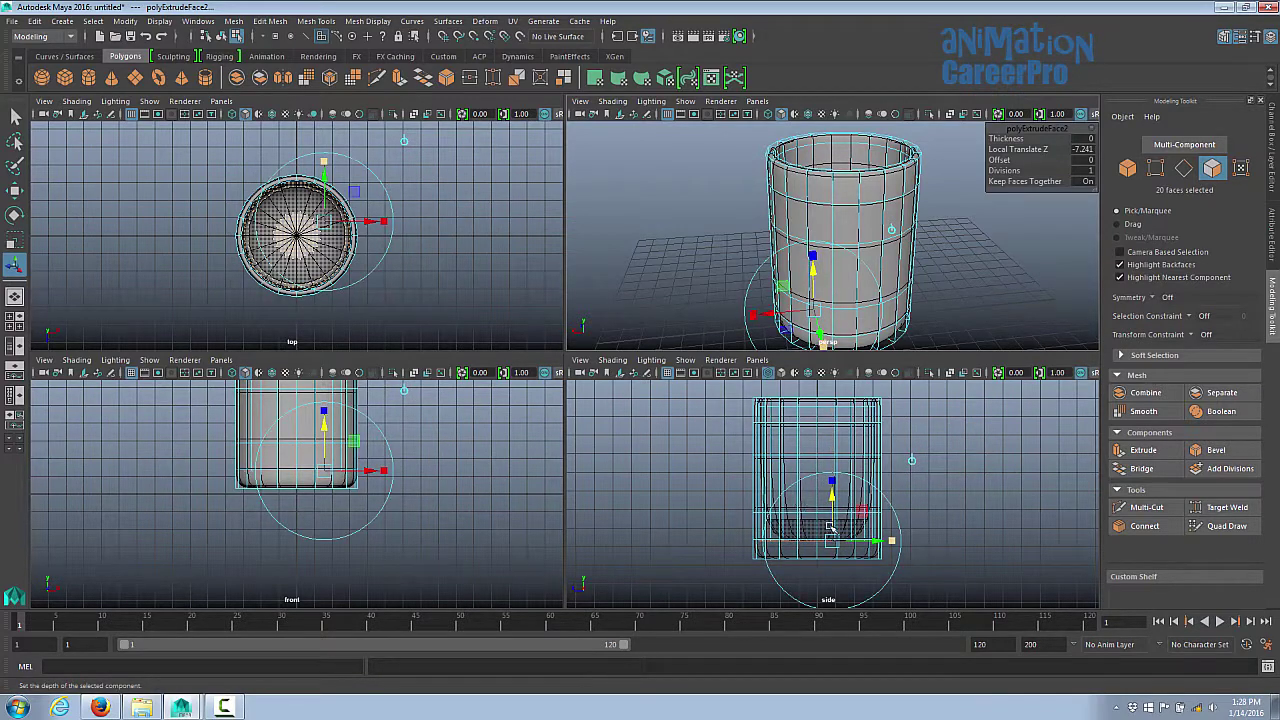
pyautogui.moveTo(834, 501); pyautogui.dragTo(835, 481)
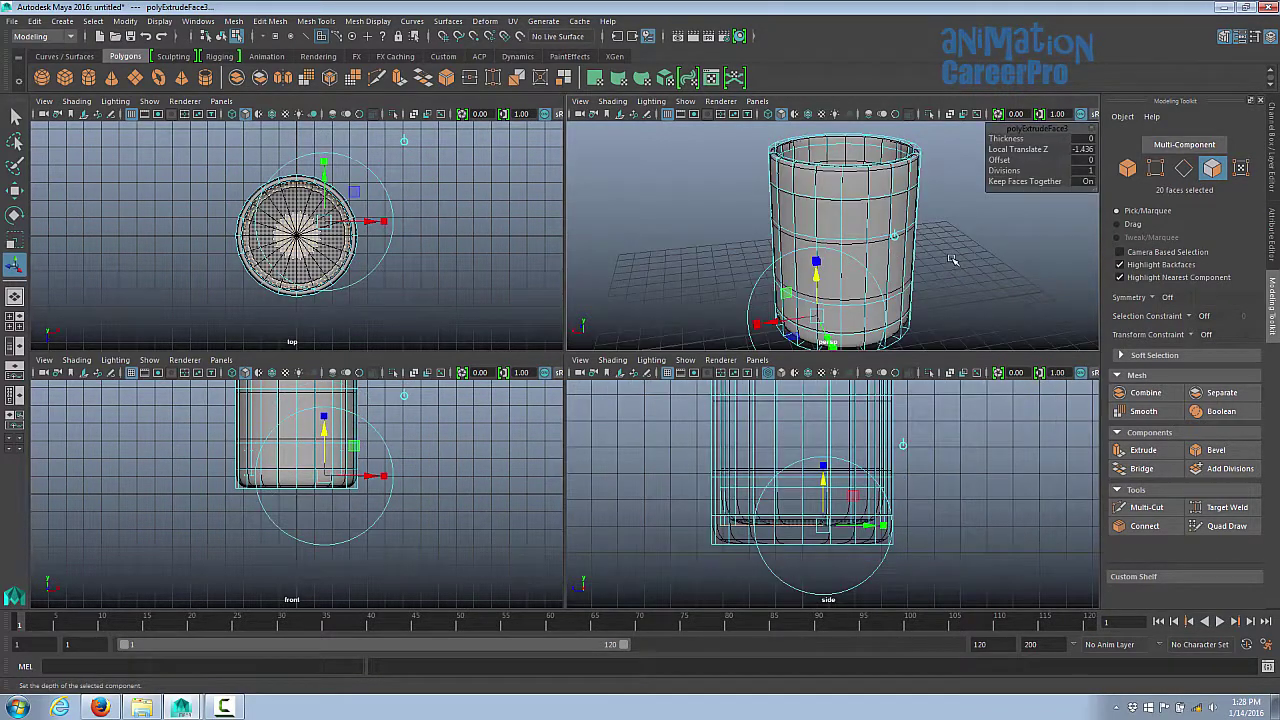
# Step: Select the whole cup in the perspective view and examine its rim and hollow interior from several angles
pyautogui.press('space')
pyautogui.keyDown('alt'); pyautogui.moveTo(820, 281); pyautogui.dragTo(834, 290); pyautogui.keyUp('alt')
pyautogui.moveTo(521, 390); pyautogui.dragTo(1023, 138)
pyautogui.keyDown('alt'); pyautogui.moveTo(731, 407); pyautogui.dragTo(690, 398); pyautogui.keyUp('alt')
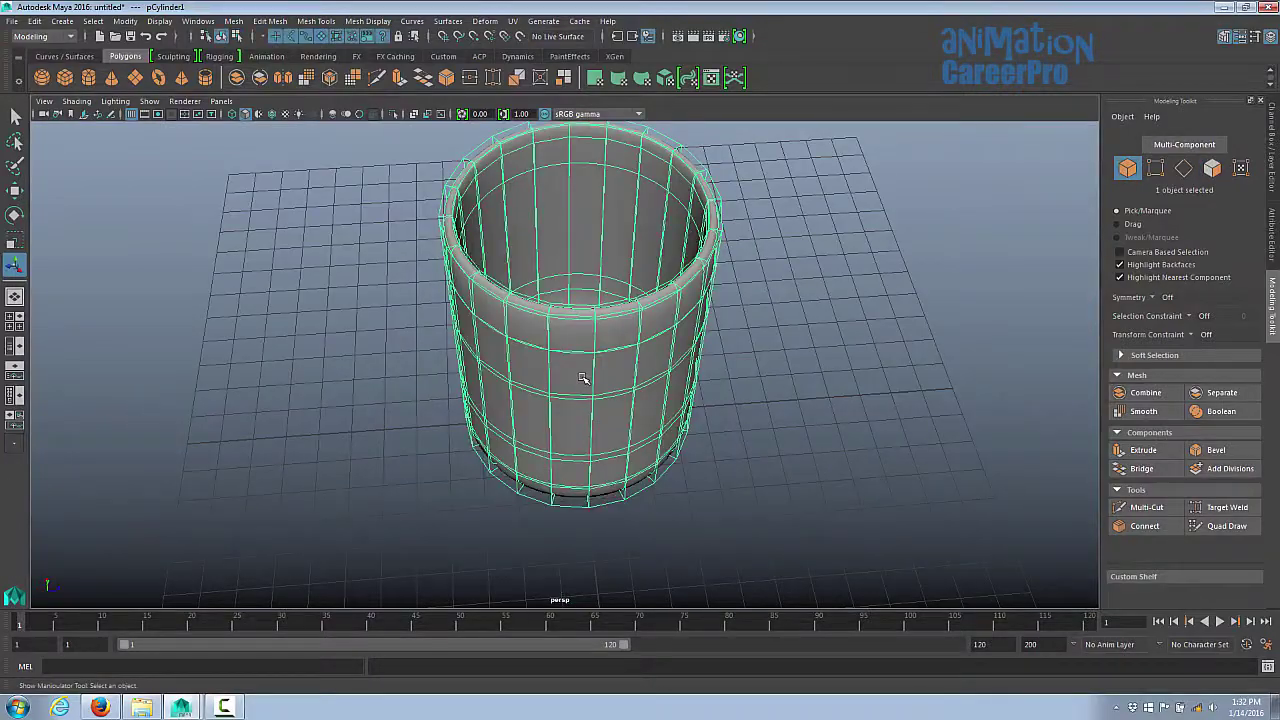
pyautogui.keyDown('alt'); pyautogui.moveTo(576, 378); pyautogui.dragTo(603, 353); pyautogui.keyUp('alt')
pyautogui.keyDown('alt'); pyautogui.moveTo(643, 403); pyautogui.dragTo(566, 508); pyautogui.keyUp('alt')
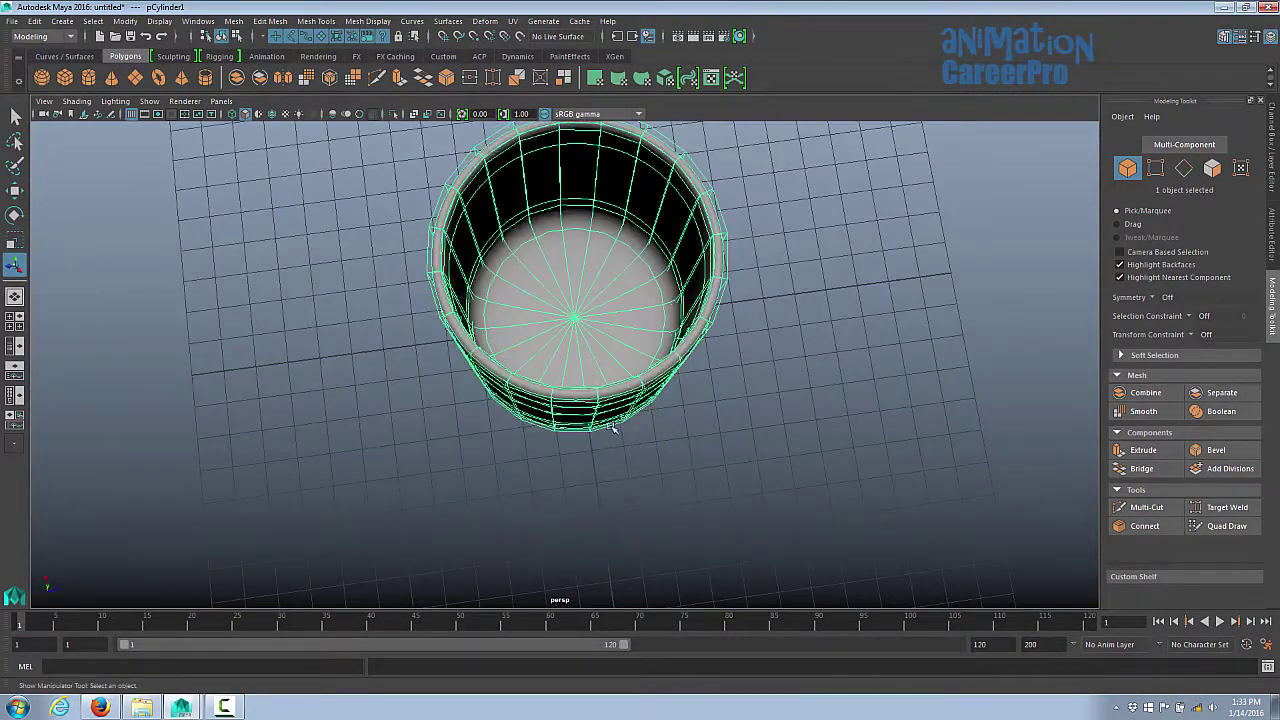
pyautogui.keyDown('alt'); pyautogui.moveTo(614, 427); pyautogui.dragTo(585, 437); pyautogui.keyUp('alt')
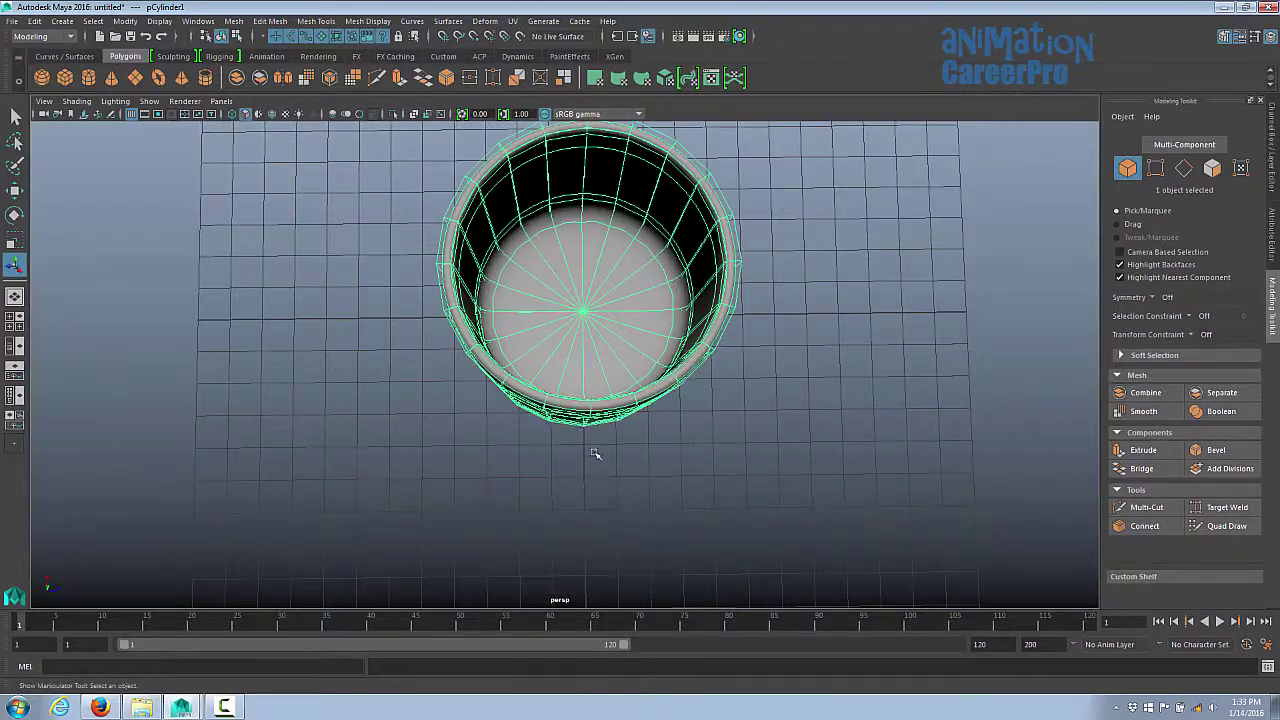
pyautogui.keyDown('alt'); pyautogui.moveTo(589, 498); pyautogui.dragTo(799, 448); pyautogui.keyUp('alt')
pyautogui.keyDown('alt'); pyautogui.moveTo(710, 418); pyautogui.dragTo(771, 457); pyautogui.keyUp('alt')
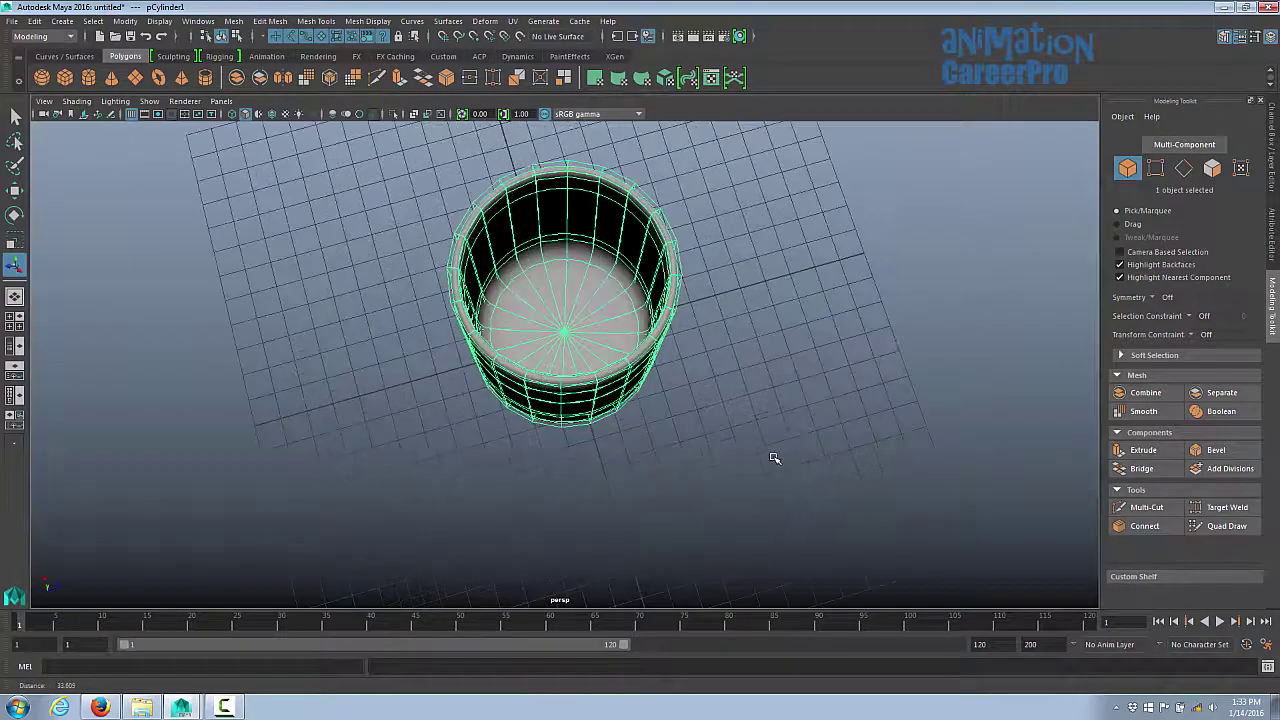
# Step: Rotate the cup slightly about its vertical axis in the top view to align its side faces with the grid
pyautogui.press('e')
pyautogui.keyDown('alt'); pyautogui.moveTo(608, 367); pyautogui.dragTo(580, 430); pyautogui.keyUp('alt')
pyautogui.press('space')
pyautogui.press('space')
pyautogui.keyDown('alt'); pyautogui.moveTo(838, 370); pyautogui.dragTo(1152, 432, button='right'); pyautogui.keyUp('alt')
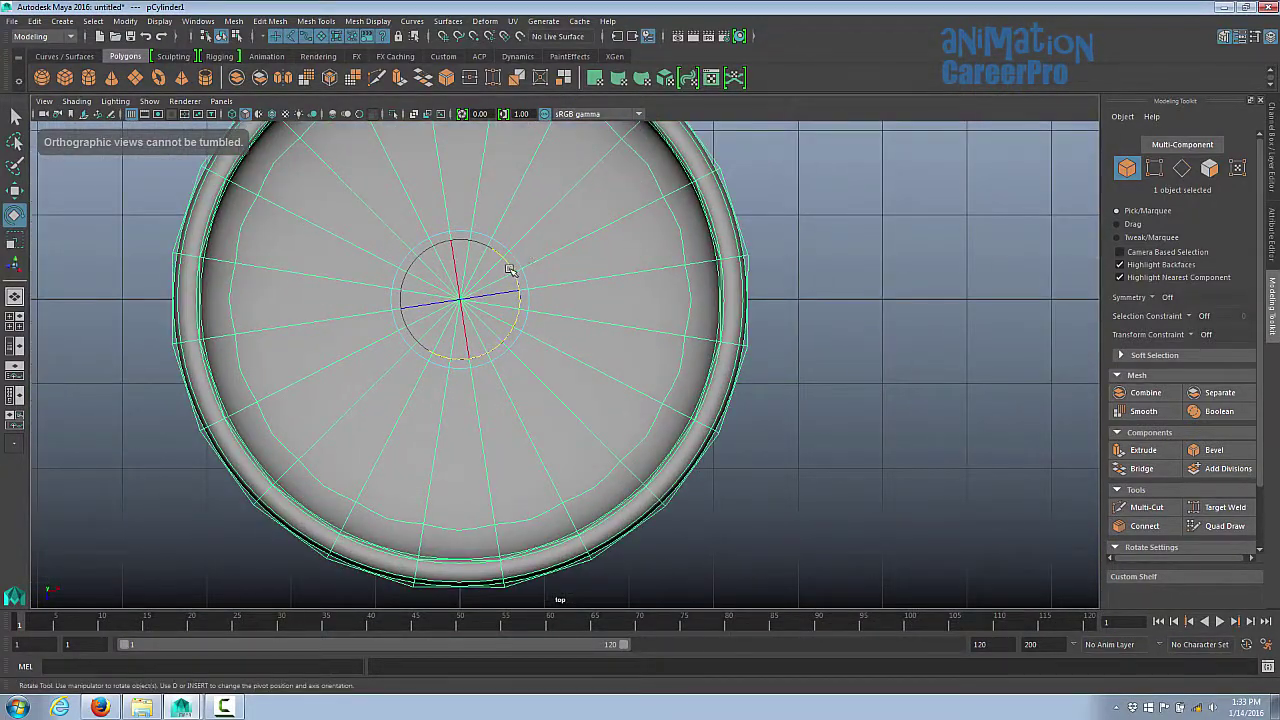
pyautogui.moveTo(510, 270); pyautogui.dragTo(748, 278)
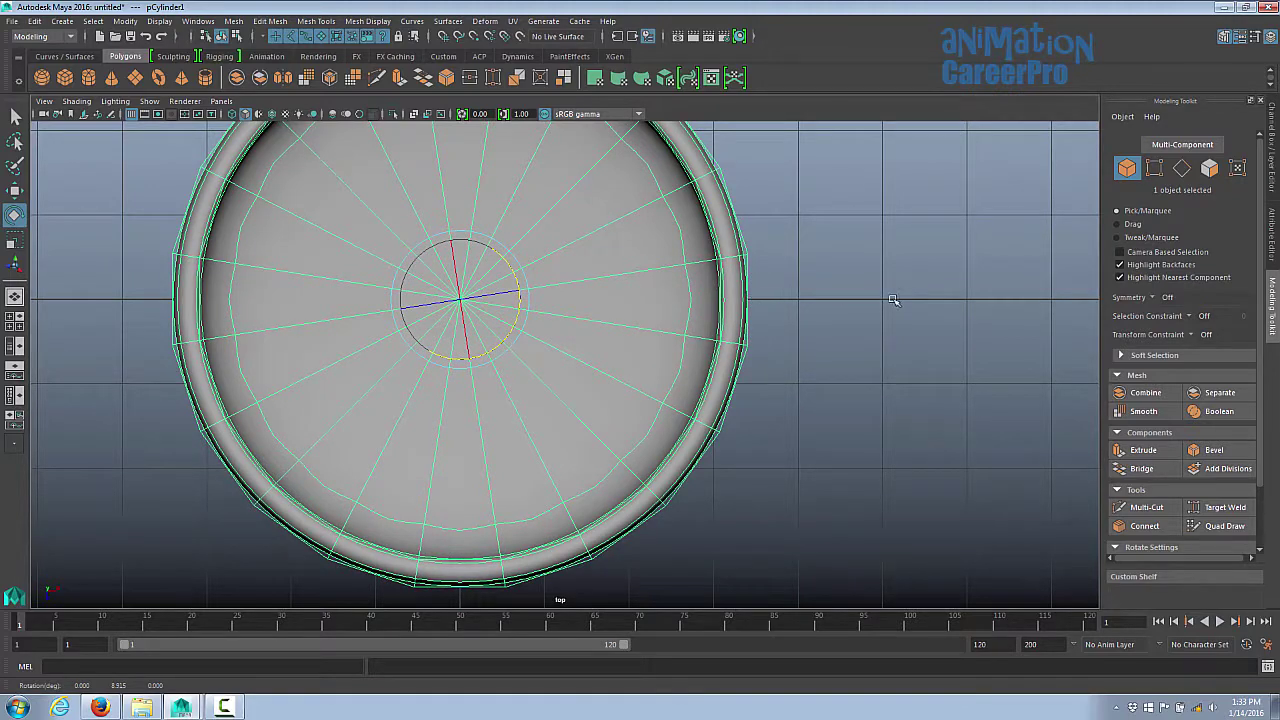
pyautogui.press('space')
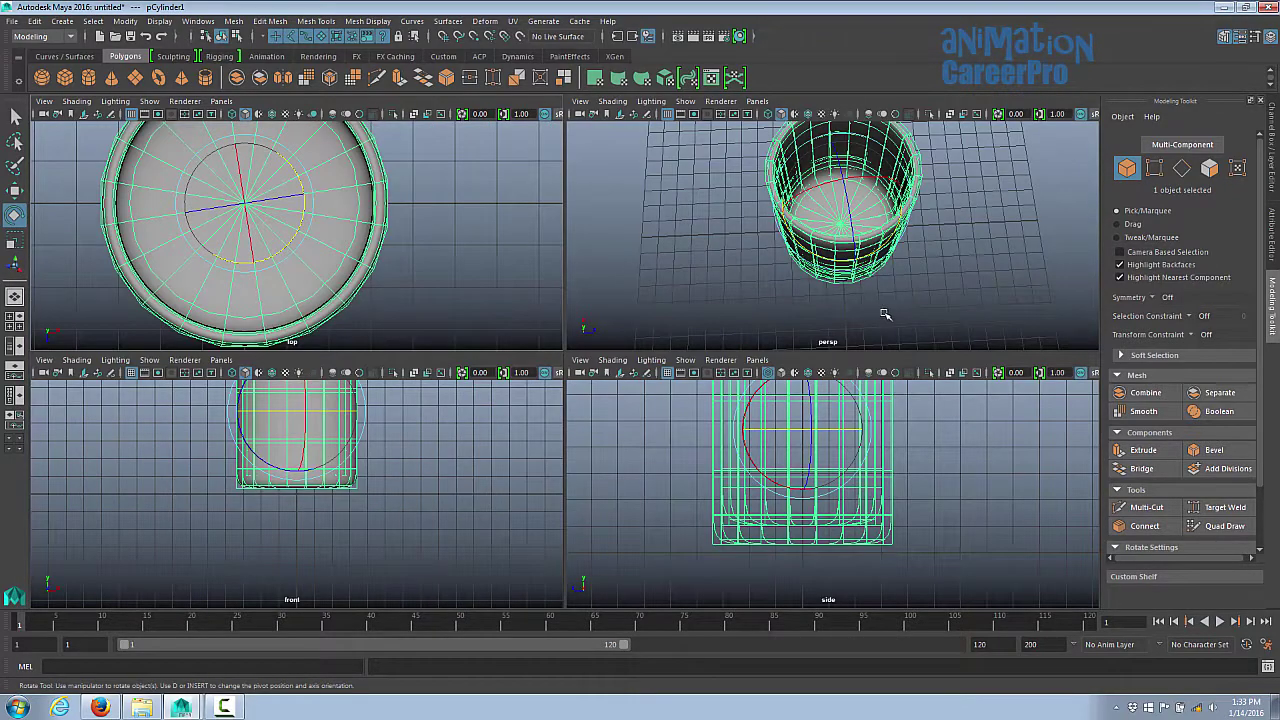
# Step: Extrude one face on the cup's upper side outward with Local Translate Z 1.541 and tilt it downward to start a handle
pyautogui.press('space')
pyautogui.moveTo(608, 310); pyautogui.dragTo(620, 345, button='right')
pyautogui.click(614, 325)
pyautogui.keyDown('alt'); pyautogui.moveTo(614, 325); pyautogui.dragTo(1093, 362); pyautogui.keyUp('alt')
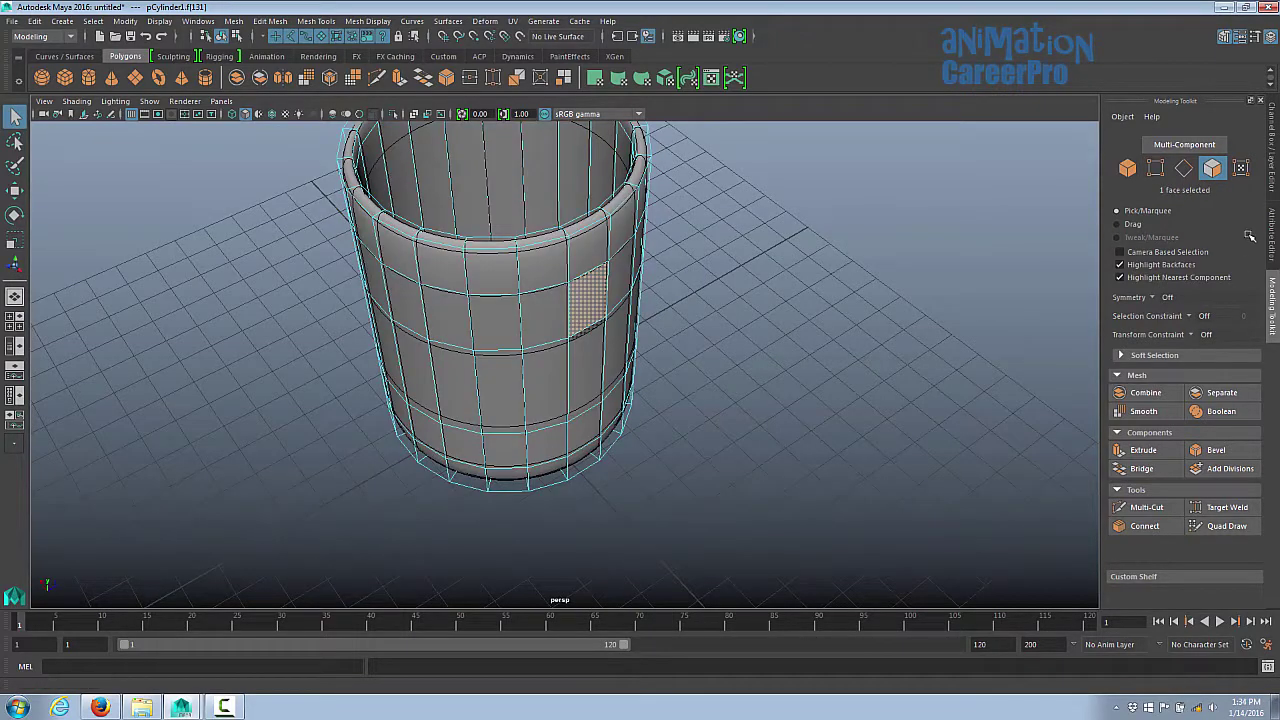
pyautogui.click(1141, 451)
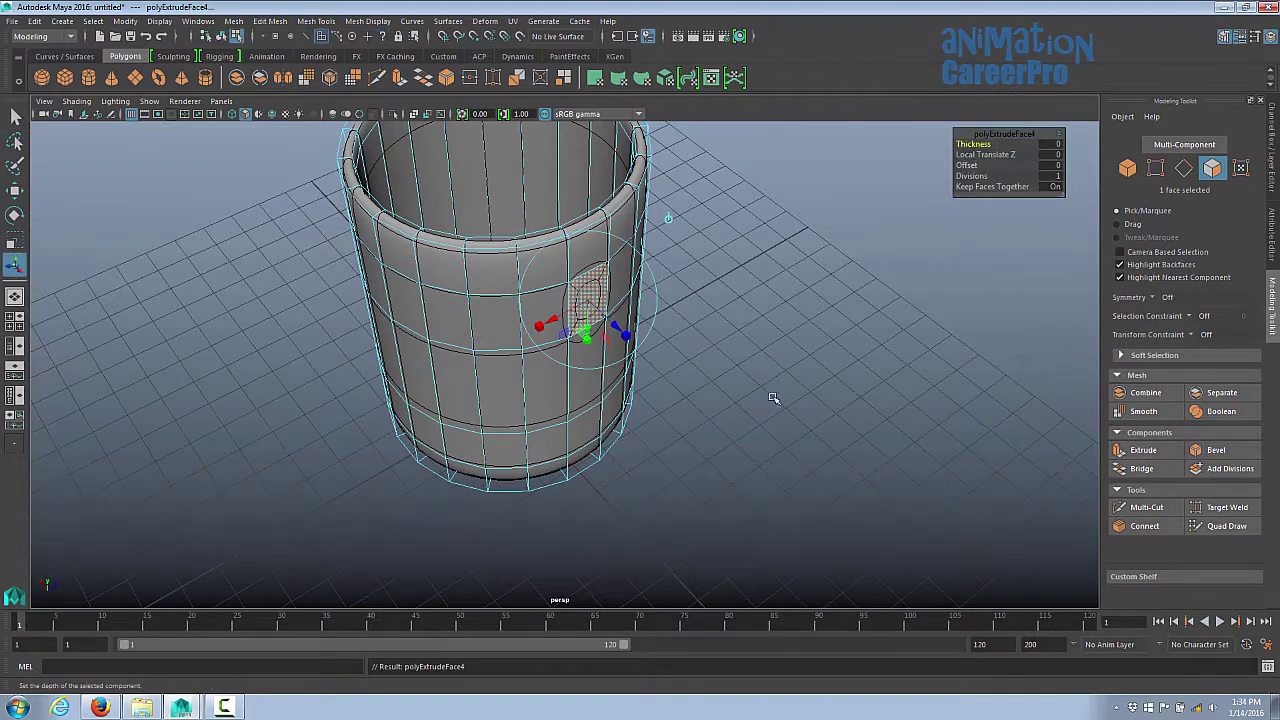
pyautogui.press('f')
pyautogui.keyDown('alt'); pyautogui.moveTo(708, 280); pyautogui.dragTo(796, 259); pyautogui.keyUp('alt')
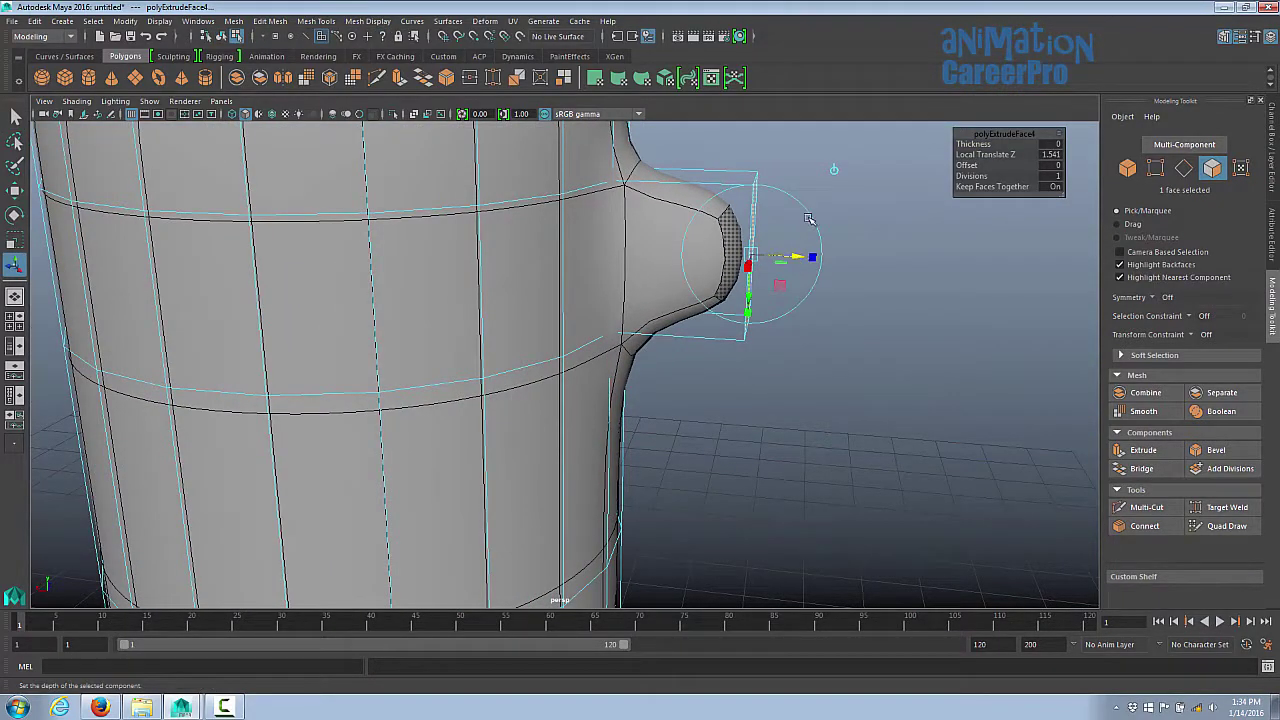
pyautogui.click(810, 211)
pyautogui.keyDown('alt'); pyautogui.moveTo(833, 212); pyautogui.dragTo(785, 337); pyautogui.keyUp('alt')
# Step: Extrude a second handle segment with Local Translate Z 1.376, tilting and adjusting its end face to curve downward
pyautogui.click(1157, 452)
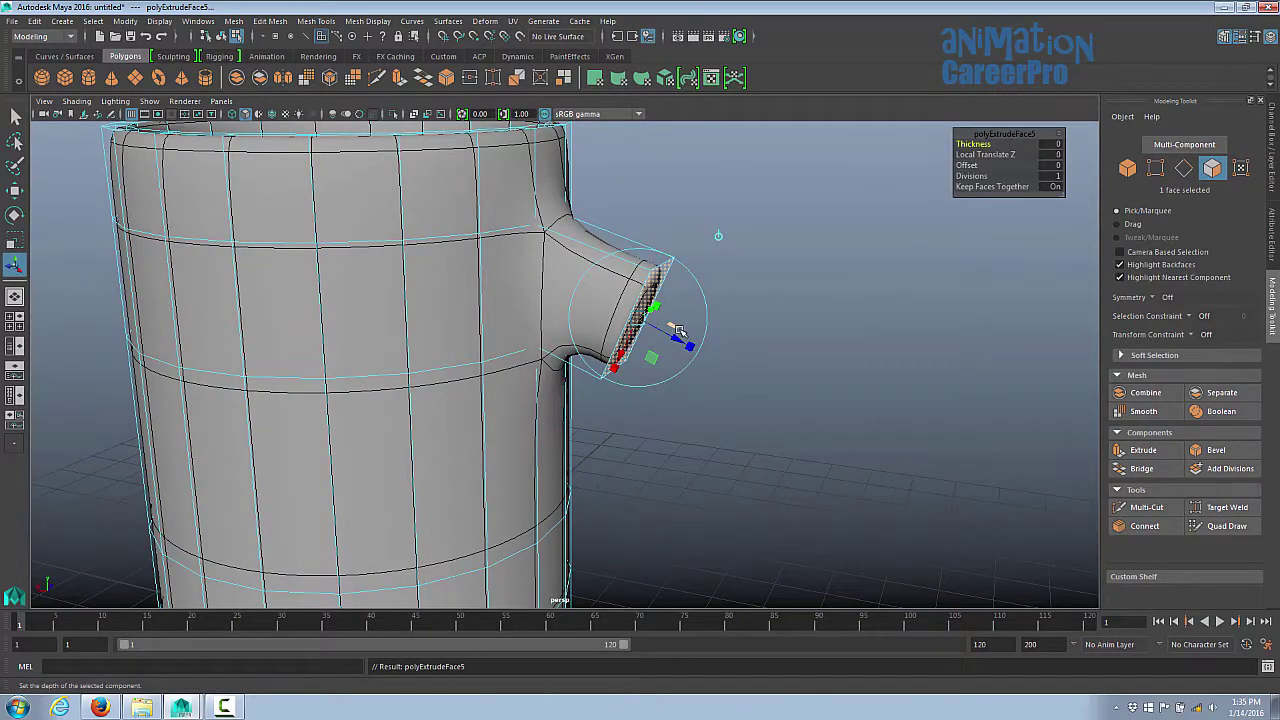
pyautogui.keyDown('alt'); pyautogui.moveTo(900, 366); pyautogui.dragTo(709, 318); pyautogui.keyUp('alt')
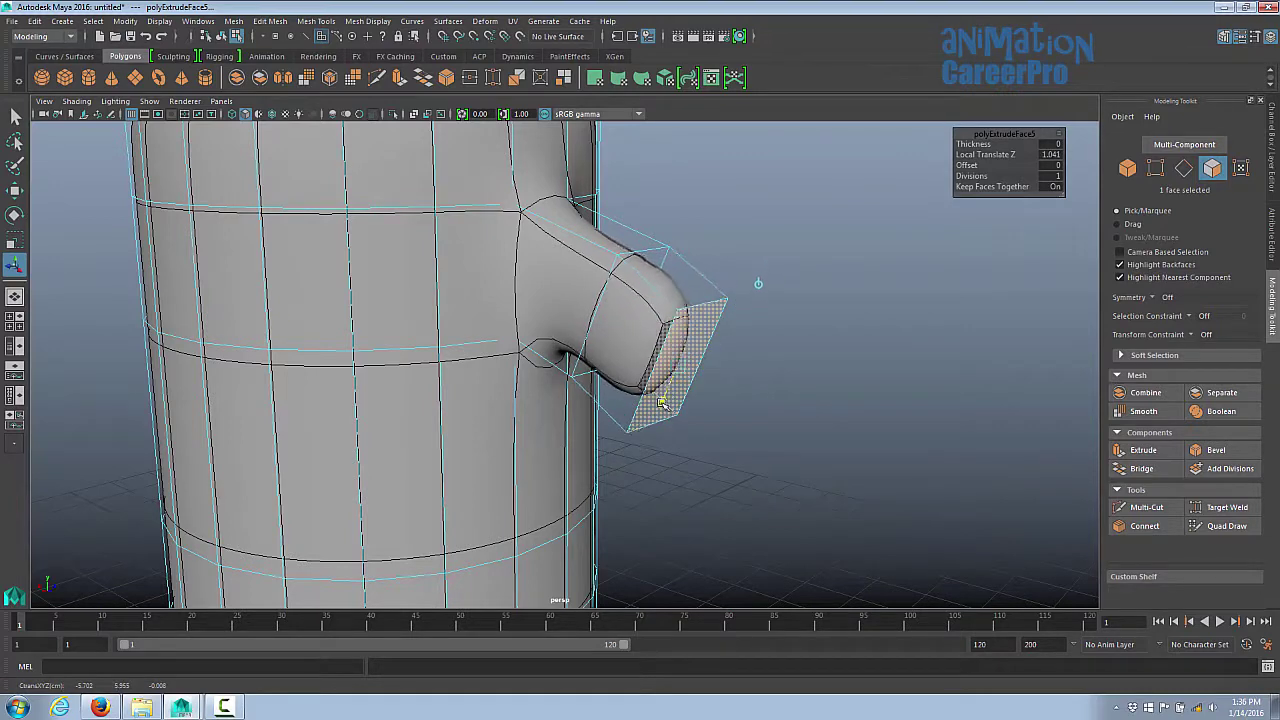
pyautogui.keyDown('alt'); pyautogui.moveTo(690, 393); pyautogui.dragTo(746, 375); pyautogui.keyUp('alt')
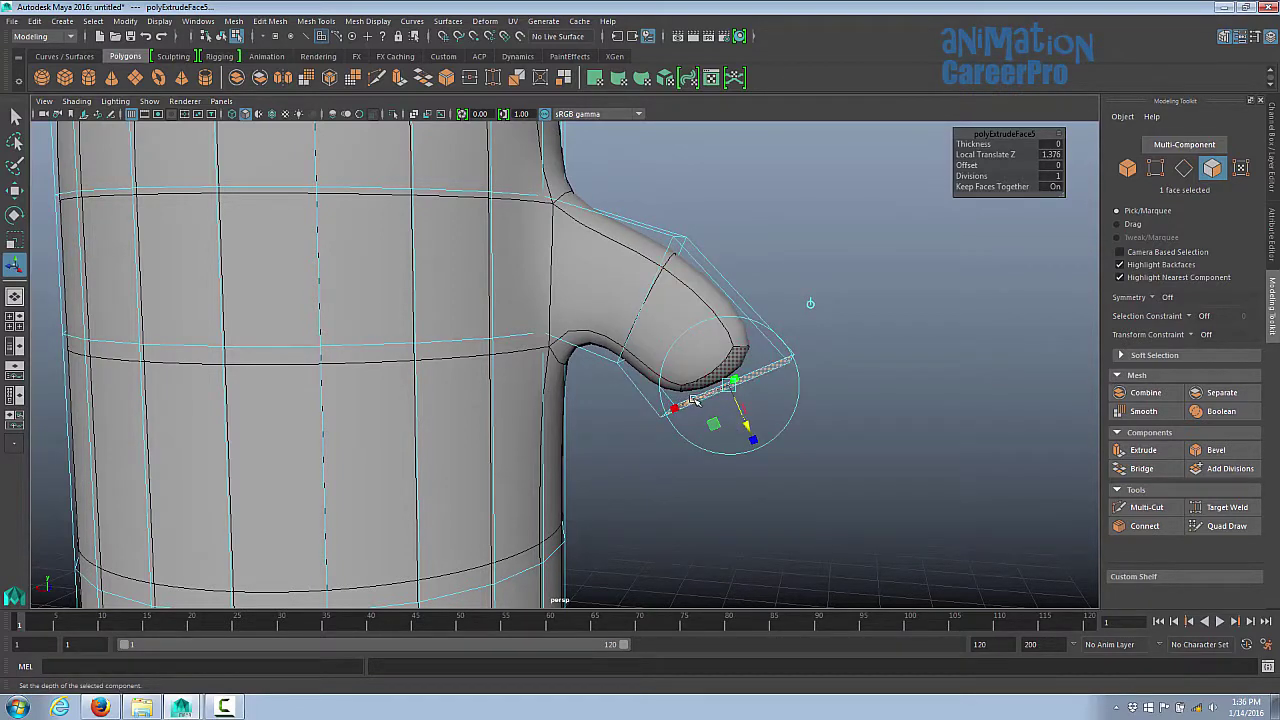
pyautogui.moveTo(694, 401); pyautogui.dragTo(691, 394)
pyautogui.keyDown('alt'); pyautogui.moveTo(691, 394); pyautogui.dragTo(500, 401, button='right'); pyautogui.keyUp('alt')
# Step: Extrude a third handle segment with Local Translate Z 1.336 and rotate its end face to point more directly downward
pyautogui.keyDown('alt'); pyautogui.moveTo(694, 397); pyautogui.dragTo(650, 392); pyautogui.keyUp('alt')
pyautogui.keyDown('alt'); pyautogui.moveTo(736, 372); pyautogui.dragTo(757, 480); pyautogui.keyUp('alt')
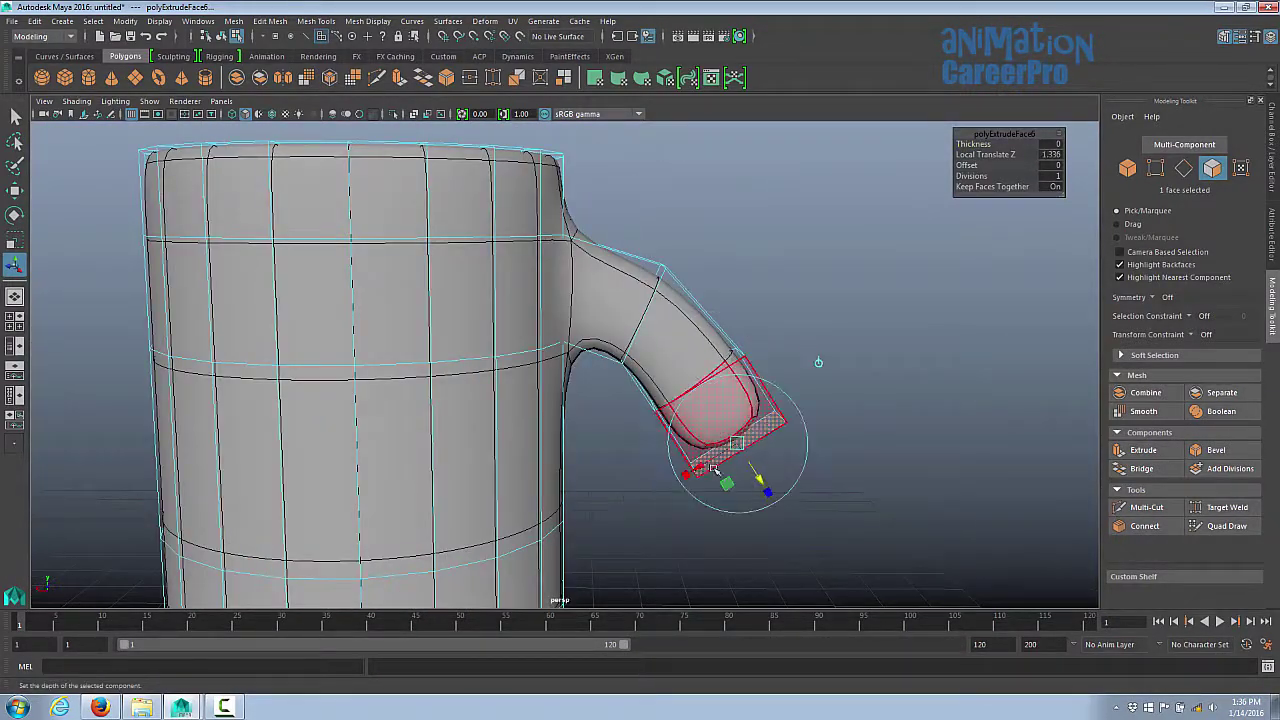
pyautogui.keyDown('alt'); pyautogui.moveTo(757, 480); pyautogui.dragTo(634, 386, button='right'); pyautogui.keyUp('alt')
pyautogui.moveTo(812, 391)
pyautogui.keyDown('alt'); pyautogui.mouseDown()
pyautogui.moveTo(508, 391)
pyautogui.moveTo(763, 374)
pyautogui.moveTo(817, 383)
pyautogui.mouseUp(); pyautogui.keyUp('alt')
pyautogui.scroll(3, 800, 375)
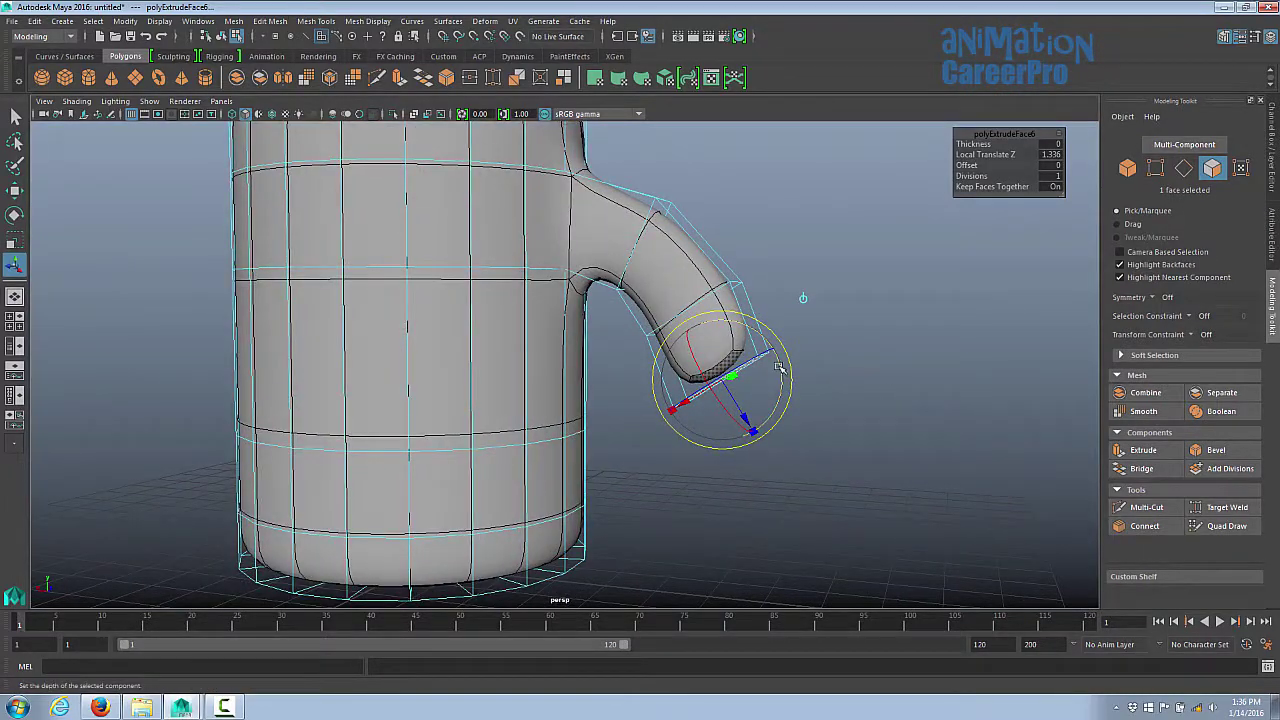
pyautogui.moveTo(785, 399); pyautogui.dragTo(783, 404)
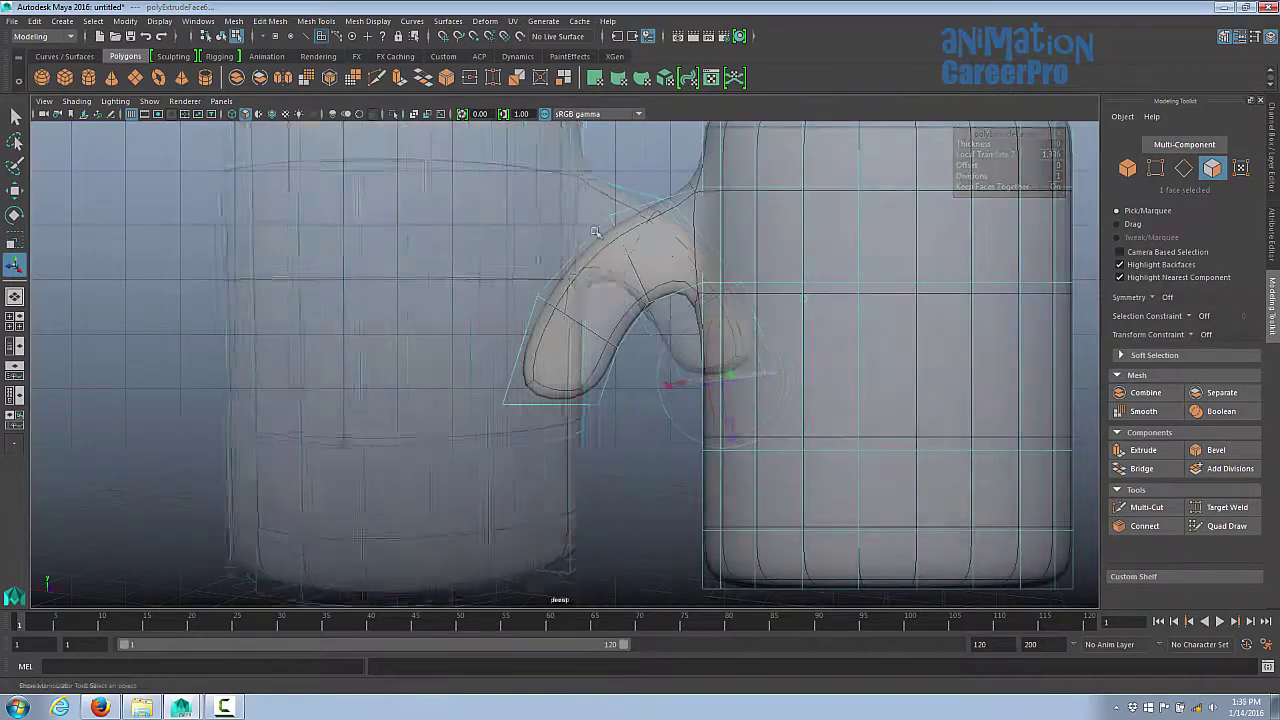
# Step: Move the handle's cross-section vertices farther from the cup in the front view, using wireframe display
pyautogui.moveTo(593, 225); pyautogui.dragTo(533, 225, button='right')
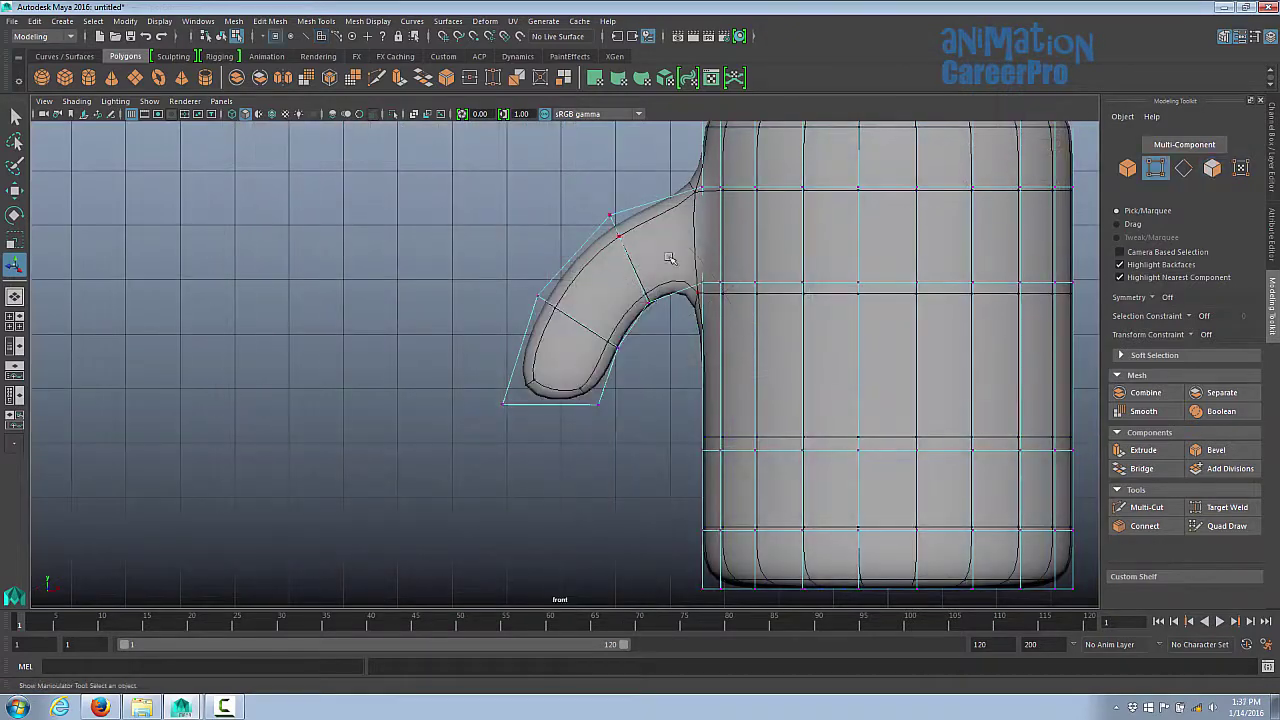
pyautogui.keyDown('alt'); pyautogui.moveTo(671, 263); pyautogui.dragTo(664, 272, button='middle'); pyautogui.keyUp('alt')
pyautogui.moveTo(609, 225); pyautogui.dragTo(548, 225, button='right')
pyautogui.press('4')
pyautogui.moveTo(582, 199); pyautogui.dragTo(664, 324)
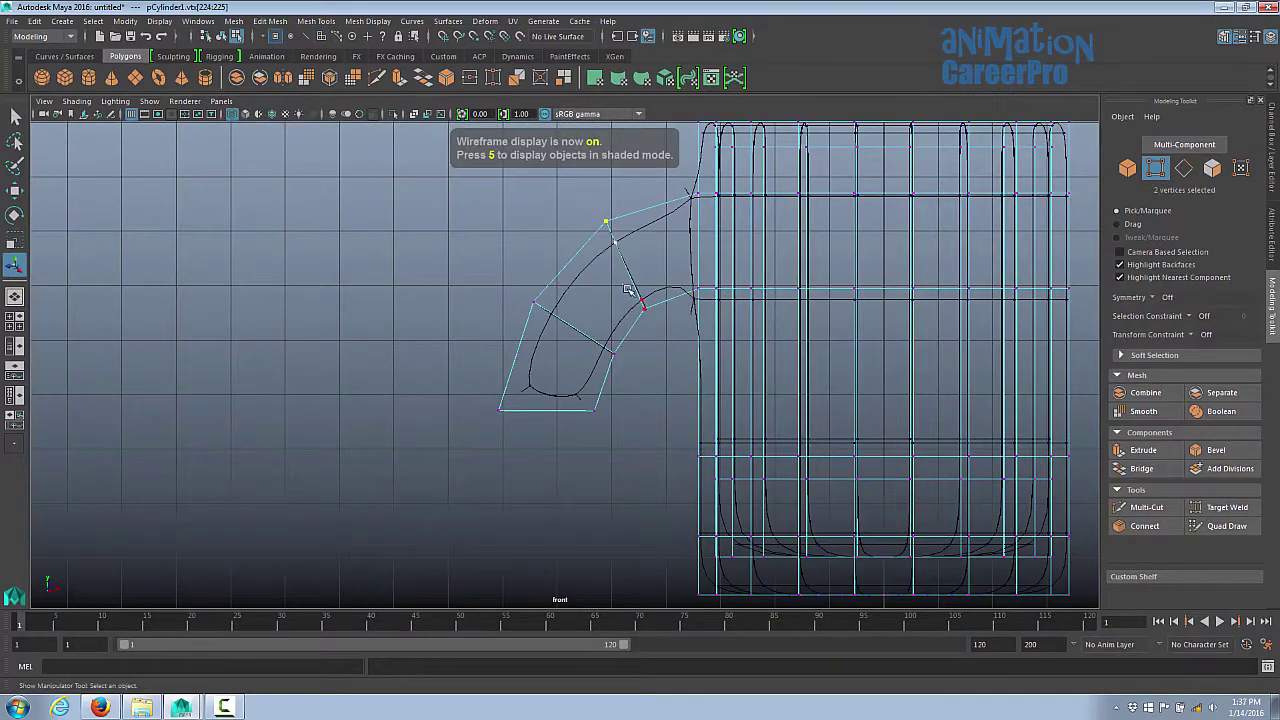
pyautogui.press('w')
pyautogui.moveTo(624, 263); pyautogui.dragTo(597, 257)
pyautogui.moveTo(519, 295); pyautogui.dragTo(526, 348)
pyautogui.moveTo(436, 378); pyautogui.dragTo(612, 446)
pyautogui.moveTo(582, 402); pyautogui.dragTo(585, 403)
# Step: Rotate the handle's first two cross-sections in the front view to even out its curve, then return to shaded display
pyautogui.click(561, 185)
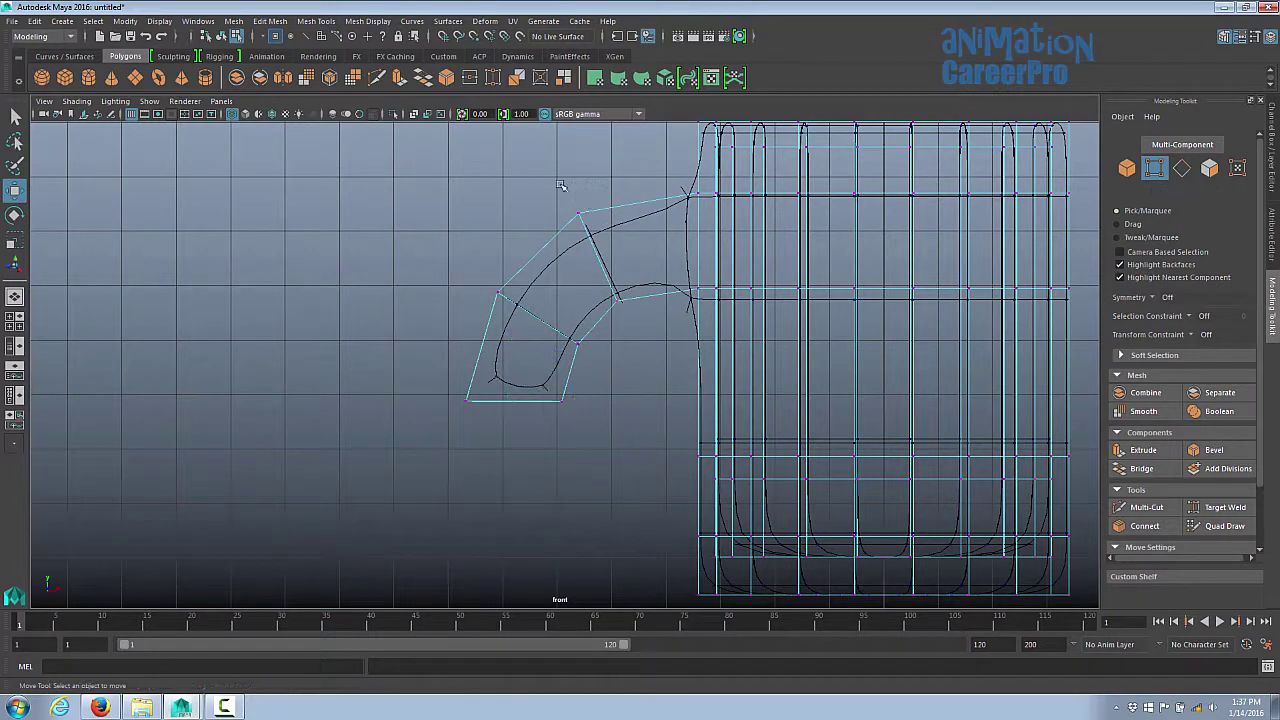
pyautogui.moveTo(561, 185); pyautogui.dragTo(630, 327)
pyautogui.press('e')
pyautogui.moveTo(482, 276); pyautogui.dragTo(587, 346)
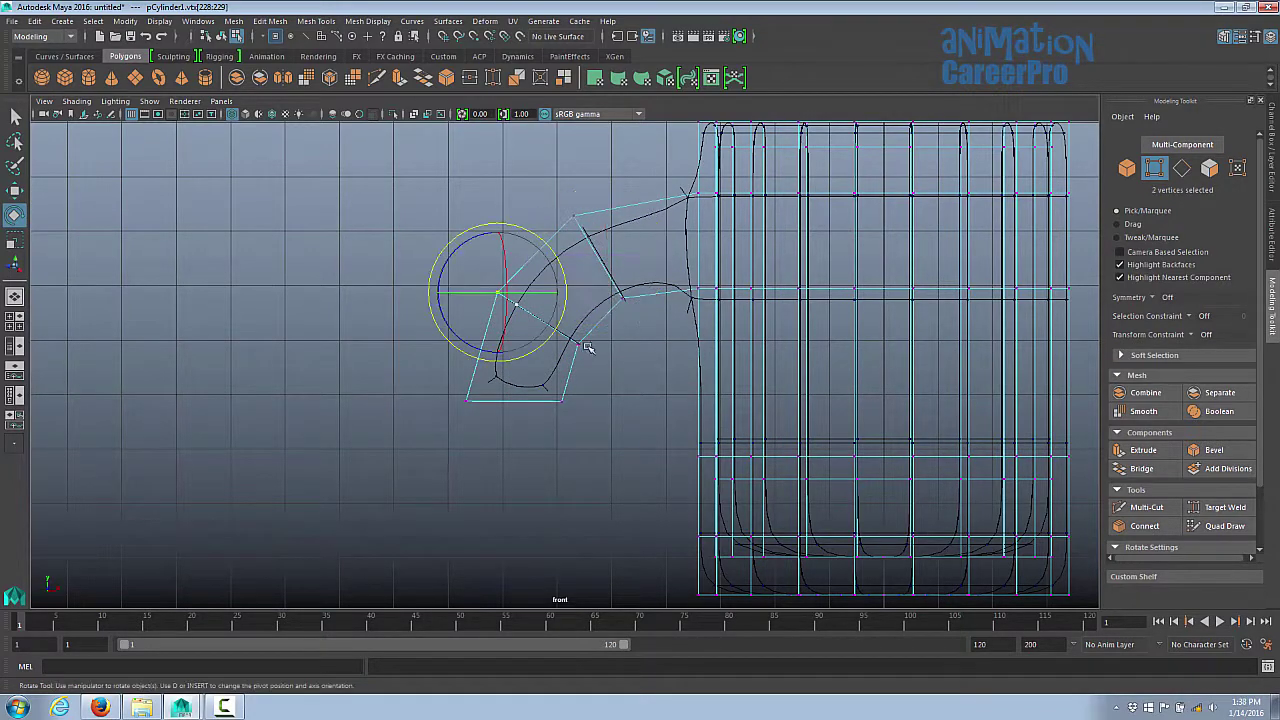
pyautogui.click(631, 374)
pyautogui.press('5')
pyautogui.keyDown('alt'); pyautogui.moveTo(624, 370); pyautogui.dragTo(657, 360, button='middle'); pyautogui.keyUp('alt')
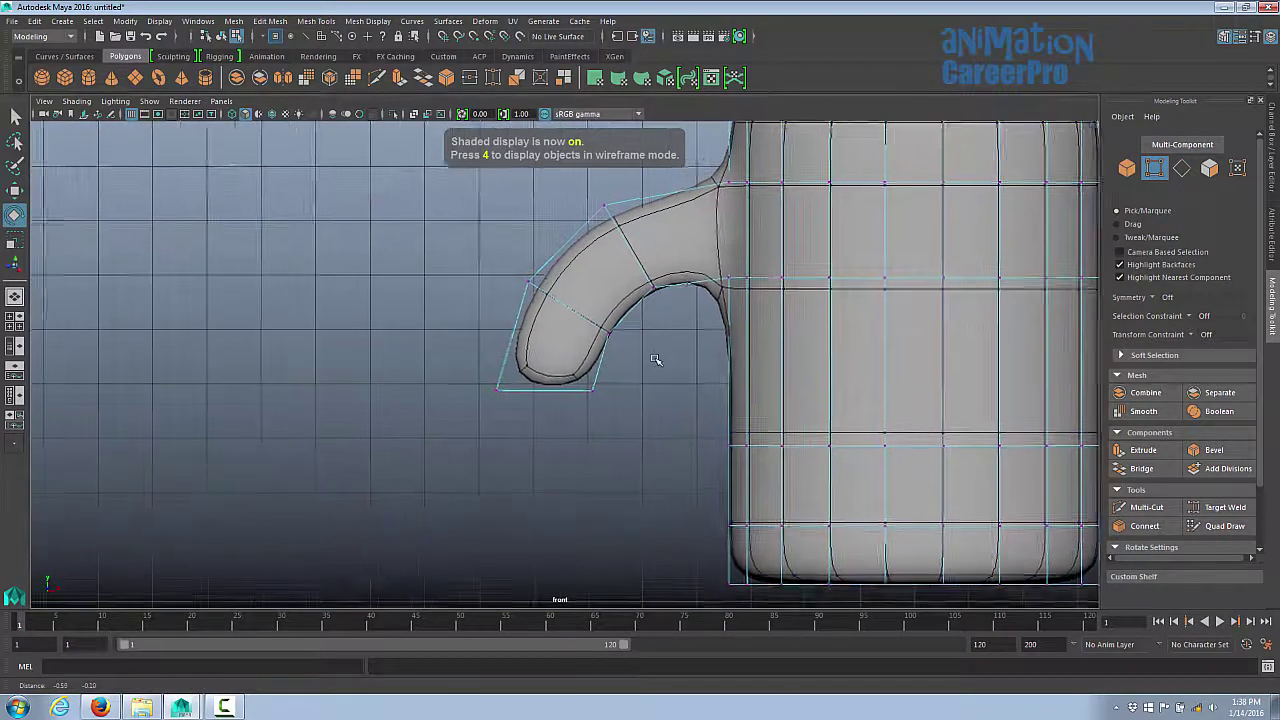
# Step: Extrude the cup's side face directly below the handle outward to start the handle's lower half
pyautogui.press('space')
pyautogui.press('space')
pyautogui.keyDown('alt'); pyautogui.moveTo(600, 344); pyautogui.dragTo(693, 319); pyautogui.keyUp('alt')
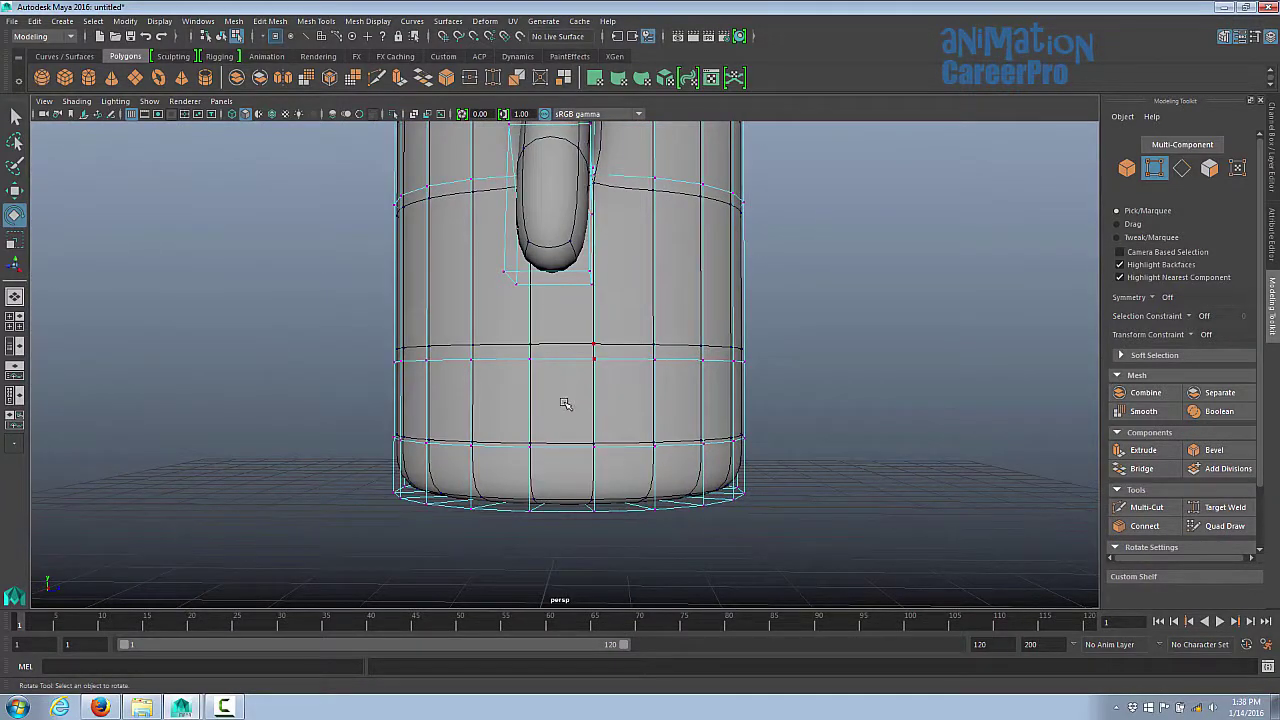
pyautogui.moveTo(565, 403); pyautogui.dragTo(566, 372, button='right')
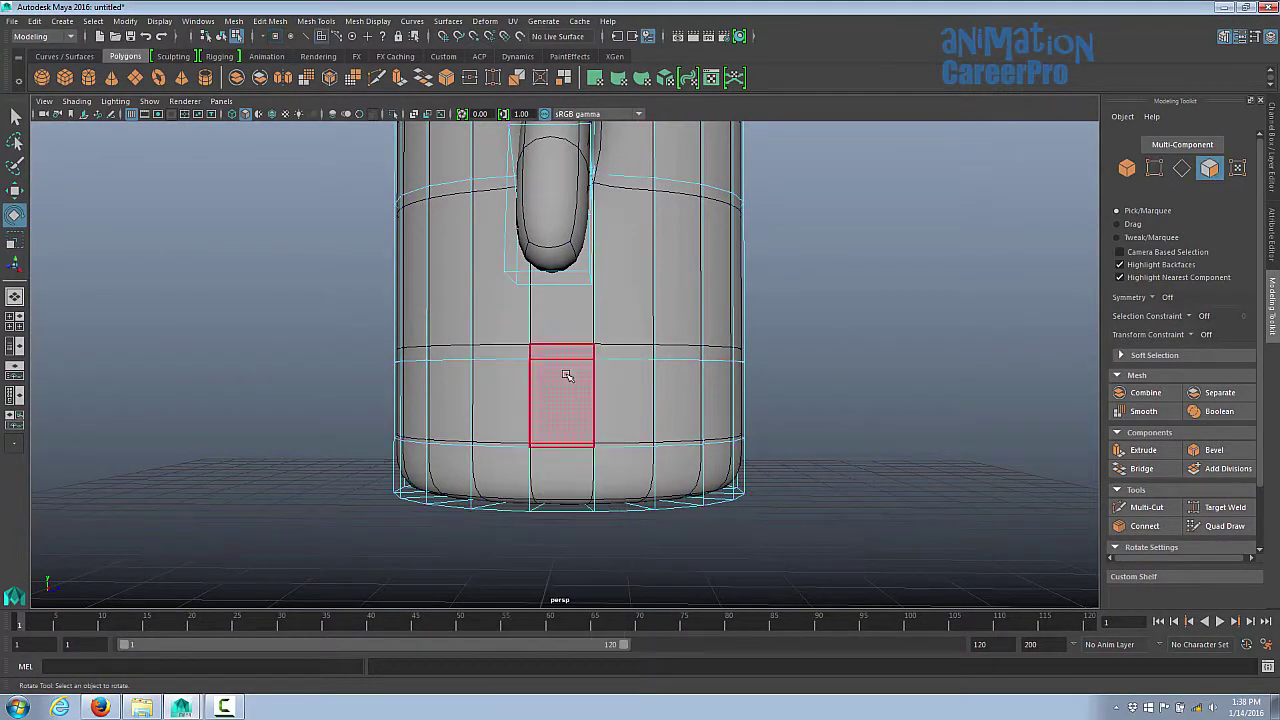
pyautogui.click(568, 372)
pyautogui.keyDown('alt'); pyautogui.moveTo(672, 400); pyautogui.dragTo(705, 413); pyautogui.keyUp('alt')
pyautogui.click(1143, 450)
pyautogui.keyDown('alt'); pyautogui.moveTo(705, 413); pyautogui.dragTo(885, 436, button='right'); pyautogui.keyUp('alt')
pyautogui.moveTo(690, 425); pyautogui.dragTo(912, 432)
# Step: Extrude a second segment from the lower handle's end face and angle it upward
pyautogui.click(1143, 450)
pyautogui.keyDown('alt'); pyautogui.moveTo(905, 436); pyautogui.dragTo(866, 372); pyautogui.keyUp('alt')
pyautogui.moveTo(816, 354); pyautogui.dragTo(794, 347)
pyautogui.keyDown('alt'); pyautogui.moveTo(800, 356); pyautogui.dragTo(829, 371); pyautogui.keyUp('alt')
# Step: Extrude a third lower handle segment toward the upper handle's end with Local Translate Z 1.026
pyautogui.click(1130, 455)
pyautogui.keyDown('alt'); pyautogui.moveTo(906, 413); pyautogui.dragTo(916, 409); pyautogui.keyUp('alt')
pyautogui.moveTo(869, 404); pyautogui.dragTo(817, 327)
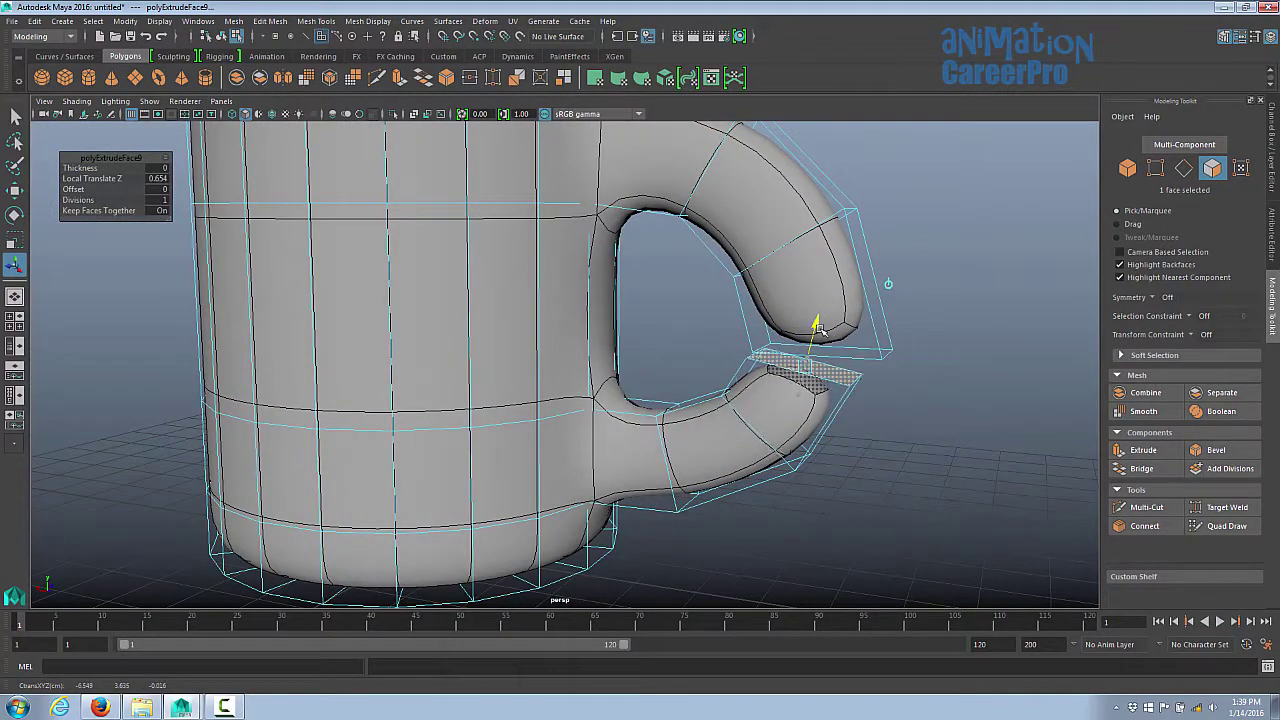
pyautogui.keyDown('alt'); pyautogui.moveTo(867, 374); pyautogui.dragTo(880, 402); pyautogui.keyUp('alt')
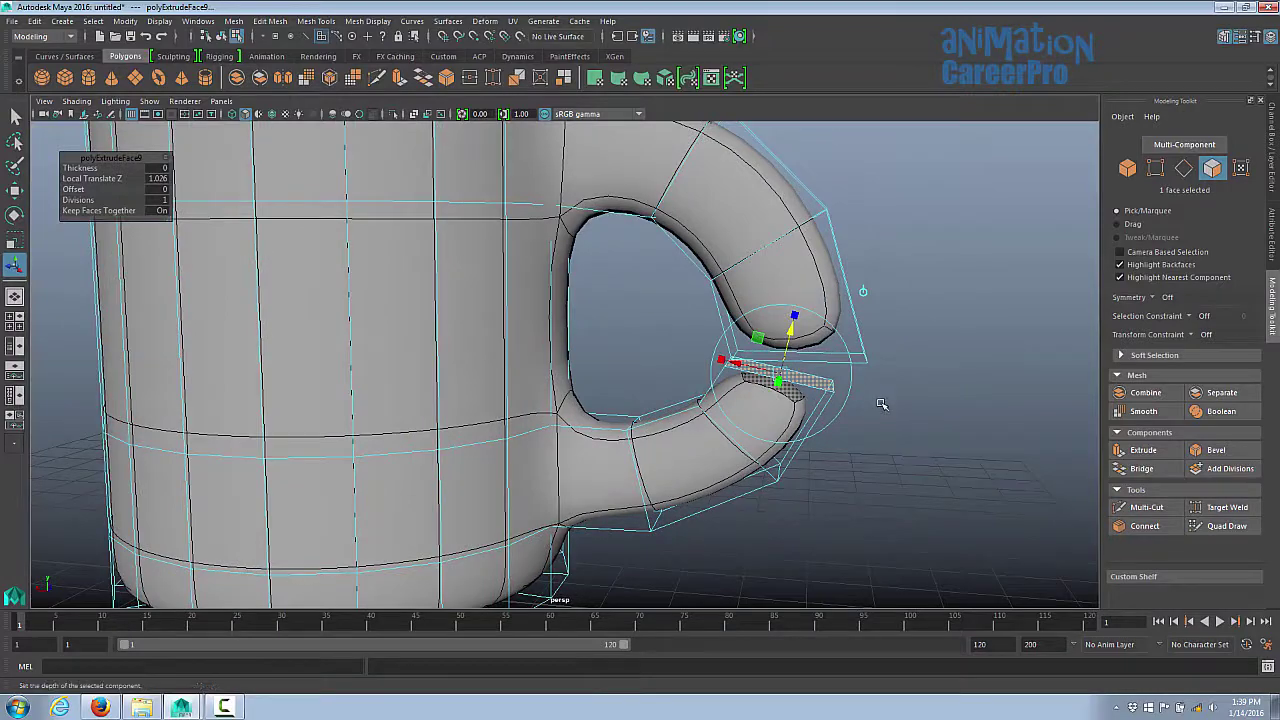
# Step: Level the lower handle's end face in the front view and move it directly beneath the upper handle's end
pyautogui.press('space')
pyautogui.press('space')
pyautogui.keyDown('alt'); pyautogui.moveTo(648, 465); pyautogui.dragTo(860, 425, button='middle'); pyautogui.keyUp('alt')
pyautogui.keyDown('alt'); pyautogui.moveTo(600, 400); pyautogui.dragTo(720, 370, button='right'); pyautogui.keyUp('alt')
pyautogui.click(685, 368)
pyautogui.hotkey('ctrl', 'z')
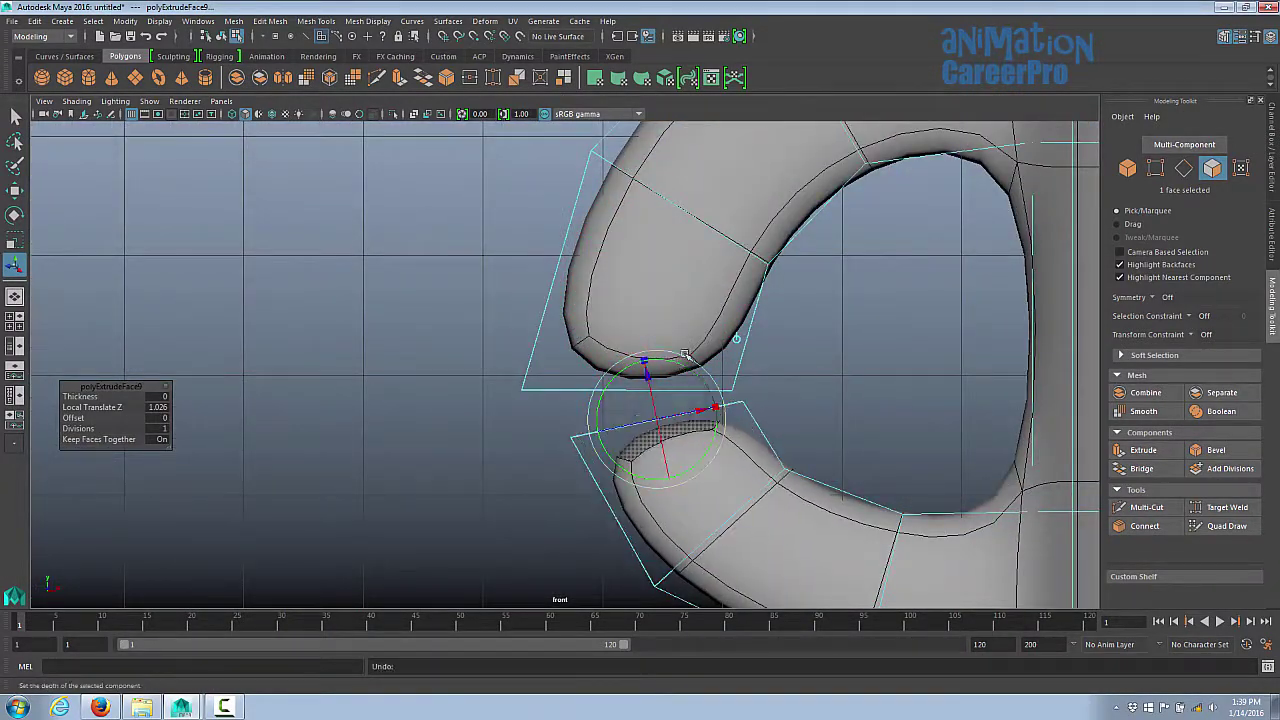
pyautogui.moveTo(686, 354); pyautogui.dragTo(697, 367)
pyautogui.press('w')
pyautogui.moveTo(717, 419); pyautogui.dragTo(682, 420)
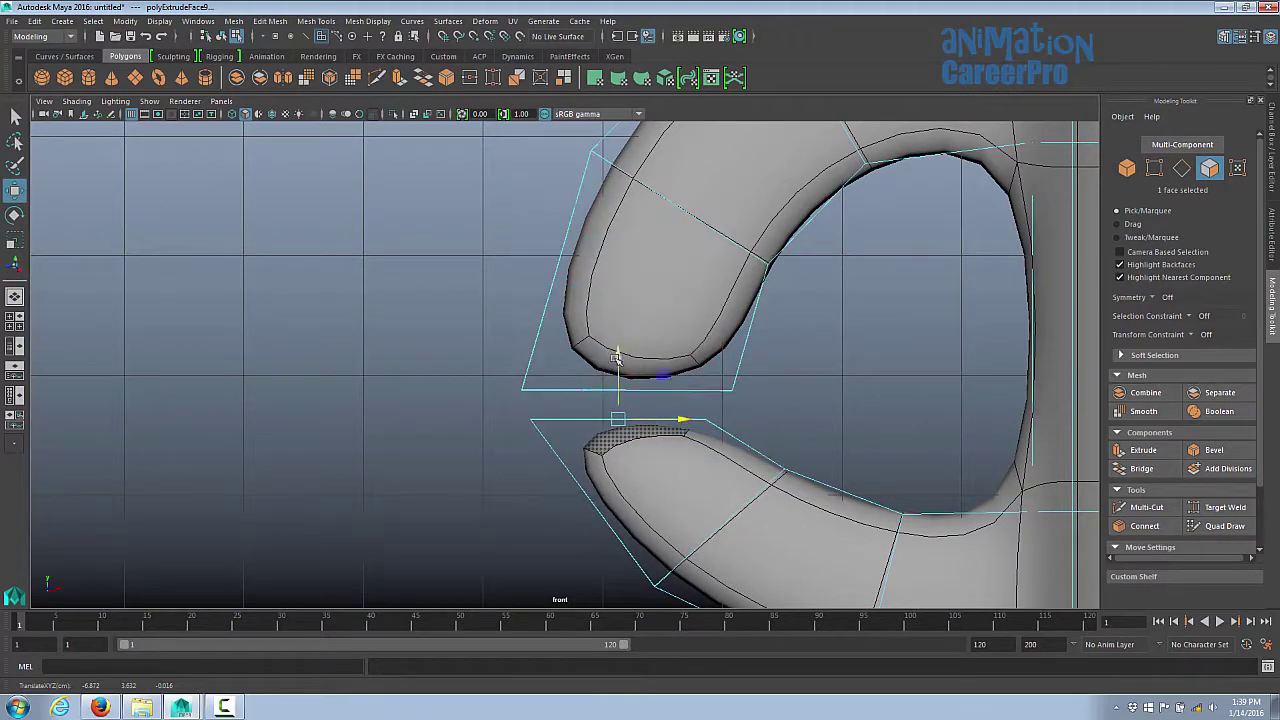
pyautogui.moveTo(620, 352); pyautogui.dragTo(620, 330)
# Step: Scale the lower handle's end face to match the size of the upper handle's end
pyautogui.press('space')
pyautogui.press('space')
pyautogui.keyDown('alt'); pyautogui.moveTo(850, 365); pyautogui.dragTo(886, 411); pyautogui.keyUp('alt')
pyautogui.press('r')
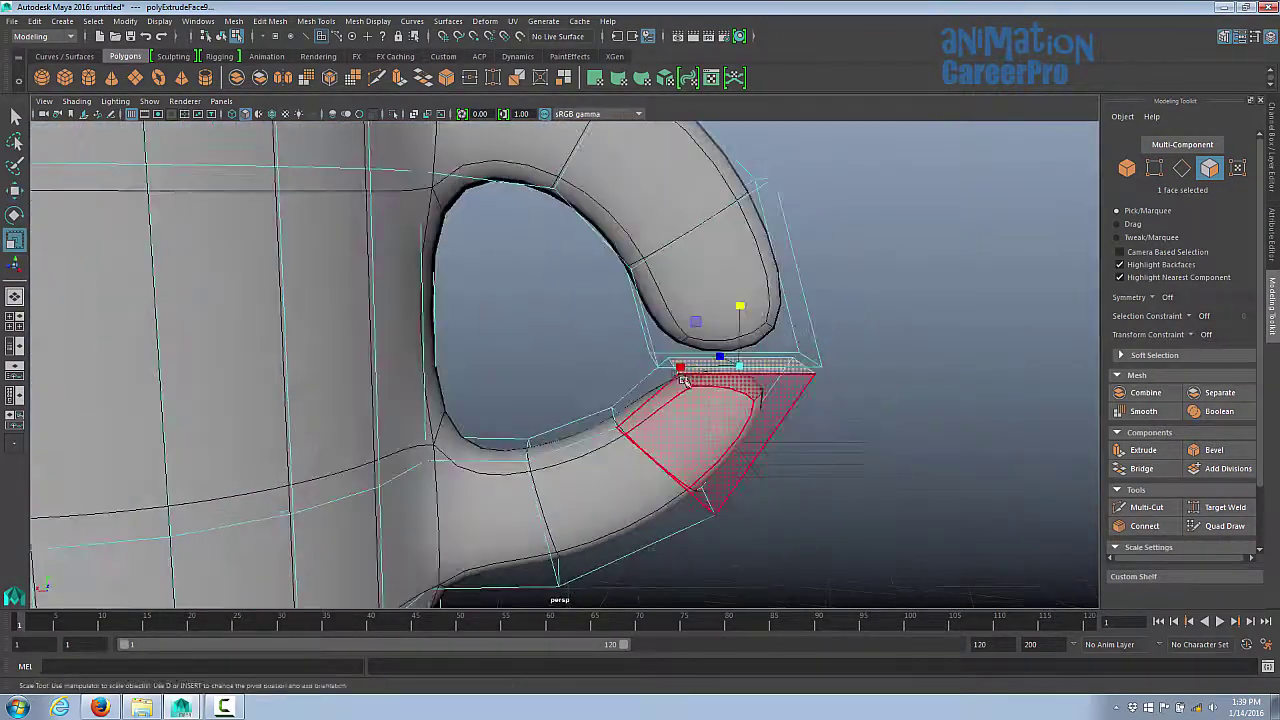
pyautogui.moveTo(680, 367); pyautogui.dragTo(662, 366)
pyautogui.keyDown('alt'); pyautogui.moveTo(703, 391); pyautogui.dragTo(737, 411); pyautogui.keyUp('alt')
# Step: Move the end vertices of both handle halves in the front view so the two ends line up across a narrow gap
pyautogui.press('space')
pyautogui.press('space')
pyautogui.press('w')
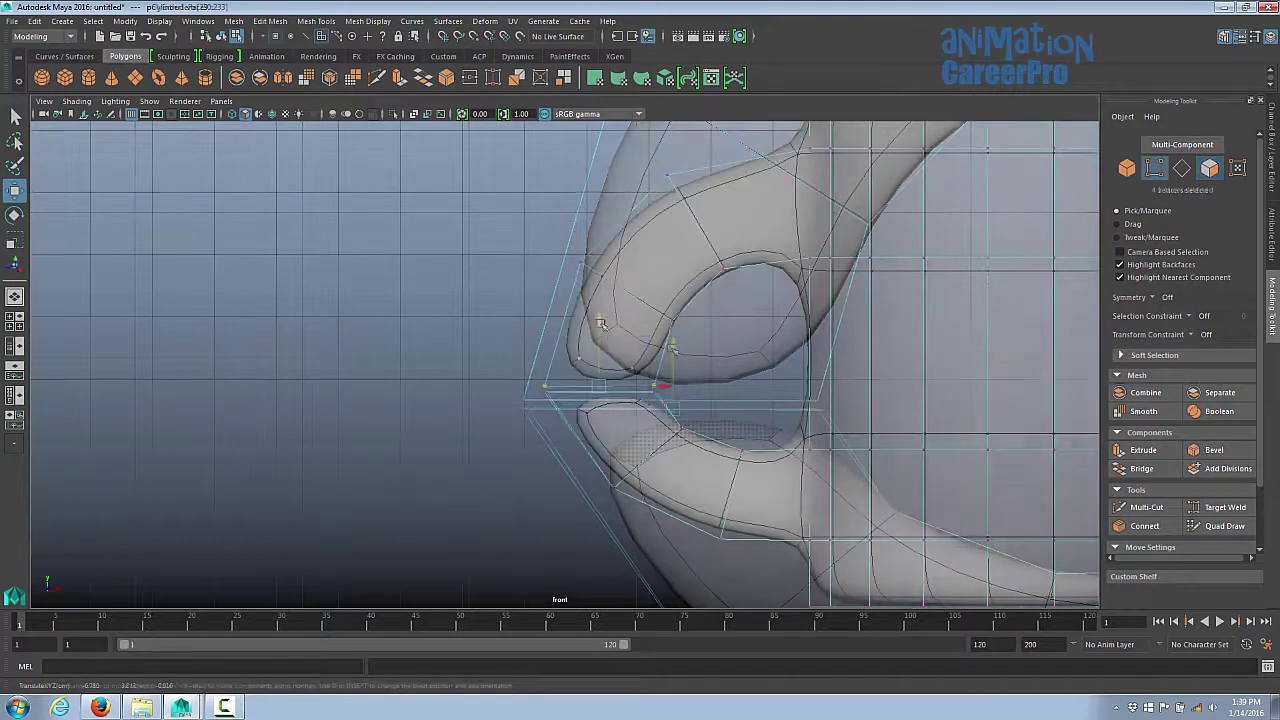
pyautogui.moveTo(598, 314); pyautogui.dragTo(598, 300)
pyautogui.moveTo(656, 369); pyautogui.dragTo(673, 384)
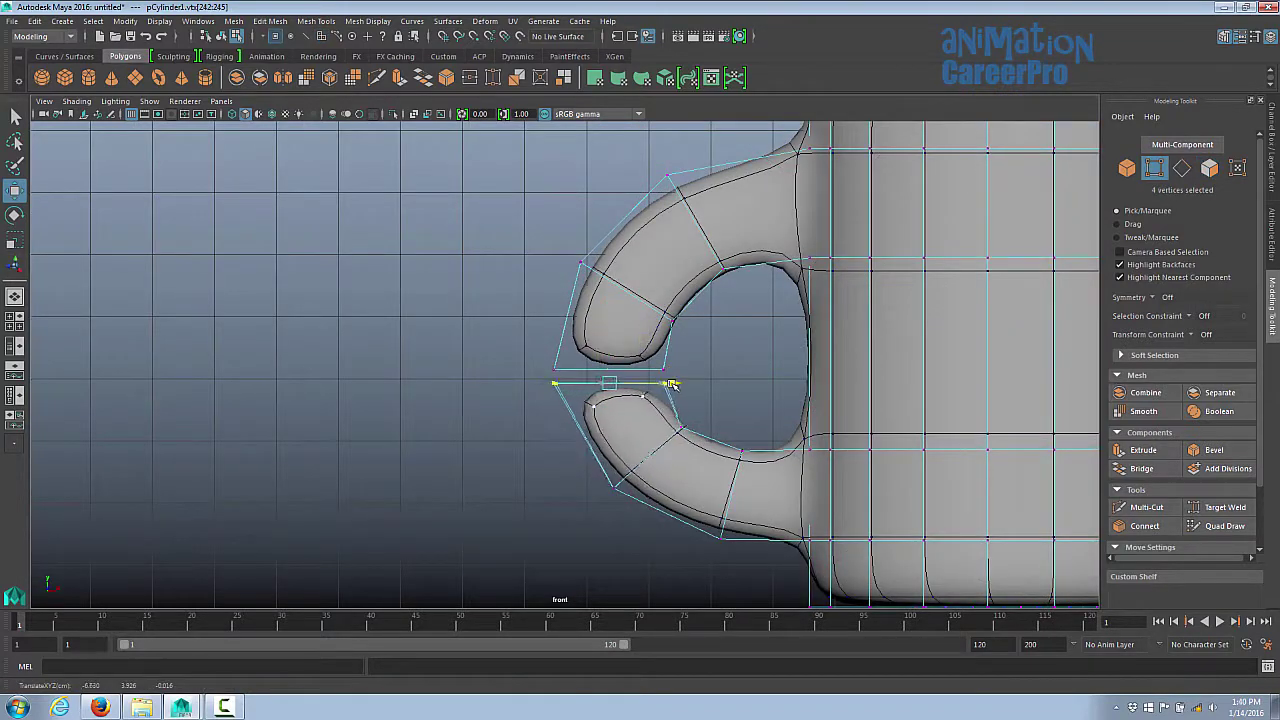
pyautogui.keyDown('alt'); pyautogui.moveTo(713, 402); pyautogui.dragTo(700, 417, button='middle'); pyautogui.keyUp('alt')
pyautogui.keyDown('alt'); pyautogui.moveTo(700, 417); pyautogui.dragTo(706, 417, button='right'); pyautogui.keyUp('alt')
# Step: Move the inner vertices of the upper handle's cross-sections in the front view to round the handle's inner curve
pyautogui.moveTo(749, 338); pyautogui.dragTo(652, 268)
pyautogui.moveTo(688, 308); pyautogui.dragTo(684, 300)
pyautogui.moveTo(680, 344); pyautogui.dragTo(641, 309)
pyautogui.moveTo(659, 326); pyautogui.dragTo(649, 321)
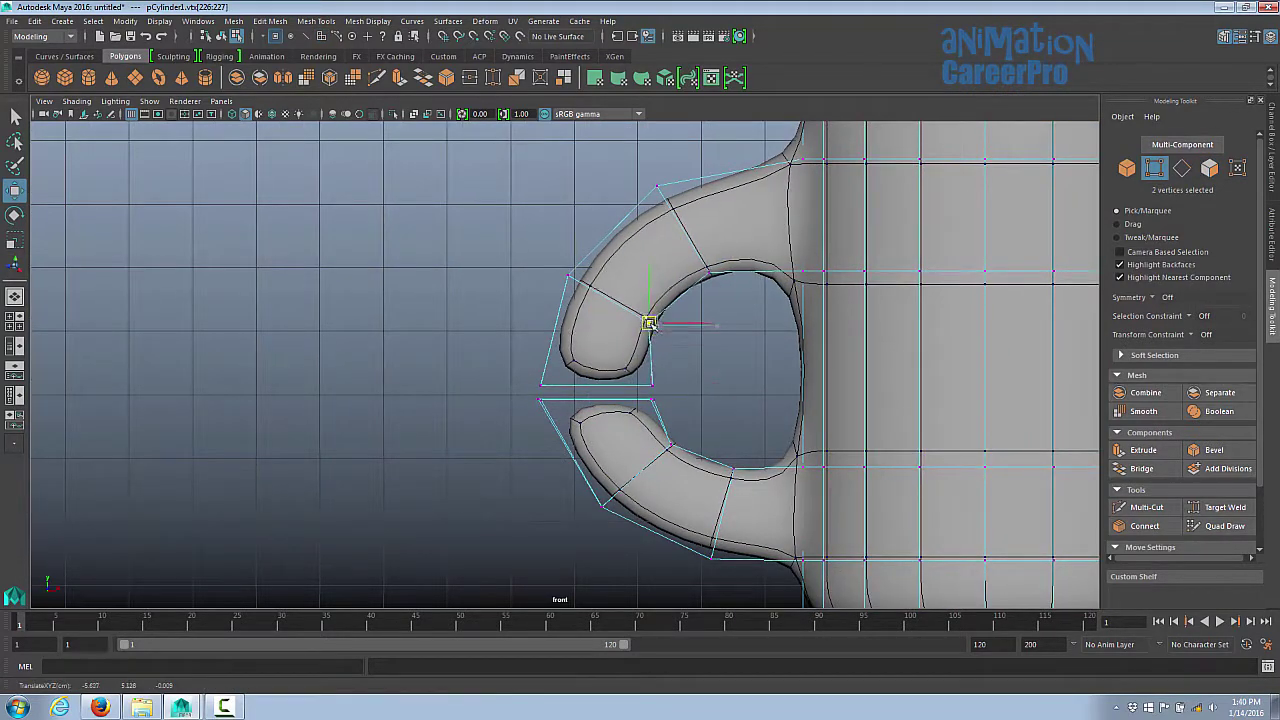
pyautogui.moveTo(670, 370); pyautogui.dragTo(638, 391)
pyautogui.moveTo(652, 384); pyautogui.dragTo(648, 388)
pyautogui.press('space')
pyautogui.press('space')
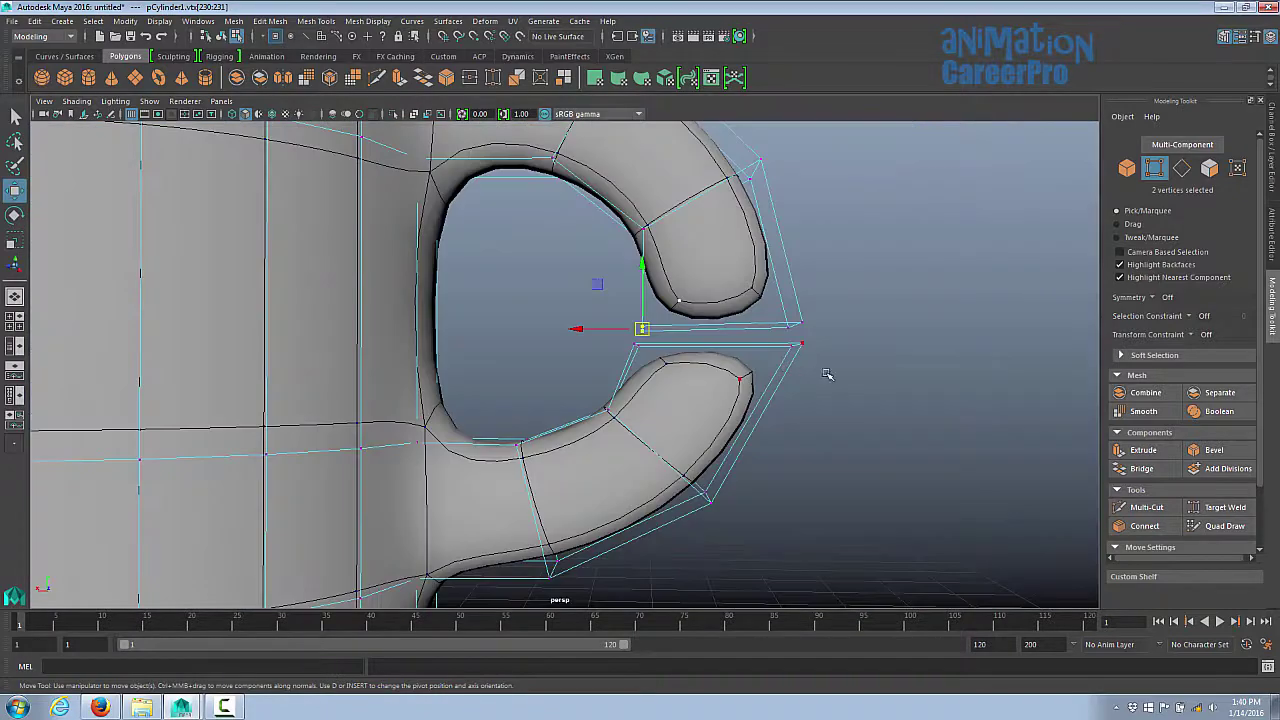
pyautogui.keyDown('alt'); pyautogui.moveTo(828, 371); pyautogui.dragTo(789, 391); pyautogui.keyUp('alt')
pyautogui.moveTo(770, 336); pyautogui.dragTo(722, 335, button='right')
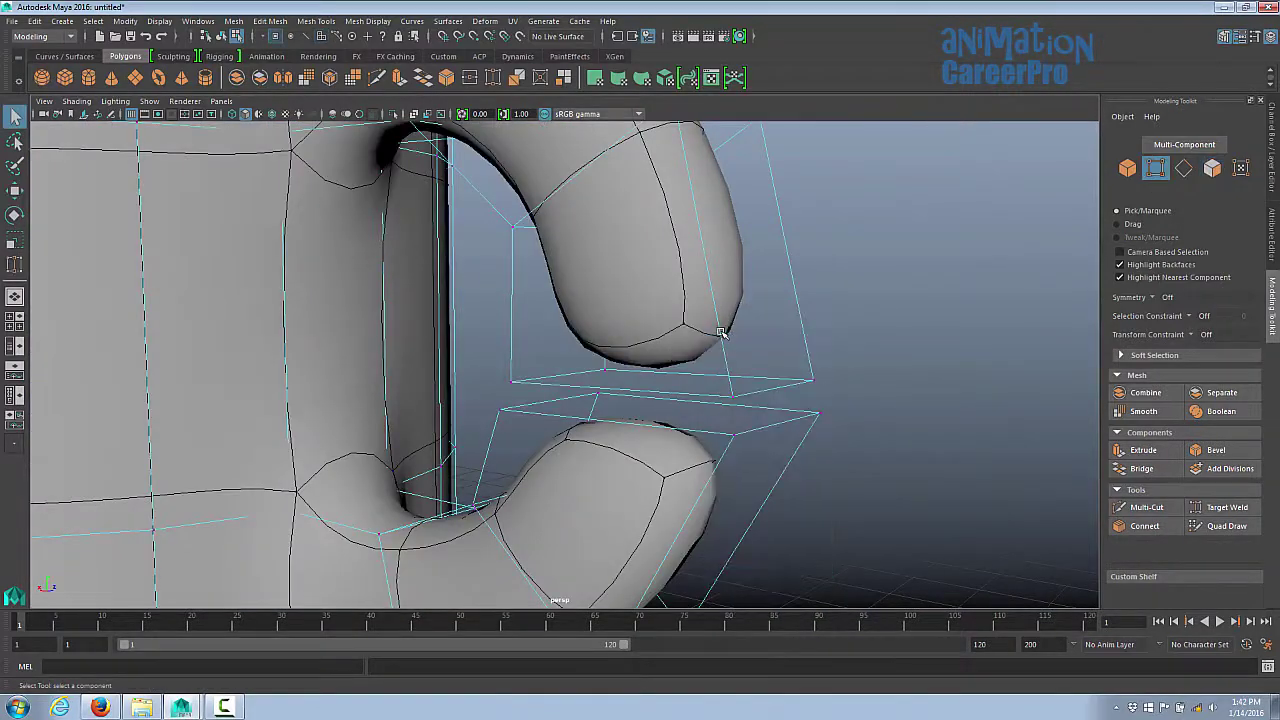
pyautogui.click(731, 401)
pyautogui.keyDown('alt'); pyautogui.moveTo(849, 427); pyautogui.dragTo(854, 424); pyautogui.keyUp('alt')
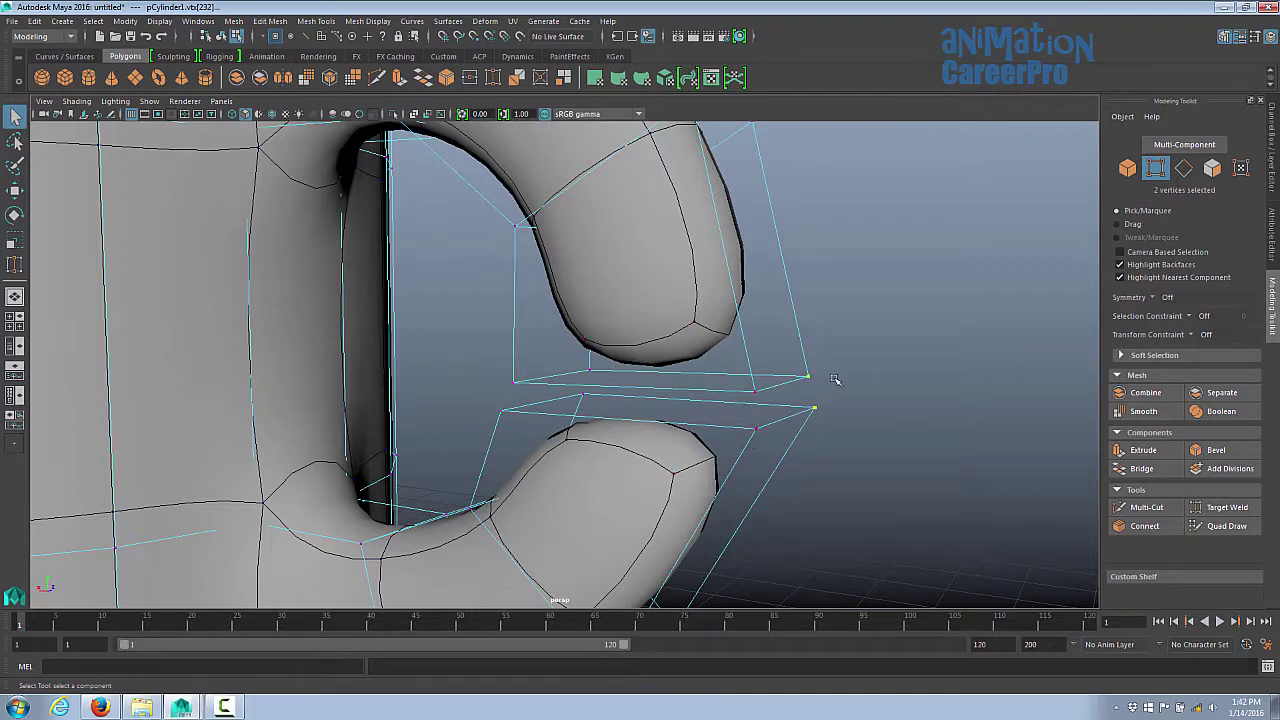
pyautogui.keyDown('alt'); pyautogui.moveTo(835, 380); pyautogui.dragTo(860, 392); pyautogui.keyUp('alt')
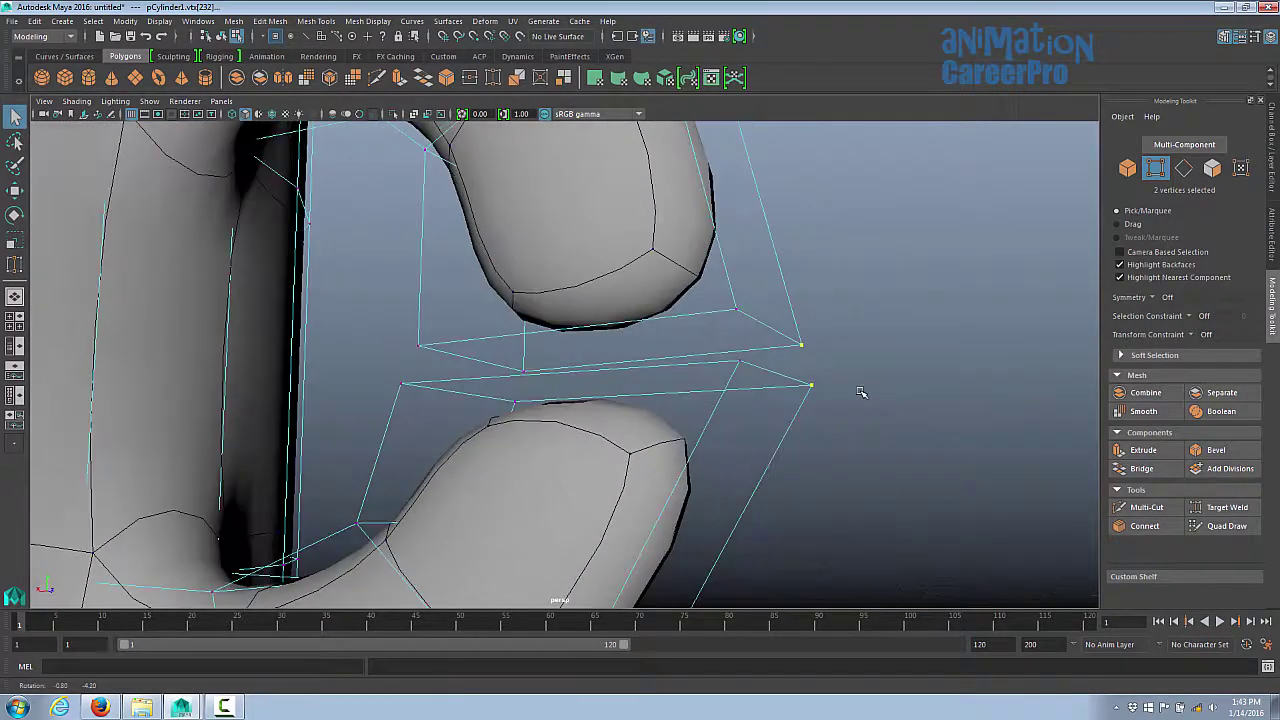
# Step: Delete the end cap face of the lower handle half
pyautogui.rightClick(770, 325)
pyautogui.moveTo(771, 326); pyautogui.dragTo(769, 359, button='right')
pyautogui.scroll(-8, 798, 334)
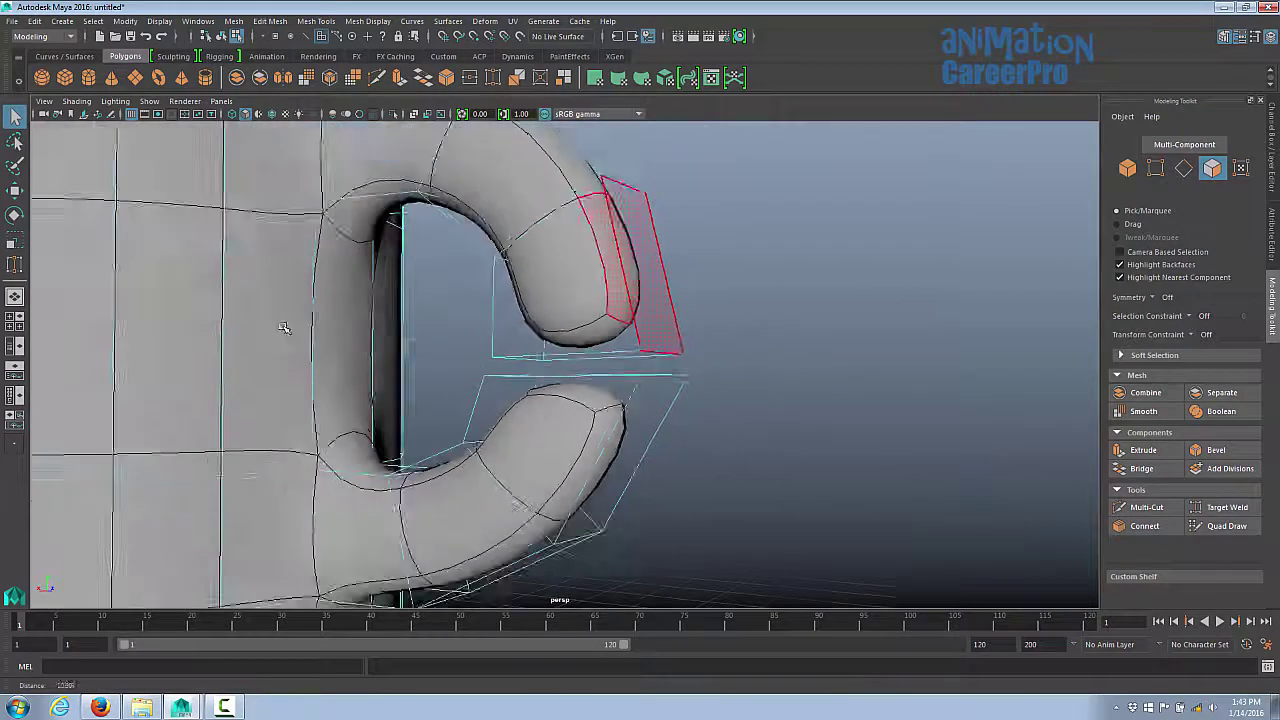
pyautogui.click(462, 206)
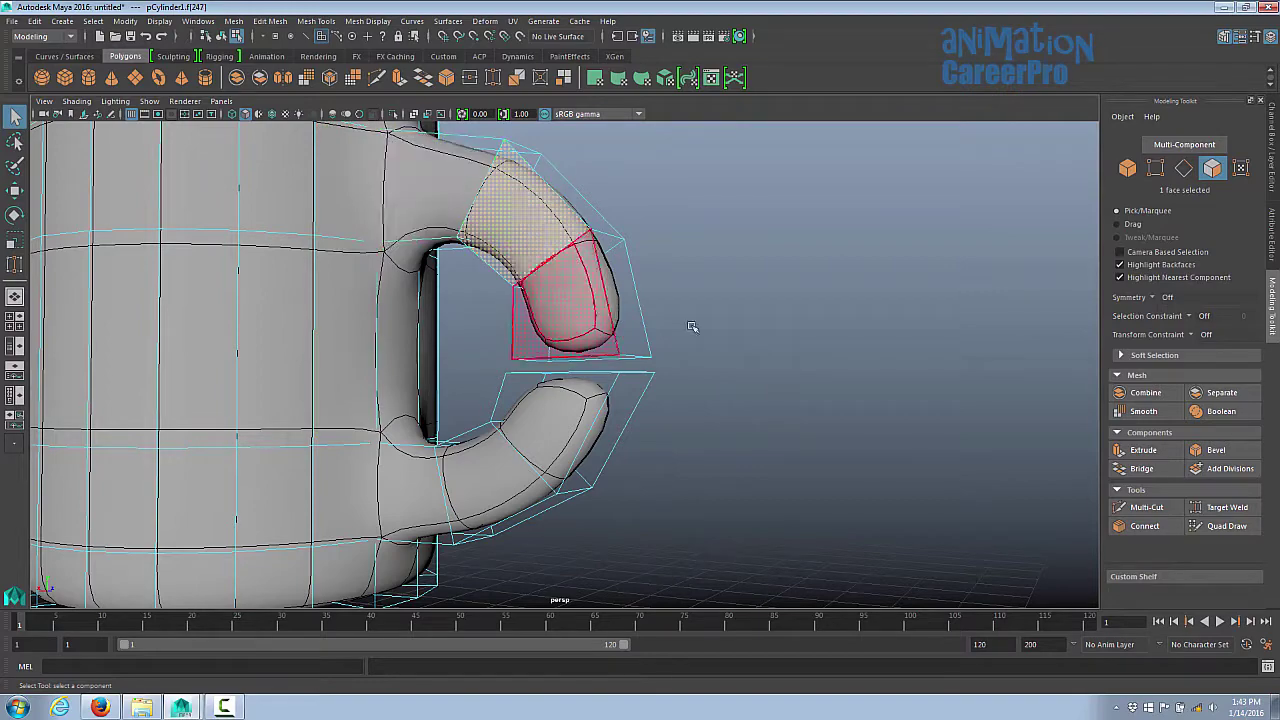
pyautogui.keyDown('alt'); pyautogui.moveTo(657, 400); pyautogui.dragTo(706, 401); pyautogui.keyUp('alt')
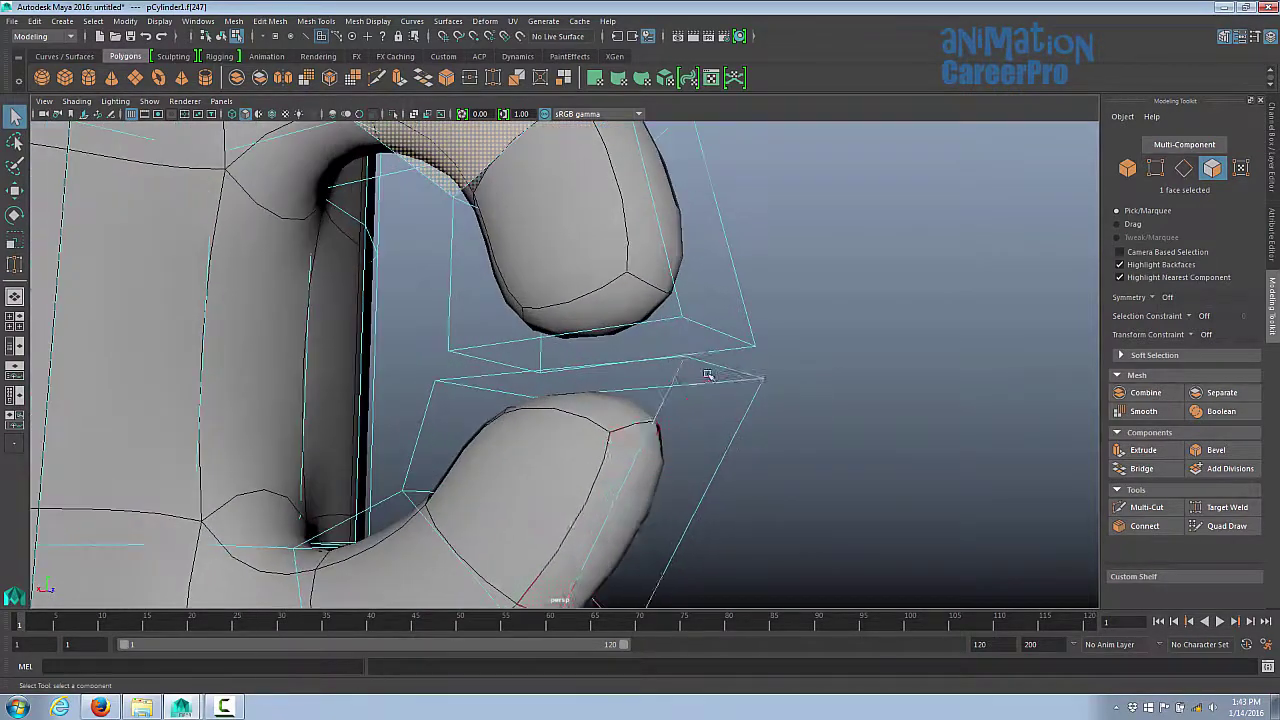
pyautogui.click(678, 339)
pyautogui.keyDown('alt'); pyautogui.moveTo(785, 397); pyautogui.dragTo(759, 341); pyautogui.keyUp('alt')
pyautogui.click(680, 402)
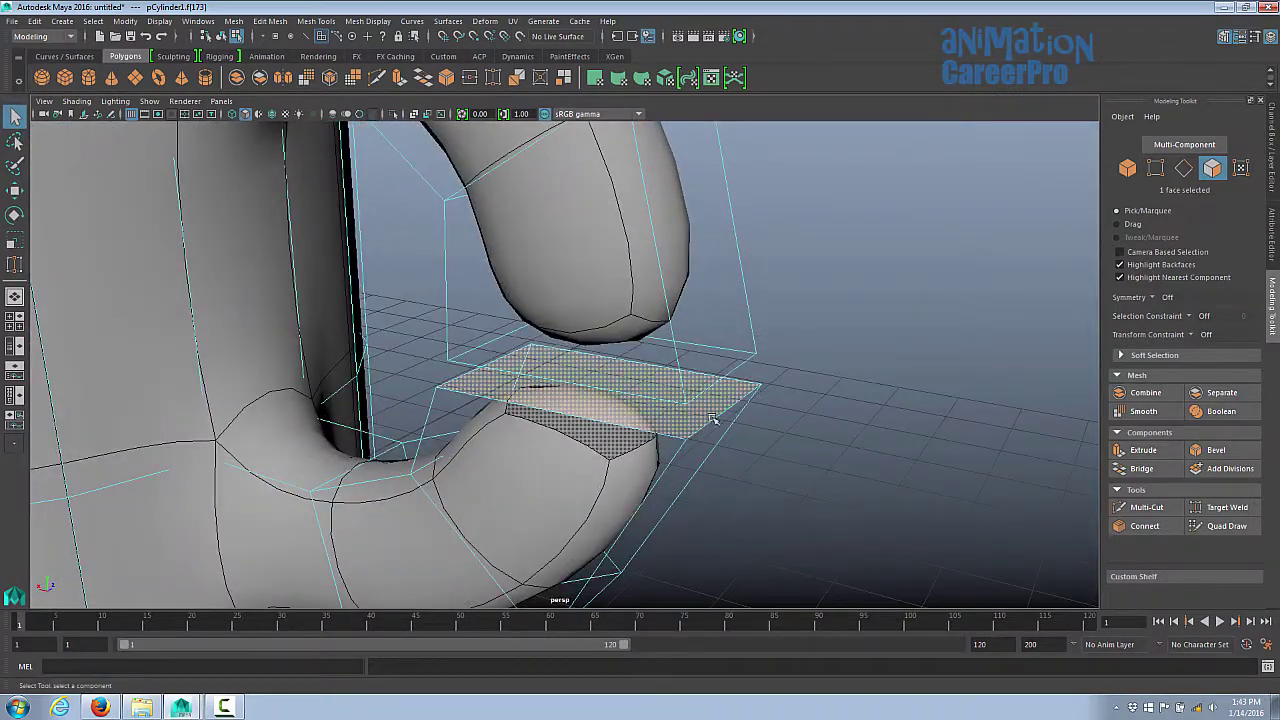
pyautogui.keyDown('alt'); pyautogui.moveTo(713, 420); pyautogui.dragTo(712, 389); pyautogui.keyUp('alt')
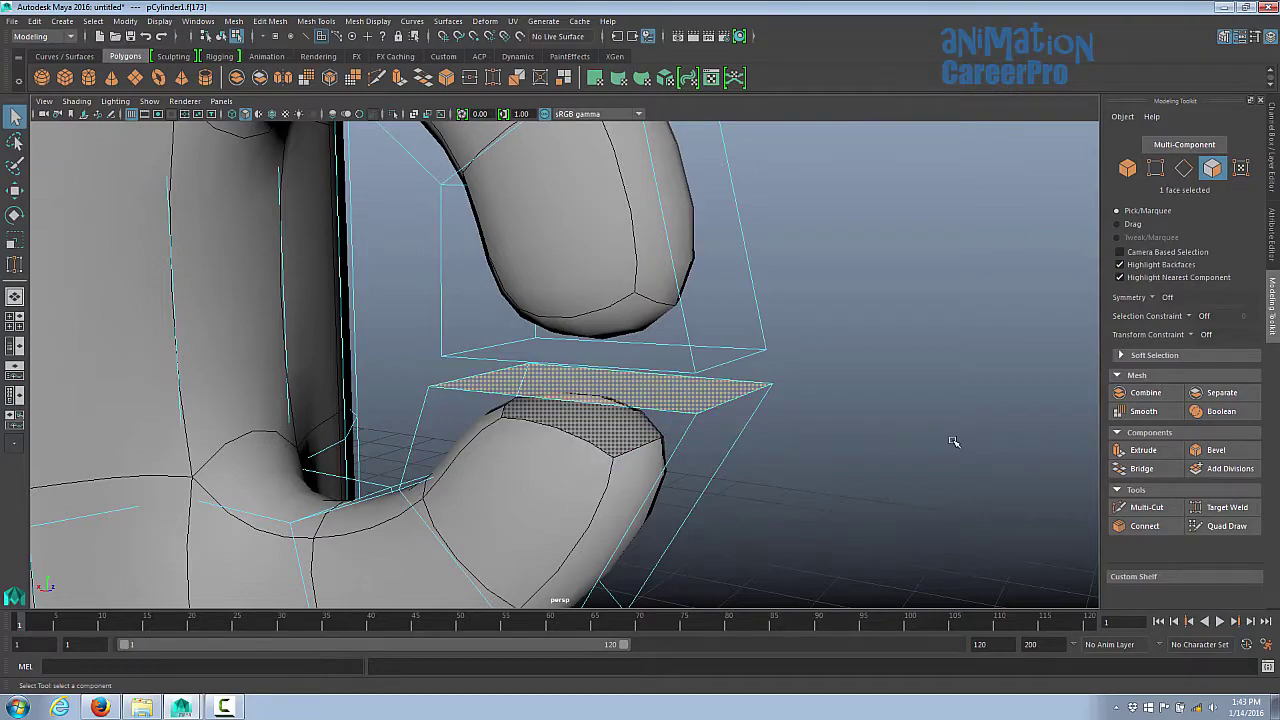
pyautogui.press('Delete')
# Step: Delete the end cap face of the upper handle half
pyautogui.keyDown('alt'); pyautogui.moveTo(749, 405); pyautogui.dragTo(835, 362); pyautogui.keyUp('alt')
pyautogui.click(660, 313)
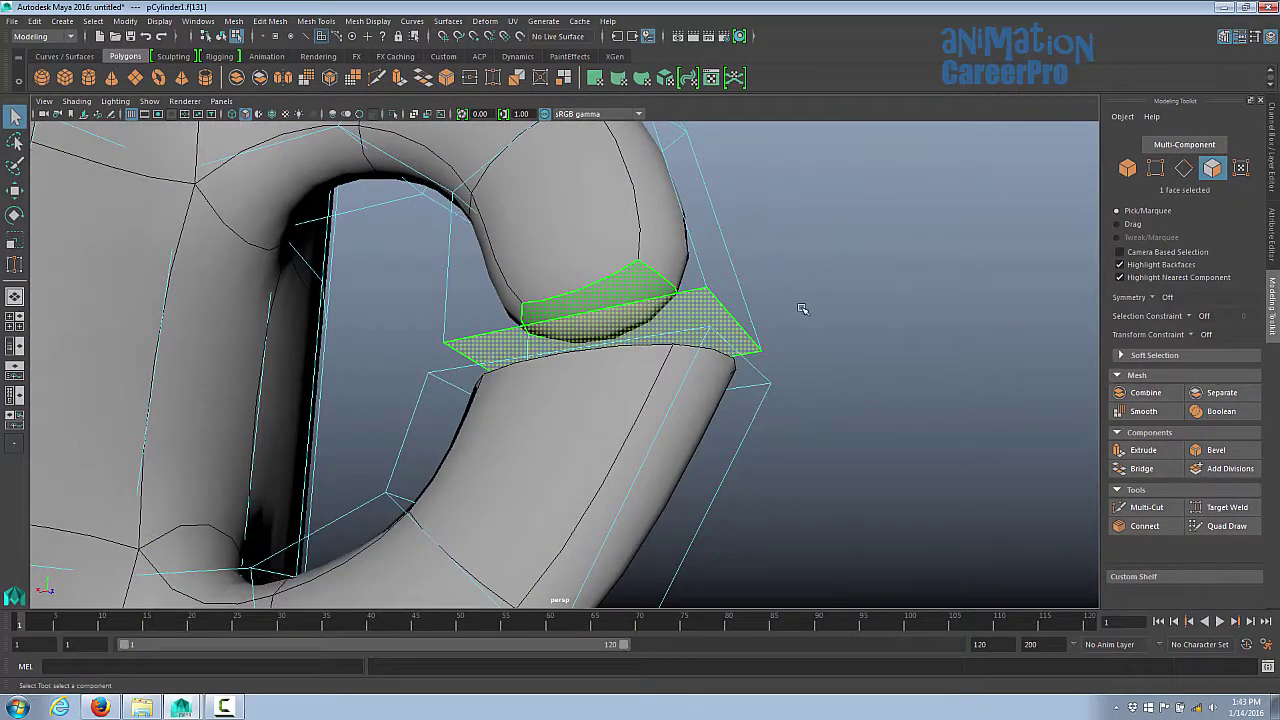
pyautogui.keyDown('alt'); pyautogui.moveTo(802, 309); pyautogui.dragTo(798, 321); pyautogui.keyUp('alt')
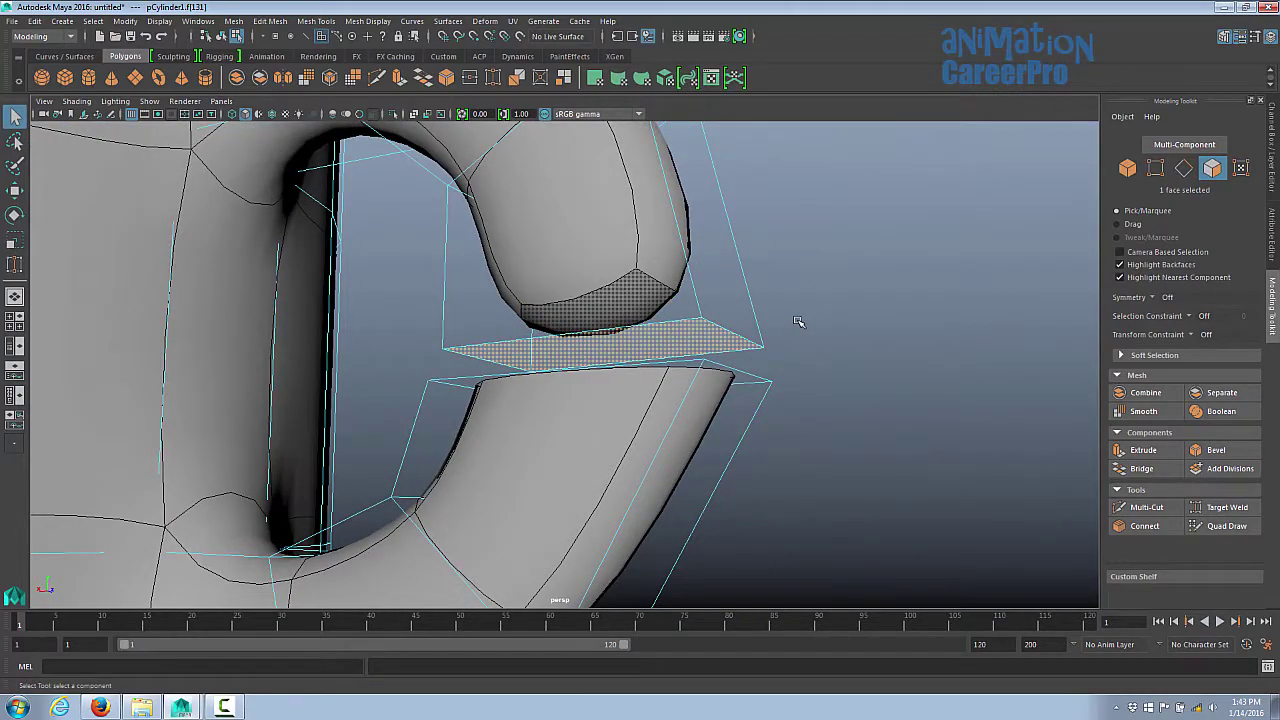
pyautogui.press('Delete')
# Step: Join the two outer corner vertices of the upper handle end to the matching lower ones with Target Weld
pyautogui.keyDown('alt'); pyautogui.moveTo(811, 348); pyautogui.dragTo(773, 375); pyautogui.keyUp('alt')
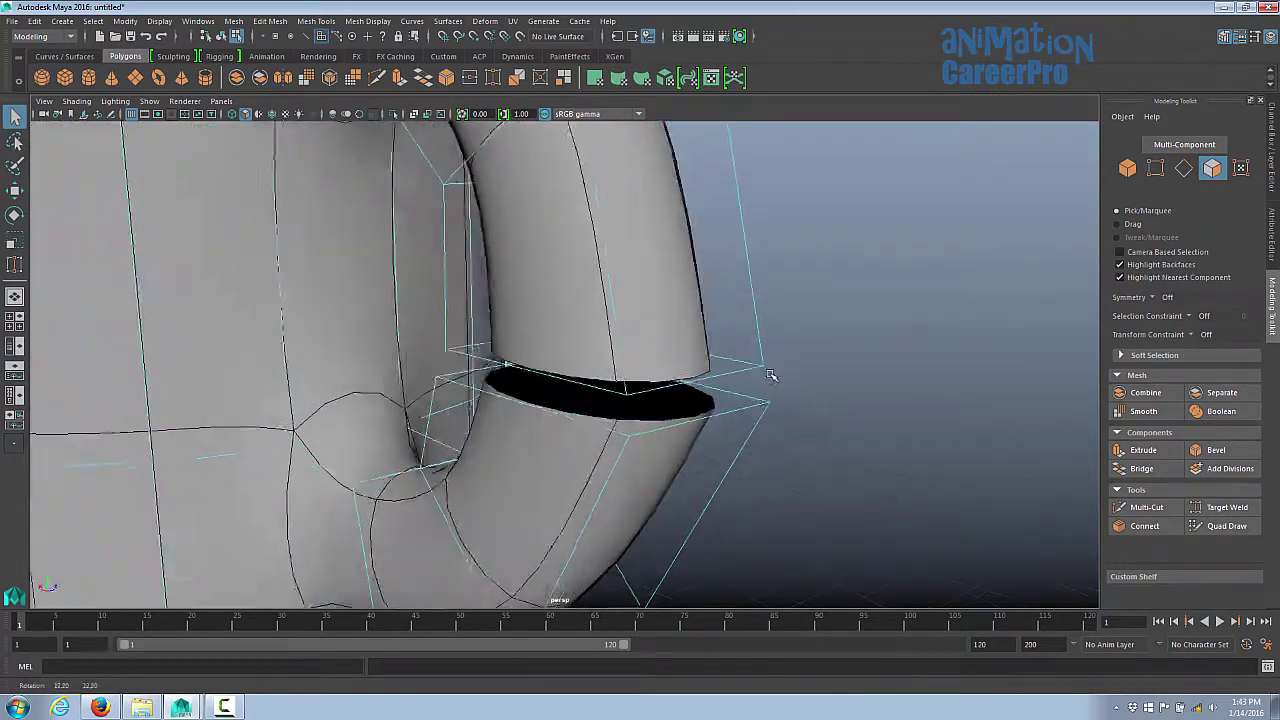
pyautogui.keyDown('alt'); pyautogui.moveTo(773, 375); pyautogui.dragTo(610, 380, button='right'); pyautogui.keyUp('alt')
pyautogui.keyDown('alt'); pyautogui.moveTo(610, 380); pyautogui.dragTo(700, 395); pyautogui.keyUp('alt')
pyautogui.keyDown('alt'); pyautogui.moveTo(700, 395); pyautogui.dragTo(788, 412, button='right'); pyautogui.keyUp('alt')
pyautogui.scroll(5, 788, 411)
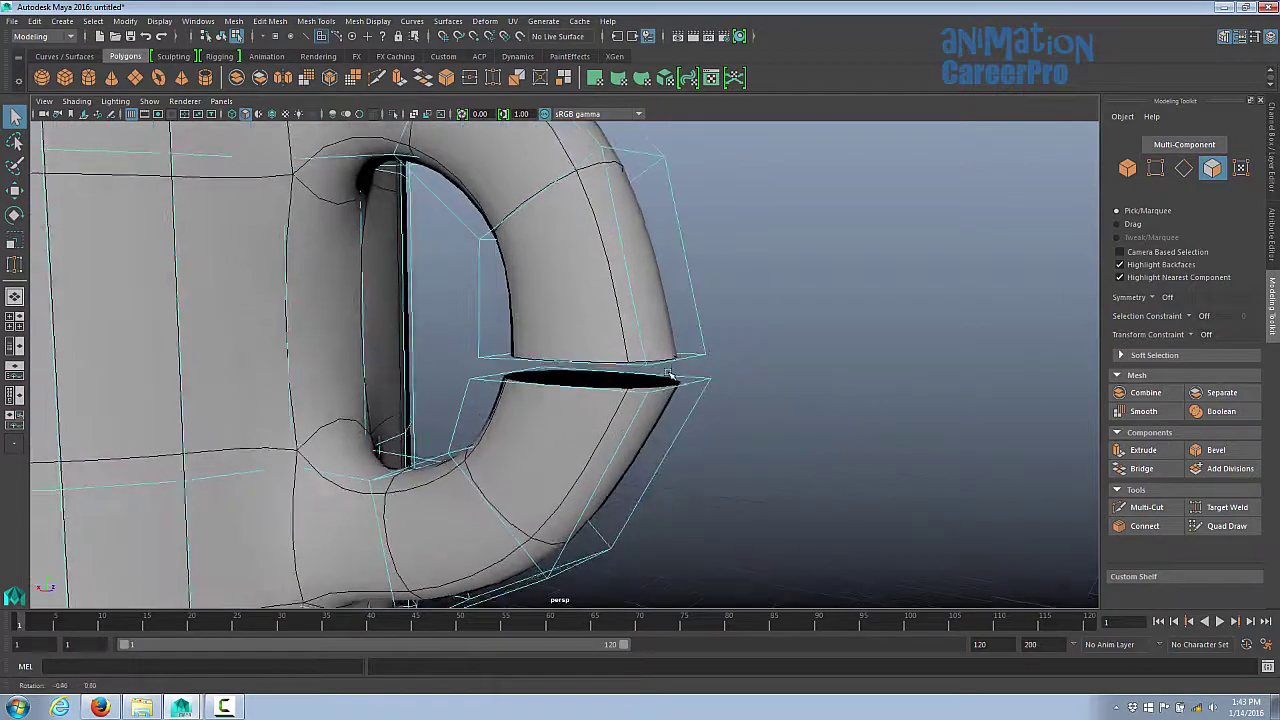
pyautogui.rightClick(781, 357)
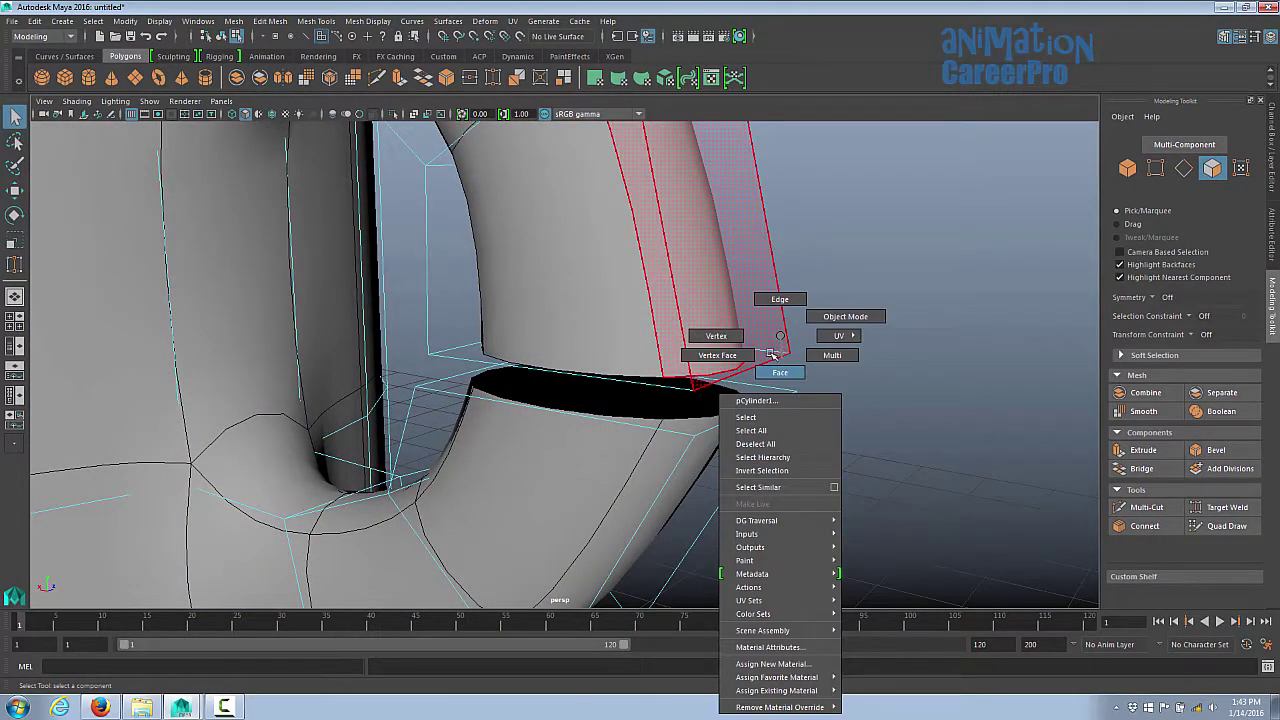
pyautogui.click(717, 335)
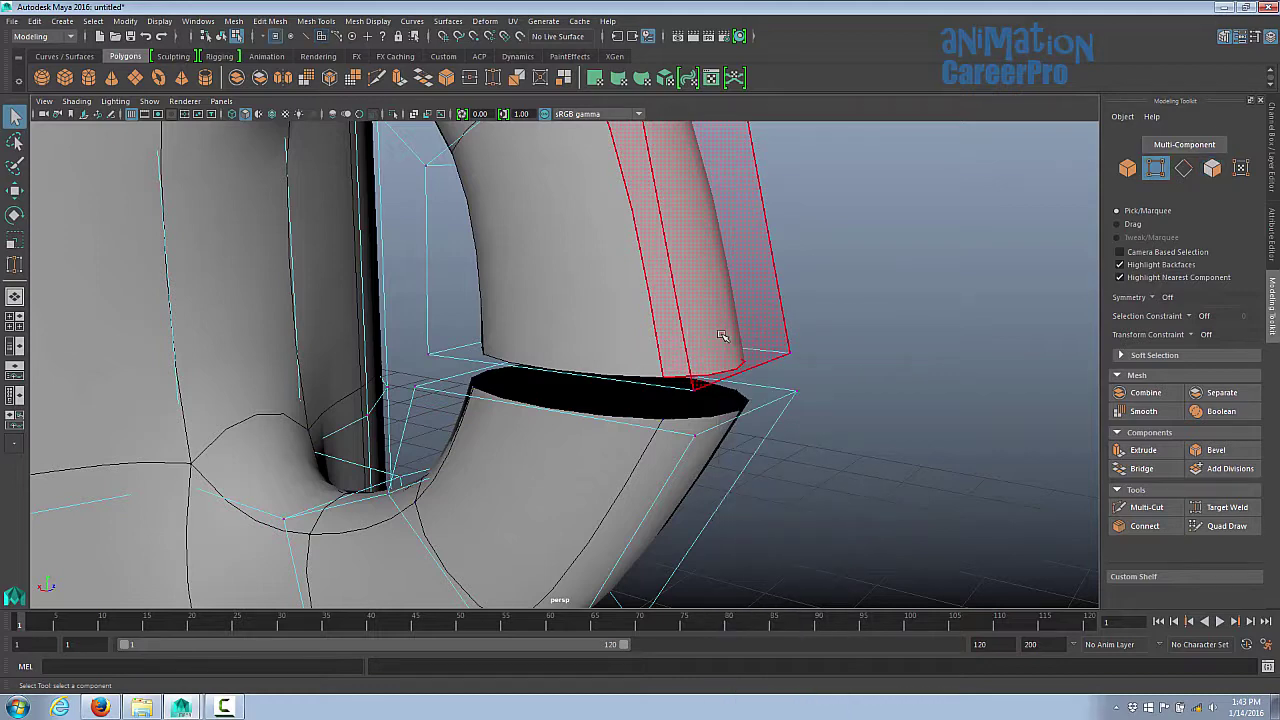
pyautogui.keyDown('alt'); pyautogui.moveTo(818, 395); pyautogui.dragTo(840, 392); pyautogui.keyUp('alt')
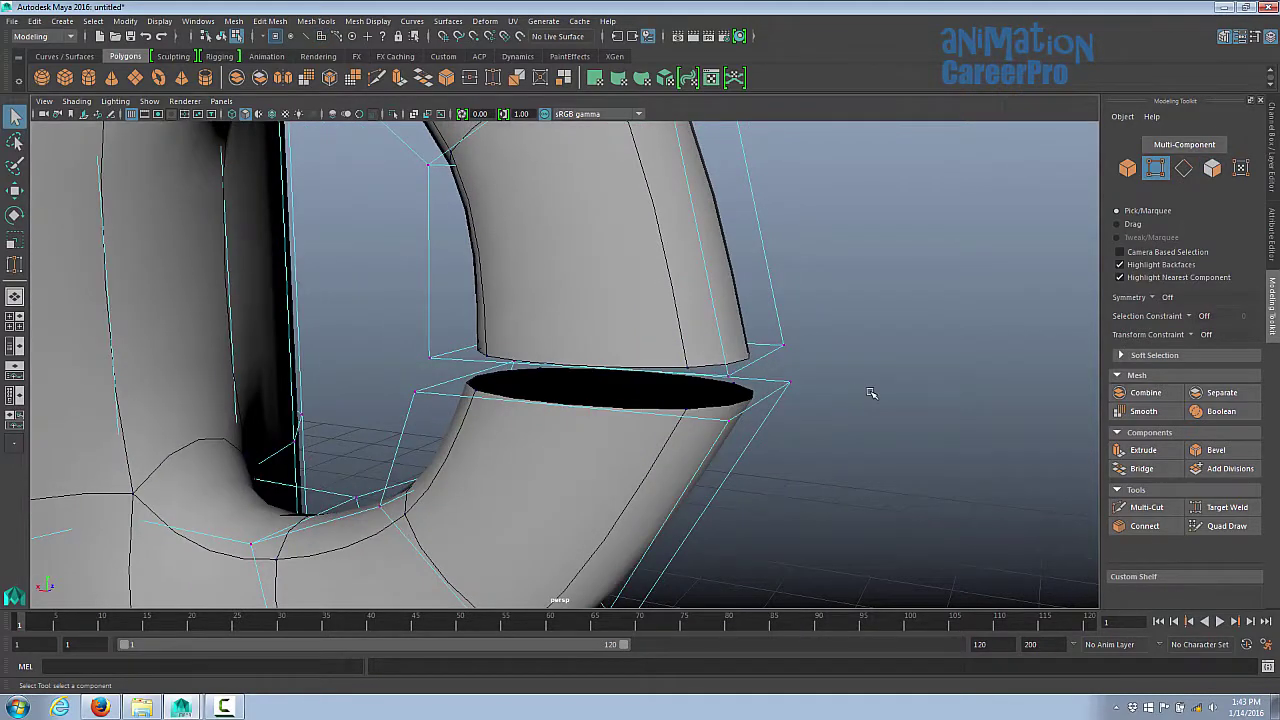
pyautogui.click(1219, 508)
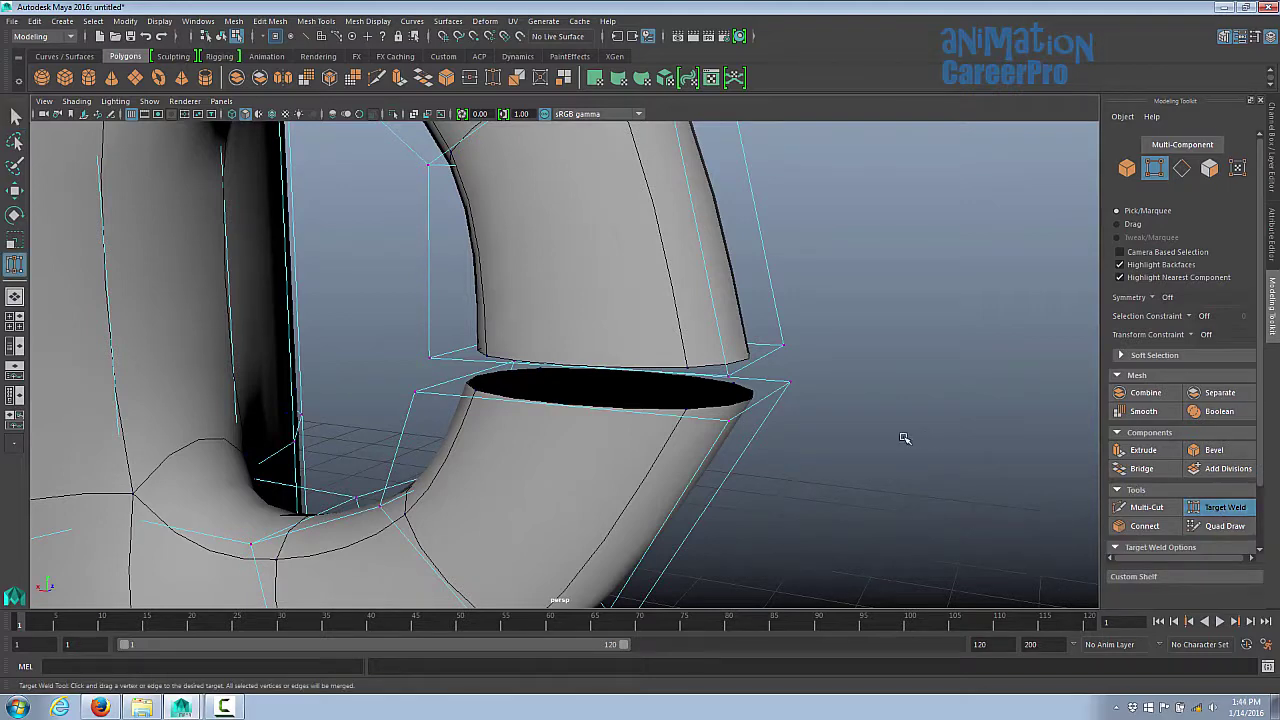
pyautogui.keyDown('alt'); pyautogui.moveTo(812, 415); pyautogui.dragTo(789, 363); pyautogui.keyUp('alt')
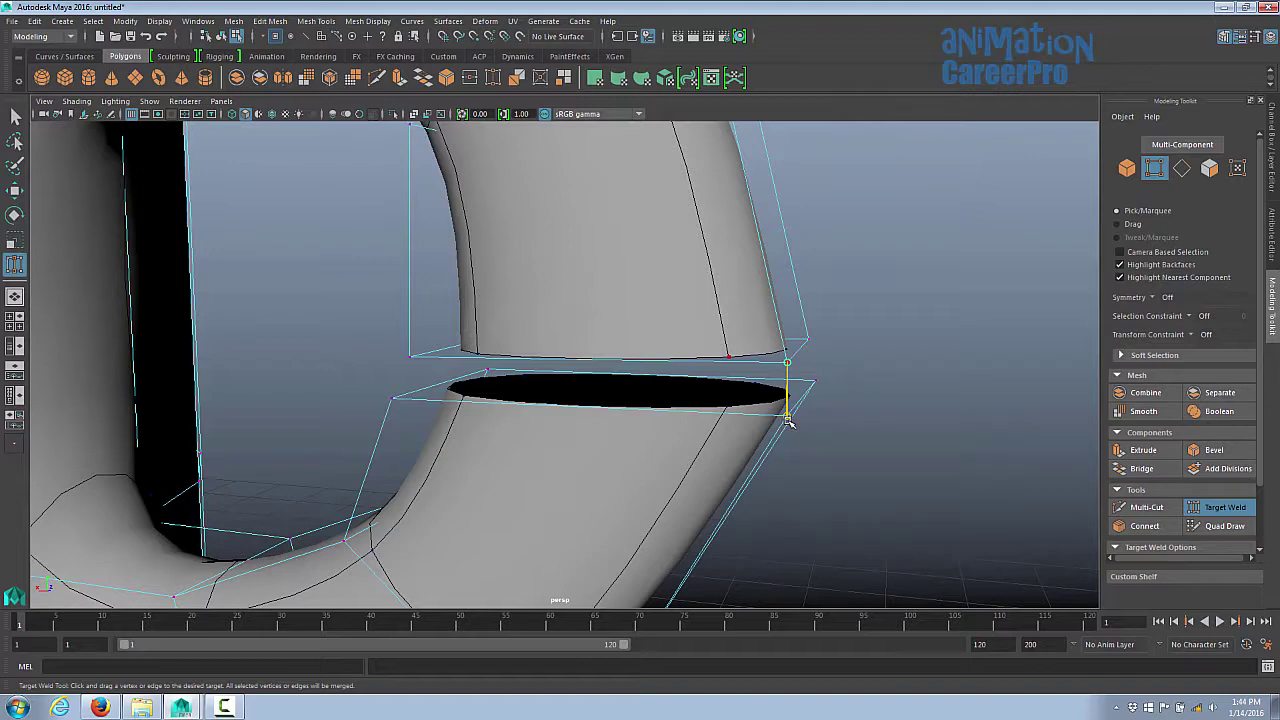
pyautogui.keyDown('alt'); pyautogui.moveTo(789, 423); pyautogui.dragTo(857, 381); pyautogui.keyUp('alt')
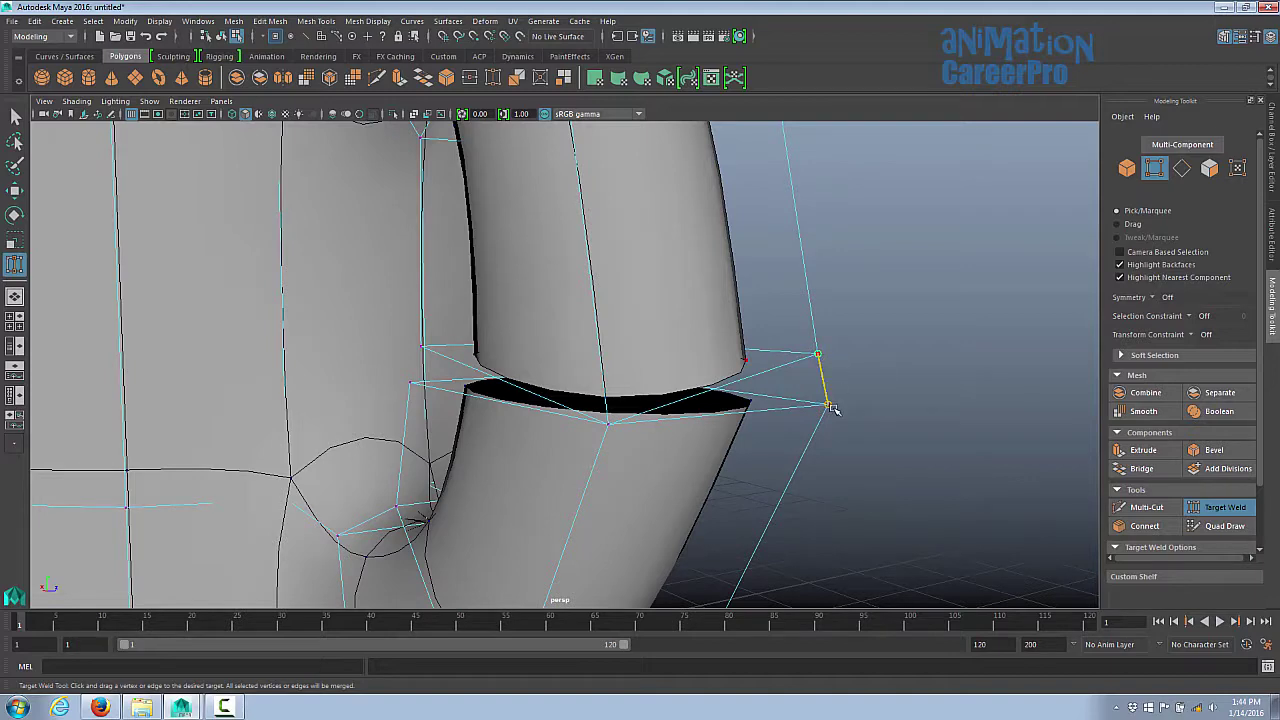
pyautogui.moveTo(831, 406); pyautogui.dragTo(832, 408)
# Step: Weld the two remaining inner corner vertex pairs to close the handle, and inspect the finished mug
pyautogui.keyDown('alt'); pyautogui.moveTo(913, 374); pyautogui.dragTo(730, 372); pyautogui.keyUp('alt')
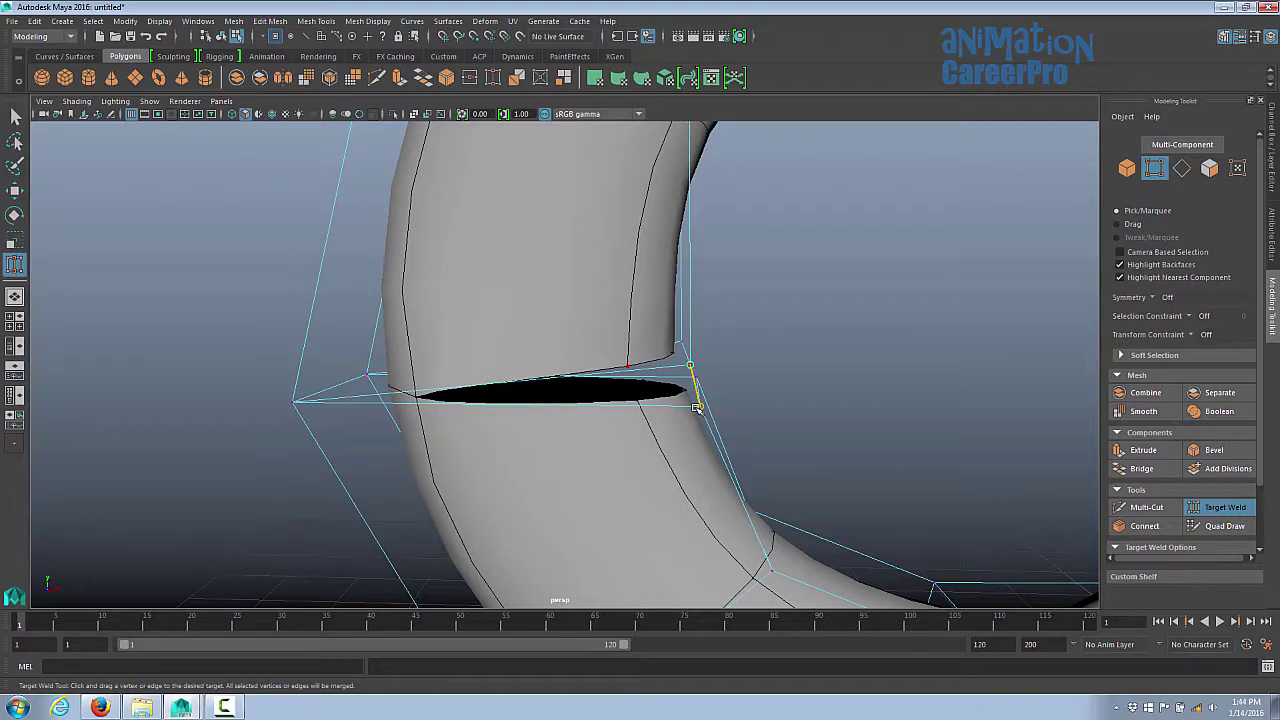
pyautogui.keyDown('alt'); pyautogui.moveTo(697, 408); pyautogui.dragTo(851, 391); pyautogui.keyUp('alt')
pyautogui.keyDown('alt'); pyautogui.moveTo(851, 391); pyautogui.dragTo(326, 407, button='right'); pyautogui.keyUp('alt')
pyautogui.keyDown('alt'); pyautogui.moveTo(326, 407); pyautogui.dragTo(603, 407); pyautogui.keyUp('alt')
pyautogui.keyDown('alt'); pyautogui.moveTo(603, 407); pyautogui.dragTo(757, 434, button='middle'); pyautogui.keyUp('alt')
pyautogui.keyDown('alt'); pyautogui.moveTo(757, 434); pyautogui.dragTo(640, 370, button='right'); pyautogui.keyUp('alt')
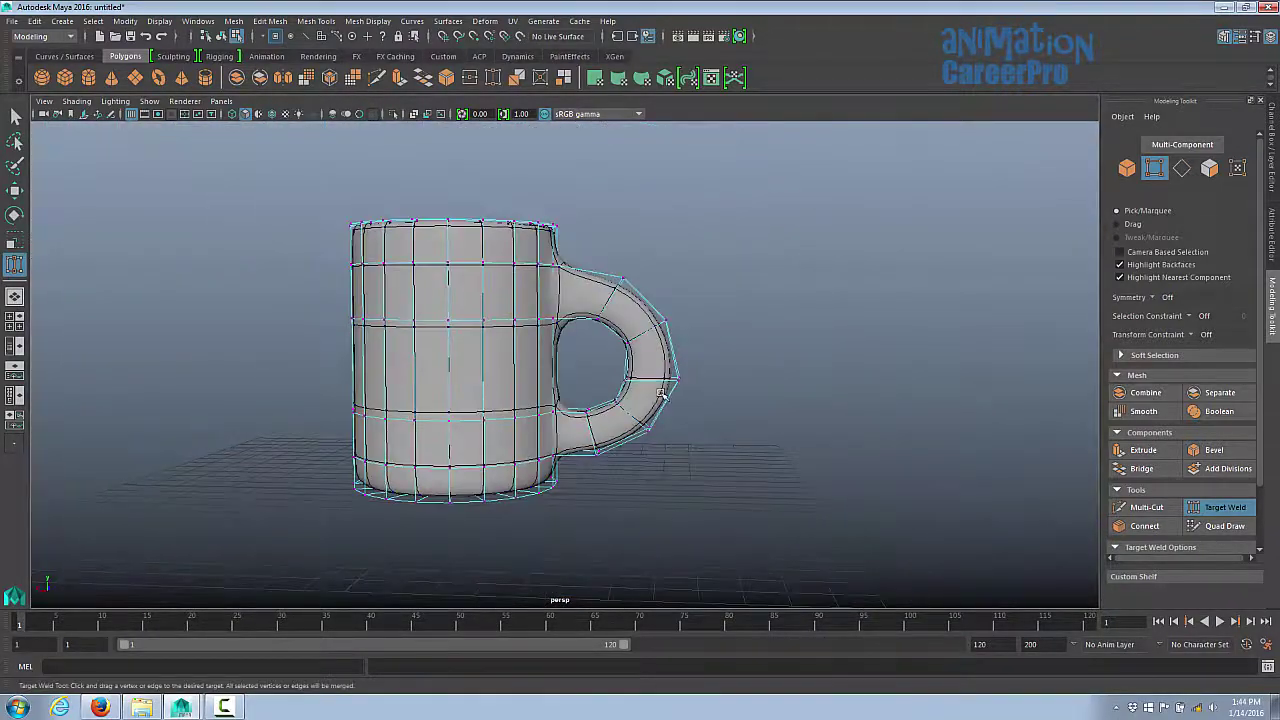
pyautogui.keyDown('alt'); pyautogui.moveTo(640, 370); pyautogui.dragTo(657, 339); pyautogui.keyUp('alt')
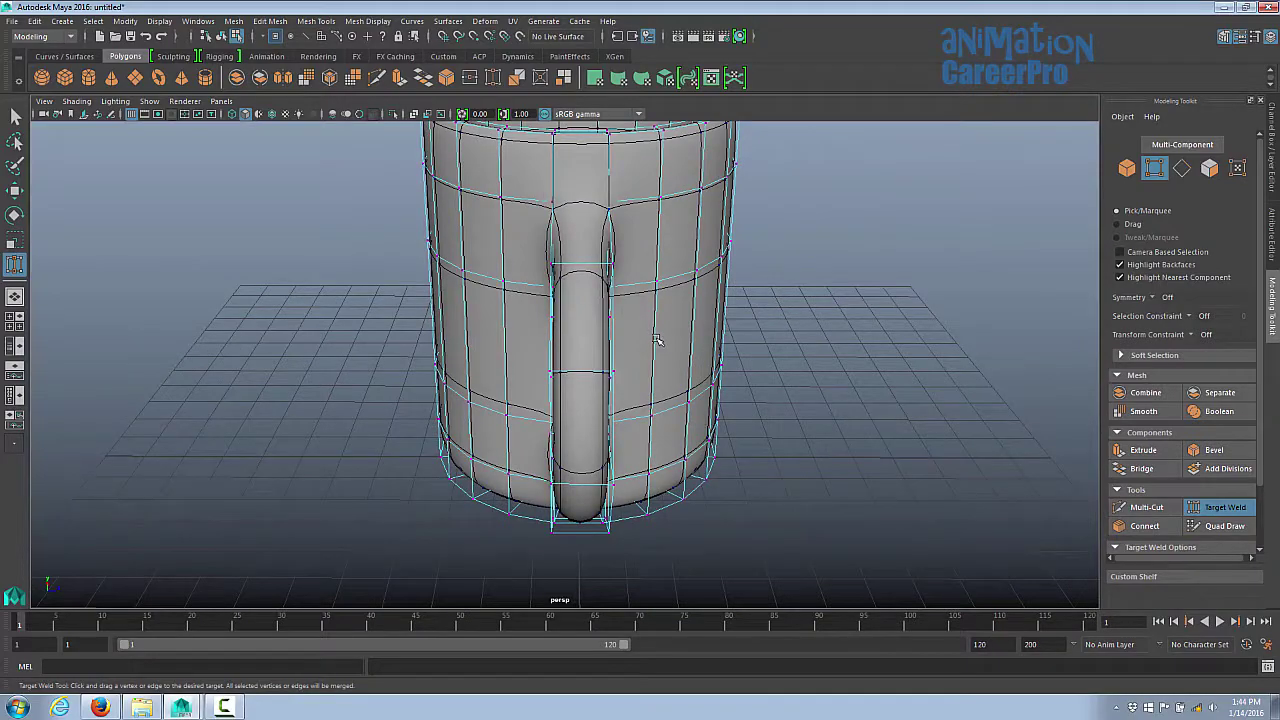
# Step: Select and adjust the handle's edges near its joints with the mug body using the Move tool
pyautogui.keyDown('alt'); pyautogui.moveTo(640, 272); pyautogui.dragTo(520, 264); pyautogui.keyUp('alt')
pyautogui.scroll(3, 646, 260)
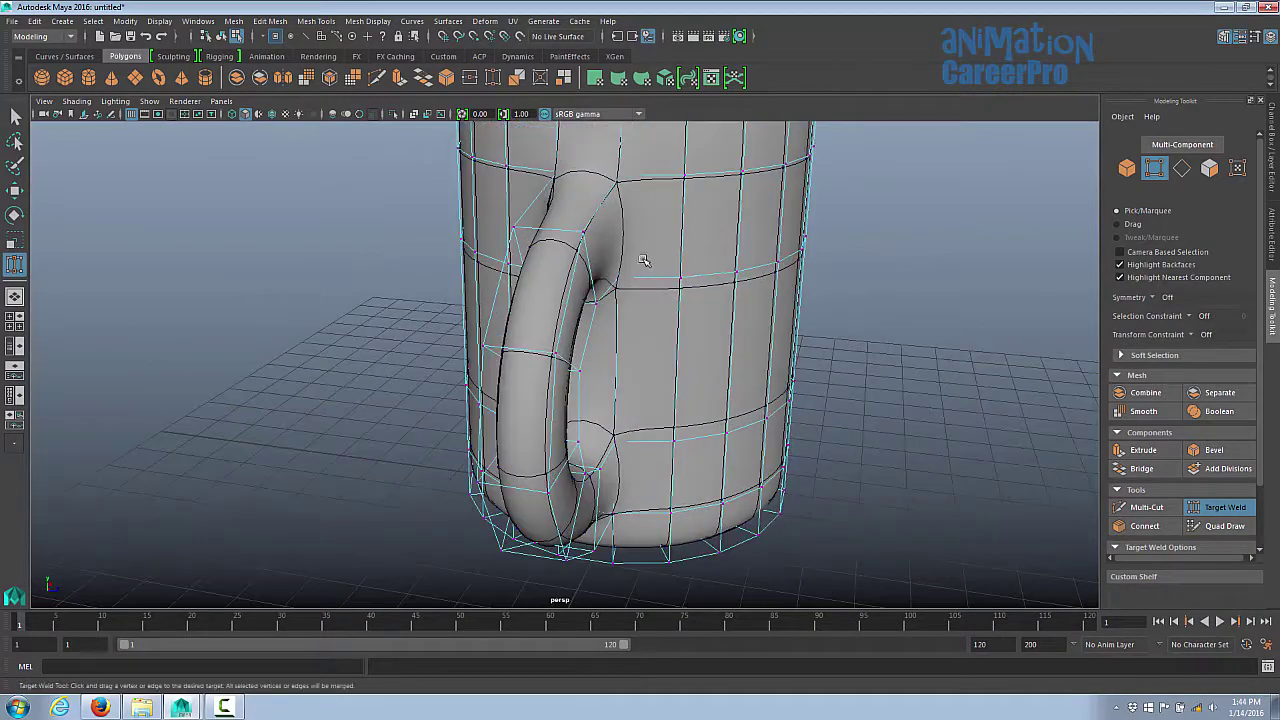
pyautogui.press('w')
pyautogui.moveTo(646, 260); pyautogui.dragTo(646, 205, button='right')
pyautogui.click(630, 288)
pyautogui.keyDown('alt'); pyautogui.moveTo(470, 285); pyautogui.dragTo(590, 220); pyautogui.keyUp('alt')
pyautogui.click(545, 287)
pyautogui.scroll(4, 585, 400)
pyautogui.keyDown('alt'); pyautogui.moveTo(575, 500); pyautogui.dragTo(585, 318, button='middle'); pyautogui.keyUp('alt')
pyautogui.click(585, 318)
pyautogui.click(570, 334)
pyautogui.keyDown('alt'); pyautogui.moveTo(700, 345); pyautogui.dragTo(535, 370); pyautogui.keyUp('alt')
pyautogui.scroll(-4, 535, 340)
# Step: Select the two opposite edges near the handle's lower joint for adjustment with the Scale tool
pyautogui.click(535, 310)
pyautogui.keyDown('shift'); pyautogui.click(535, 310); pyautogui.keyUp('shift')
pyautogui.press('r')
pyautogui.keyDown('alt'); pyautogui.moveTo(538, 310); pyautogui.dragTo(653, 358); pyautogui.keyUp('alt')
pyautogui.keyDown('alt'); pyautogui.moveTo(575, 440); pyautogui.dragTo(530, 312); pyautogui.keyUp('alt')
pyautogui.click(601, 320)
pyautogui.keyDown('shift'); pyautogui.click(543, 316); pyautogui.keyUp('shift')
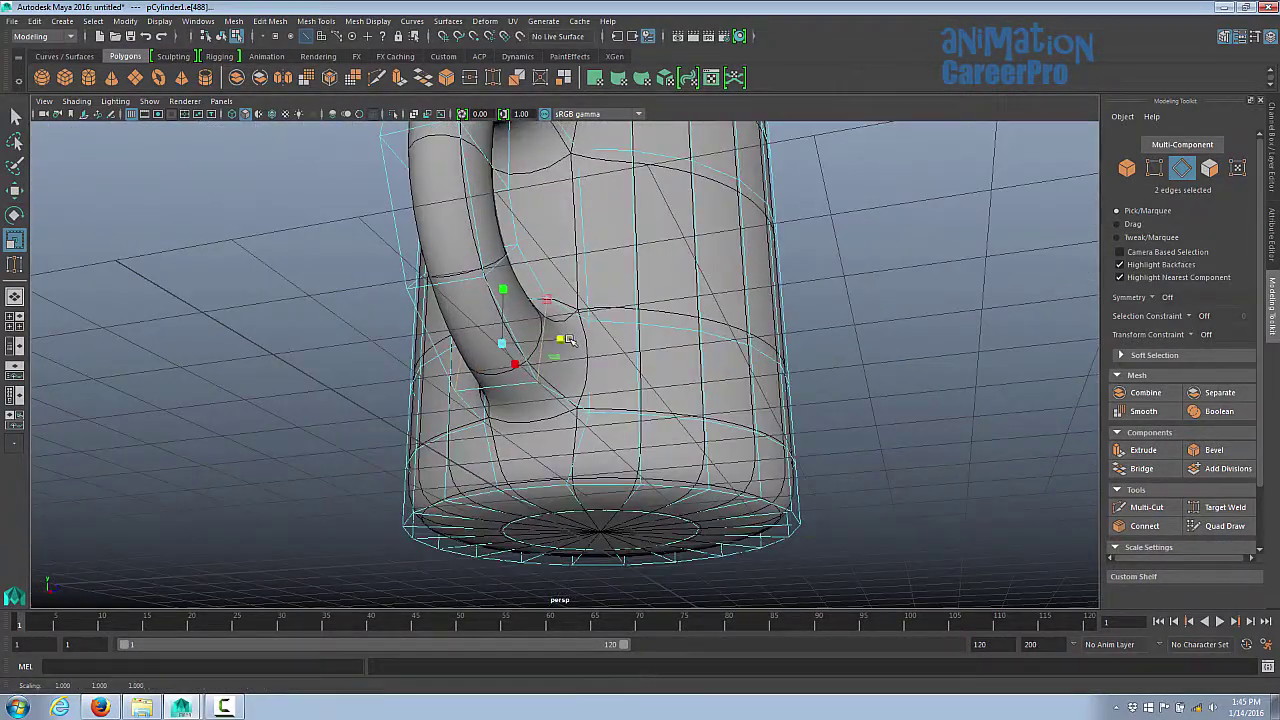
# Step: Select the inner face at the middle of the handle loop and adjust its position with the Move tool
pyautogui.keyDown('alt'); pyautogui.moveTo(535, 260); pyautogui.dragTo(455, 345); pyautogui.keyUp('alt')
pyautogui.moveTo(387, 310); pyautogui.dragTo(394, 318, button='right')
pyautogui.click(452, 290)
pyautogui.press('w')
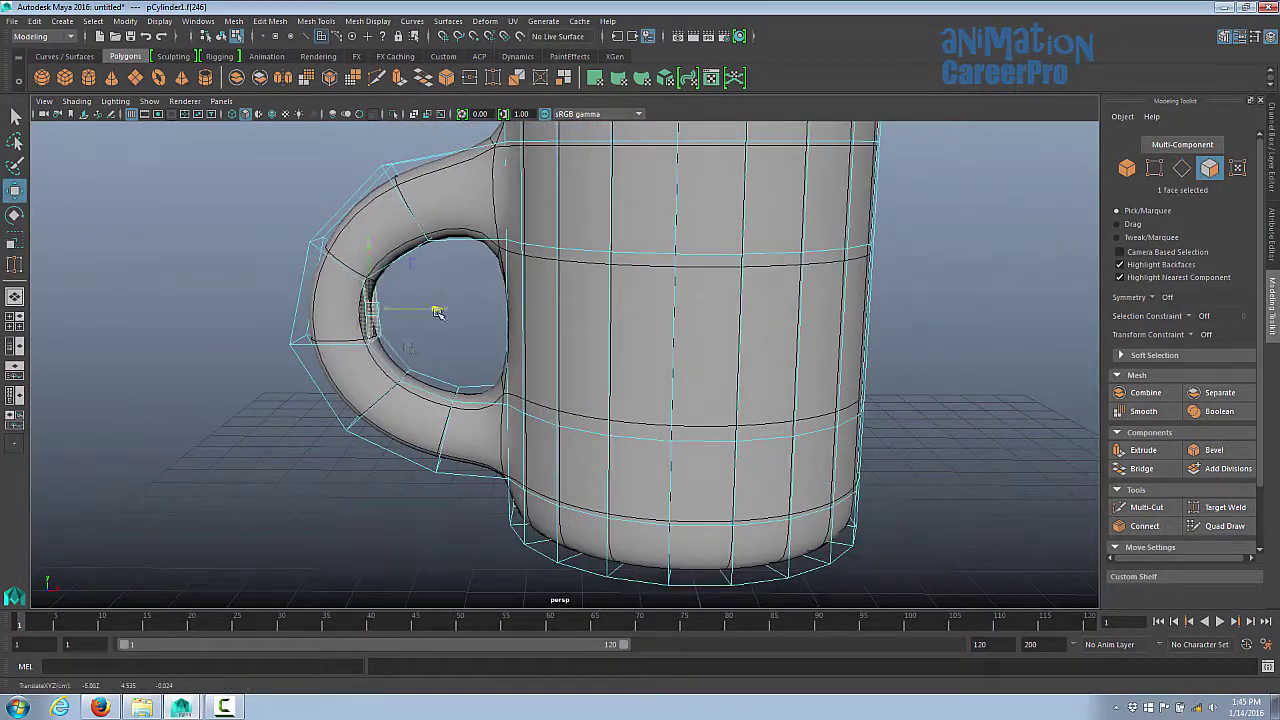
pyautogui.keyDown('alt'); pyautogui.moveTo(457, 357); pyautogui.dragTo(651, 293); pyautogui.keyUp('alt')
# Step: Turn off the mug's smooth preview and select the whole mug as an object
pyautogui.press('1')
pyautogui.click(731, 257)
pyautogui.click(617, 289)
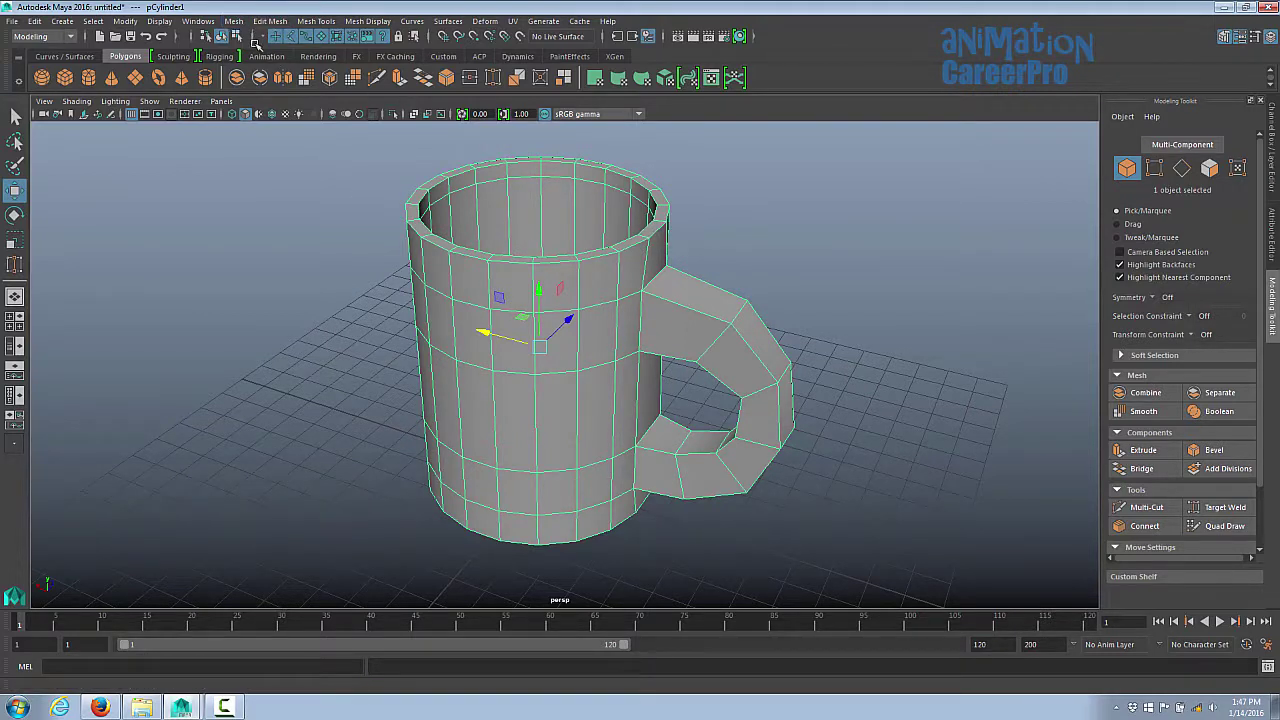
# Step: Try Smooth on the mug with exponential division levels of 2, inspect it unselected, and undo the smoothing
pyautogui.click(240, 21)
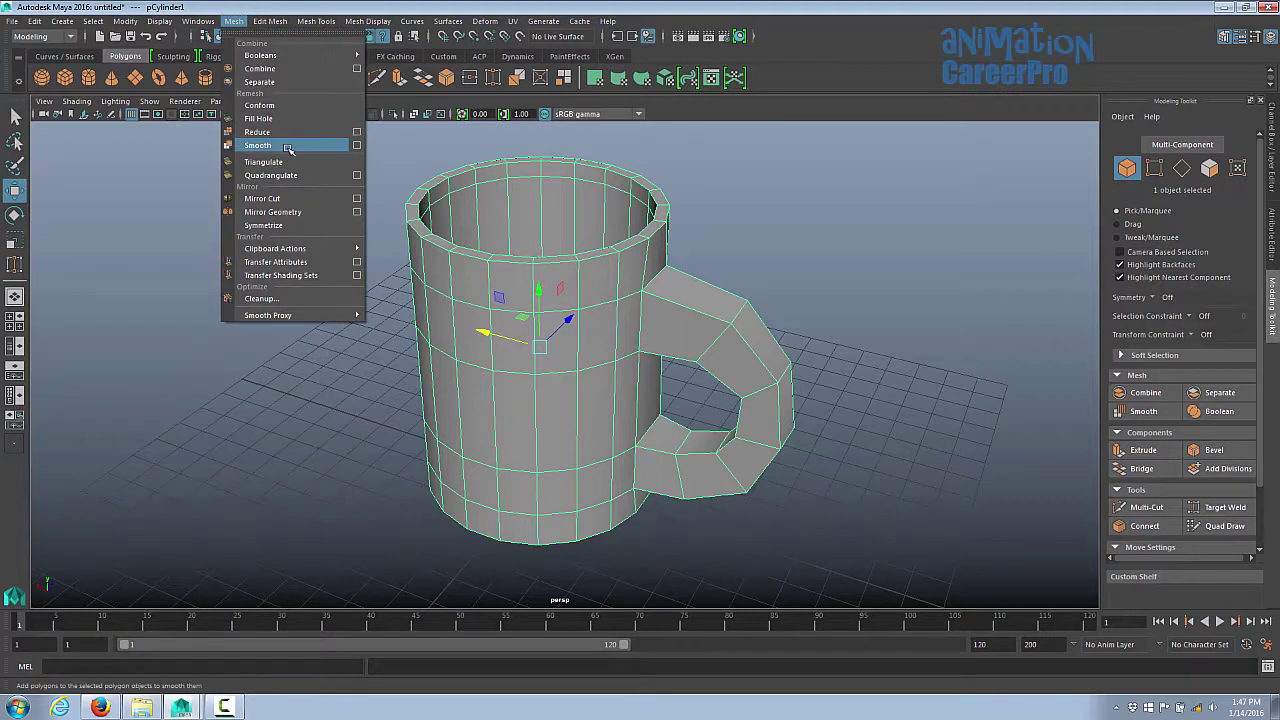
pyautogui.click(358, 146)
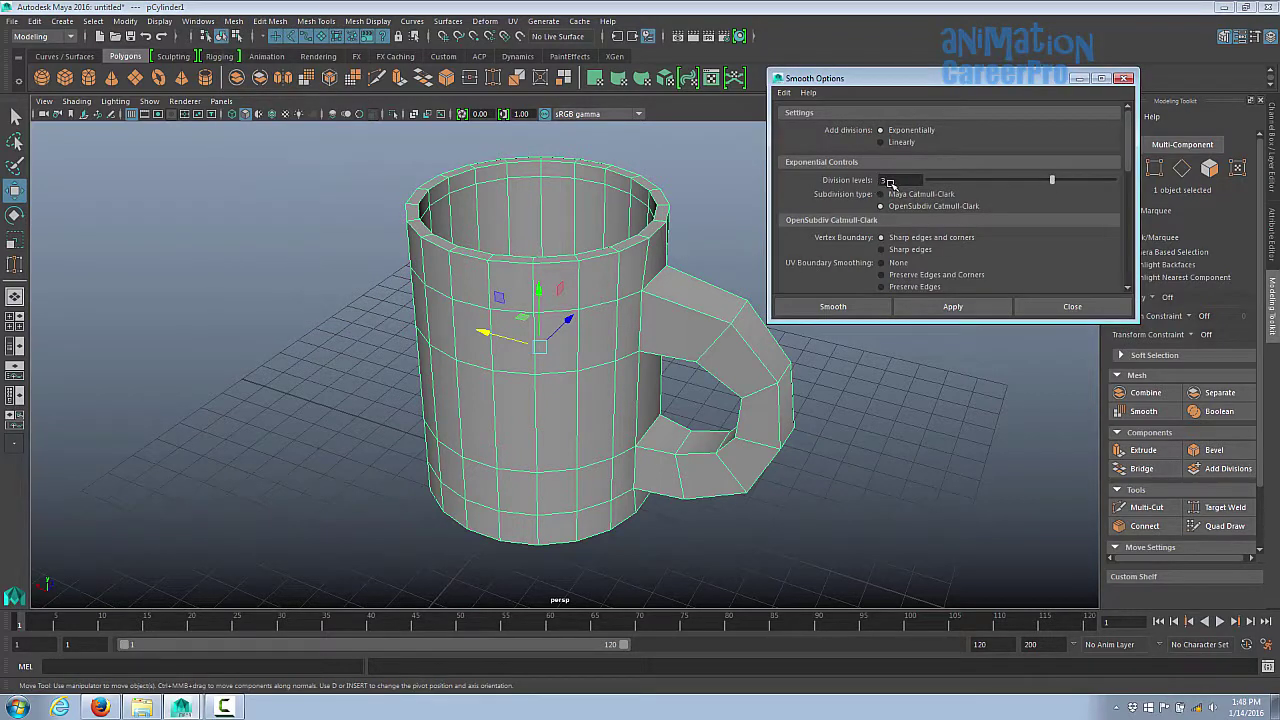
pyautogui.write('2')
pyautogui.press('Return')
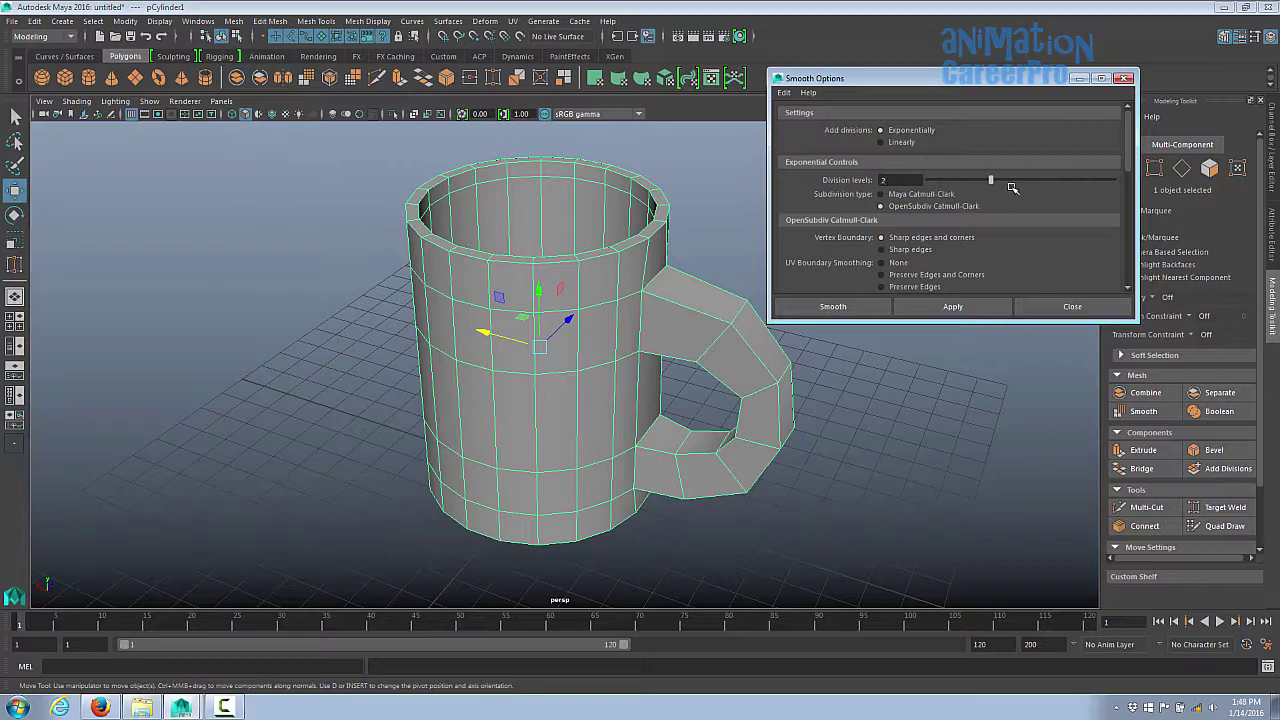
pyautogui.click(955, 307)
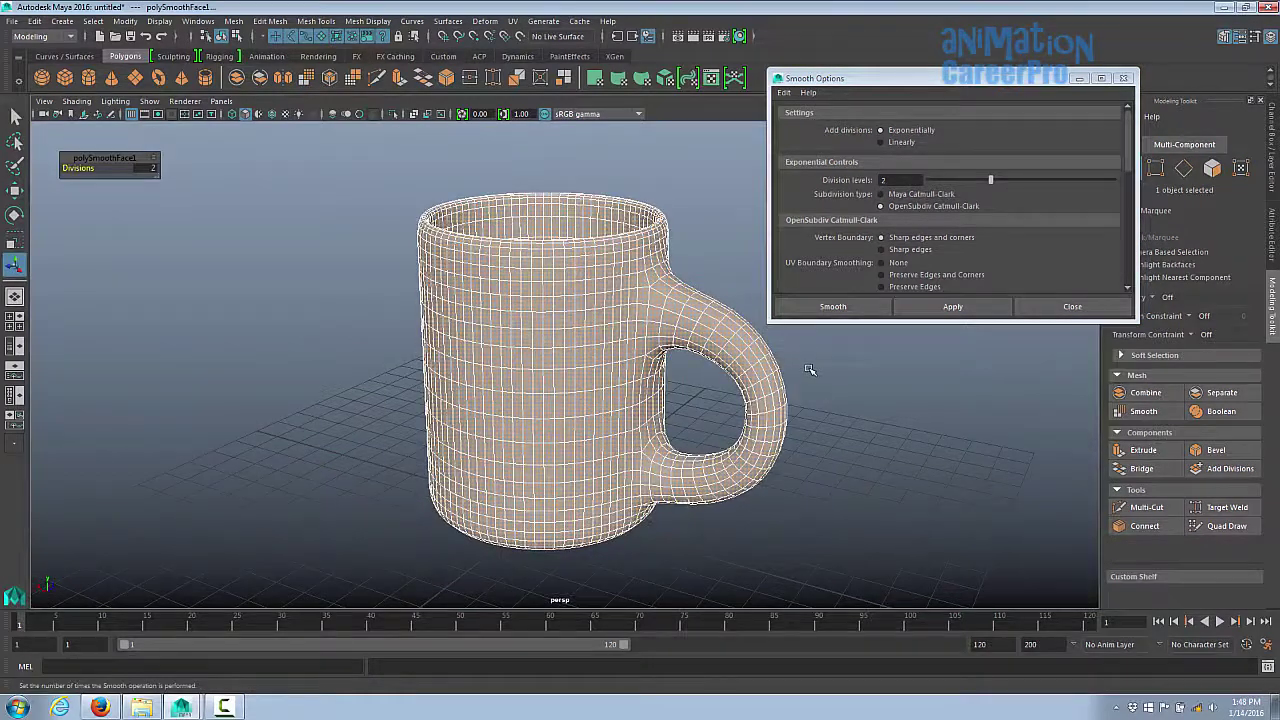
pyautogui.click(866, 388)
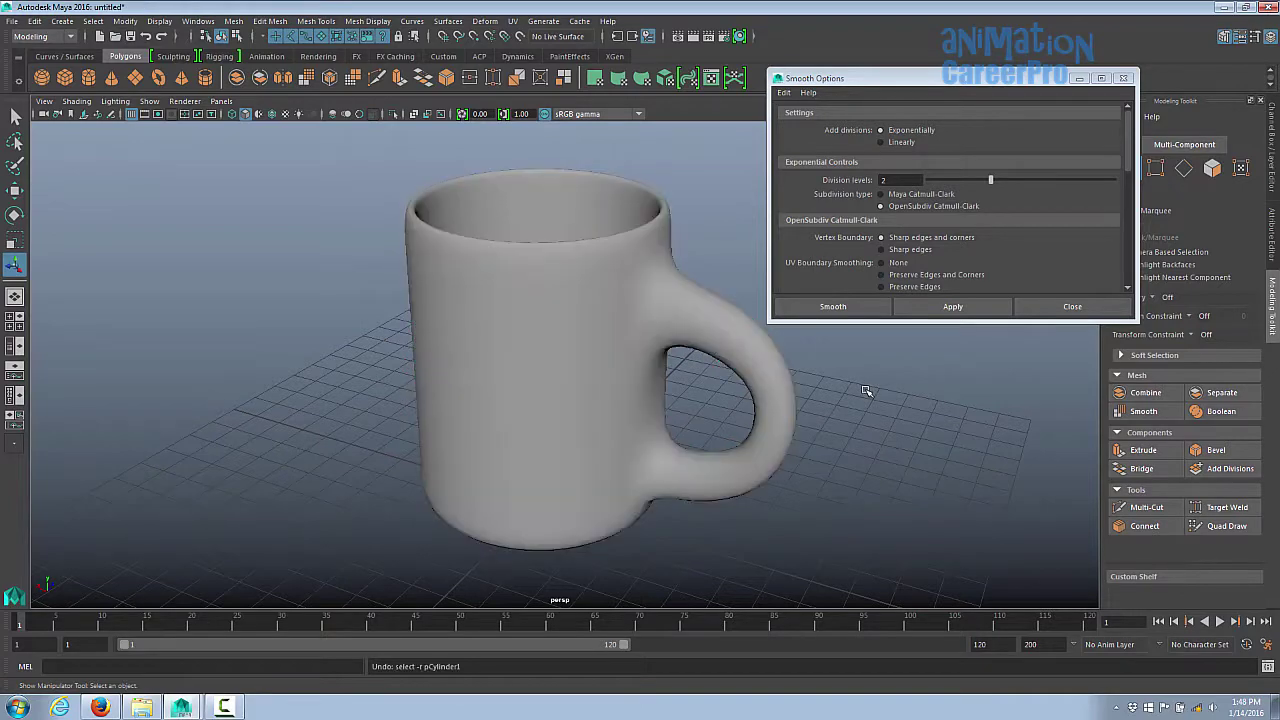
pyautogui.hotkey('ctrl', 'z')
pyautogui.hotkey('ctrl', 'z')
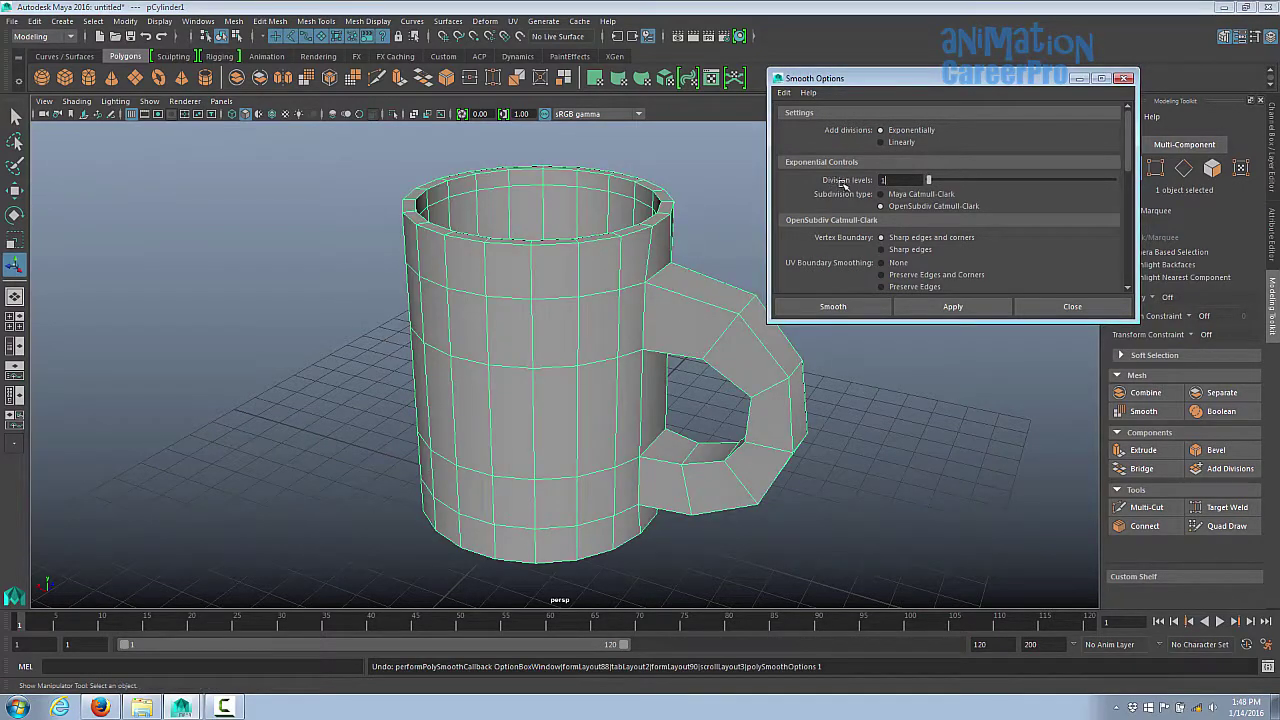
# Step: Try Smooth on the mug with division levels of 1, inspect its silhouette, and undo the smoothing
pyautogui.click(964, 307)
pyautogui.keyDown('alt'); pyautogui.moveTo(892, 374); pyautogui.dragTo(715, 378); pyautogui.keyUp('alt')
pyautogui.click(905, 376)
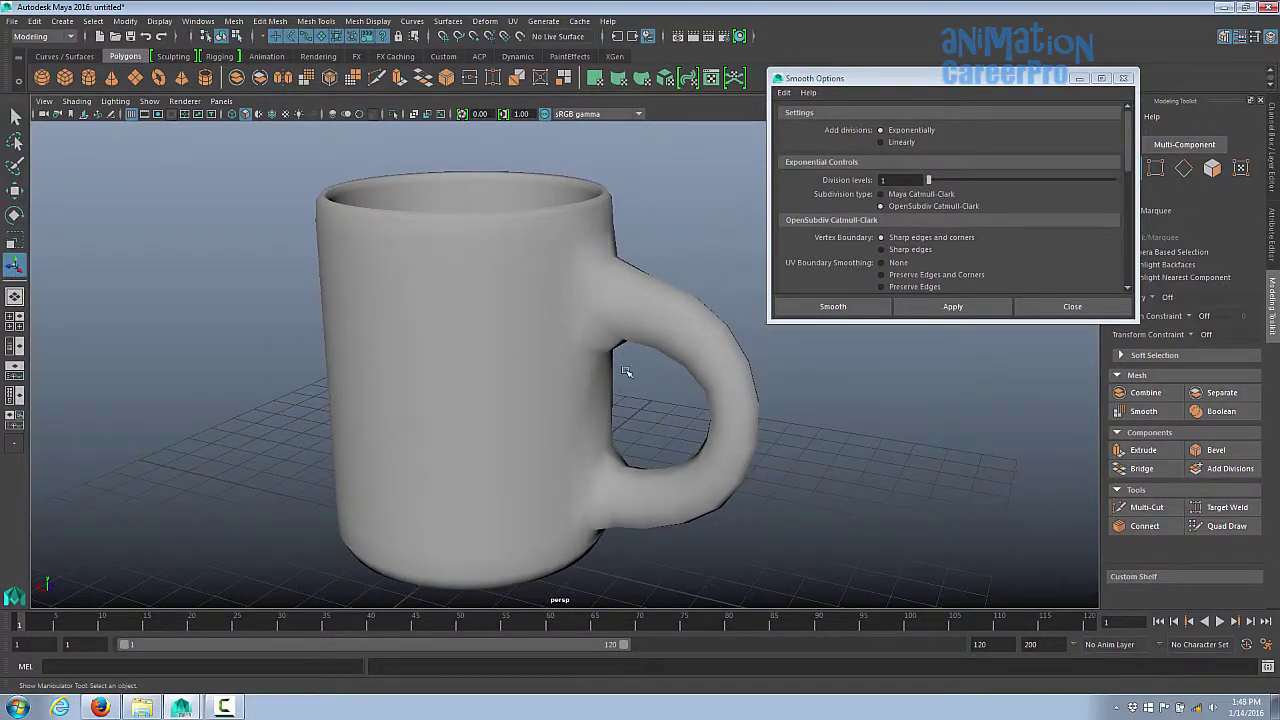
pyautogui.keyDown('alt'); pyautogui.moveTo(628, 491); pyautogui.dragTo(757, 392); pyautogui.keyUp('alt')
pyautogui.hotkey('ctrl', 'z')
pyautogui.hotkey('ctrl', 'z')
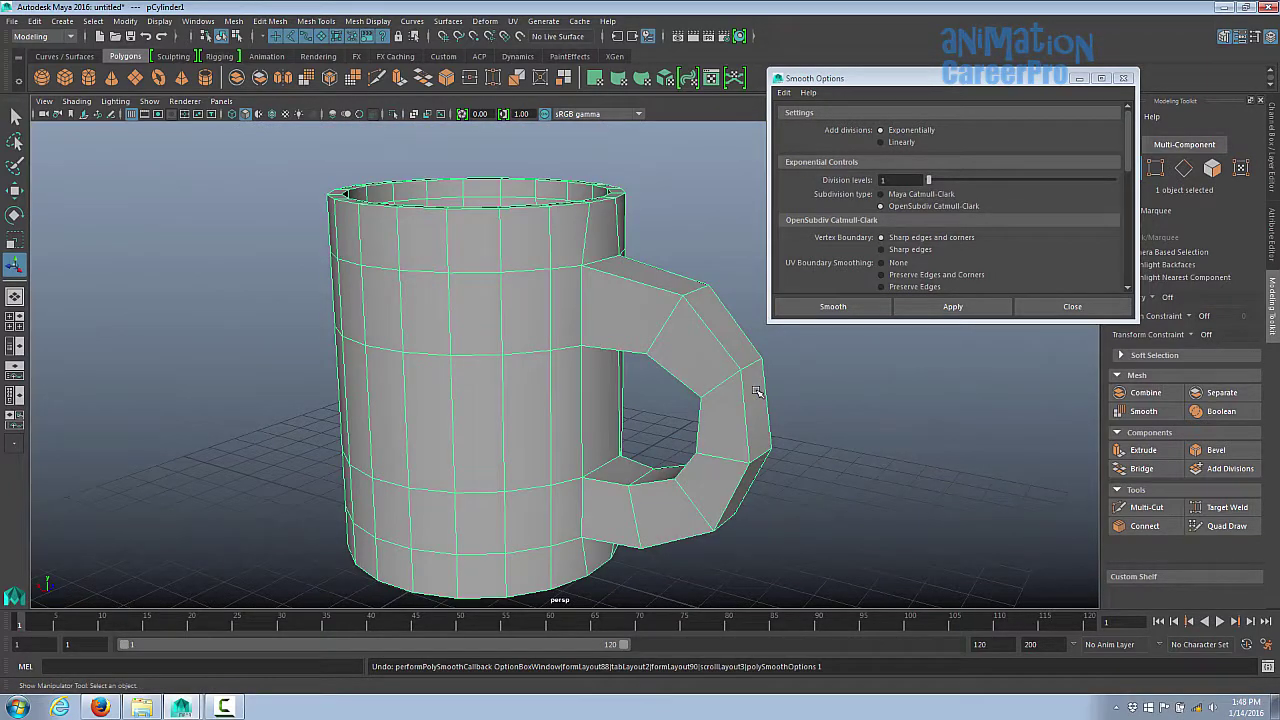
# Step: Try Smooth again with division levels of 2 and undo it
pyautogui.keyDown('alt'); pyautogui.moveTo(850, 364); pyautogui.dragTo(892, 324); pyautogui.keyUp('alt')
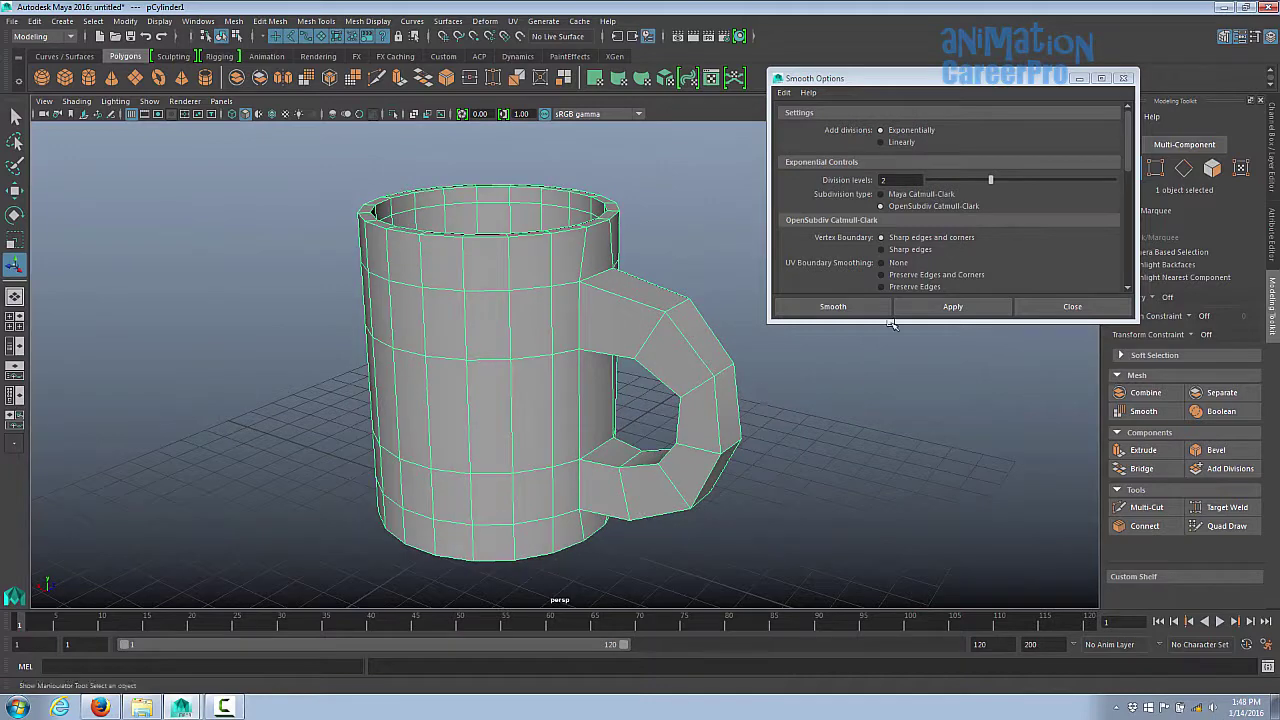
pyautogui.click(952, 307)
pyautogui.hotkey('ctrl', 'z')
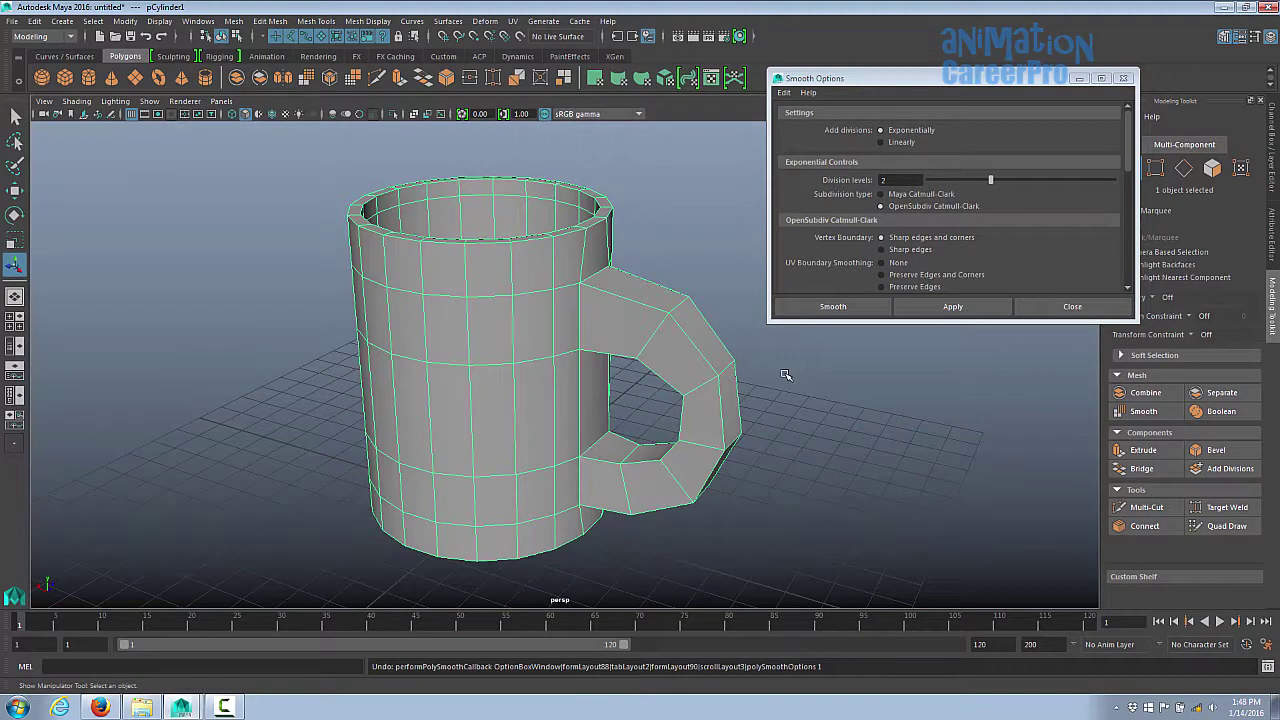
# Step: Try Smooth on the mug with division levels of 3 and inspect the shaded result unselected
pyautogui.moveTo(993, 181); pyautogui.dragTo(1036, 189)
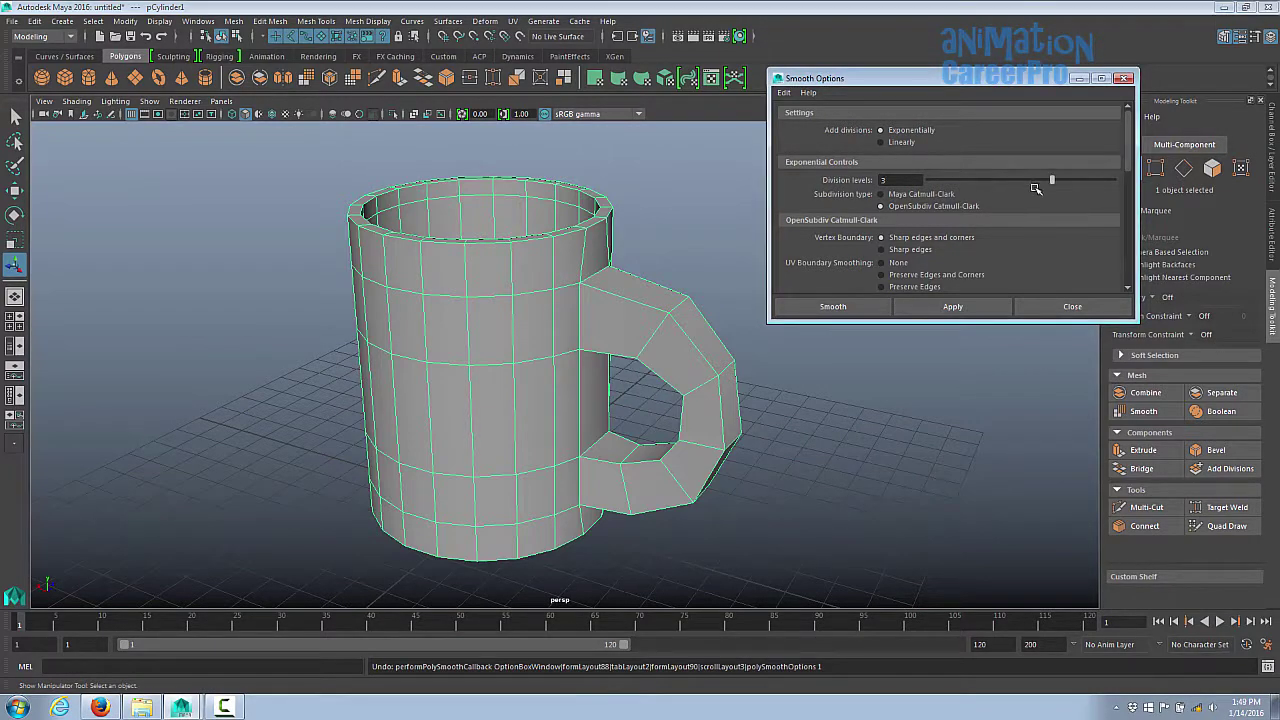
pyautogui.click(976, 309)
pyautogui.keyDown('alt'); pyautogui.moveTo(620, 234); pyautogui.dragTo(674, 280); pyautogui.keyUp('alt')
pyautogui.click(654, 257)
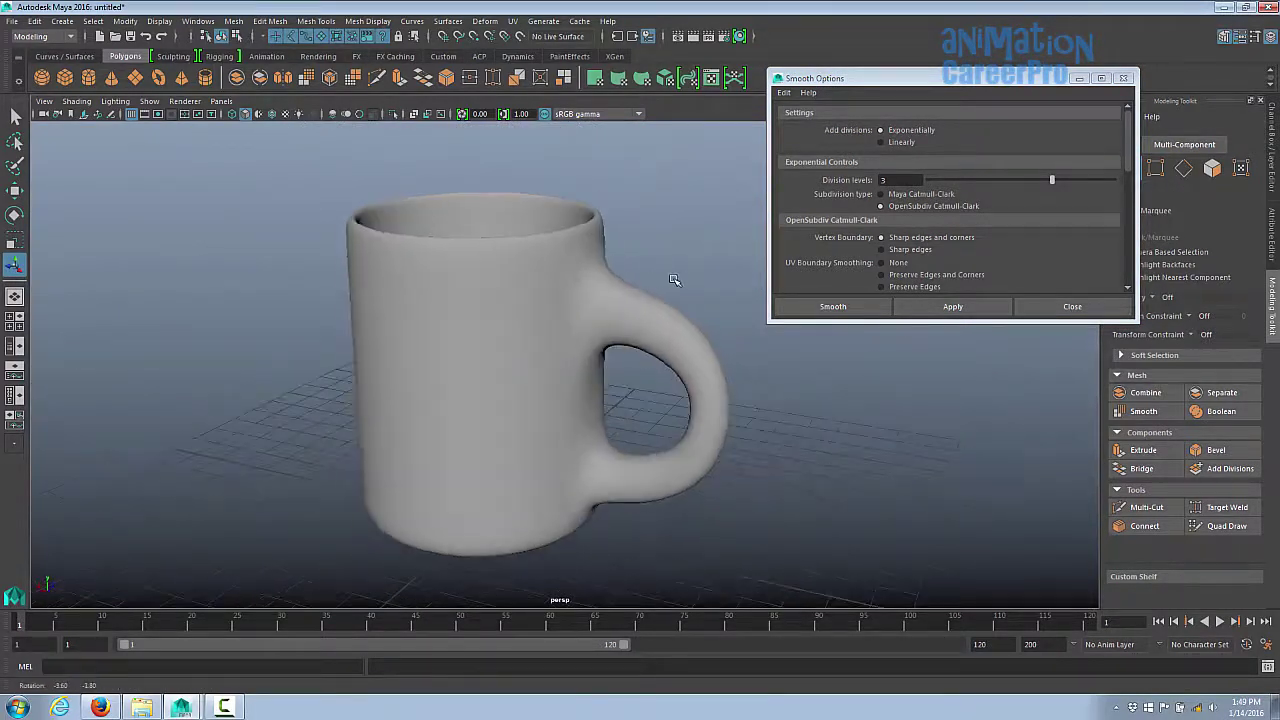
pyautogui.keyDown('alt'); pyautogui.moveTo(674, 280); pyautogui.dragTo(531, 310, button='right'); pyautogui.keyUp('alt')
pyautogui.keyDown('alt'); pyautogui.moveTo(672, 306); pyautogui.dragTo(686, 326); pyautogui.keyUp('alt')
pyautogui.keyDown('alt'); pyautogui.moveTo(686, 326); pyautogui.dragTo(734, 329, button='right'); pyautogui.keyUp('alt')
pyautogui.keyDown('alt'); pyautogui.moveTo(693, 349); pyautogui.dragTo(691, 331, button='middle'); pyautogui.keyUp('alt')
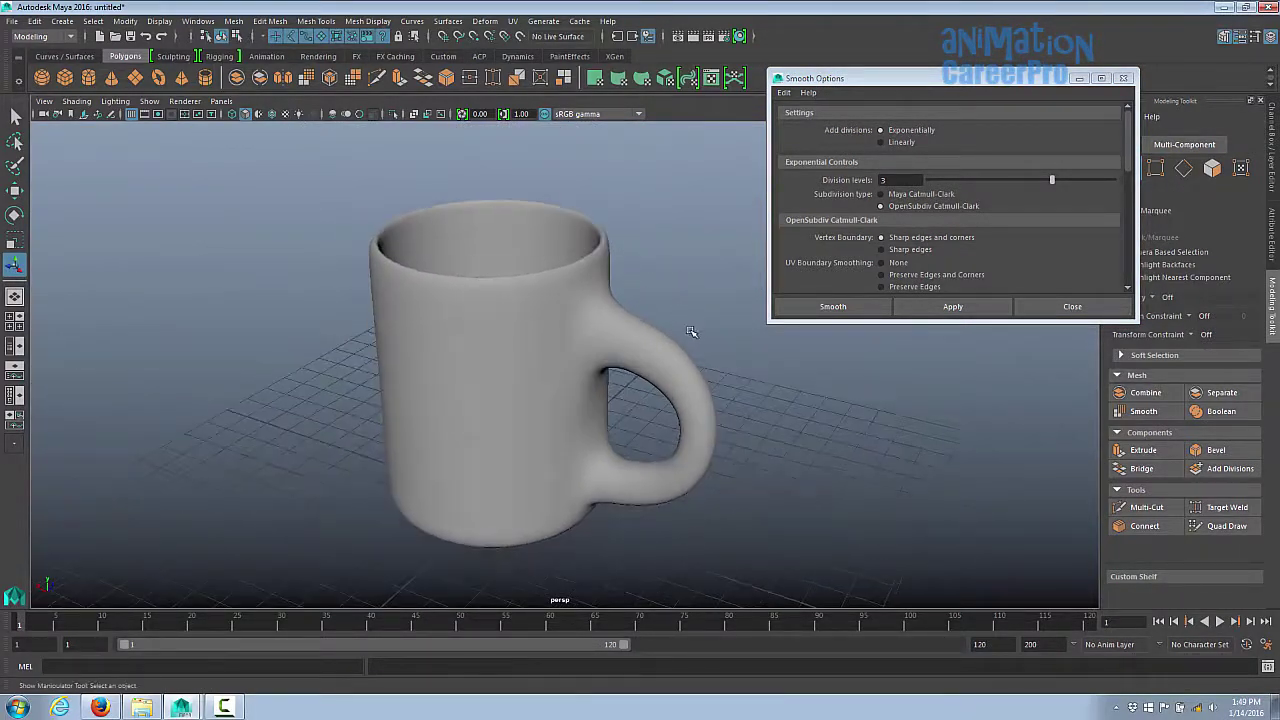
# Step: Select the mug smoothed at 3 divisions, examine its mesh density near and far, and undo the smoothing
pyautogui.click(491, 297)
pyautogui.keyDown('alt'); pyautogui.moveTo(491, 297); pyautogui.dragTo(180, 328, button='right'); pyautogui.keyUp('alt')
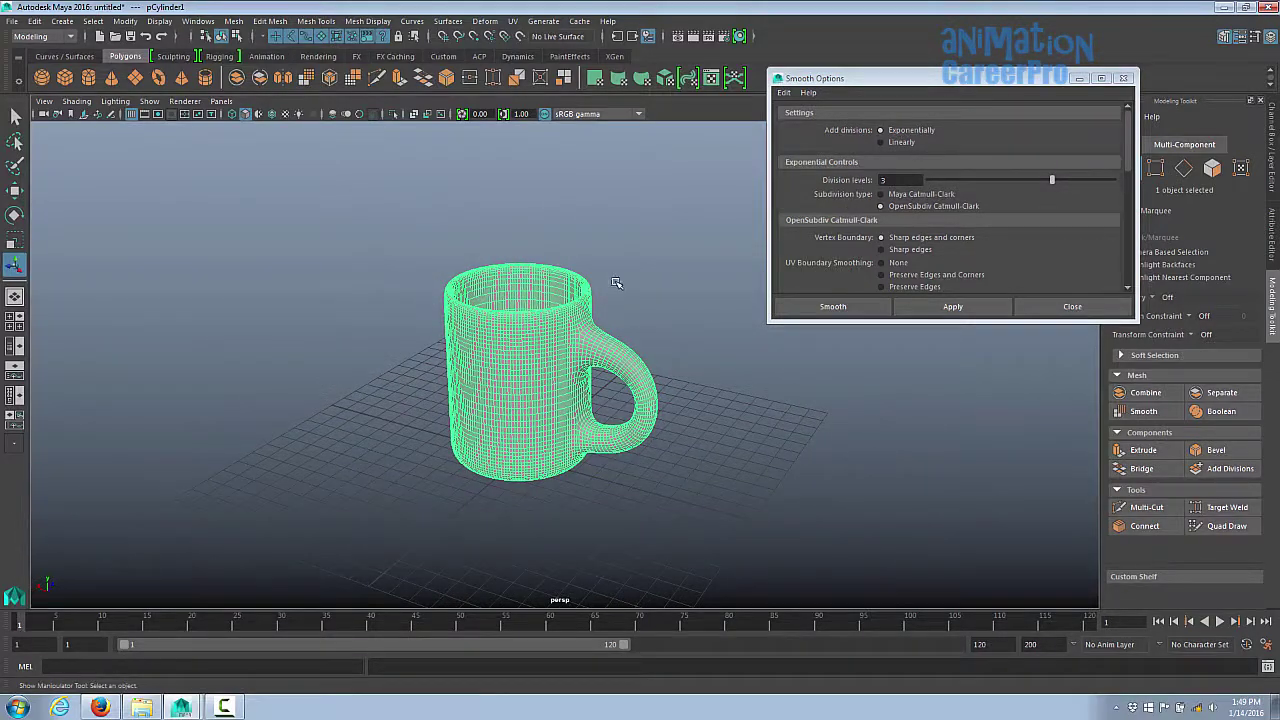
pyautogui.keyDown('alt'); pyautogui.moveTo(617, 283); pyautogui.dragTo(235, 306, button='right'); pyautogui.keyUp('alt')
pyautogui.press('f')
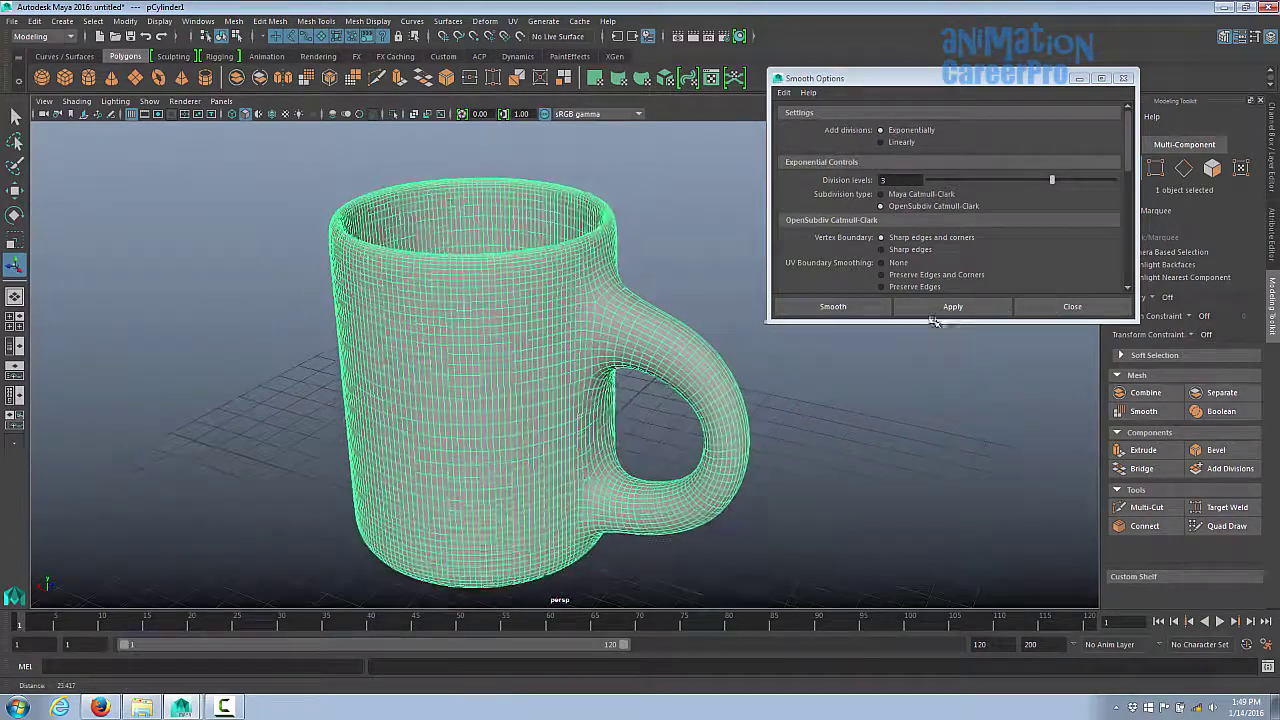
pyautogui.click(952, 306)
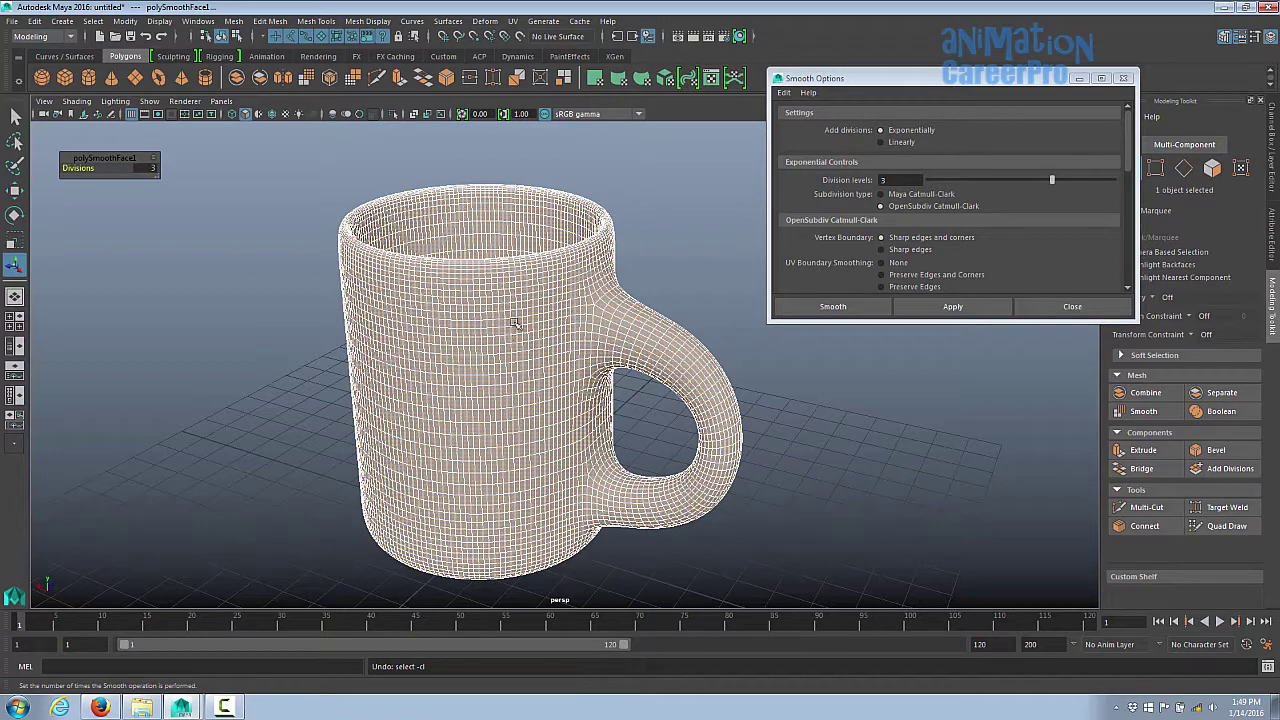
pyautogui.keyDown('alt'); pyautogui.moveTo(516, 324); pyautogui.dragTo(519, 326); pyautogui.keyUp('alt')
pyautogui.hotkey('ctrl', 'z')
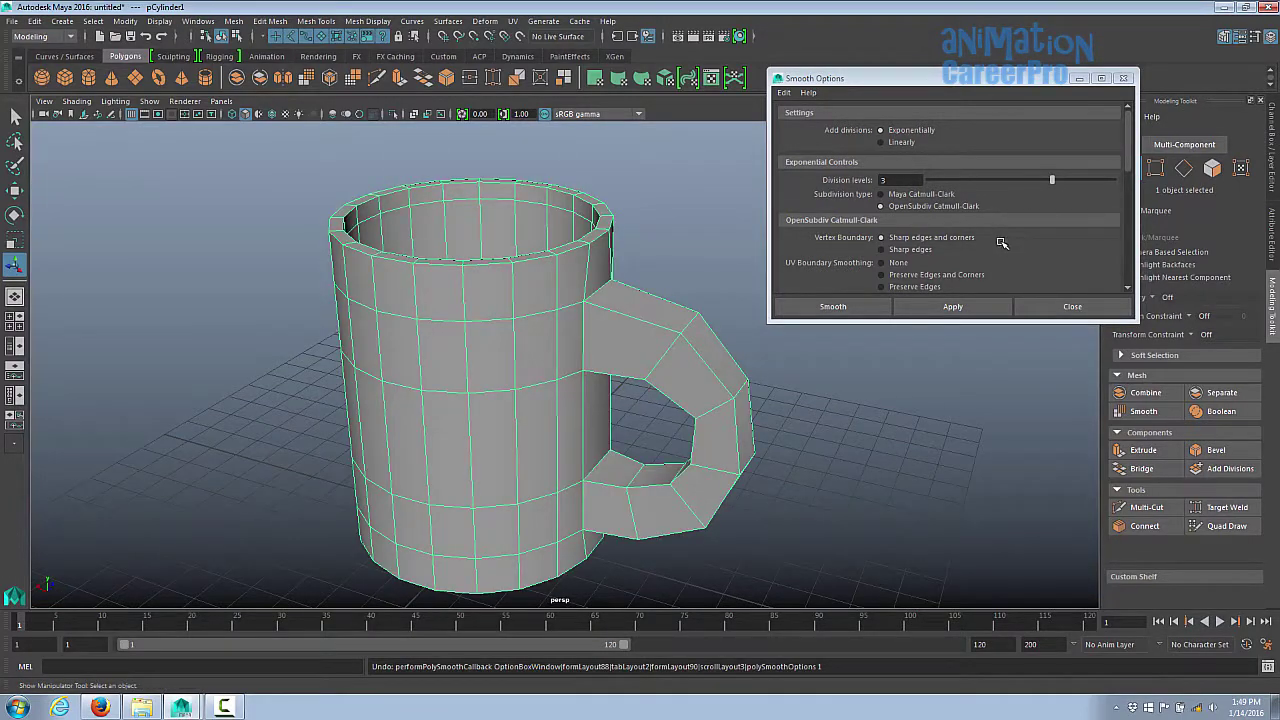
# Step: Apply Smooth to the mug with division levels of 2 and inspect the smoothed mesh
pyautogui.moveTo(1051, 180); pyautogui.dragTo(991, 180)
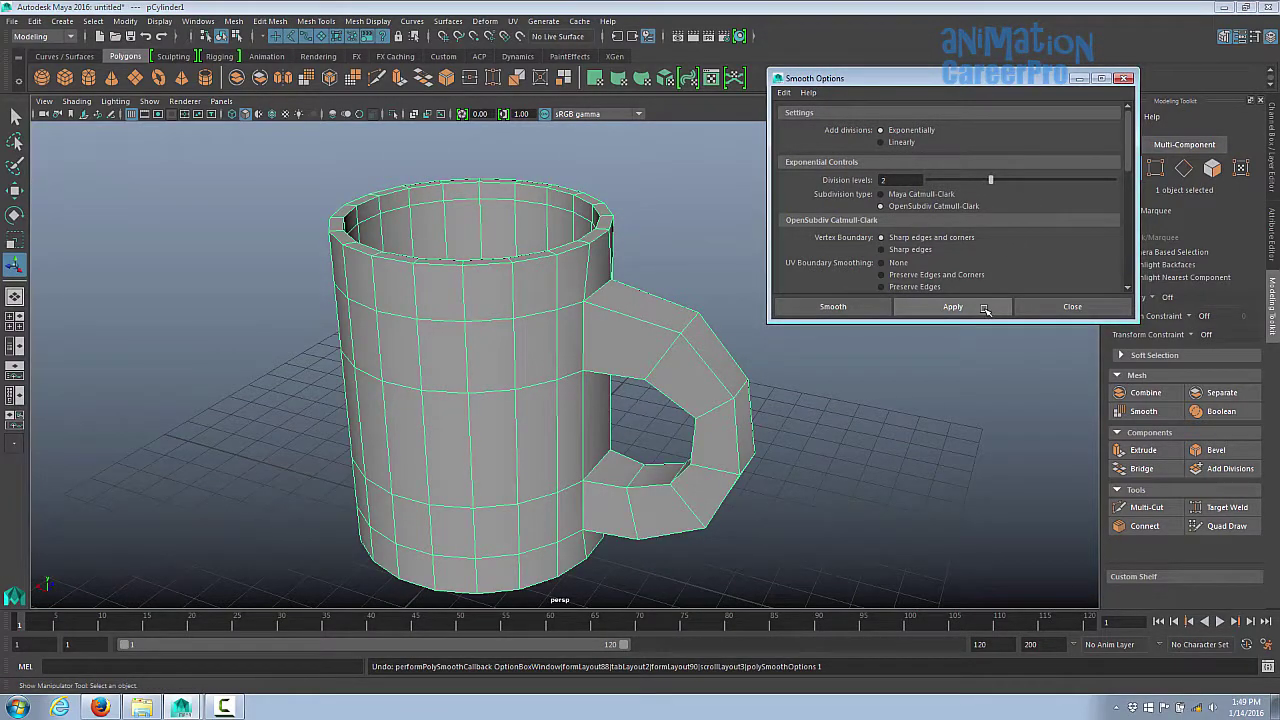
pyautogui.click(985, 309)
pyautogui.click(842, 352)
pyautogui.click(678, 332)
pyautogui.keyDown('alt'); pyautogui.moveTo(701, 326); pyautogui.dragTo(748, 308); pyautogui.keyUp('alt')
pyautogui.click(699, 341)
pyautogui.keyDown('alt'); pyautogui.moveTo(748, 308); pyautogui.dragTo(676, 325); pyautogui.keyUp('alt')
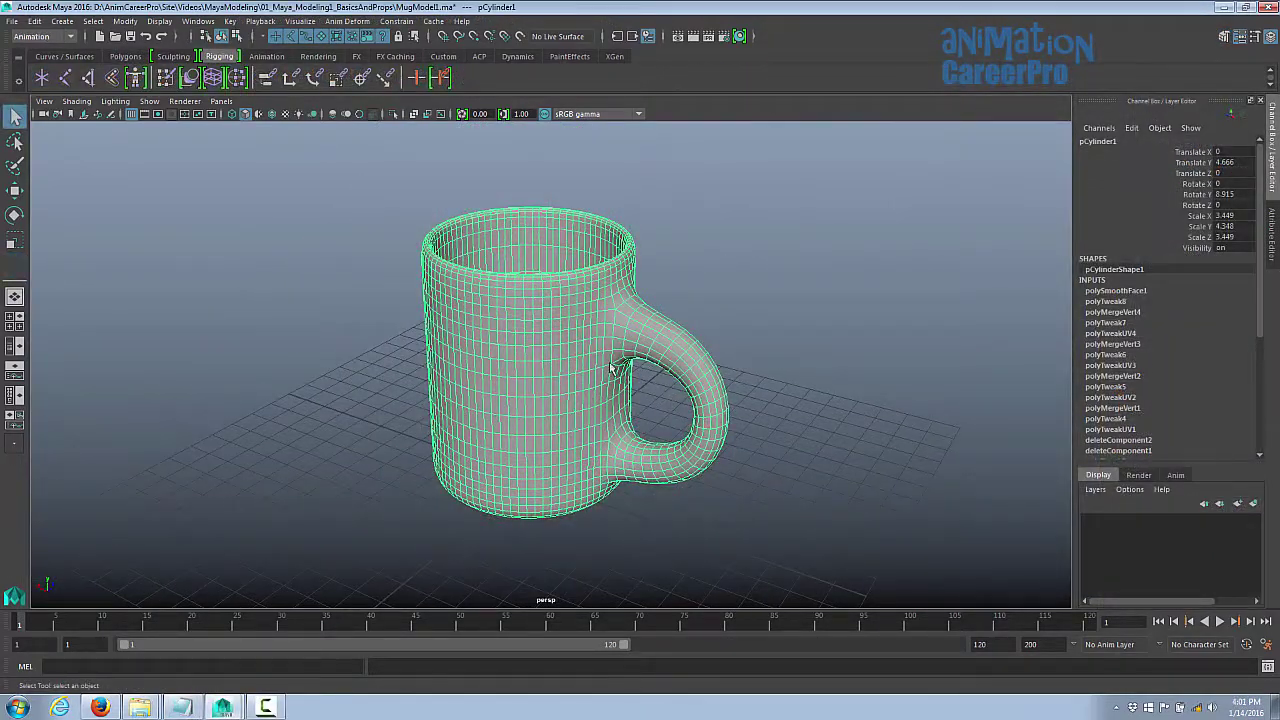
# Step: Switch to the Modeling menu set and add a nonlinear Bend deformer to the selected mug
pyautogui.keyDown('alt'); pyautogui.moveTo(605, 383); pyautogui.dragTo(585, 330); pyautogui.keyUp('alt')
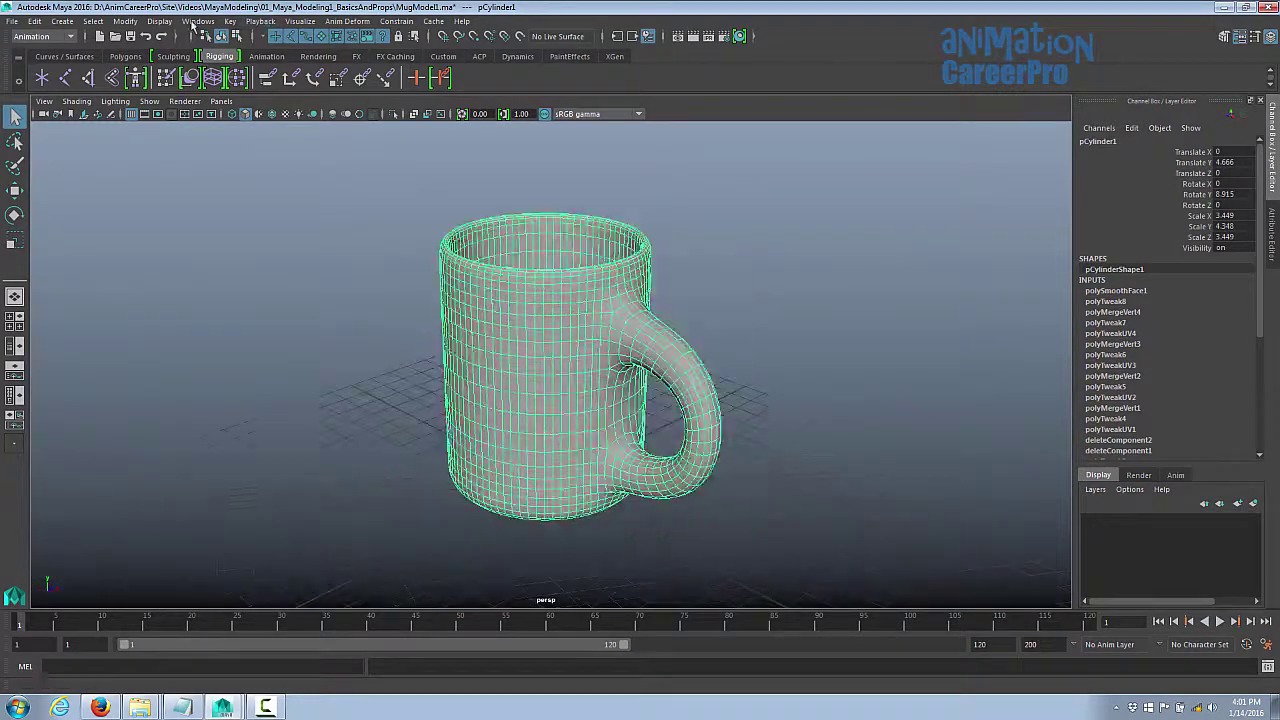
pyautogui.click(72, 36)
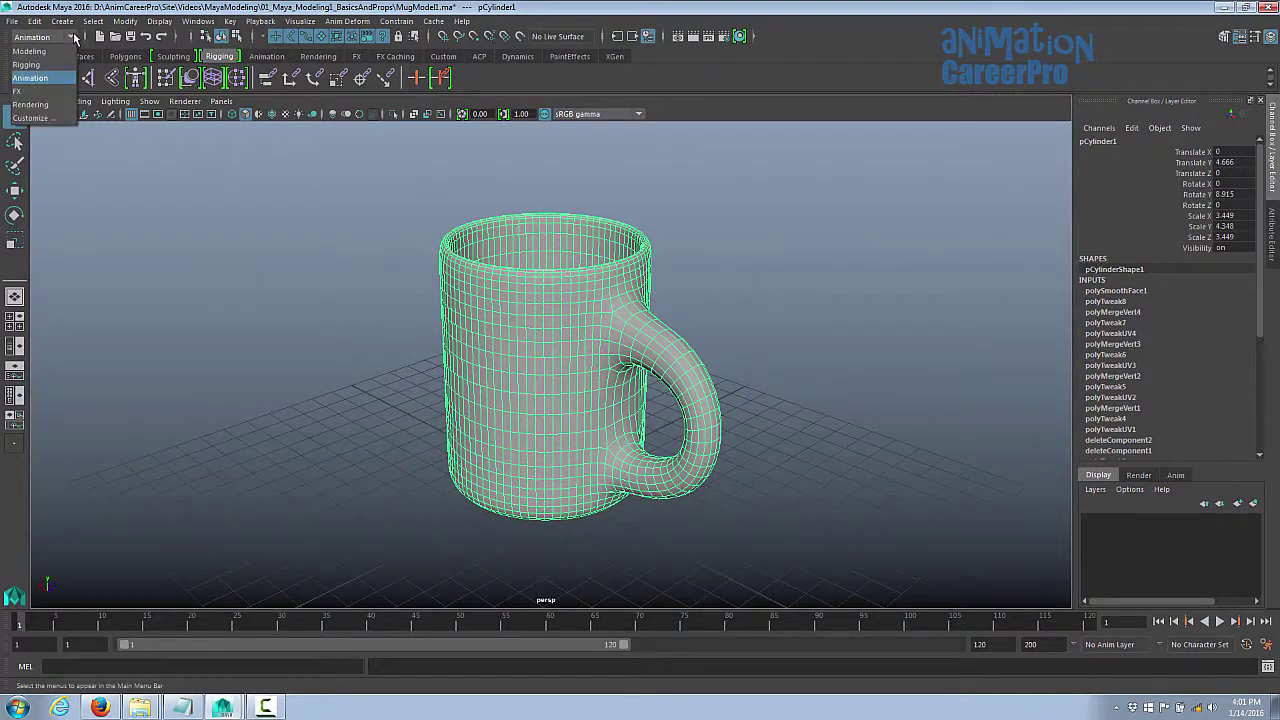
pyautogui.click(29, 51)
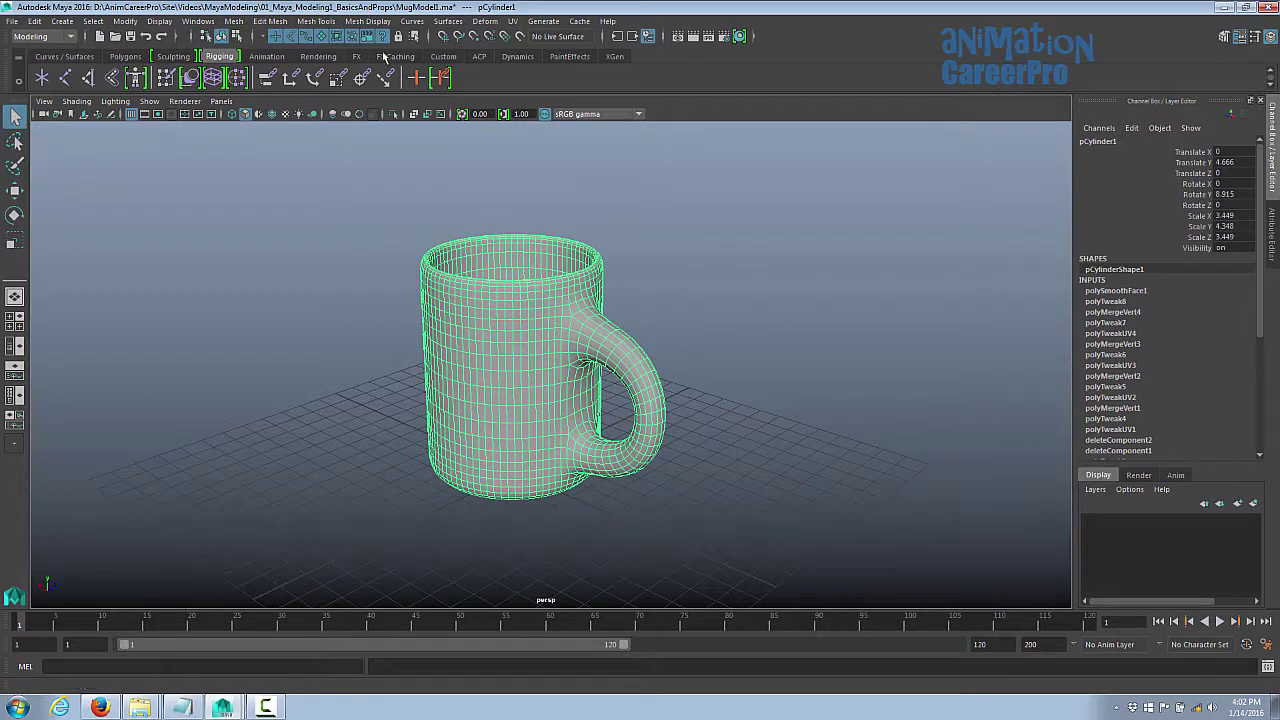
pyautogui.click(485, 21)
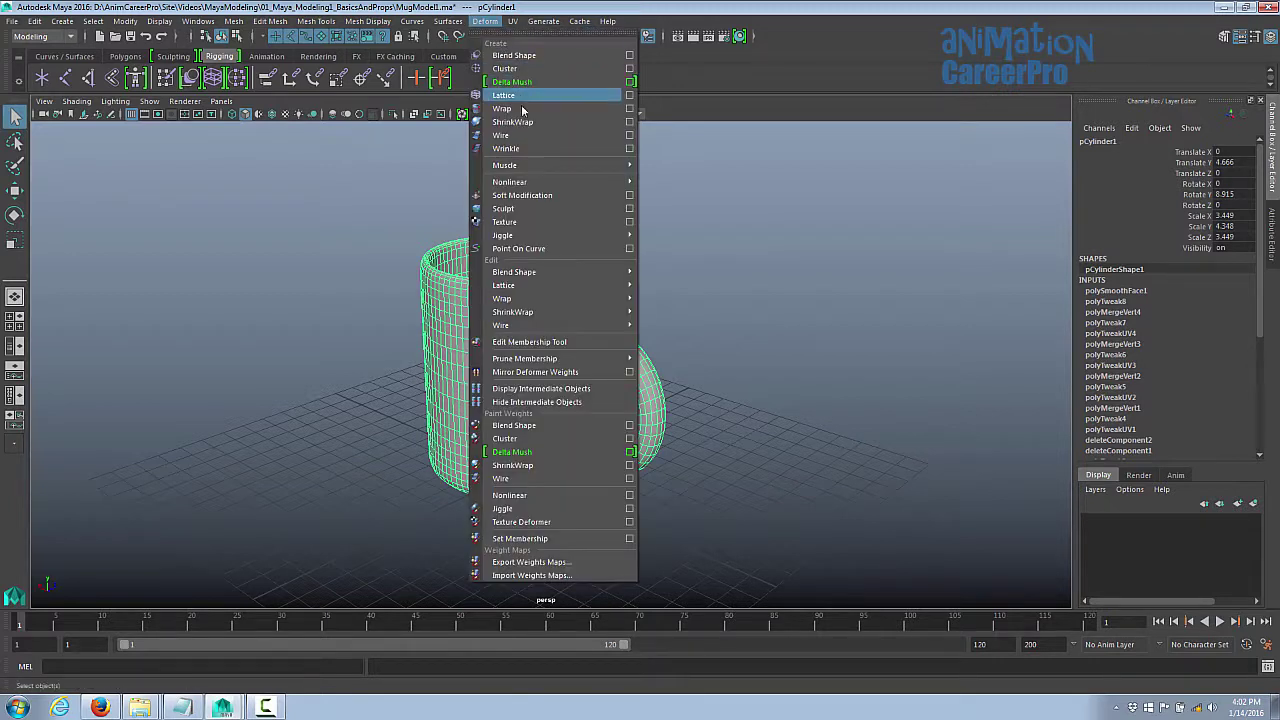
pyautogui.moveTo(536, 181)
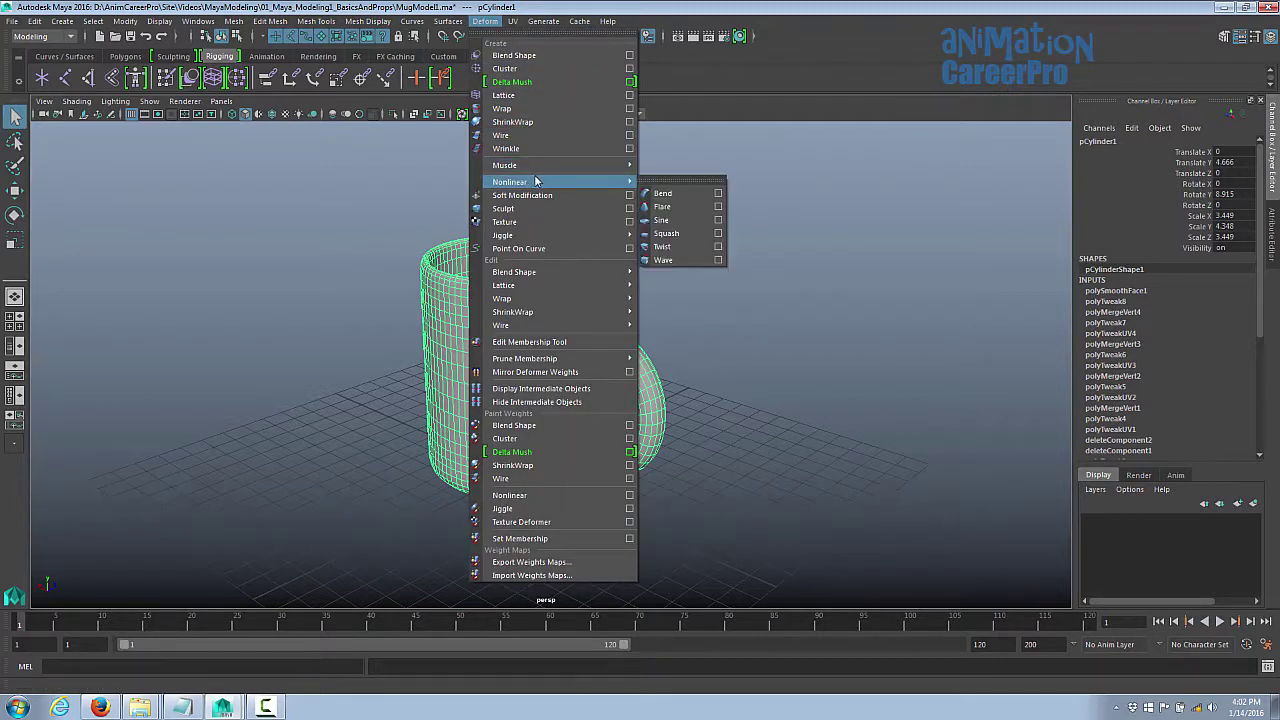
pyautogui.click(693, 197)
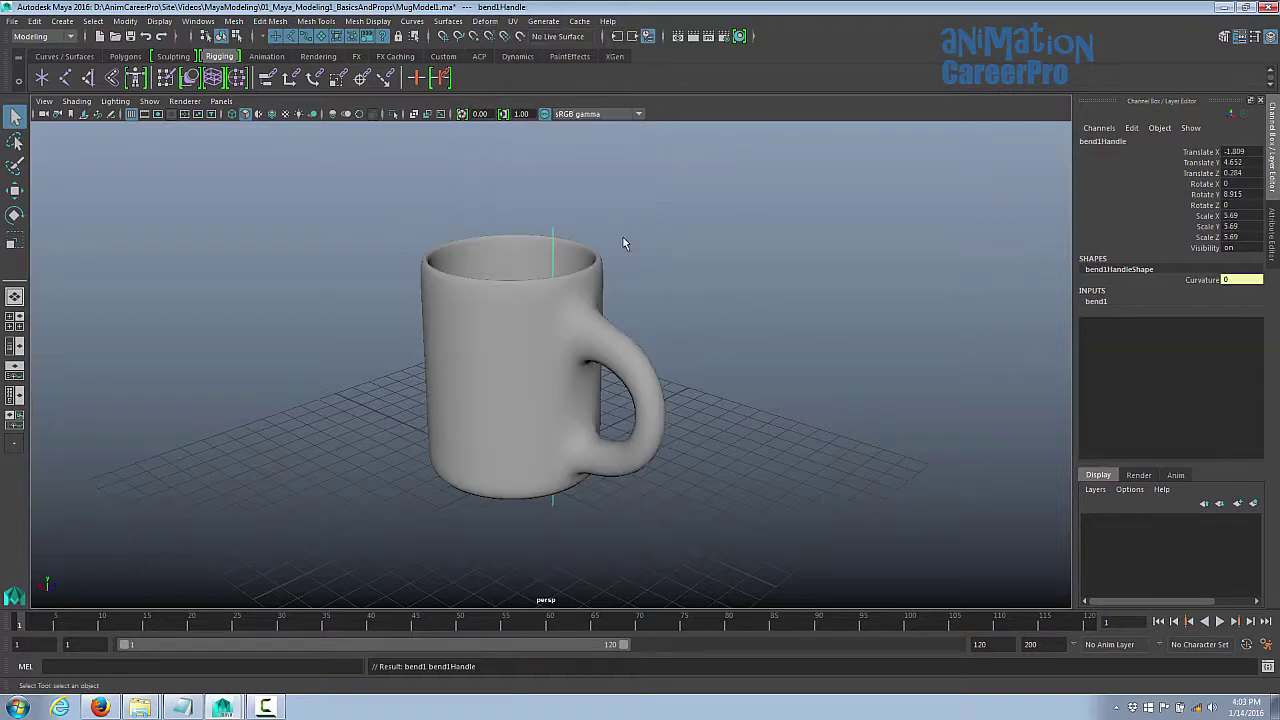
pyautogui.keyDown('alt'); pyautogui.moveTo(588, 260); pyautogui.dragTo(549, 340); pyautogui.keyUp('alt')
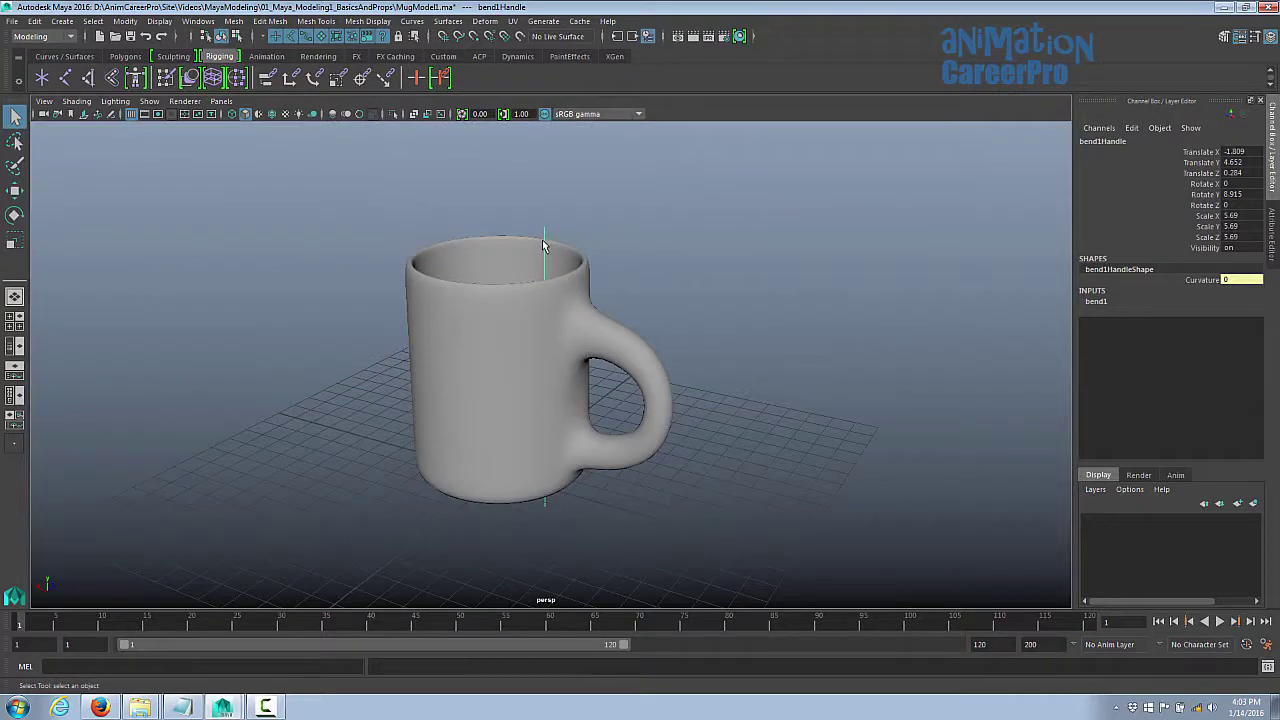
# Step: Check whether deformers are set to display in the viewport
pyautogui.click(149, 101)
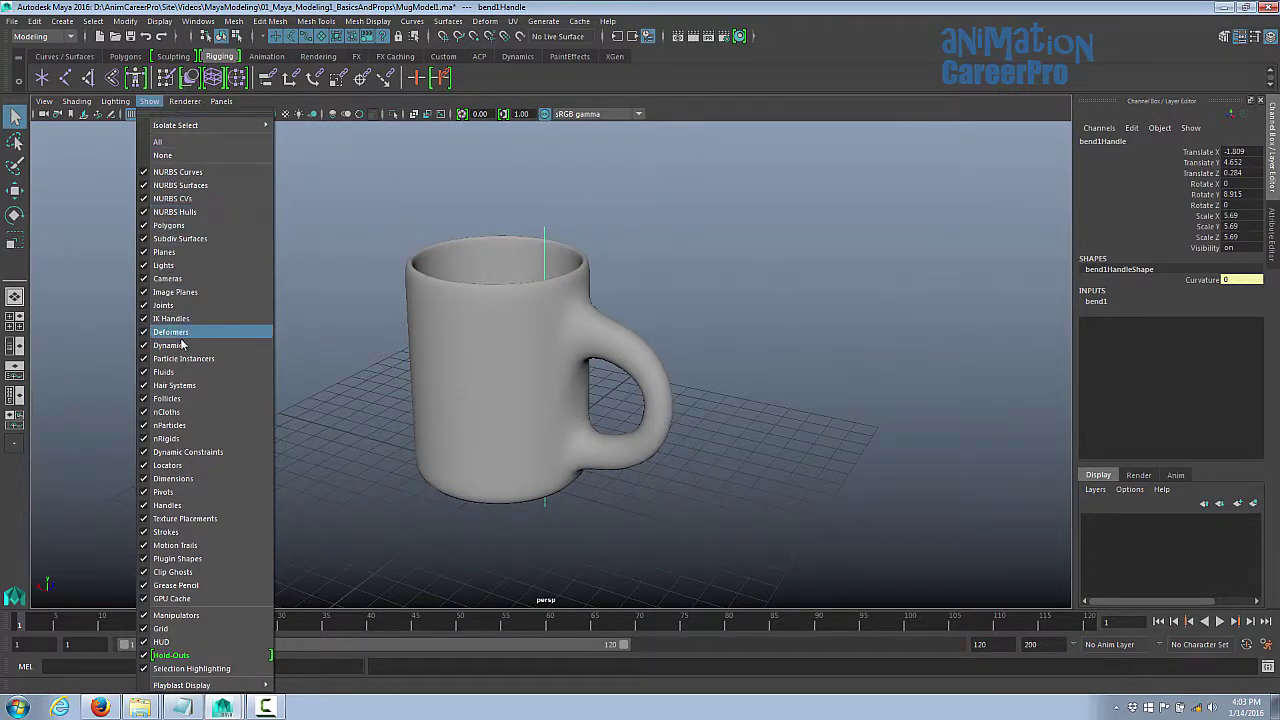
pyautogui.click(566, 257)
pyautogui.keyDown('alt'); pyautogui.moveTo(626, 266); pyautogui.dragTo(632, 279); pyautogui.keyUp('alt')
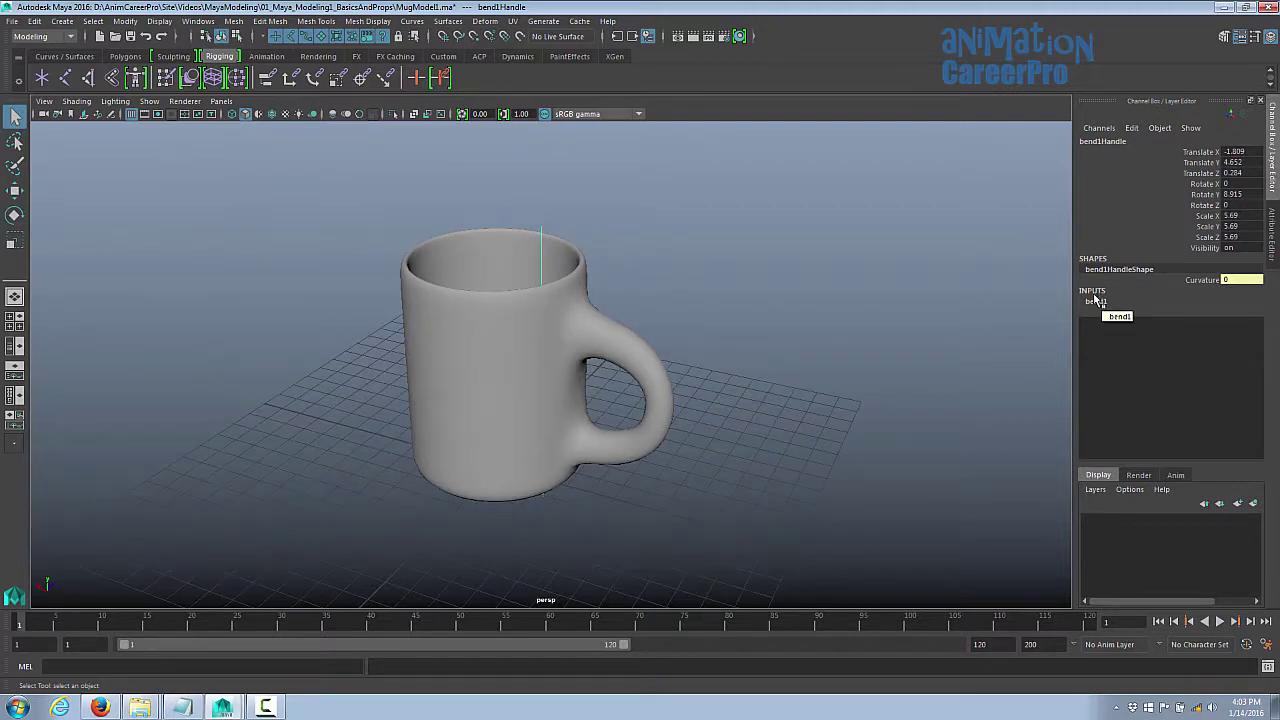
# Step: Bend the mug by setting the bend deformer's Curvature to about -17.189
pyautogui.click(1096, 302)
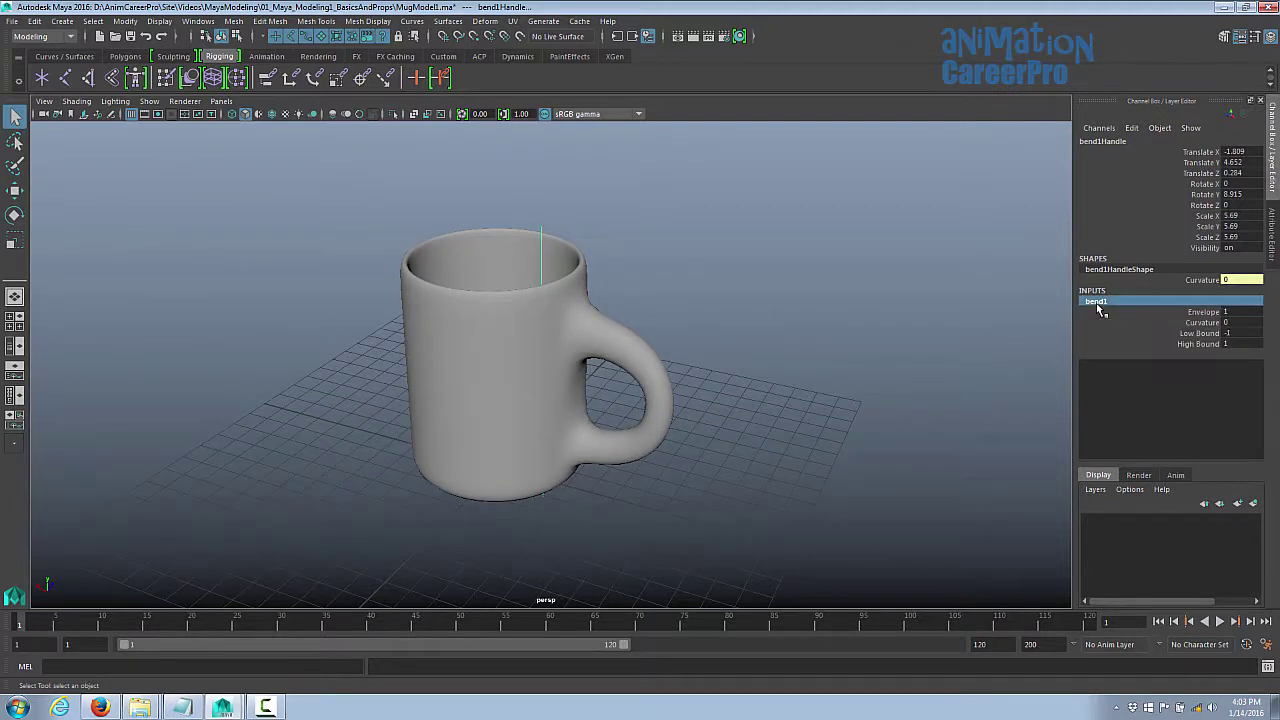
pyautogui.click(1186, 321)
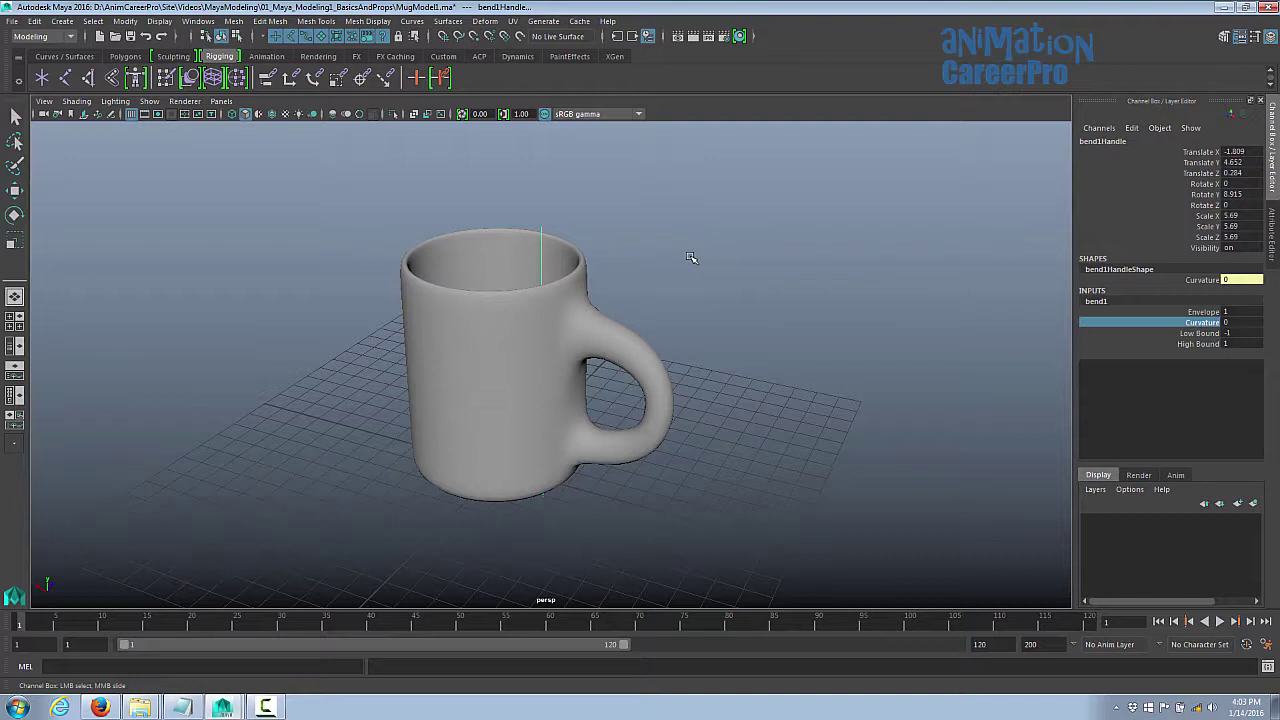
pyautogui.moveTo(690, 255)
pyautogui.mouseDown(button='middle')
pyautogui.moveTo(692, 272)
pyautogui.moveTo(673, 273)
pyautogui.moveTo(699, 265)
pyautogui.mouseUp(button='middle')
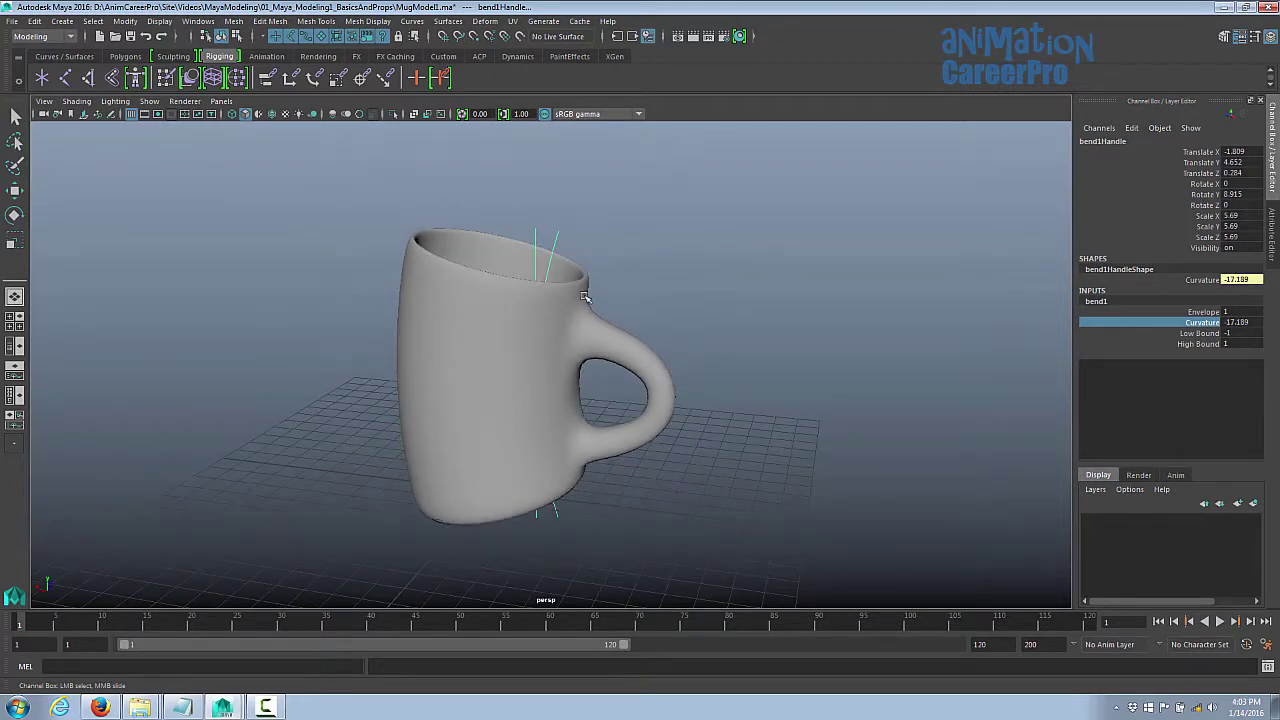
# Step: Show the mug in wireframe and increase its bend by setting the deformer's Curvature to about -40.107
pyautogui.click(1162, 334)
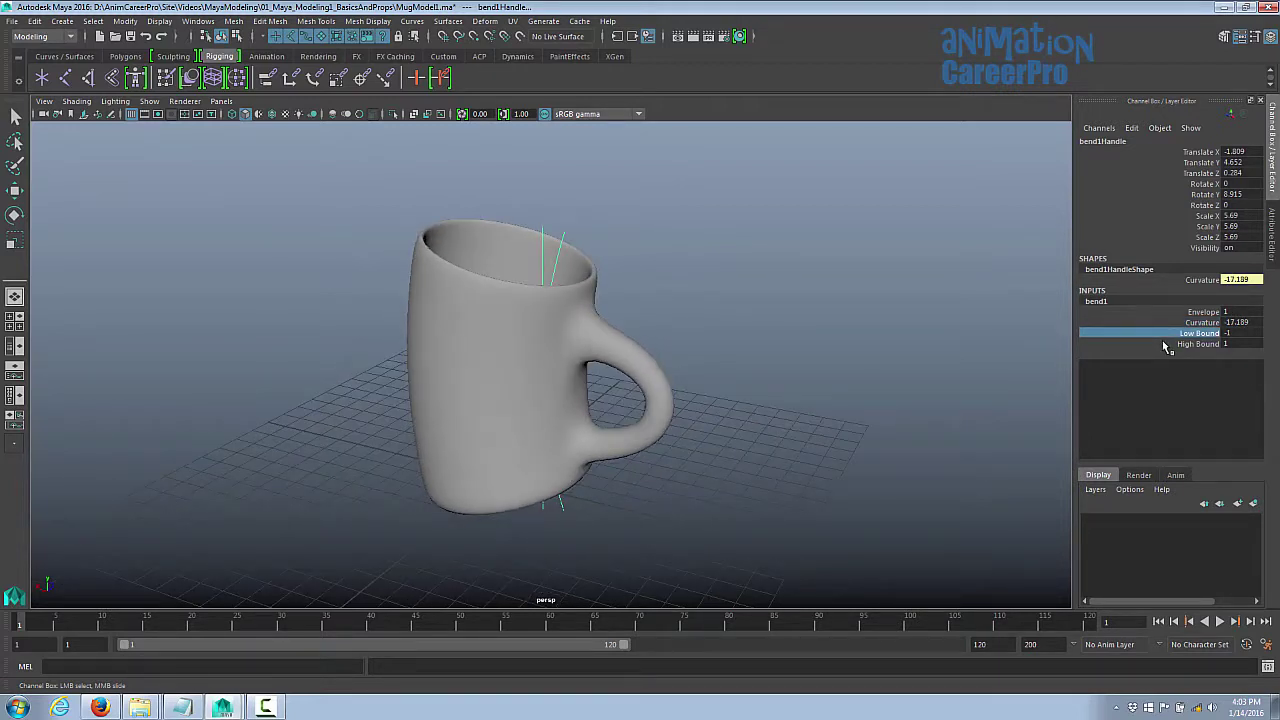
pyautogui.press('4')
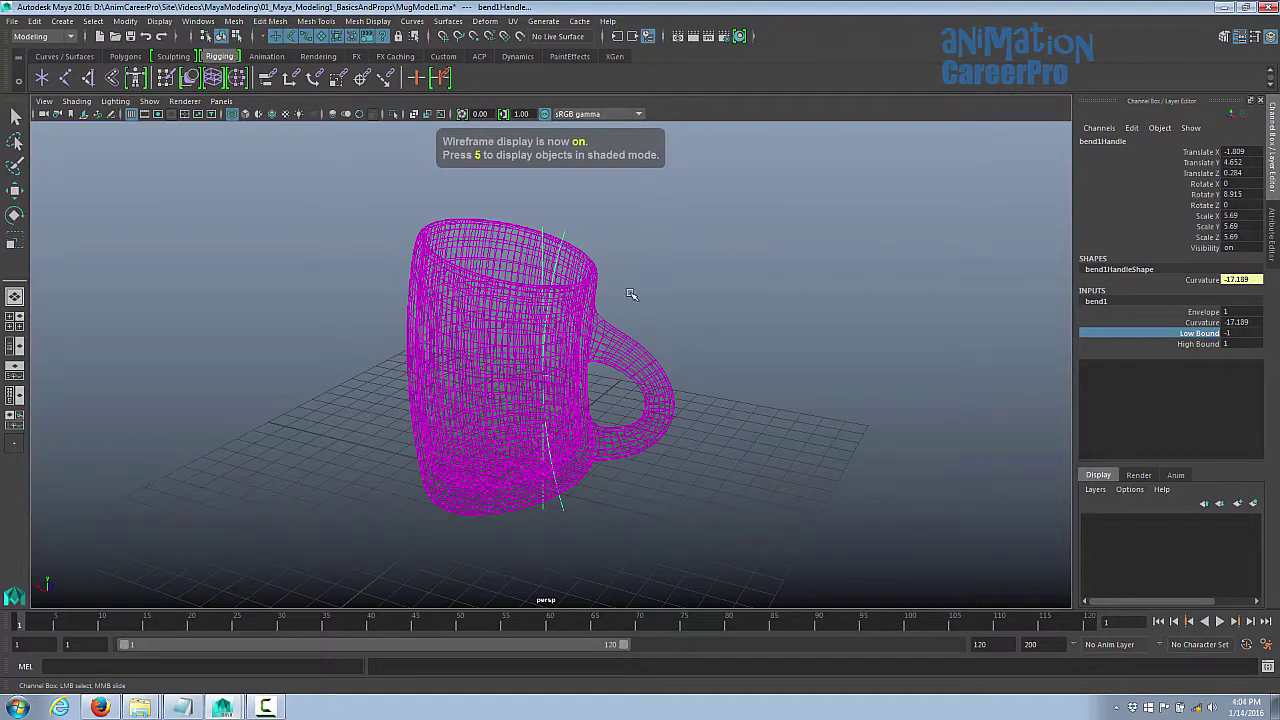
pyautogui.keyDown('alt'); pyautogui.moveTo(715, 298); pyautogui.dragTo(760, 304); pyautogui.keyUp('alt')
pyautogui.click(1236, 334)
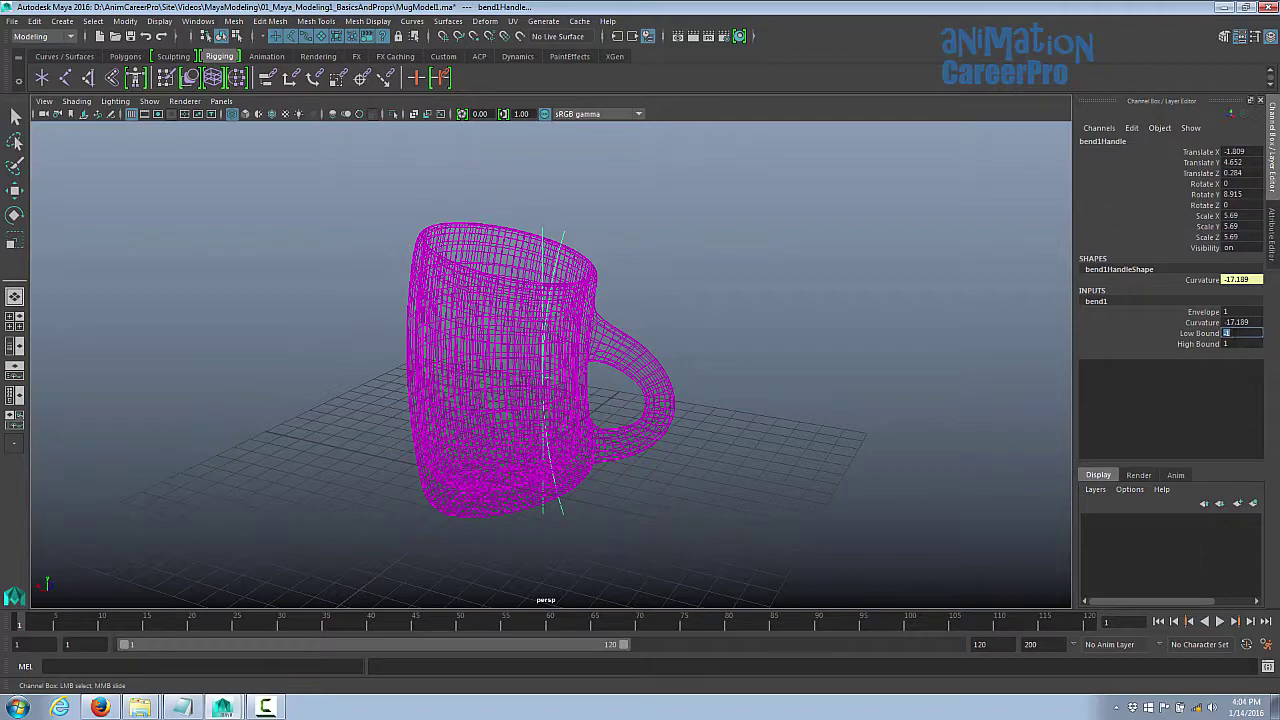
pyautogui.click(1243, 345)
pyautogui.scroll(5, 843, 420)
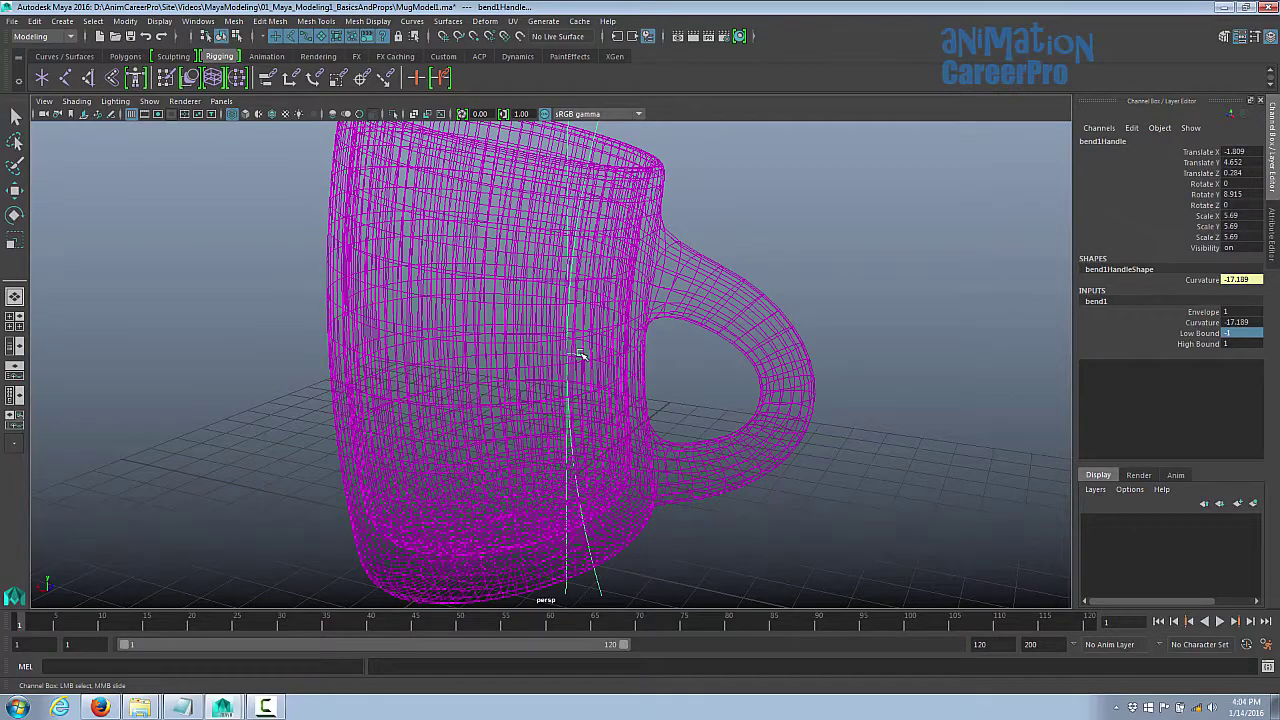
pyautogui.scroll(-5, 580, 355)
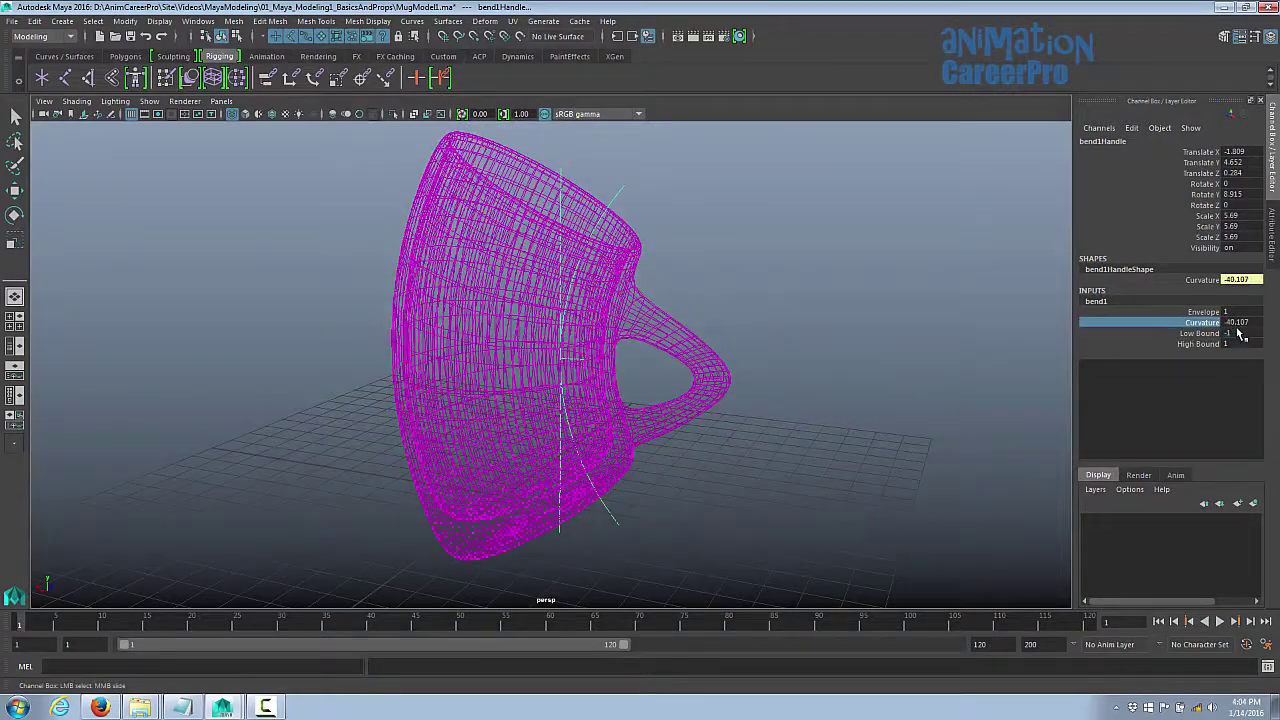
# Step: Try the bend deformer's Low Bound at 0 and its High Bound at 0 separately, undoing each change
pyautogui.doubleClick(1238, 333)
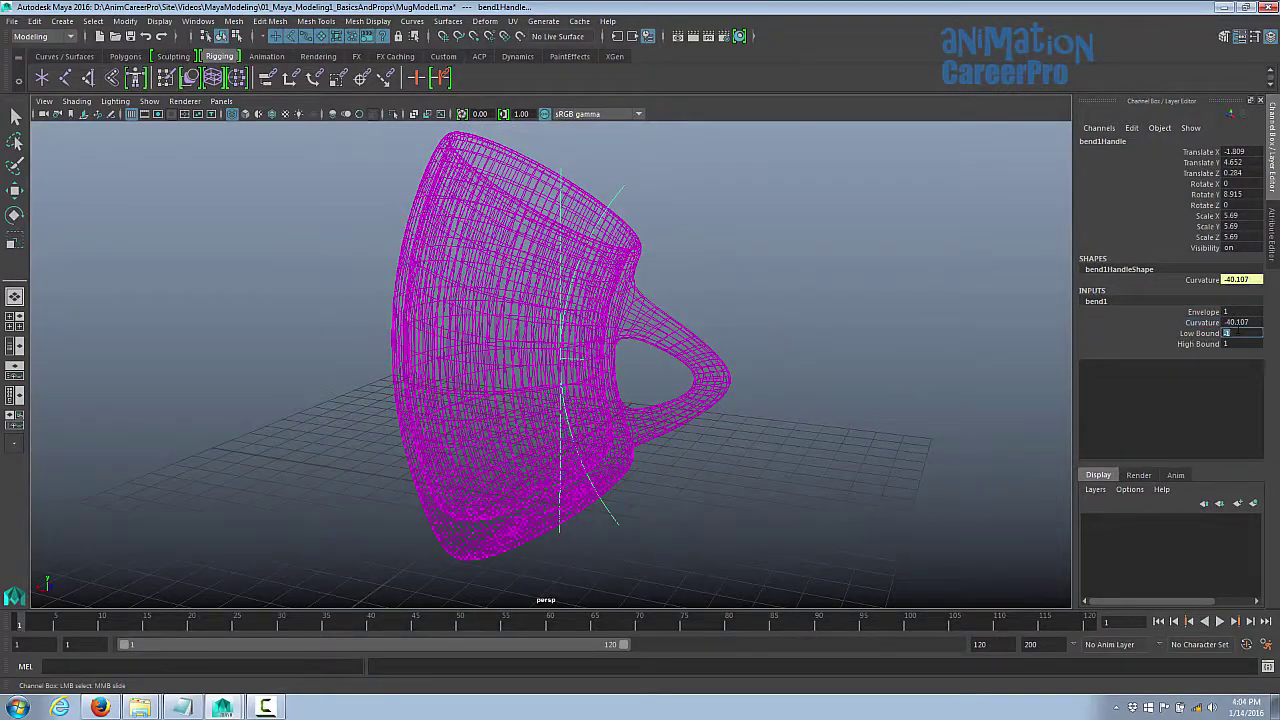
pyautogui.write('0')
pyautogui.press('Return')
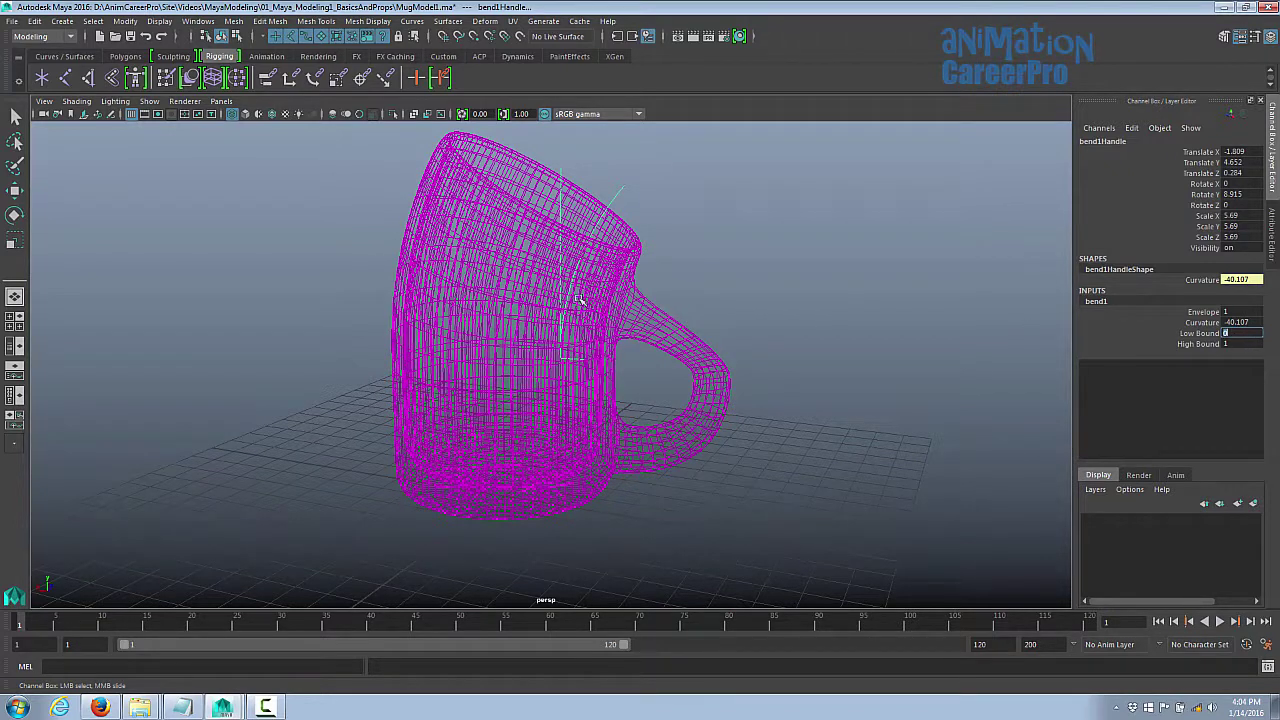
pyautogui.hotkey('ctrl', 'z')
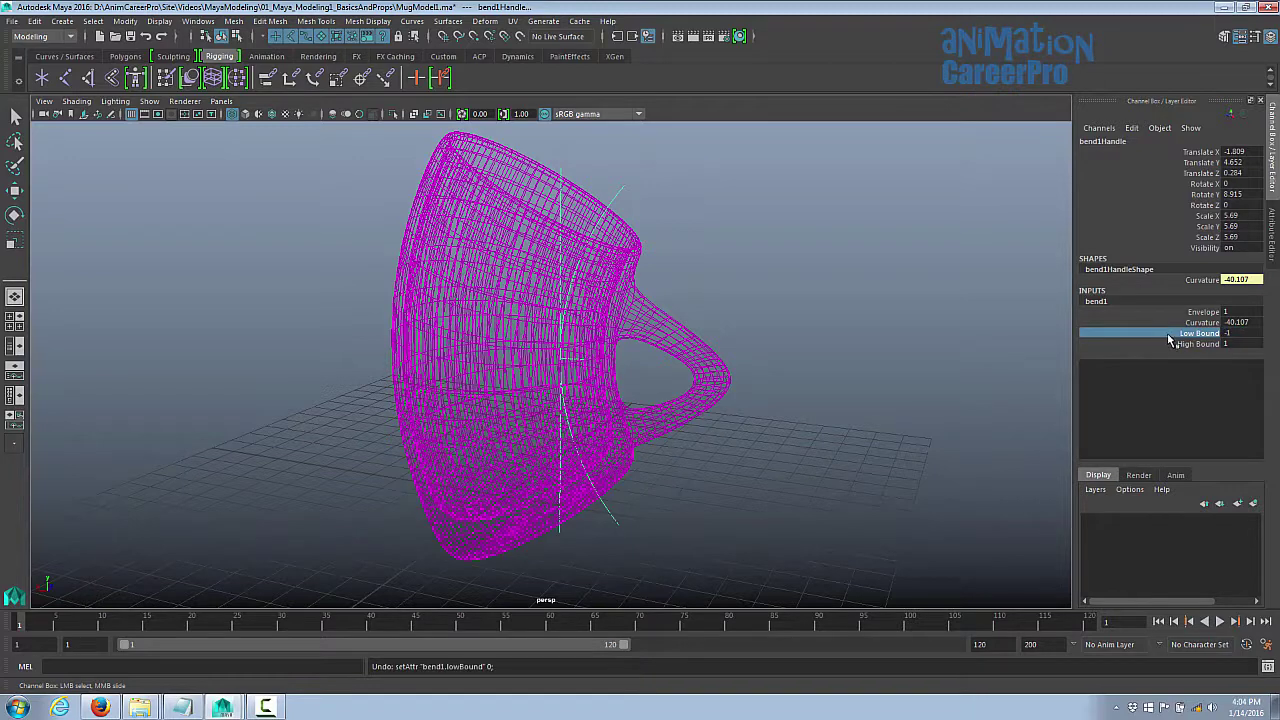
pyautogui.doubleClick(1227, 344)
pyautogui.write('0')
pyautogui.press('Return')
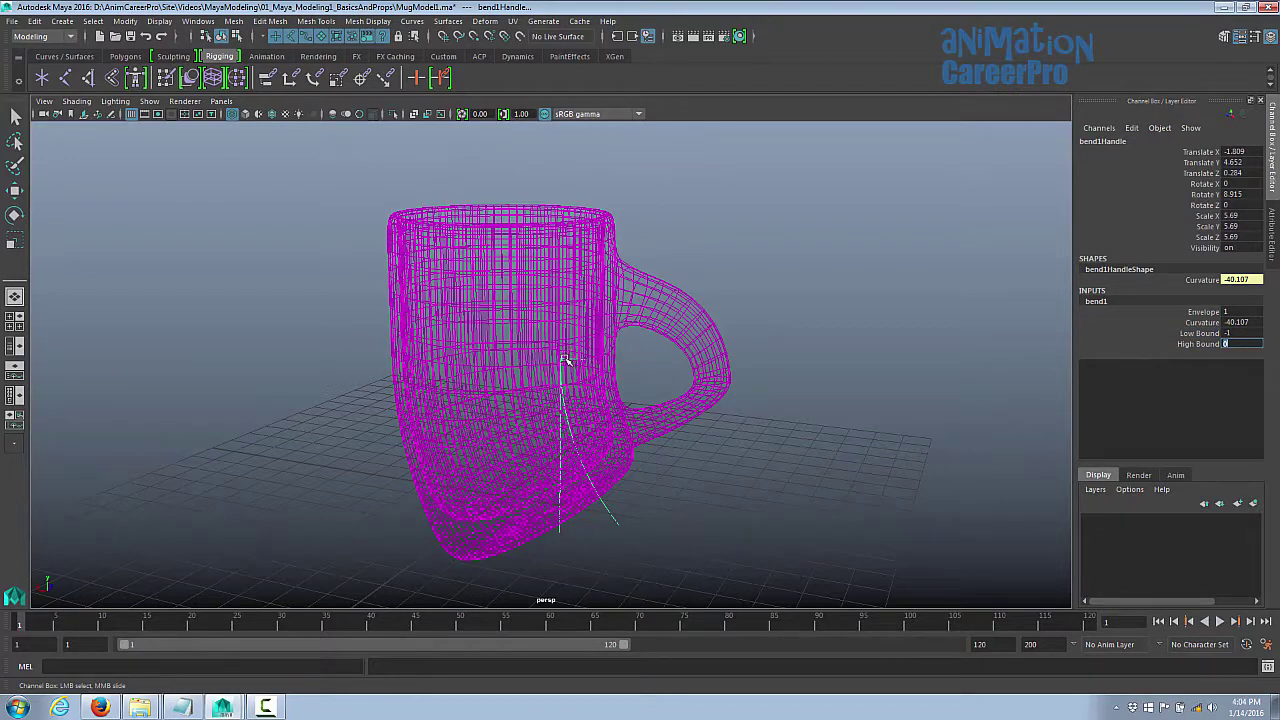
pyautogui.hotkey('ctrl', 'z')
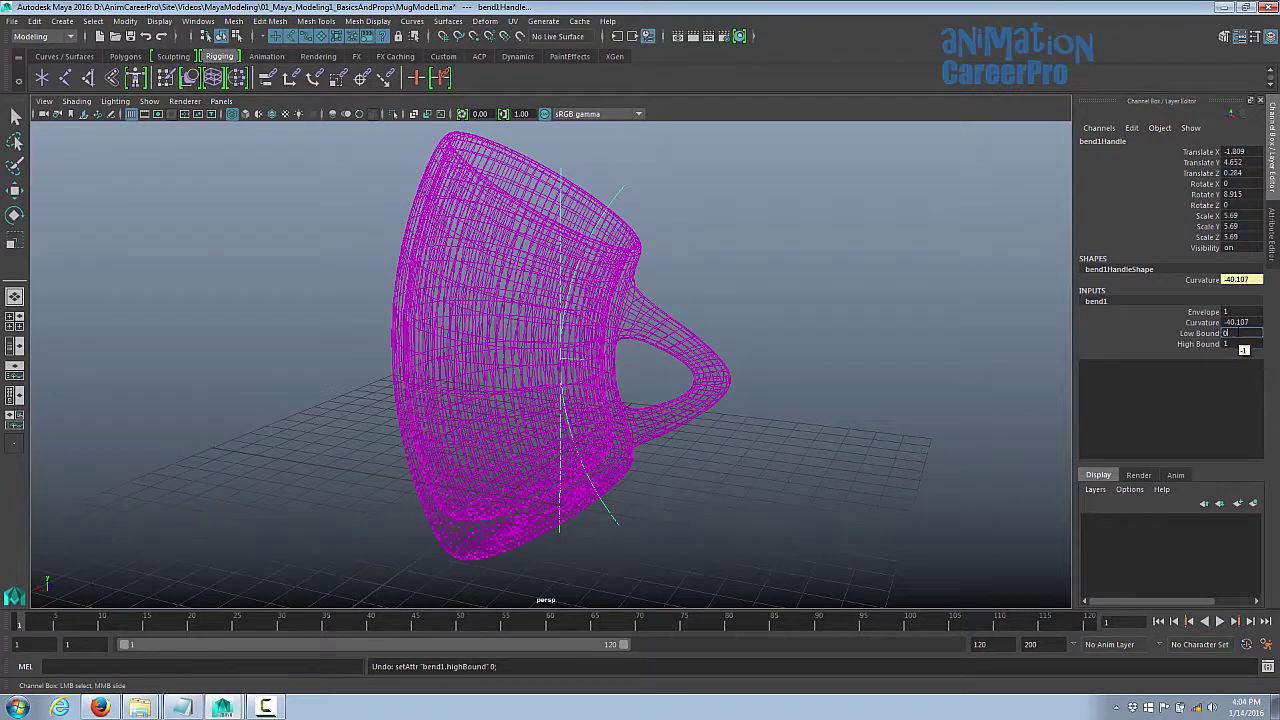
# Step: Set the bend's Low Bound to 0 and lower its handle to the mug's base at Translate Y about 0.287
pyautogui.write('0')
pyautogui.press('Return')
pyautogui.keyDown('alt'); pyautogui.moveTo(680, 260); pyautogui.dragTo(625, 347); pyautogui.keyUp('alt')
pyautogui.press('w')
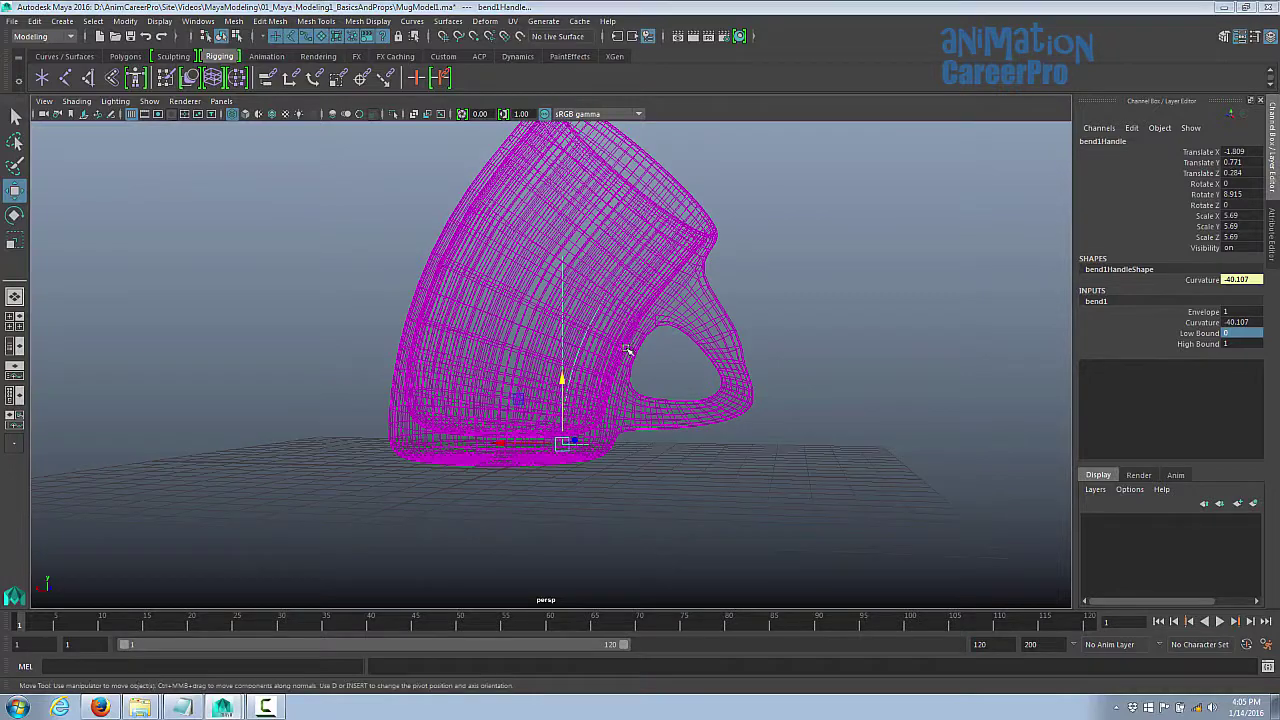
pyautogui.press('space')
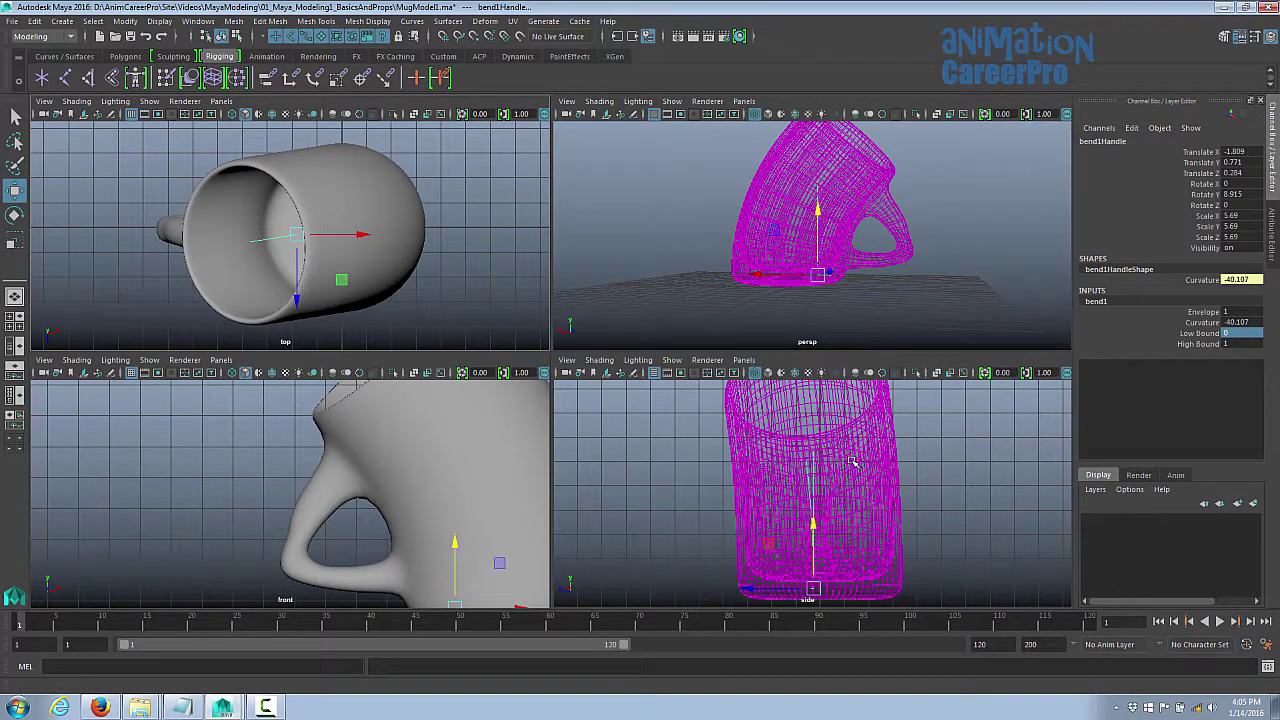
pyautogui.hotkey('shift', 'a')
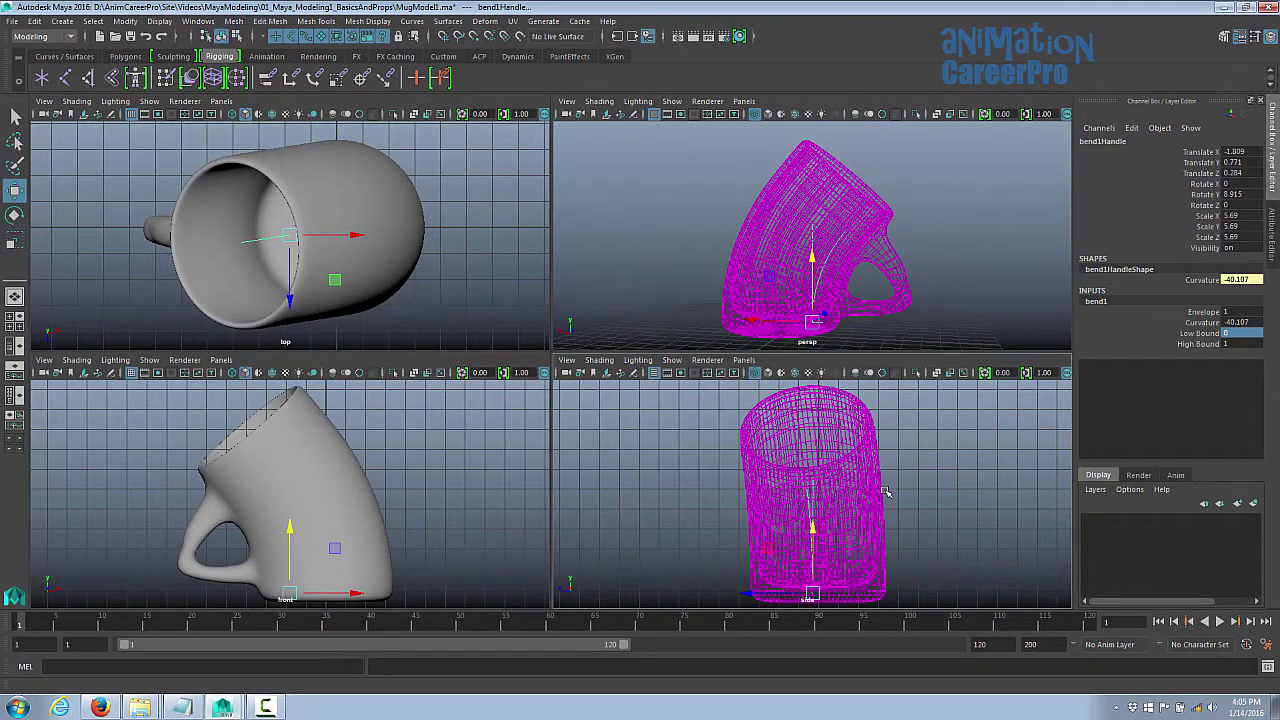
pyautogui.moveTo(563, 354); pyautogui.dragTo(566, 387)
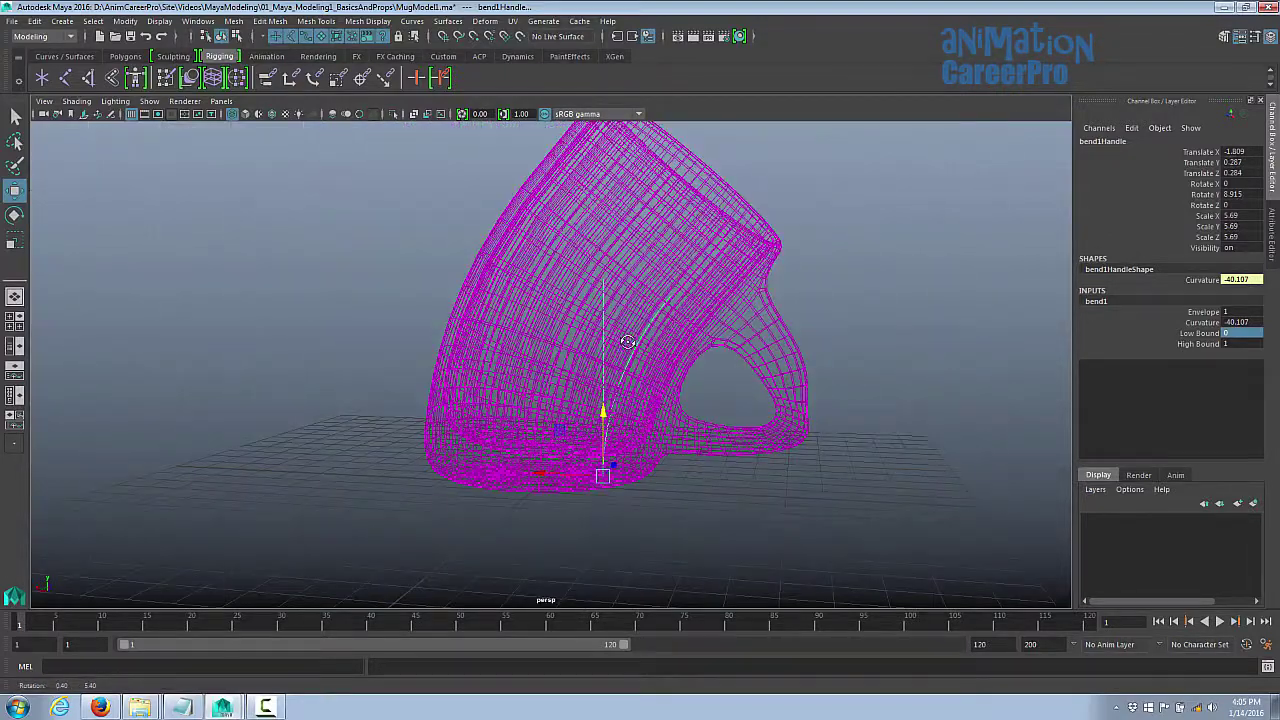
# Step: Scale the bend handle uniformly to about 11.352 and return the viewport to shaded display
pyautogui.keyDown('alt'); pyautogui.moveTo(628, 343); pyautogui.dragTo(494, 369); pyautogui.keyUp('alt')
pyautogui.scroll(-1, 493, 372)
pyautogui.press('r')
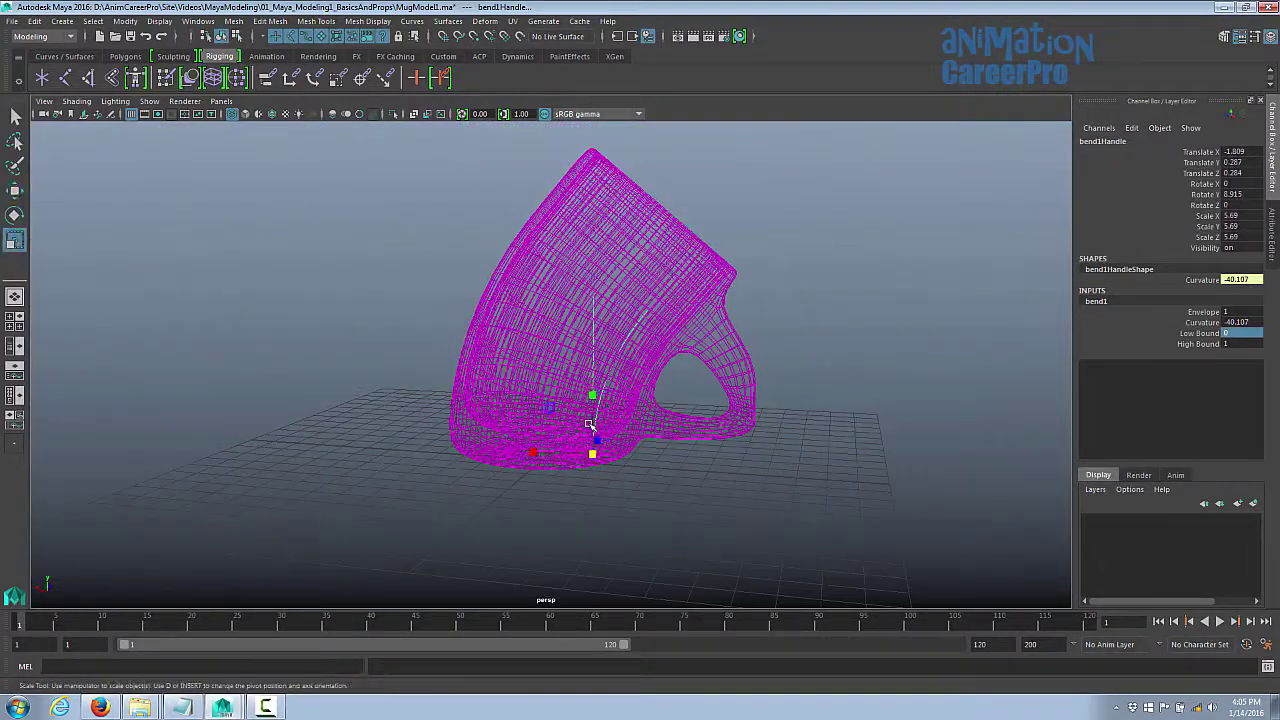
pyautogui.moveTo(591, 449)
pyautogui.keyDown('alt'); pyautogui.mouseDown()
pyautogui.moveTo(560, 466)
pyautogui.moveTo(800, 394)
pyautogui.mouseUp(); pyautogui.keyUp('alt')
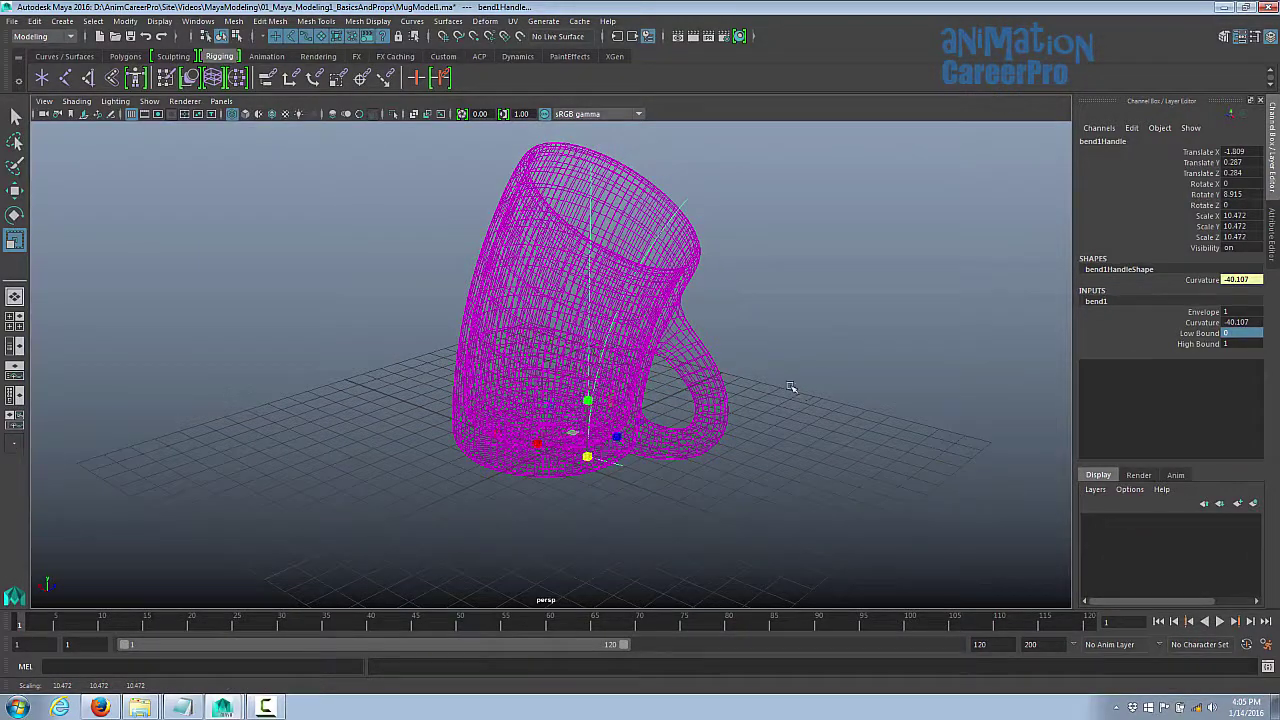
pyautogui.press('5')
pyautogui.moveTo(748, 316)
pyautogui.keyDown('alt'); pyautogui.mouseDown()
pyautogui.moveTo(649, 332)
pyautogui.moveTo(642, 378)
pyautogui.mouseUp(); pyautogui.keyUp('alt')
pyautogui.moveTo(588, 442); pyautogui.dragTo(611, 447)
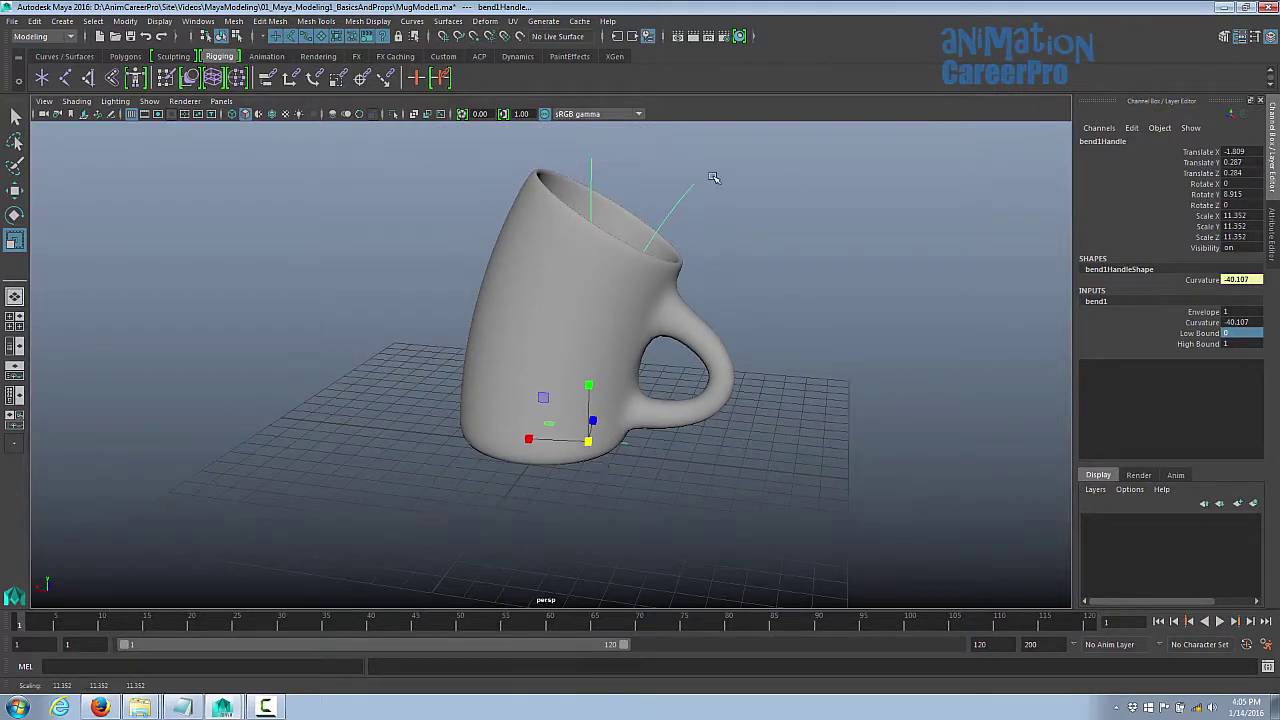
# Step: Rotate the bend handle about Y to about 720.946 and set the bend's Curvature to about 11.459
pyautogui.click(1145, 322)
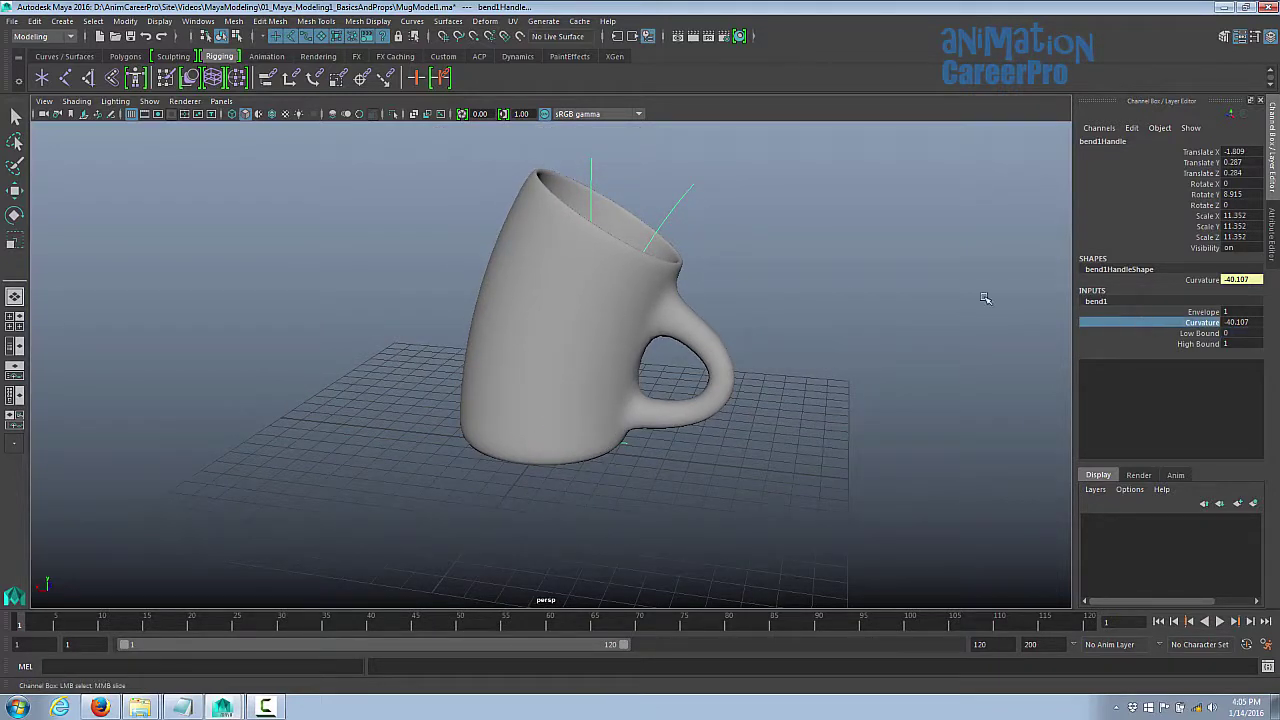
pyautogui.moveTo(837, 283)
pyautogui.mouseDown(button='middle')
pyautogui.moveTo(871, 286)
pyautogui.moveTo(848, 303)
pyautogui.mouseUp(button='middle')
pyautogui.moveTo(894, 322)
pyautogui.mouseDown(button='middle')
pyautogui.moveTo(911, 374)
pyautogui.moveTo(880, 331)
pyautogui.mouseUp(button='middle')
pyautogui.press('e')
pyautogui.keyDown('alt'); pyautogui.moveTo(751, 352); pyautogui.dragTo(546, 396); pyautogui.keyUp('alt')
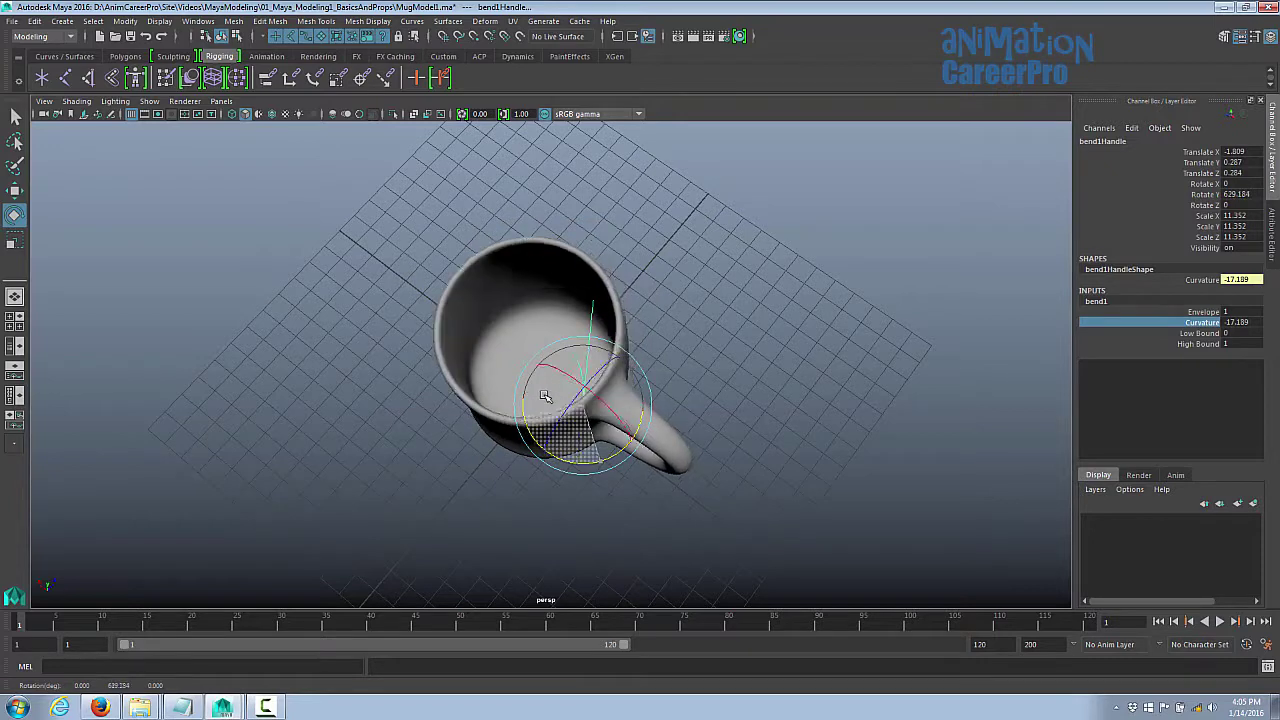
pyautogui.keyDown('alt'); pyautogui.moveTo(600, 440); pyautogui.dragTo(788, 336); pyautogui.keyUp('alt')
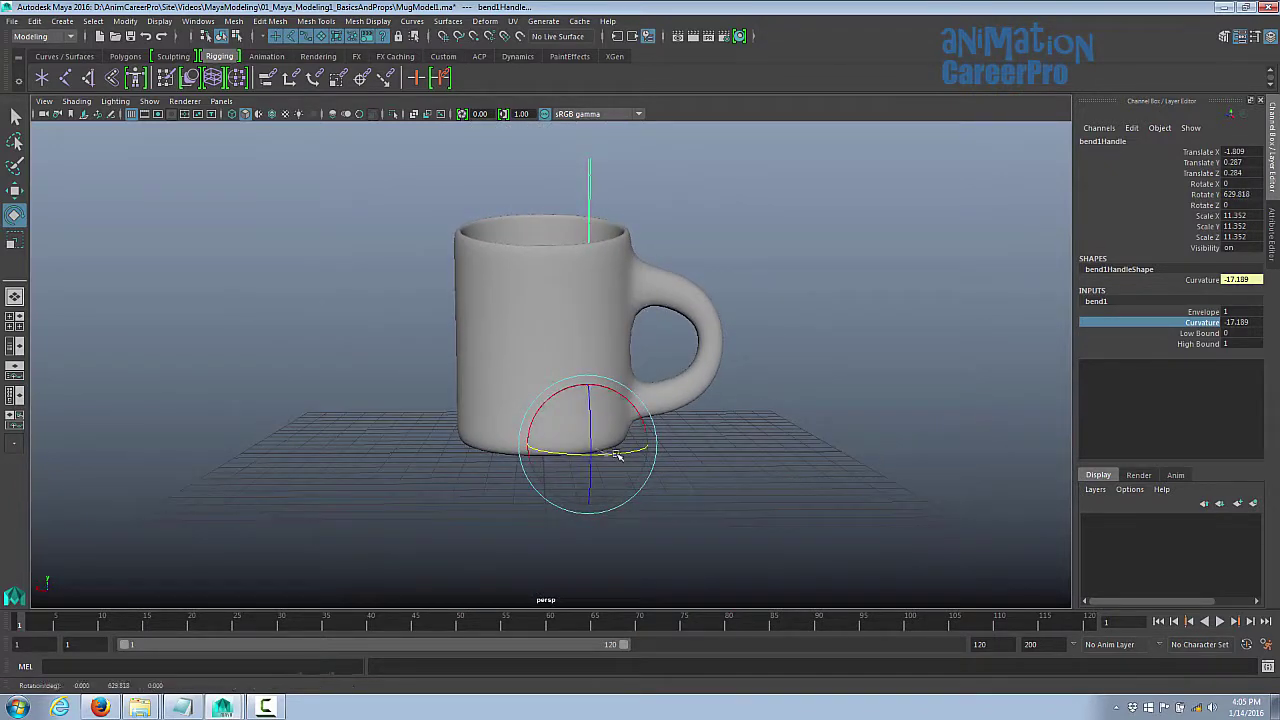
pyautogui.moveTo(620, 456)
pyautogui.mouseDown()
pyautogui.moveTo(667, 449)
pyautogui.moveTo(598, 455)
pyautogui.moveTo(625, 455)
pyautogui.mouseUp()
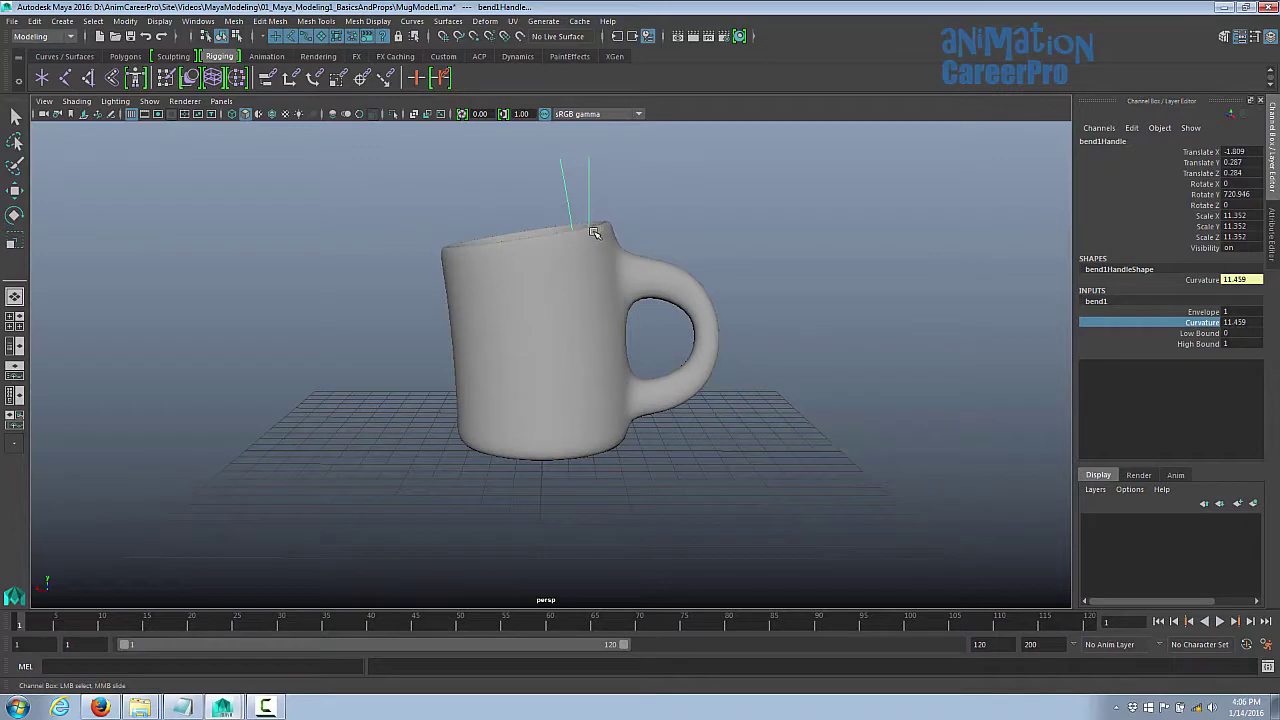
# Step: Move the bend handle along X to about 0.282 and undo the extra free move
pyautogui.keyDown('alt'); pyautogui.moveTo(594, 233); pyautogui.dragTo(615, 330); pyautogui.keyUp('alt')
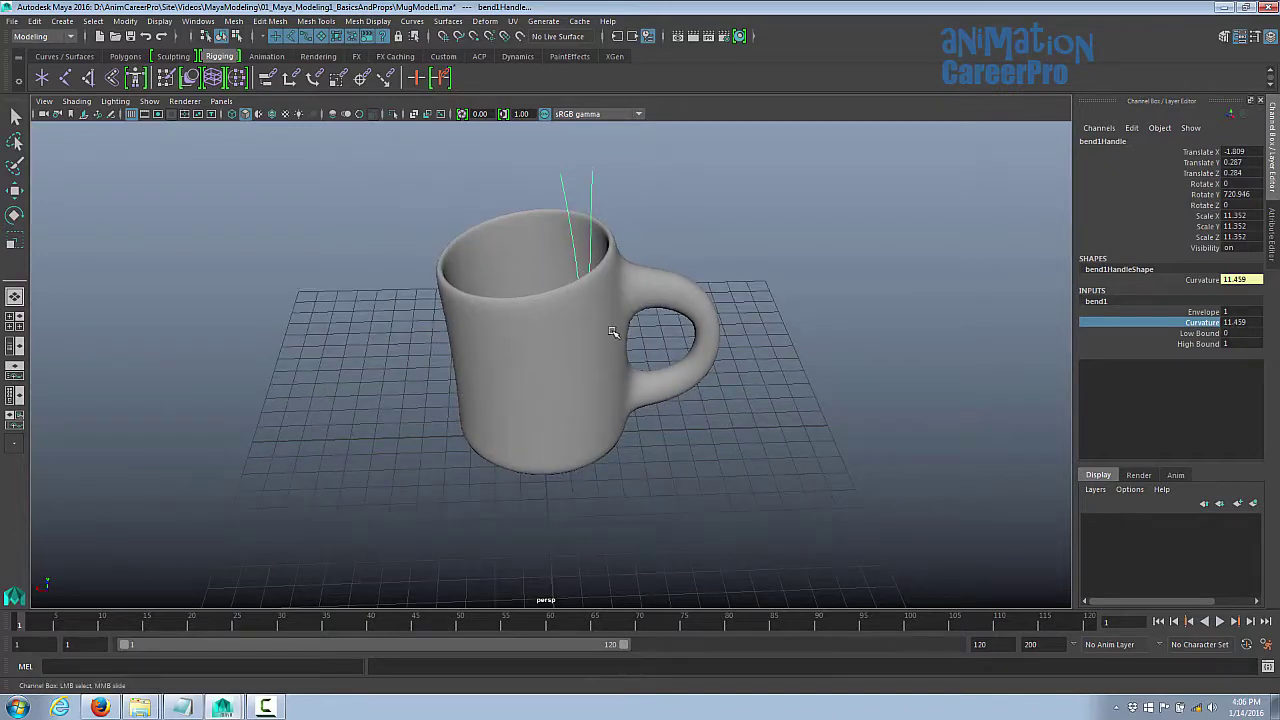
pyautogui.press('w')
pyautogui.moveTo(520, 426); pyautogui.dragTo(467, 427)
pyautogui.keyDown('alt'); pyautogui.moveTo(558, 389); pyautogui.dragTo(557, 391); pyautogui.keyUp('alt')
pyautogui.hotkey('ctrl', 'z')
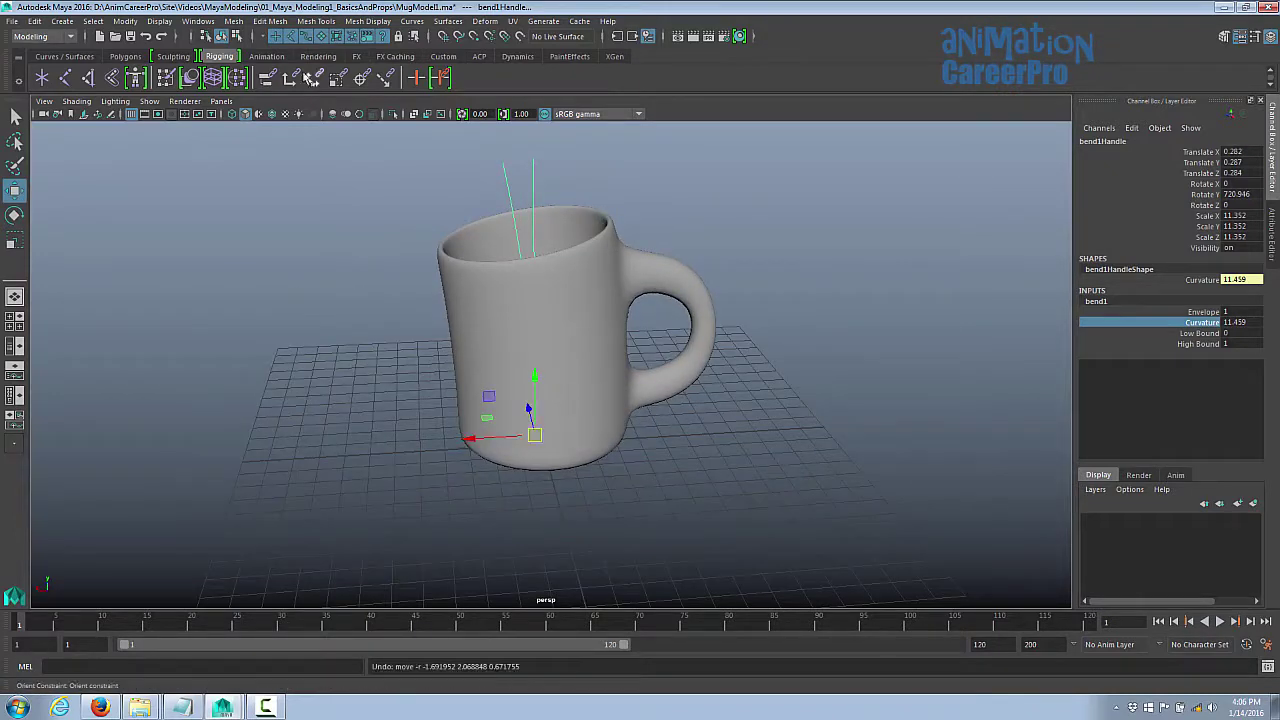
# Step: Add a nonlinear Flare deformer to the mug and expand its input attributes
pyautogui.click(485, 21)
pyautogui.click(601, 287)
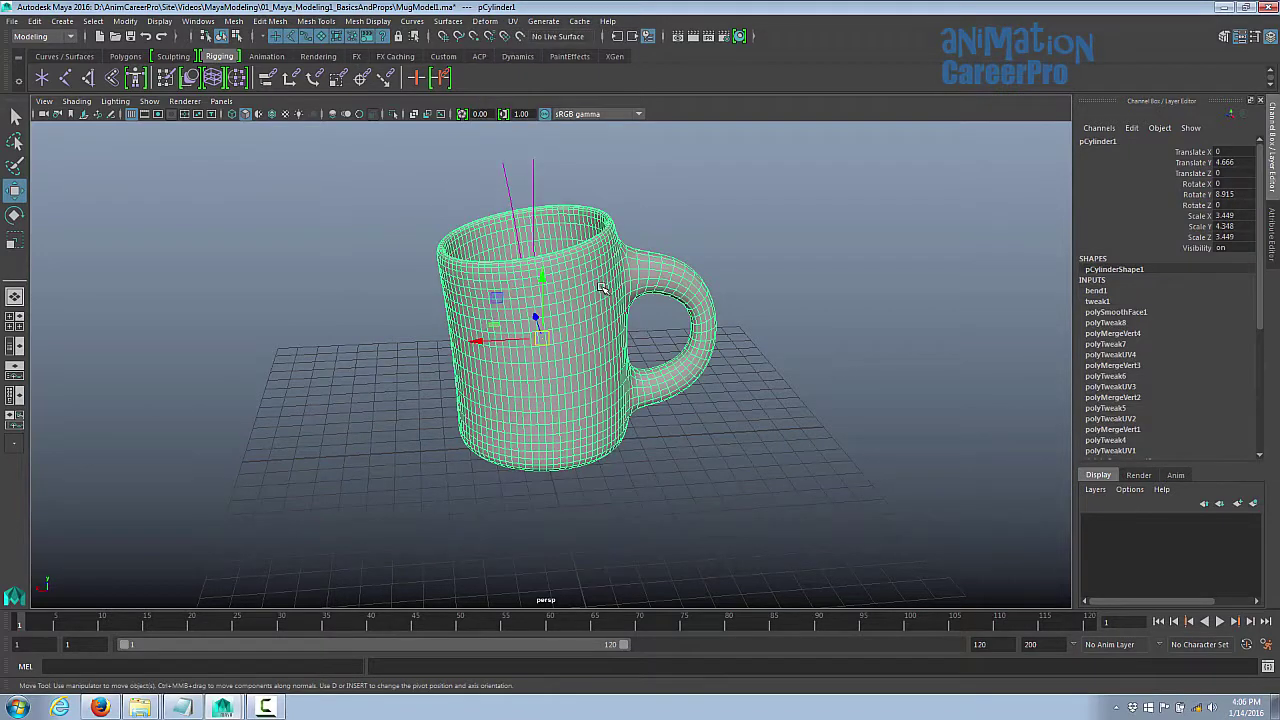
pyautogui.click(485, 21)
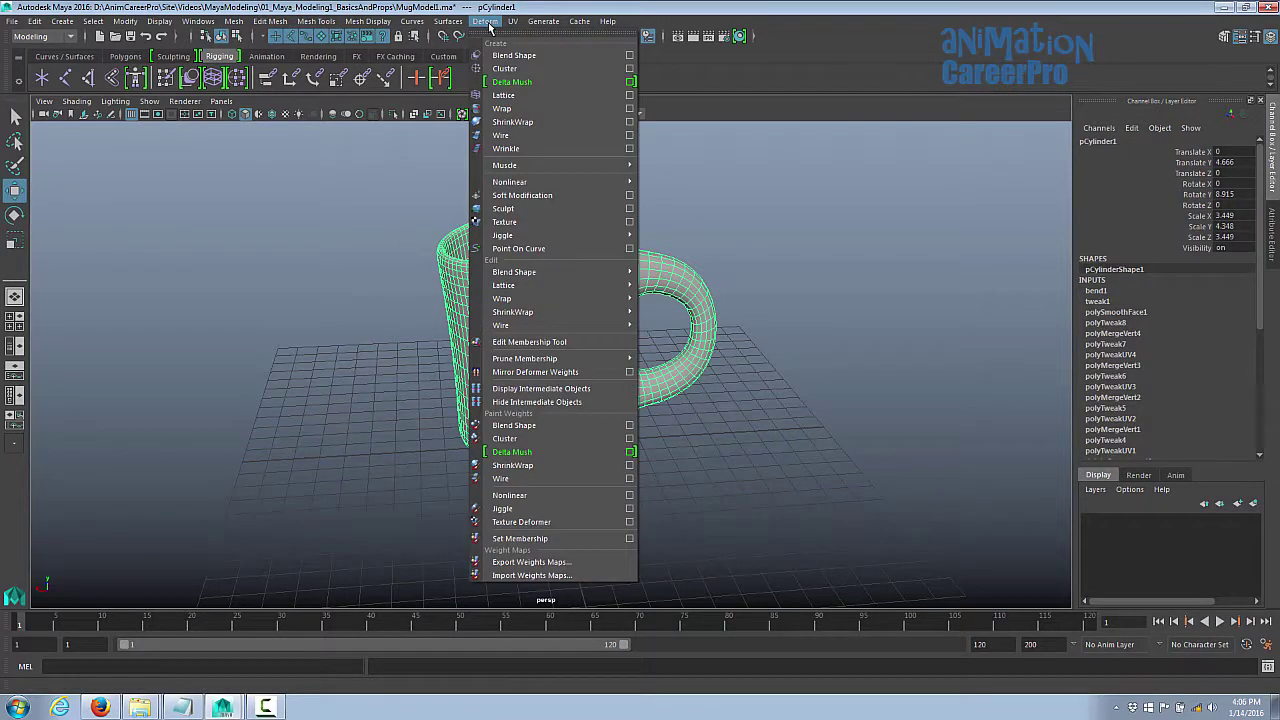
pyautogui.moveTo(545, 182)
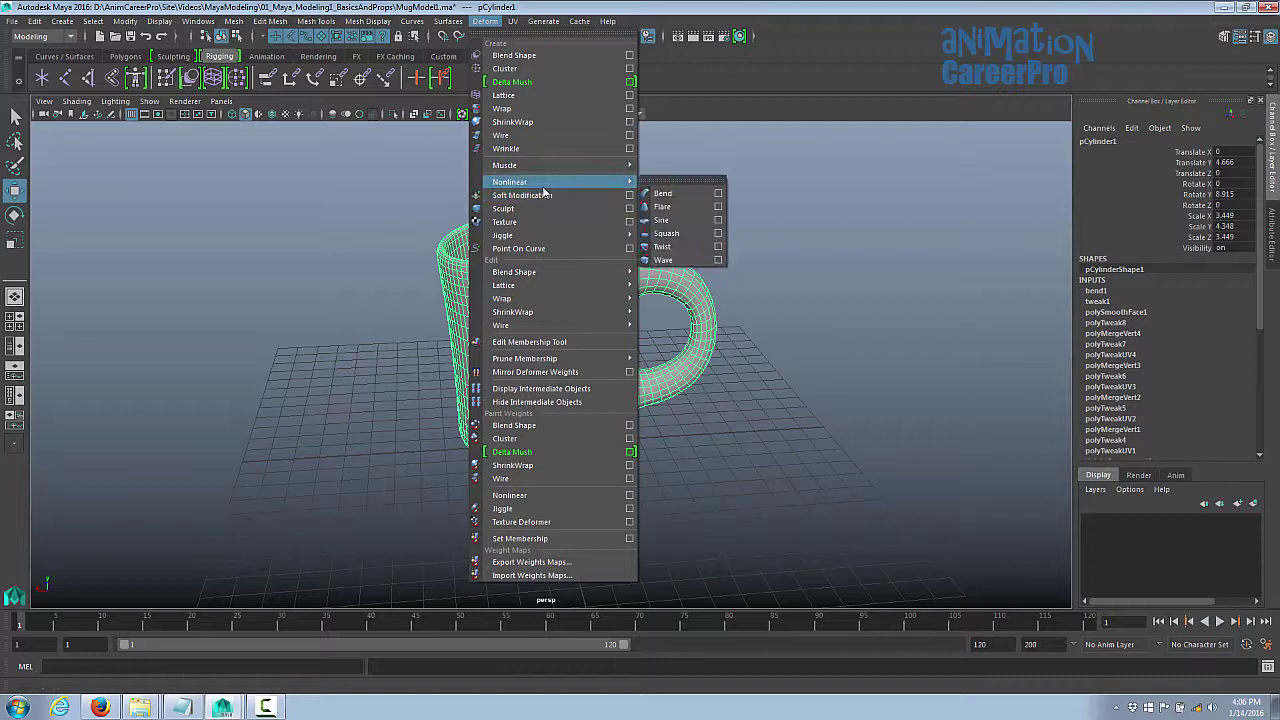
pyautogui.click(663, 207)
pyautogui.keyDown('alt'); pyautogui.moveTo(650, 228); pyautogui.dragTo(703, 265); pyautogui.keyUp('alt')
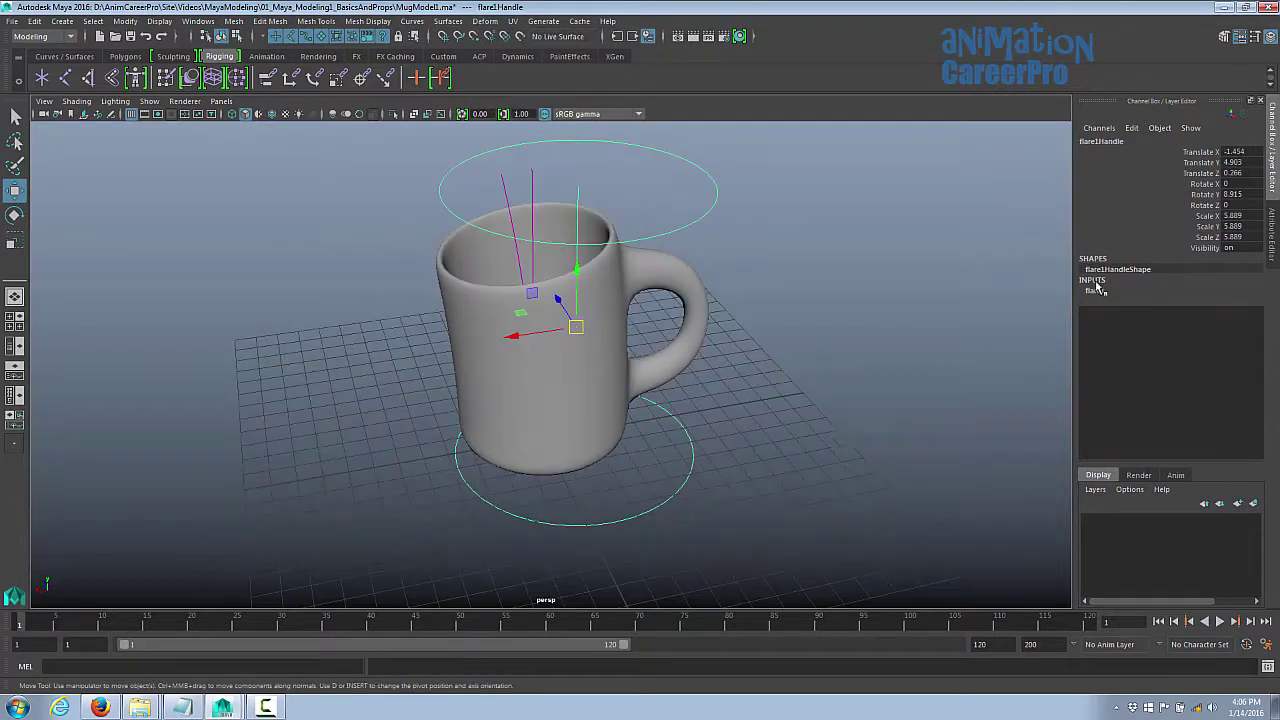
pyautogui.click(1095, 291)
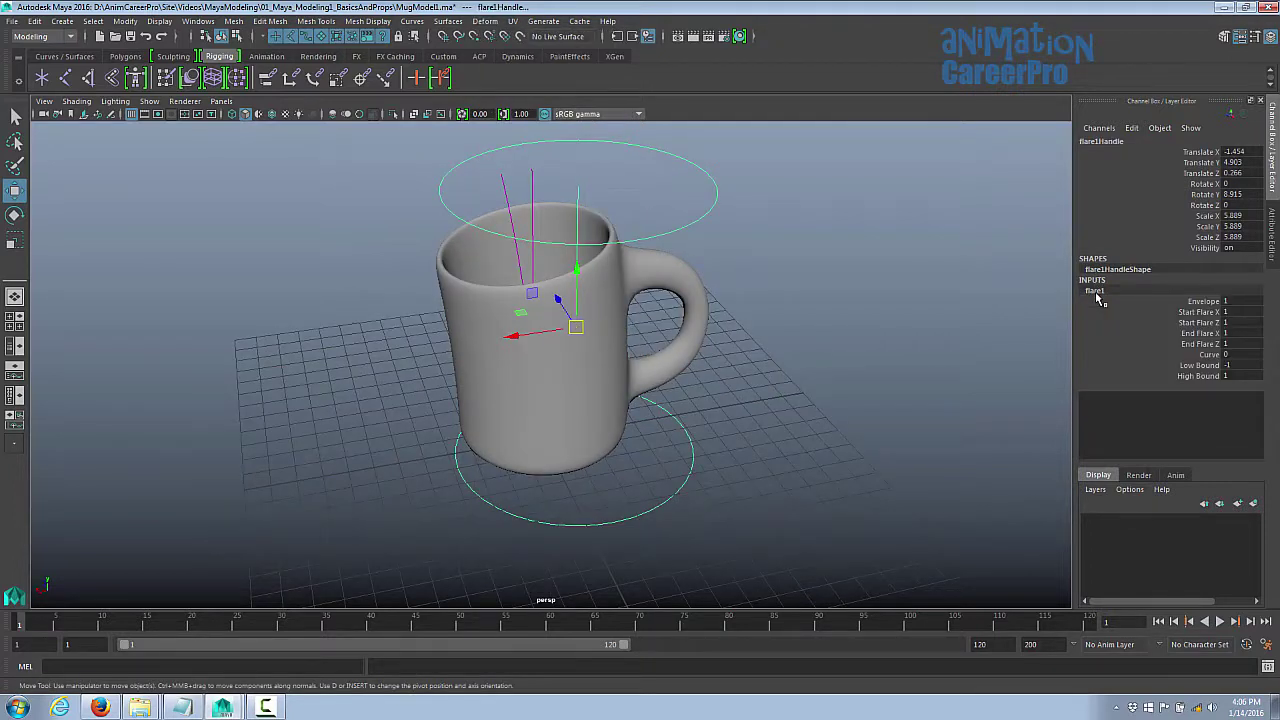
# Step: Try widening the mug's base with Start Flare X at 1.7 and Start Flare Z at 1.9, then undo both
pyautogui.click(1205, 312)
pyautogui.click(1212, 333)
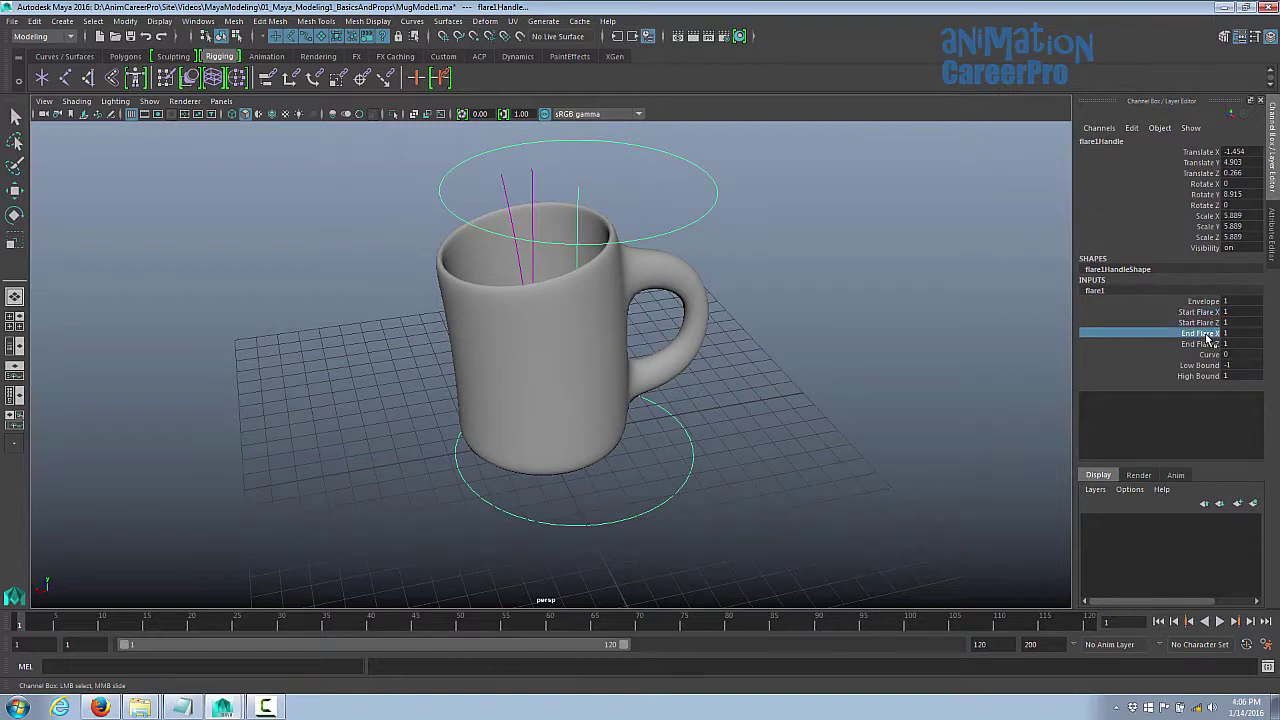
pyautogui.click(1207, 344)
pyautogui.click(1201, 315)
pyautogui.keyDown('alt'); pyautogui.moveTo(872, 245); pyautogui.dragTo(872, 280); pyautogui.keyUp('alt')
pyautogui.moveTo(851, 285); pyautogui.dragTo(857, 288, button='middle')
pyautogui.click(1212, 322)
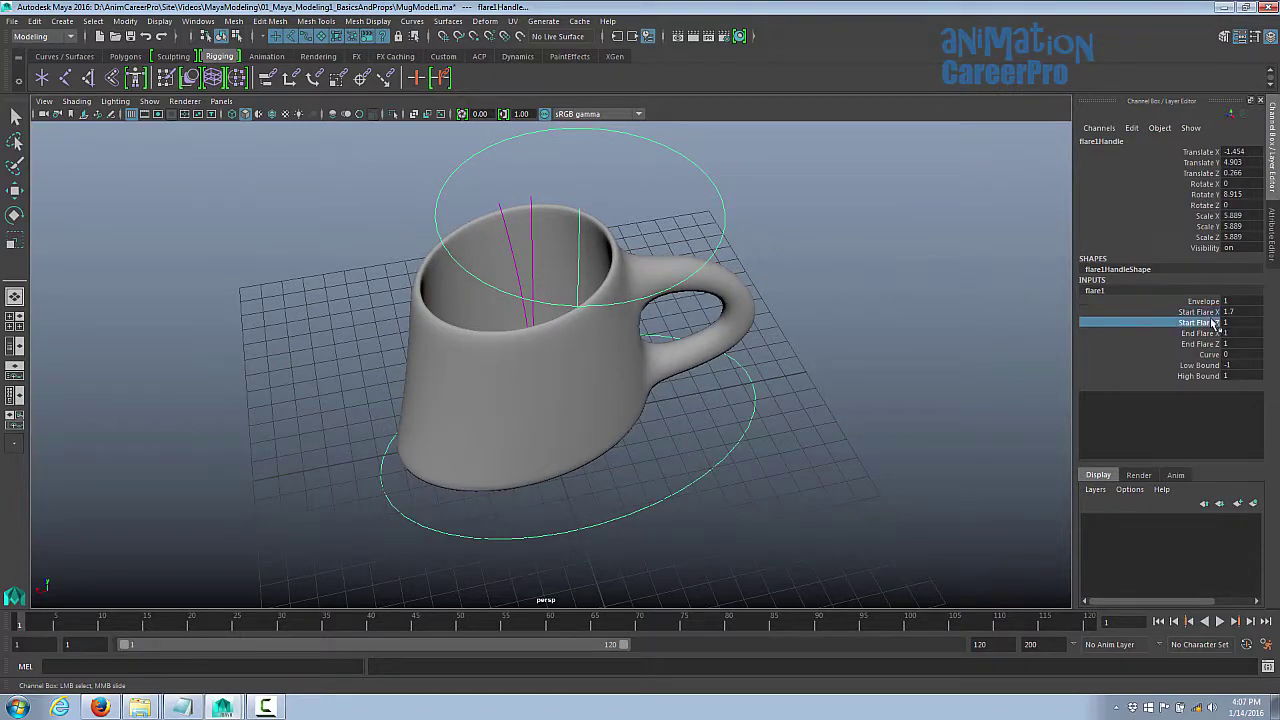
pyautogui.moveTo(925, 323); pyautogui.dragTo(931, 323, button='middle')
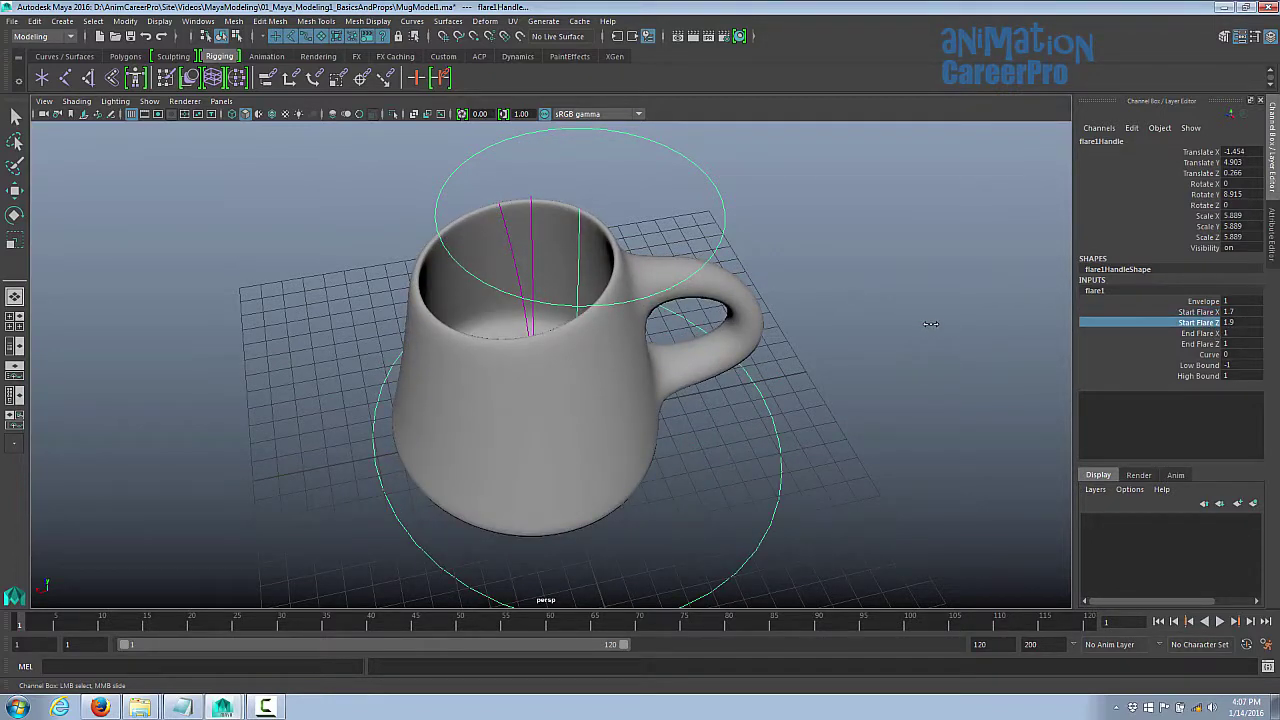
pyautogui.hotkey('ctrl', 'z')
pyautogui.hotkey('ctrl', 'z')
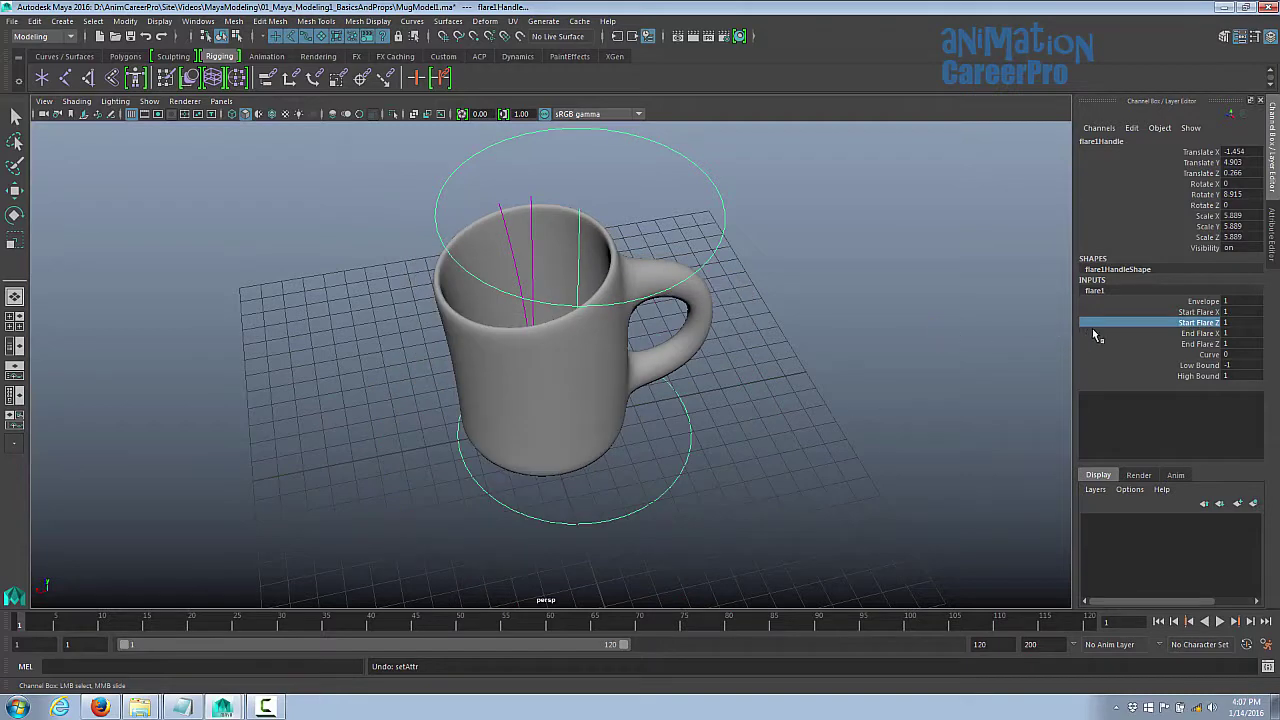
# Step: Try changing the flare deformer's End Flare X and End Flare Z values, then undo the changes
pyautogui.click(1167, 333)
pyautogui.moveTo(888, 343); pyautogui.dragTo(969, 346, button='middle')
pyautogui.click(1134, 343)
pyautogui.hotkey('ctrl', 'z')
pyautogui.hotkey('ctrl', 'z')
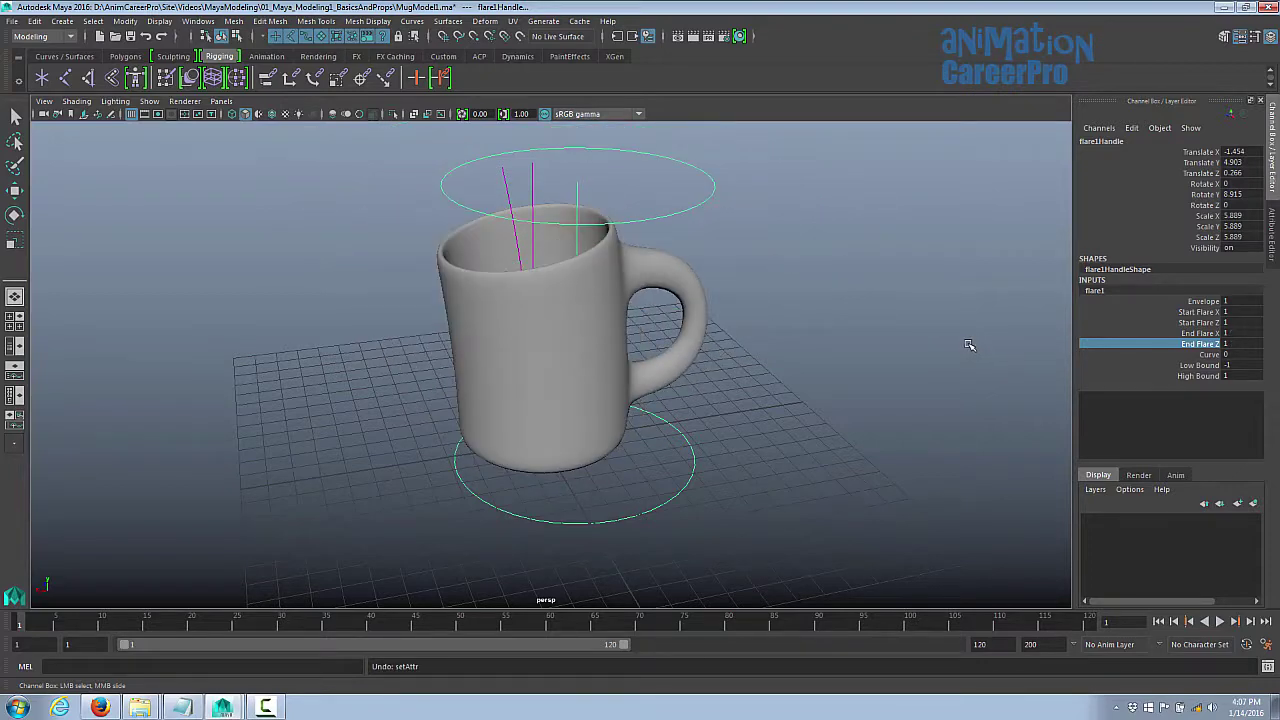
# Step: Set the flare deformer's Curve to about -0.2 and its Start Flare X to about 1.2
pyautogui.click(1167, 355)
pyautogui.keyDown('alt'); pyautogui.moveTo(900, 361); pyautogui.dragTo(906, 349); pyautogui.keyUp('alt')
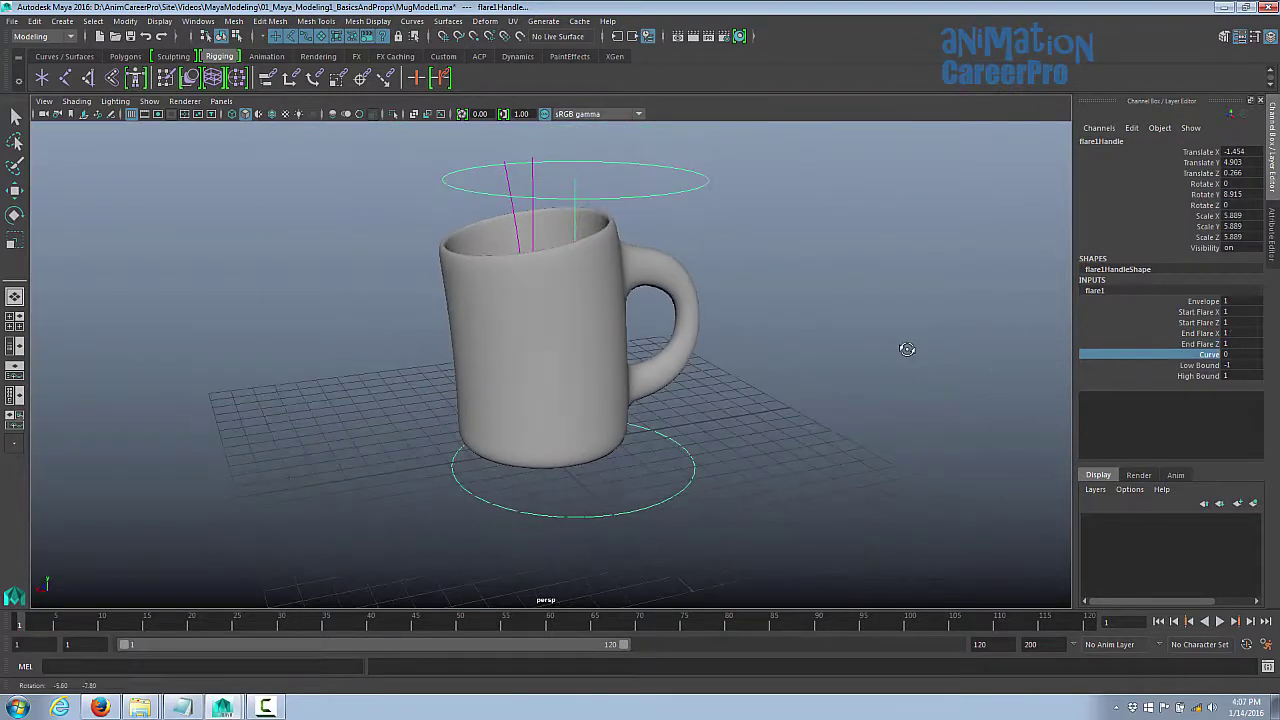
pyautogui.moveTo(711, 359); pyautogui.dragTo(709, 360, button='middle')
pyautogui.click(1198, 312)
pyautogui.moveTo(862, 336); pyautogui.dragTo(869, 336, button='middle')
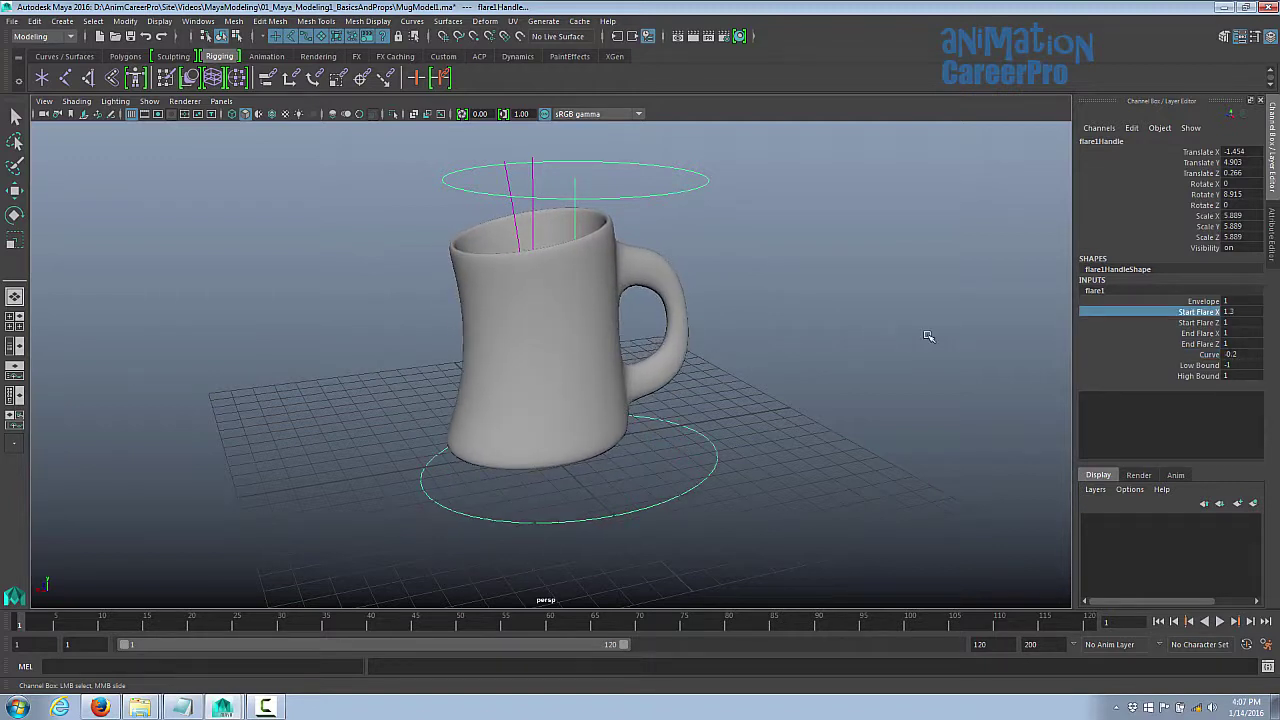
# Step: Undo the last Start Flare X change, set the flare's End Flare X and End Flare Z to about 1.3, then readjust End Flare Z
pyautogui.hotkey('ctrl', 'z')
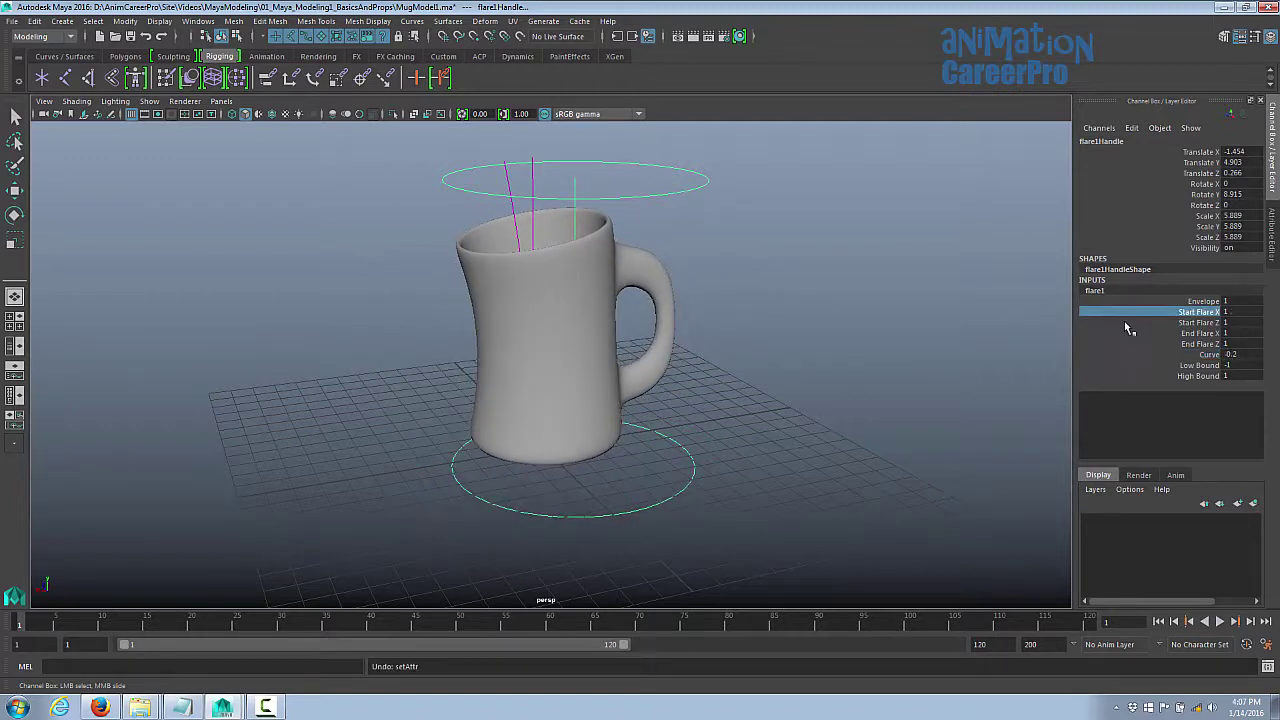
pyautogui.click(1150, 333)
pyautogui.keyDown('shift'); pyautogui.click(1198, 344); pyautogui.keyUp('shift')
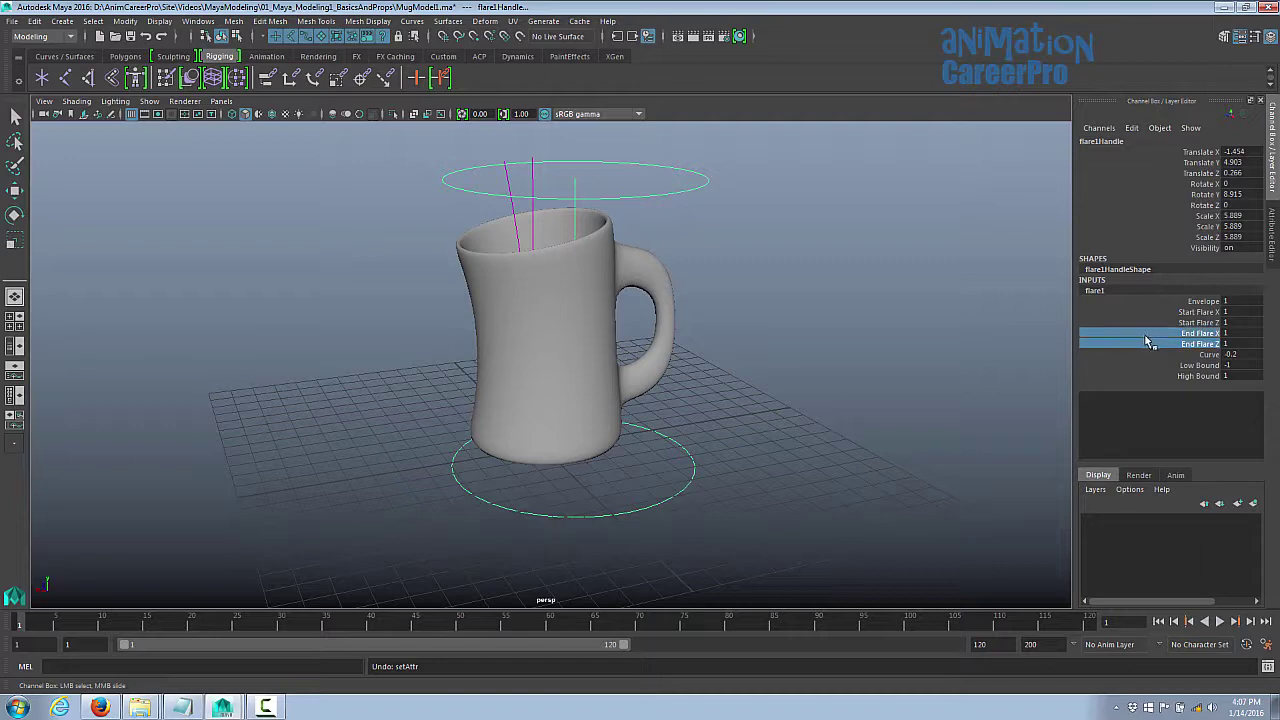
pyautogui.moveTo(719, 299); pyautogui.dragTo(720, 306, button='middle')
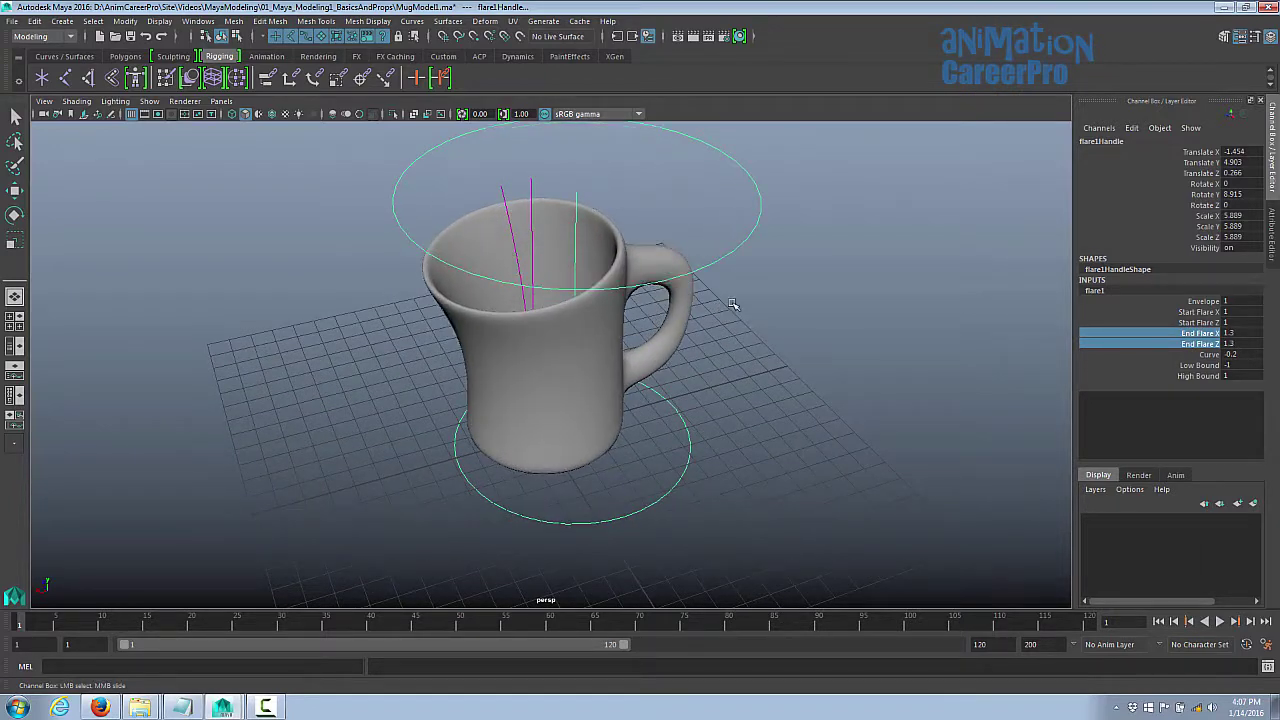
pyautogui.click(1150, 344)
pyautogui.moveTo(838, 344); pyautogui.dragTo(837, 343, button='middle')
pyautogui.keyDown('alt'); pyautogui.moveTo(837, 343); pyautogui.dragTo(777, 289); pyautogui.keyUp('alt')
# Step: Add a nonlinear Squash deformer to the mug and expand its input attributes
pyautogui.click(600, 285)
pyautogui.press('w')
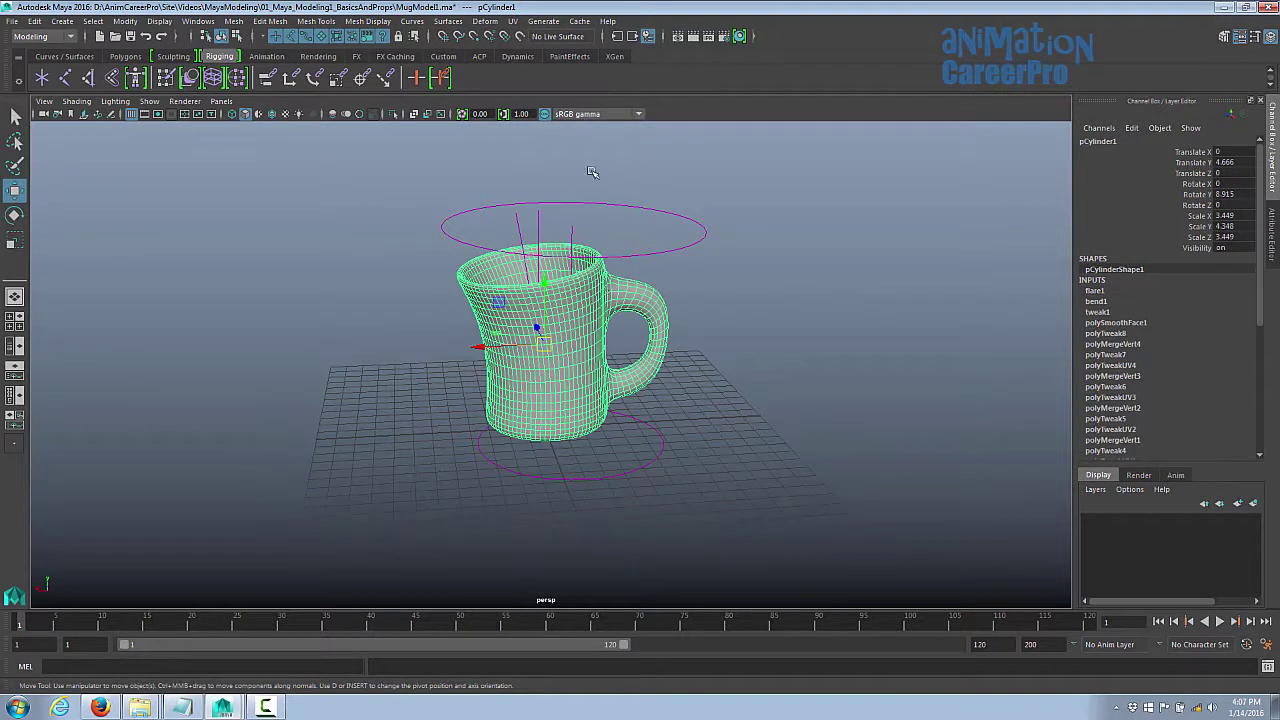
pyautogui.click(485, 21)
pyautogui.moveTo(580, 181)
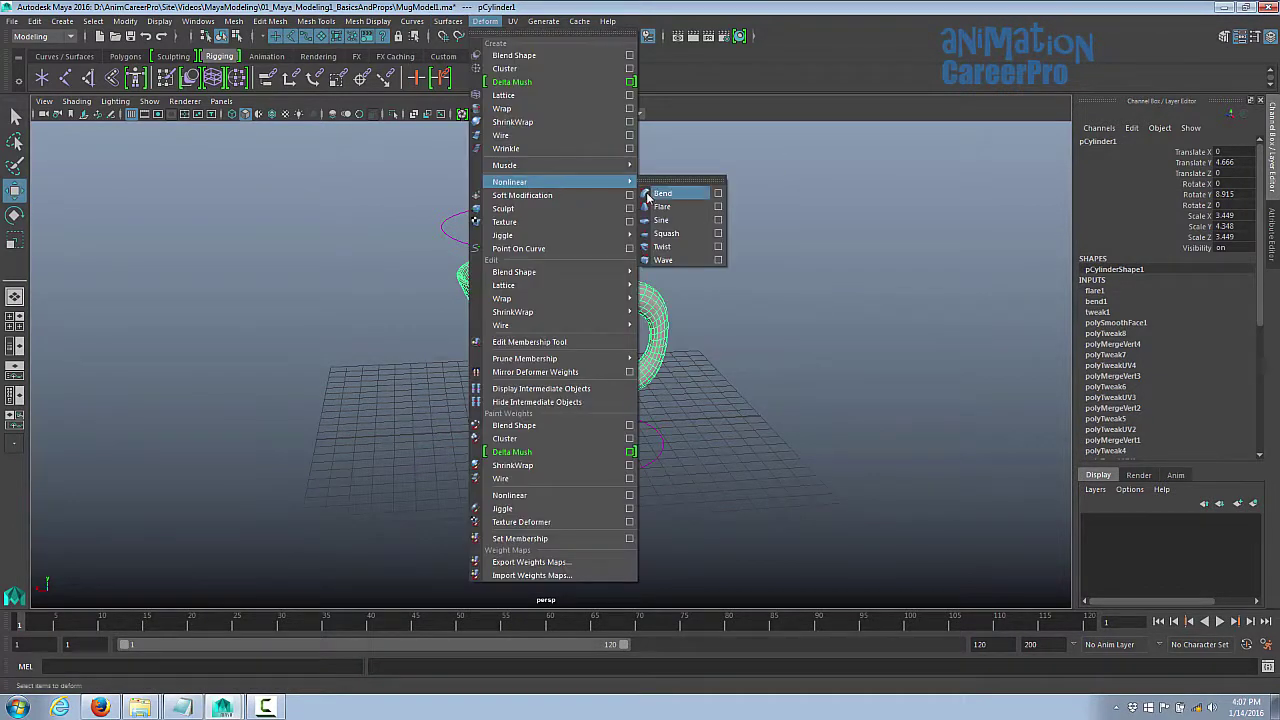
pyautogui.click(685, 236)
pyautogui.click(1099, 291)
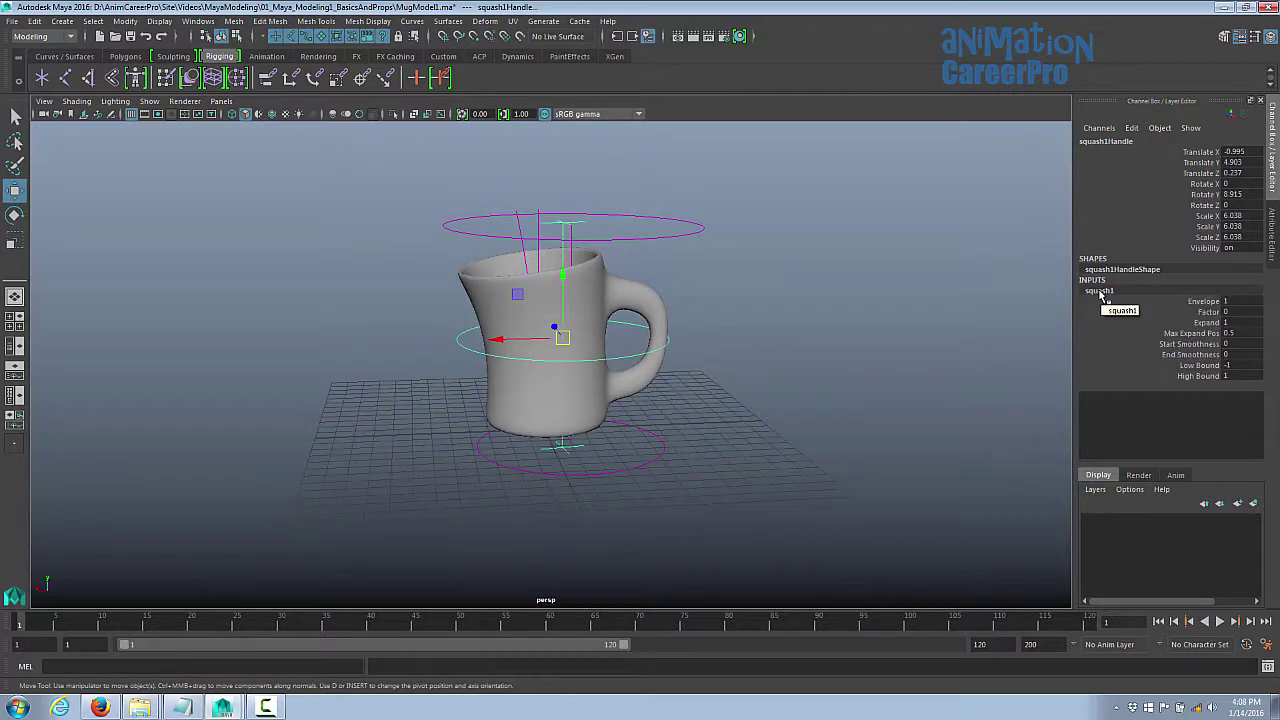
# Step: Try changing the squash deformer's Factor and setting its High Bound to 0 in wireframe display, then undo the changes
pyautogui.click(1170, 313)
pyautogui.moveTo(913, 303); pyautogui.dragTo(843, 300, button='middle')
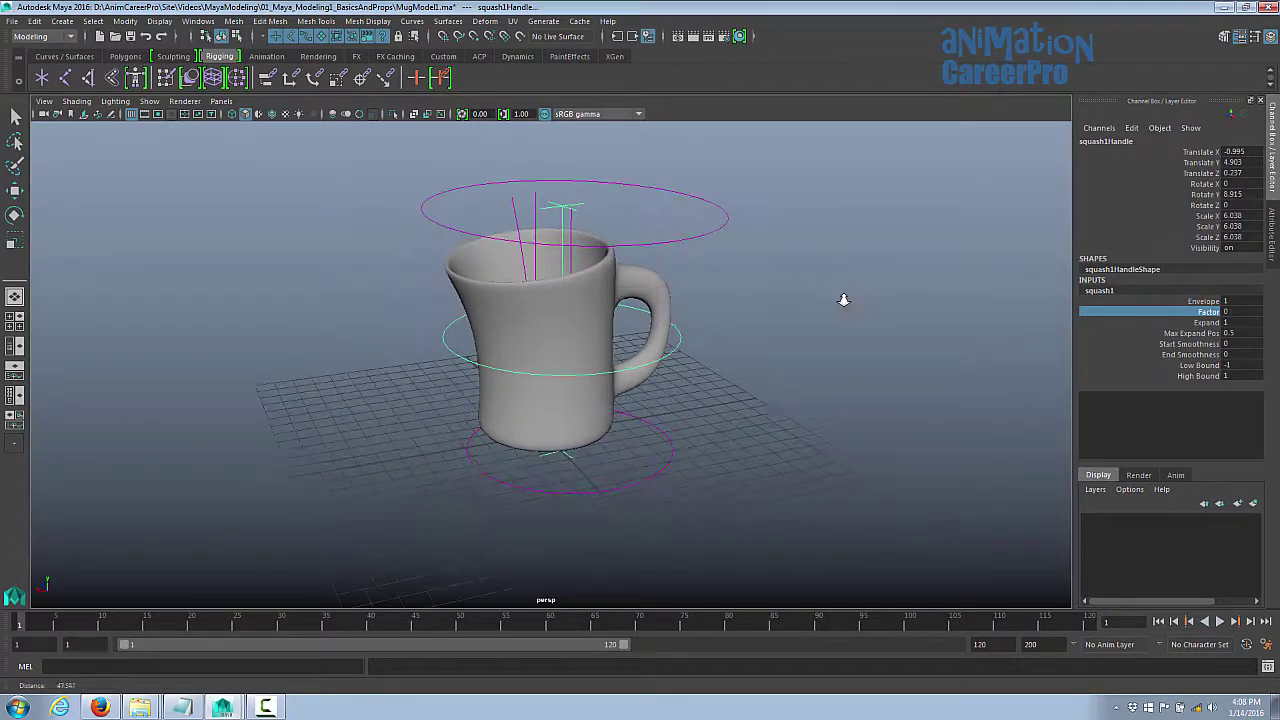
pyautogui.press('4')
pyautogui.hotkey('ctrl', 'z')
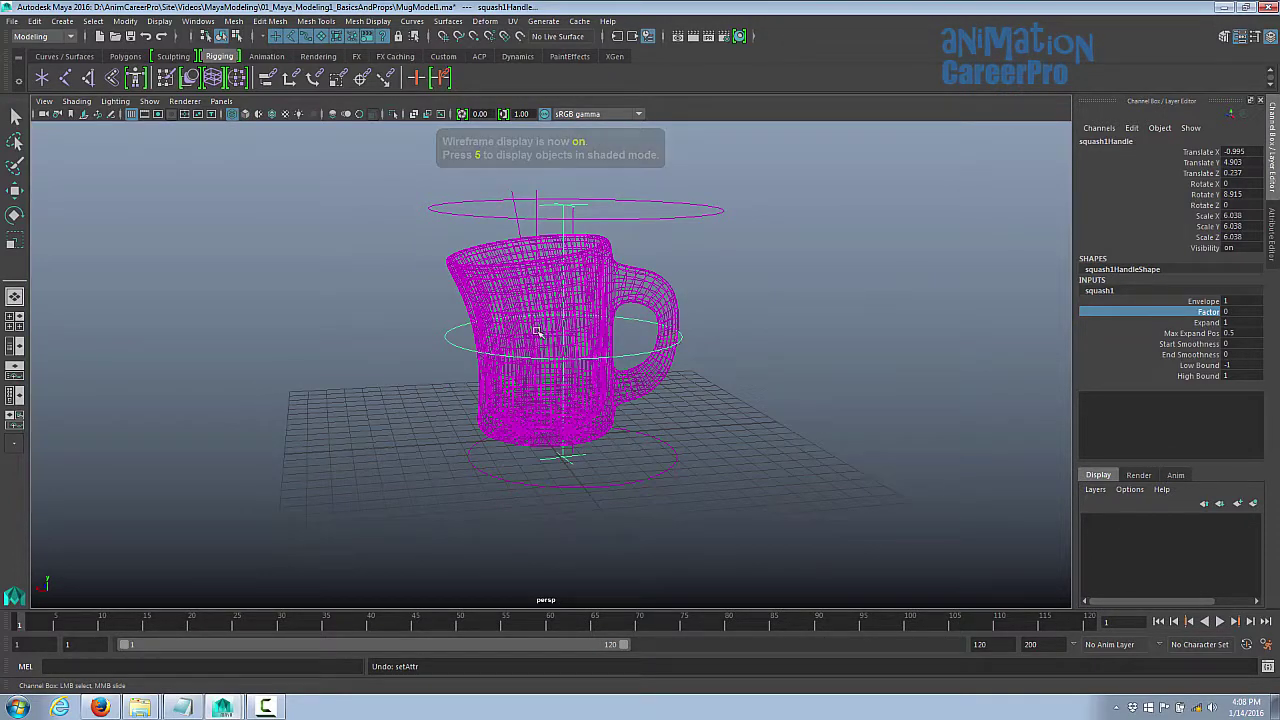
pyautogui.hotkey('ctrl', 'z')
pyautogui.click(1212, 374)
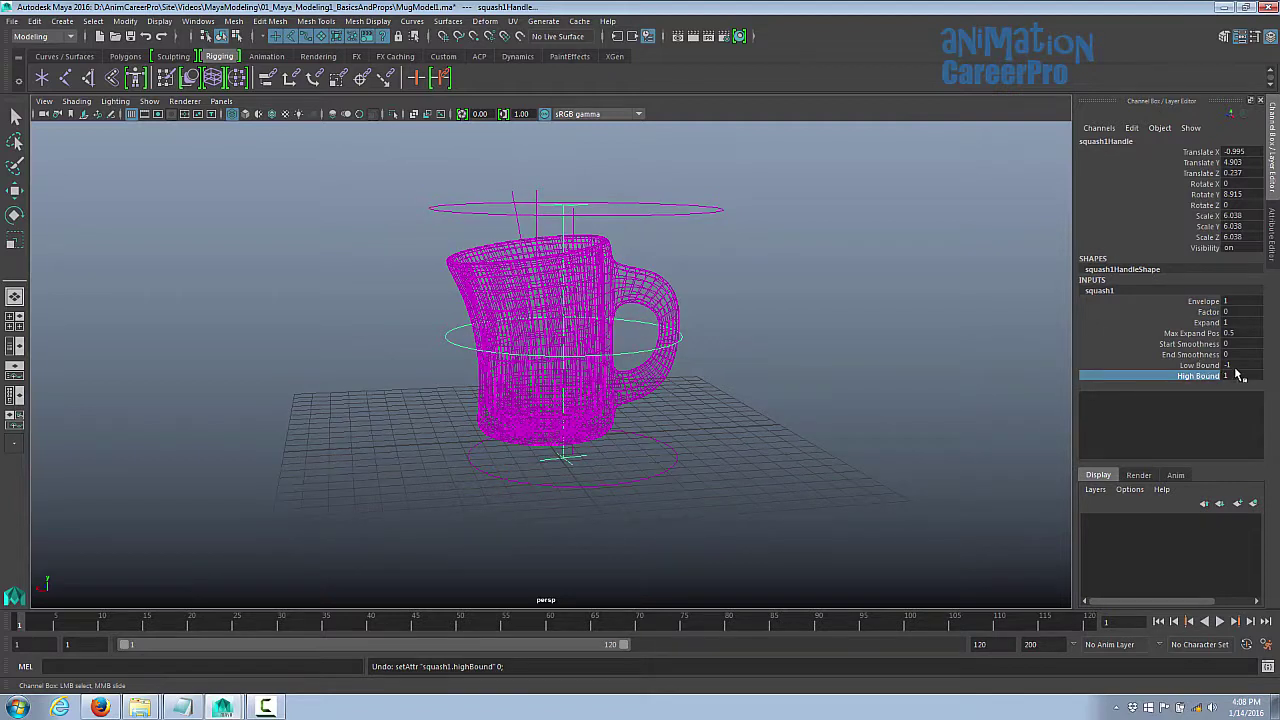
# Step: Set the squash deformer's Low Bound to 0 and its Factor to about 0.3
pyautogui.click(1236, 366)
pyautogui.write('0')
pyautogui.press('Return')
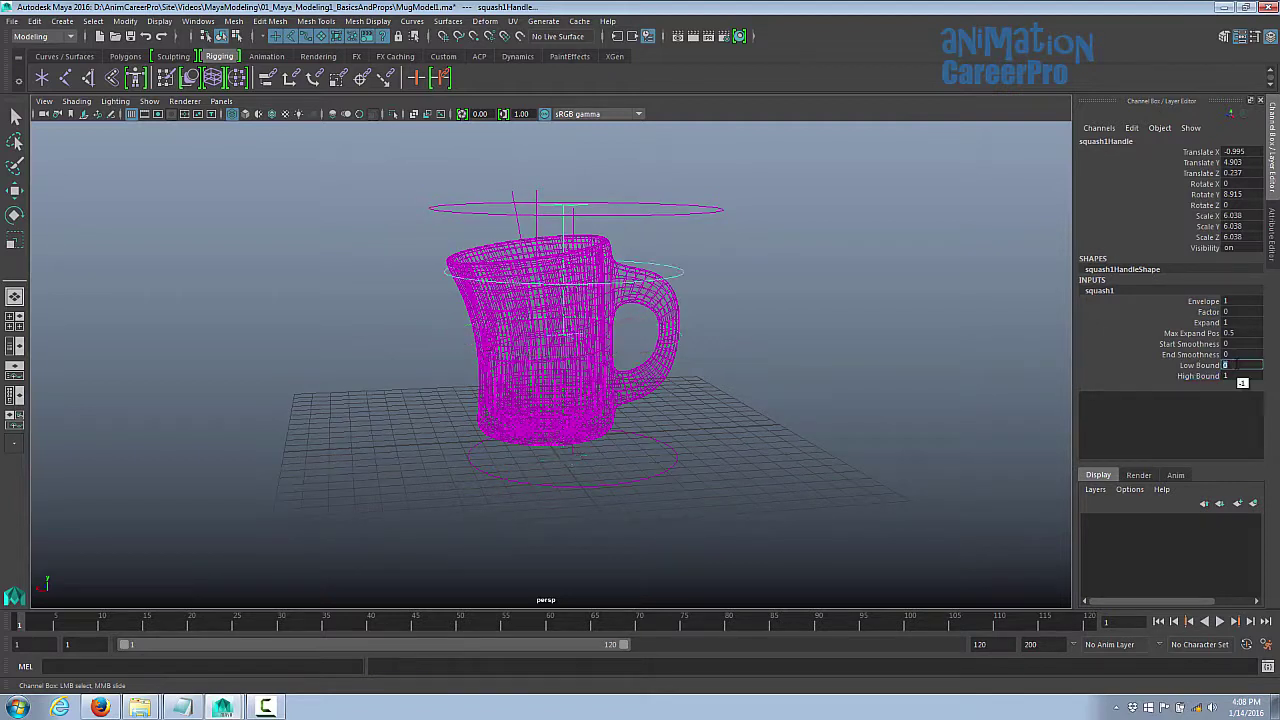
pyautogui.click(1210, 312)
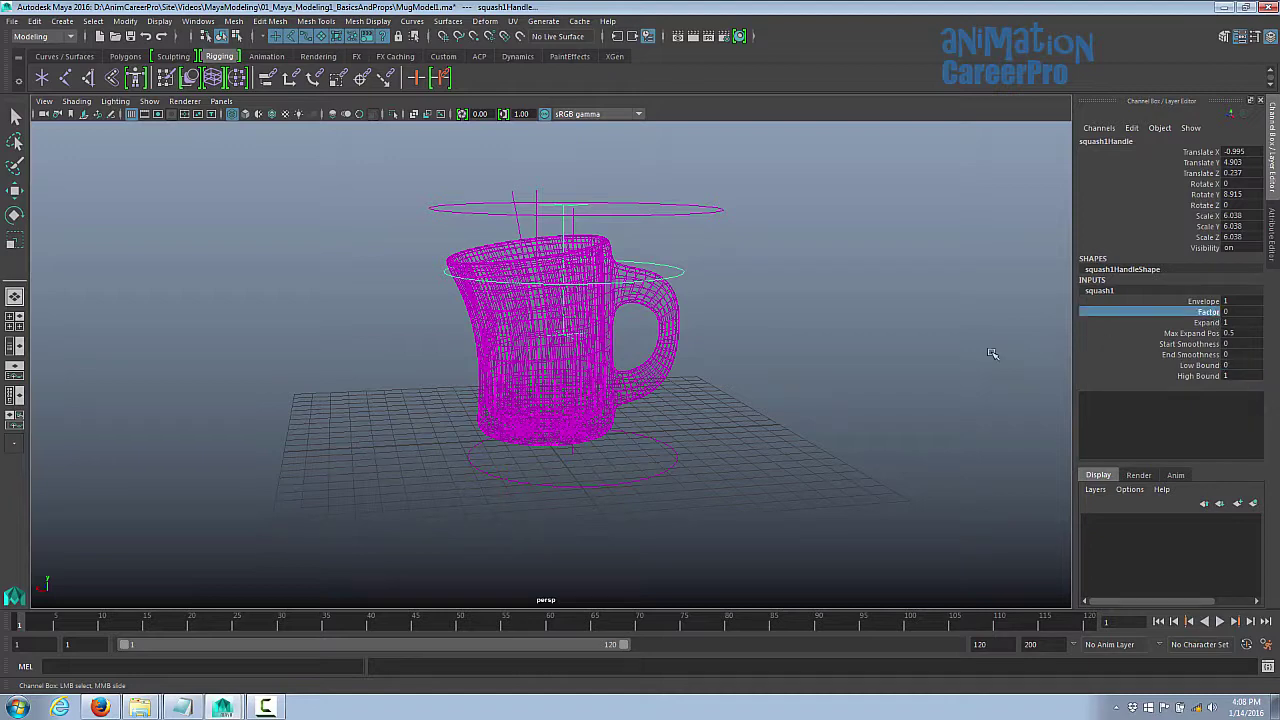
pyautogui.moveTo(825, 324)
pyautogui.mouseDown(button='middle')
pyautogui.moveTo(840, 324)
pyautogui.moveTo(824, 325)
pyautogui.mouseUp(button='middle')
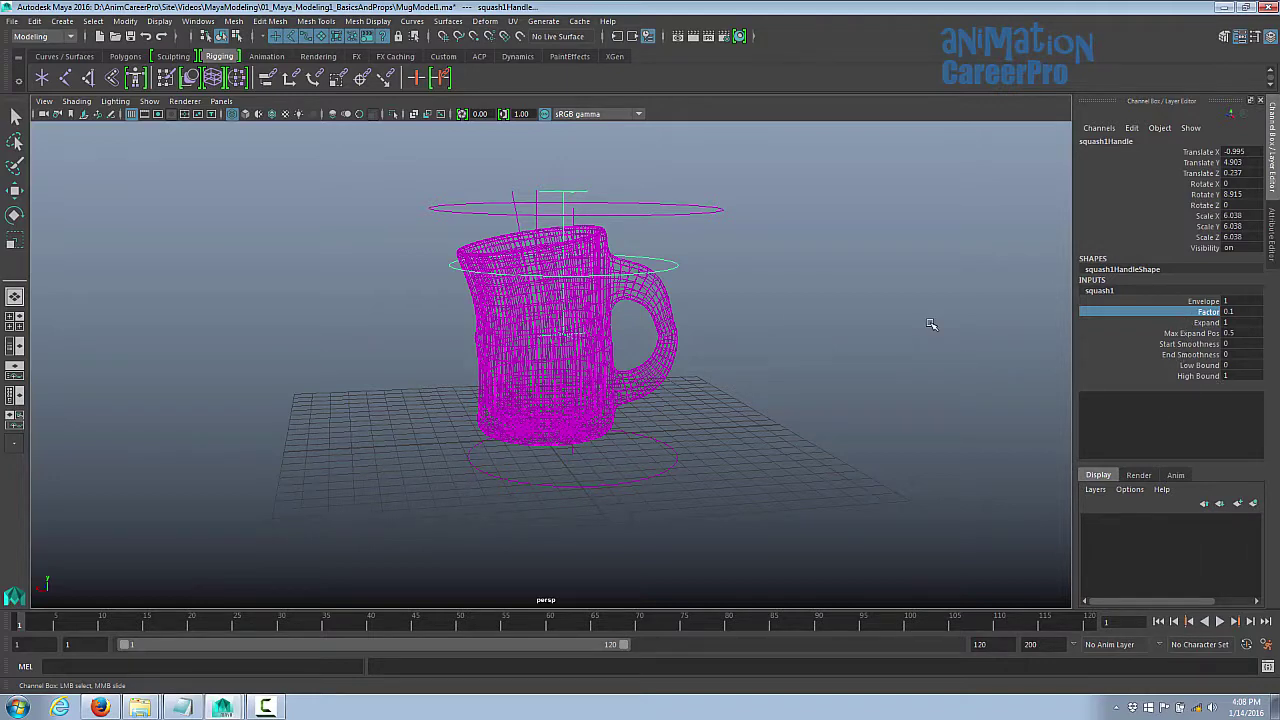
pyautogui.moveTo(930, 324); pyautogui.dragTo(745, 316, button='middle')
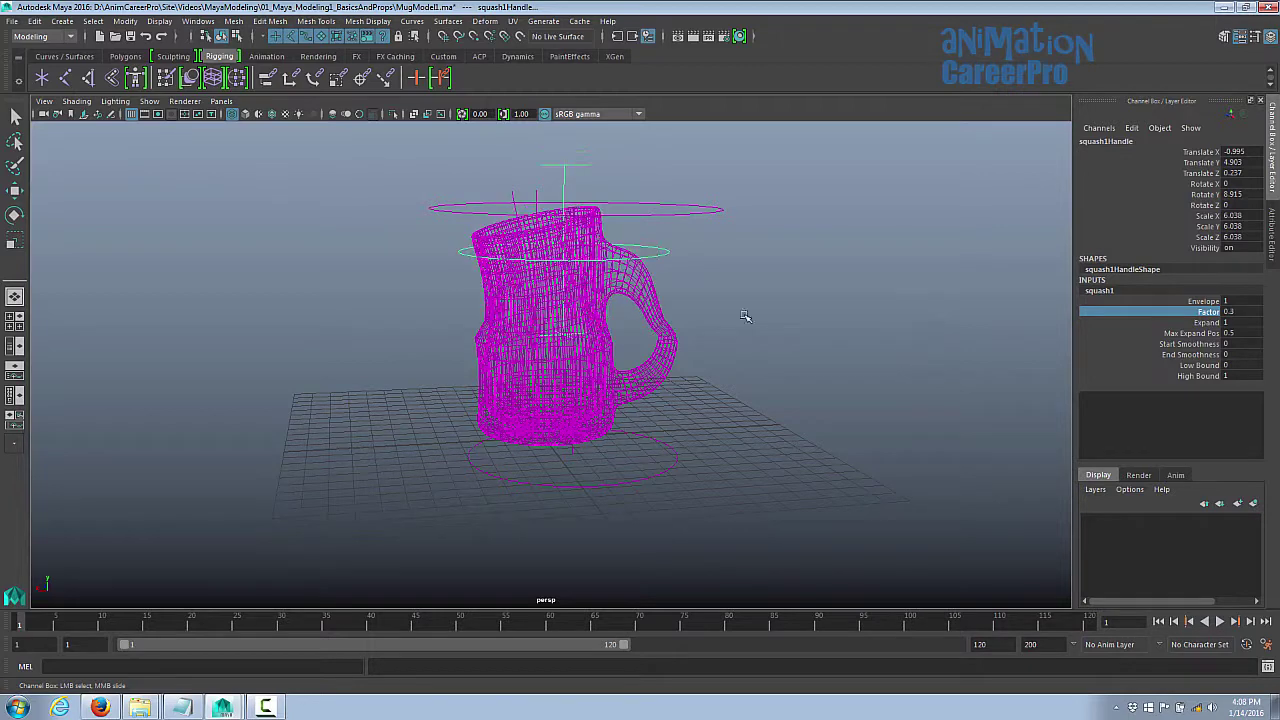
# Step: Lower the squash handle to the mug's base at Translate Y about 0.2 and scale it uniformly to about 9.8, in shaded display
pyautogui.press('w')
pyautogui.keyDown('alt'); pyautogui.moveTo(565, 270); pyautogui.dragTo(565, 370); pyautogui.keyUp('alt')
pyautogui.moveTo(733, 242)
pyautogui.keyDown('alt'); pyautogui.mouseDown()
pyautogui.moveTo(720, 283)
pyautogui.moveTo(734, 266)
pyautogui.mouseUp(); pyautogui.keyUp('alt')
pyautogui.press('5')
pyautogui.press('r')
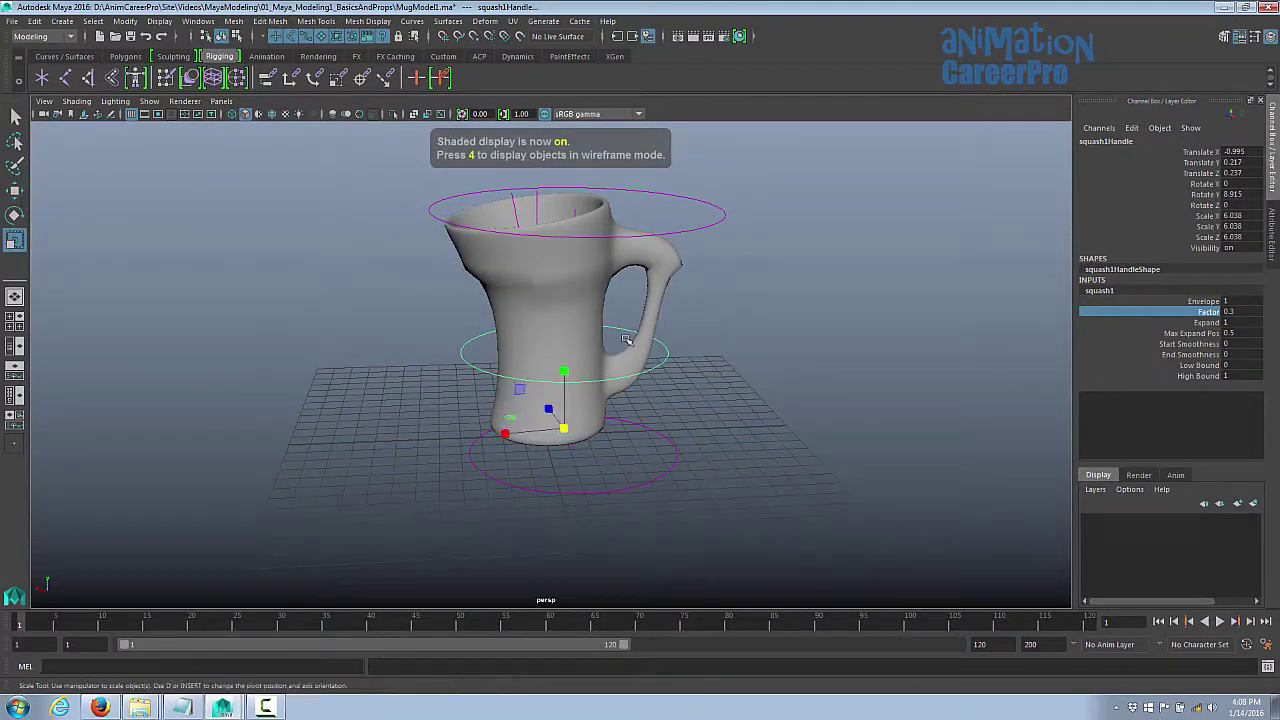
pyautogui.moveTo(566, 434); pyautogui.dragTo(721, 393)
# Step: Reduce the squash deformer's Factor to make the mug slightly shorter
pyautogui.click(1175, 313)
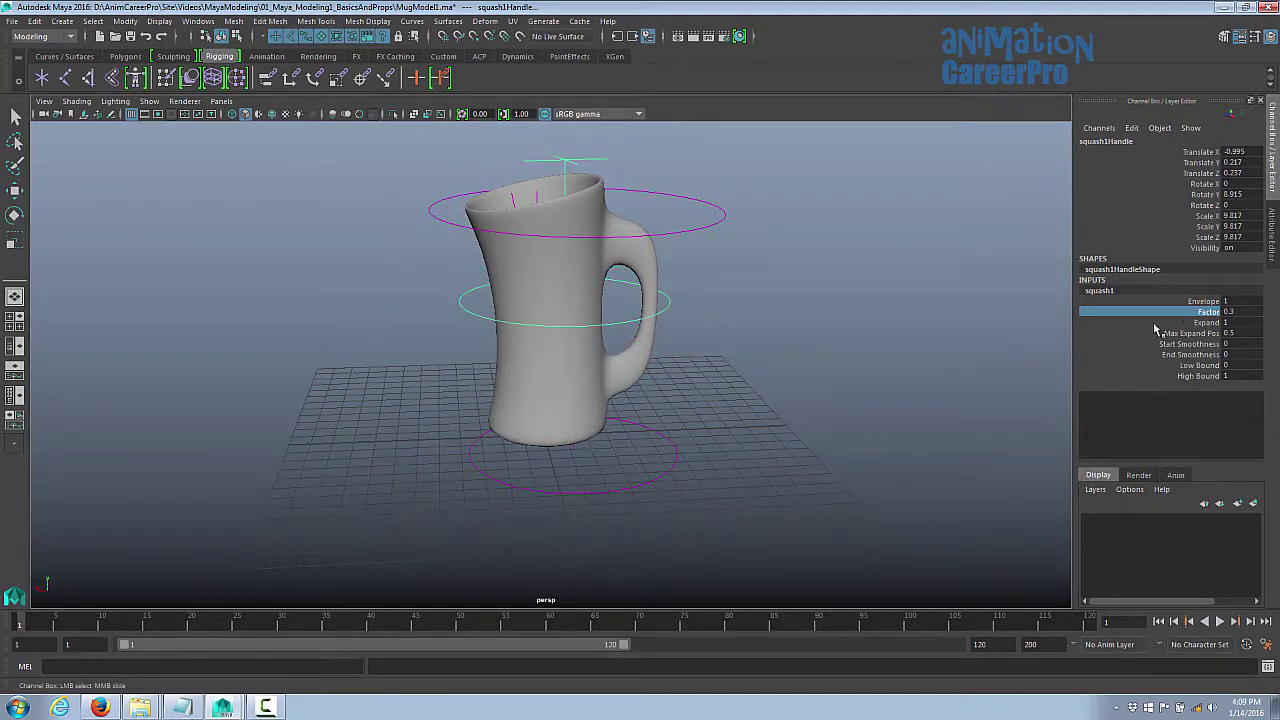
pyautogui.keyDown('alt'); pyautogui.moveTo(766, 290); pyautogui.dragTo(806, 291); pyautogui.keyUp('alt')
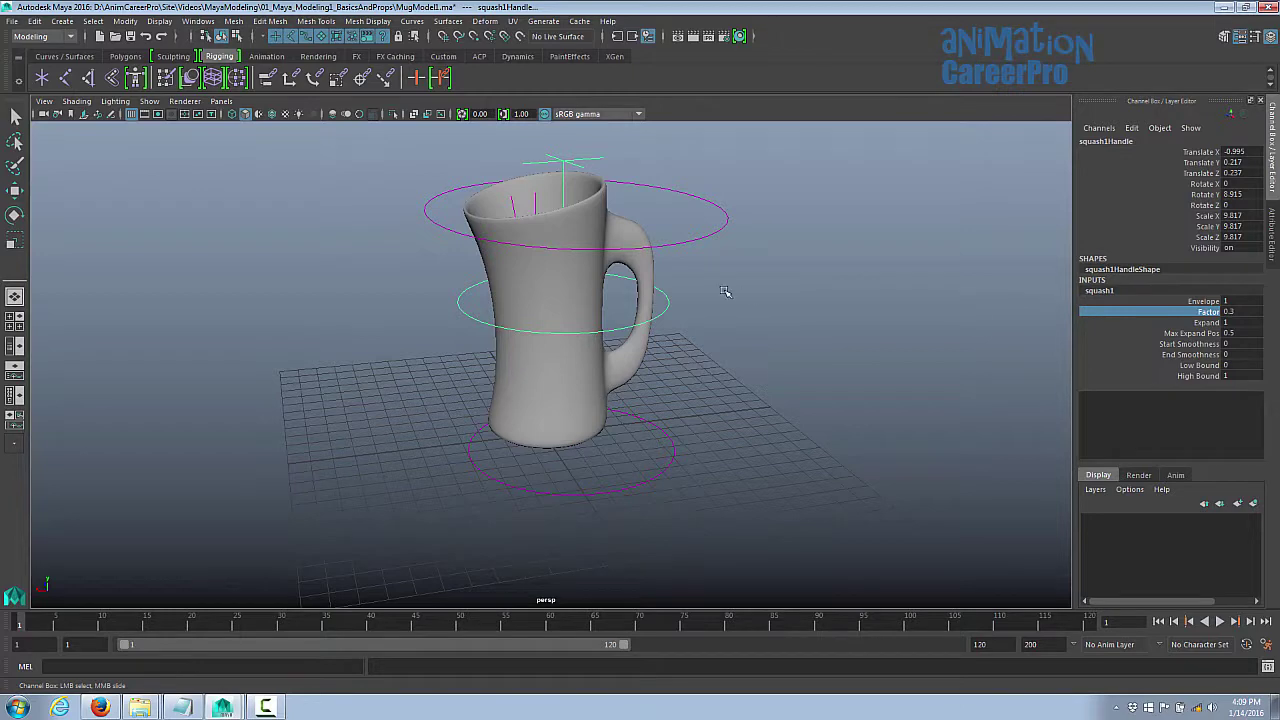
pyautogui.moveTo(725, 292); pyautogui.dragTo(719, 295, button='middle')
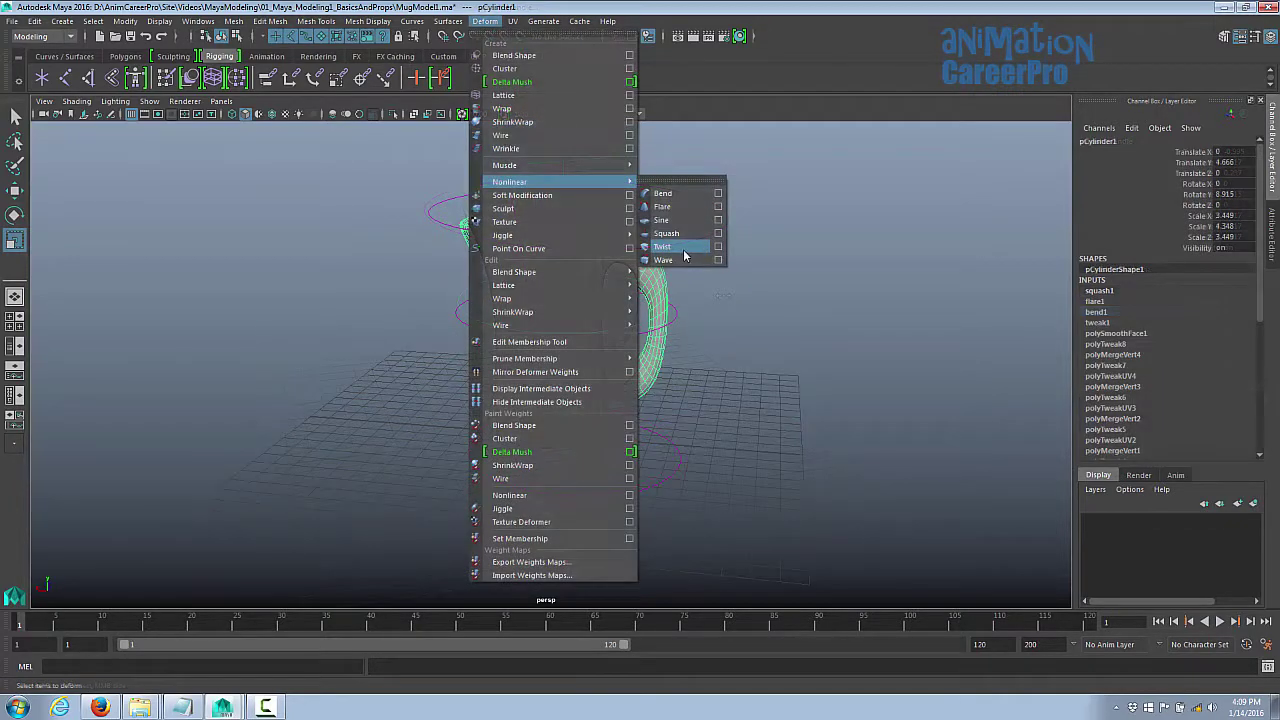
# Step: Add a nonlinear Twist deformer to the mug and set its Start Angle to about 18.3
pyautogui.click(685, 252)
pyautogui.click(1097, 292)
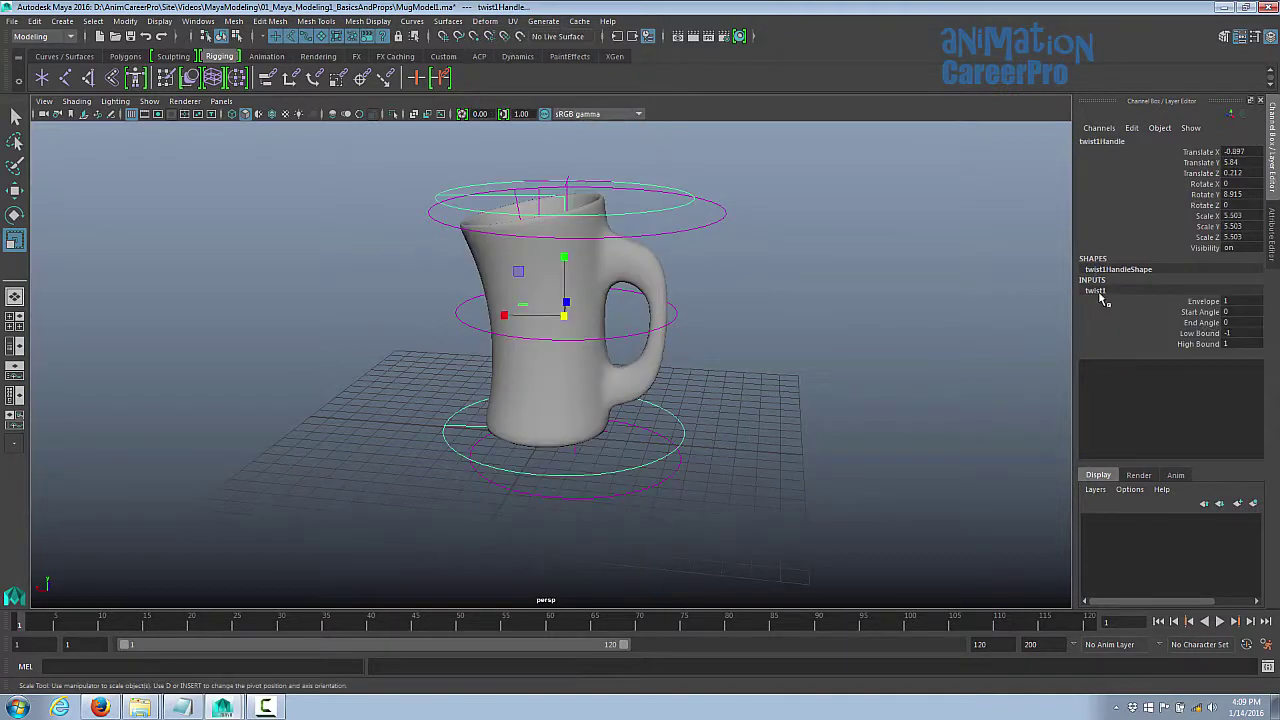
pyautogui.click(1198, 312)
pyautogui.moveTo(1172, 312); pyautogui.dragTo(825, 284, button='middle')
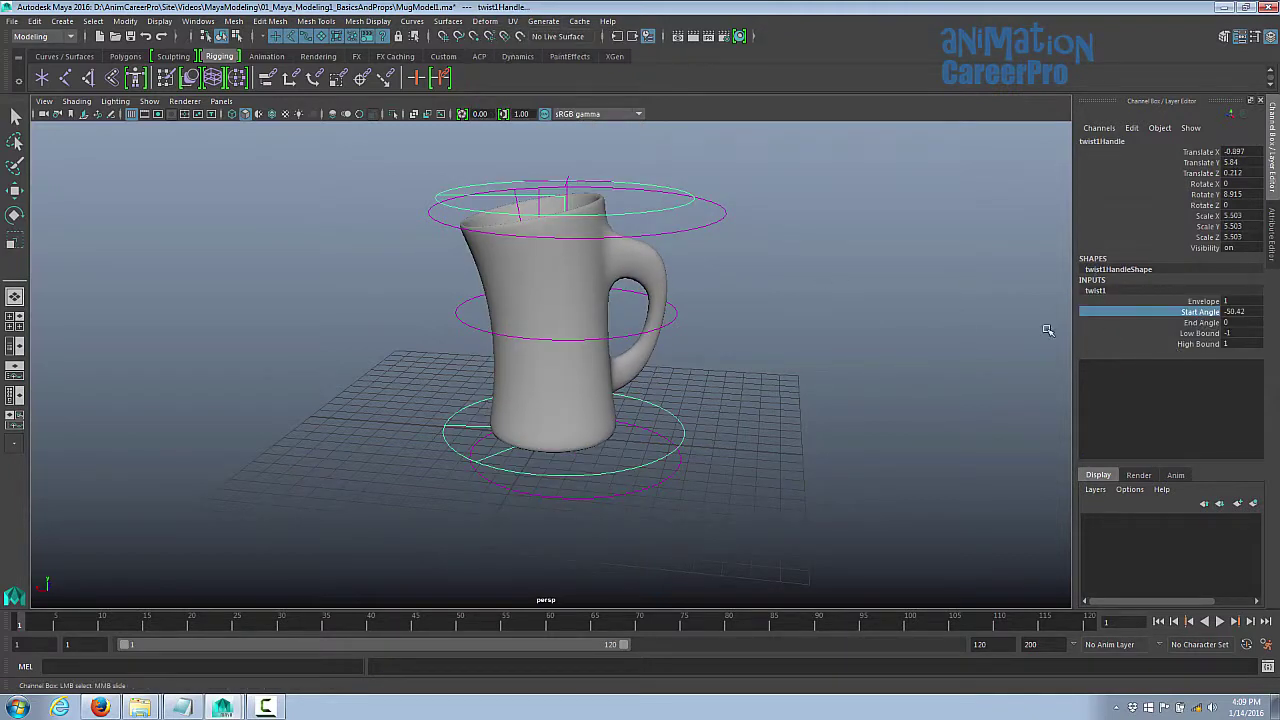
pyautogui.moveTo(1047, 330); pyautogui.dragTo(942, 311, button='middle')
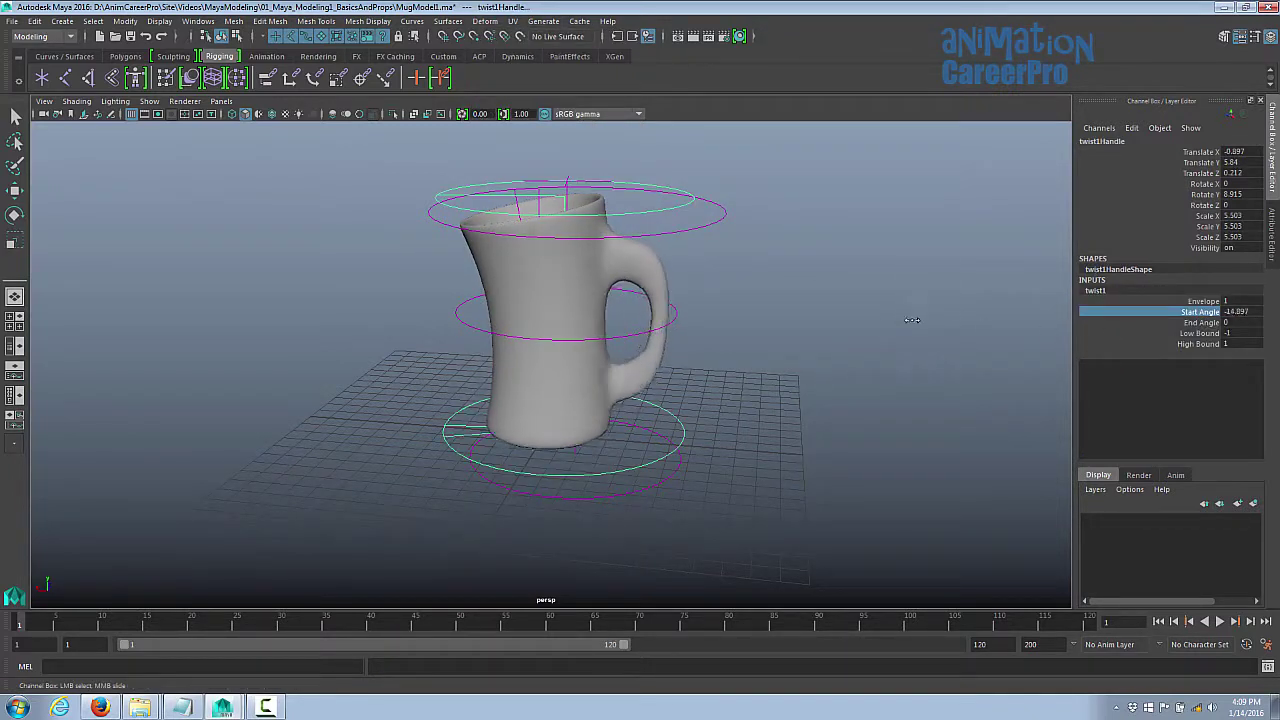
# Step: Set the twist deformer's End Angle to about -17.2 and test its effect with the Envelope attribute
pyautogui.click(1198, 322)
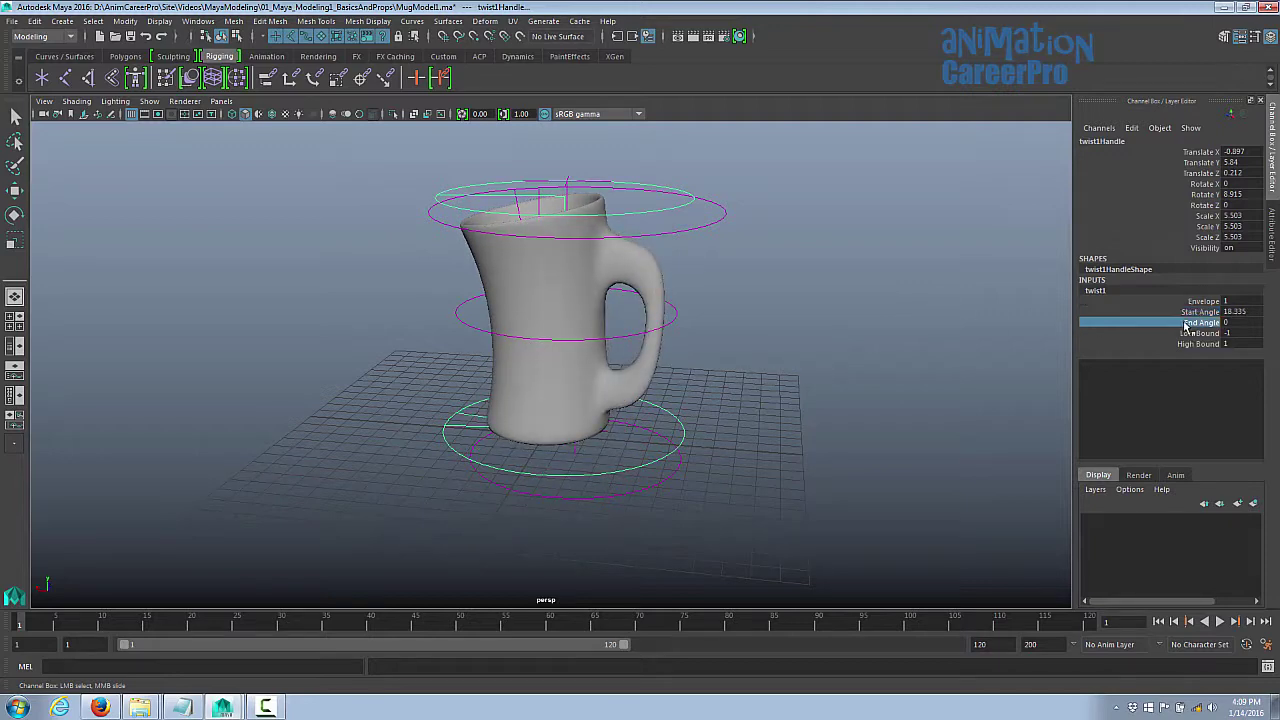
pyautogui.moveTo(1188, 327); pyautogui.dragTo(855, 365, button='middle')
pyautogui.keyDown('alt'); pyautogui.moveTo(854, 366); pyautogui.dragTo(838, 388); pyautogui.keyUp('alt')
pyautogui.moveTo(838, 388); pyautogui.dragTo(808, 391, button='middle')
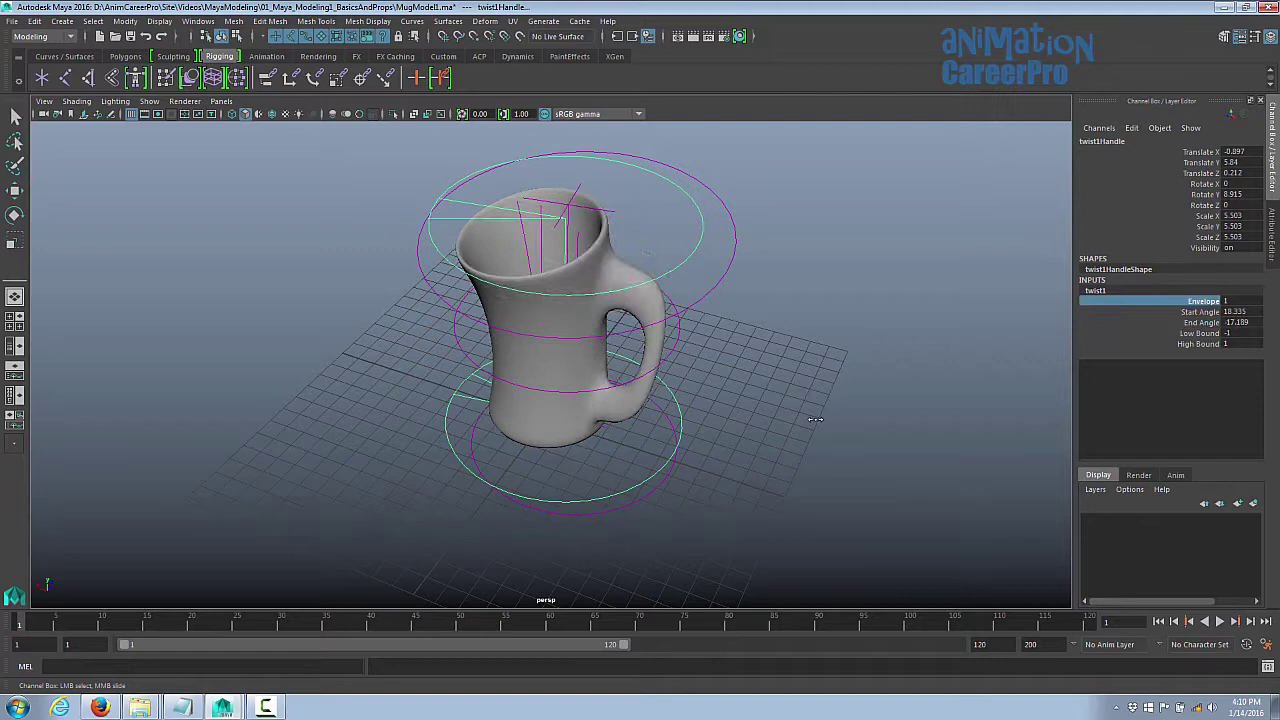
pyautogui.moveTo(818, 422); pyautogui.dragTo(818, 422, button='middle')
# Step: Set the twist's Low Bound to 0, fit its handle to the mug's base at scale about 9.8, and set End Angle to about -11.5
pyautogui.click(1165, 334)
pyautogui.keyDown('alt'); pyautogui.moveTo(798, 349); pyautogui.dragTo(814, 322); pyautogui.keyUp('alt')
pyautogui.click(1242, 336)
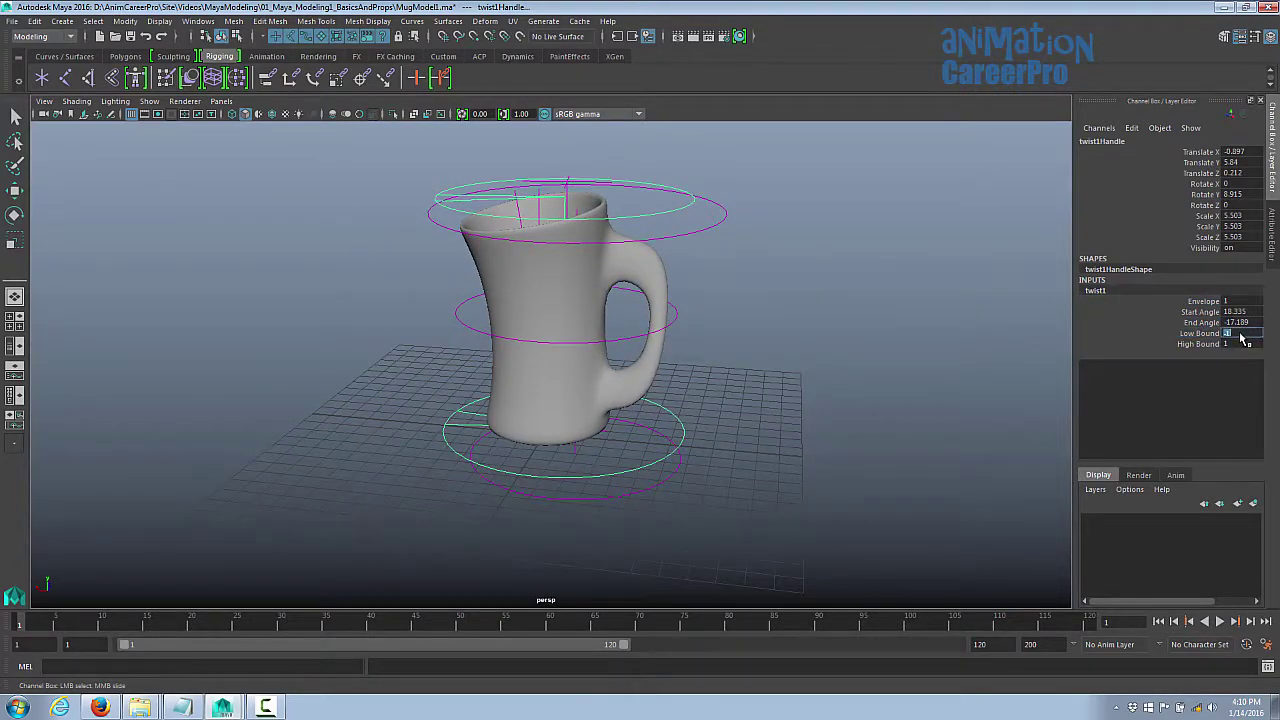
pyautogui.keyDown('alt'); pyautogui.moveTo(752, 362); pyautogui.dragTo(706, 350); pyautogui.keyUp('alt')
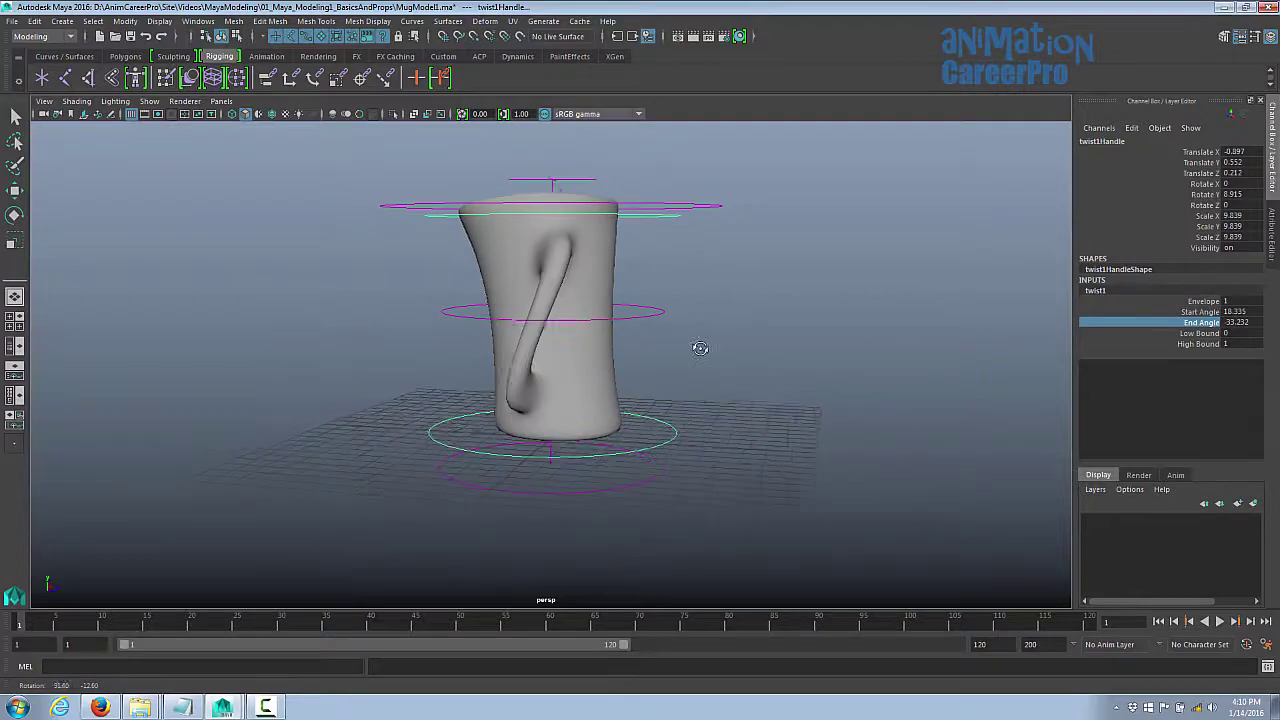
pyautogui.moveTo(706, 350); pyautogui.dragTo(731, 351, button='middle')
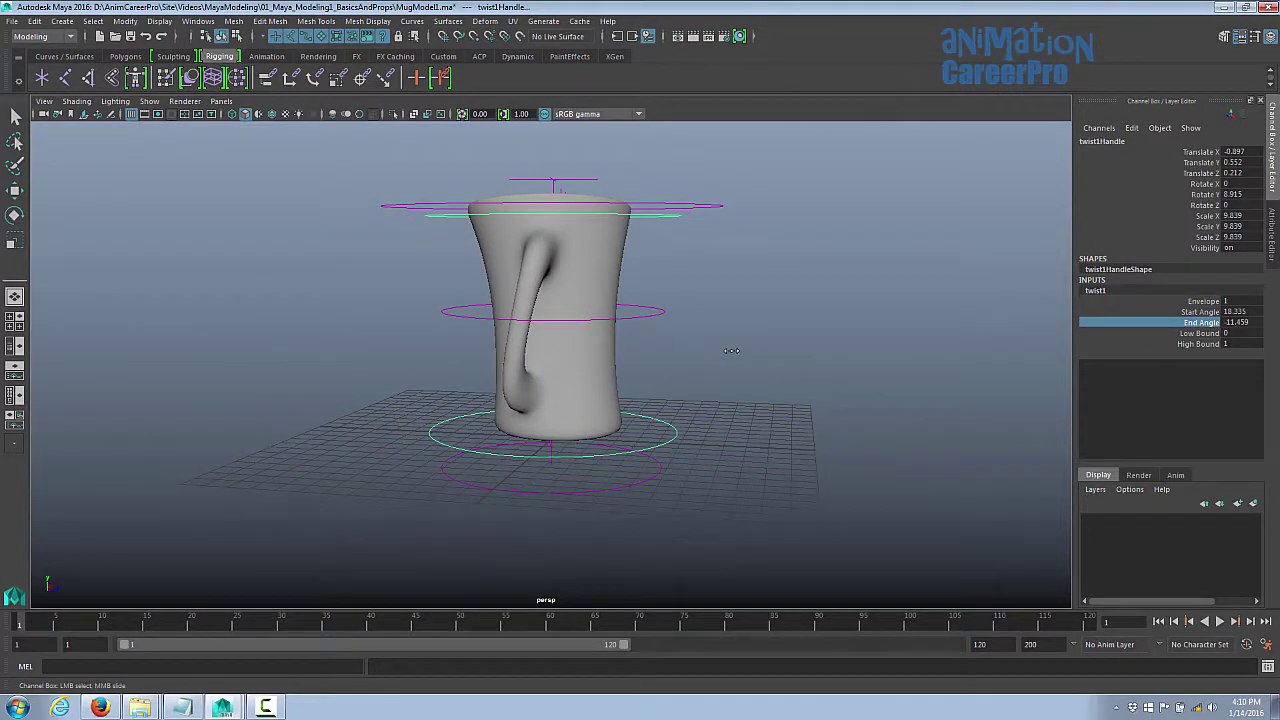
# Step: Duplicate the deformed mug and move the copy along X to about -13.5, beside the original
pyautogui.keyDown('alt'); pyautogui.moveTo(649, 330); pyautogui.dragTo(769, 326); pyautogui.keyUp('alt')
pyautogui.keyDown('alt'); pyautogui.moveTo(769, 326); pyautogui.dragTo(707, 305); pyautogui.keyUp('alt')
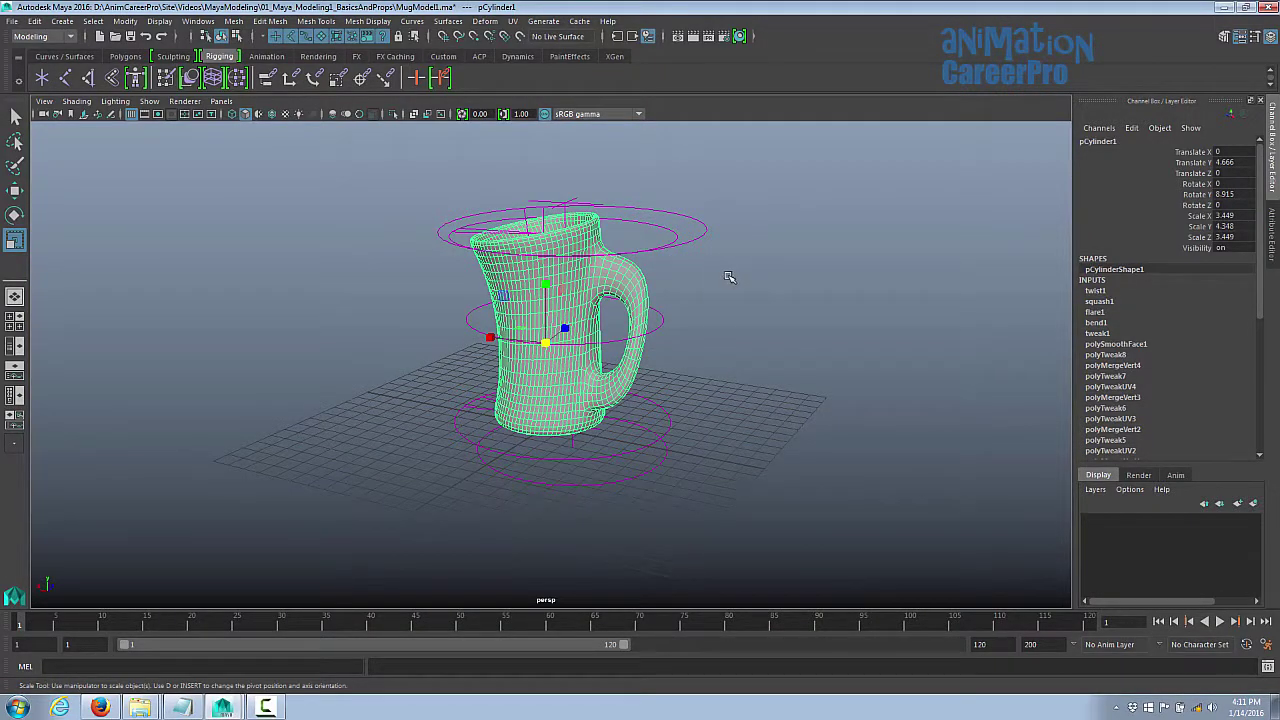
pyautogui.click(34, 21)
pyautogui.click(80, 215)
pyautogui.press('w')
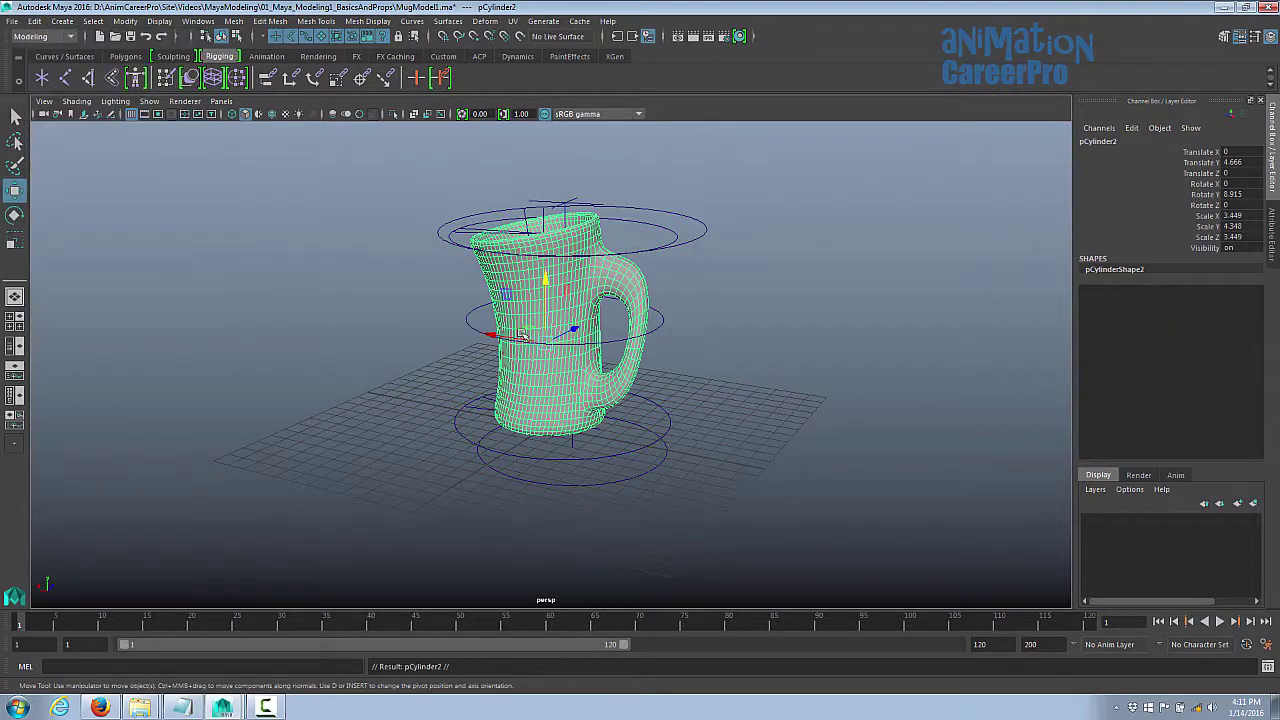
pyautogui.moveTo(481, 334); pyautogui.dragTo(818, 344)
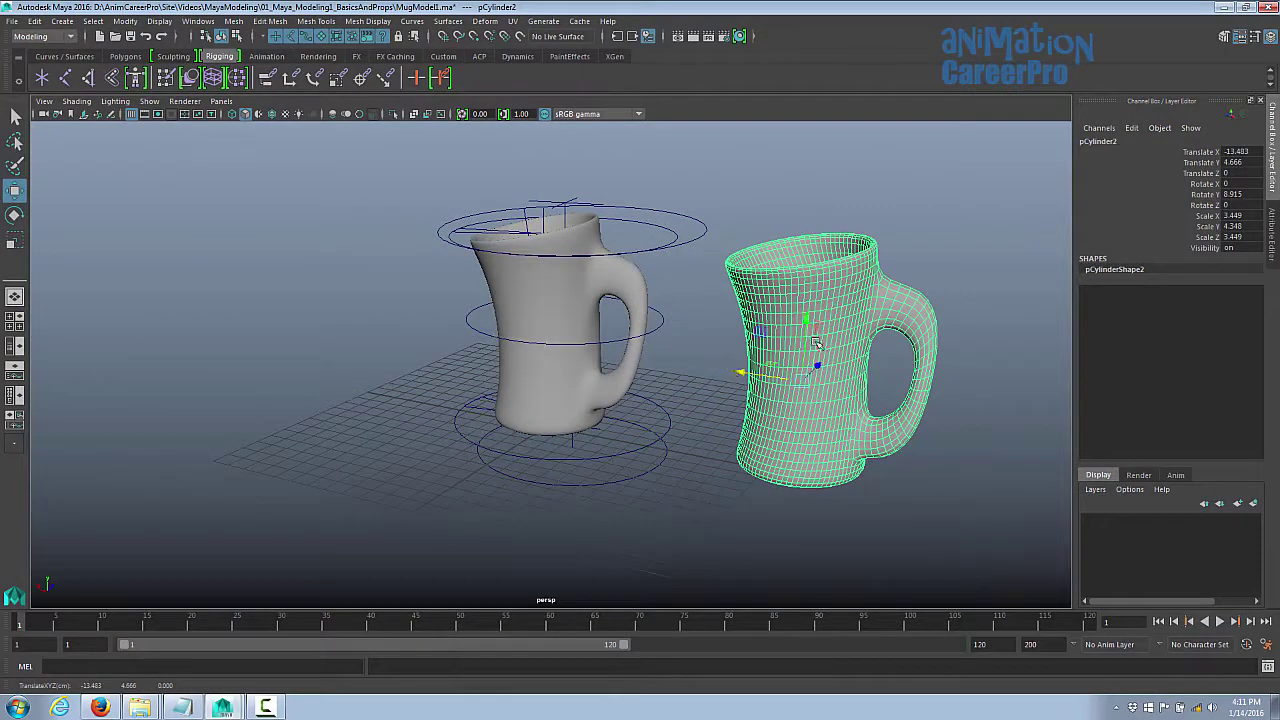
pyautogui.keyDown('alt'); pyautogui.moveTo(920, 332); pyautogui.dragTo(573, 262); pyautogui.keyUp('alt')
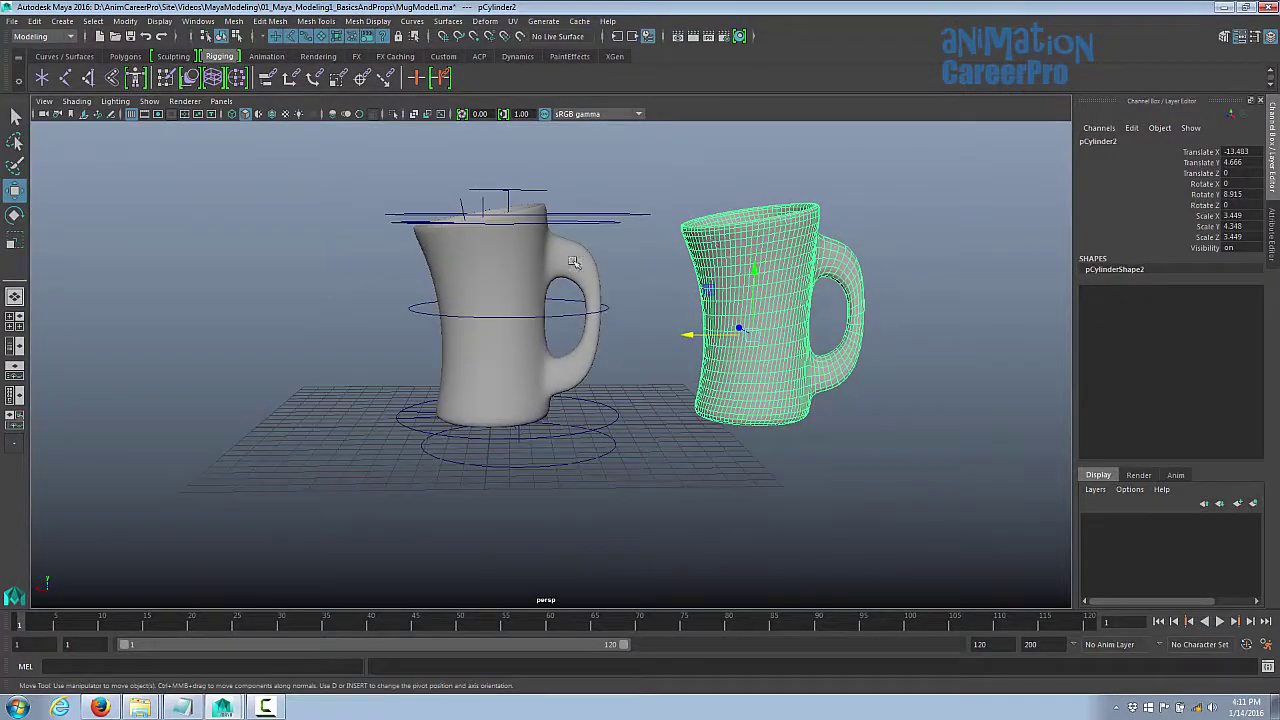
# Step: Group the original mug with its deformer handles and hide the group
pyautogui.click(550, 258)
pyautogui.keyDown('alt'); pyautogui.moveTo(510, 232); pyautogui.dragTo(524, 258); pyautogui.keyUp('alt')
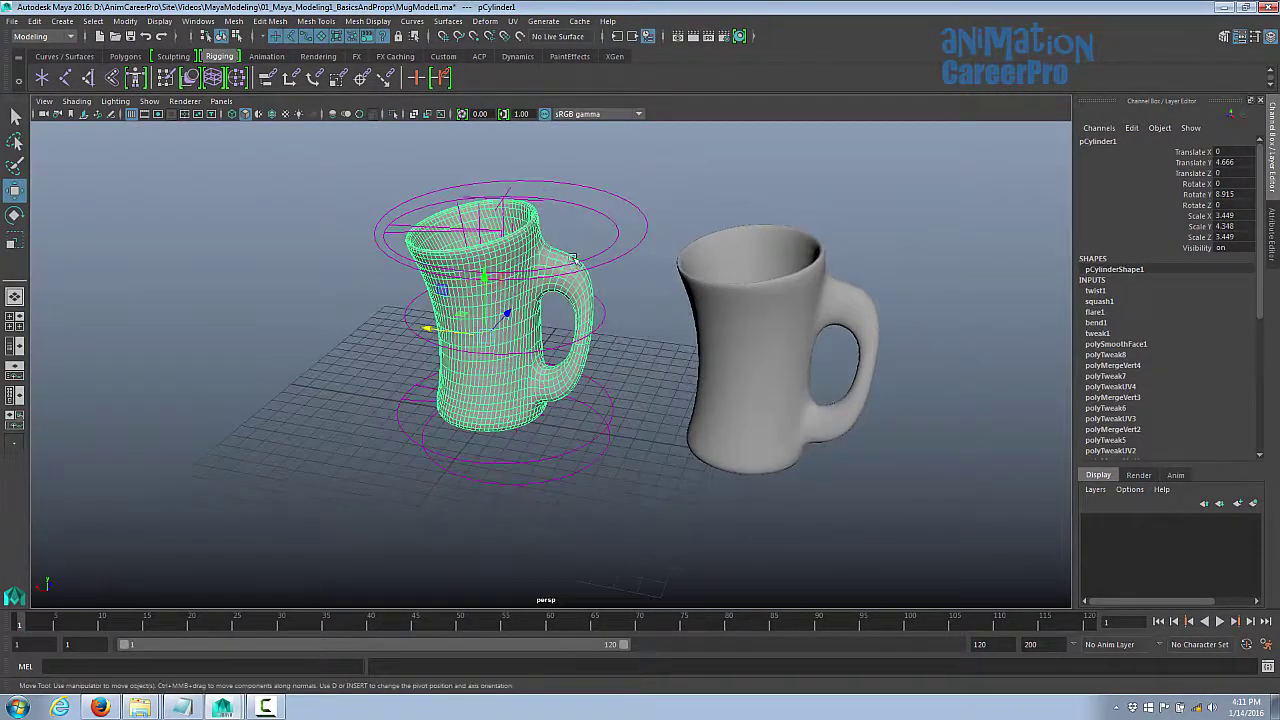
pyautogui.keyDown('alt'); pyautogui.moveTo(549, 302); pyautogui.dragTo(619, 224); pyautogui.keyUp('alt')
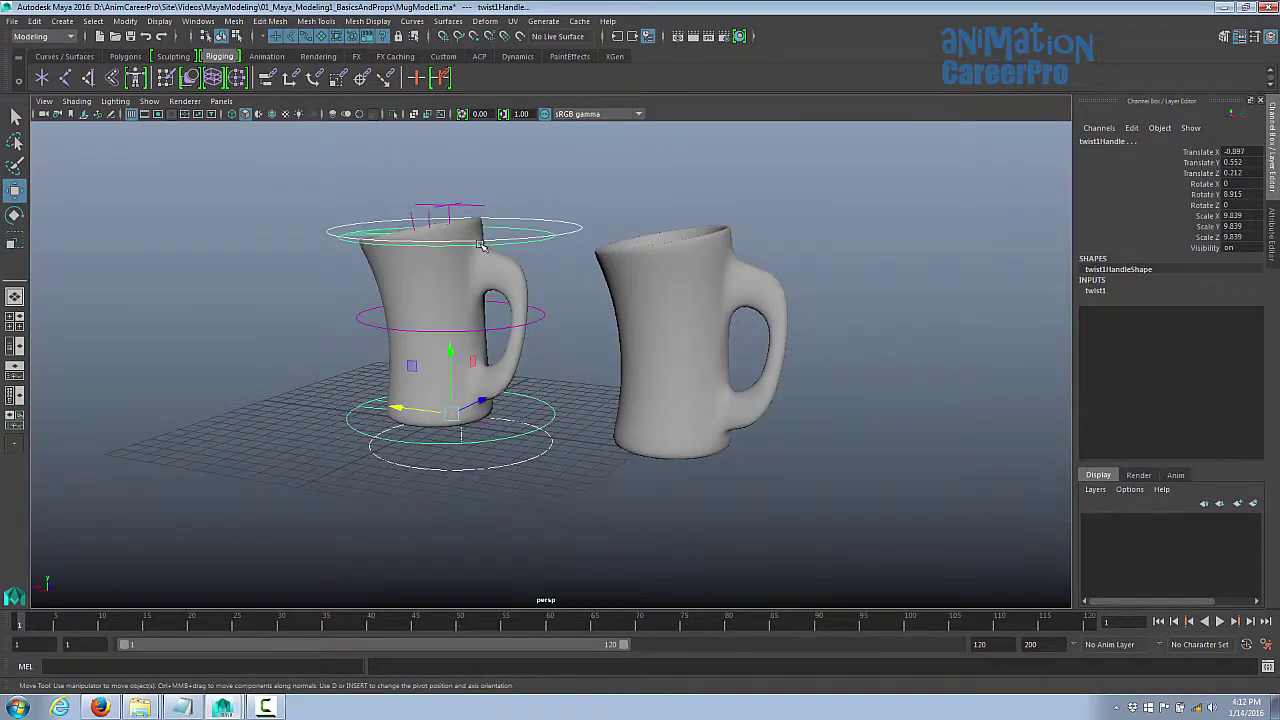
pyautogui.keyDown('alt'); pyautogui.moveTo(548, 256); pyautogui.dragTo(411, 205); pyautogui.keyUp('alt')
pyautogui.click(505, 487)
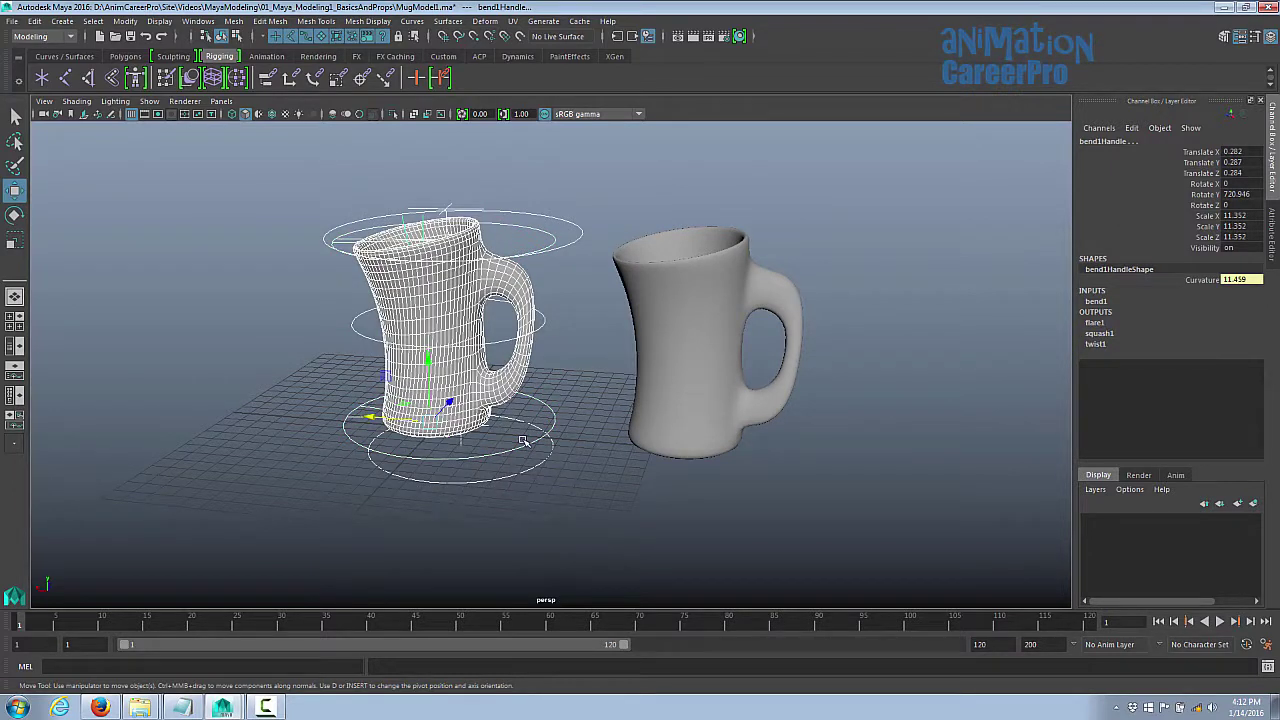
pyautogui.hotkey('ctrl', 'h')
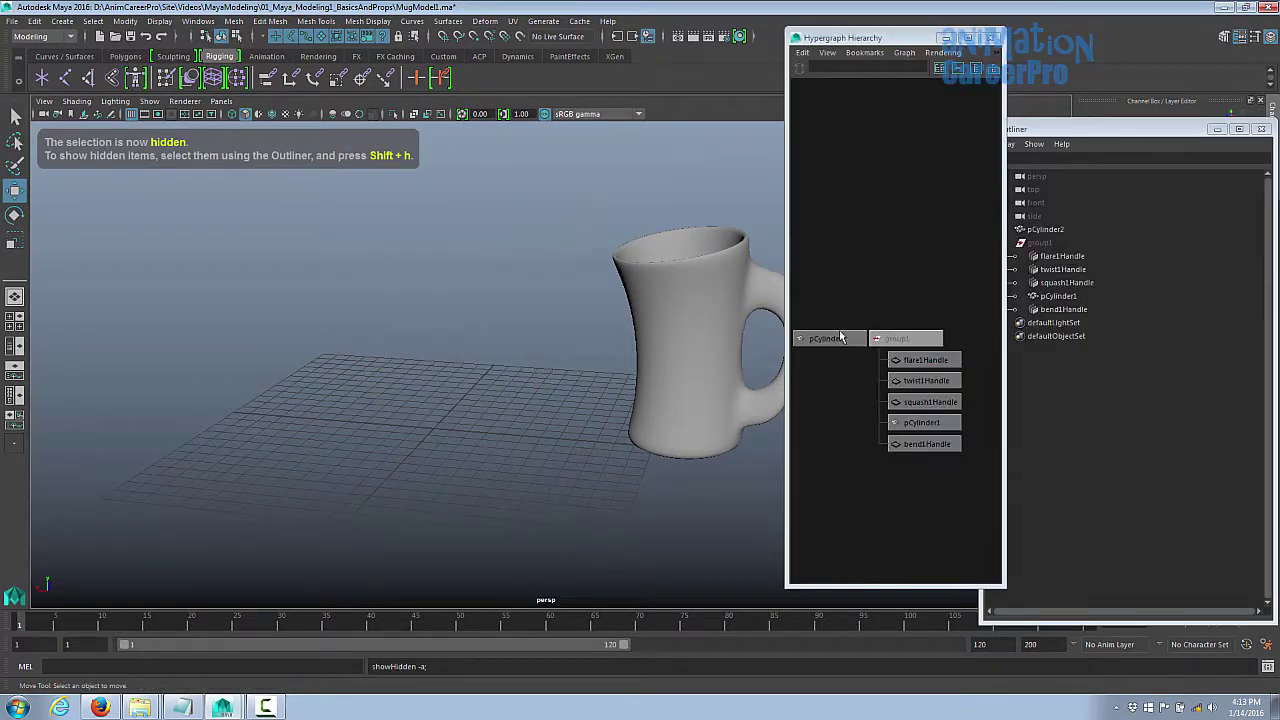
# Step: Select the deformer group in the Hypergraph and inspect the mug from several angles
pyautogui.click(895, 338)
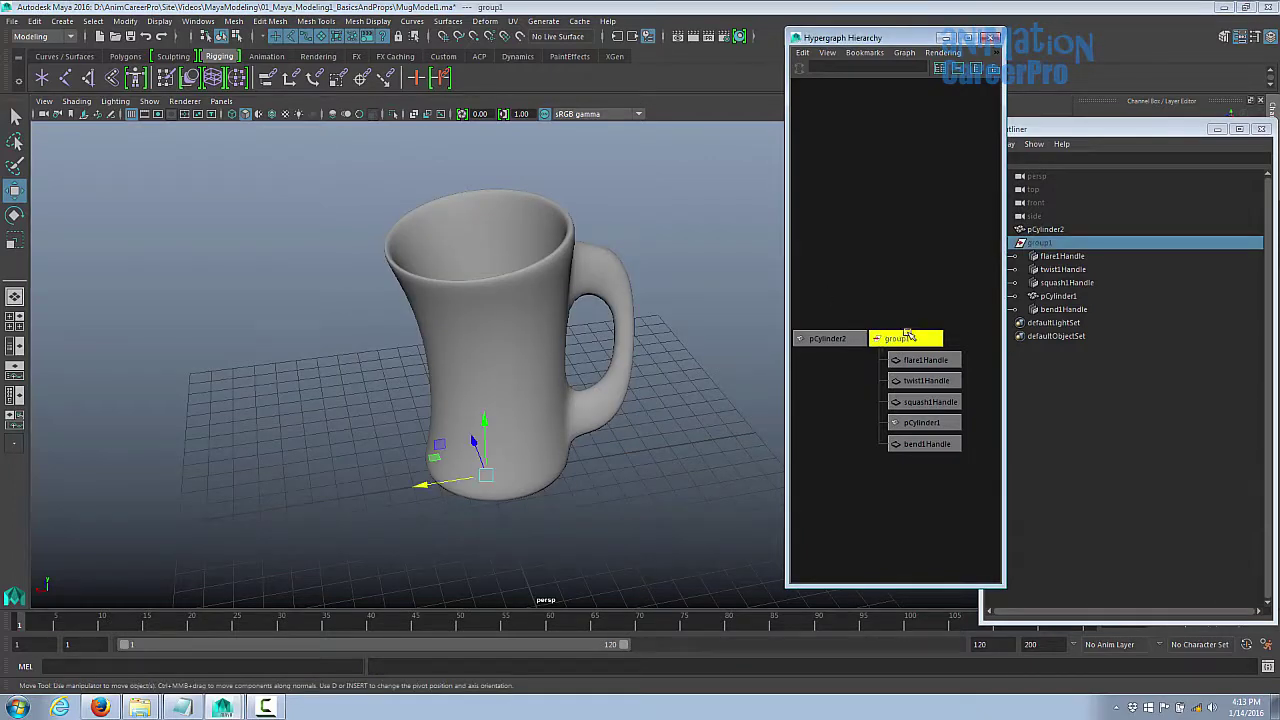
pyautogui.keyDown('alt'); pyautogui.moveTo(690, 315); pyautogui.dragTo(598, 334, button='right'); pyautogui.keyUp('alt')
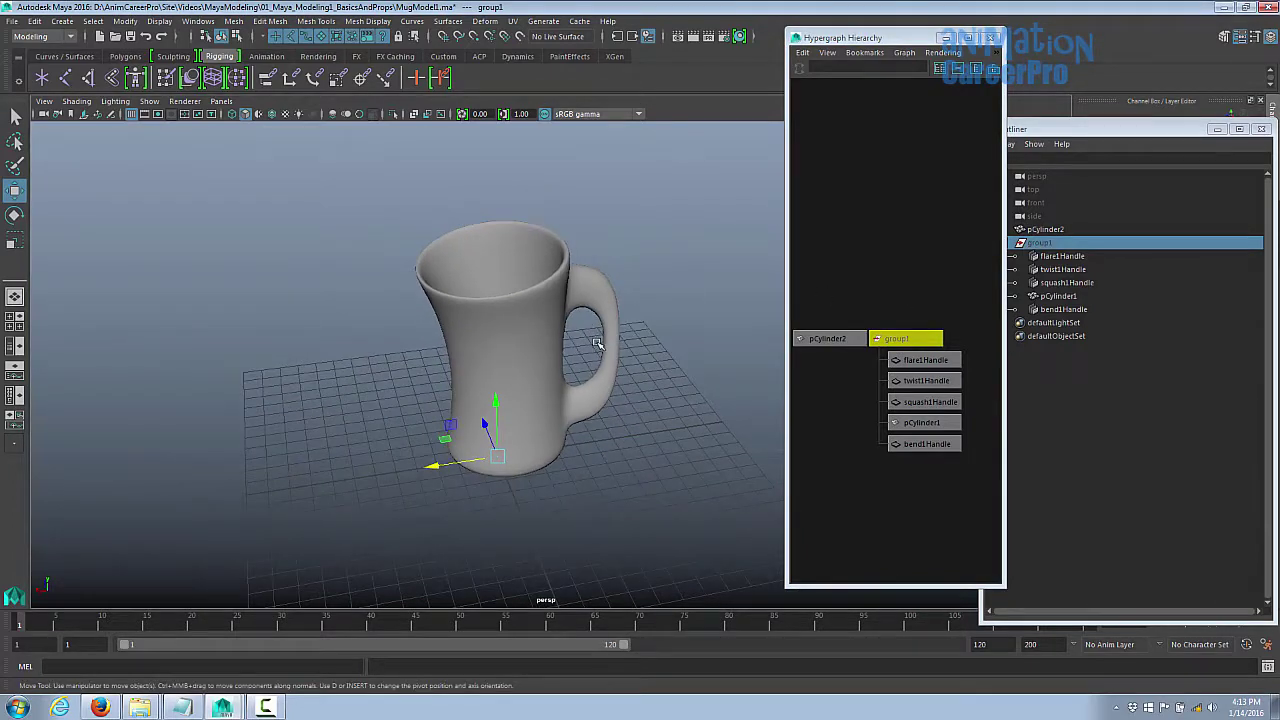
pyautogui.keyDown('alt'); pyautogui.moveTo(660, 302); pyautogui.dragTo(510, 288); pyautogui.keyUp('alt')
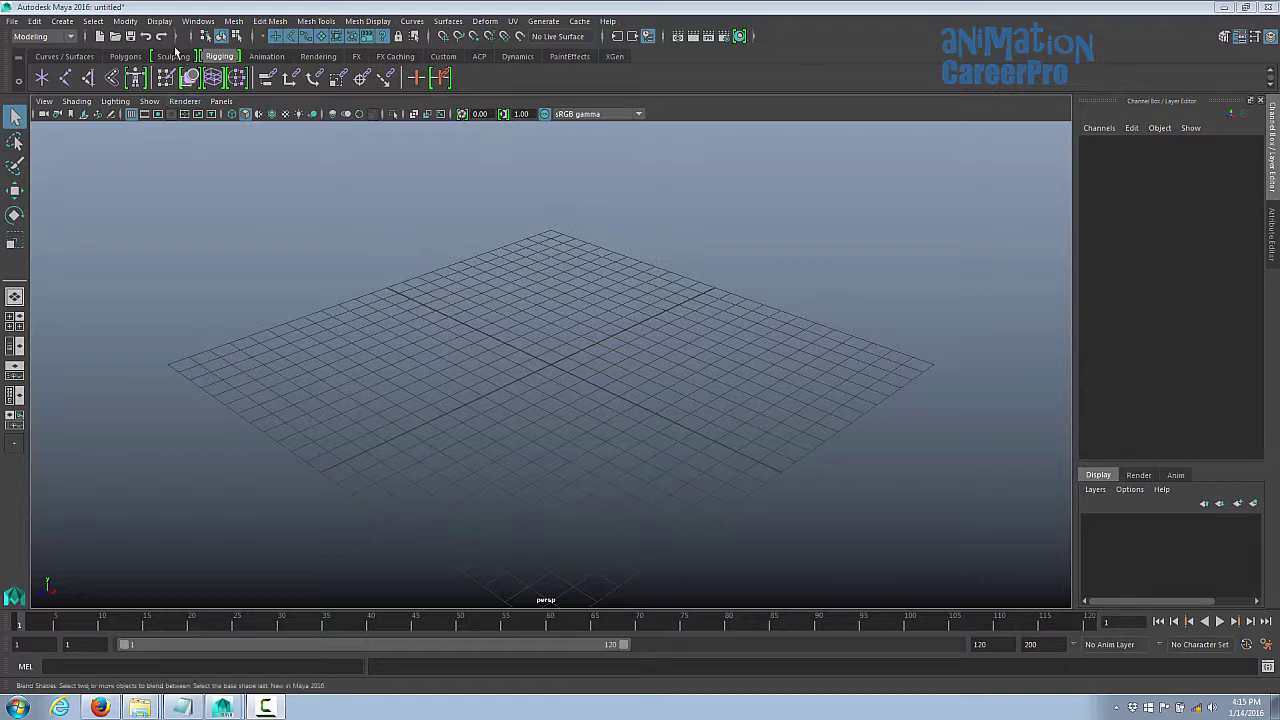
# Step: Create a polygon plane in the empty scene, scale it uniformly to about 24.35 and raise it to about 2.26 in Y
pyautogui.click(125, 56)
pyautogui.click(136, 79)
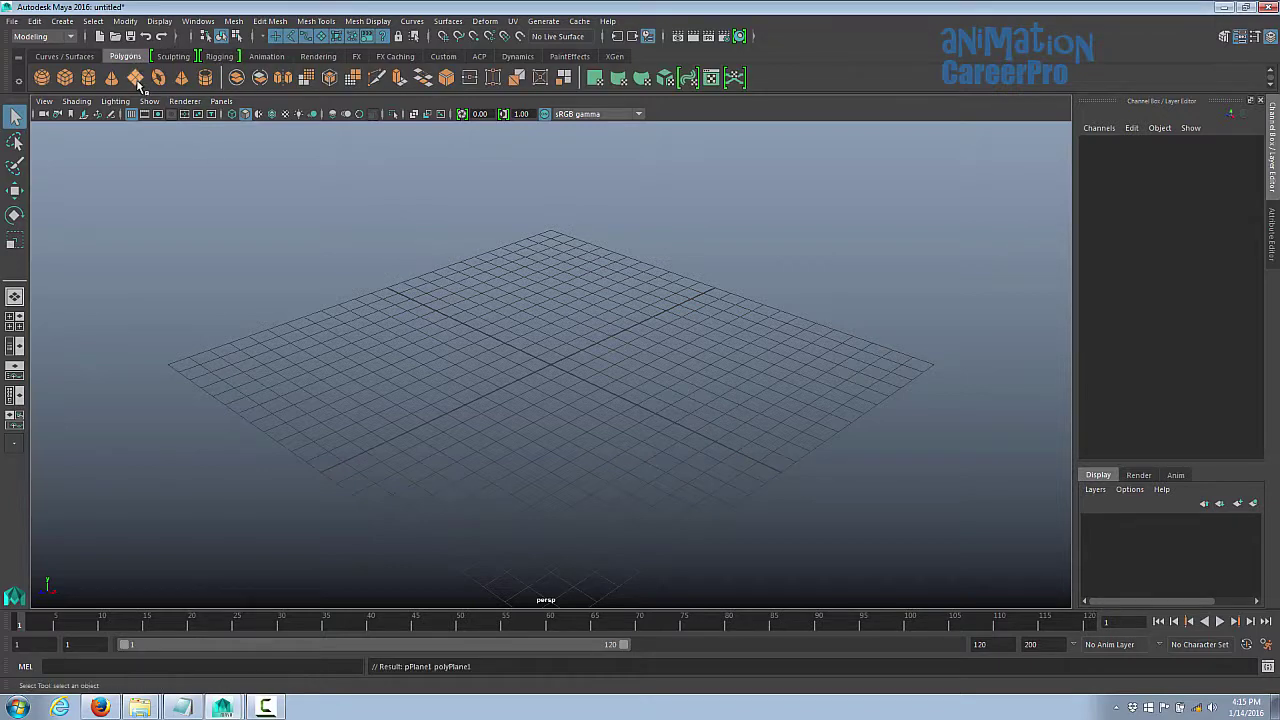
pyautogui.press('r')
pyautogui.moveTo(850, 379); pyautogui.dragTo(927, 377)
pyautogui.press('w')
pyautogui.moveTo(550, 308); pyautogui.dragTo(551, 266)
pyautogui.moveTo(645, 250)
pyautogui.keyDown('alt'); pyautogui.mouseDown()
pyautogui.moveTo(663, 243)
pyautogui.moveTo(650, 248)
pyautogui.mouseUp(); pyautogui.keyUp('alt')
pyautogui.scroll(-2, 646, 252)
pyautogui.keyDown('alt'); pyautogui.moveTo(635, 303); pyautogui.dragTo(643, 308); pyautogui.keyUp('alt')
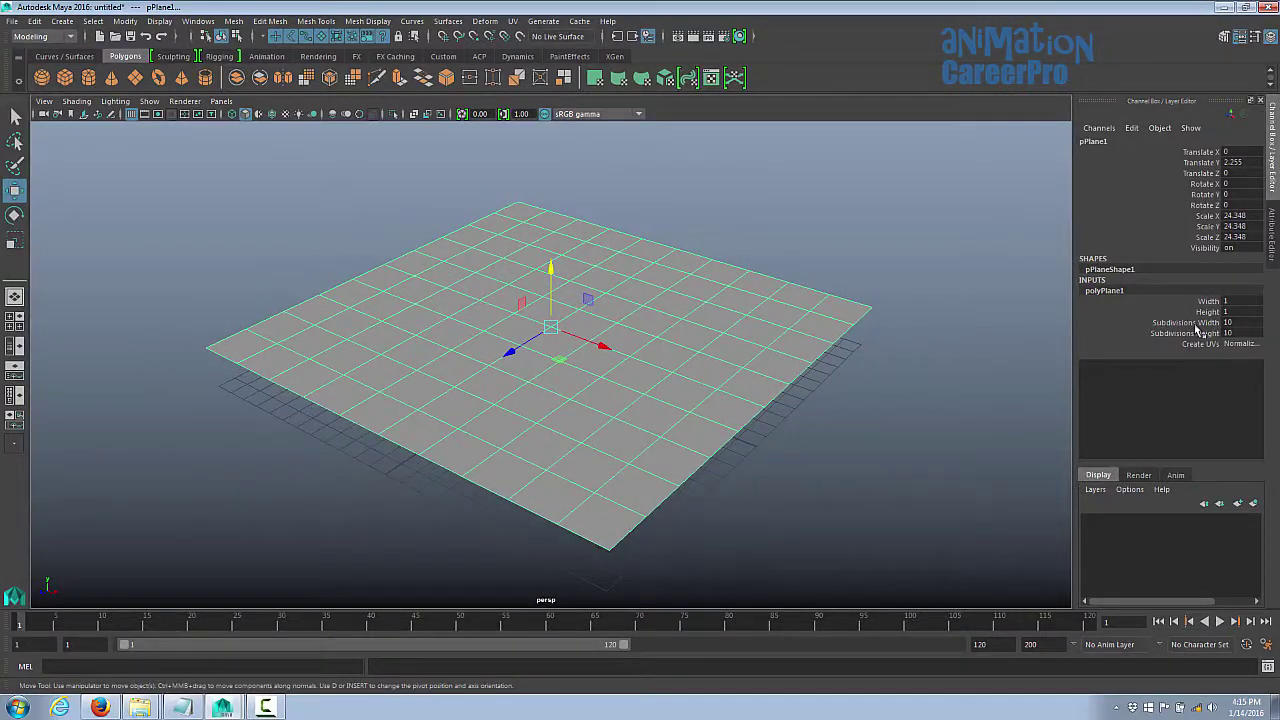
# Step: Set the plane's Subdivisions Width and Height to 50 and activate the Sculpt Tool on it
pyautogui.moveTo(1192, 326); pyautogui.dragTo(1179, 337)
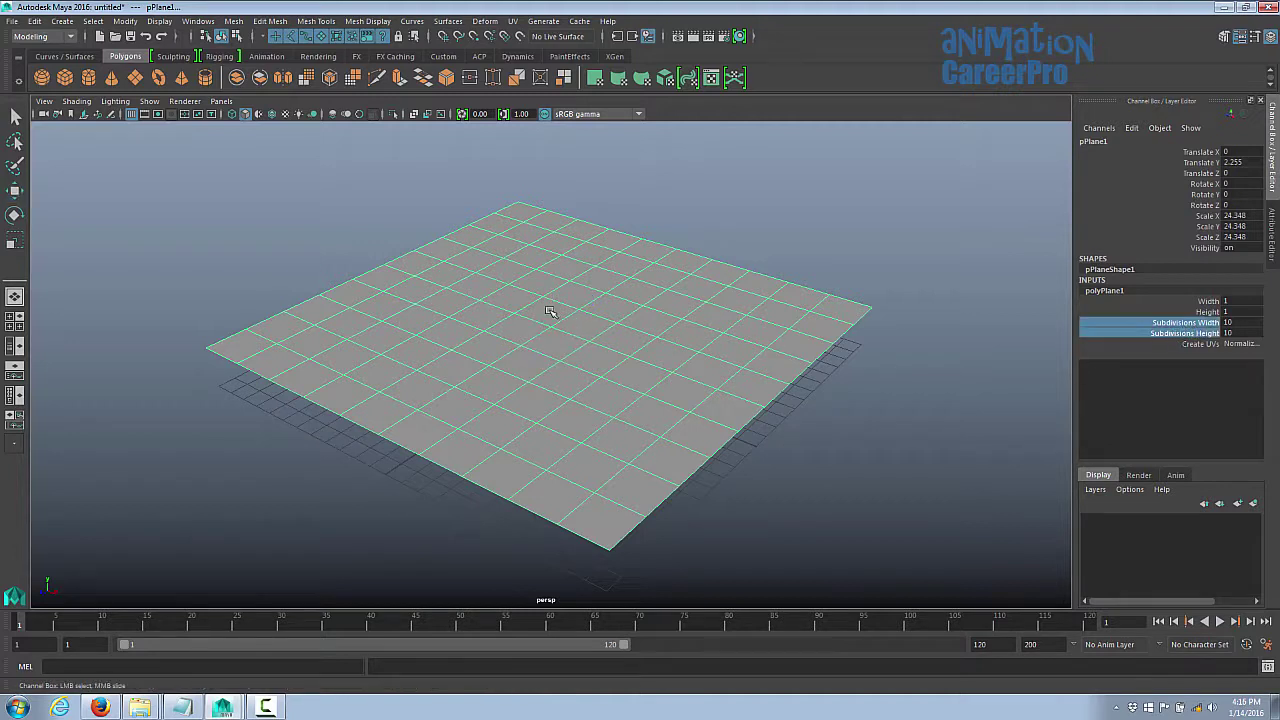
pyautogui.moveTo(711, 207); pyautogui.dragTo(1015, 228, button='middle')
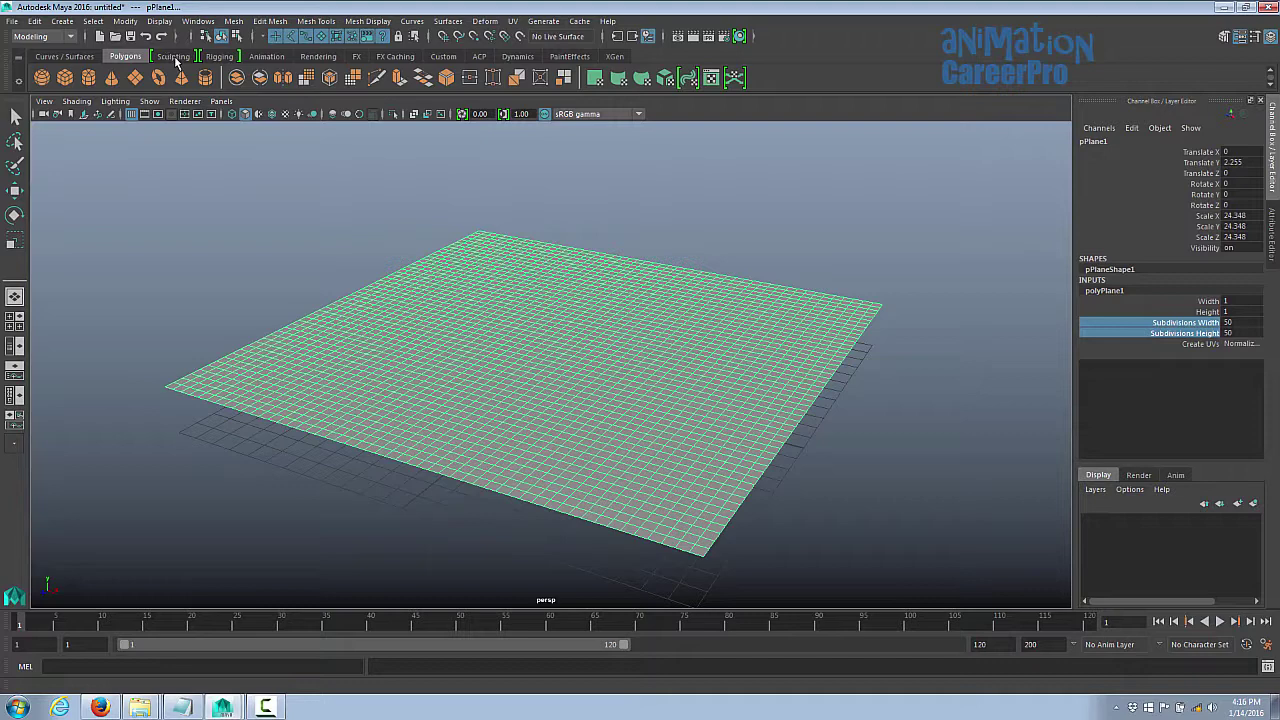
pyautogui.click(174, 57)
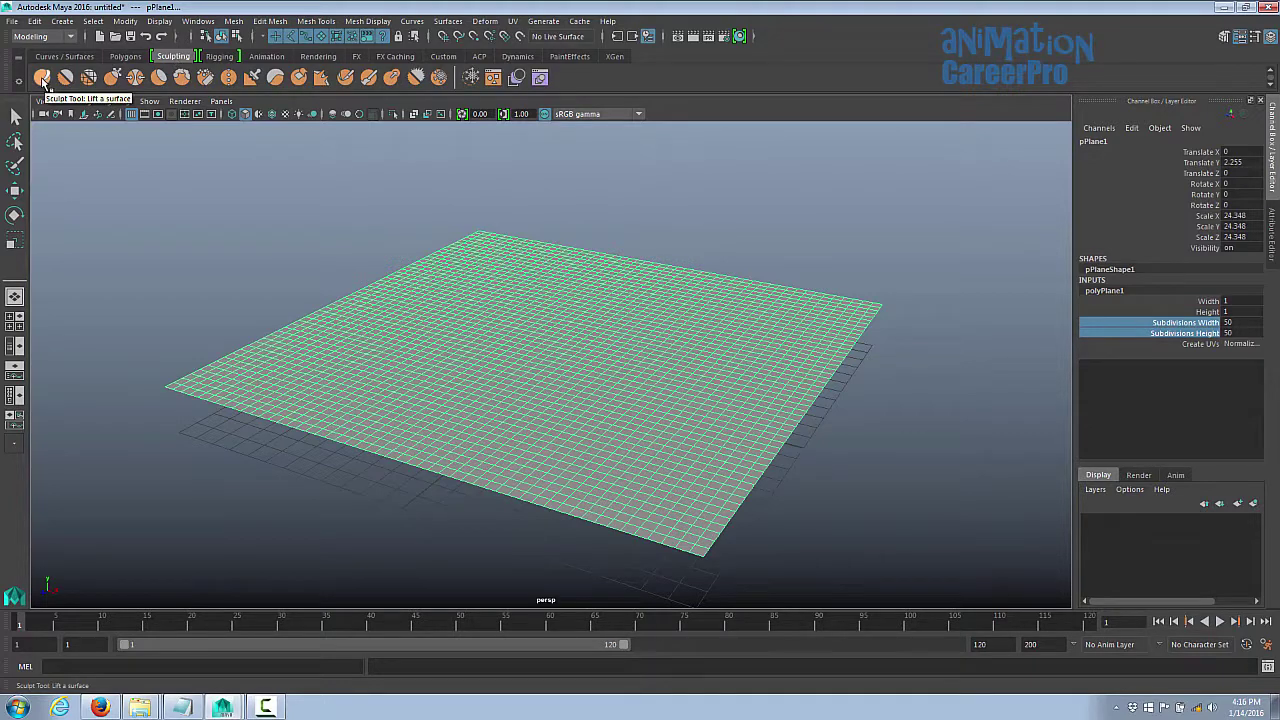
pyautogui.click(42, 79)
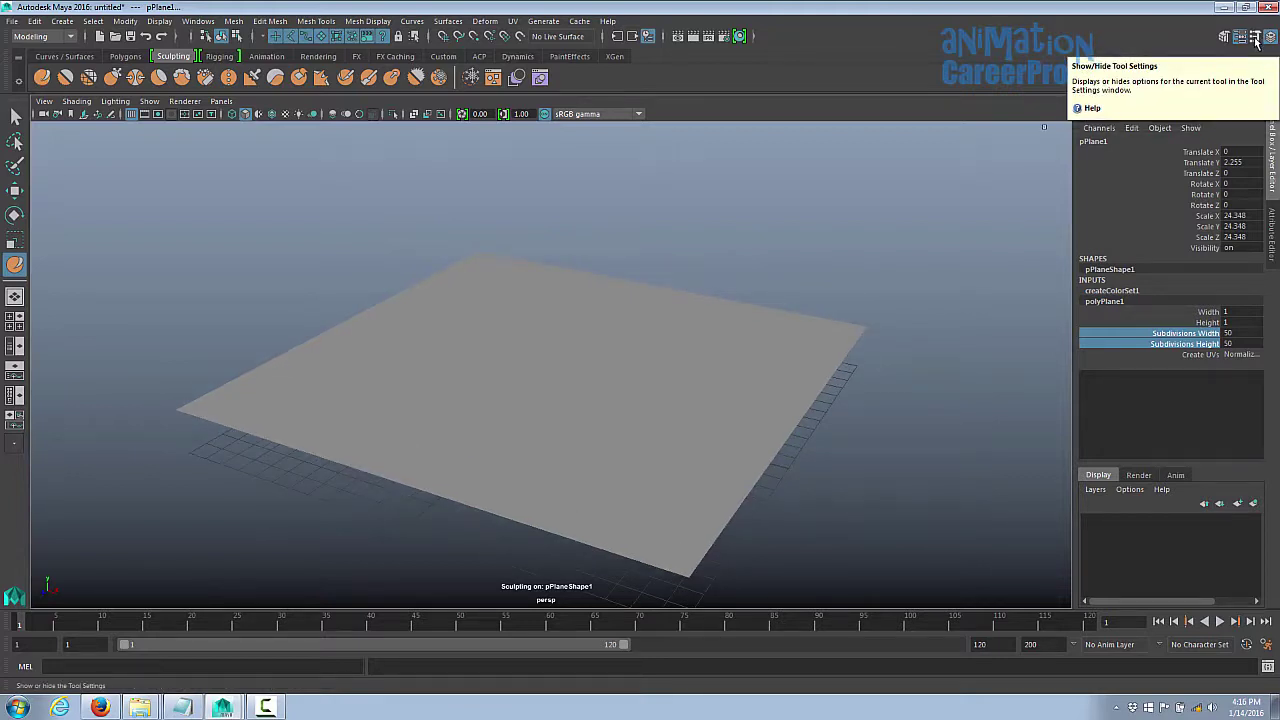
# Step: Show the tool settings, keep Size Units at World, and lift a low curved ridge on the plane with brush size 1
pyautogui.click(1255, 38)
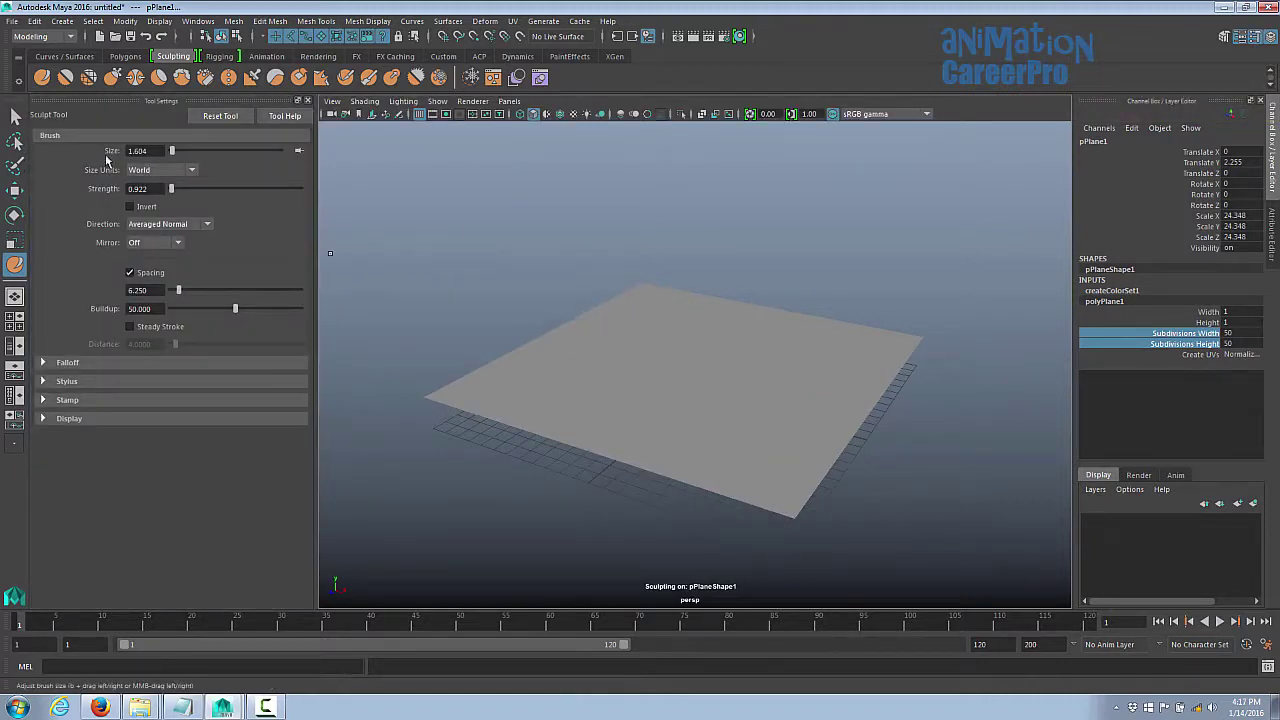
pyautogui.click(191, 170)
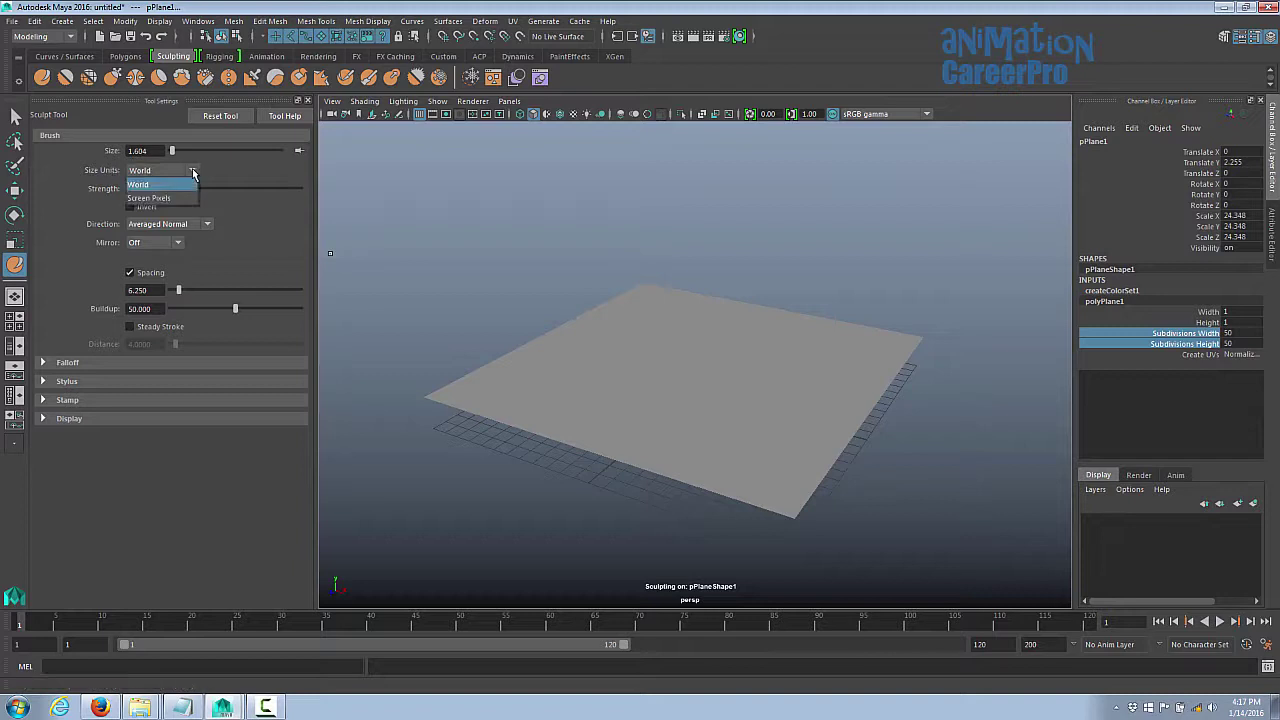
pyautogui.click(191, 172)
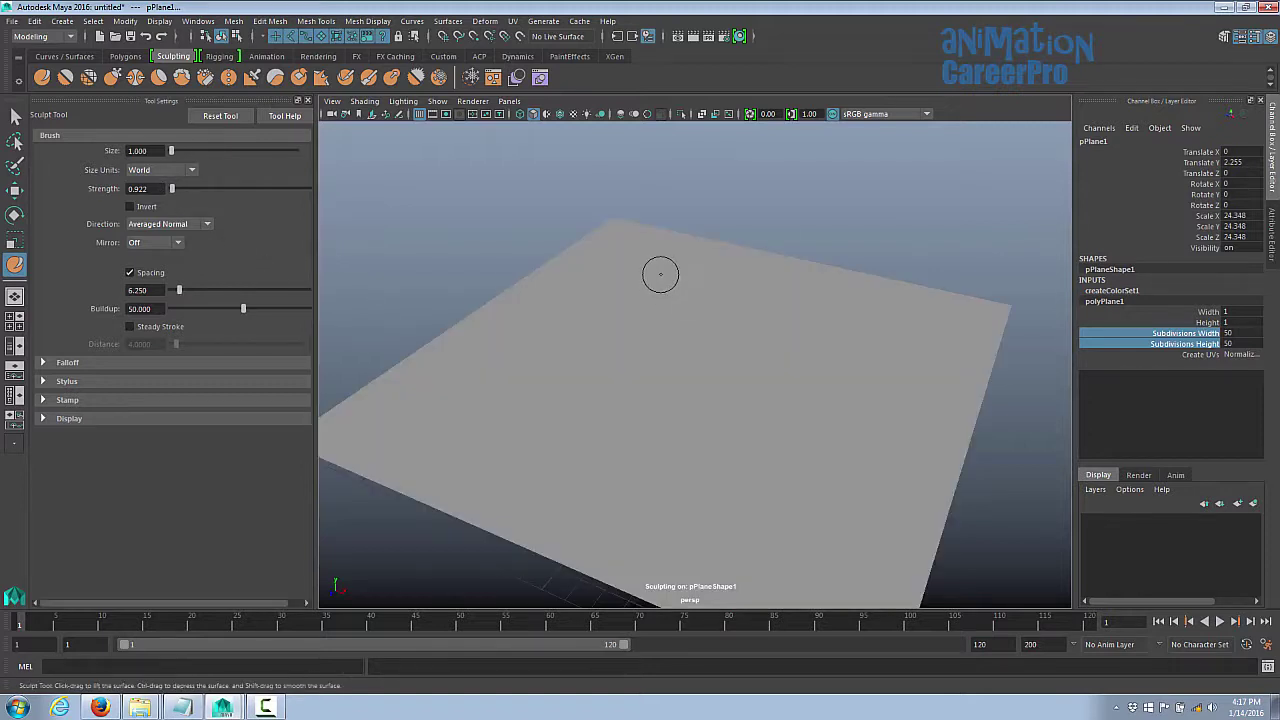
pyautogui.scroll(-3, 655, 270)
pyautogui.scroll(2, 630, 280)
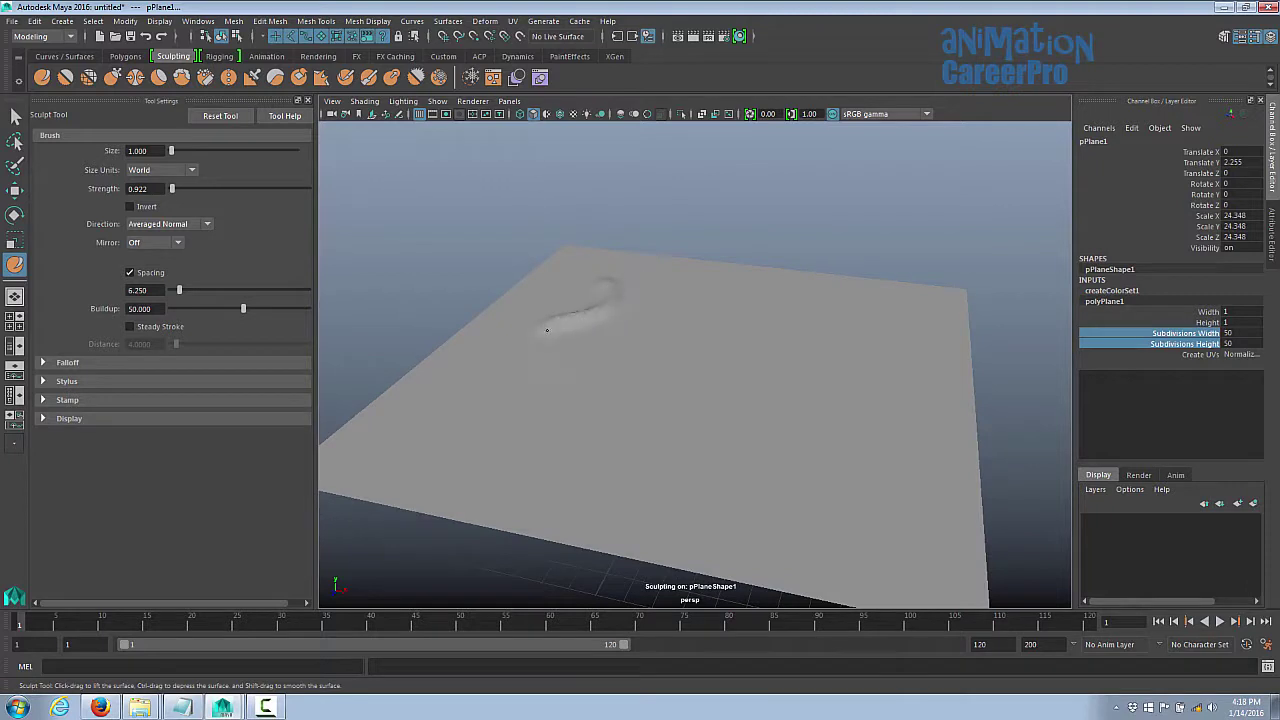
pyautogui.moveTo(558, 369)
pyautogui.keyDown('alt'); pyautogui.mouseDown()
pyautogui.moveTo(663, 334)
pyautogui.moveTo(406, 285)
pyautogui.mouseUp(); pyautogui.keyUp('alt')
# Step: Sculpt a tall spiky ridge at strength about 12.9 and a second ridge along the low curve at strength about 5.5
pyautogui.moveTo(172, 189); pyautogui.dragTo(190, 195)
pyautogui.keyDown('alt'); pyautogui.moveTo(576, 337); pyautogui.dragTo(512, 342); pyautogui.keyUp('alt')
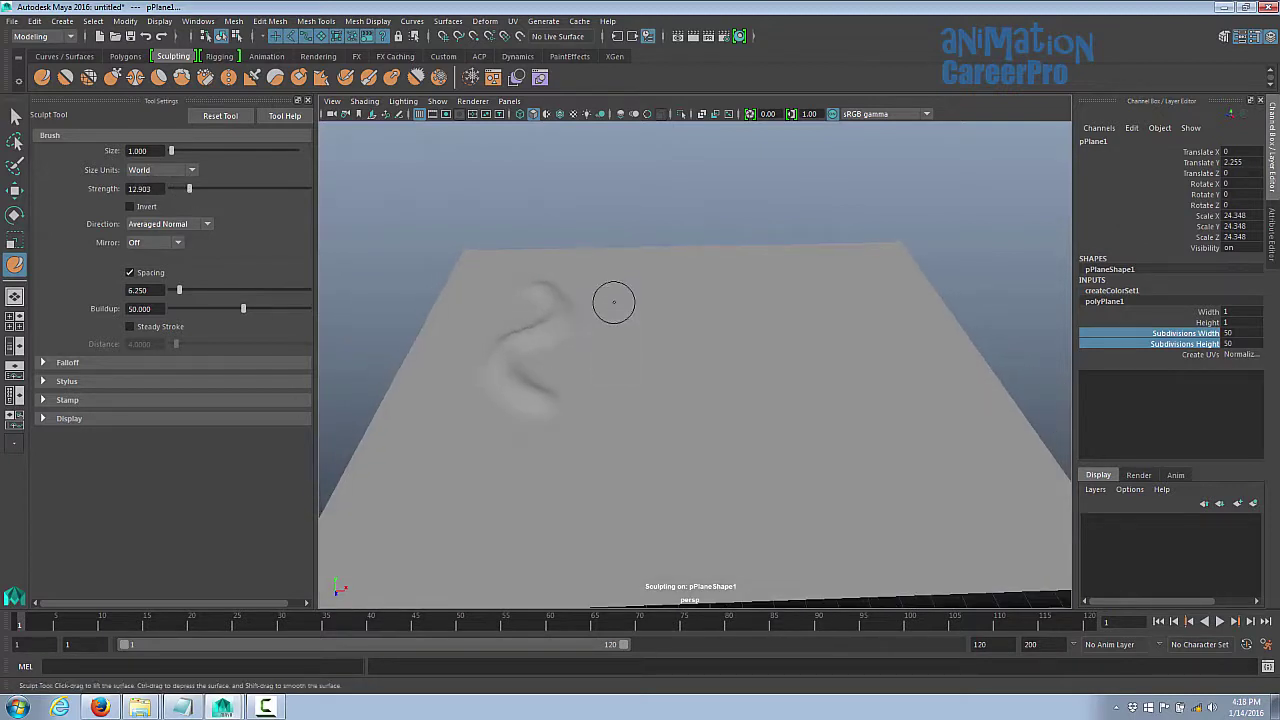
pyautogui.moveTo(586, 274)
pyautogui.mouseDown()
pyautogui.moveTo(600, 280)
pyautogui.moveTo(580, 340)
pyautogui.moveTo(634, 411)
pyautogui.mouseUp()
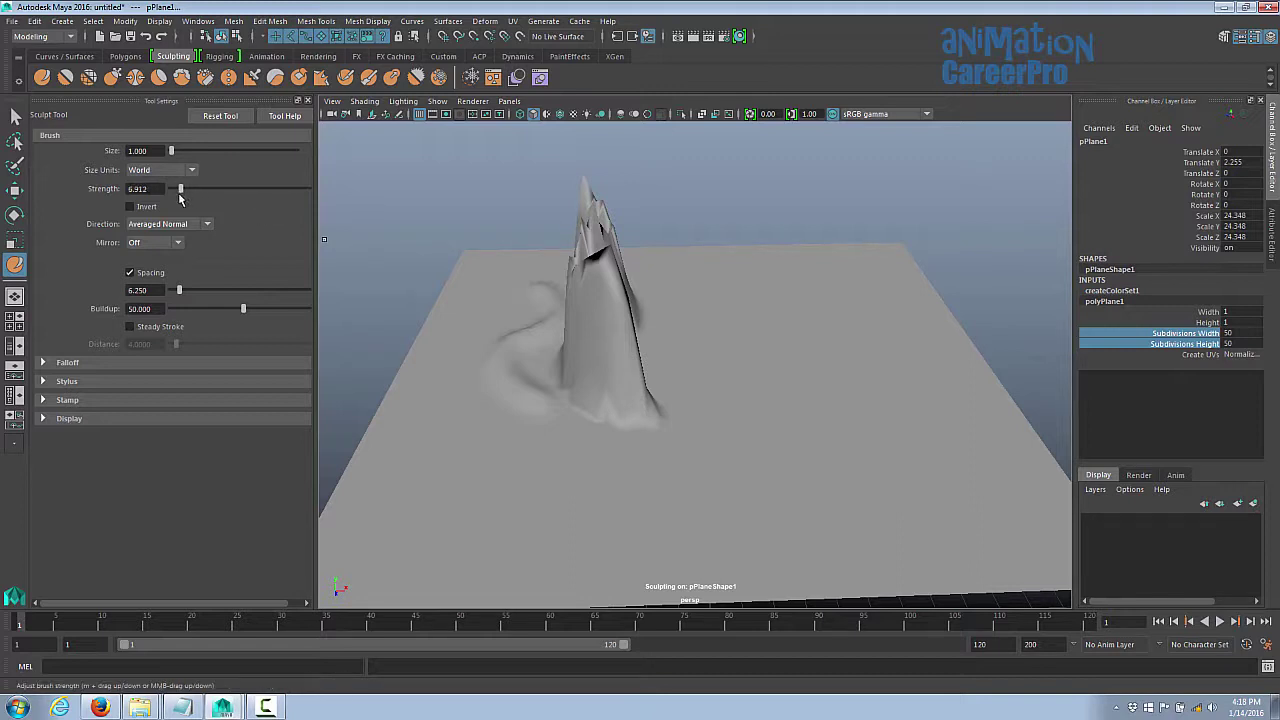
pyautogui.moveTo(180, 196); pyautogui.dragTo(178, 196)
pyautogui.moveTo(475, 296)
pyautogui.mouseDown()
pyautogui.moveTo(450, 375)
pyautogui.moveTo(491, 414)
pyautogui.mouseUp()
# Step: Enlarge the sculpt brush to about 4.8 and lift broad rounded hills on the flat area beside the spiky ridge
pyautogui.moveTo(172, 153); pyautogui.dragTo(176, 156)
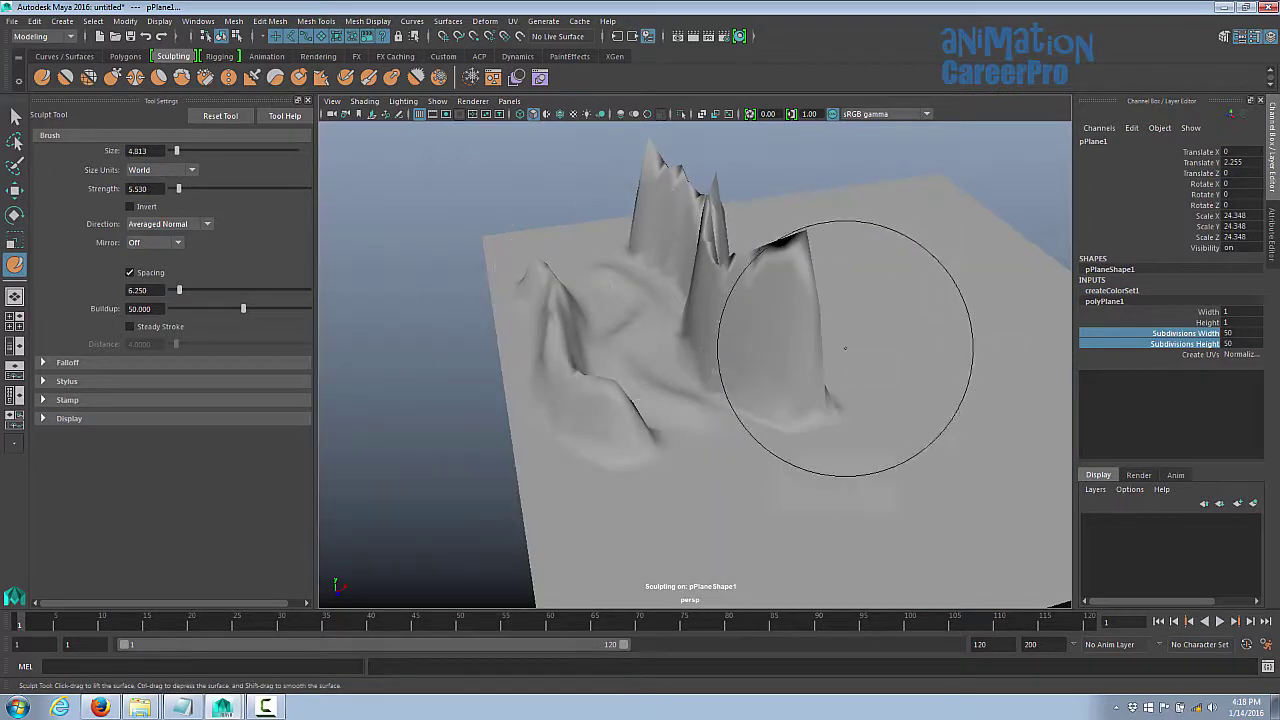
pyautogui.moveTo(843, 369)
pyautogui.keyDown('alt'); pyautogui.mouseDown()
pyautogui.moveTo(683, 331)
pyautogui.moveTo(700, 271)
pyautogui.moveTo(665, 320)
pyautogui.moveTo(740, 330)
pyautogui.moveTo(770, 440)
pyautogui.moveTo(686, 374)
pyautogui.moveTo(805, 376)
pyautogui.mouseUp(); pyautogui.keyUp('alt')
pyautogui.moveTo(805, 376)
pyautogui.keyDown('alt'); pyautogui.mouseDown(button='right')
pyautogui.moveTo(726, 411)
pyautogui.moveTo(740, 406)
pyautogui.mouseUp(button='right'); pyautogui.keyUp('alt')
pyautogui.moveTo(740, 325)
pyautogui.mouseDown()
pyautogui.moveTo(708, 345)
pyautogui.moveTo(737, 344)
pyautogui.moveTo(598, 340)
pyautogui.moveTo(740, 334)
pyautogui.mouseUp()
pyautogui.moveTo(740, 334)
pyautogui.keyDown('alt'); pyautogui.mouseDown(button='right')
pyautogui.moveTo(777, 363)
pyautogui.moveTo(825, 369)
pyautogui.mouseUp(button='right'); pyautogui.keyUp('alt')
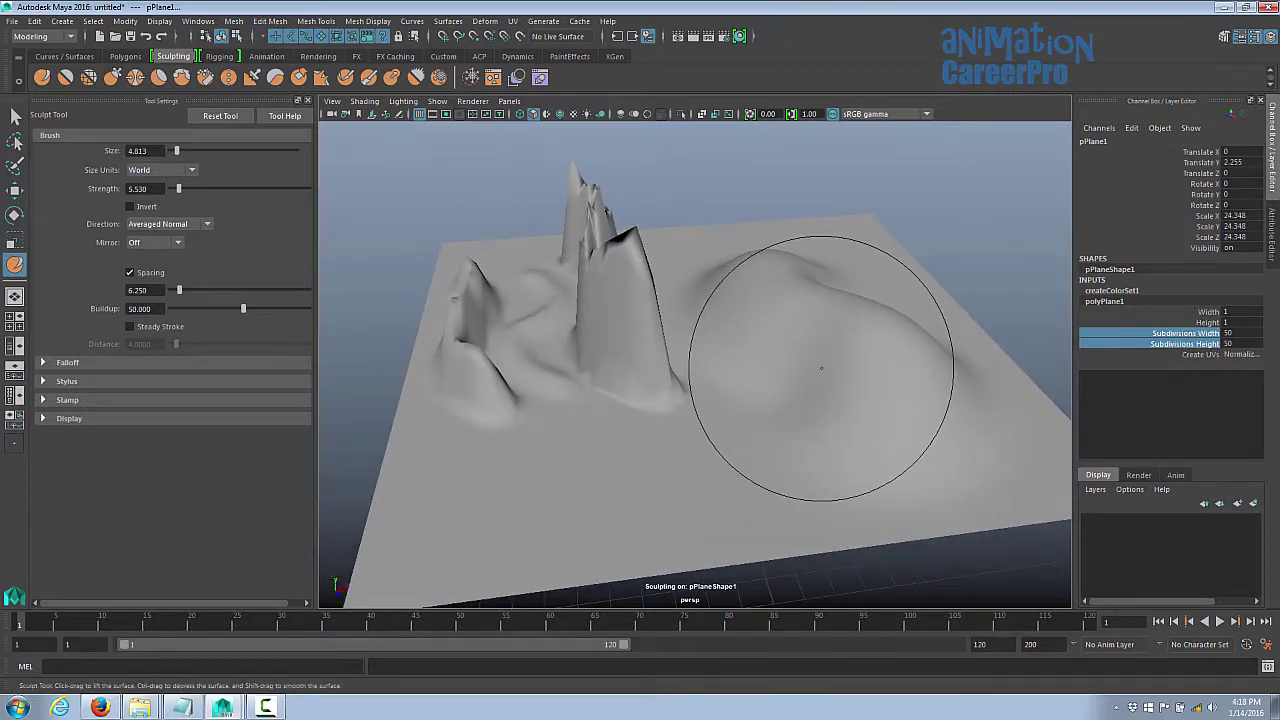
pyautogui.moveTo(821, 368)
pyautogui.mouseDown()
pyautogui.moveTo(751, 371)
pyautogui.moveTo(783, 286)
pyautogui.moveTo(770, 300)
pyautogui.mouseUp()
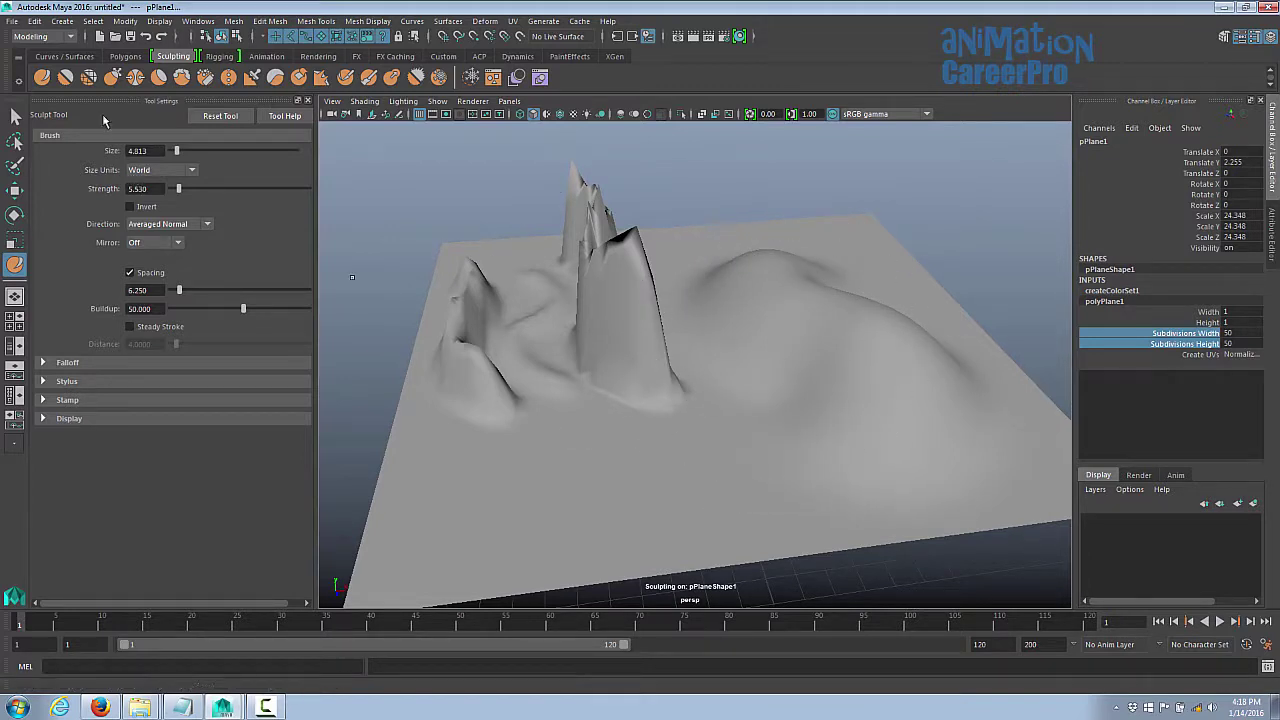
# Step: Soften the curved outer ridge using the Smooth Tool with brush size about 1.6 and strength about 13.4
pyautogui.click(65, 78)
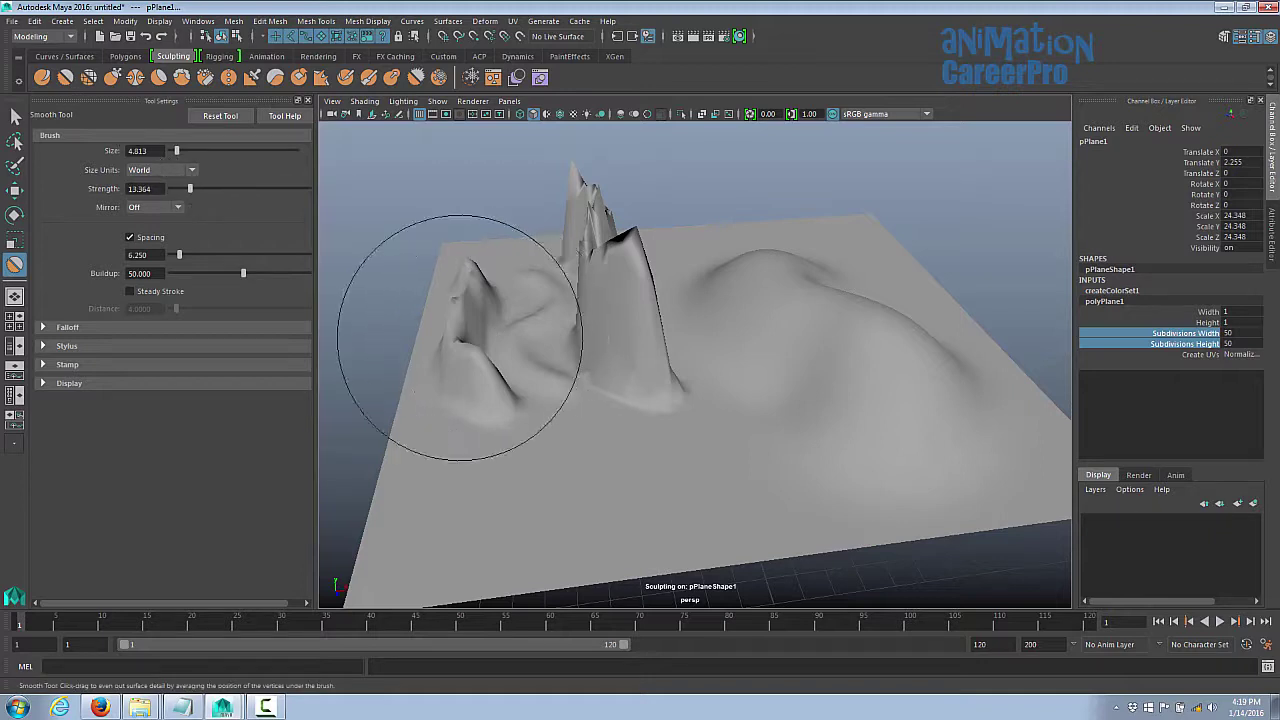
pyautogui.moveTo(429, 329)
pyautogui.keyDown('alt'); pyautogui.mouseDown()
pyautogui.moveTo(560, 330)
pyautogui.moveTo(700, 420)
pyautogui.moveTo(669, 338)
pyautogui.moveTo(697, 374)
pyautogui.moveTo(609, 351)
pyautogui.moveTo(690, 345)
pyautogui.moveTo(760, 390)
pyautogui.mouseUp(); pyautogui.keyUp('alt')
pyautogui.keyDown('alt'); pyautogui.moveTo(760, 390); pyautogui.dragTo(843, 385, button='right'); pyautogui.keyUp('alt')
pyautogui.keyDown('alt'); pyautogui.moveTo(700, 350); pyautogui.dragTo(545, 327); pyautogui.keyUp('alt')
pyautogui.moveTo(574, 280)
pyautogui.keyDown('alt'); pyautogui.mouseDown()
pyautogui.moveTo(645, 262)
pyautogui.moveTo(529, 286)
pyautogui.moveTo(651, 329)
pyautogui.mouseUp(); pyautogui.keyUp('alt')
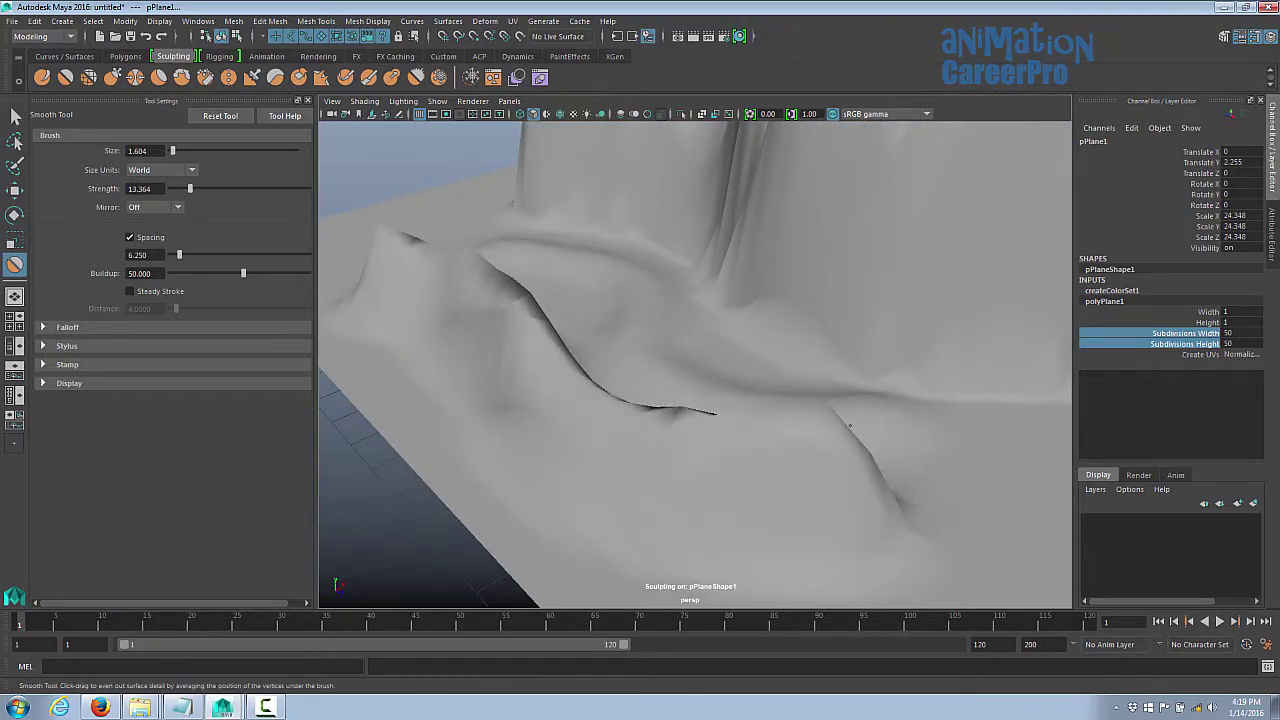
# Step: Continue smoothing the outer ridge's crest and slopes, trying strengths of about 4.6, 35 and 5.5
pyautogui.moveTo(849, 426)
pyautogui.keyDown('alt'); pyautogui.mouseDown()
pyautogui.moveTo(766, 463)
pyautogui.moveTo(674, 463)
pyautogui.moveTo(686, 446)
pyautogui.moveTo(607, 306)
pyautogui.mouseUp(); pyautogui.keyUp('alt')
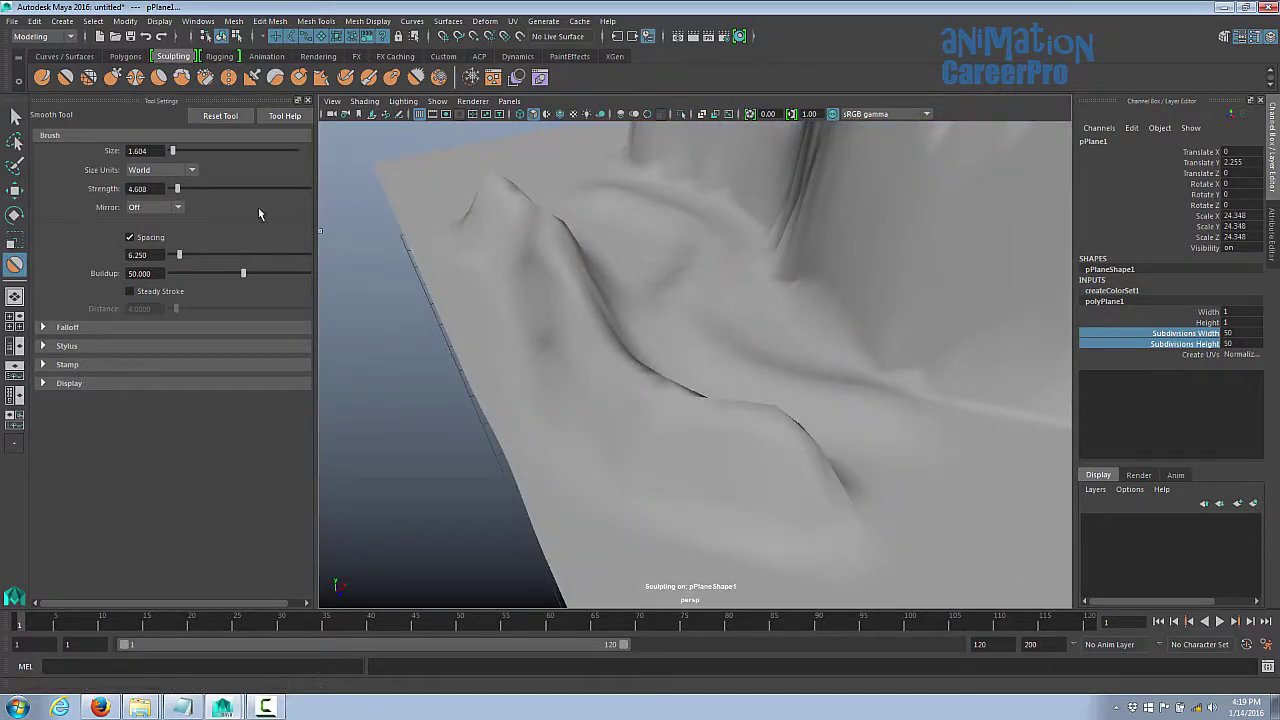
pyautogui.moveTo(560, 251)
pyautogui.keyDown('alt'); pyautogui.mouseDown()
pyautogui.moveTo(634, 249)
pyautogui.moveTo(686, 326)
pyautogui.moveTo(917, 277)
pyautogui.moveTo(914, 306)
pyautogui.moveTo(926, 286)
pyautogui.moveTo(785, 371)
pyautogui.mouseUp(); pyautogui.keyUp('alt')
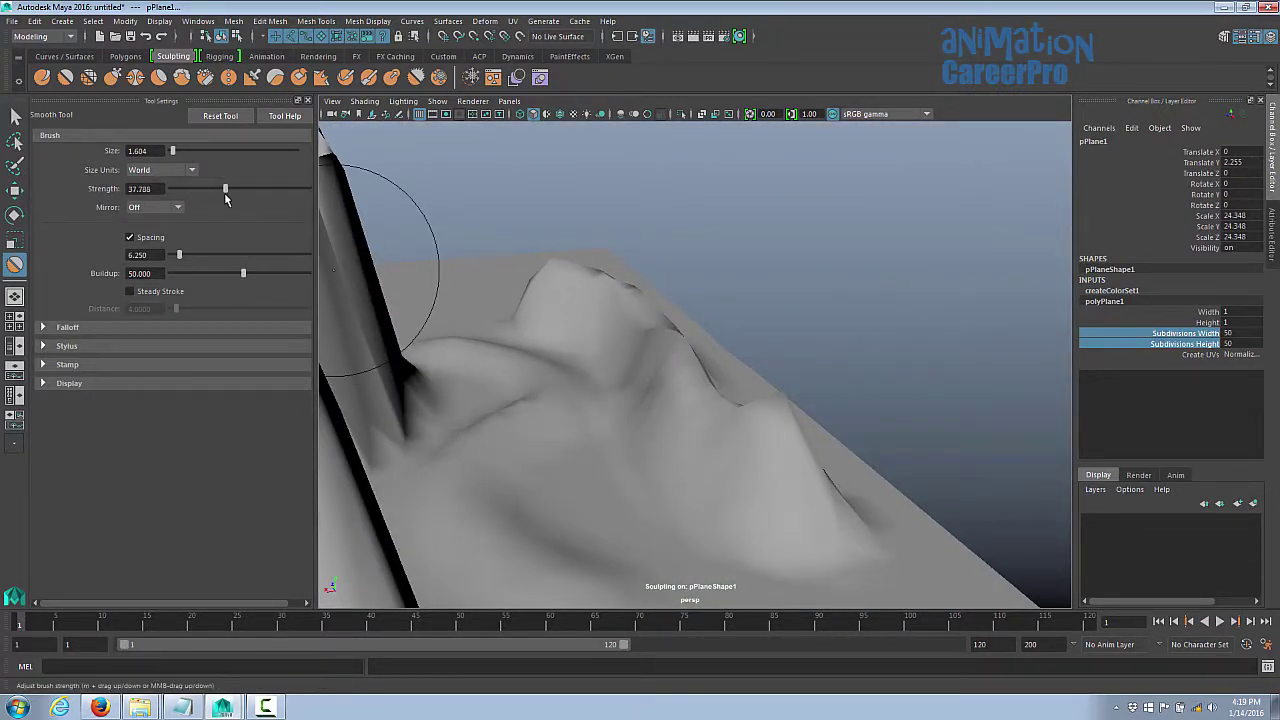
pyautogui.moveTo(749, 391)
pyautogui.keyDown('alt'); pyautogui.mouseDown()
pyautogui.moveTo(737, 363)
pyautogui.moveTo(703, 403)
pyautogui.mouseUp(); pyautogui.keyUp('alt')
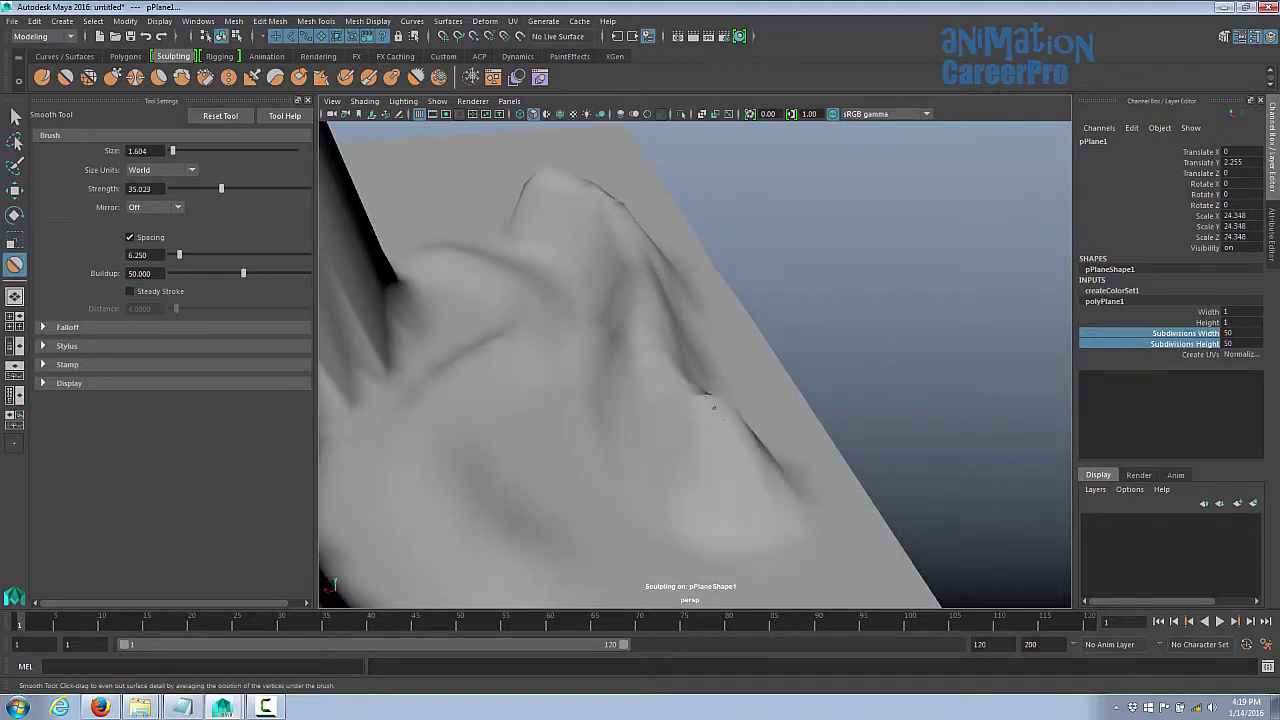
pyautogui.moveTo(745, 454)
pyautogui.mouseDown()
pyautogui.moveTo(753, 504)
pyautogui.moveTo(654, 451)
pyautogui.moveTo(611, 463)
pyautogui.moveTo(613, 498)
pyautogui.moveTo(734, 286)
pyautogui.moveTo(674, 303)
pyautogui.moveTo(820, 320)
pyautogui.moveTo(793, 300)
pyautogui.mouseUp()
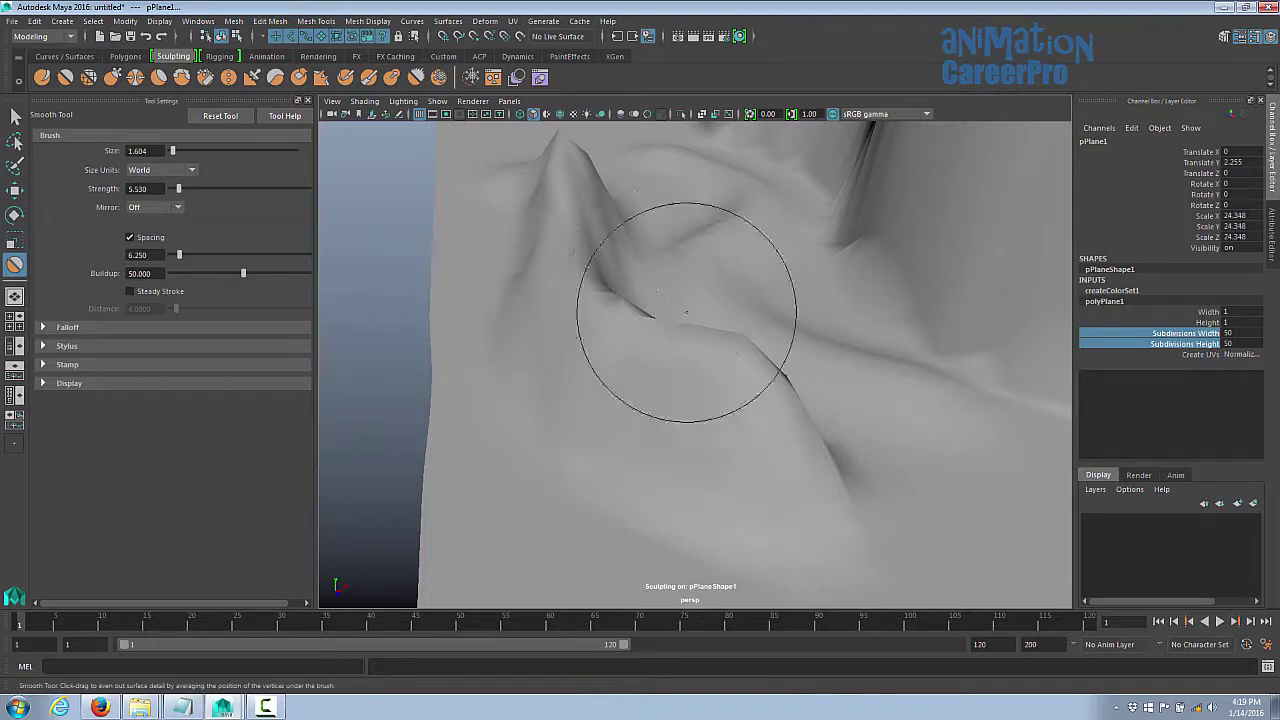
pyautogui.moveTo(671, 314)
pyautogui.keyDown('alt'); pyautogui.mouseDown()
pyautogui.moveTo(749, 337)
pyautogui.moveTo(689, 363)
pyautogui.moveTo(781, 348)
pyautogui.moveTo(820, 400)
pyautogui.mouseUp(); pyautogui.keyUp('alt')
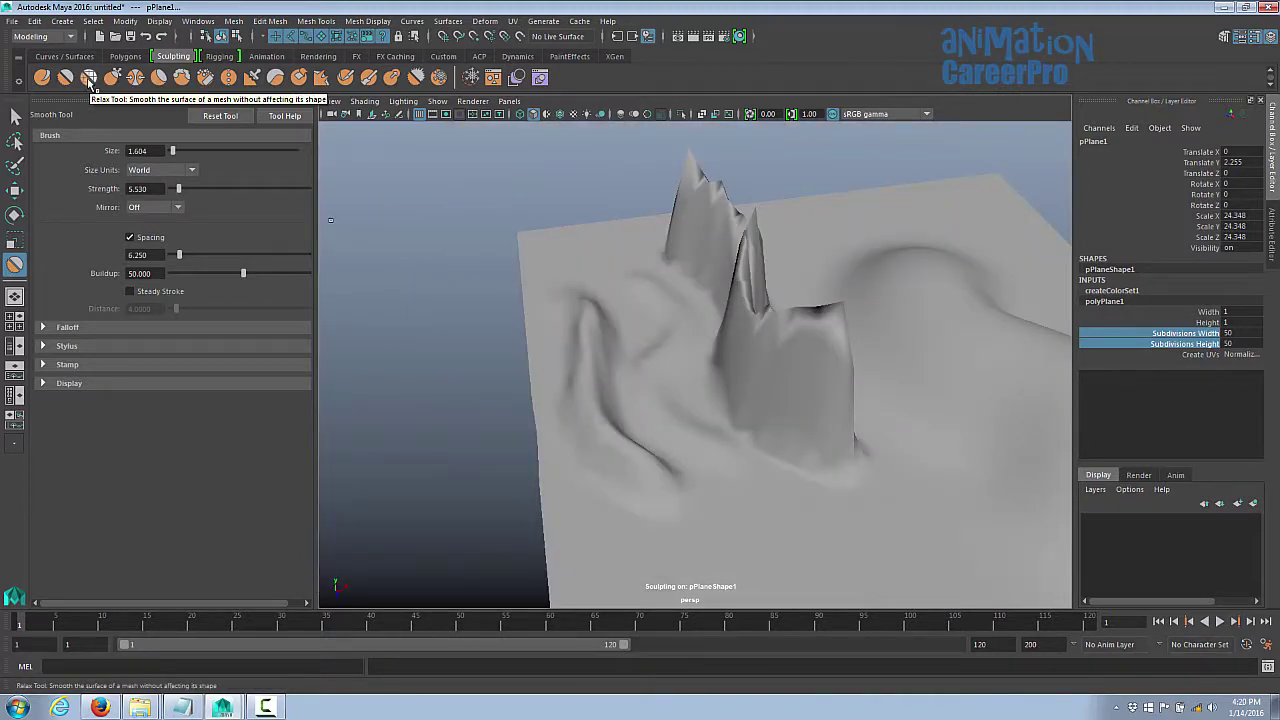
# Step: Display the plane in wireframe and even out the mesh around the outer ridge using the Relax Tool at strength 100
pyautogui.click(88, 78)
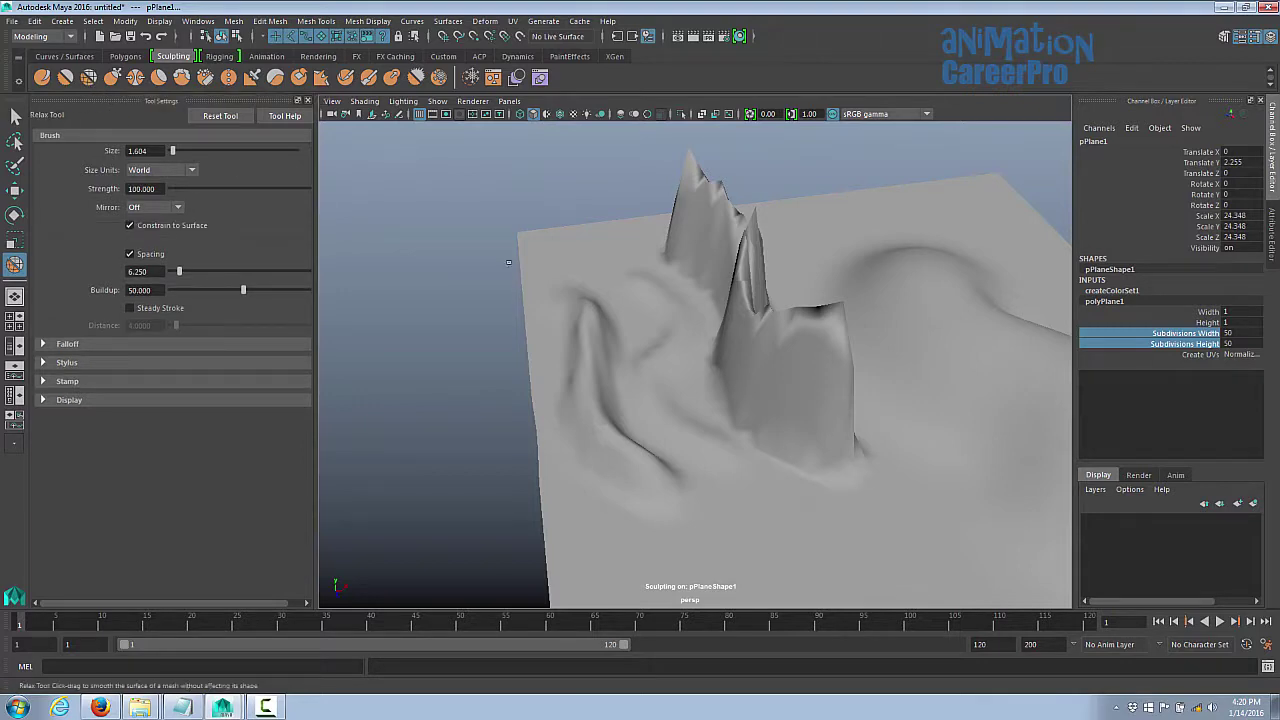
pyautogui.moveTo(869, 350)
pyautogui.keyDown('alt'); pyautogui.mouseDown()
pyautogui.moveTo(690, 338)
pyautogui.moveTo(664, 317)
pyautogui.moveTo(690, 365)
pyautogui.moveTo(725, 385)
pyautogui.moveTo(862, 352)
pyautogui.mouseUp(); pyautogui.keyUp('alt')
pyautogui.press('4')
pyautogui.moveTo(660, 332); pyautogui.dragTo(655, 385)
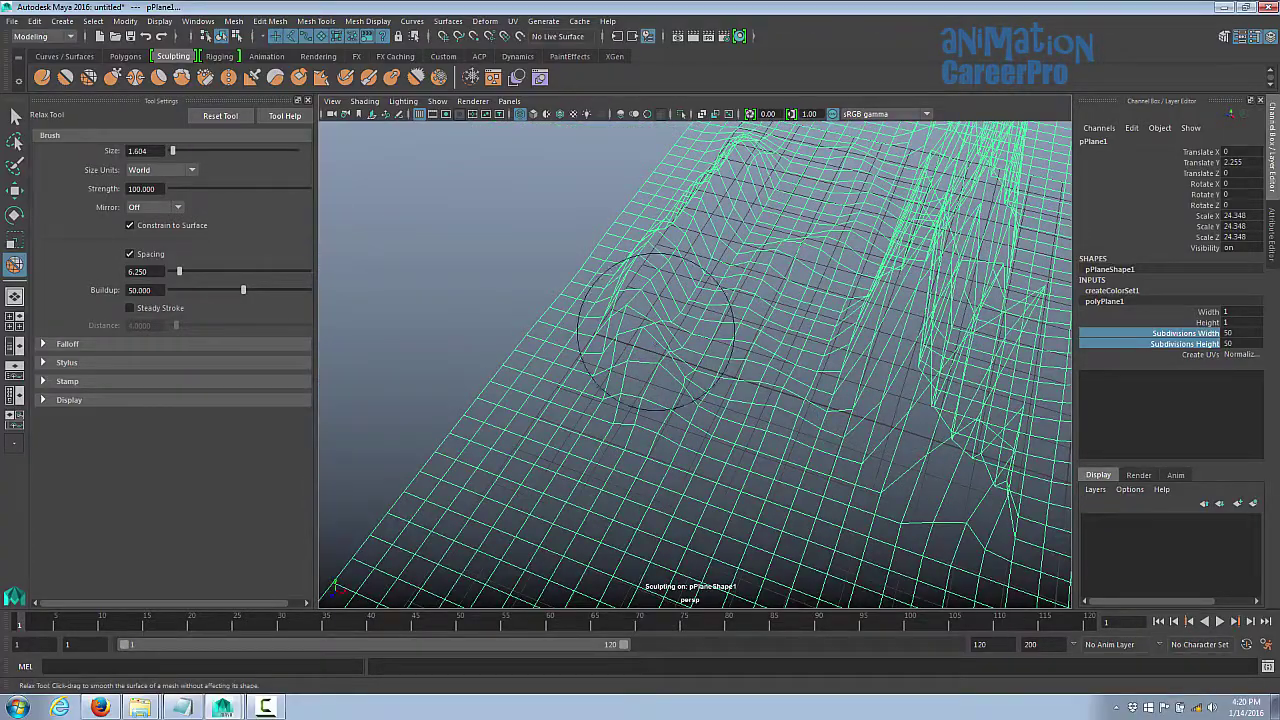
pyautogui.moveTo(651, 309)
pyautogui.mouseDown()
pyautogui.moveTo(650, 358)
pyautogui.moveTo(673, 372)
pyautogui.mouseUp()
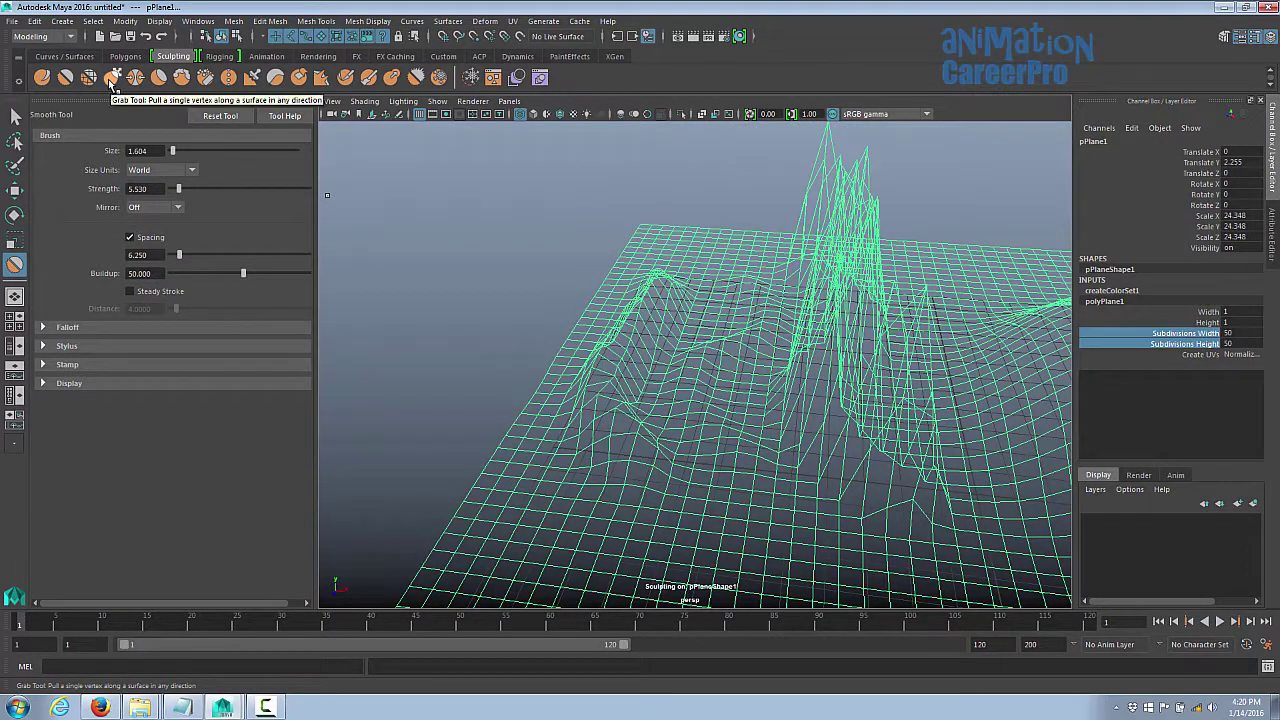
# Step: Pull several small peaks out of the flat terrain using the Grab Tool with Twist off, and return to shaded display
pyautogui.click(112, 80)
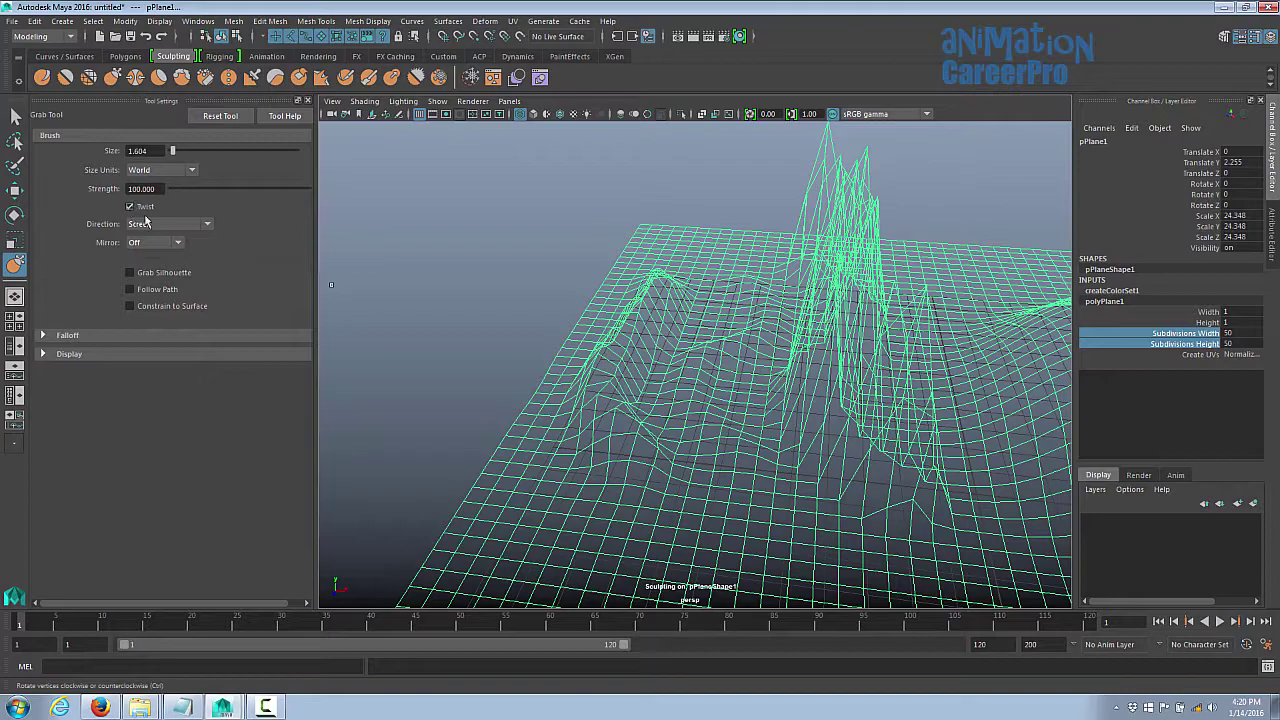
pyautogui.moveTo(864, 356)
pyautogui.keyDown('alt'); pyautogui.mouseDown()
pyautogui.moveTo(650, 400)
pyautogui.moveTo(620, 436)
pyautogui.mouseUp(); pyautogui.keyUp('alt')
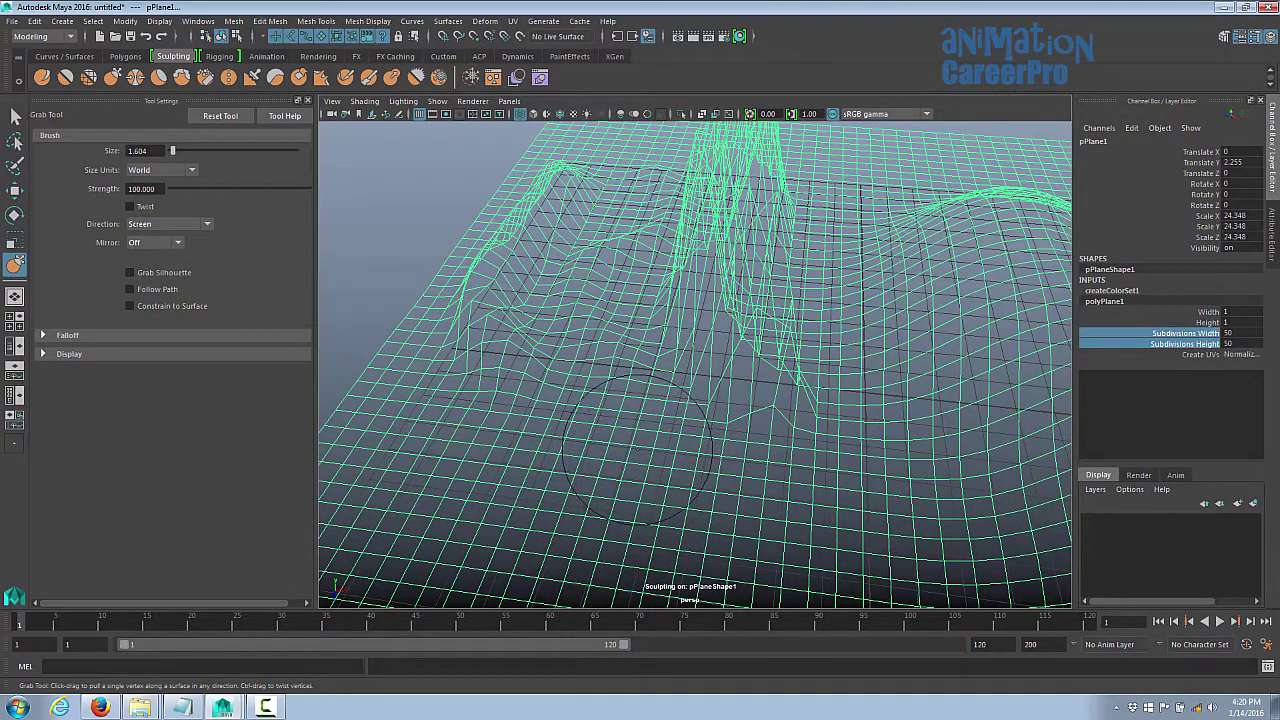
pyautogui.moveTo(620, 456)
pyautogui.mouseDown()
pyautogui.moveTo(632, 458)
pyautogui.moveTo(592, 462)
pyautogui.moveTo(648, 468)
pyautogui.moveTo(616, 418)
pyautogui.moveTo(612, 458)
pyautogui.moveTo(612, 402)
pyautogui.moveTo(627, 426)
pyautogui.moveTo(769, 445)
pyautogui.moveTo(785, 430)
pyautogui.moveTo(787, 356)
pyautogui.mouseUp()
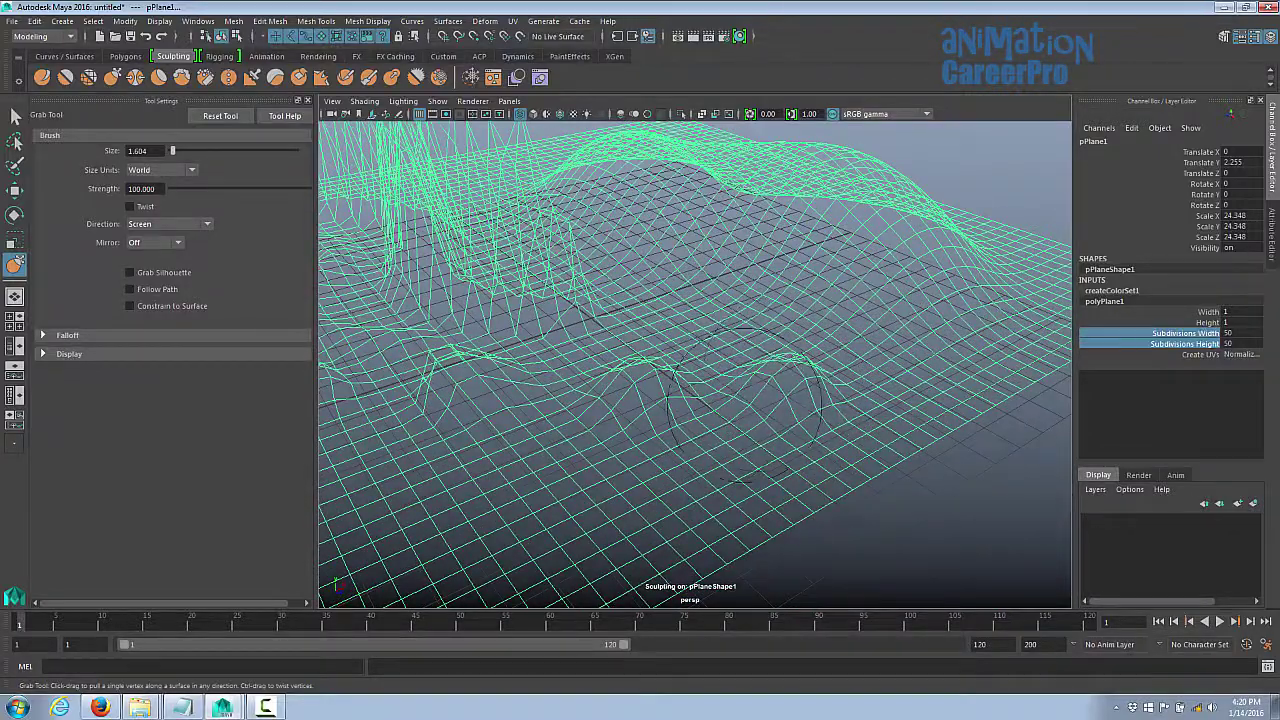
pyautogui.moveTo(719, 316)
pyautogui.mouseDown()
pyautogui.moveTo(716, 281)
pyautogui.moveTo(616, 314)
pyautogui.mouseUp()
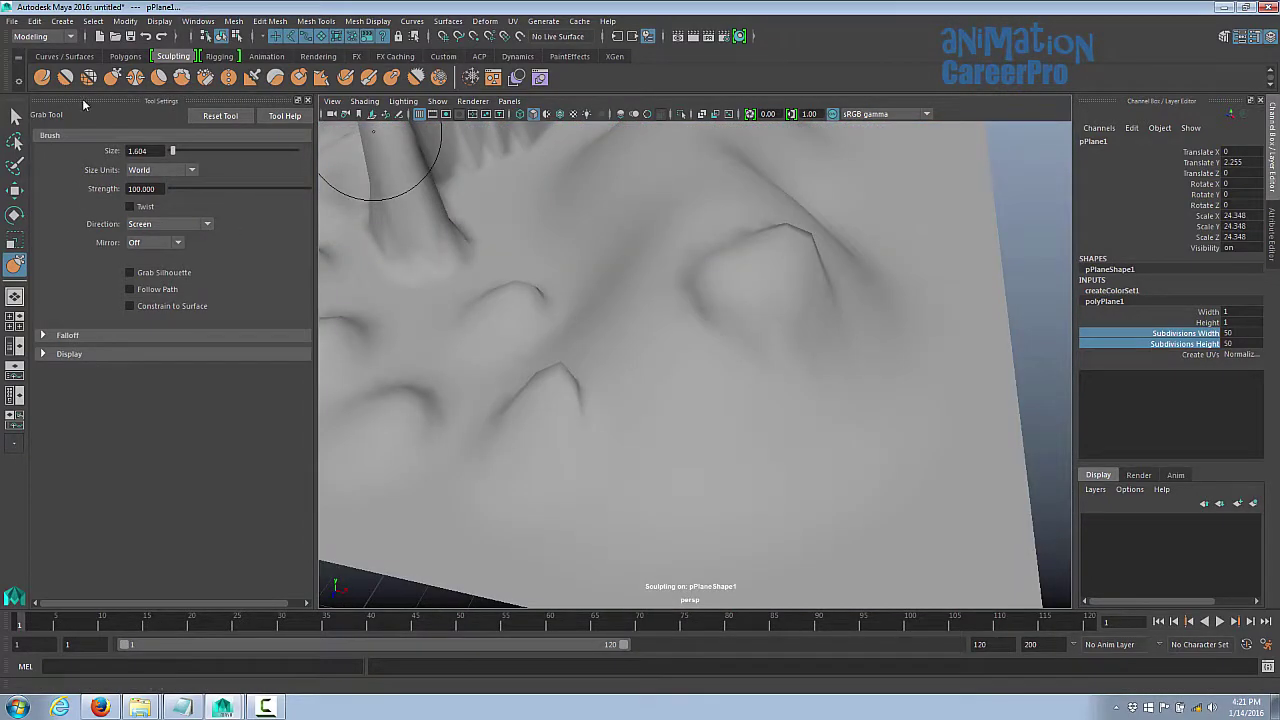
# Step: Soften the small pulled peaks using the Smooth Tool at strength about 24.9
pyautogui.click(66, 78)
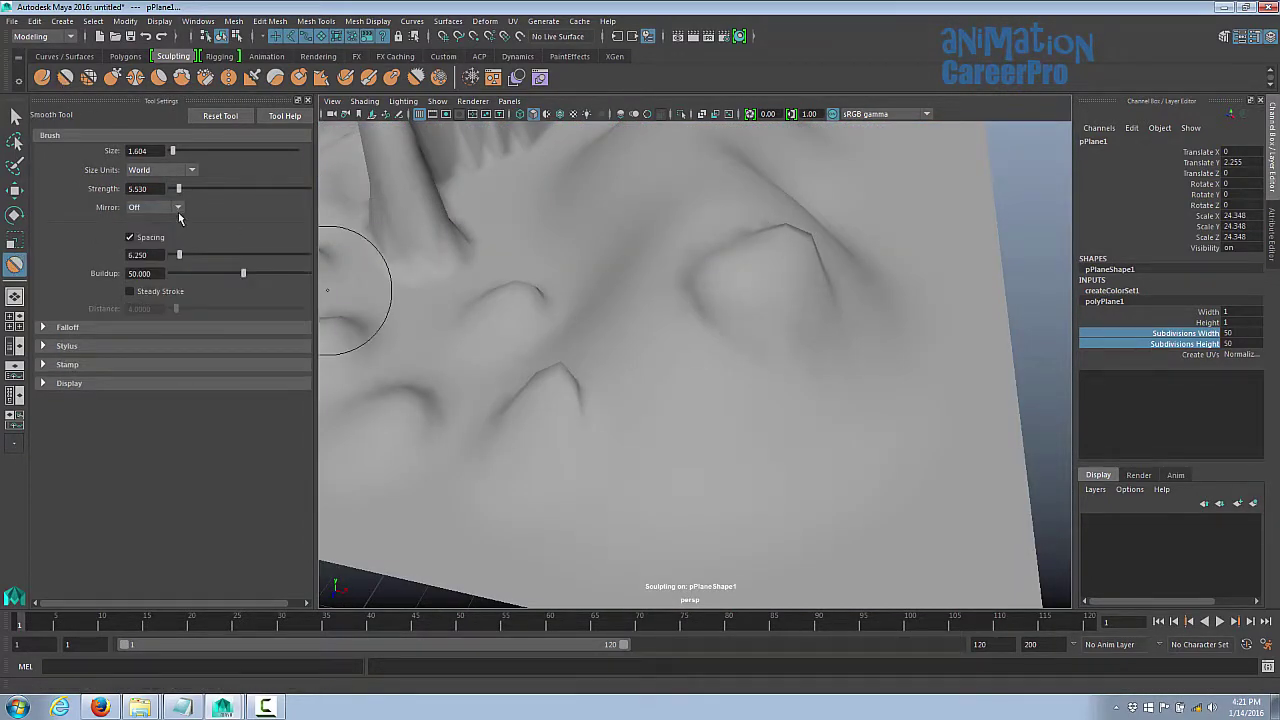
pyautogui.moveTo(207, 189); pyautogui.dragTo(208, 189)
pyautogui.moveTo(577, 386); pyautogui.dragTo(565, 391)
pyautogui.keyDown('alt'); pyautogui.moveTo(652, 366); pyautogui.dragTo(705, 342); pyautogui.keyUp('alt')
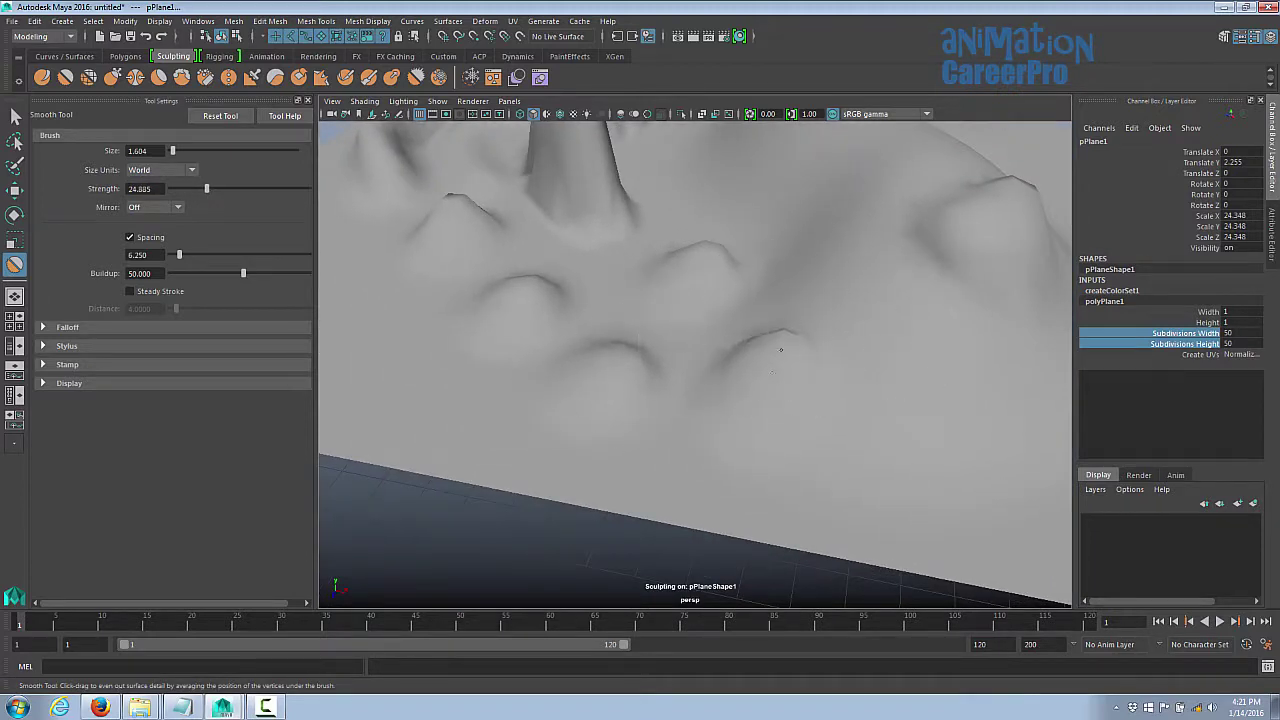
# Step: Switch to the Pinch Tool at strength about 29.5 and display the sculpted plane in wireframe around the small peaks
pyautogui.click(136, 79)
pyautogui.keyDown('alt'); pyautogui.moveTo(777, 341); pyautogui.dragTo(660, 370, button='middle'); pyautogui.keyUp('alt')
pyautogui.moveTo(660, 370)
pyautogui.keyDown('alt'); pyautogui.mouseDown()
pyautogui.moveTo(640, 346)
pyautogui.moveTo(600, 345)
pyautogui.moveTo(755, 372)
pyautogui.moveTo(631, 325)
pyautogui.moveTo(640, 305)
pyautogui.mouseUp(); pyautogui.keyUp('alt')
pyautogui.press('4')
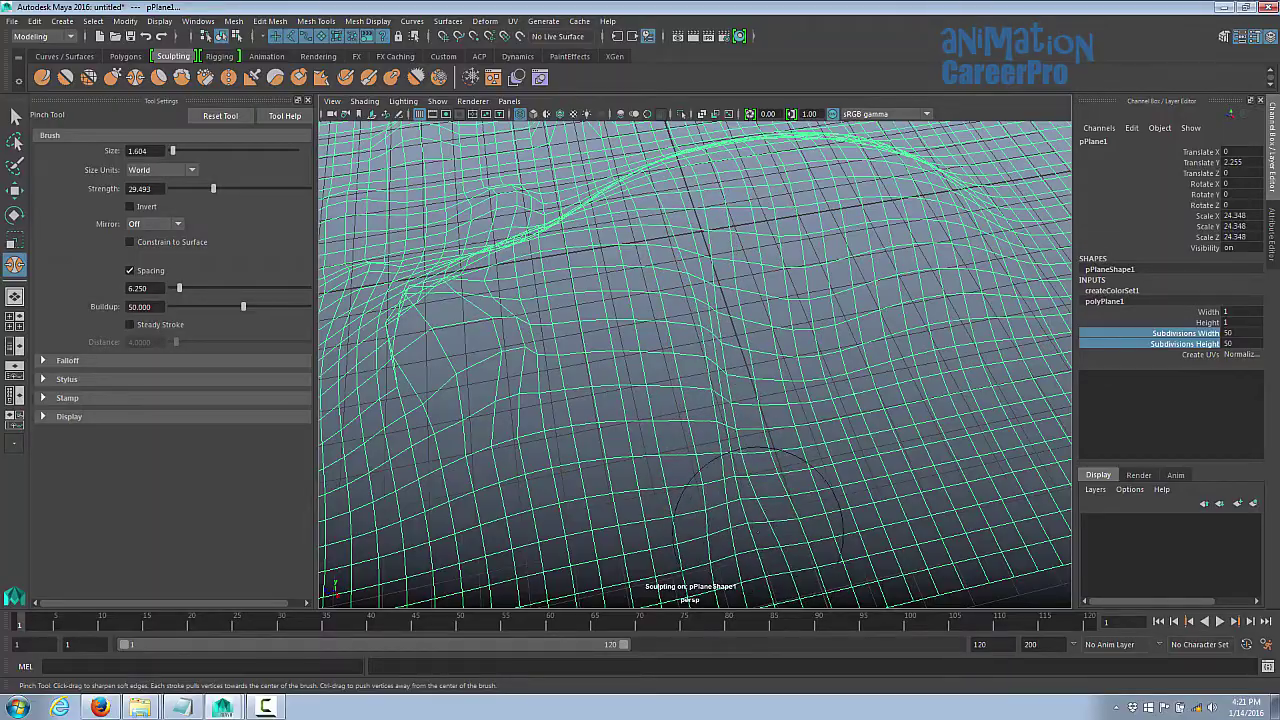
pyautogui.moveTo(755, 575)
pyautogui.keyDown('alt'); pyautogui.mouseDown()
pyautogui.moveTo(759, 393)
pyautogui.moveTo(694, 392)
pyautogui.moveTo(732, 410)
pyautogui.moveTo(742, 400)
pyautogui.mouseUp(); pyautogui.keyUp('alt')
# Step: Level one of the small peaks using the Flatten Tool at size about 1.6 and strength 15
pyautogui.click(159, 77)
pyautogui.moveTo(630, 340)
pyautogui.keyDown('alt'); pyautogui.mouseDown()
pyautogui.moveTo(705, 345)
pyautogui.moveTo(800, 395)
pyautogui.mouseUp(); pyautogui.keyUp('alt')
pyautogui.moveTo(670, 255)
pyautogui.mouseDown()
pyautogui.moveTo(718, 344)
pyautogui.moveTo(686, 363)
pyautogui.moveTo(728, 318)
pyautogui.mouseUp()
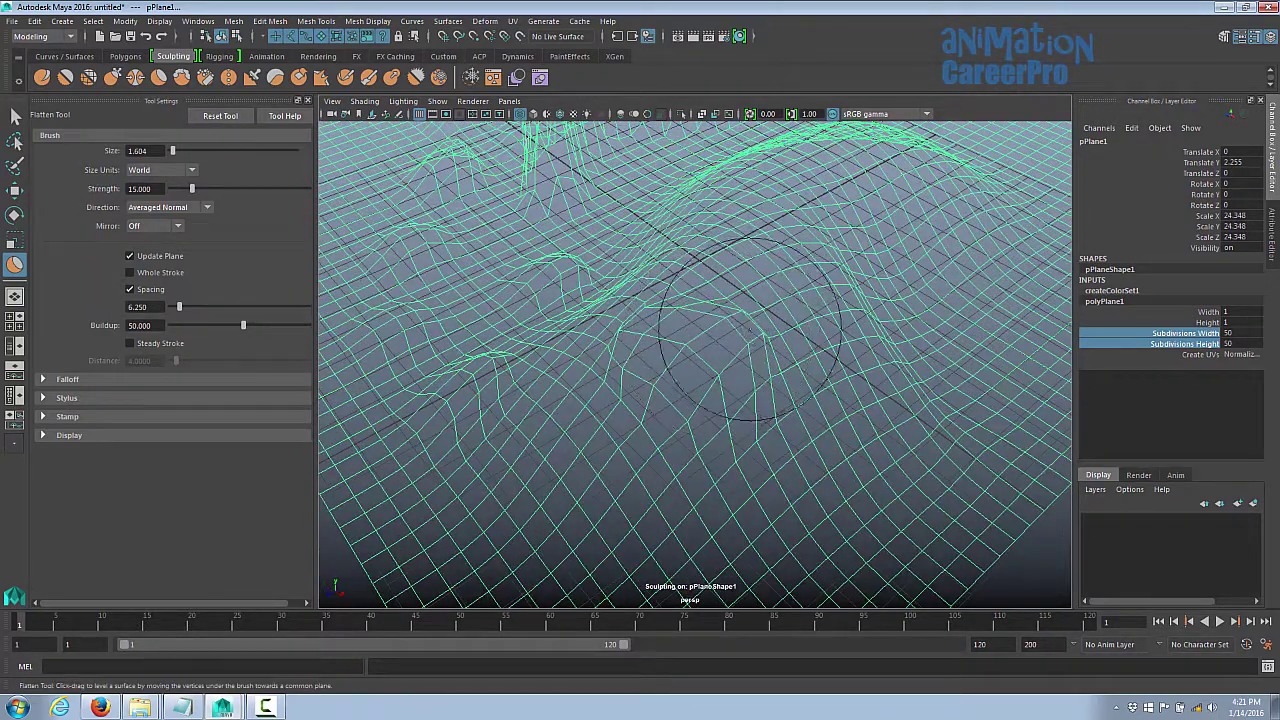
pyautogui.moveTo(740, 391)
pyautogui.keyDown('alt'); pyautogui.mouseDown()
pyautogui.moveTo(745, 362)
pyautogui.moveTo(750, 428)
pyautogui.moveTo(705, 410)
pyautogui.moveTo(752, 378)
pyautogui.moveTo(688, 368)
pyautogui.moveTo(728, 378)
pyautogui.mouseUp(); pyautogui.keyUp('alt')
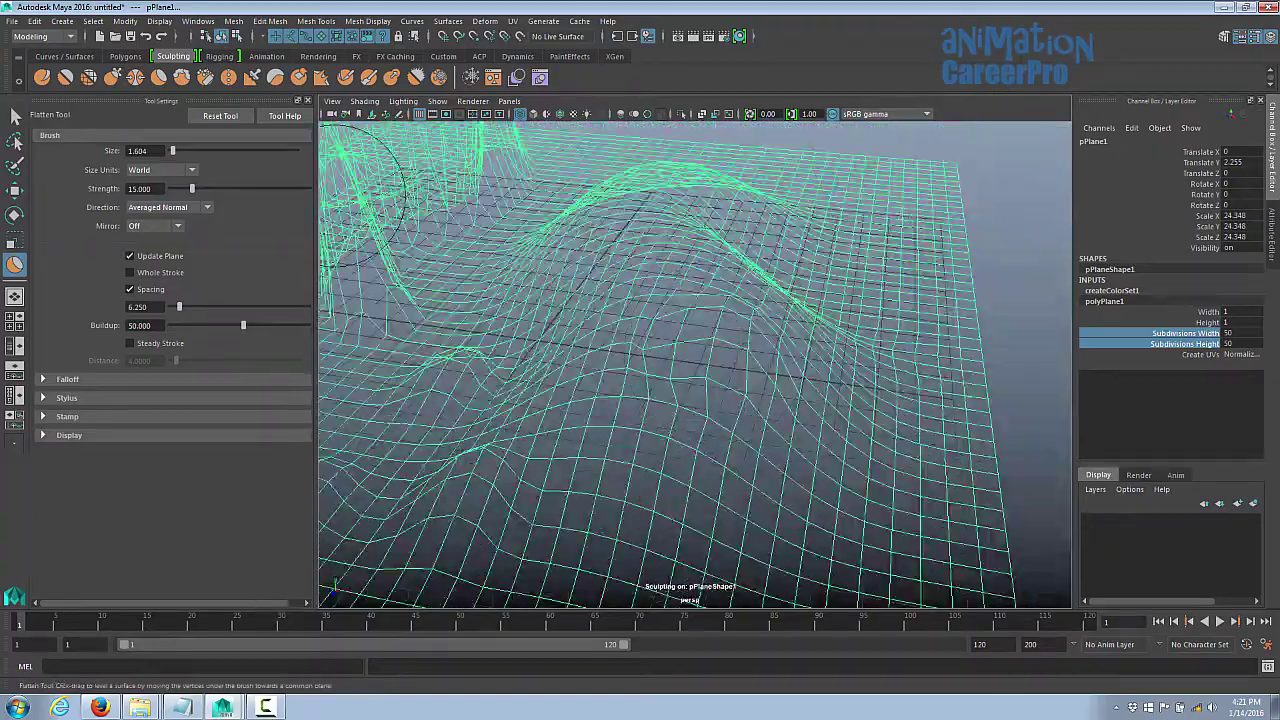
# Step: Return to shaded display and spray rough bumps onto the large hill using the Spray Tool at size about 2.14, strength 15
pyautogui.click(181, 78)
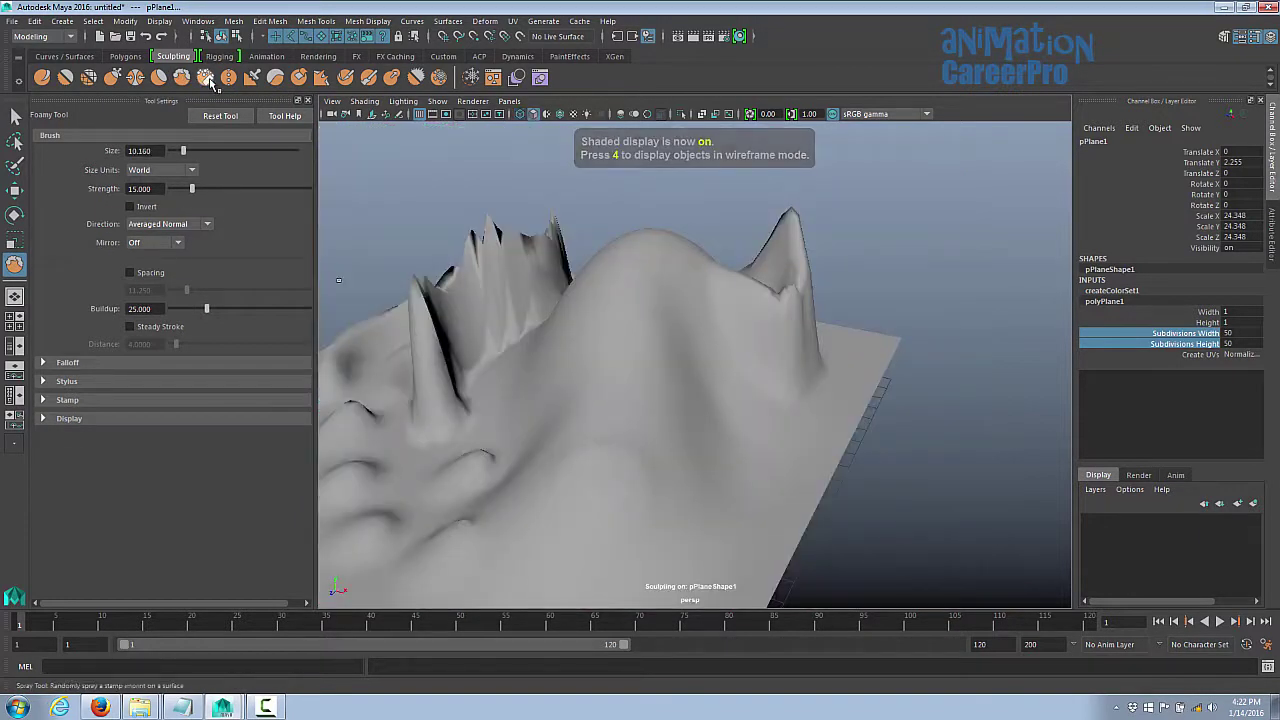
pyautogui.click(207, 78)
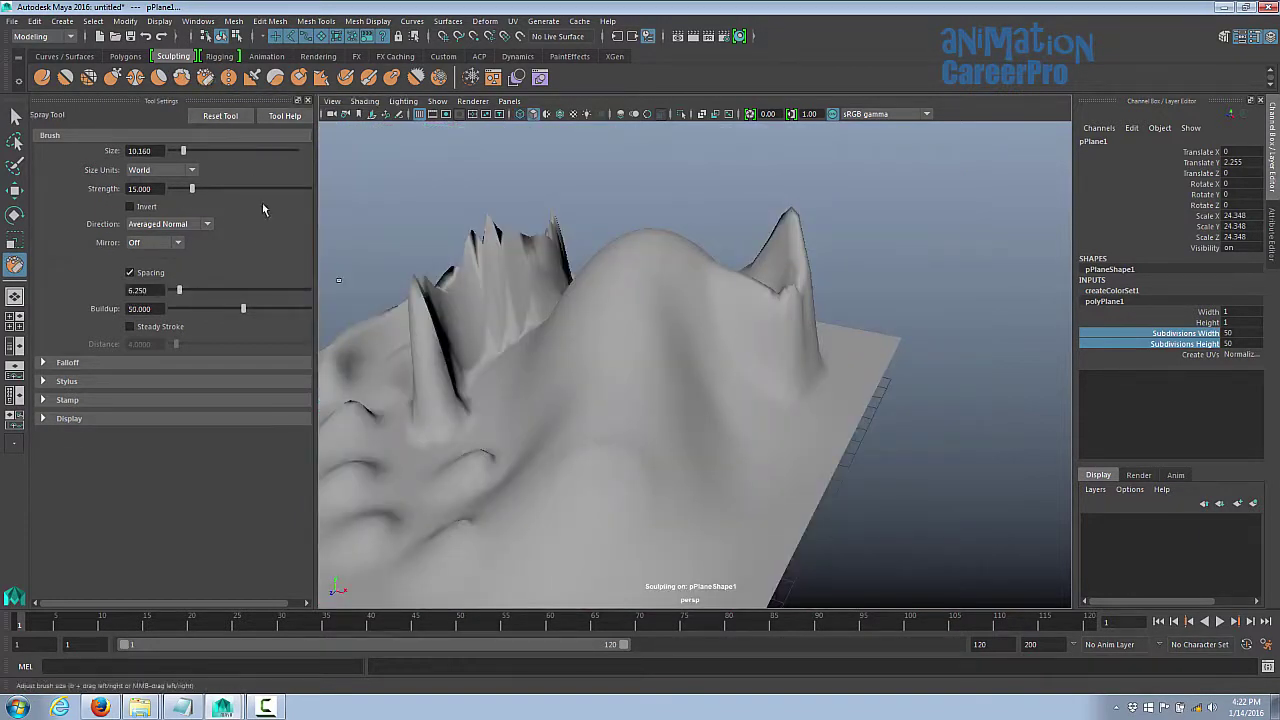
pyautogui.keyDown('alt'); pyautogui.moveTo(677, 366); pyautogui.dragTo(680, 346); pyautogui.keyUp('alt')
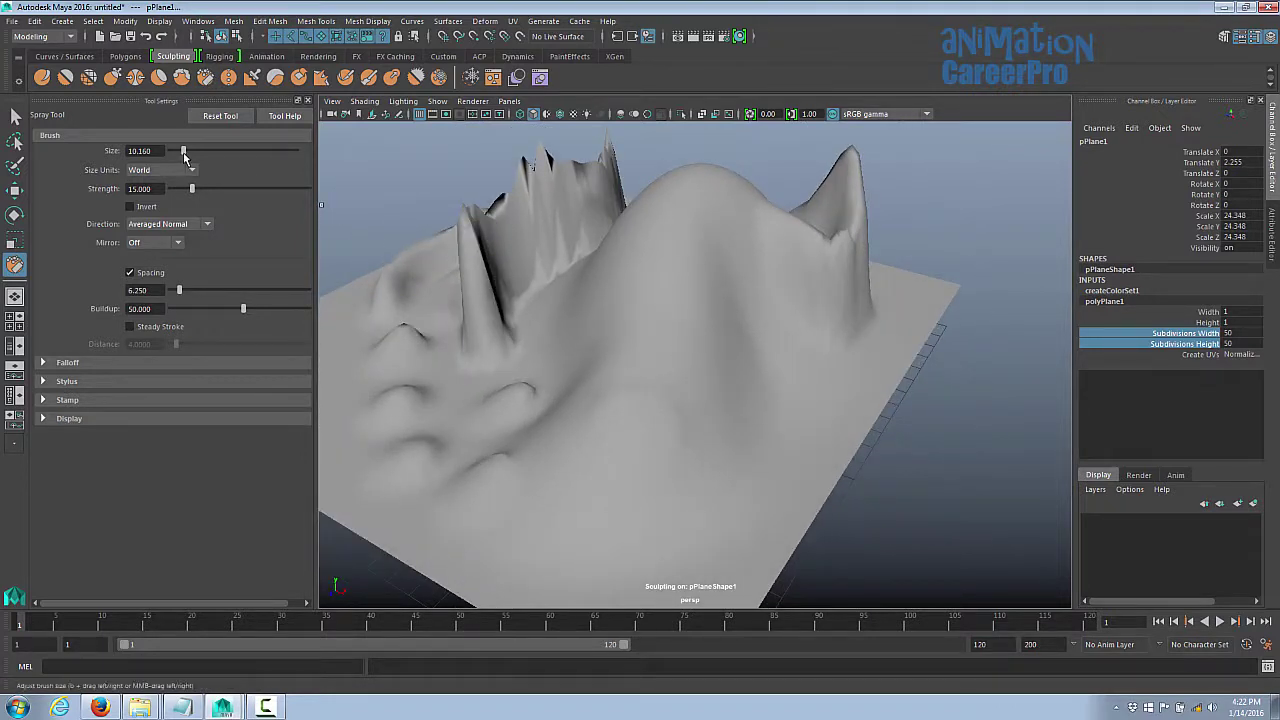
pyautogui.moveTo(184, 152); pyautogui.dragTo(173, 152)
pyautogui.moveTo(724, 346)
pyautogui.mouseDown()
pyautogui.moveTo(703, 323)
pyautogui.moveTo(686, 350)
pyautogui.moveTo(664, 335)
pyautogui.moveTo(858, 351)
pyautogui.mouseUp()
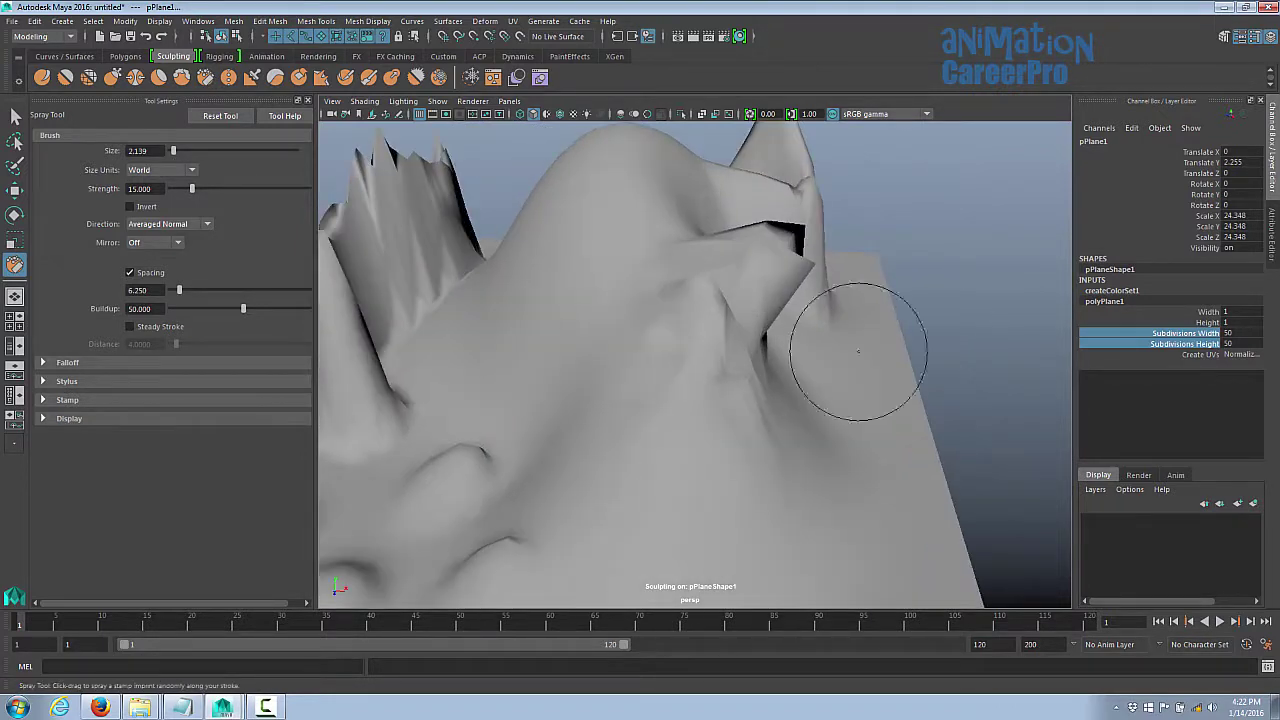
pyautogui.moveTo(645, 335)
pyautogui.keyDown('alt'); pyautogui.mouseDown()
pyautogui.moveTo(651, 346)
pyautogui.moveTo(729, 320)
pyautogui.moveTo(671, 263)
pyautogui.moveTo(609, 346)
pyautogui.moveTo(609, 373)
pyautogui.moveTo(728, 370)
pyautogui.moveTo(684, 355)
pyautogui.moveTo(677, 331)
pyautogui.moveTo(714, 349)
pyautogui.moveTo(694, 371)
pyautogui.moveTo(600, 363)
pyautogui.moveTo(560, 330)
pyautogui.mouseUp(); pyautogui.keyUp('alt')
# Step: Go through the Repeat and Imprint stamp tools, and swell the hill's bumps using the Bulge Tool at strength 15
pyautogui.click(228, 77)
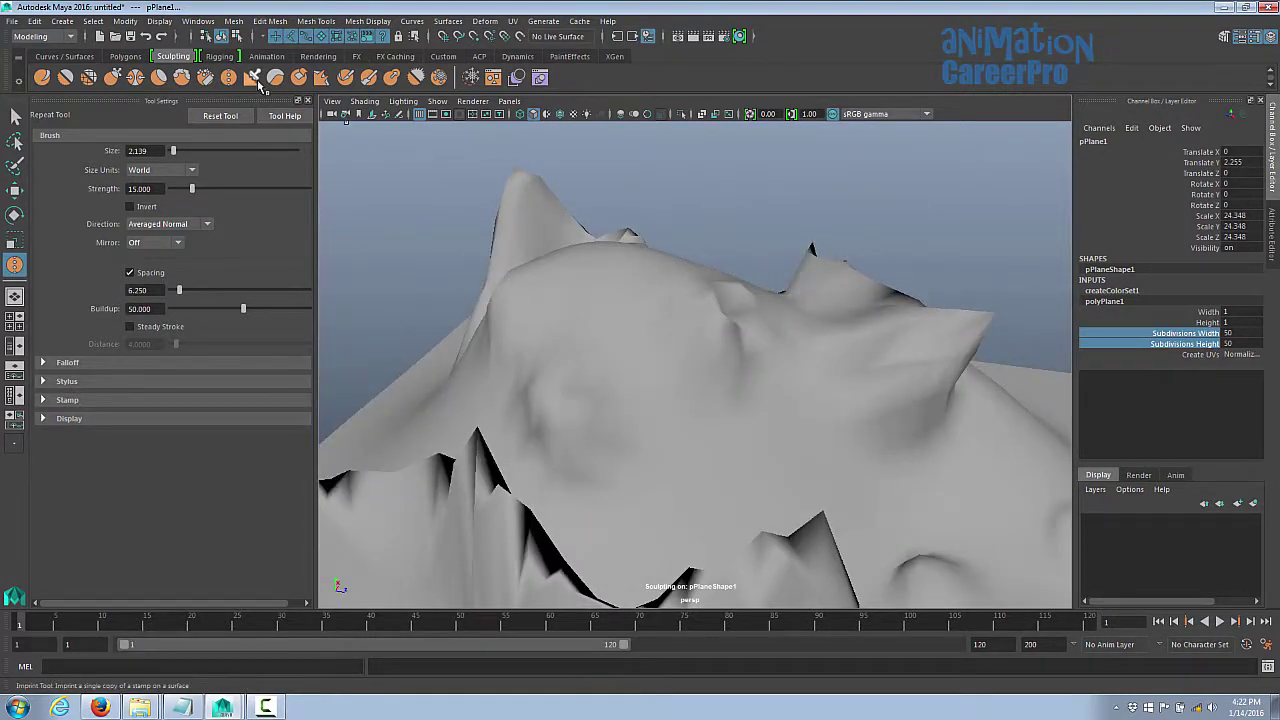
pyautogui.click(256, 80)
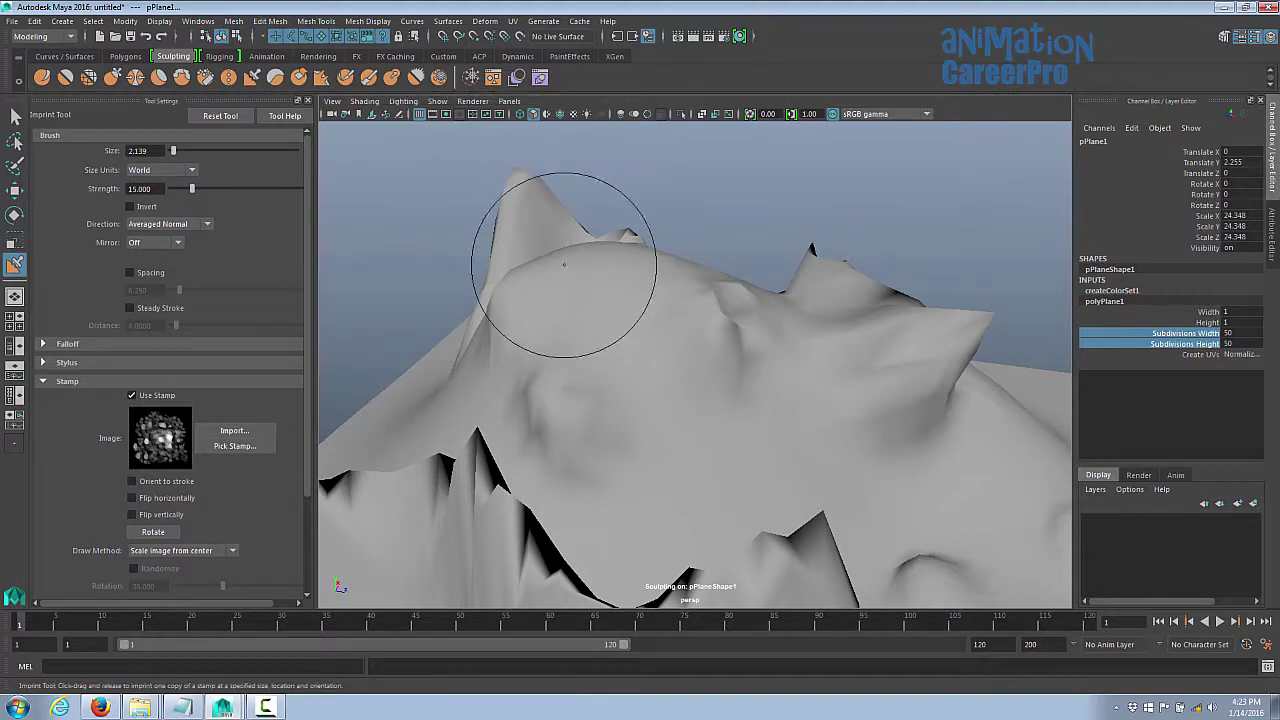
pyautogui.keyDown('alt'); pyautogui.moveTo(570, 255); pyautogui.dragTo(632, 280); pyautogui.keyUp('alt')
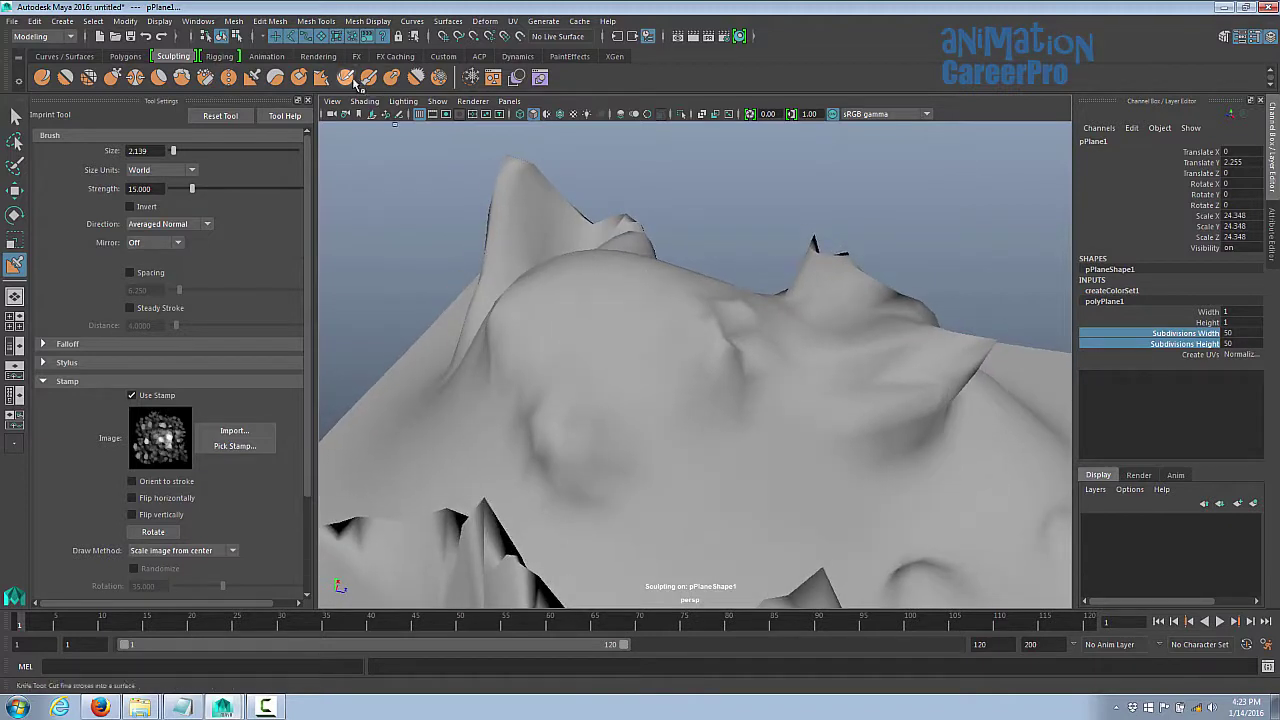
pyautogui.click(391, 77)
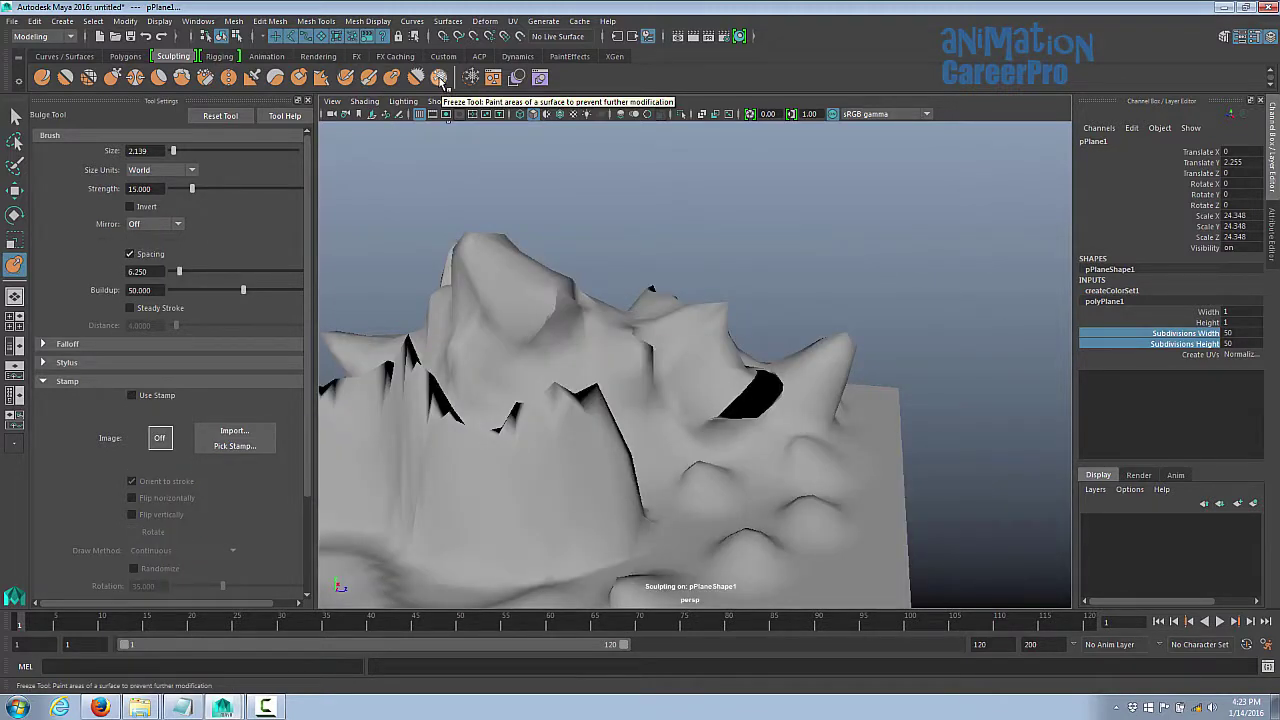
# Step: Paint the group of small peaks beside the tall spike as frozen using the Freeze Tool at strength 100
pyautogui.click(440, 78)
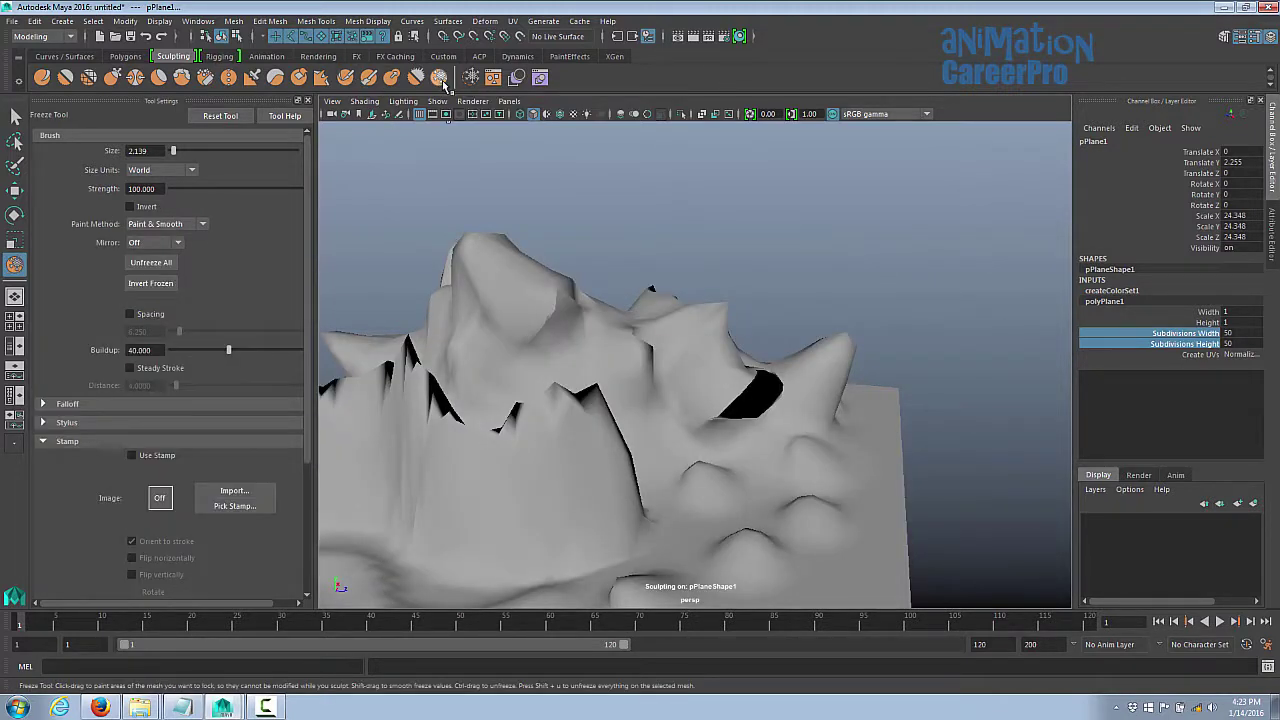
pyautogui.moveTo(730, 355)
pyautogui.keyDown('alt'); pyautogui.mouseDown()
pyautogui.moveTo(757, 368)
pyautogui.moveTo(731, 329)
pyautogui.moveTo(814, 257)
pyautogui.moveTo(613, 371)
pyautogui.moveTo(595, 400)
pyautogui.moveTo(672, 366)
pyautogui.moveTo(700, 402)
pyautogui.moveTo(670, 421)
pyautogui.moveTo(500, 400)
pyautogui.mouseUp(); pyautogui.keyUp('alt')
pyautogui.moveTo(500, 400)
pyautogui.keyDown('alt'); pyautogui.mouseDown()
pyautogui.moveTo(566, 383)
pyautogui.moveTo(621, 453)
pyautogui.moveTo(689, 400)
pyautogui.moveTo(677, 417)
pyautogui.moveTo(620, 390)
pyautogui.mouseUp(); pyautogui.keyUp('alt')
pyautogui.moveTo(586, 314)
pyautogui.keyDown('alt'); pyautogui.mouseDown()
pyautogui.moveTo(600, 349)
pyautogui.moveTo(563, 340)
pyautogui.mouseUp(); pyautogui.keyUp('alt')
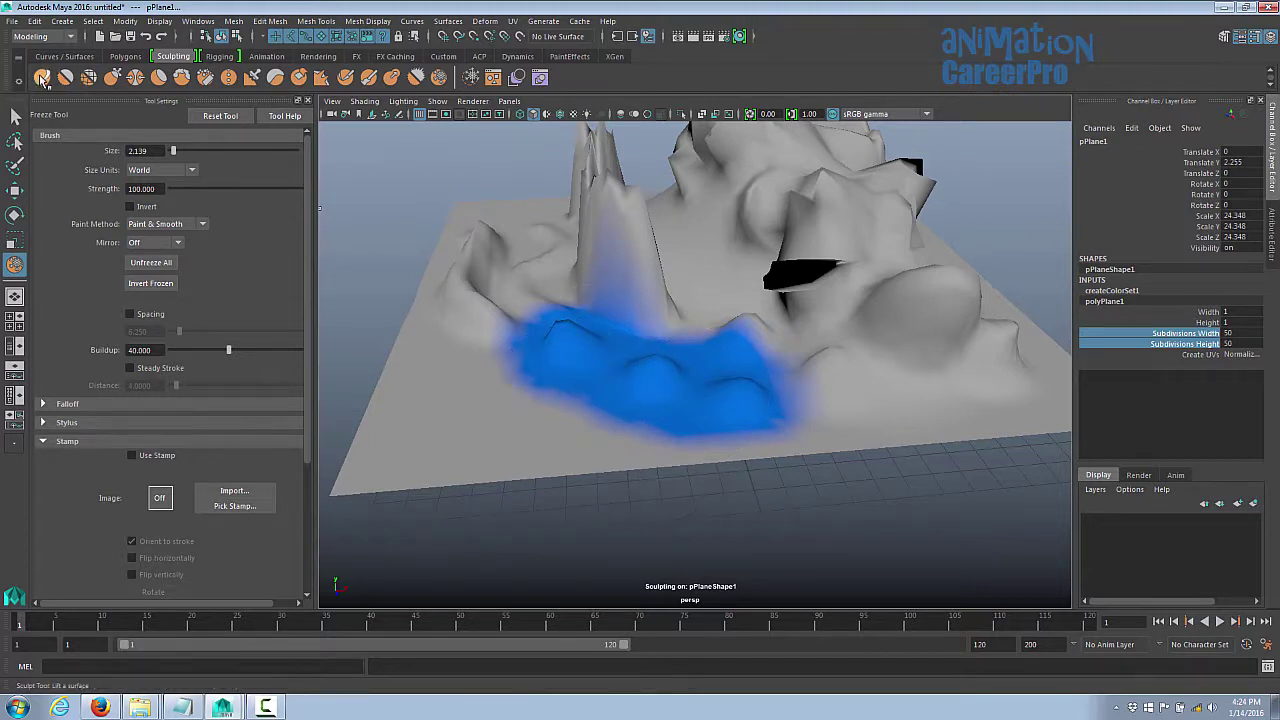
# Step: Raise the terrain on both sides of the frozen area using the Sculpt Tool at strength about 5.5
pyautogui.click(42, 78)
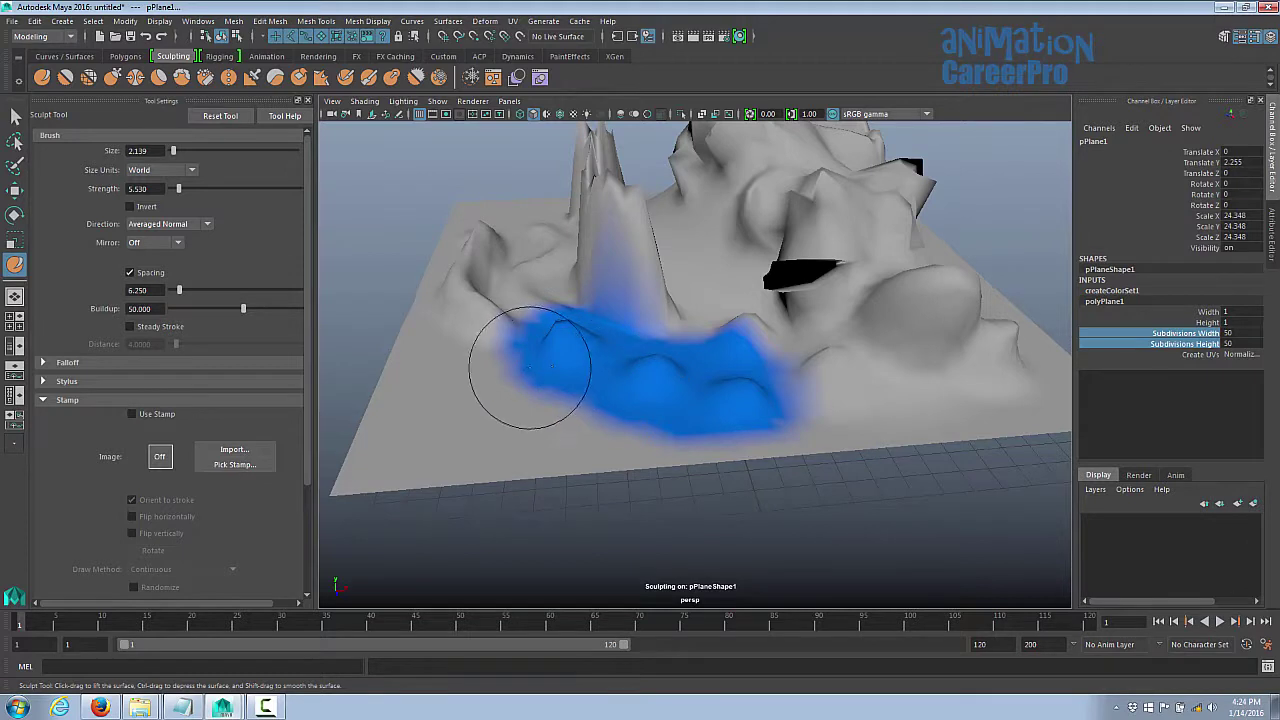
pyautogui.moveTo(530, 367)
pyautogui.mouseDown()
pyautogui.moveTo(470, 390)
pyautogui.moveTo(485, 420)
pyautogui.moveTo(644, 390)
pyautogui.mouseUp()
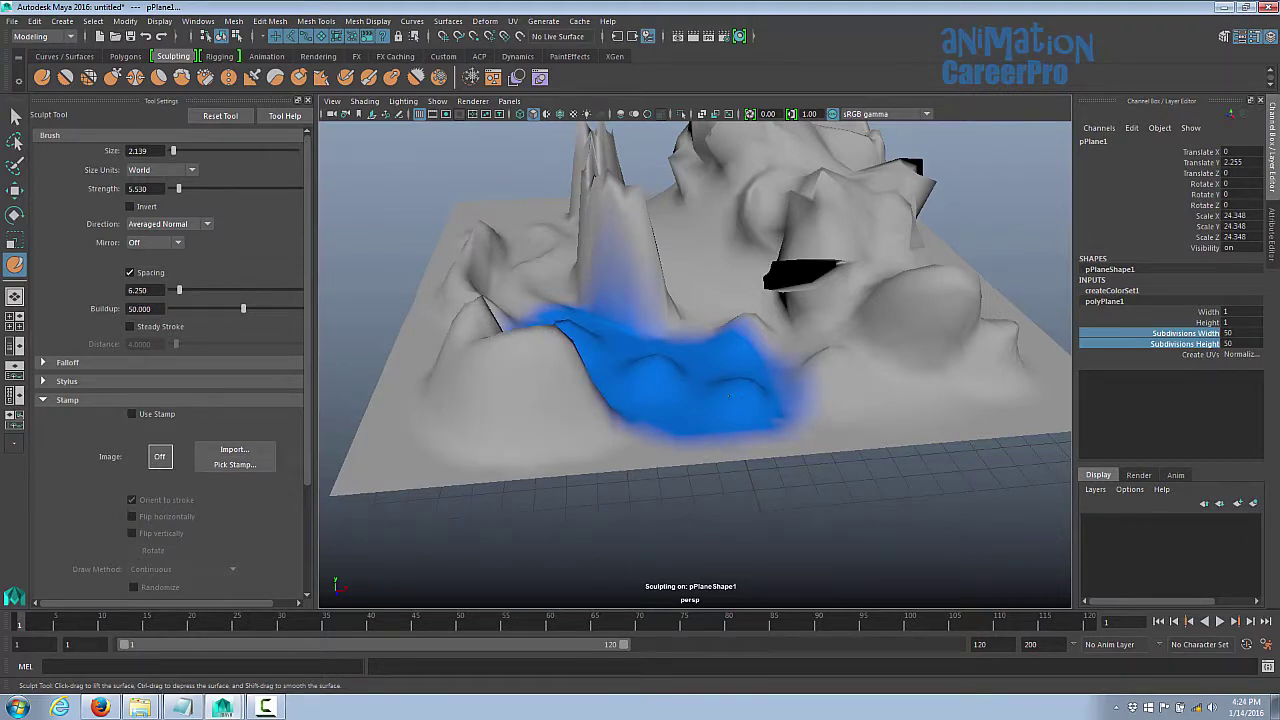
pyautogui.moveTo(795, 365)
pyautogui.mouseDown()
pyautogui.moveTo(757, 418)
pyautogui.moveTo(774, 363)
pyautogui.mouseUp()
pyautogui.keyDown('alt'); pyautogui.moveTo(774, 363); pyautogui.dragTo(806, 366, button='right'); pyautogui.keyUp('alt')
pyautogui.moveTo(806, 366)
pyautogui.keyDown('alt'); pyautogui.mouseDown()
pyautogui.moveTo(809, 400)
pyautogui.moveTo(796, 402)
pyautogui.mouseUp(); pyautogui.keyUp('alt')
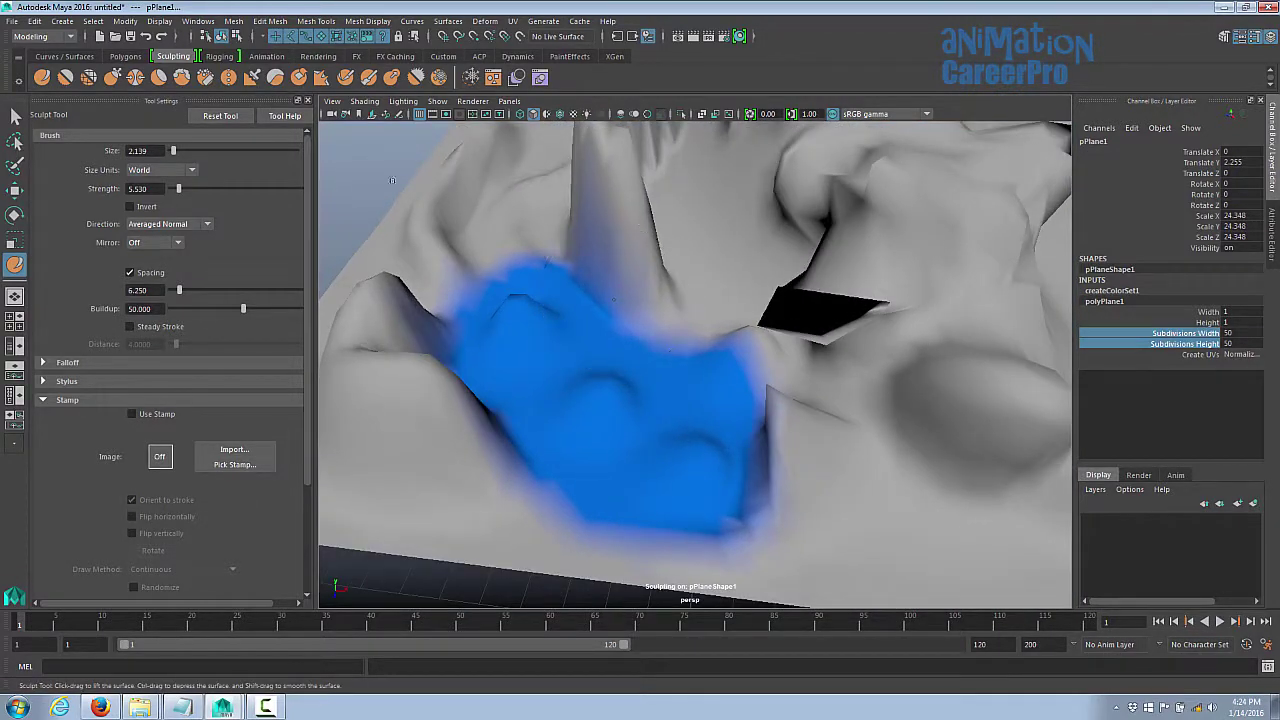
# Step: Close the tool settings and examine the sculpted terrain and its frozen area from several sides
pyautogui.click(307, 101)
pyautogui.keyDown('alt'); pyautogui.moveTo(854, 363); pyautogui.dragTo(540, 345, button='right'); pyautogui.keyUp('alt')
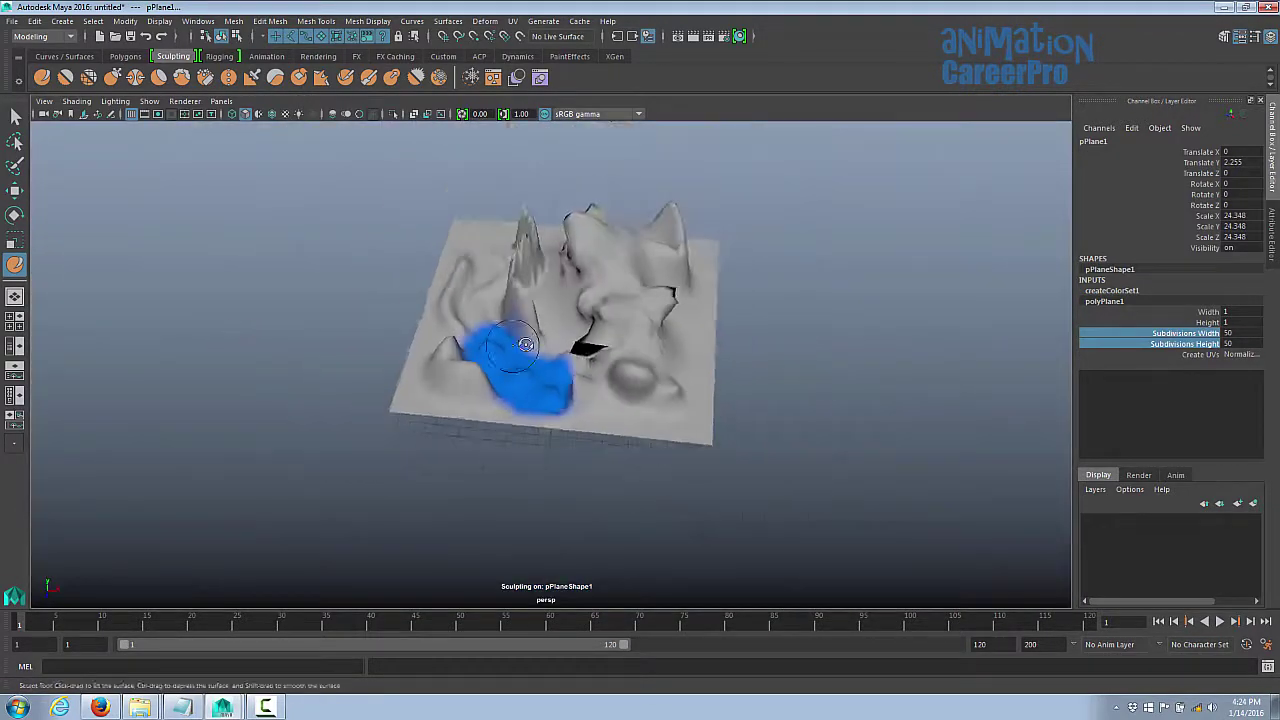
pyautogui.keyDown('alt'); pyautogui.moveTo(540, 345); pyautogui.dragTo(649, 337); pyautogui.keyUp('alt')
pyautogui.keyDown('alt'); pyautogui.moveTo(649, 337); pyautogui.dragTo(750, 342, button='right'); pyautogui.keyUp('alt')
pyautogui.keyDown('alt'); pyautogui.moveTo(512, 351); pyautogui.dragTo(694, 329); pyautogui.keyUp('alt')
pyautogui.keyDown('alt'); pyautogui.moveTo(694, 329); pyautogui.dragTo(752, 332, button='right'); pyautogui.keyUp('alt')
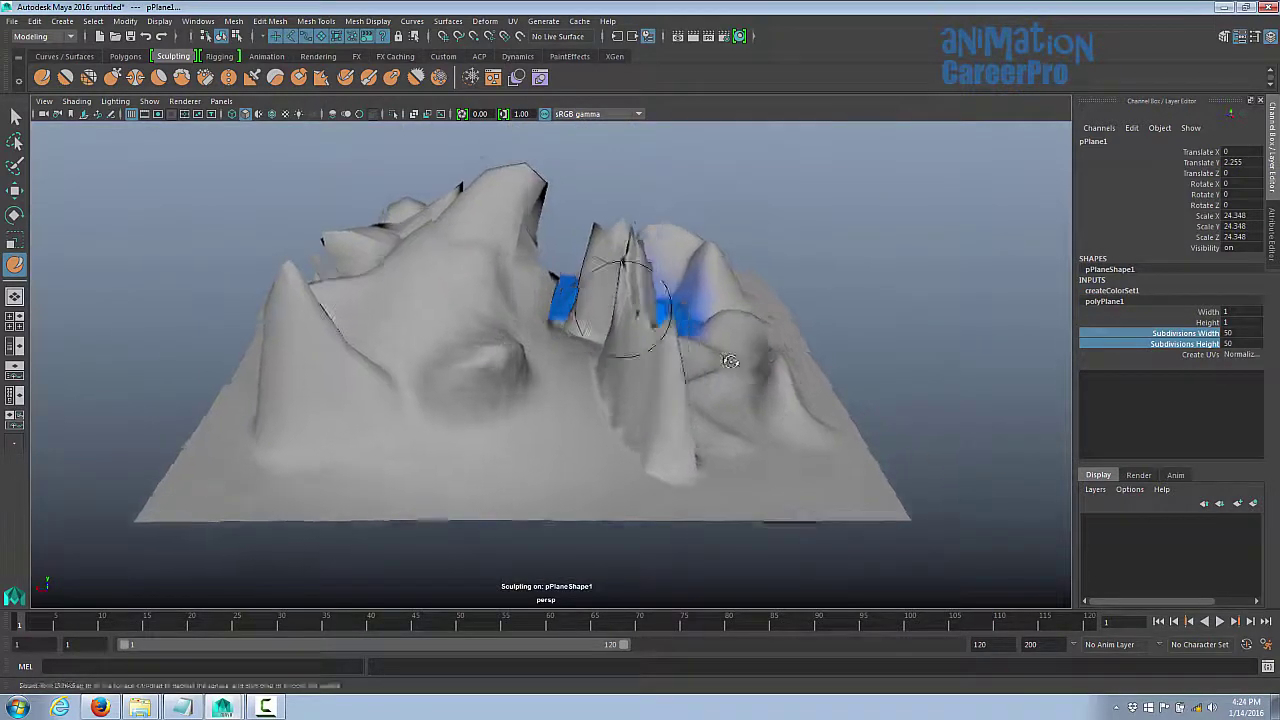
pyautogui.keyDown('alt'); pyautogui.moveTo(752, 332); pyautogui.dragTo(645, 382); pyautogui.keyUp('alt')
pyautogui.keyDown('alt'); pyautogui.moveTo(190, 133); pyautogui.dragTo(402, 267); pyautogui.keyUp('alt')
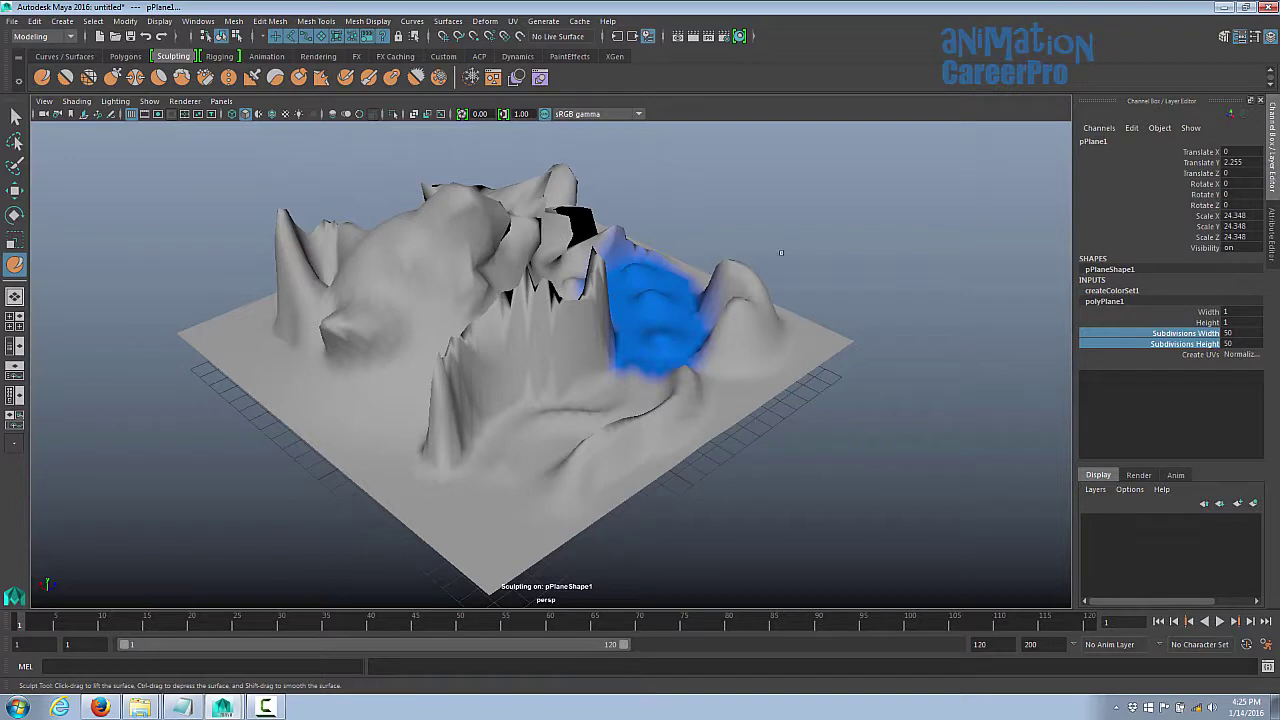
pyautogui.keyDown('alt'); pyautogui.moveTo(781, 252); pyautogui.dragTo(731, 256); pyautogui.keyUp('alt')
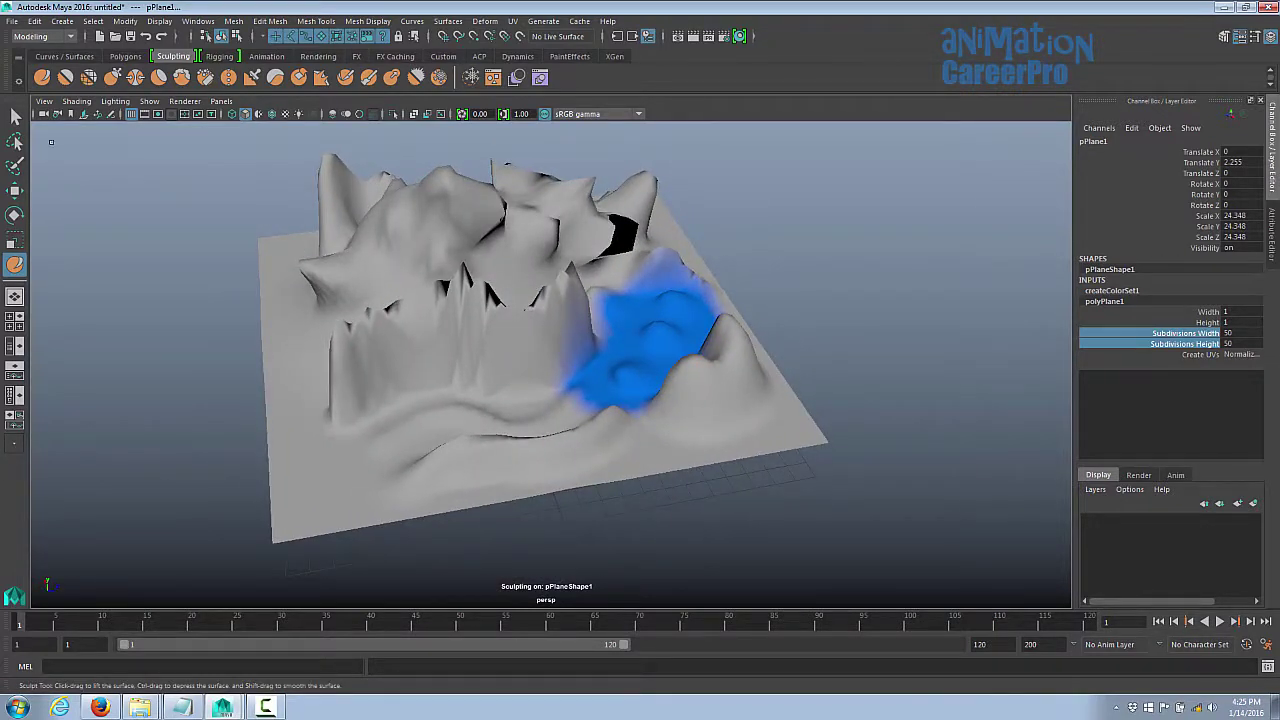